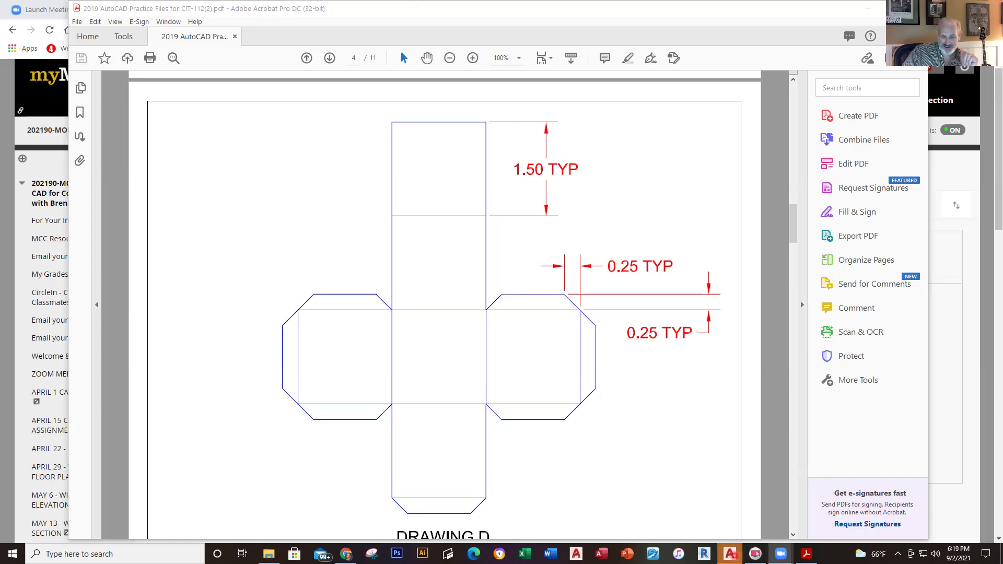
- Switch to AutoCAD and look through the recent drawings on the start page
mouse_move(730, 553)
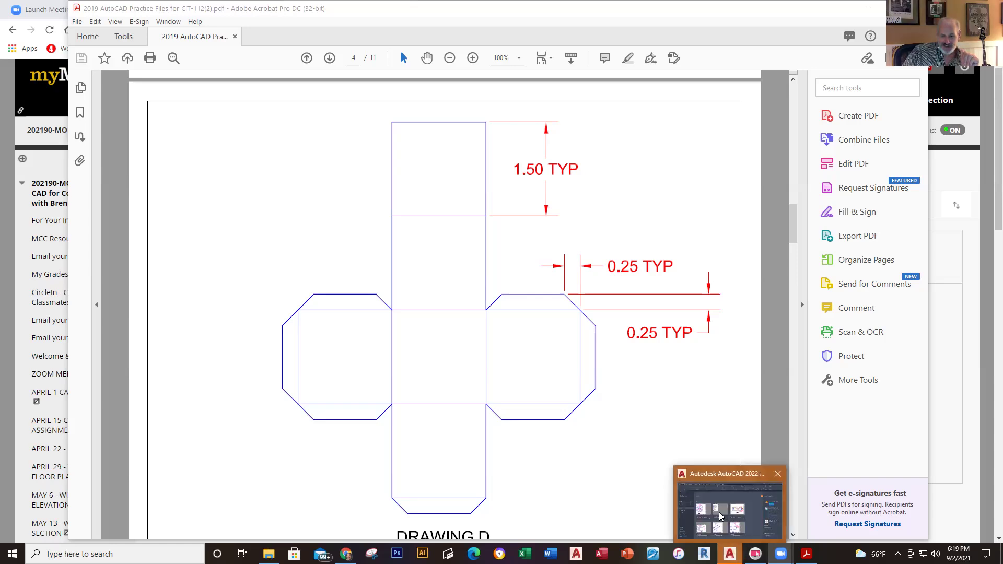
click(727, 525)
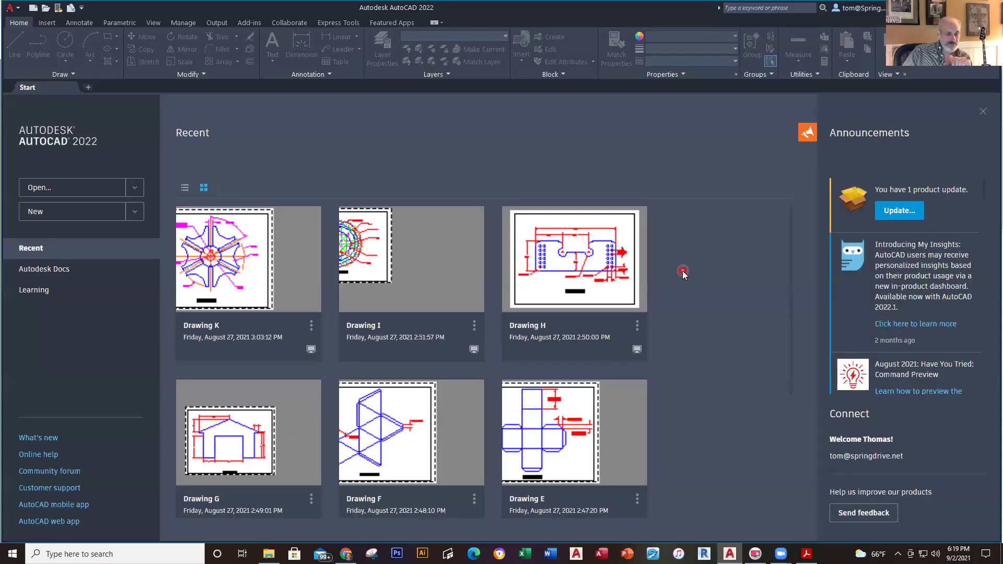
scroll(684, 271, down, 3)
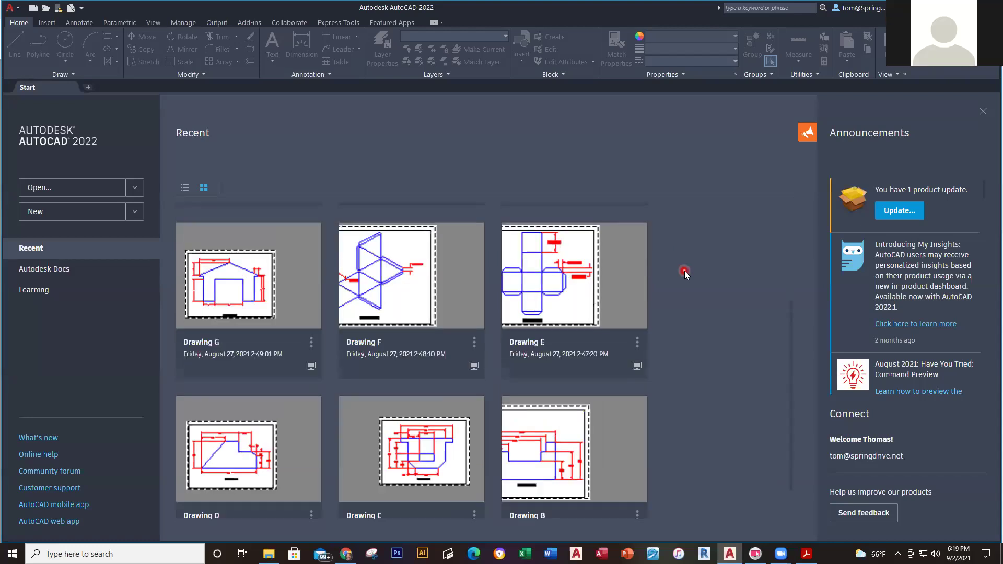
scroll(685, 271, up, 1)
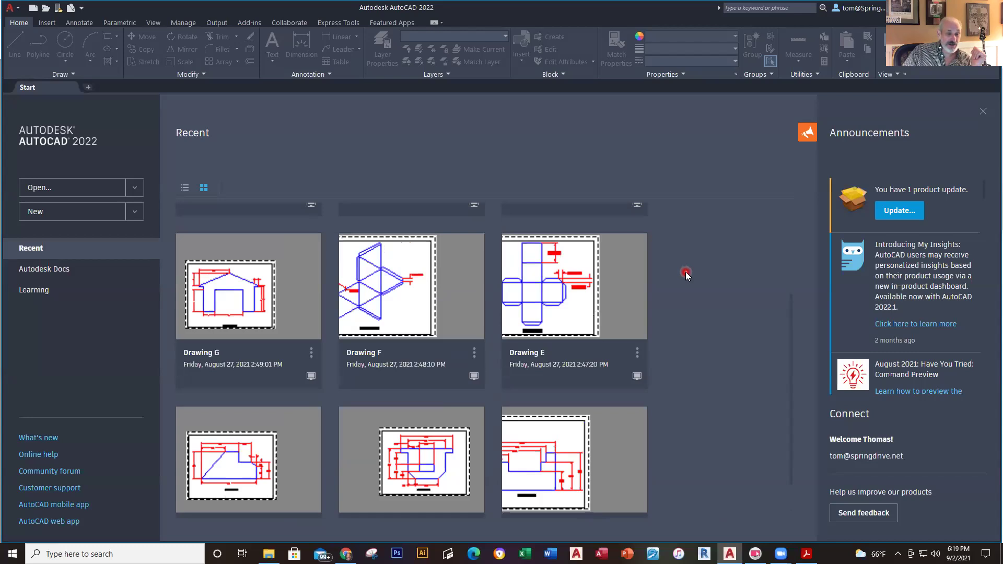
scroll(689, 333, up, 3)
scroll(688, 333, down, 3)
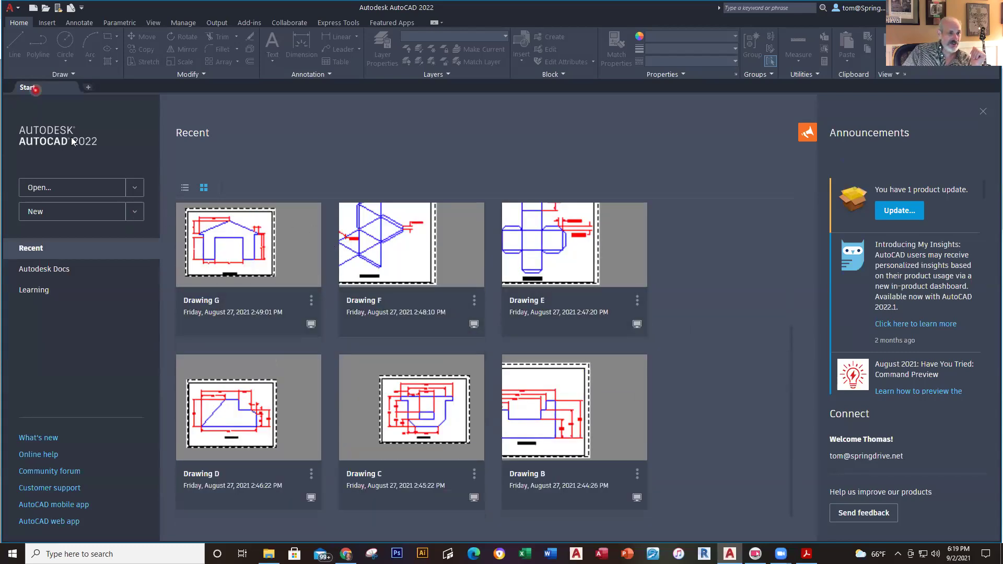
- Start a new drawing from a template and browse the Desktop folder sorted by date modified
click(32, 9)
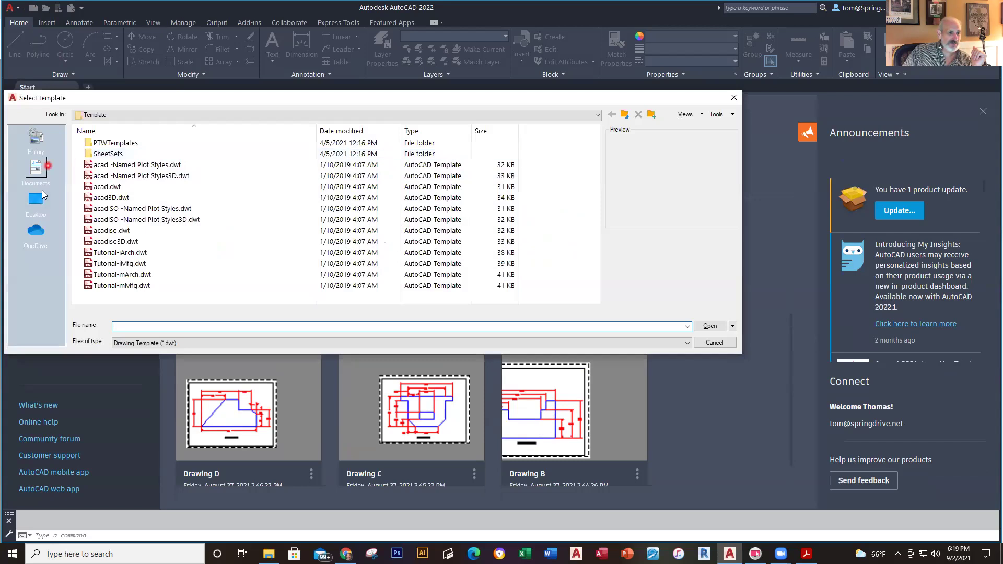
click(42, 202)
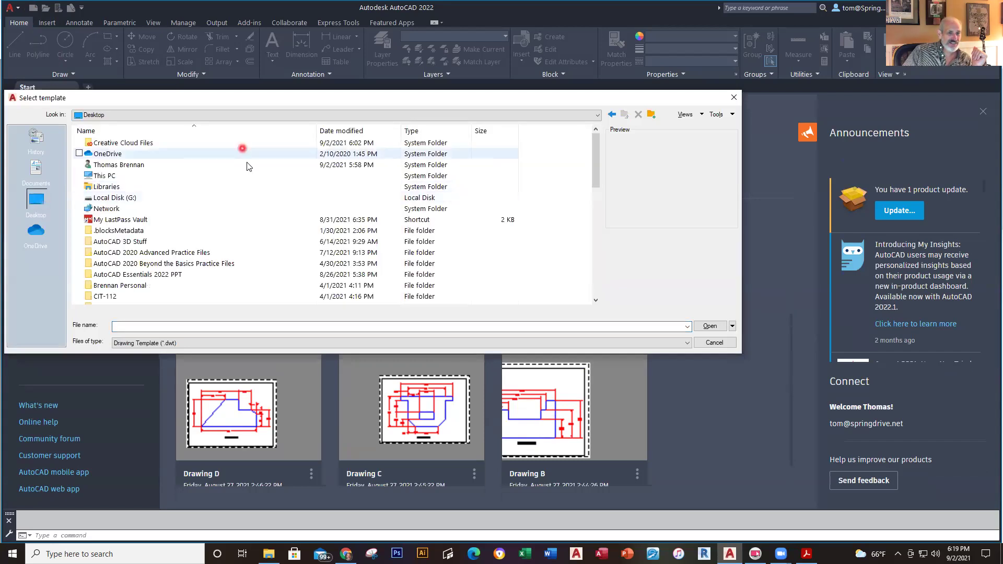
scroll(251, 151, down, 3)
scroll(297, 184, up, 3)
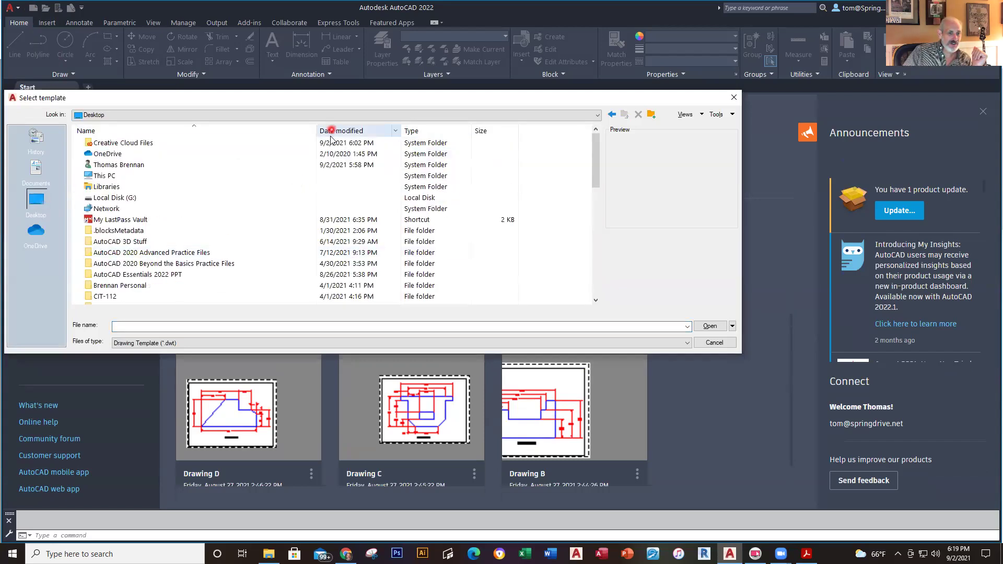
click(331, 133)
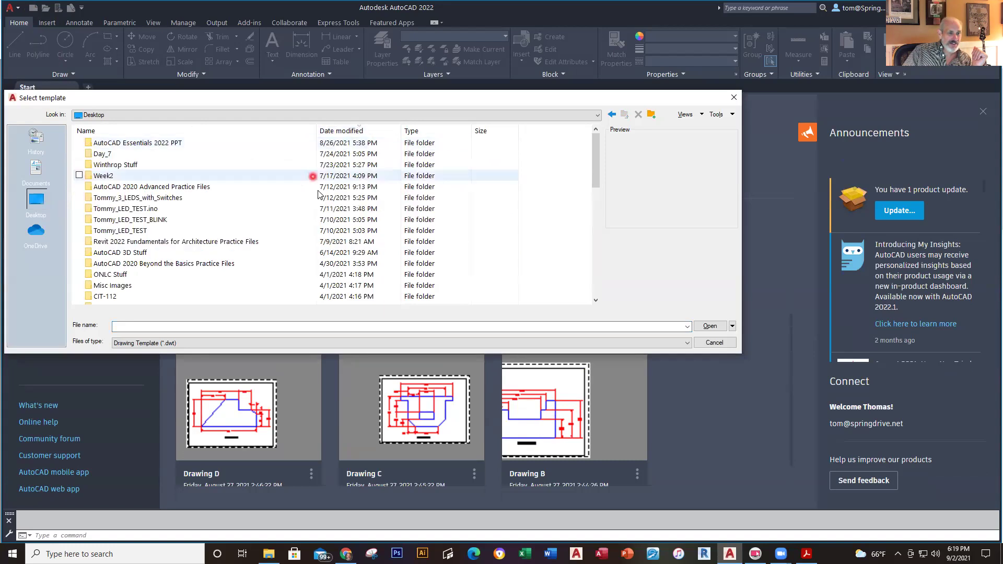
scroll(316, 178, down, 5)
scroll(321, 200, down, 4)
scroll(322, 200, up, 9)
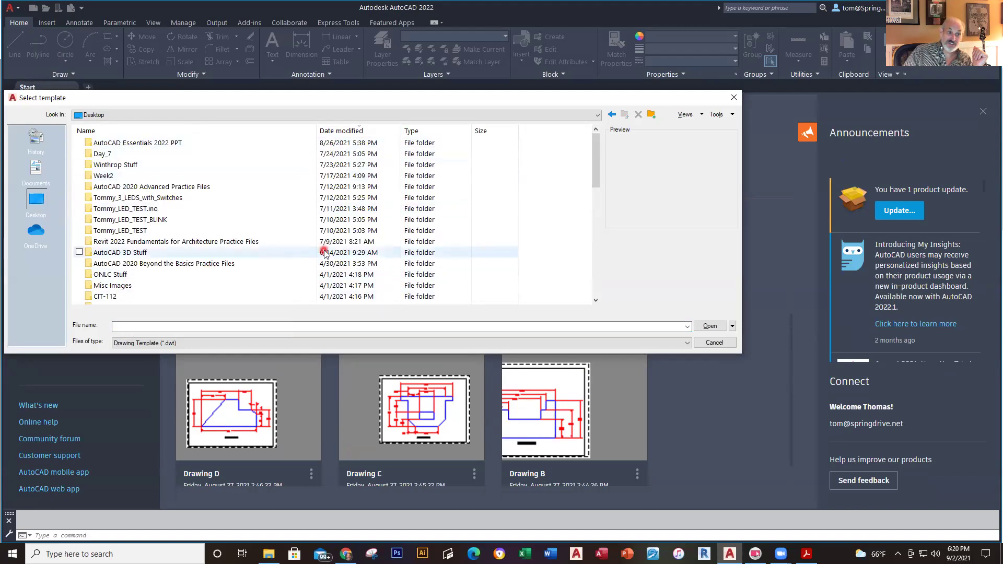
- Look through the template files in the CIT-112 folder and return to the Desktop folder
double_click(123, 296)
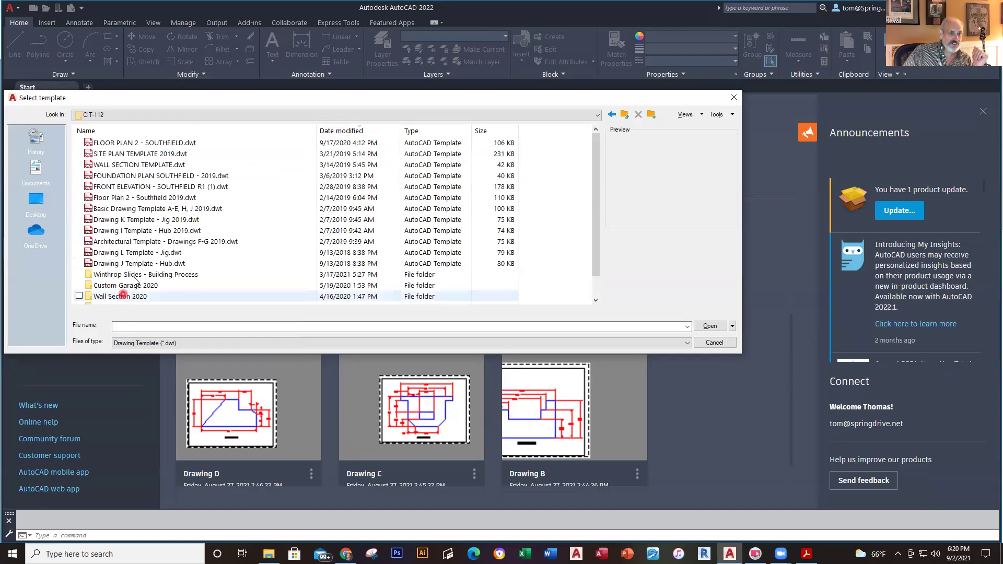
scroll(135, 285, down, 1)
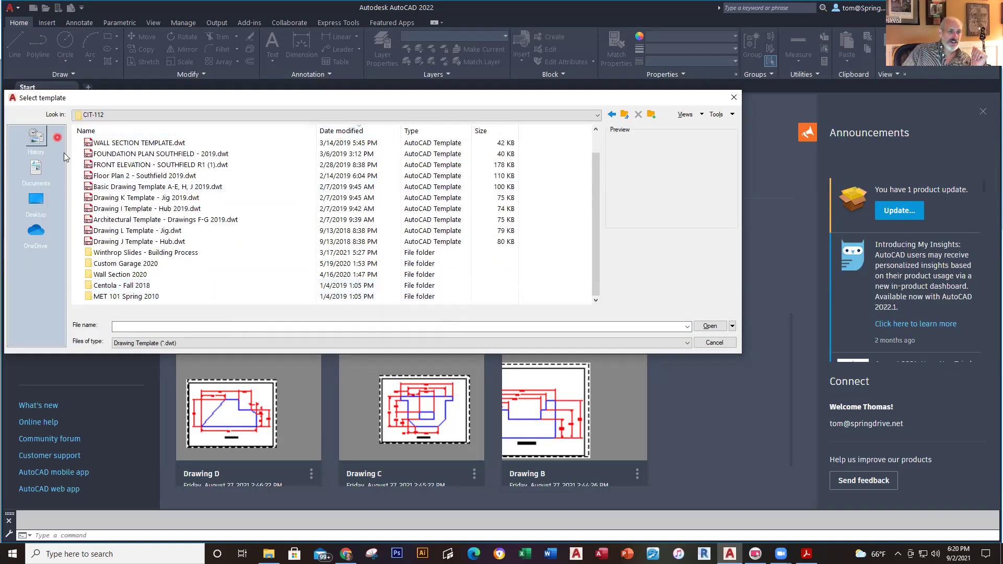
click(36, 201)
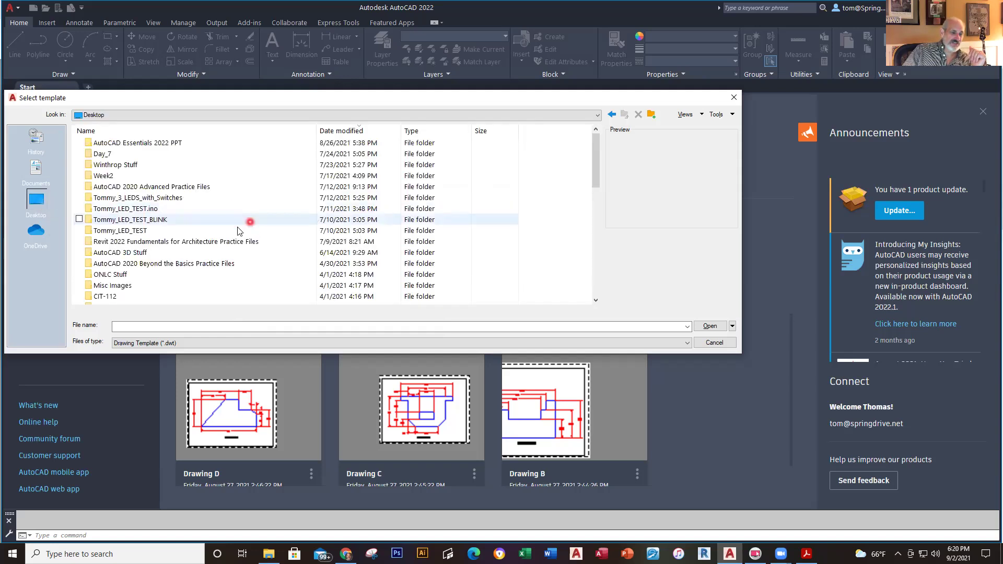
scroll(208, 264, down, 10)
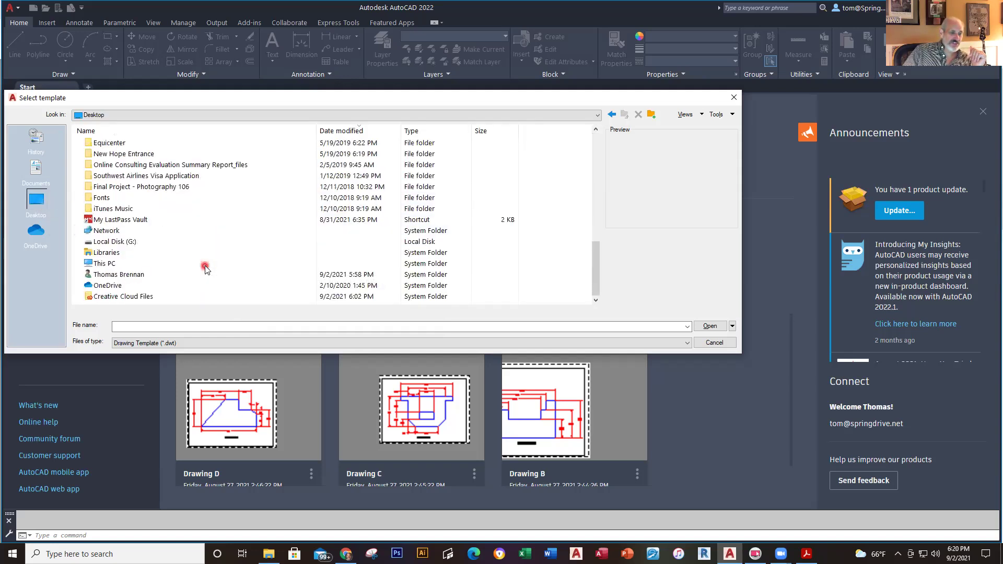
scroll(205, 268, up, 10)
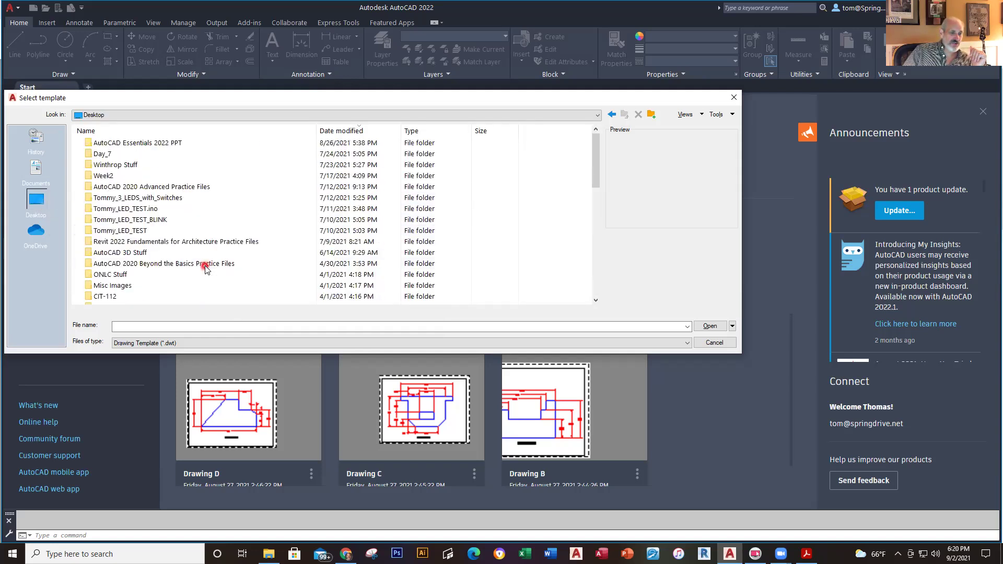
- Show Drawing (*.dwg) files and create the new drawing from the Drawing A file on the Desktop
click(688, 344)
click(131, 360)
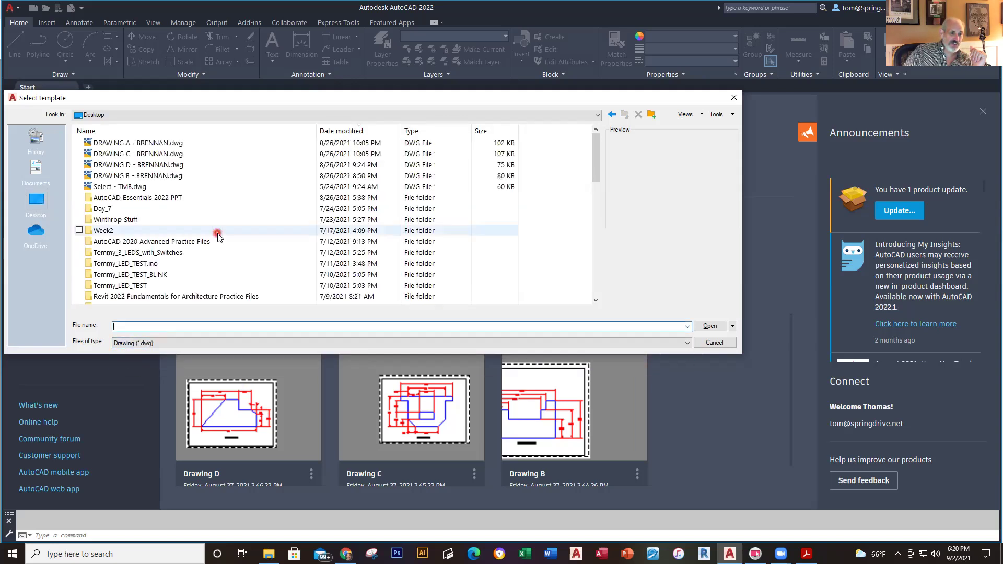
click(120, 145)
double_click(120, 143)
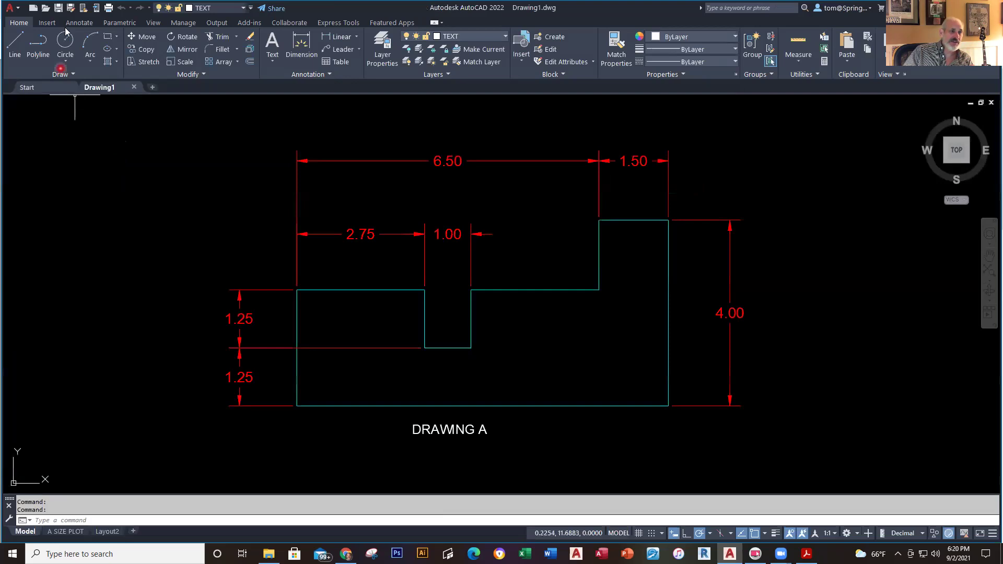
- Open the Drawing D file from the Desktop folder, sorting its contents by date modified
click(46, 9)
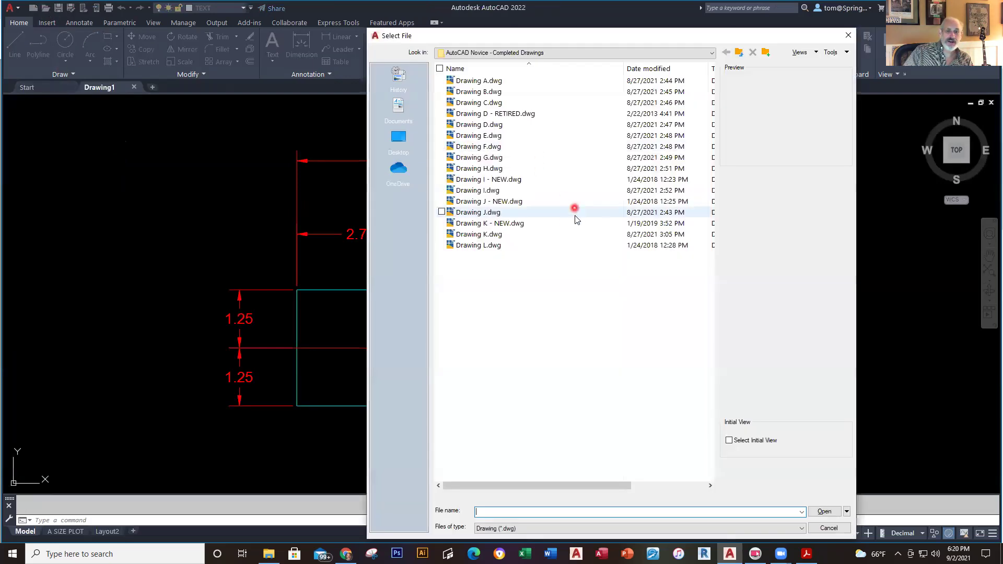
drag(431, 41, 296, 100)
click(265, 198)
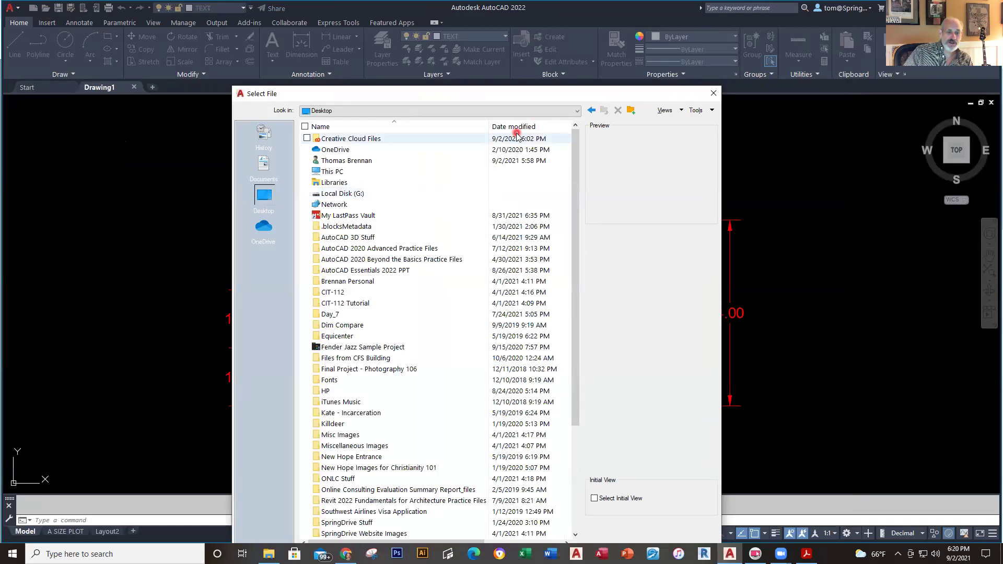
click(517, 138)
click(517, 126)
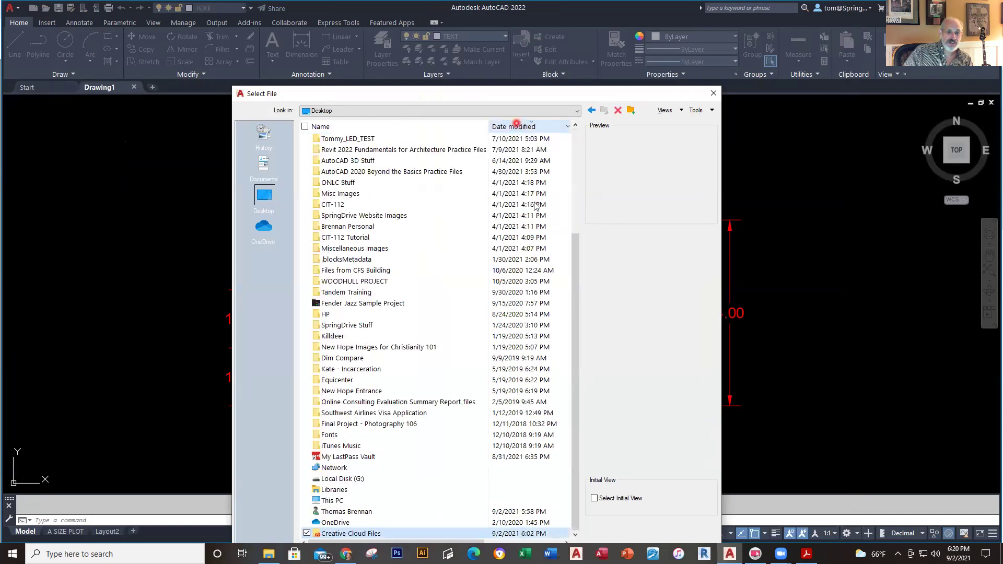
drag(574, 250, 575, 142)
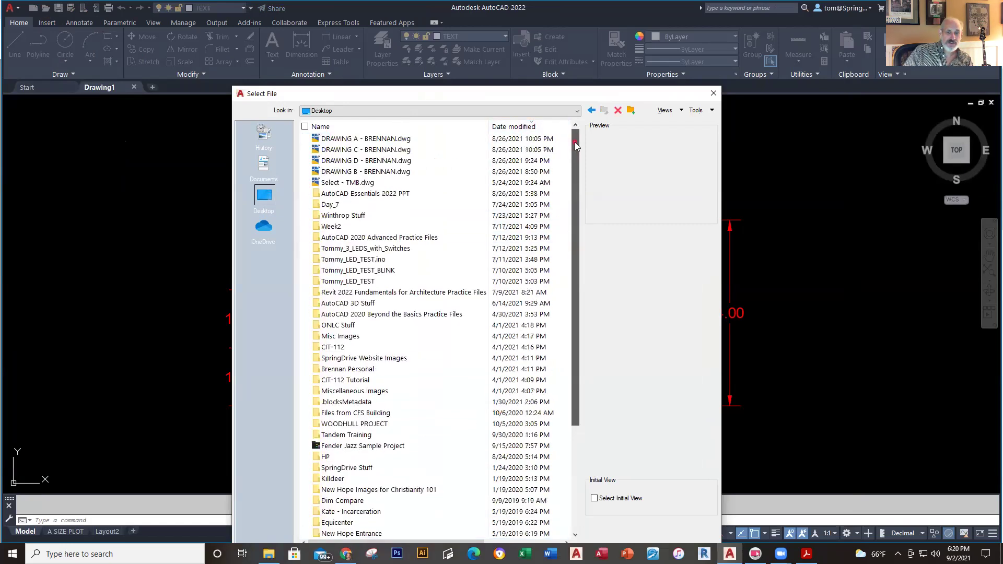
double_click(367, 160)
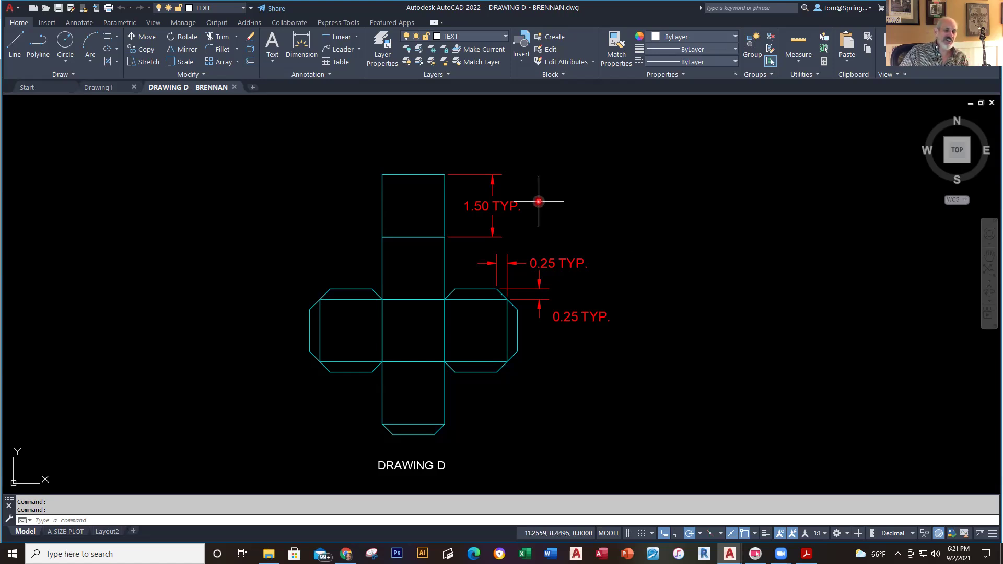
- Place a horizontal linear dimension above the top square of the box layout on the TEXT layer
click(355, 36)
click(350, 55)
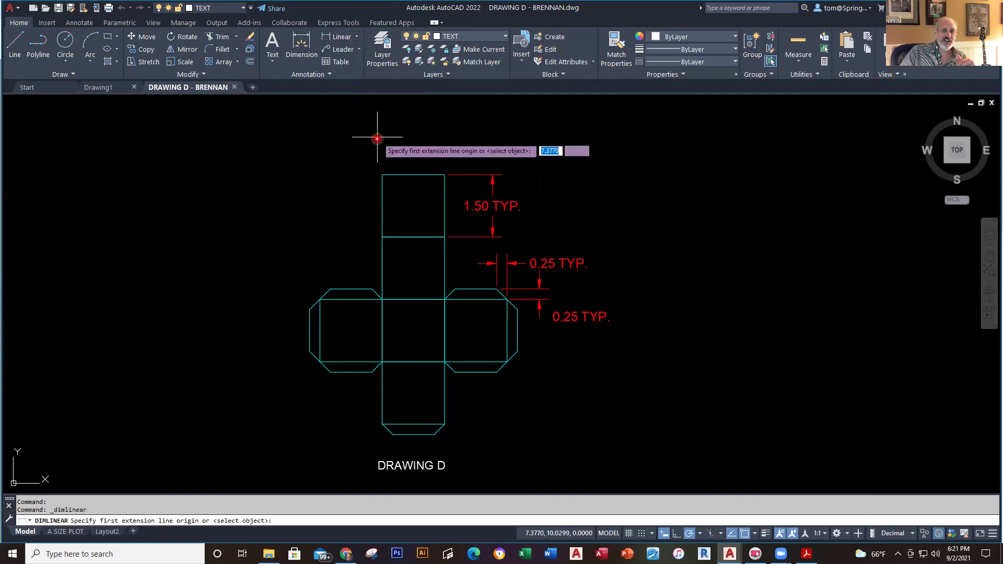
click(382, 175)
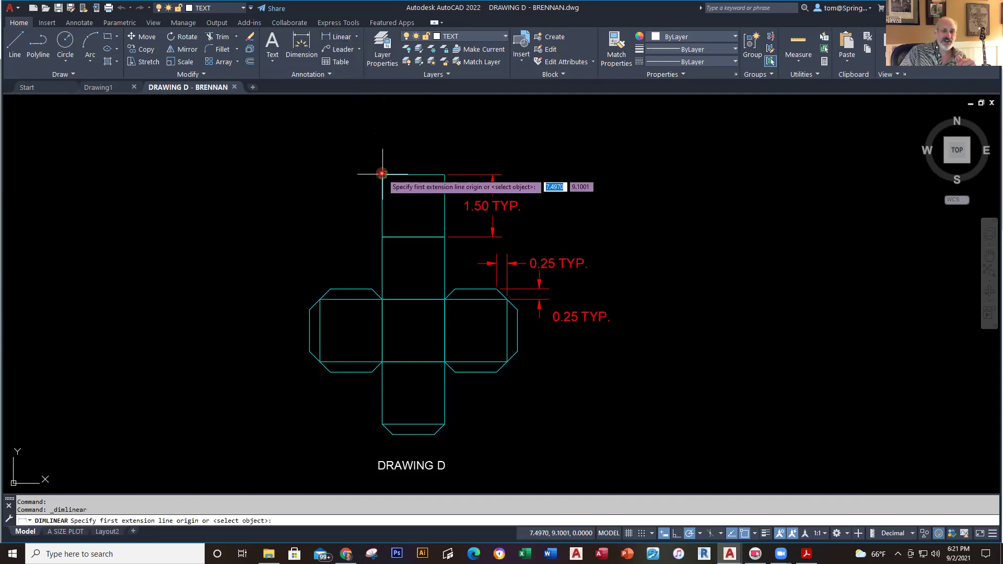
click(444, 175)
click(437, 120)
- Add a vertical linear dimension along the left edge of the top square
right_click(255, 170)
click(272, 176)
click(382, 174)
click(381, 236)
click(327, 219)
- Add a vertical linear dimension for the left edge of the second square, placed farther out from the shape
right_click(243, 211)
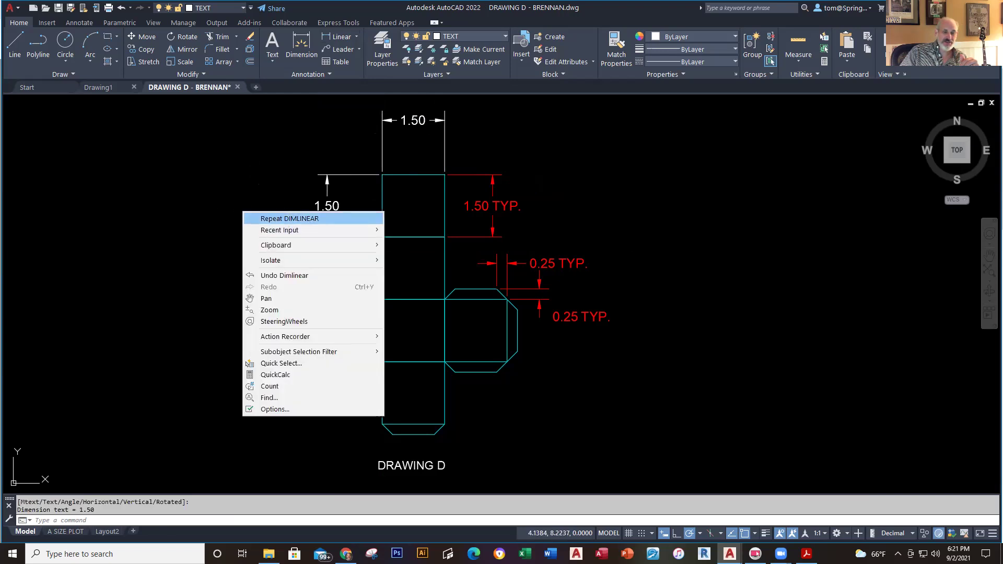
click(285, 218)
click(383, 237)
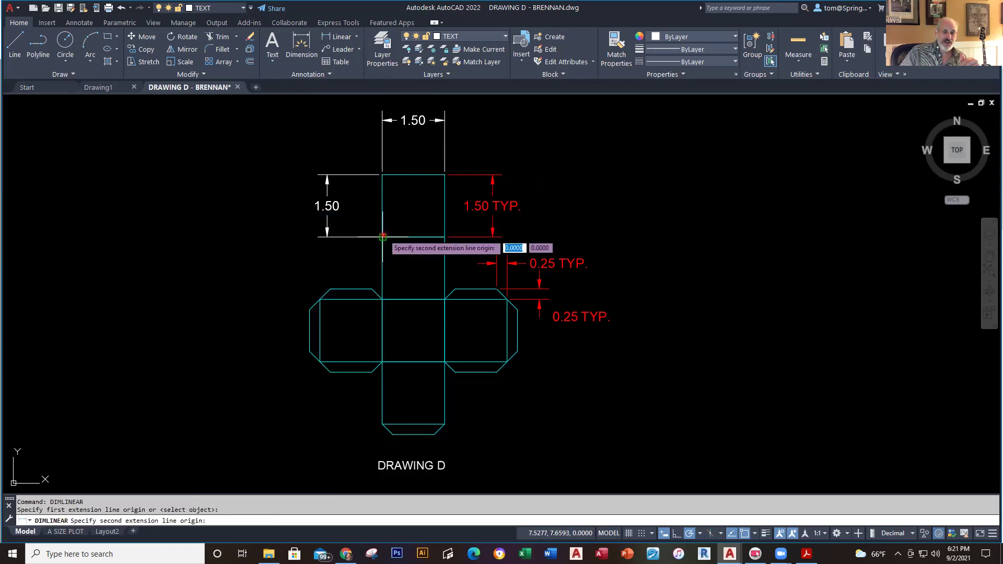
click(382, 300)
click(260, 285)
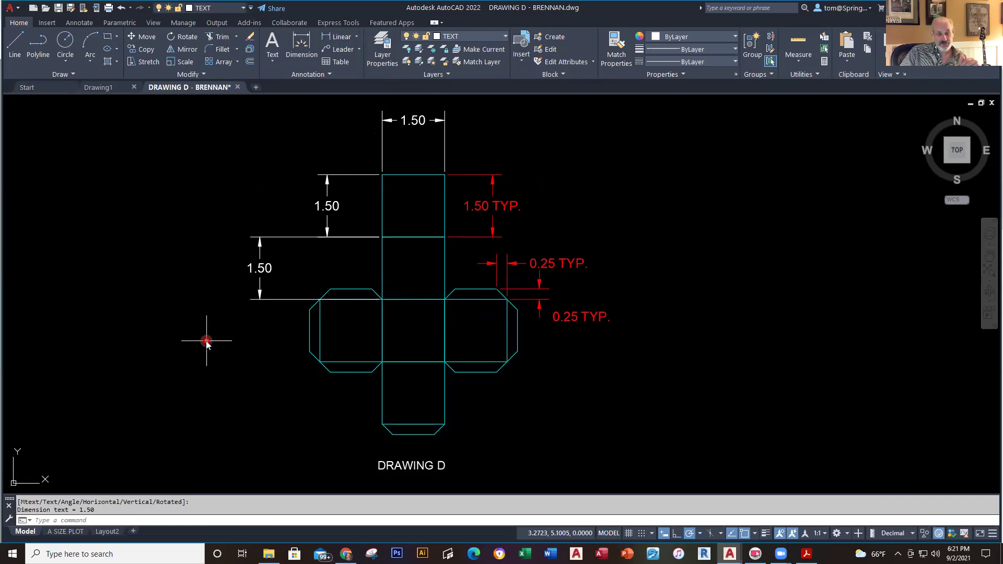
right_click(208, 341)
click(152, 377)
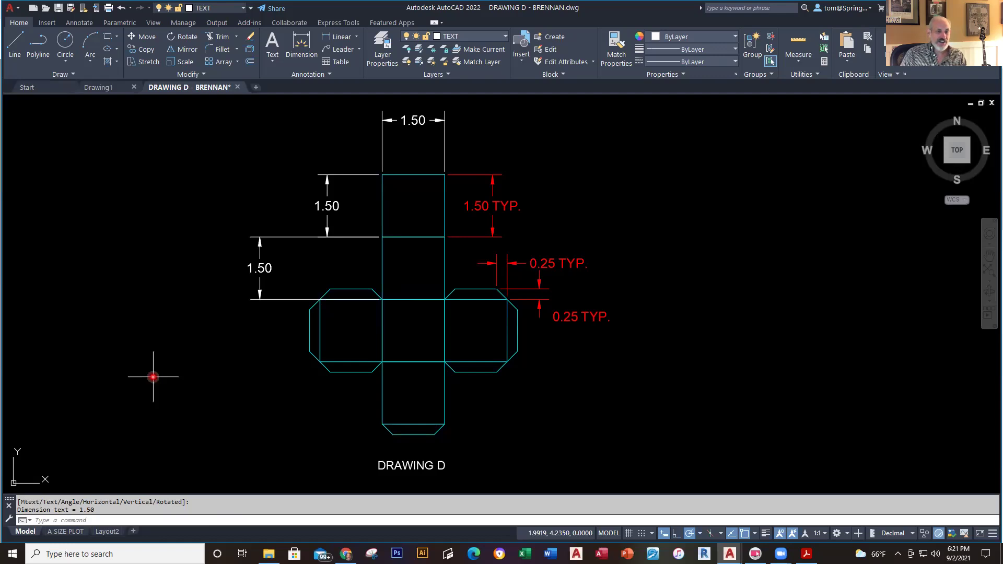
- Undo the three linear dimensions just added
key(ctrl+z)
key(ctrl+z)
key(ctrl+z)
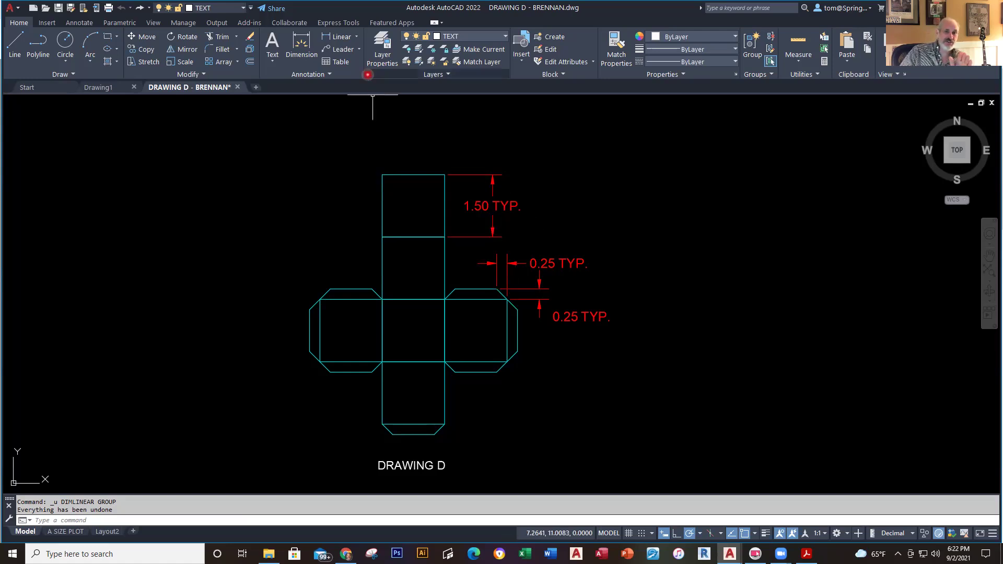
- Make the DIMENSIONS layer current and place a horizontal linear dimension above the top square
click(473, 36)
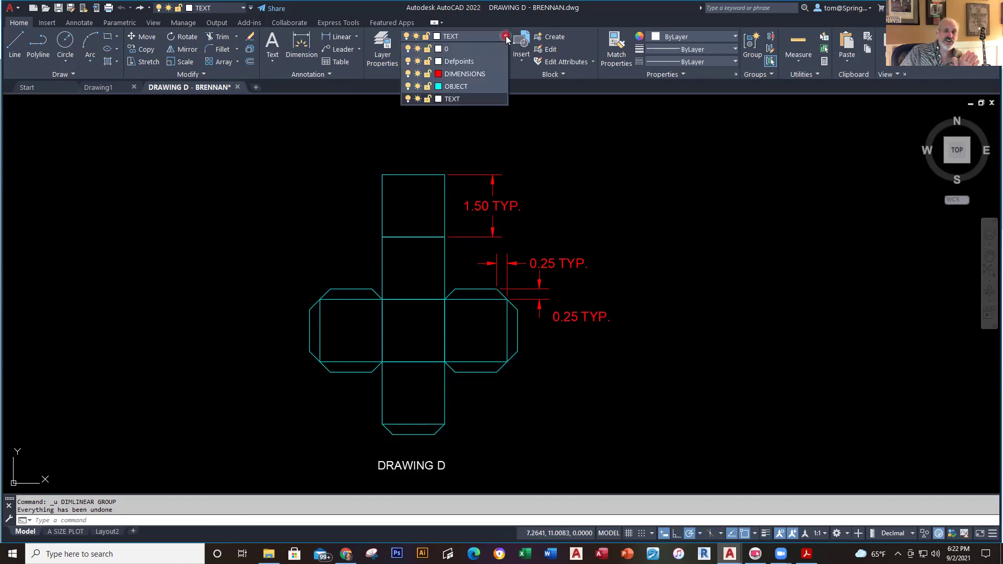
click(479, 74)
click(339, 37)
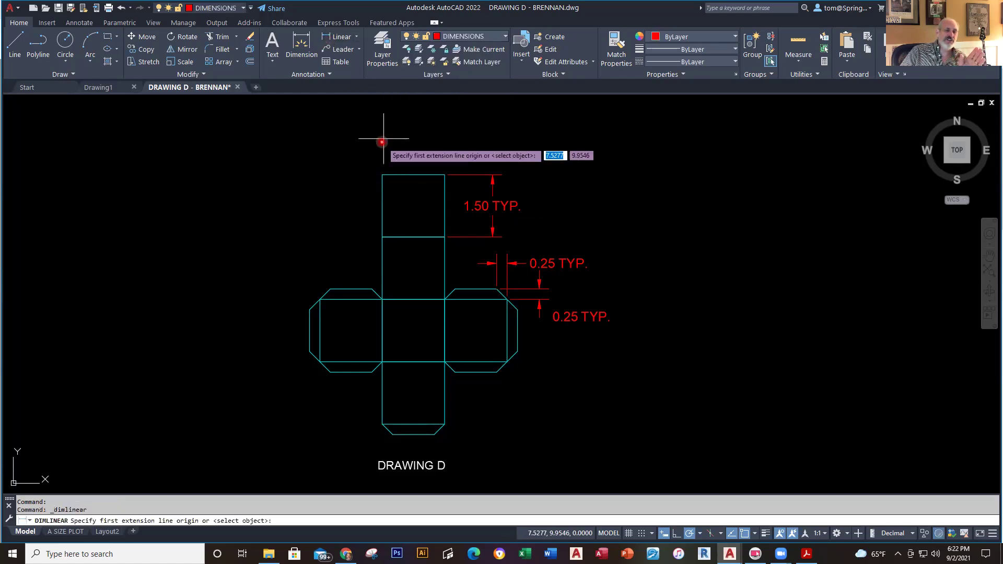
click(384, 174)
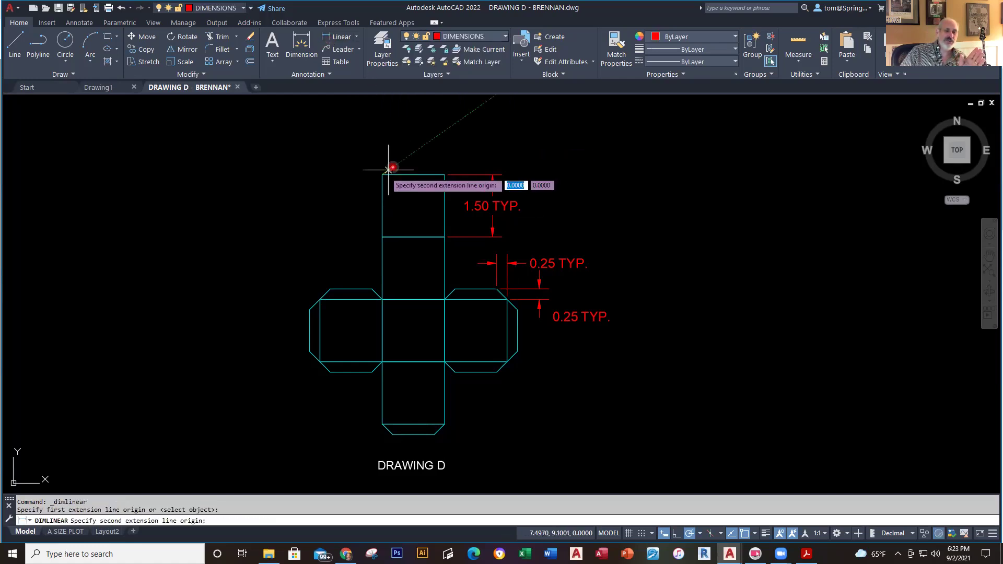
click(444, 174)
click(450, 130)
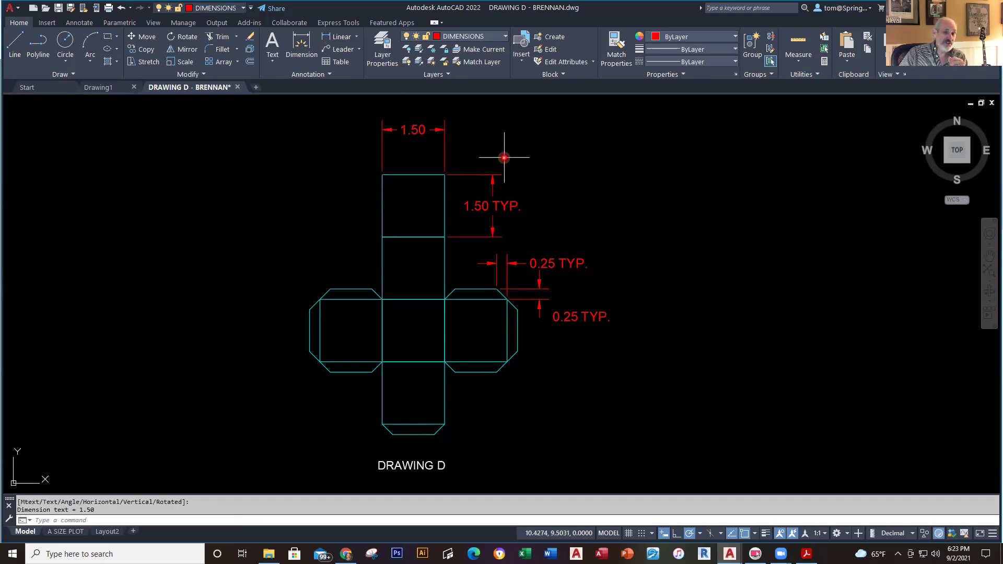
- Append TYP. after the measured value in the text of the horizontal dimension above the top square
click(414, 130)
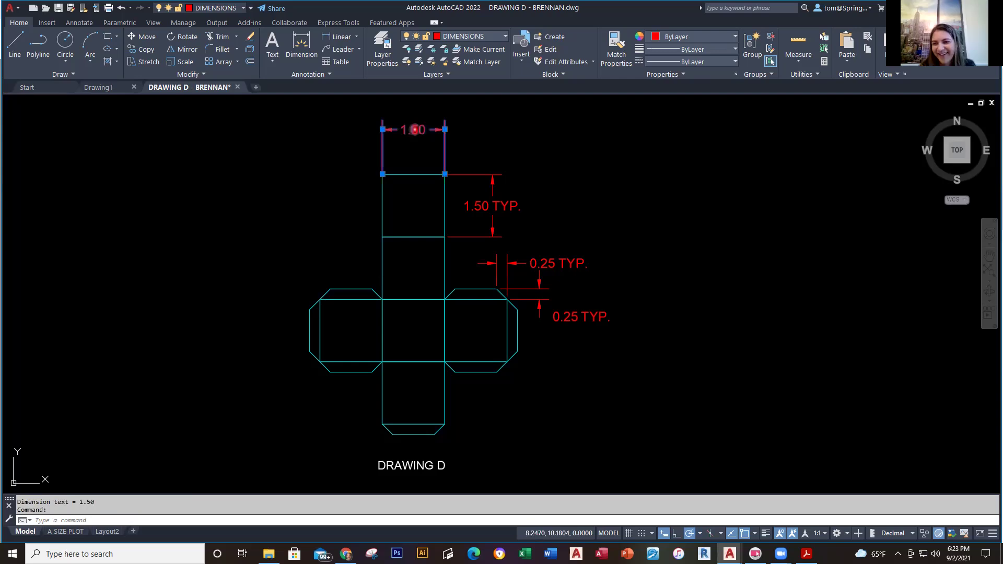
double_click(415, 129)
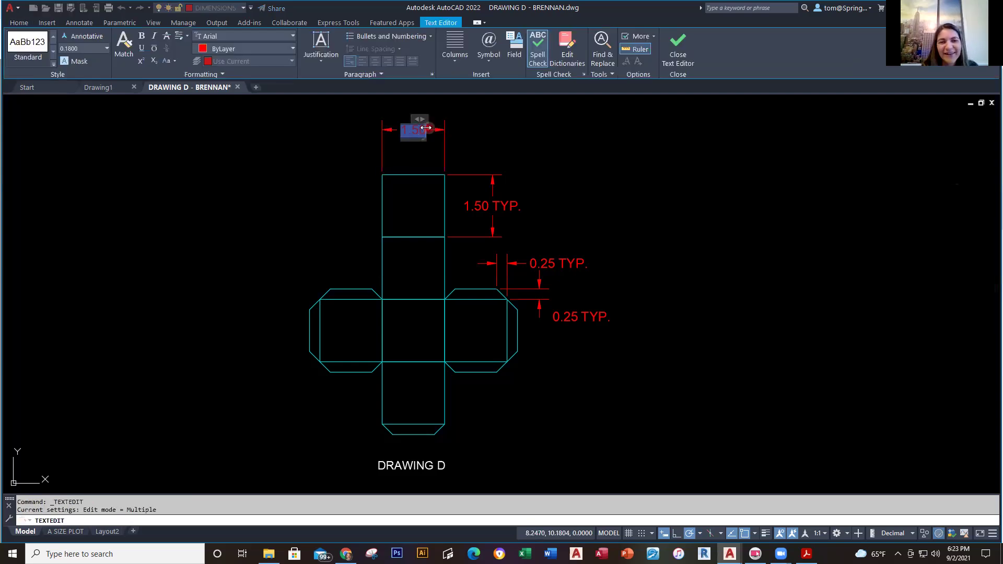
scroll(423, 133, up, 3)
click(426, 190)
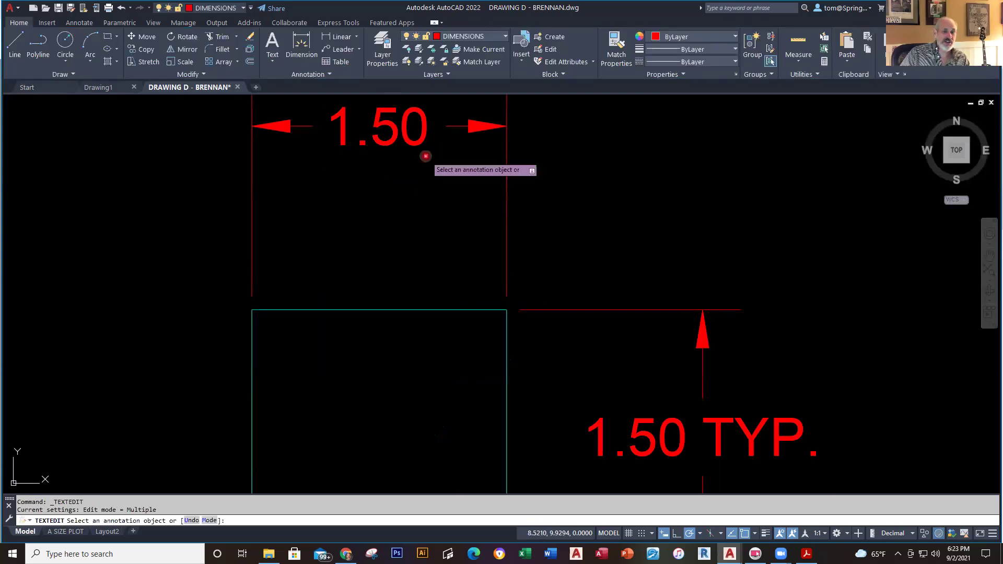
click(425, 130)
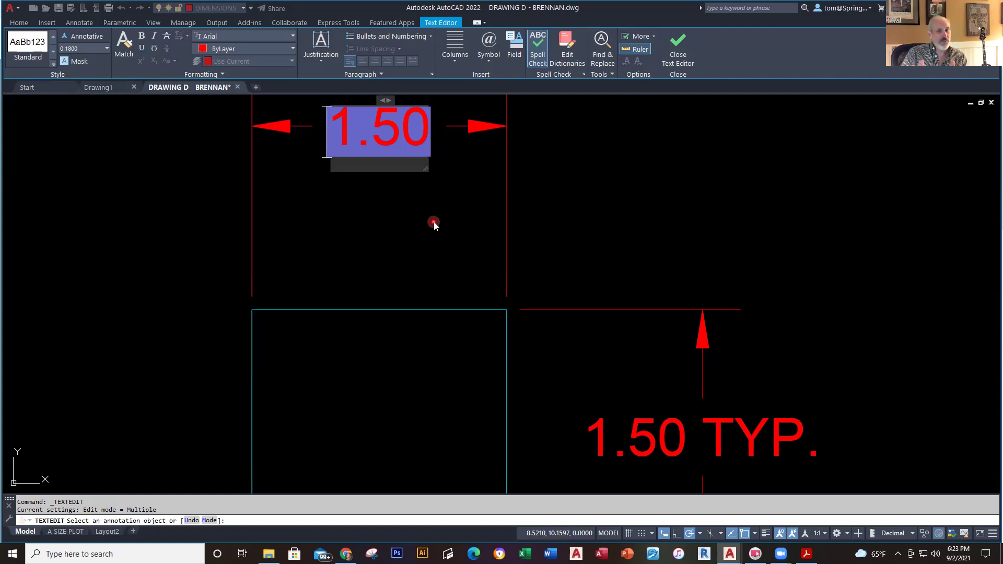
key(Right)
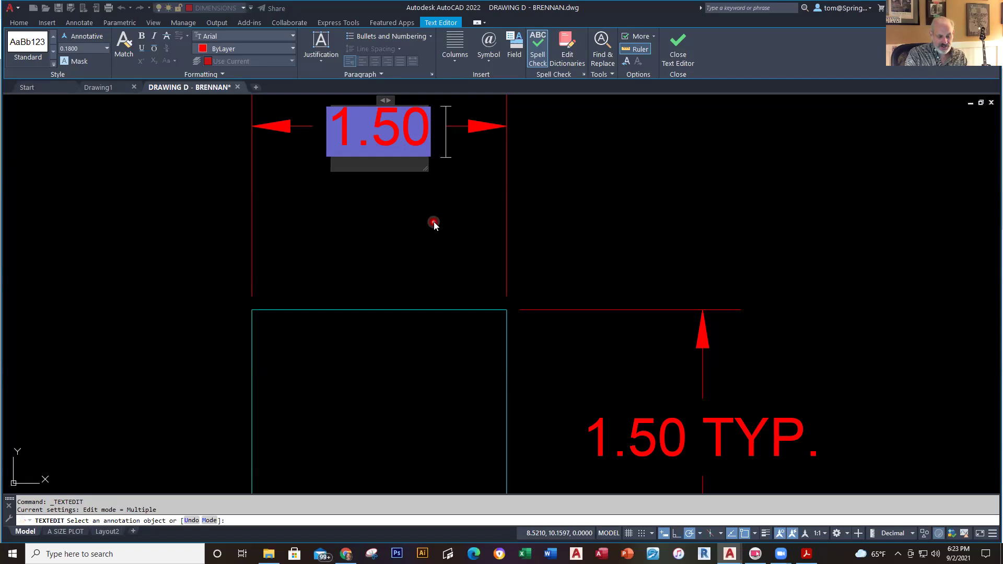
text(TYP.)
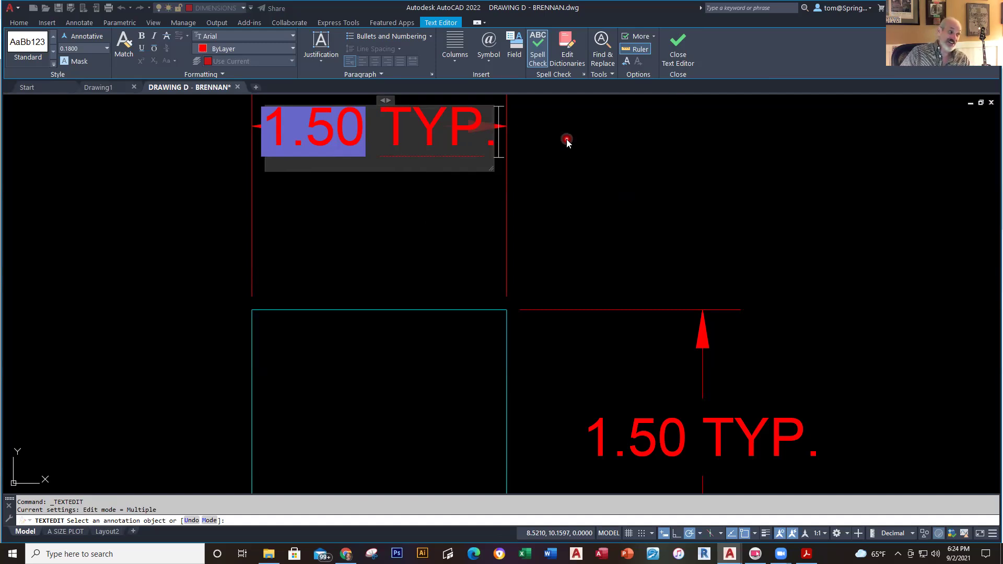
- Add blank lines below the horizontal dimension's text, remove them again, and finish the text edit
key(Return)
key(Return)
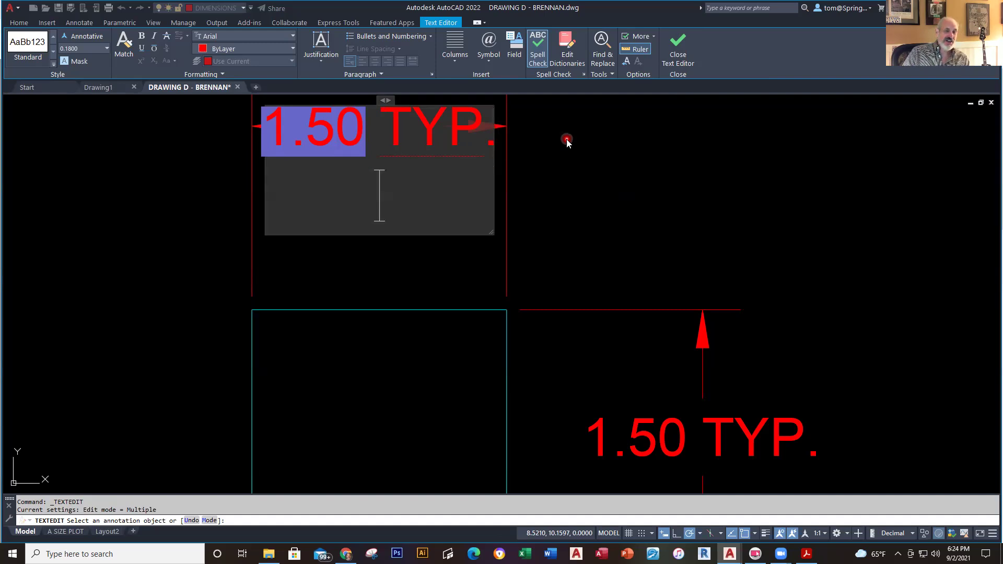
key(Return)
key(Return)
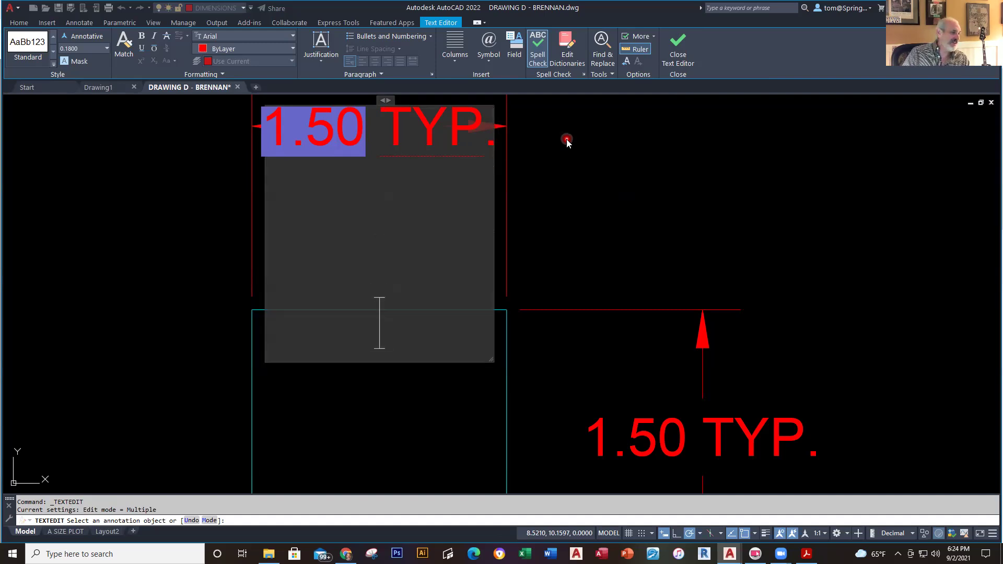
key(BackSpace)
key(BackSpace)
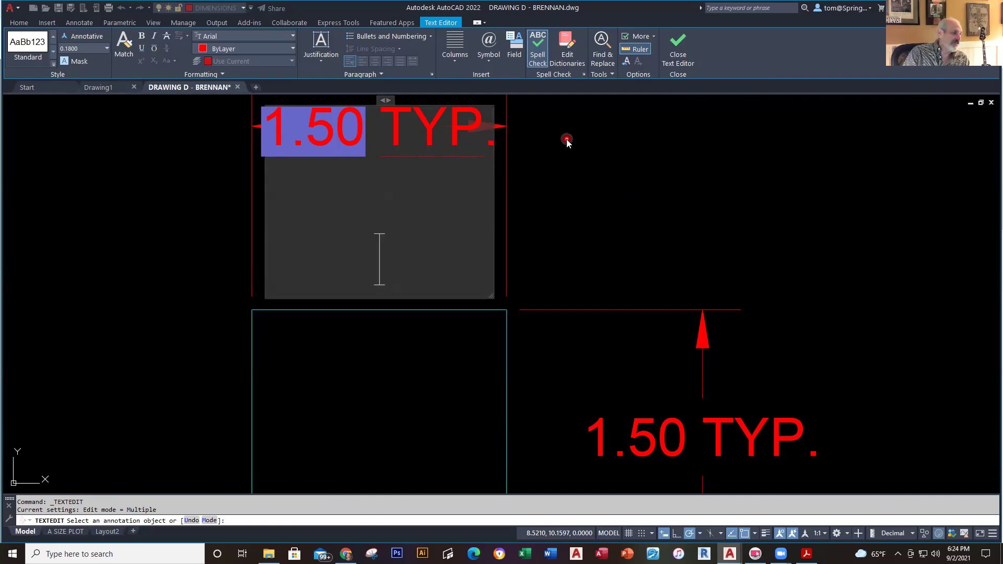
key(BackSpace)
key(BackSpace)
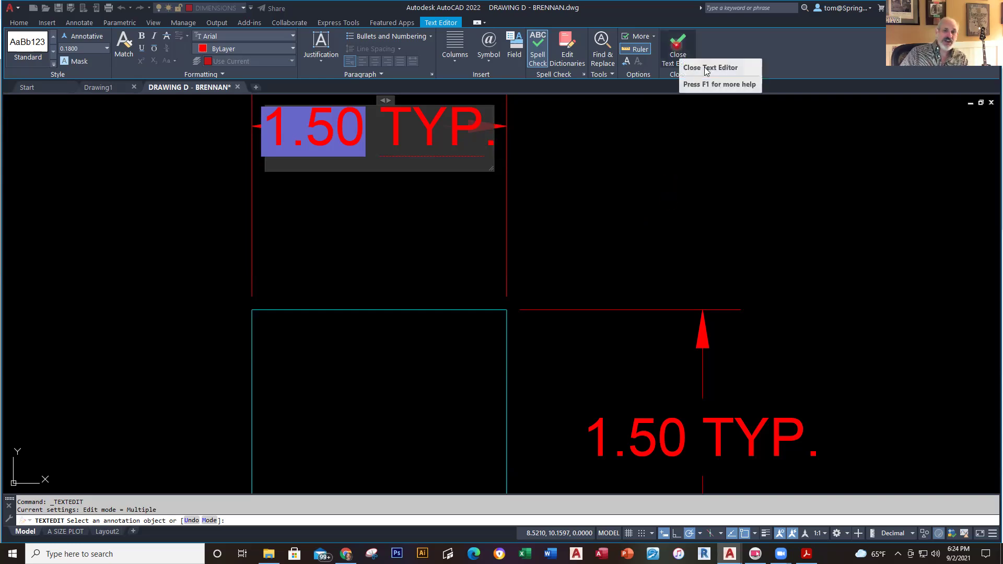
click(678, 50)
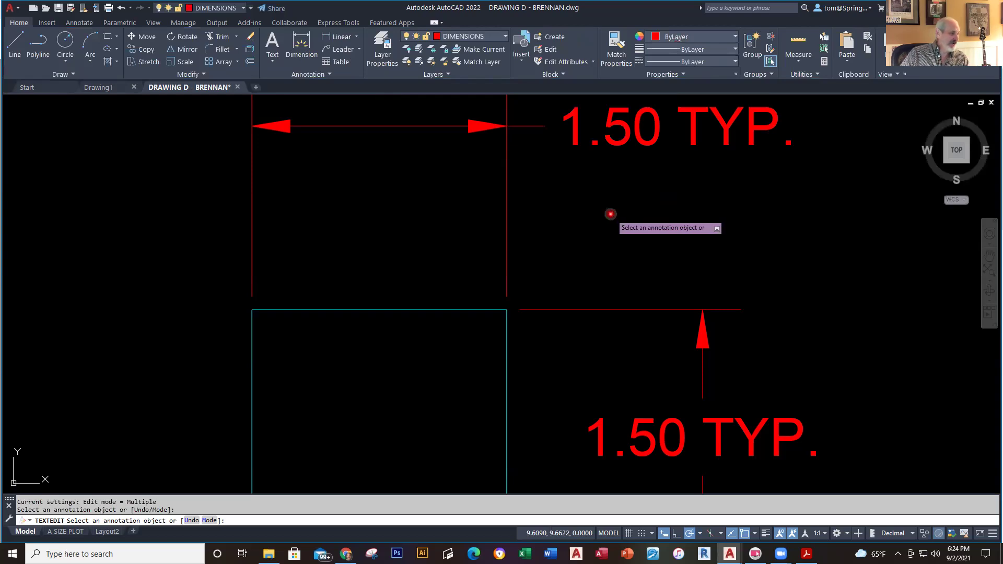
key(Escape)
scroll(612, 216, down, 3)
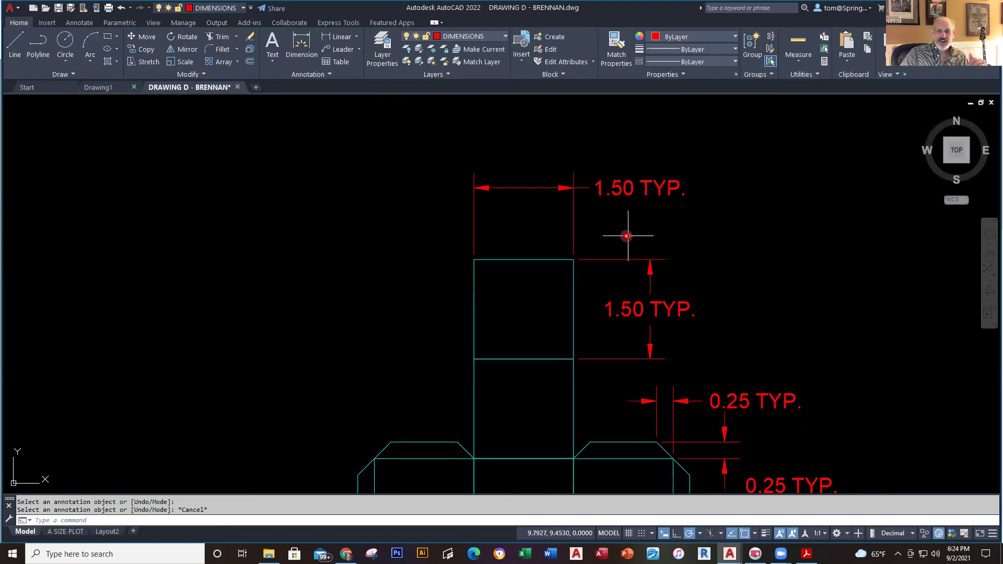
mouse_move(611, 284)
middle_down()
mouse_move(565, 164)
mouse_move(585, 183)
middle_up()
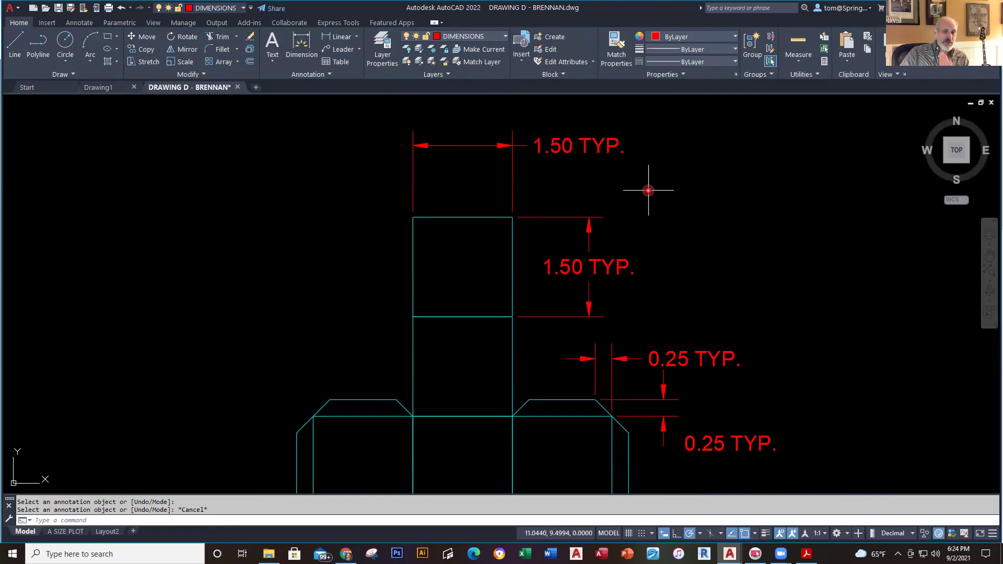
- Replace the measured value in the top horizontal dimension's text with 1.35, keeping the TYP. suffix
click(599, 147)
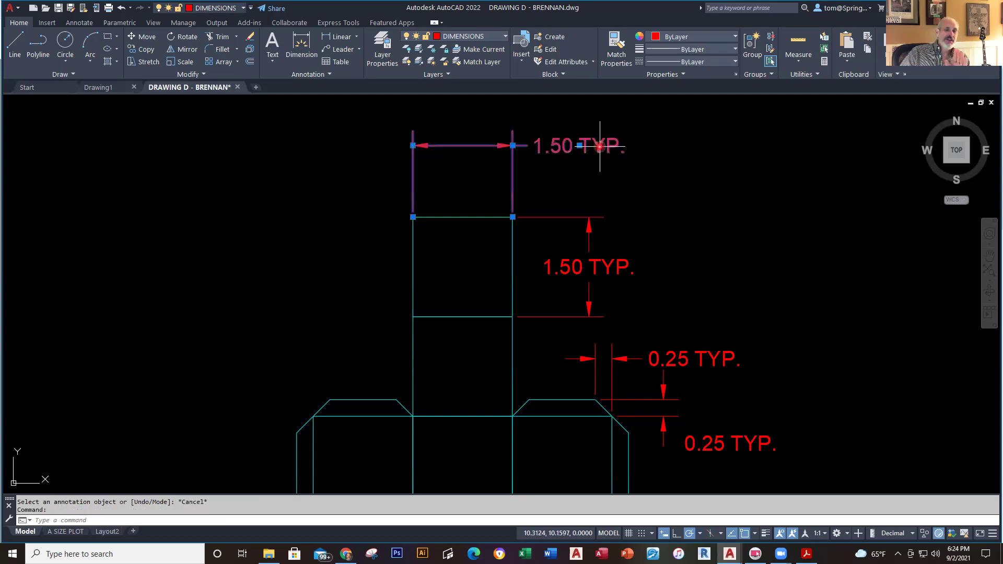
double_click(599, 147)
scroll(572, 154, up, 4)
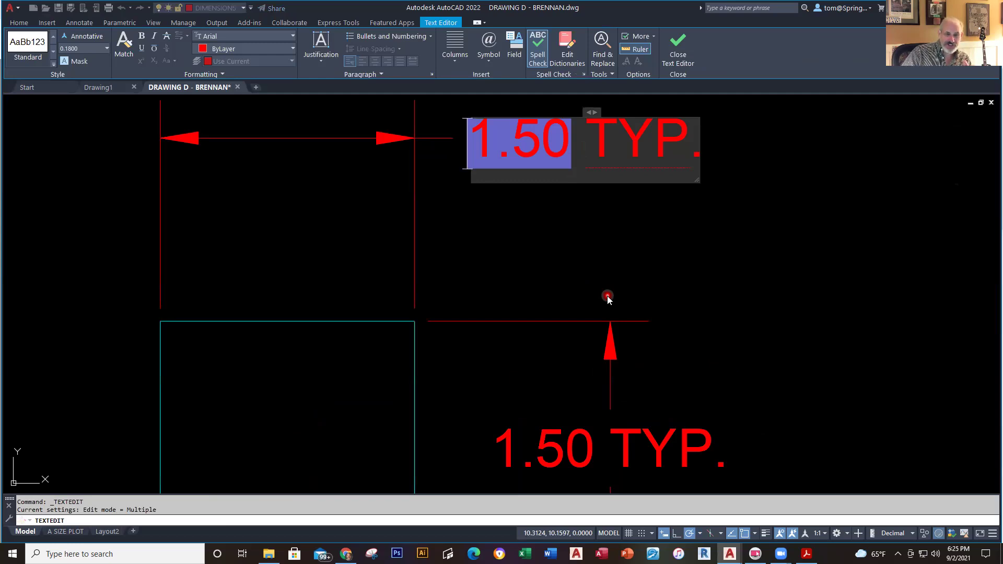
key(Delete)
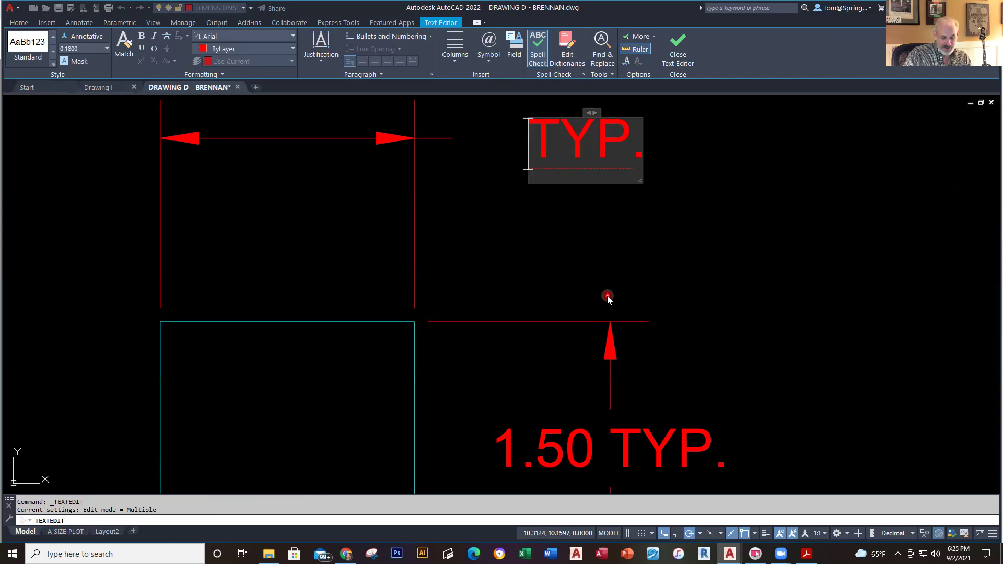
text(1.)
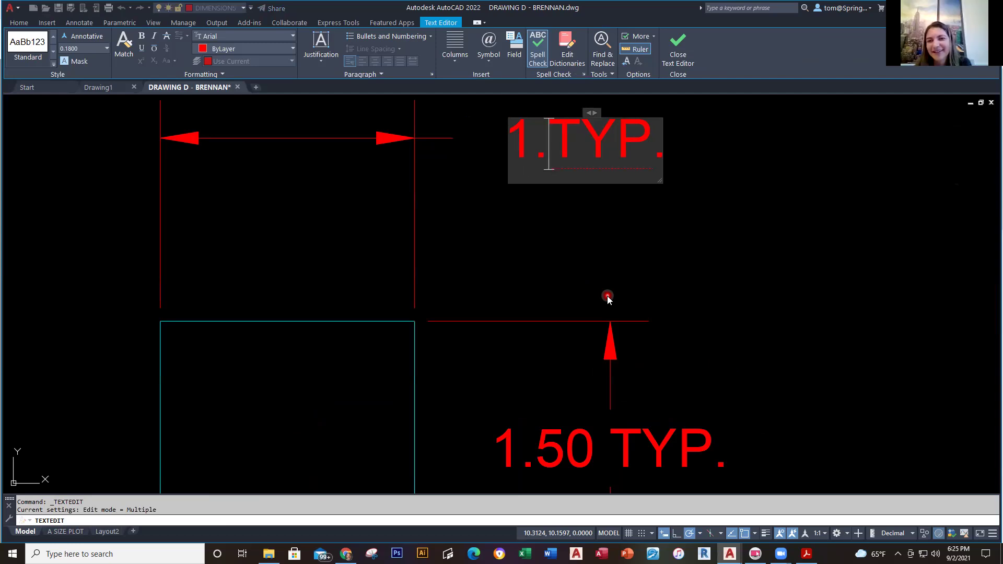
text(35)
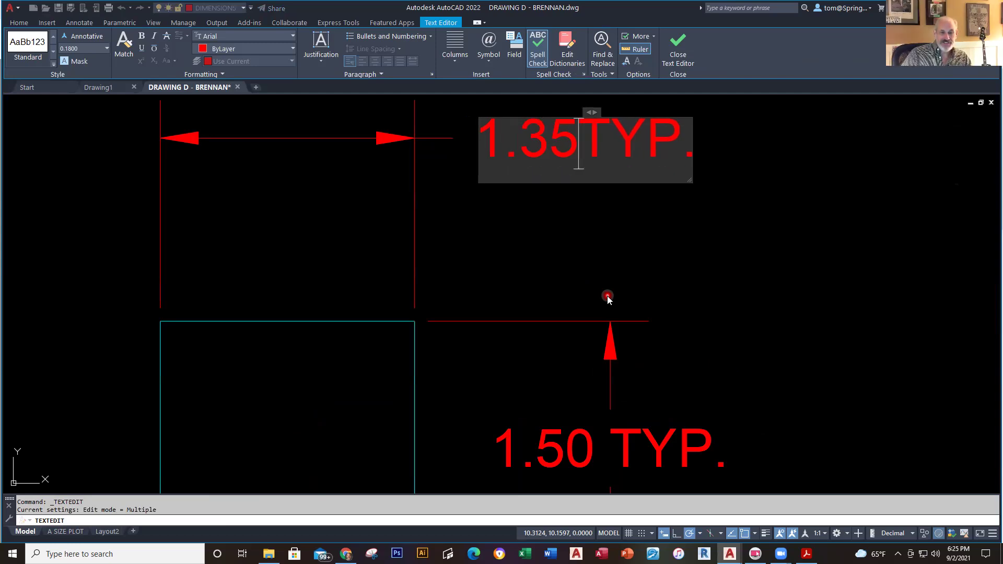
click(775, 395)
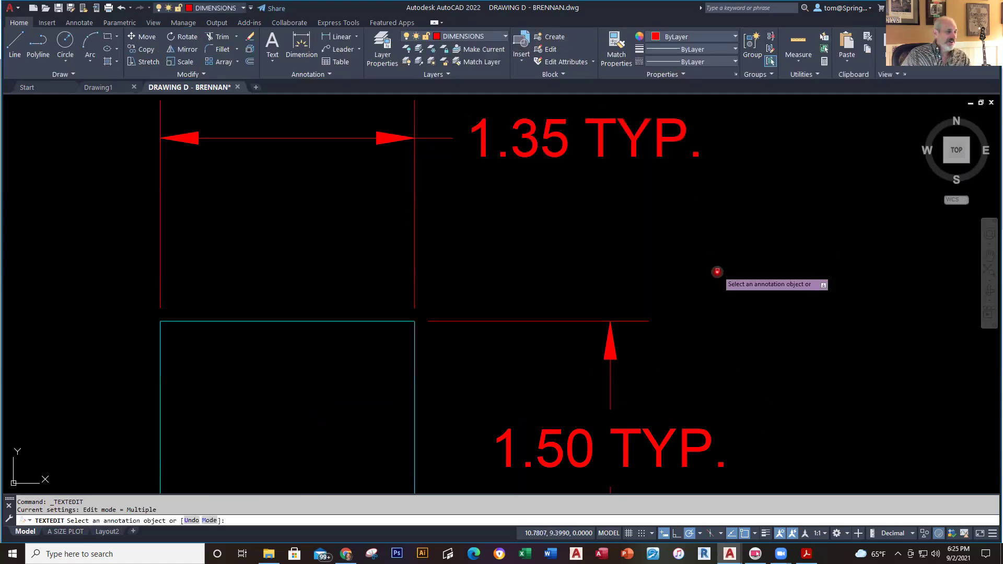
key(Escape)
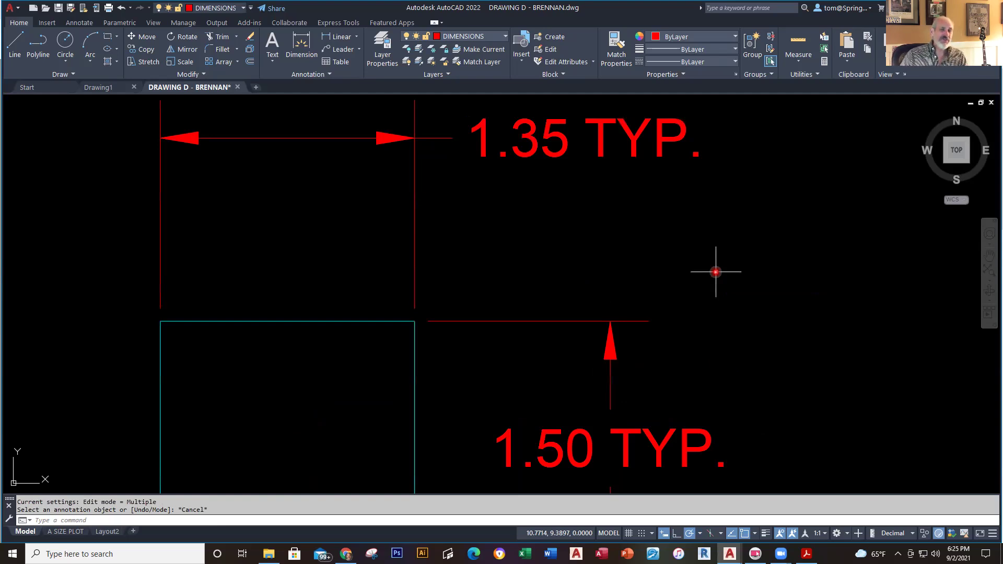
- Delete the entire overridden text of the top horizontal dimension to restore its measured value
click(565, 136)
double_click(564, 136)
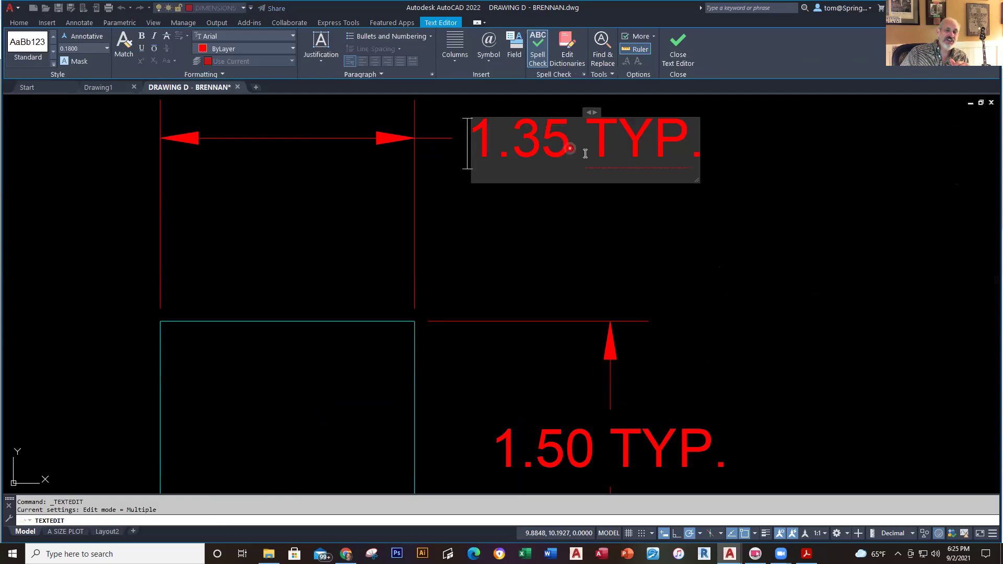
key(Delete)
key(Delete)
key(Delete)
key(Delete)
key(Delete)
key(Delete)
key(Delete)
key(Delete)
key(Delete)
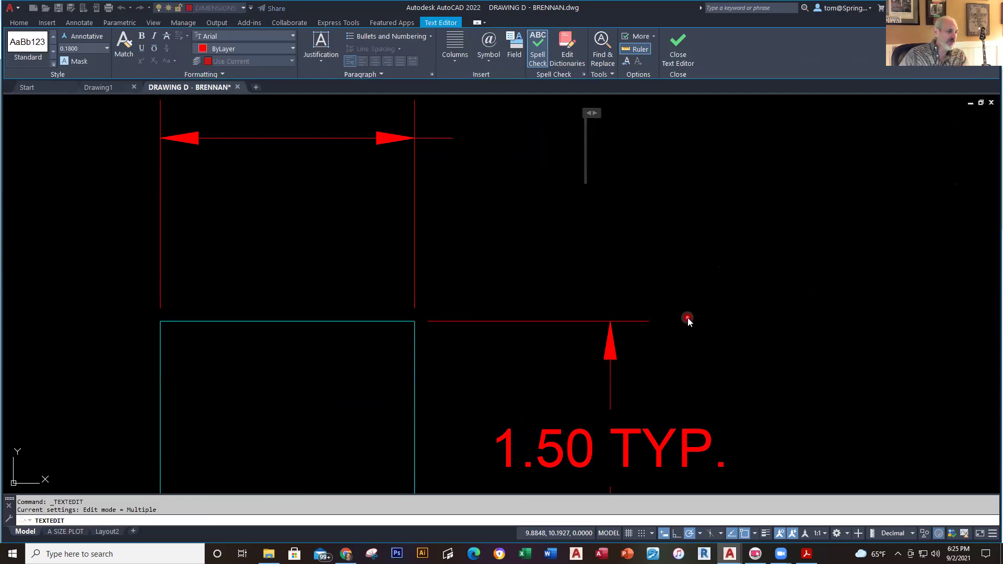
click(614, 261)
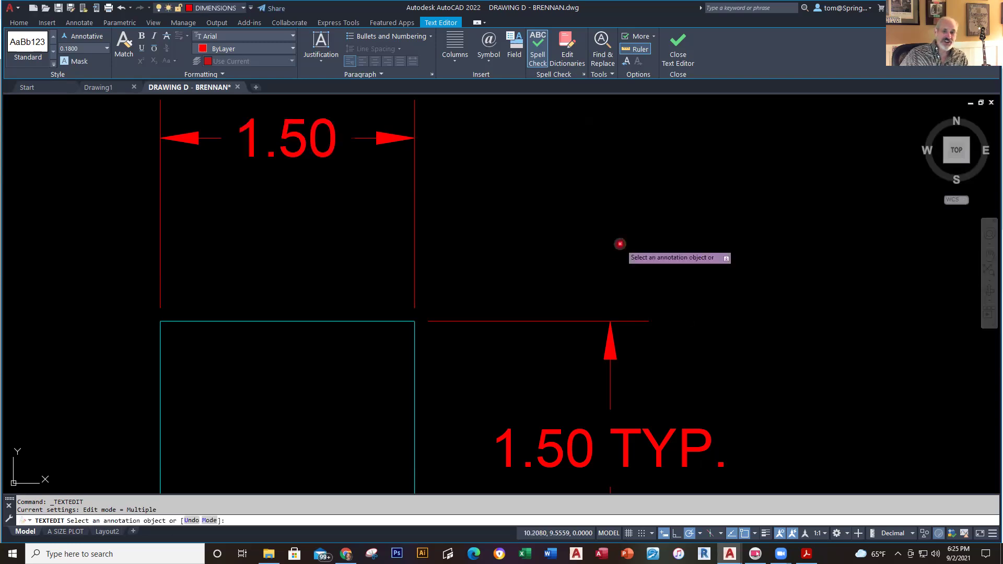
click(325, 154)
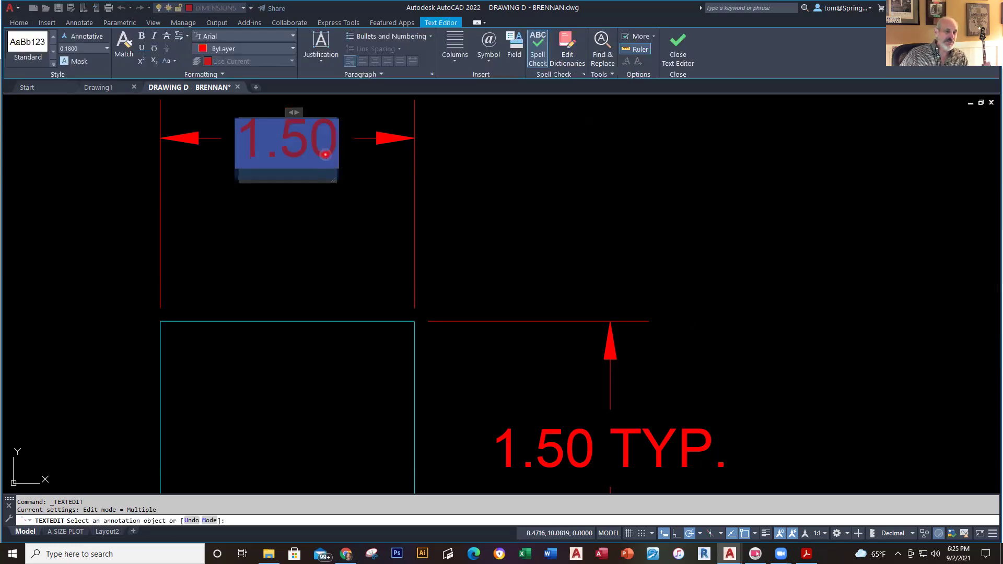
click(387, 175)
click(331, 149)
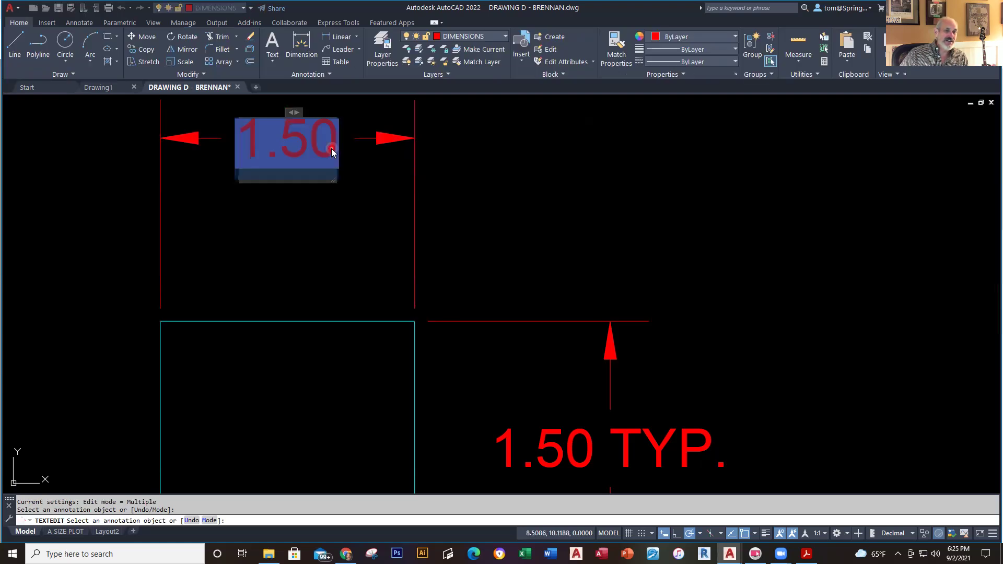
click(340, 200)
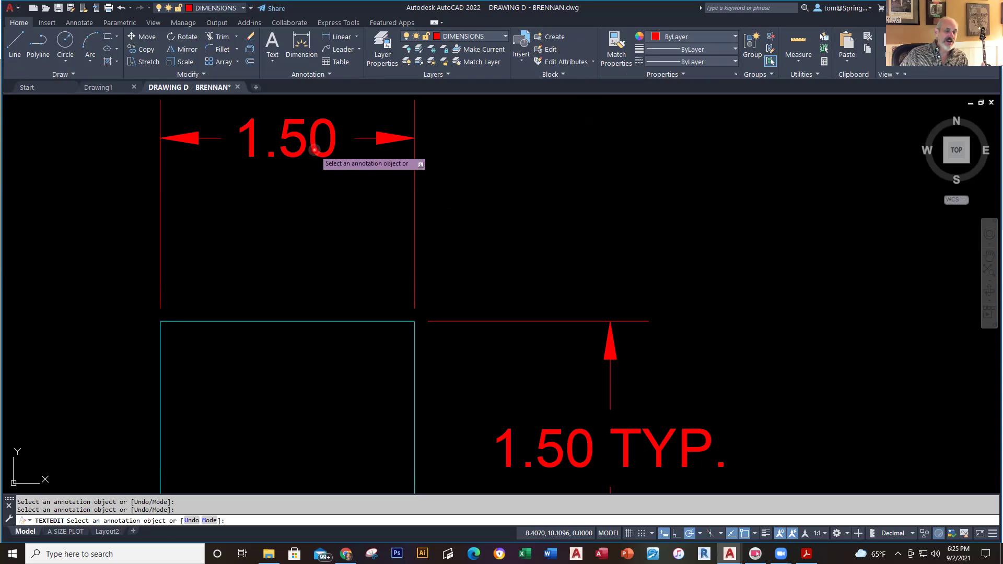
key(Escape)
click(314, 150)
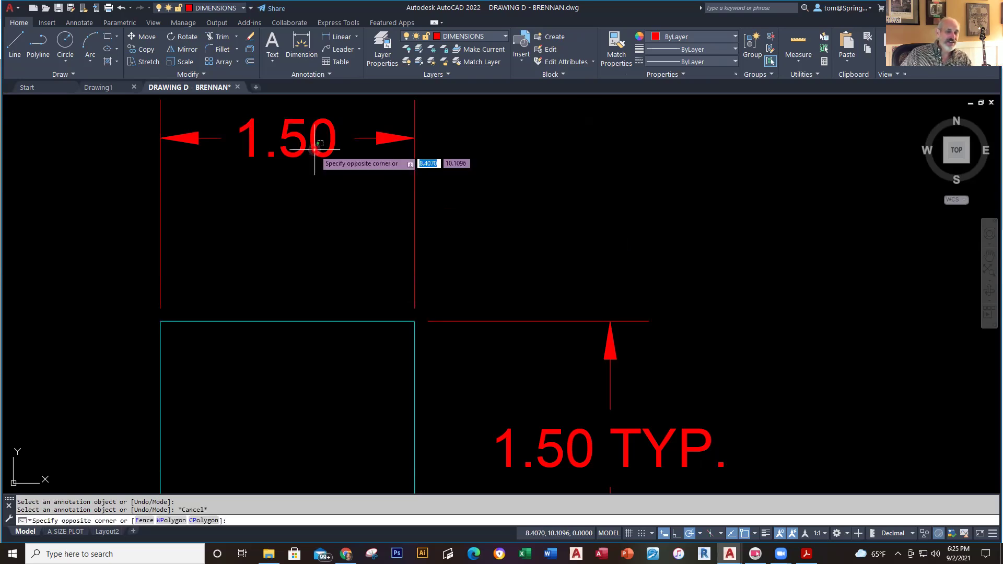
key(Escape)
key(Escape)
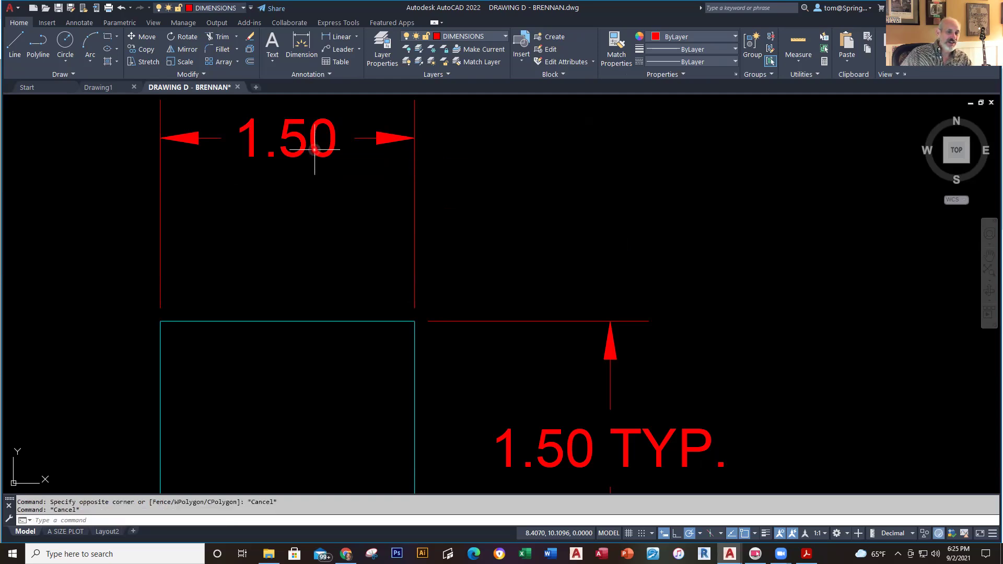
click(314, 150)
key(Escape)
key(Escape)
key(Escape)
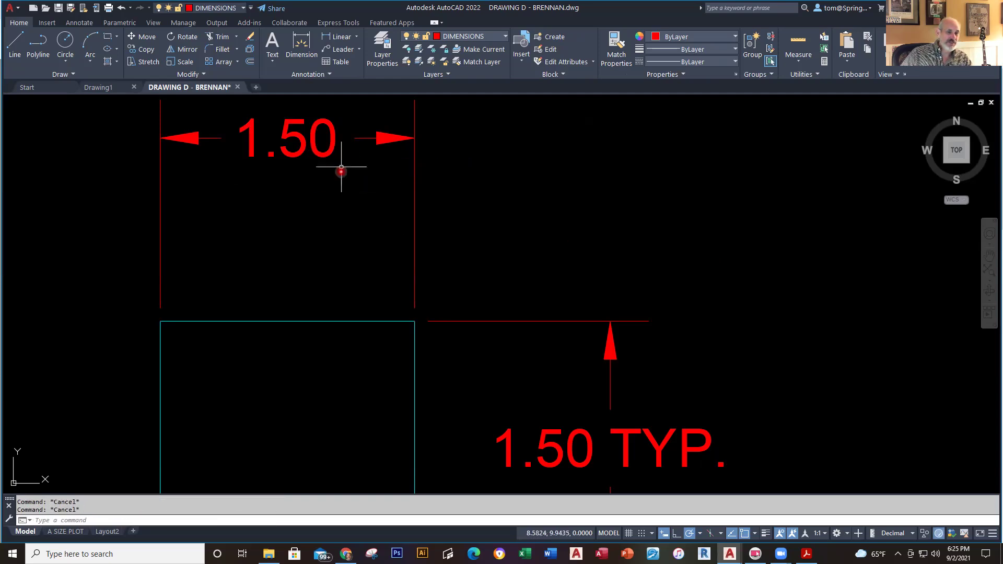
- Edit the horizontal dimension above the top square to add TYP. after its measured value, and finish the text edit
click(303, 145)
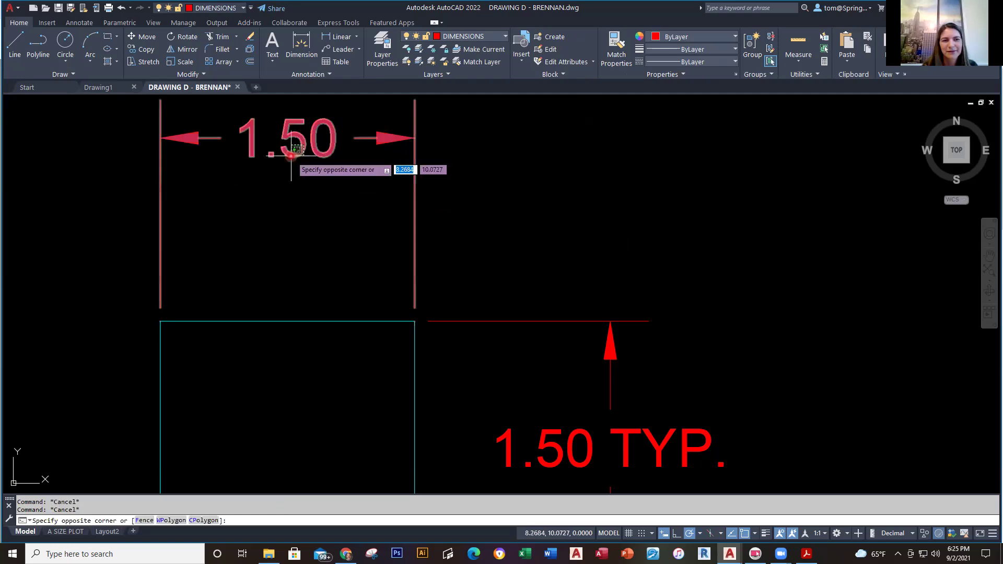
click(290, 155)
double_click(291, 155)
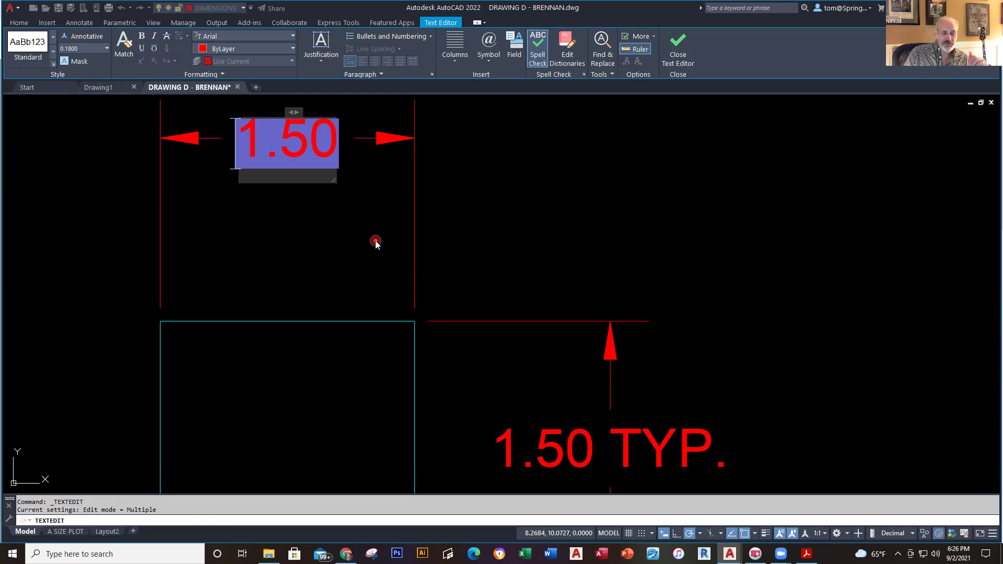
key(Right)
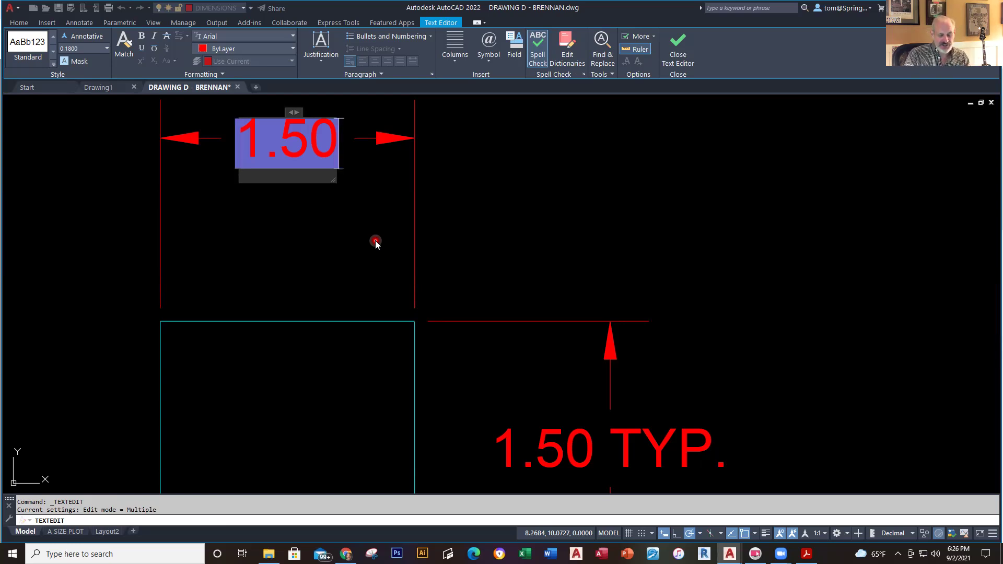
text(TYP.)
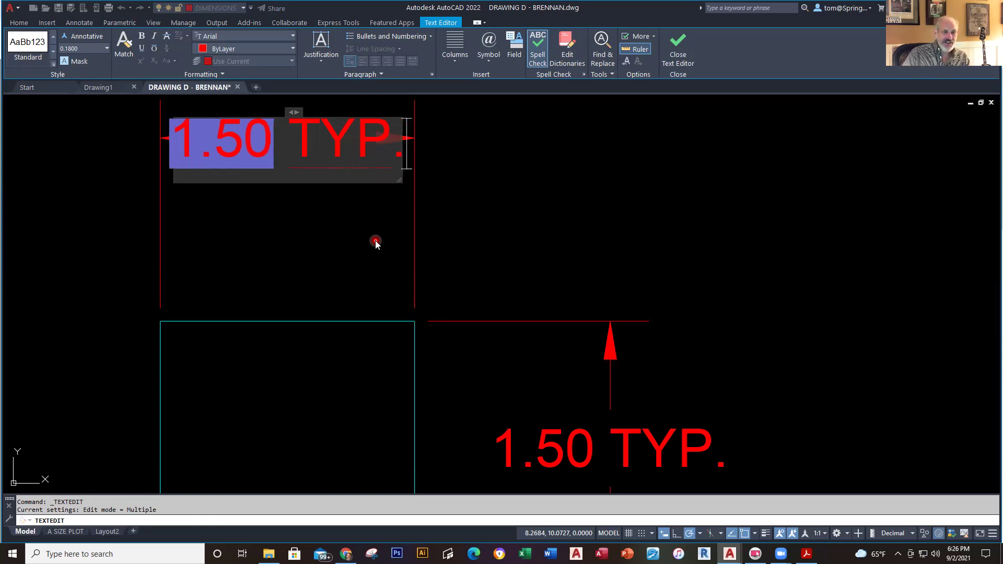
click(462, 239)
key(Escape)
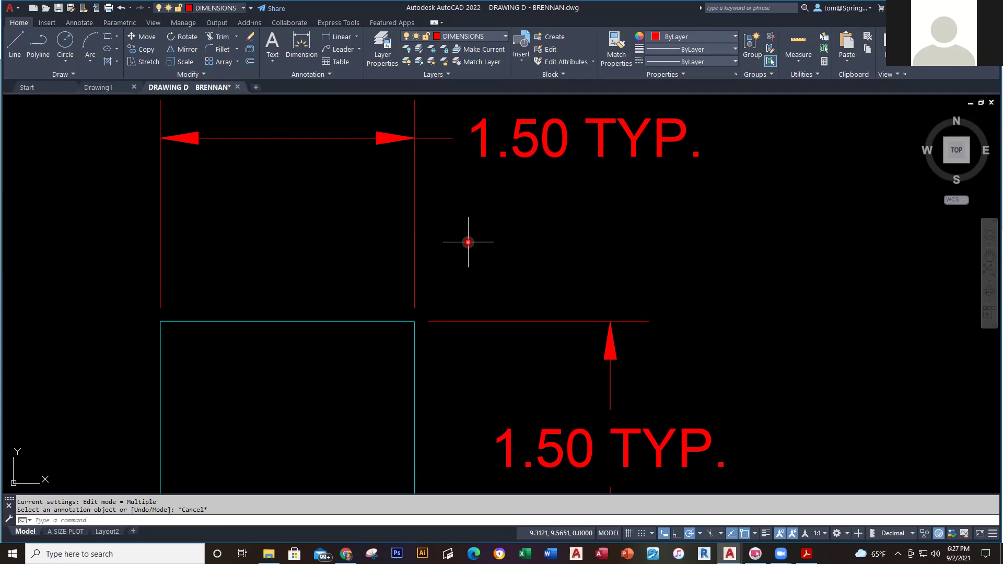
scroll(468, 242, down, 5)
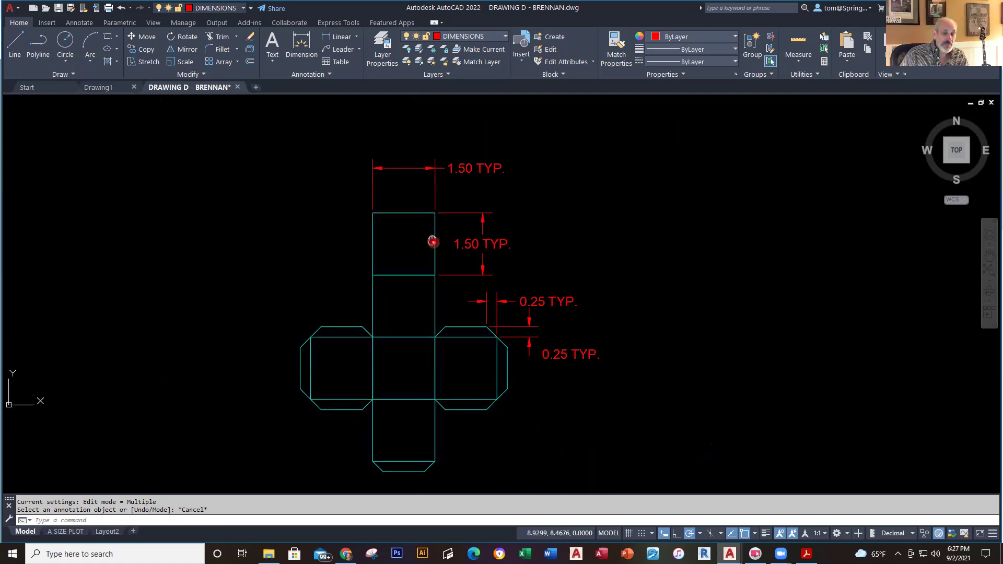
- Erase the outline of the chamfered tab below the bottom square of the box layout
middle_drag(432, 241, 433, 187)
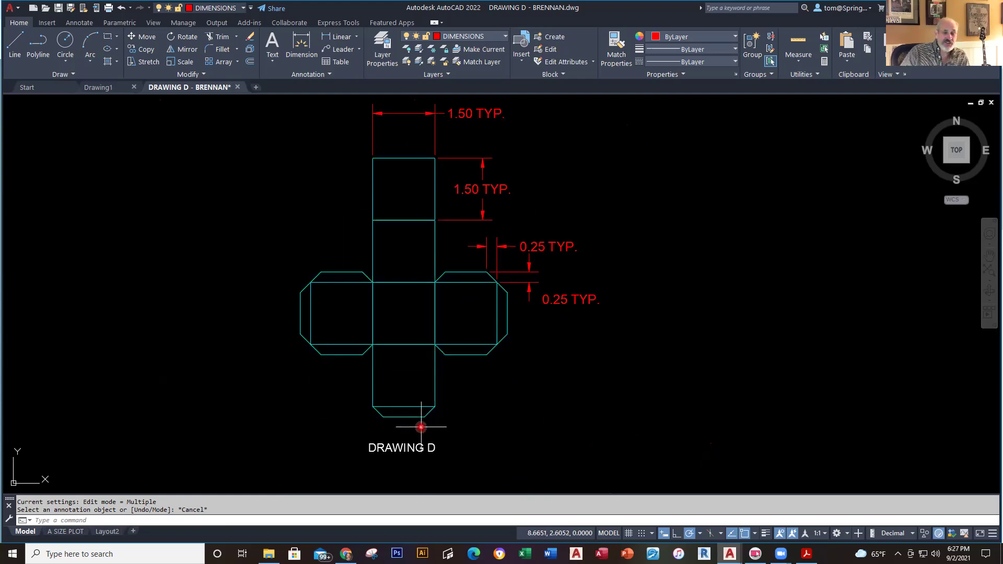
scroll(420, 428, up, 5)
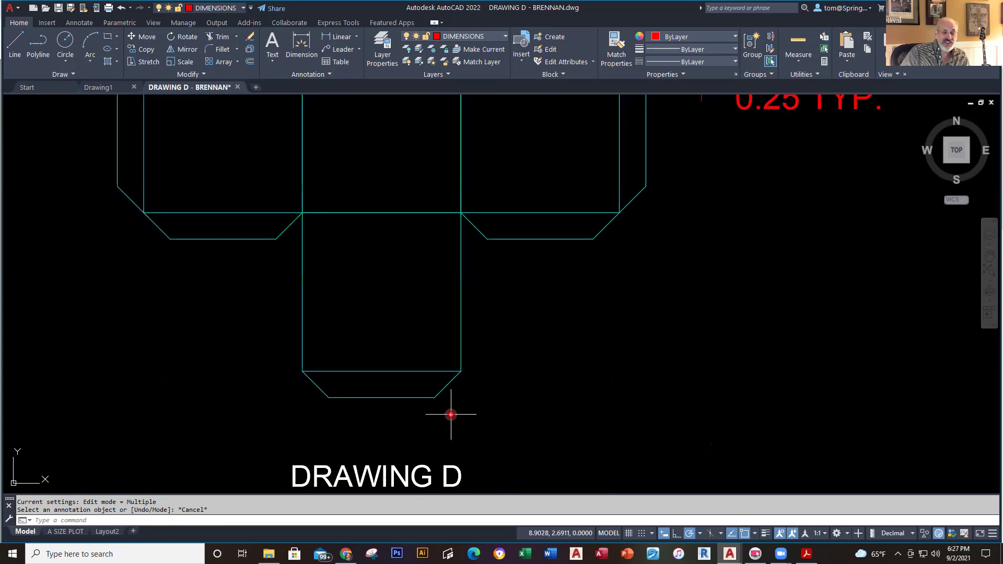
scroll(460, 387, down, 5)
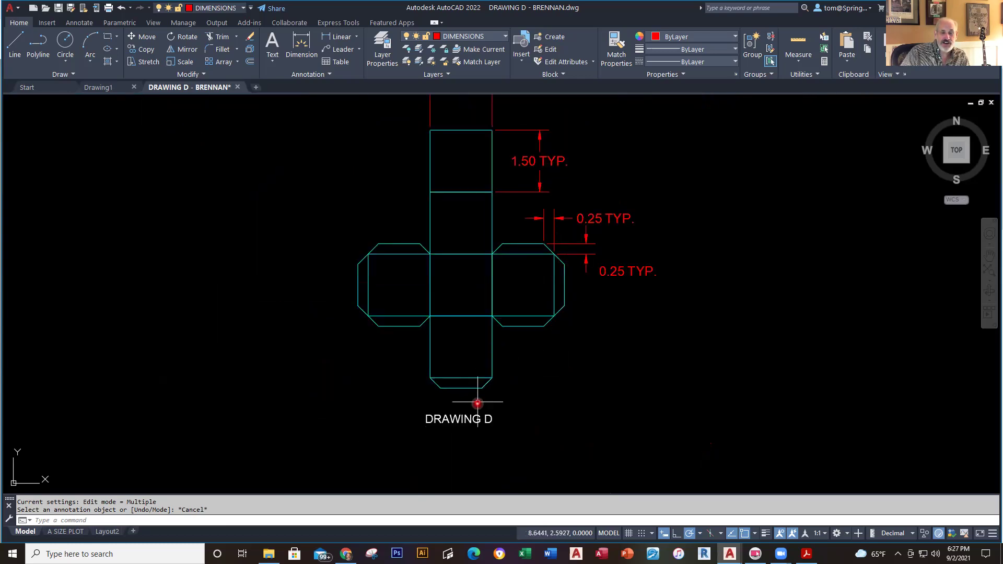
scroll(477, 403, up, 3)
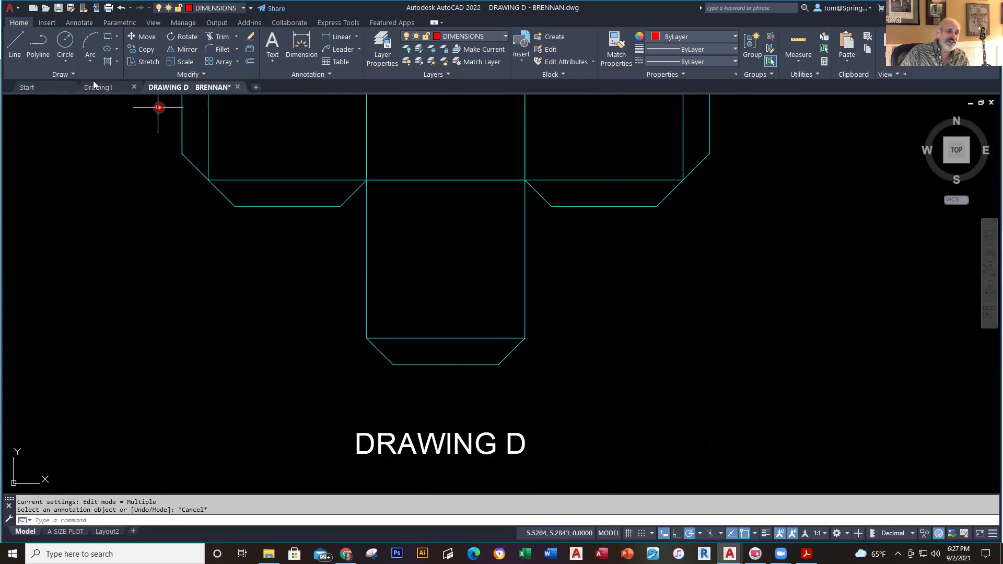
click(525, 357)
click(286, 376)
key(Delete)
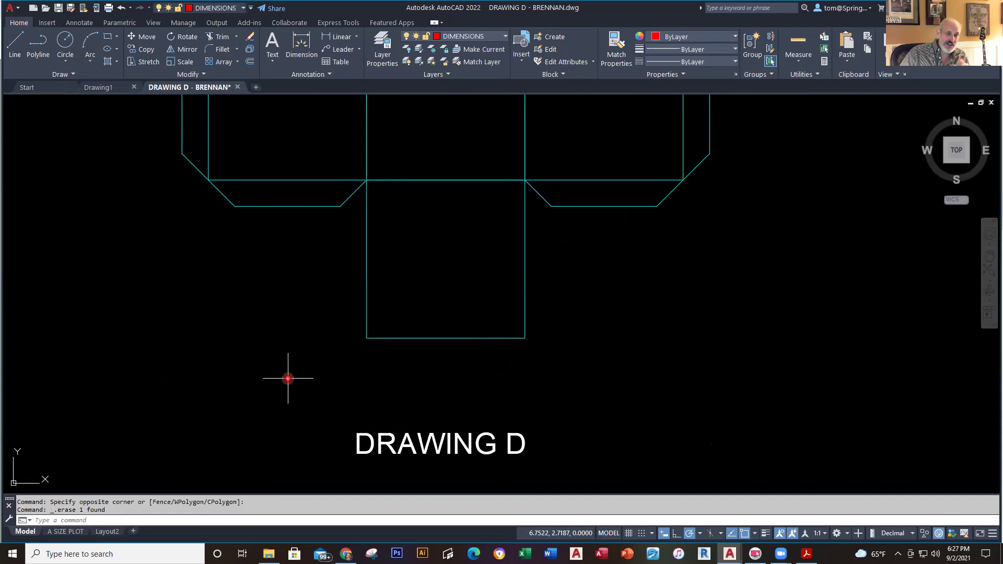
- Make OBJECT the current layer and draw lines forming a 0.25-deep rectangular tab across the full width of the bottom square
click(506, 36)
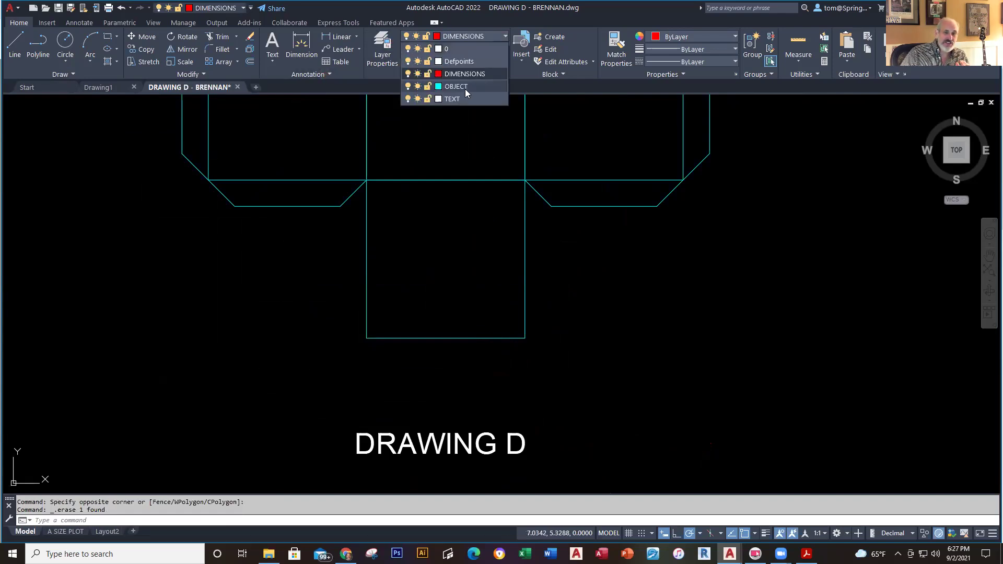
click(465, 82)
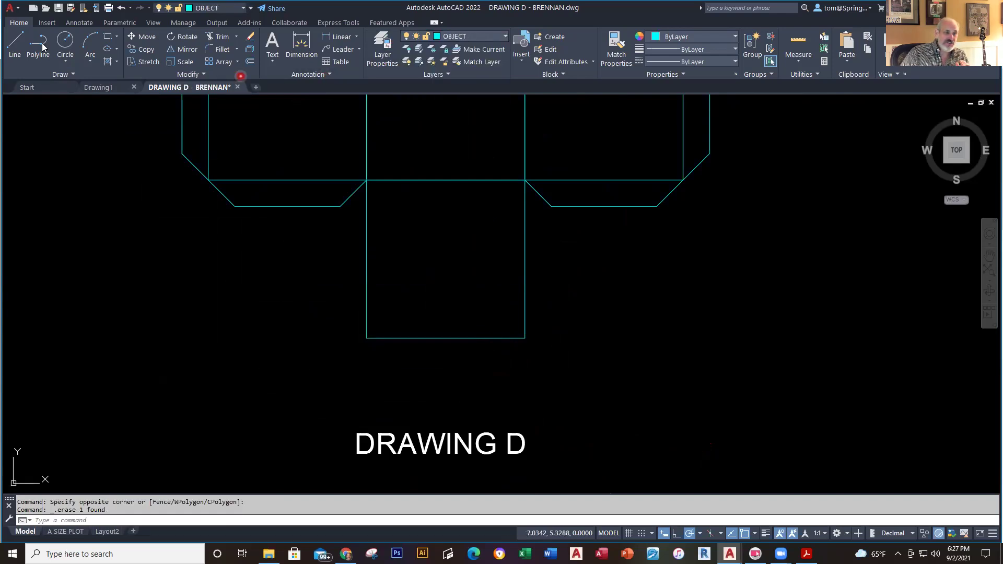
click(15, 42)
click(367, 339)
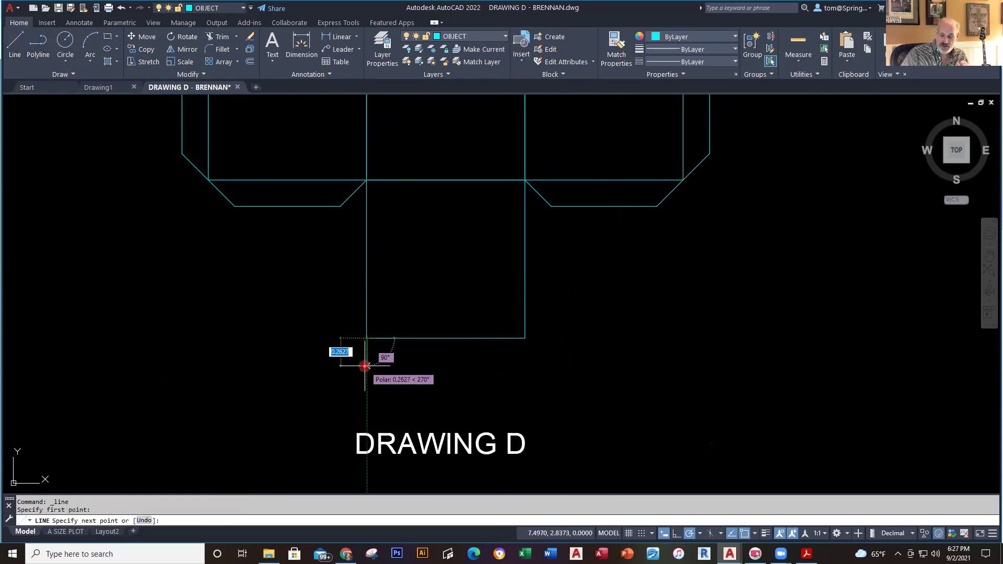
text(.25)
key(Return)
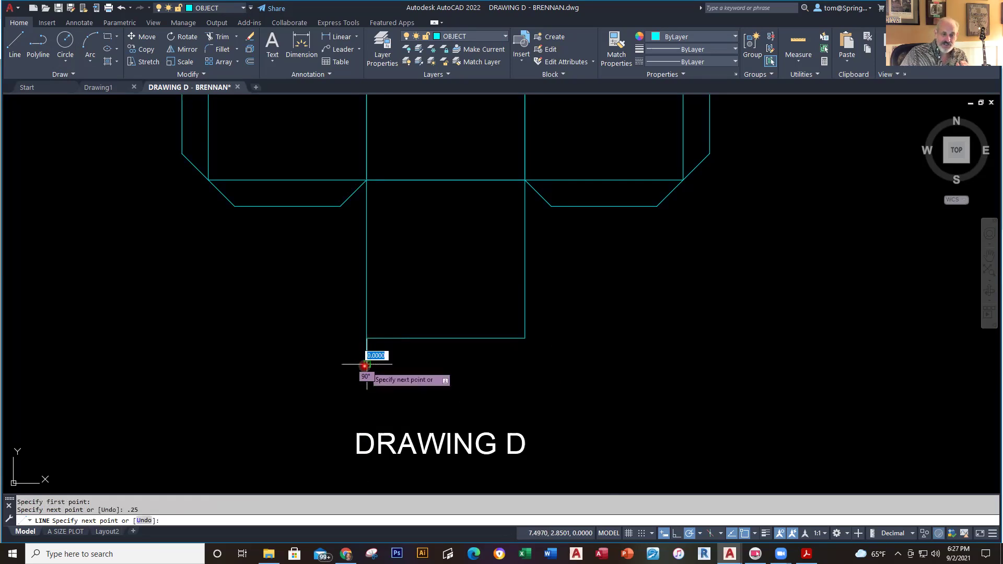
click(523, 360)
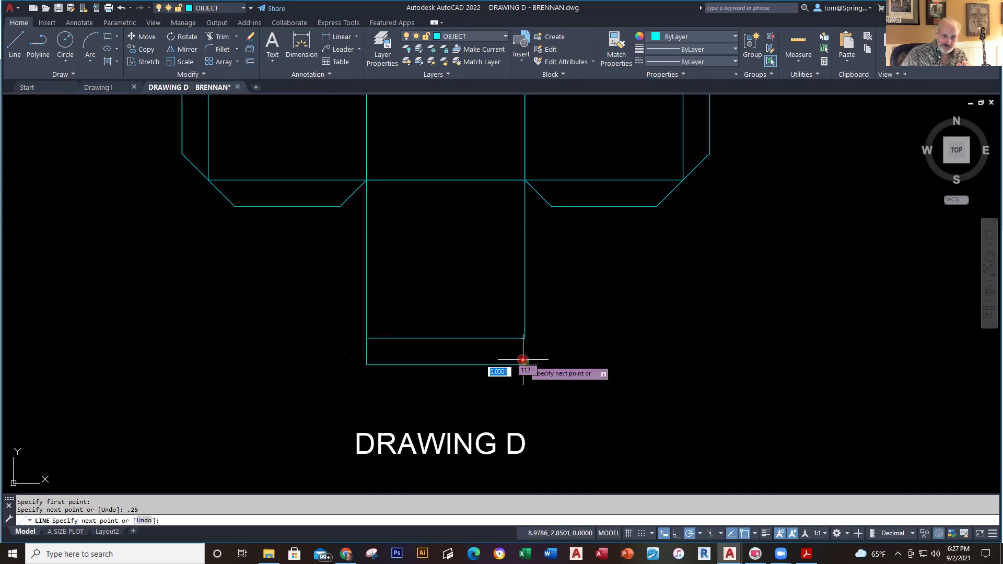
click(524, 338)
key(Escape)
scroll(569, 348, down, 1)
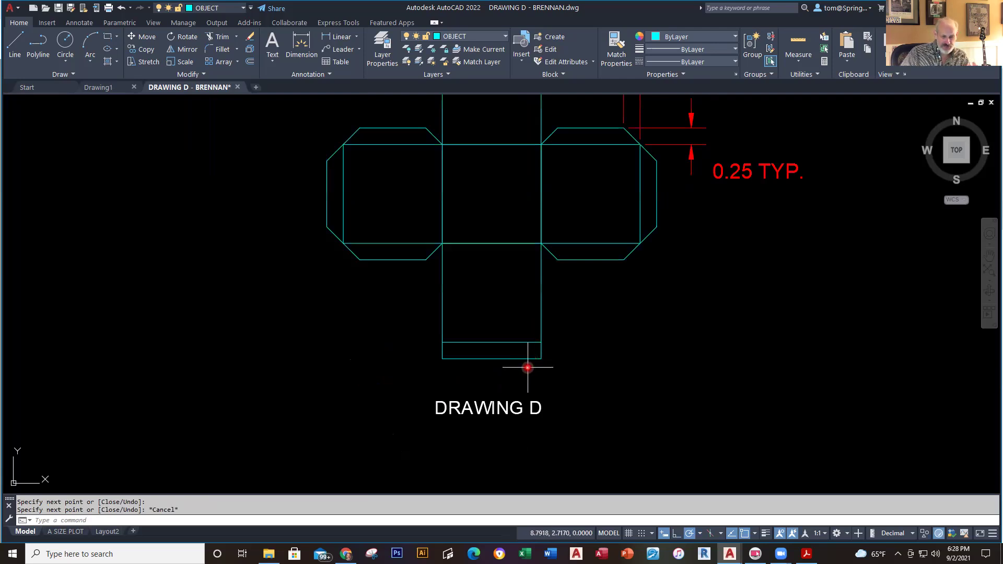
- Chamfer the lower-left corner of the bottom tab with both chamfer distances set to 0.25
scroll(528, 367, up, 4)
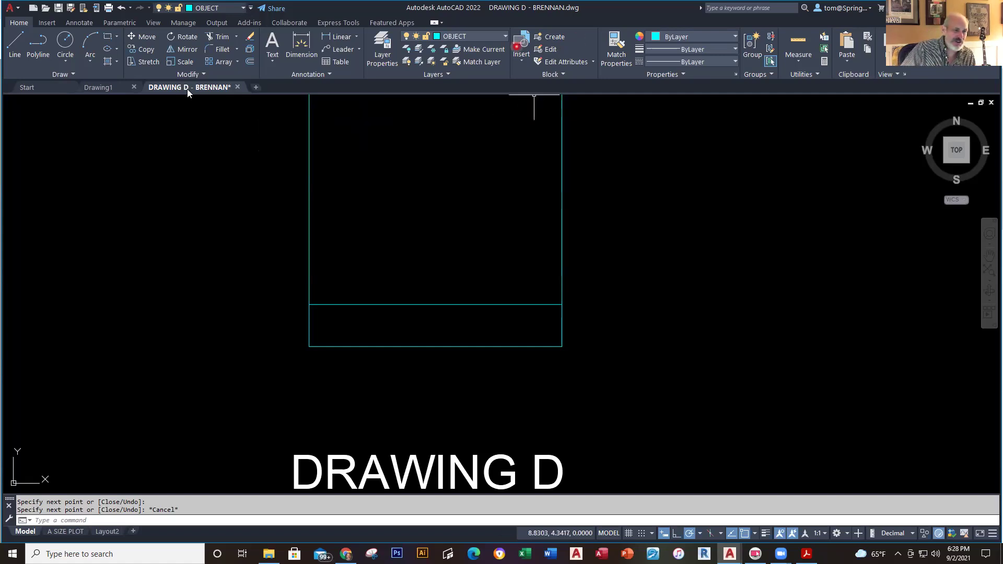
click(237, 50)
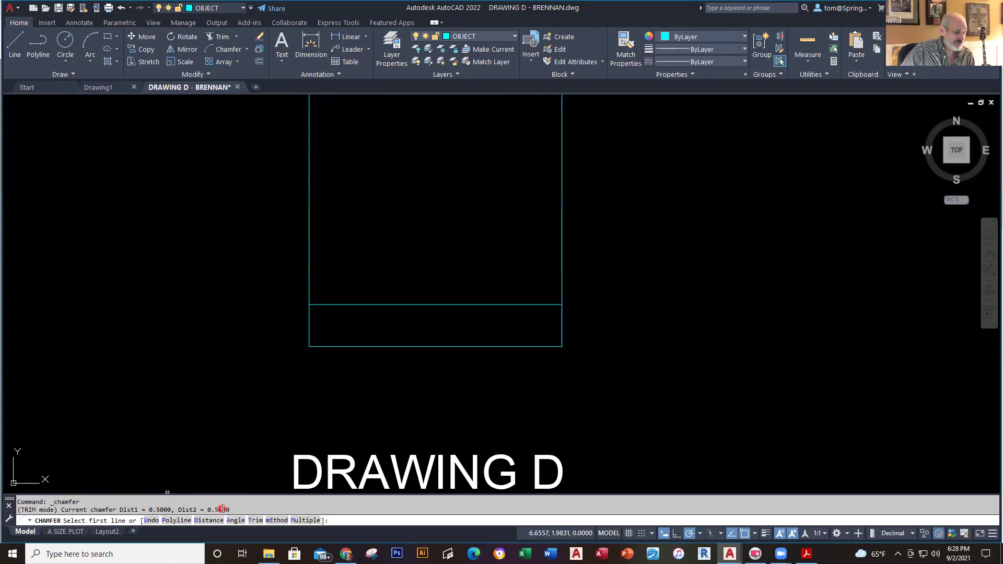
right_click(187, 303)
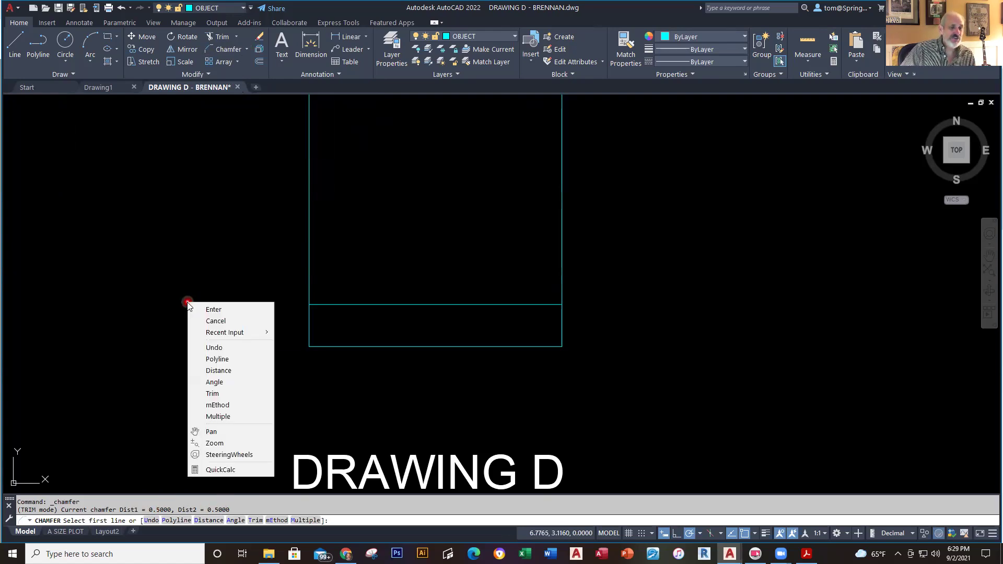
click(233, 371)
text(.25)
key(Return)
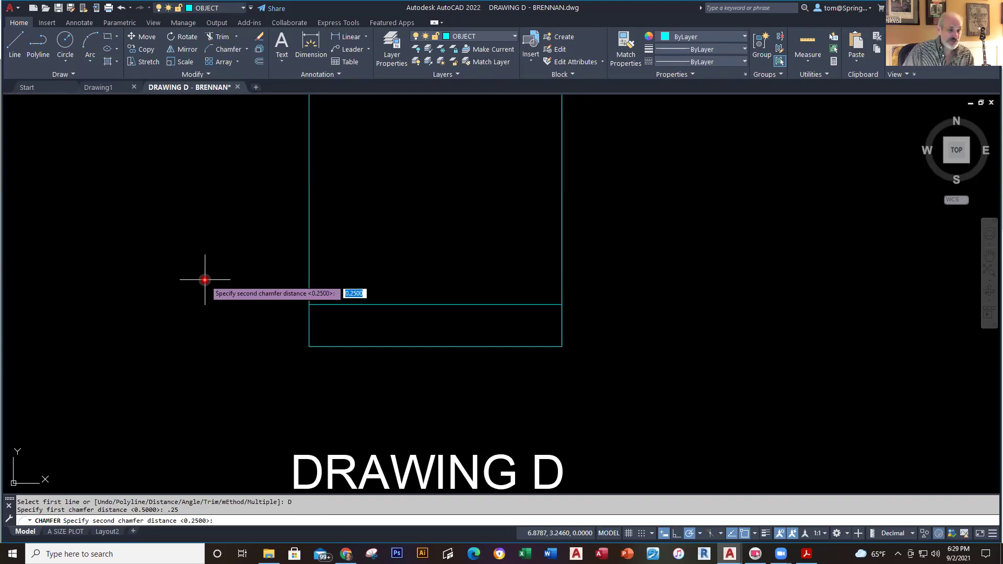
key(Return)
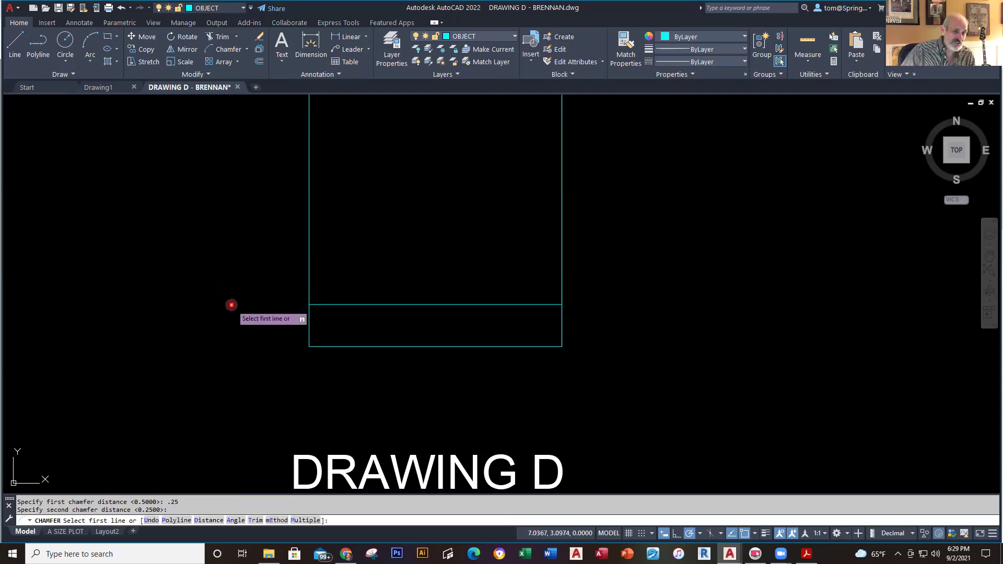
click(308, 315)
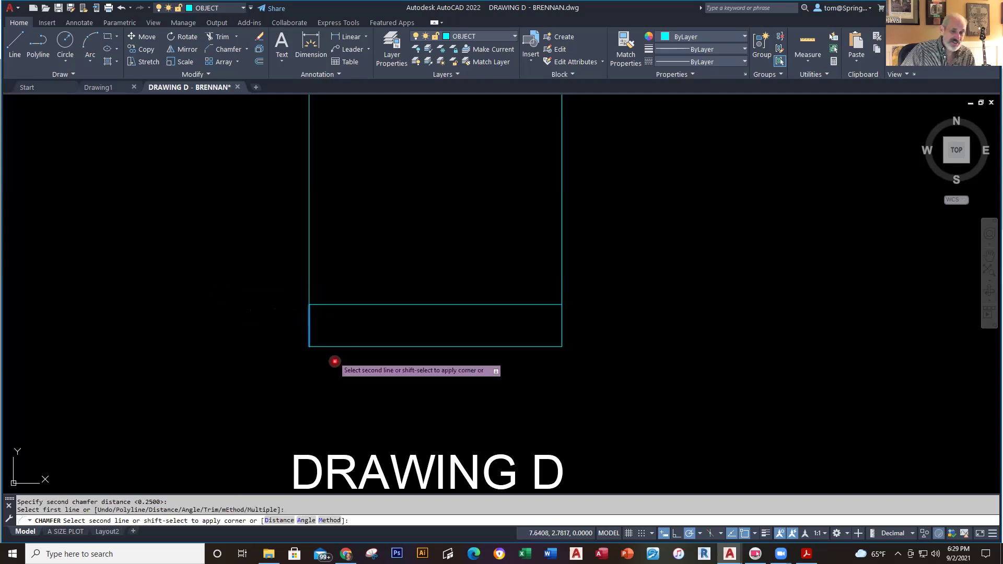
click(343, 346)
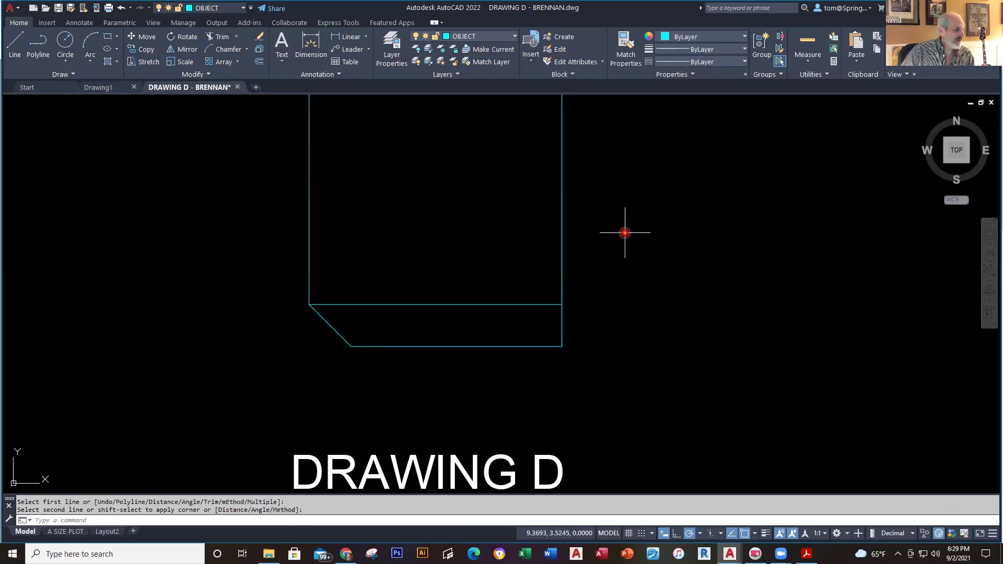
- Repeat the Chamfer on the bottom tab's lower-right corner with the same distances, and leave the command
right_click(625, 233)
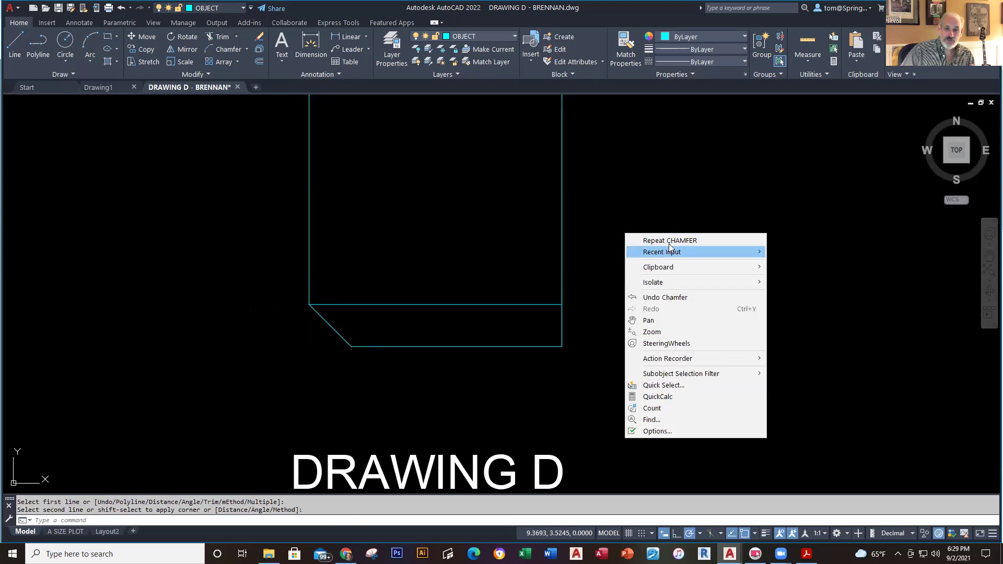
click(629, 239)
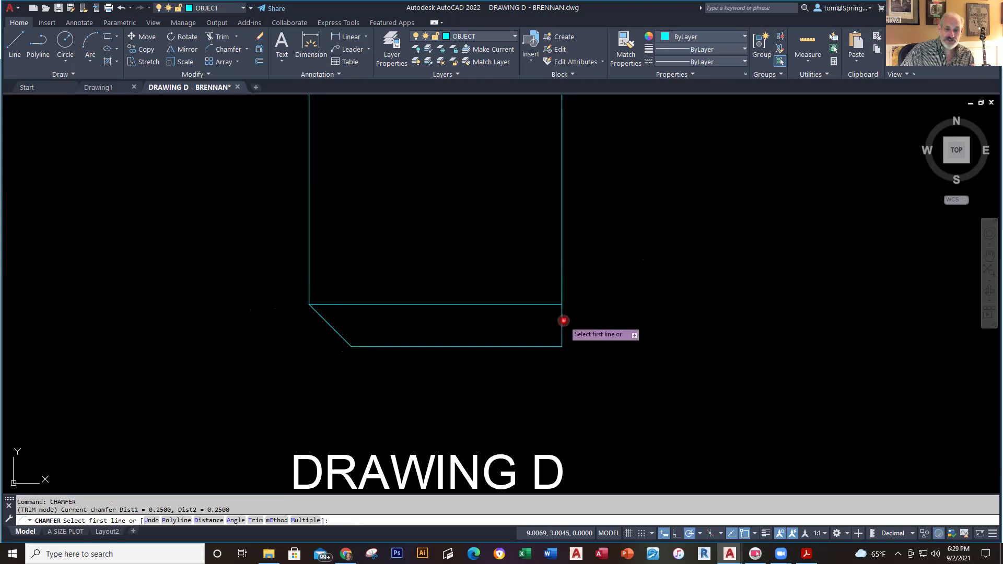
click(562, 321)
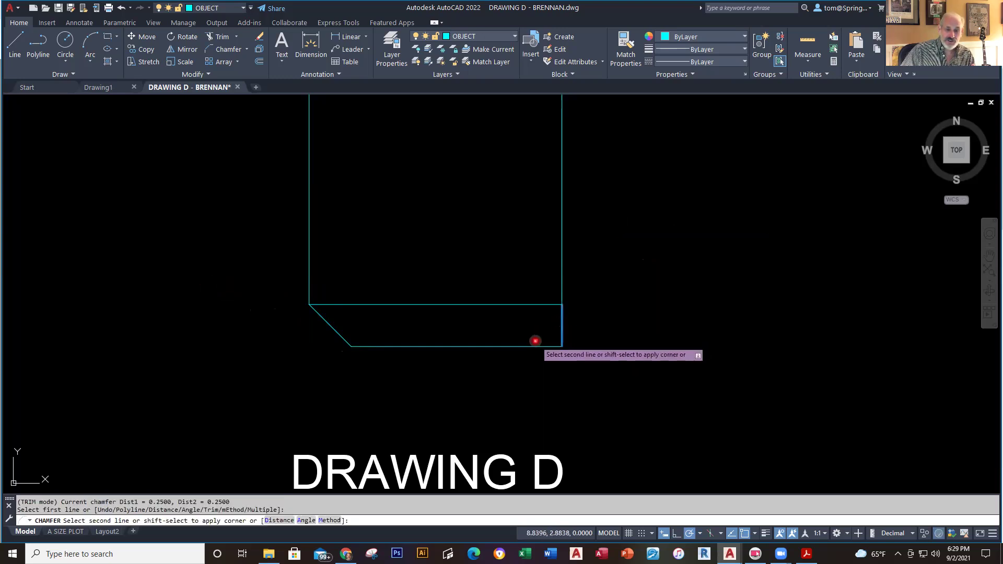
click(536, 344)
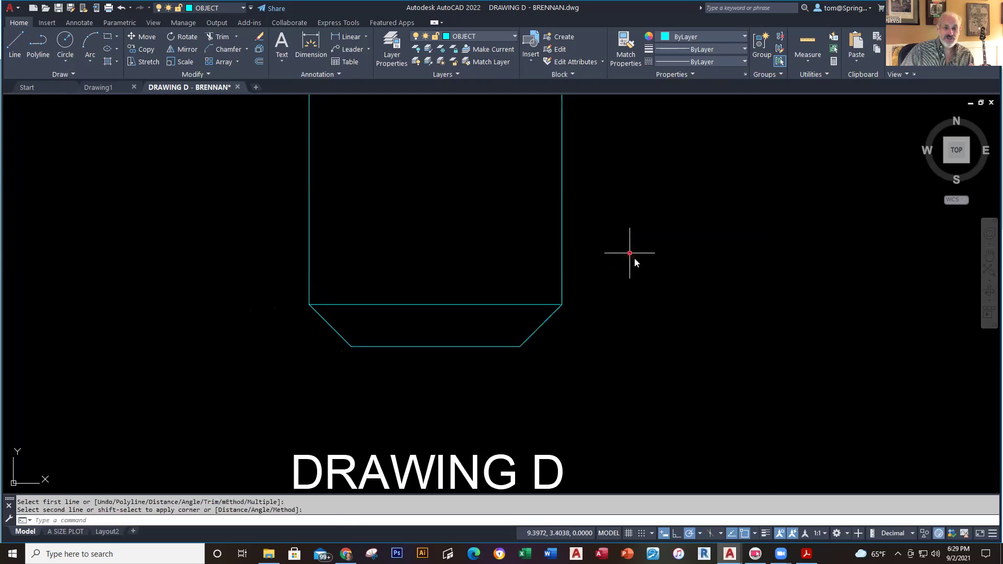
right_click(629, 254)
click(678, 262)
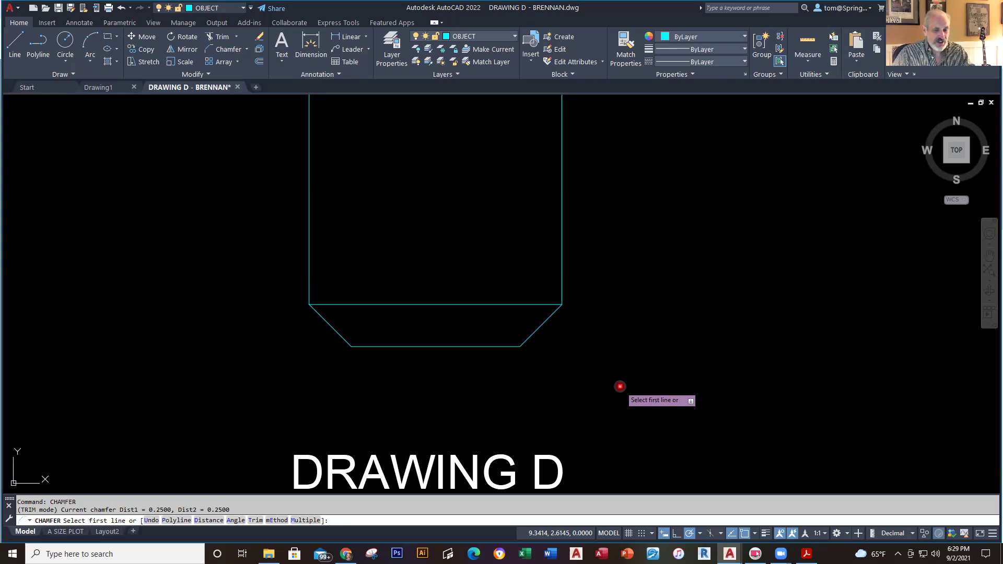
key(Escape)
- Erase the horizontal 1.50 TYP. dimension above the top square
scroll(620, 386, down, 7)
scroll(663, 354, up, 2)
middle_drag(589, 395, 584, 410)
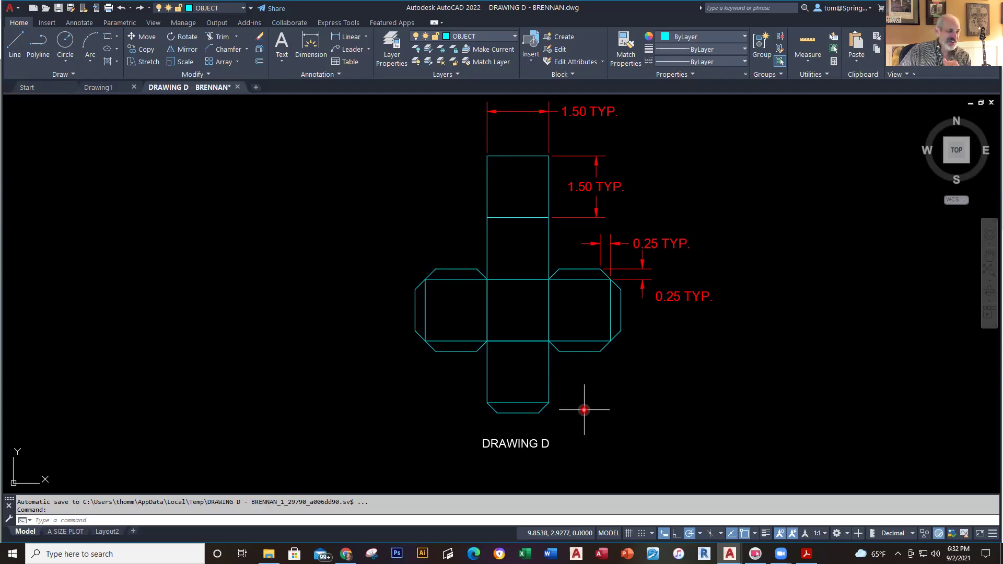
click(622, 111)
click(468, 142)
key(Delete)
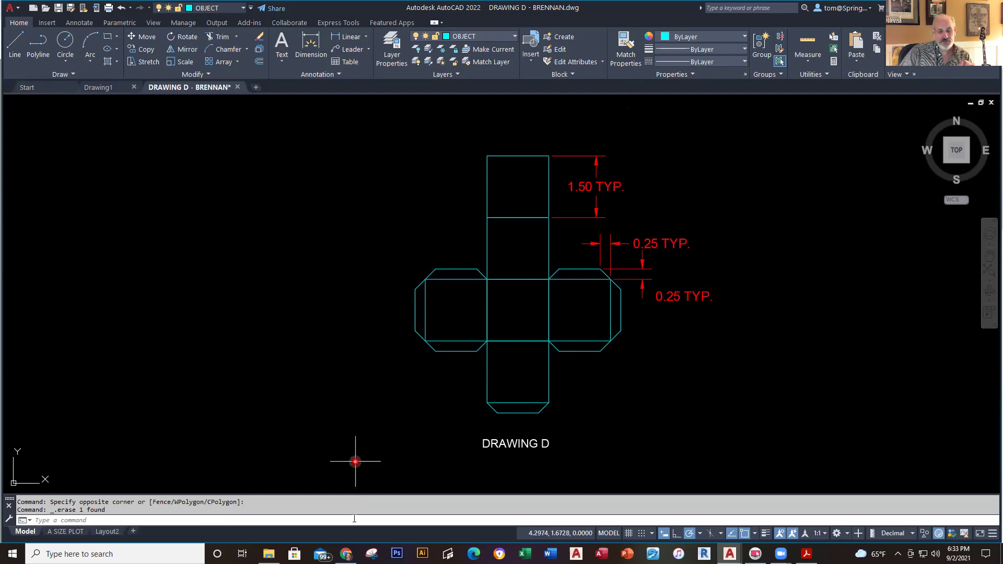
- Switch to the course page in Chrome and open What's Due When - Fall 2021 to read the drawing due dates
click(346, 554)
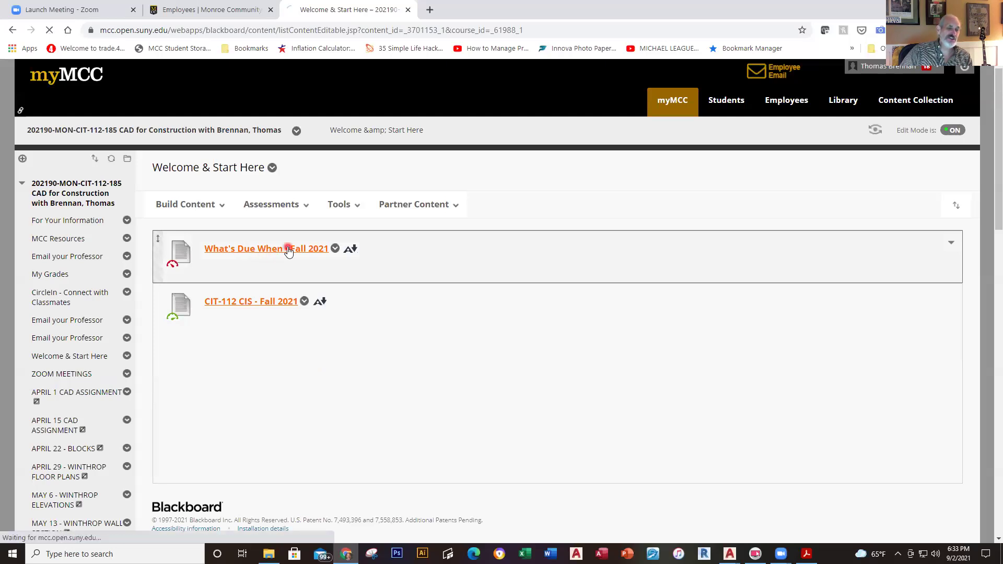
click(288, 250)
scroll(565, 325, down, 3)
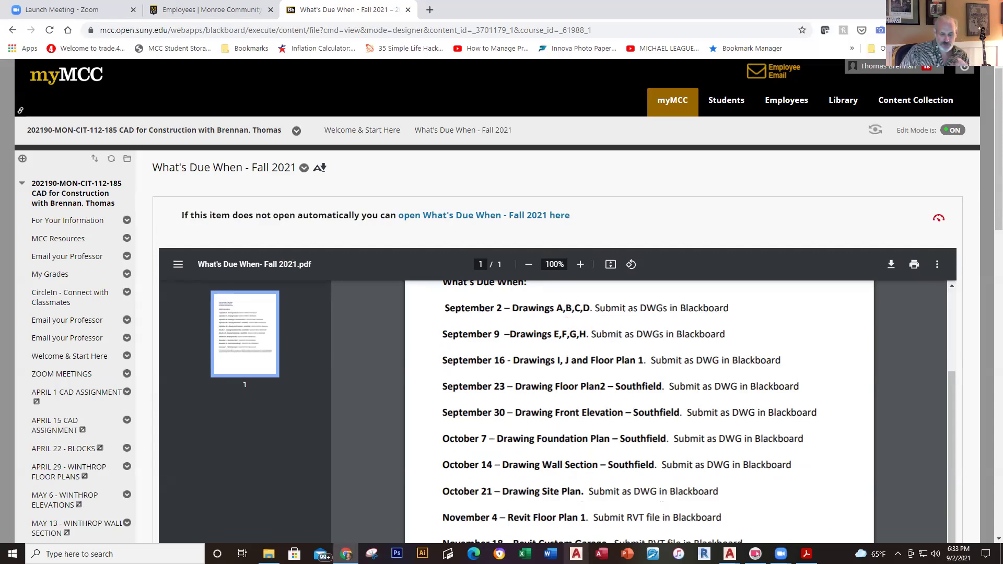
- Switch to Drawing1 in AutoCAD and save it to the Desktop as DRAWING - A - TMB 2
mouse_move(730, 554)
click(673, 509)
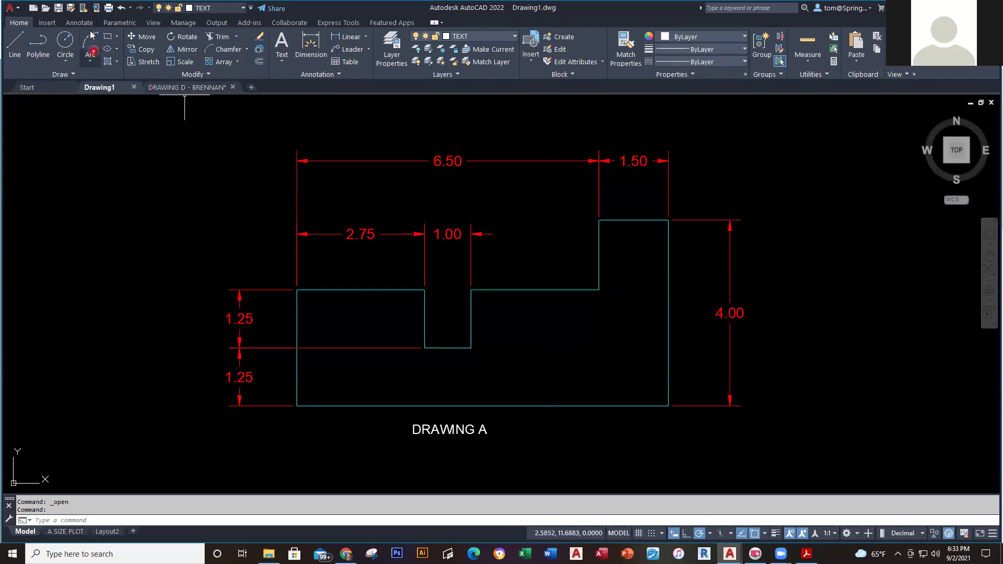
click(72, 9)
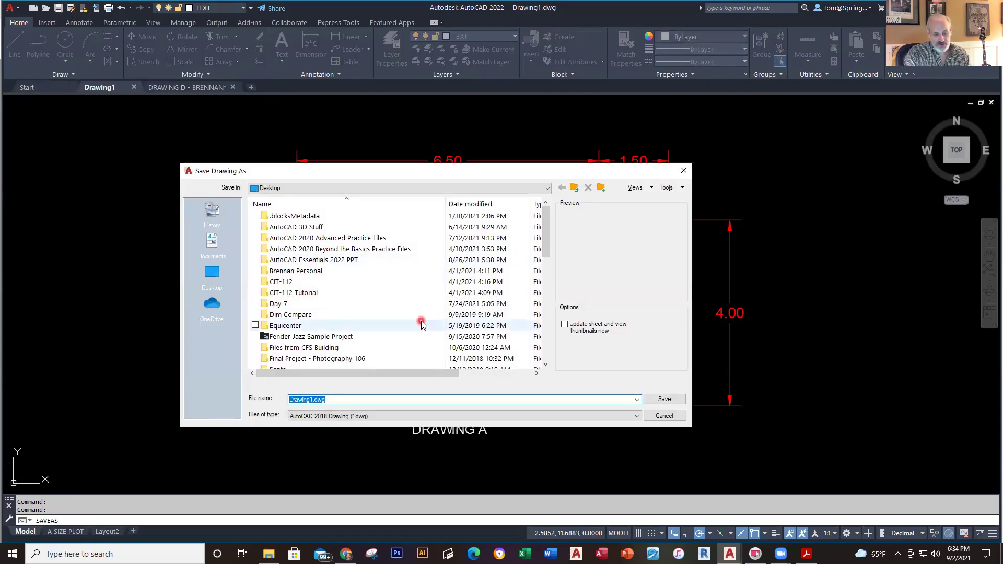
text(DRAW)
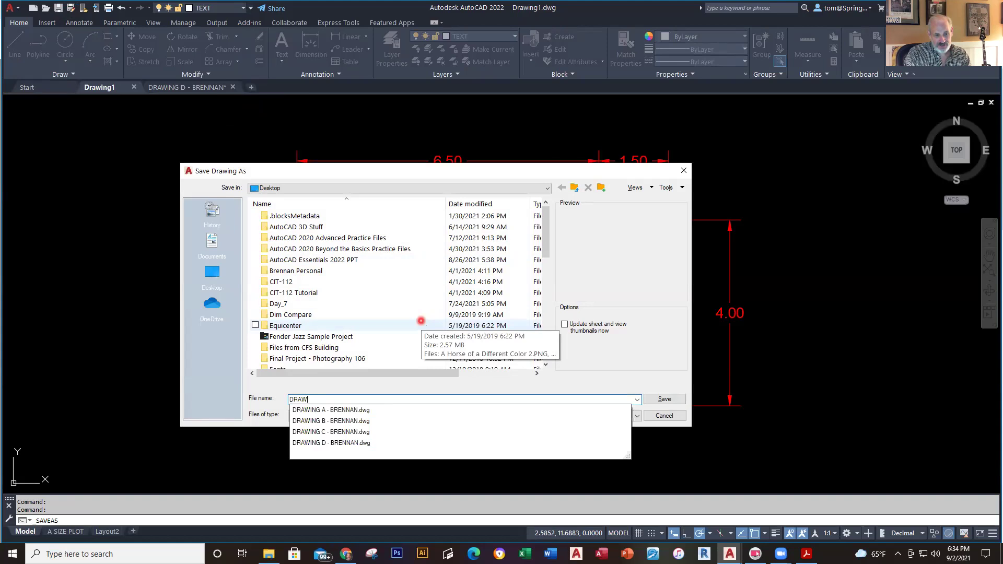
text(NG)
key(BackSpace)
key(BackSpace)
text(ING )
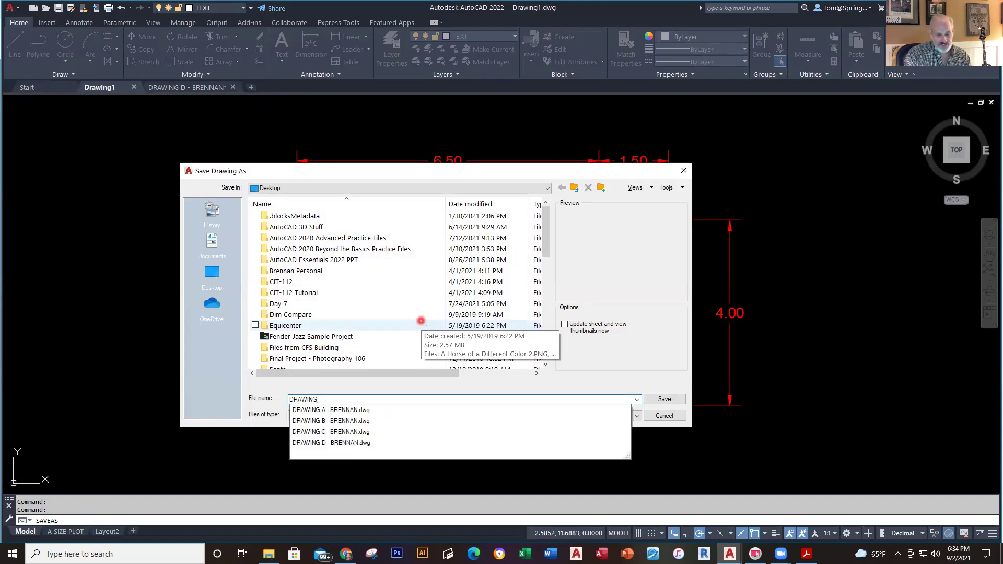
text(-)
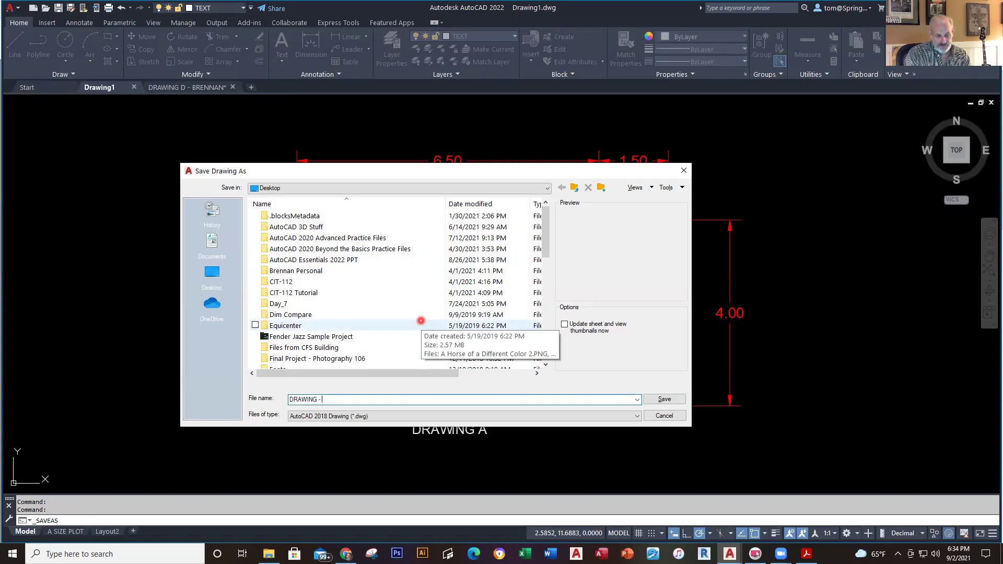
text( A - TMB 2)
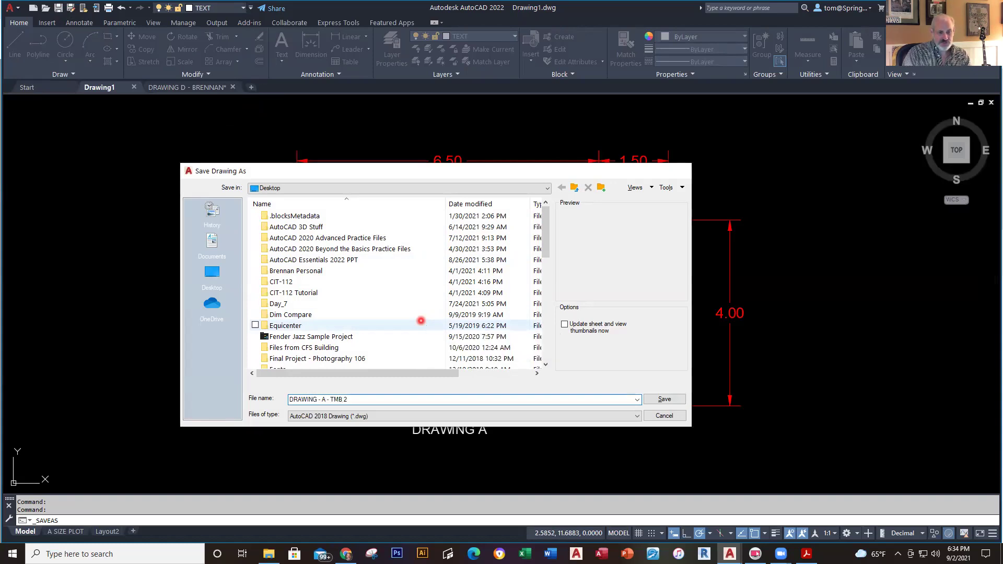
key(Return)
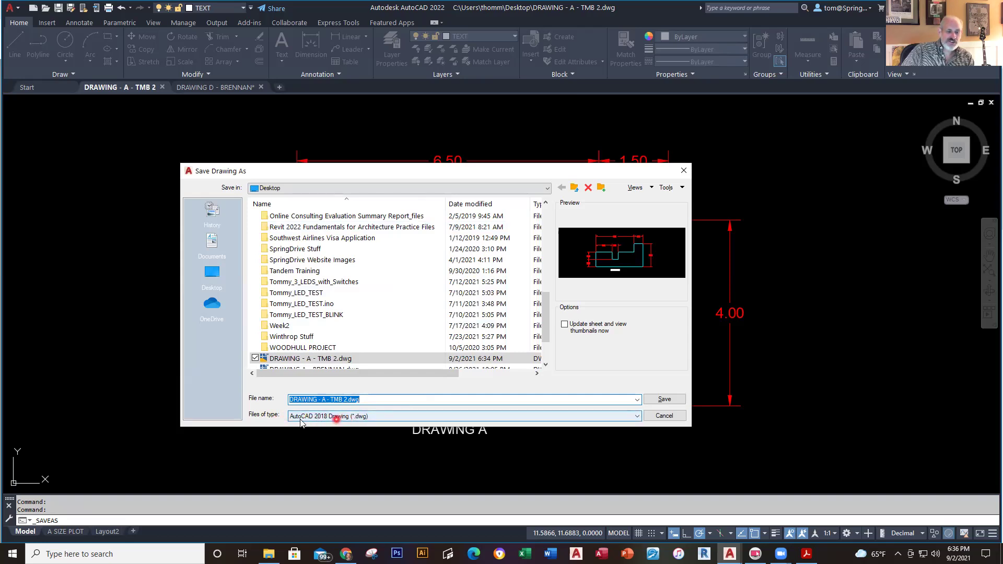
- Save the drawing to the Desktop as DRAWING - A - TMB 2 in AutoCAD 2018 Drawing format, replacing the existing file
click(637, 416)
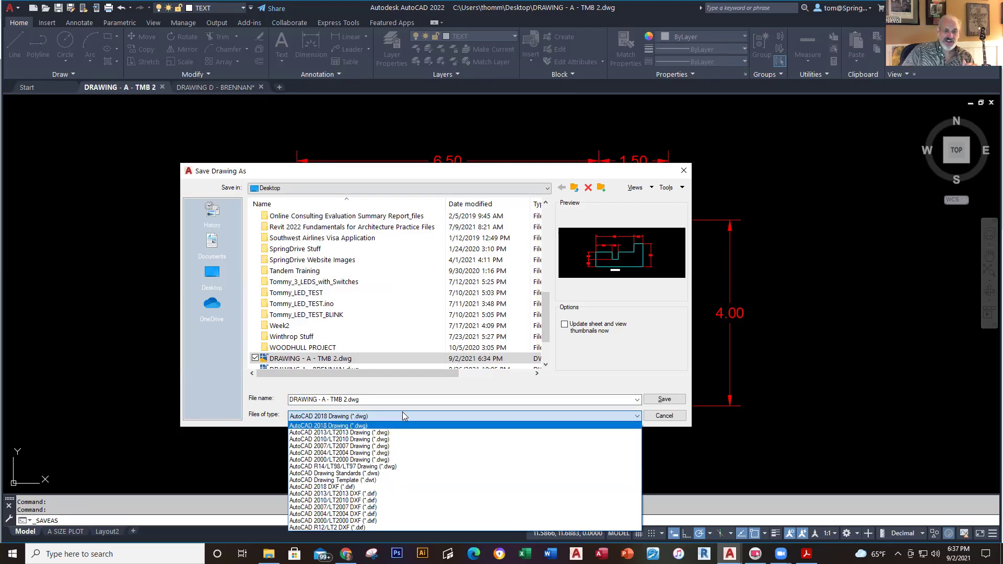
click(416, 400)
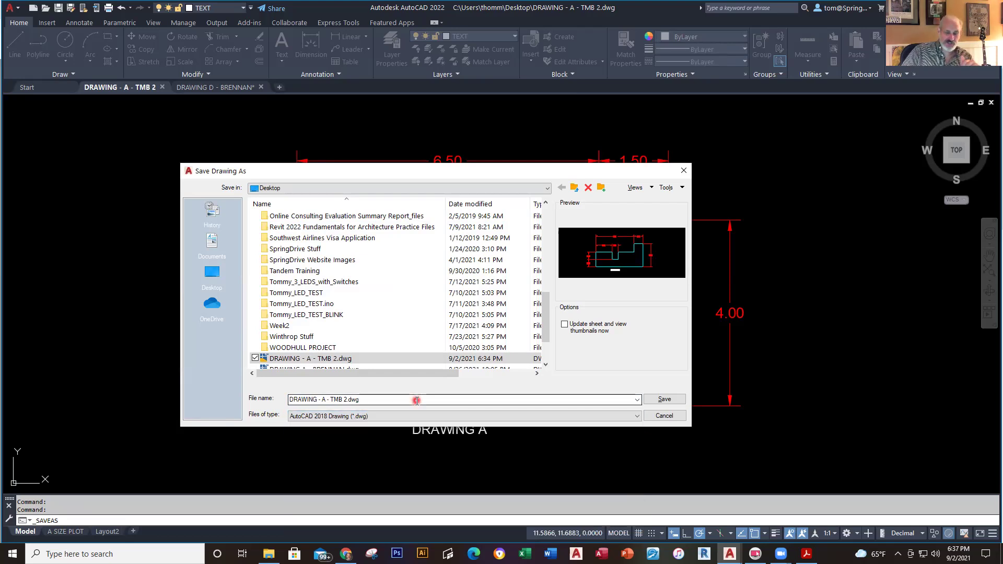
click(664, 400)
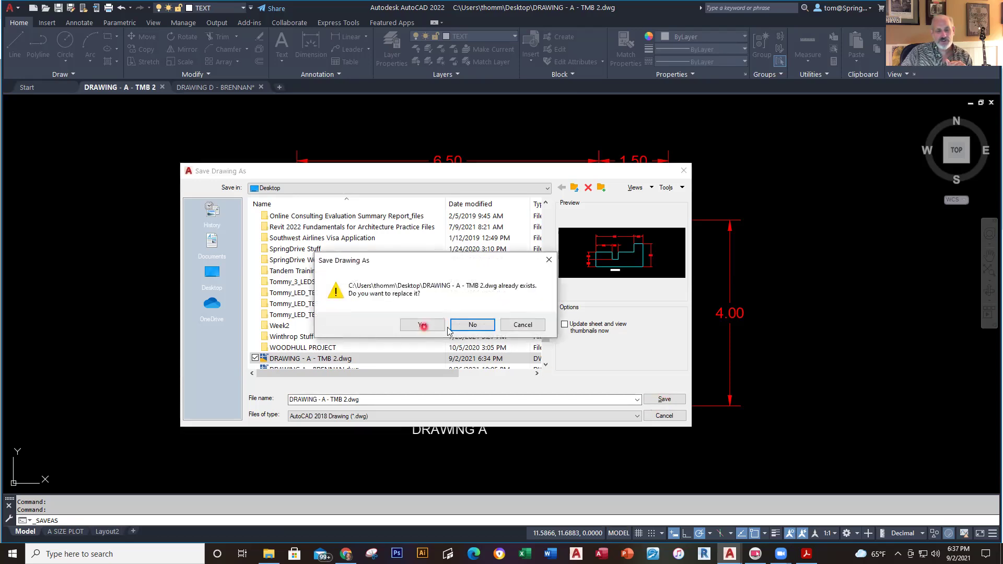
click(424, 326)
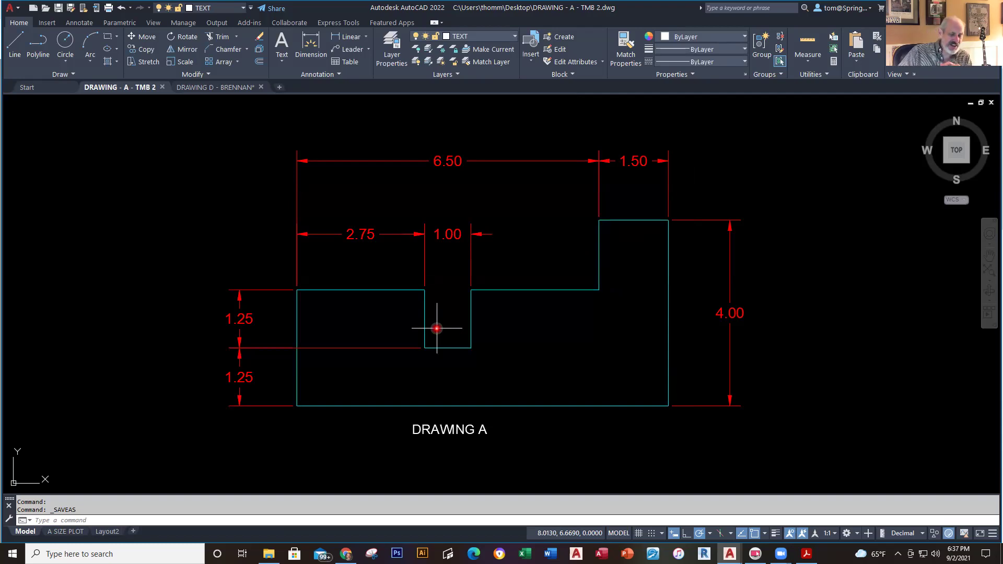
- Switch to the course page in Chrome and open CAD Basics - Week 1 to find the AutoCAD Intro Quiz
click(346, 554)
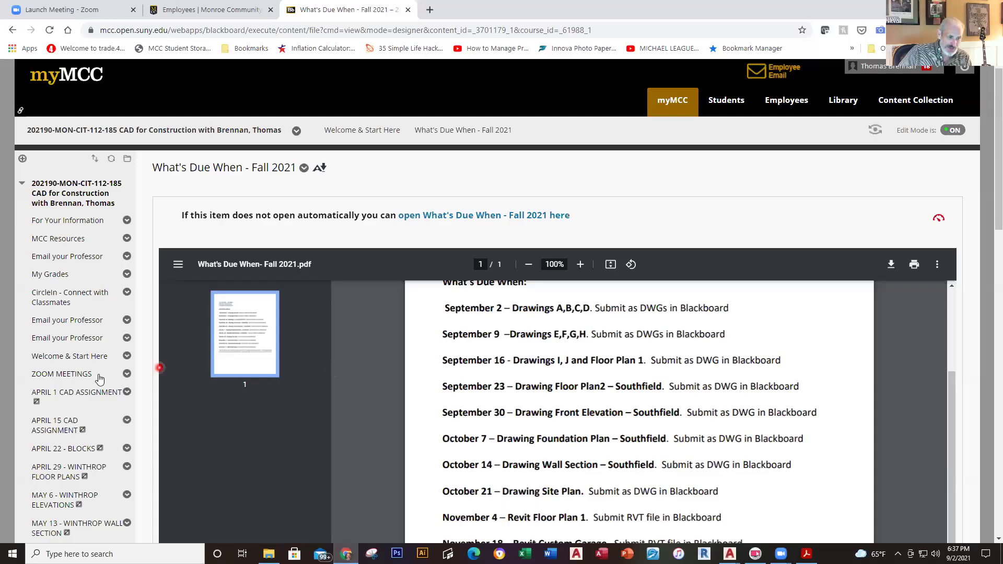
scroll(86, 407, down, 2)
scroll(84, 413, down, 4)
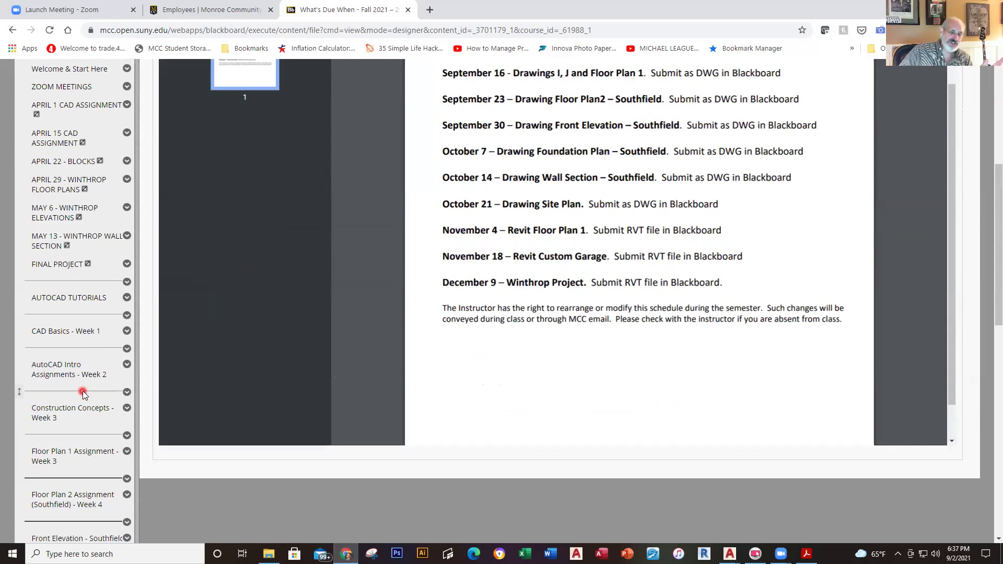
click(69, 332)
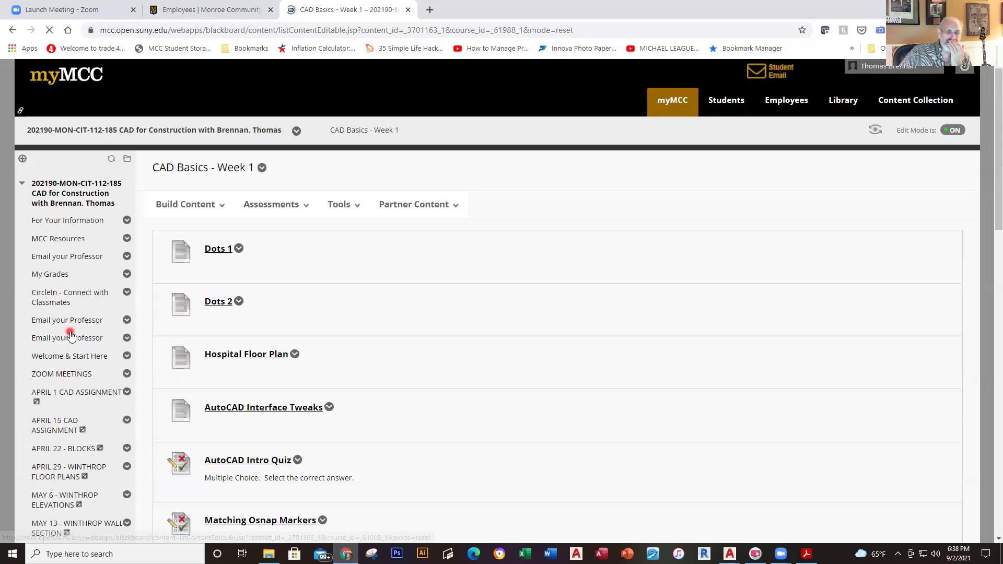
click(256, 216)
click(438, 305)
scroll(407, 300, down, 3)
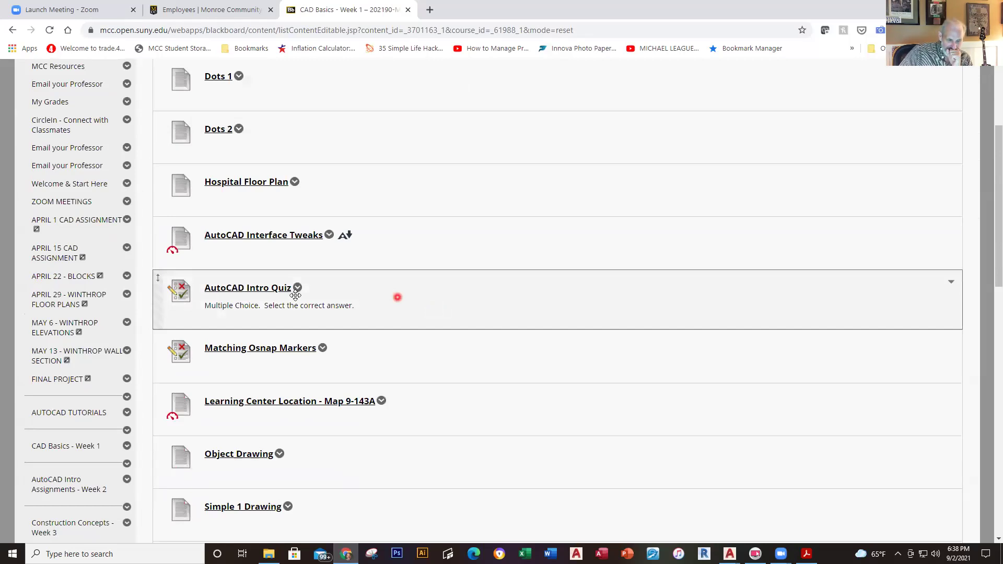
- Open the AutoCAD Intro Quiz and begin the test preview
click(225, 291)
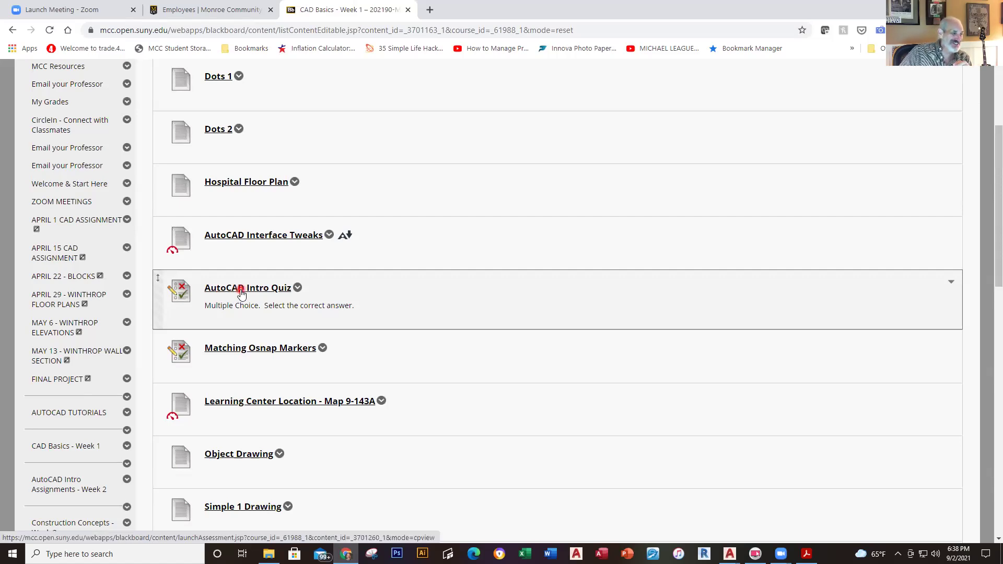
click(240, 290)
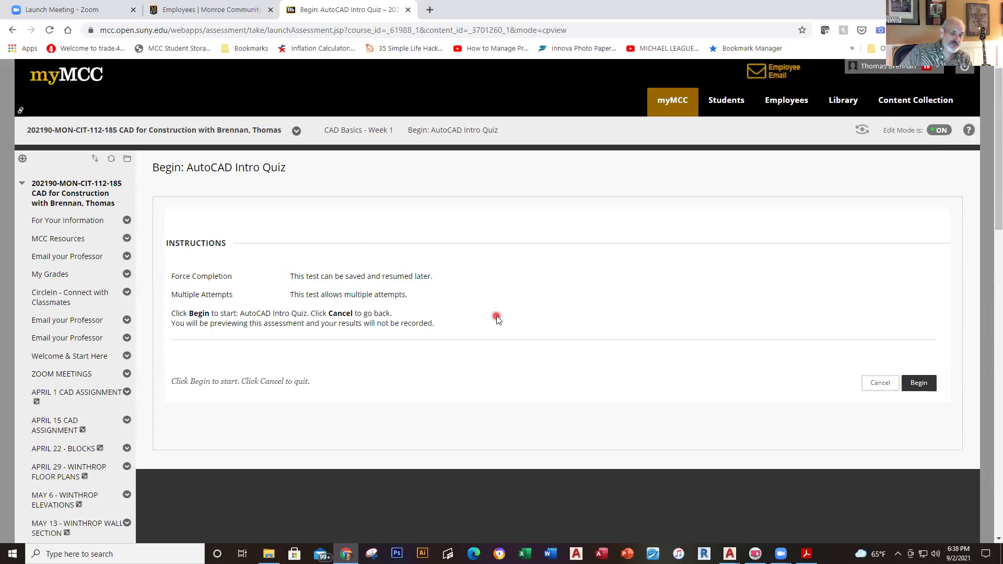
click(919, 384)
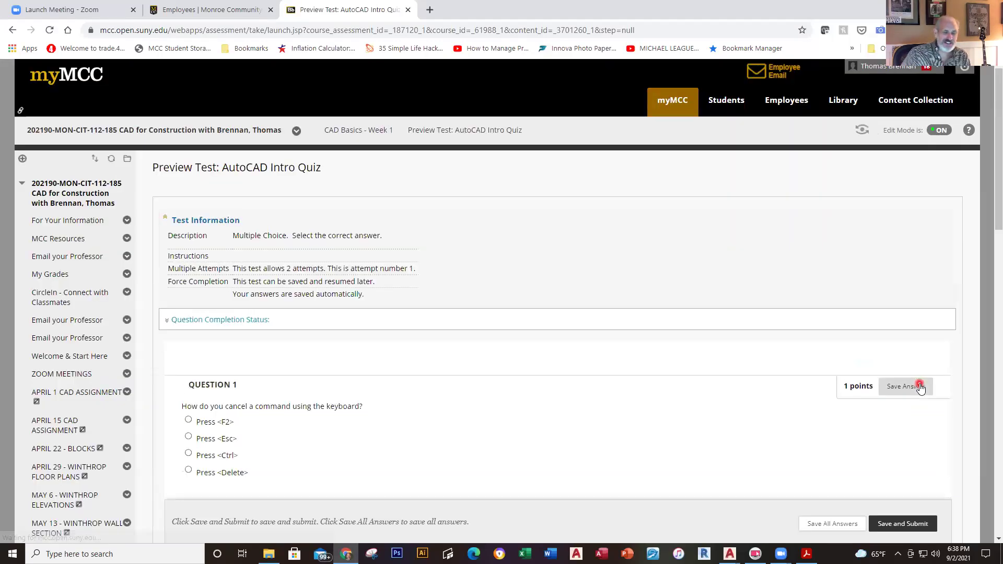
- Answer question 1 with Press <Esc> and question 2 with Press <Enter>
scroll(443, 390, down, 3)
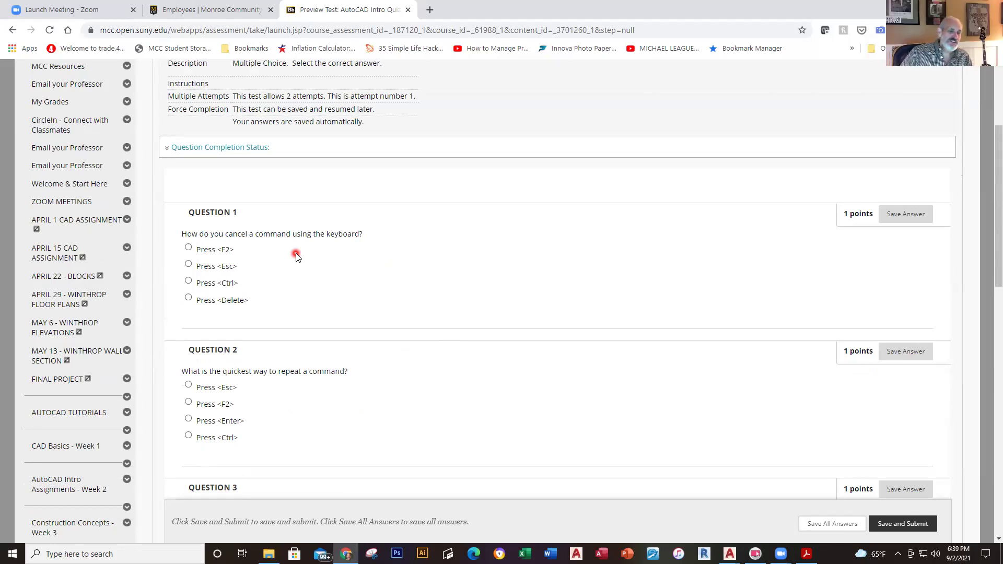
click(188, 264)
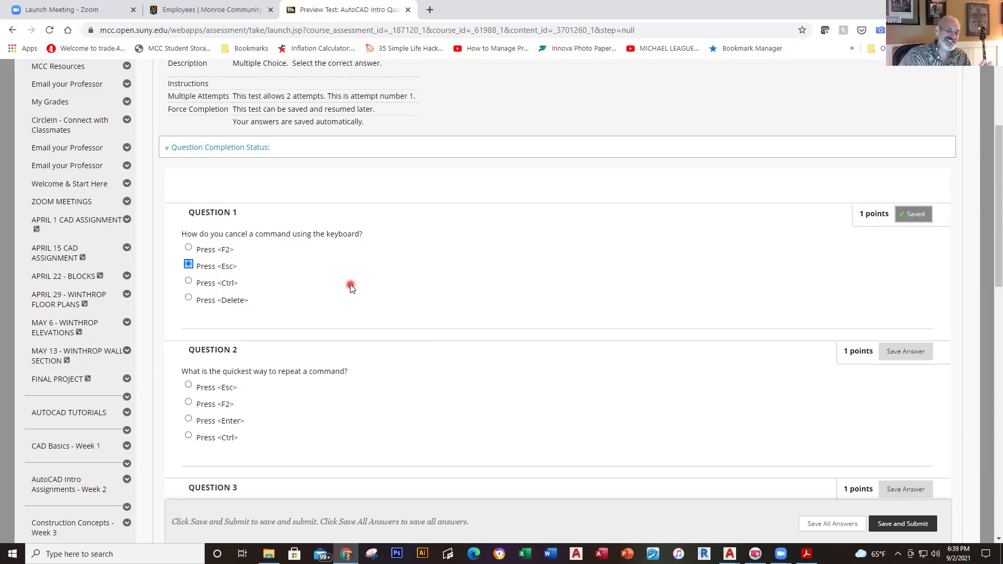
click(373, 427)
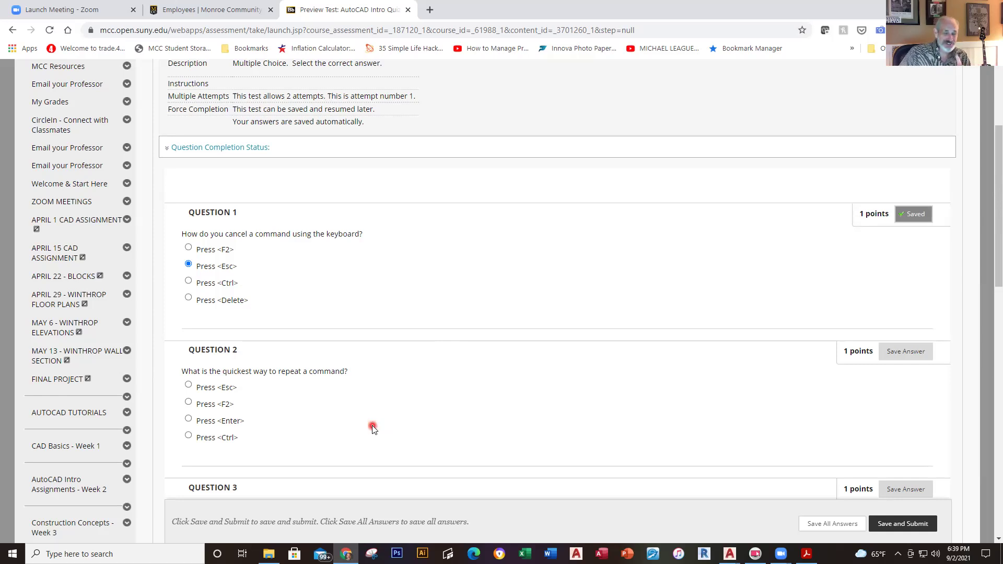
scroll(373, 427, down, 3)
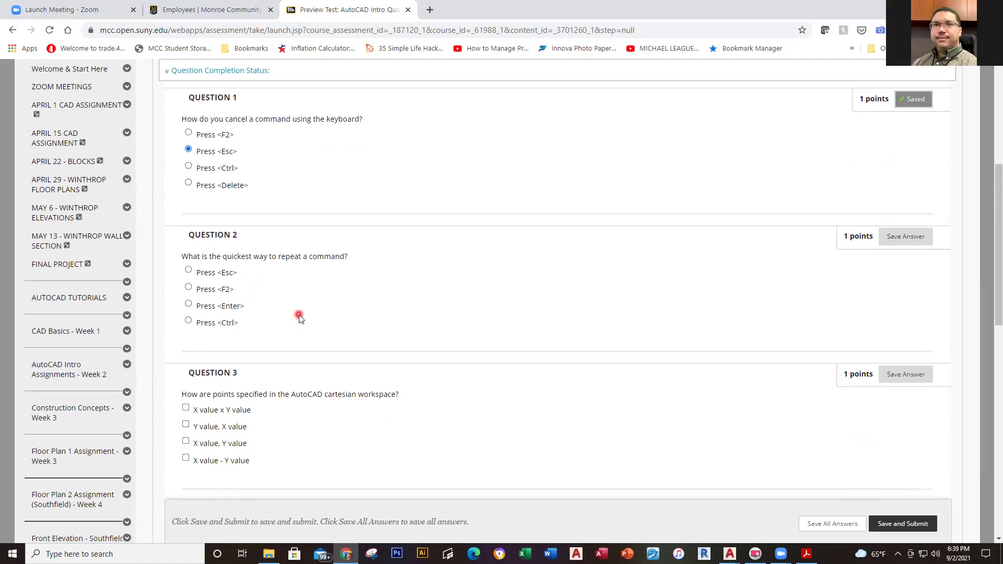
click(188, 304)
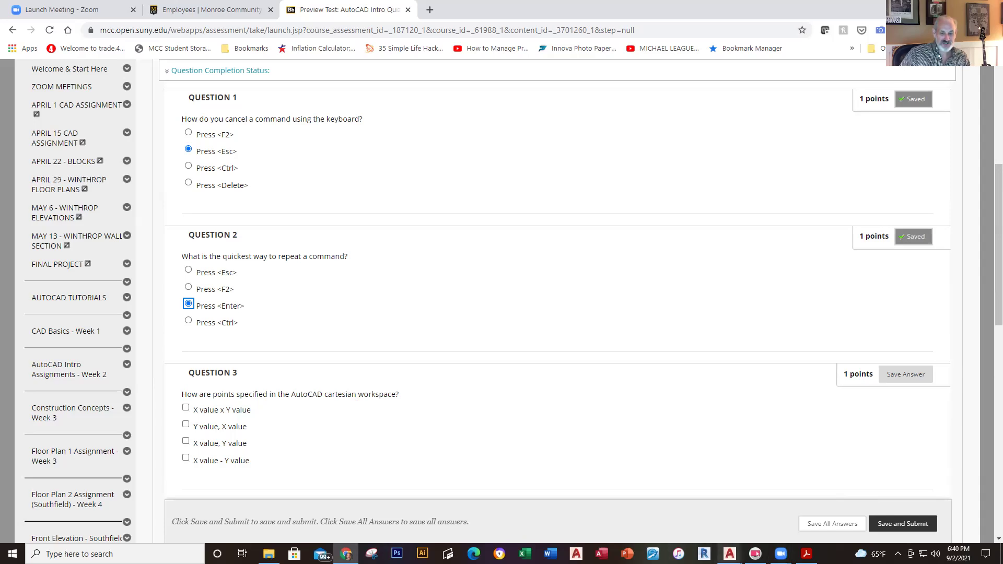
- Switch to DRAWING - A - TMB 2 in AutoCAD, start an arc in the empty space beside the part, and cancel the command
mouse_move(730, 552)
click(696, 529)
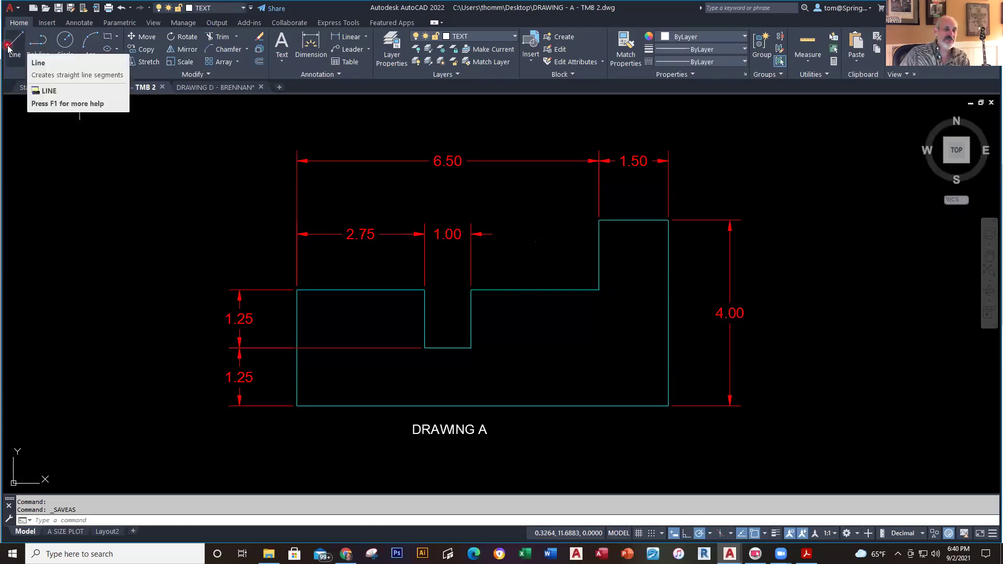
click(88, 46)
click(157, 257)
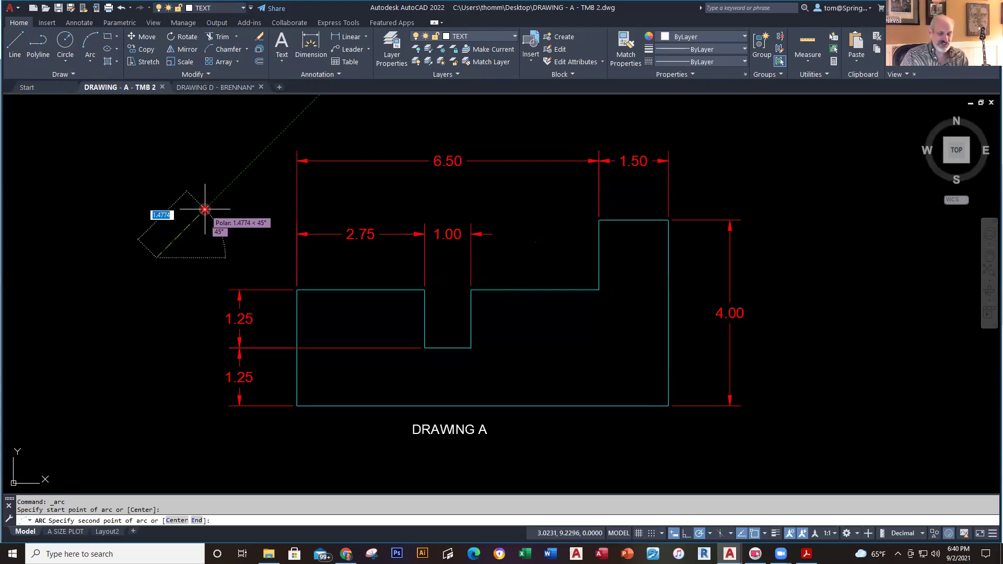
key(Escape)
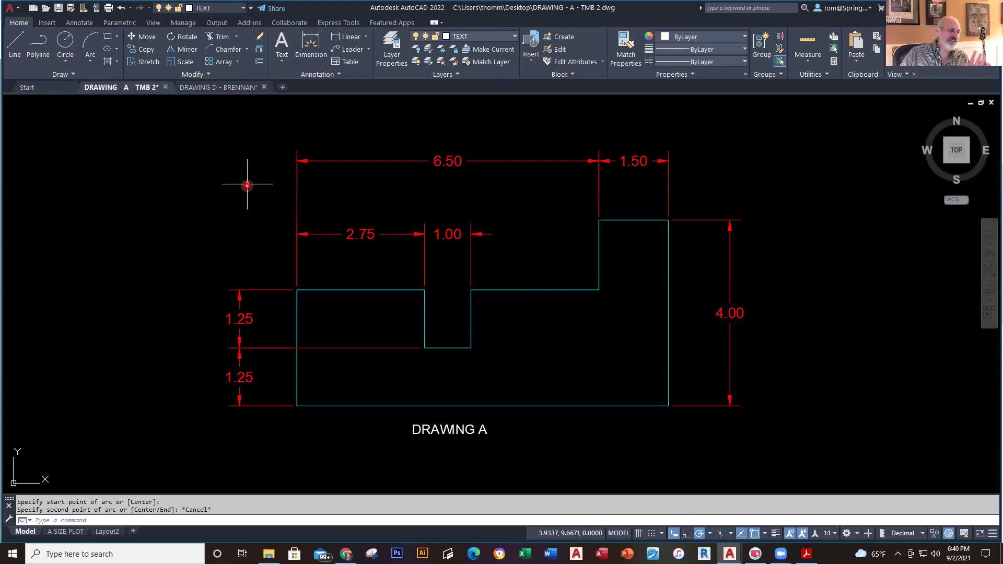
- Draw repeated crossing selection windows in the empty space beside the part and cancel the last one
click(233, 145)
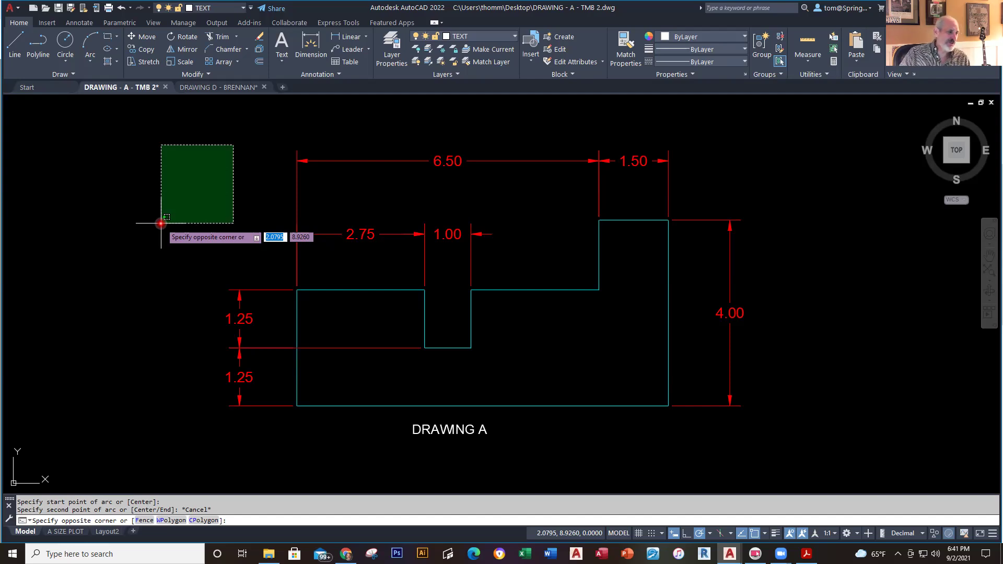
click(150, 218)
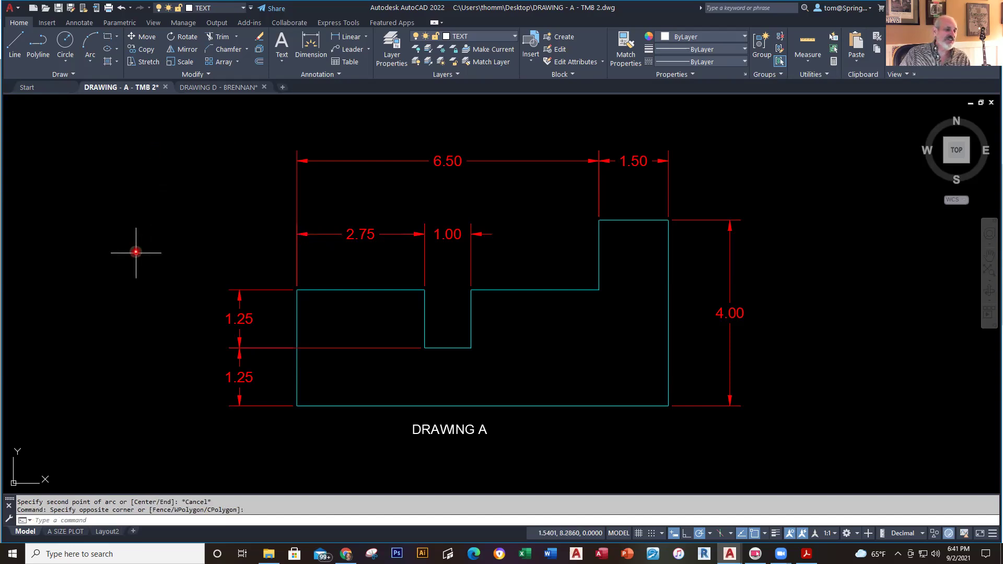
click(215, 167)
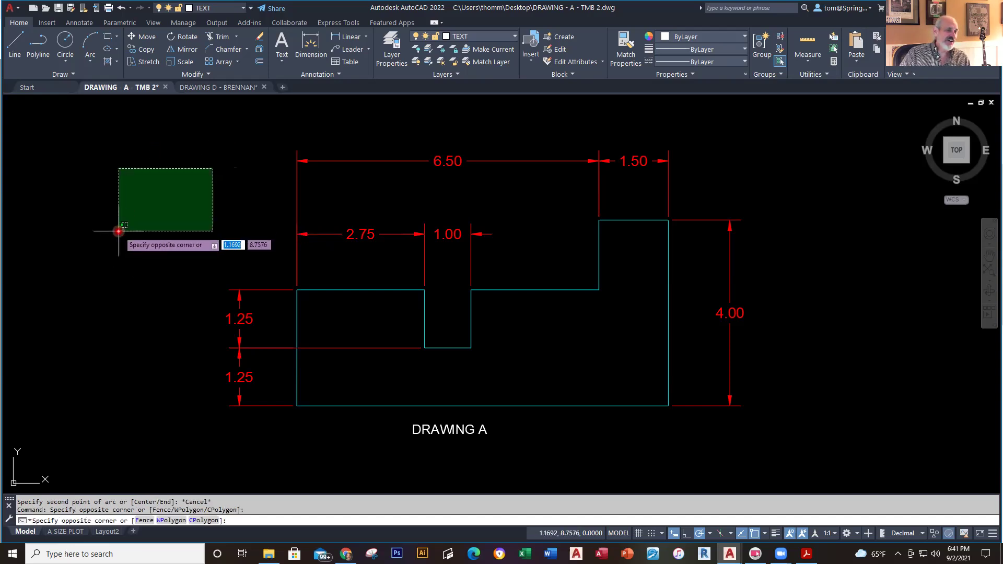
click(115, 233)
click(205, 160)
click(108, 255)
click(198, 170)
click(79, 249)
click(203, 162)
click(90, 234)
click(199, 173)
click(88, 239)
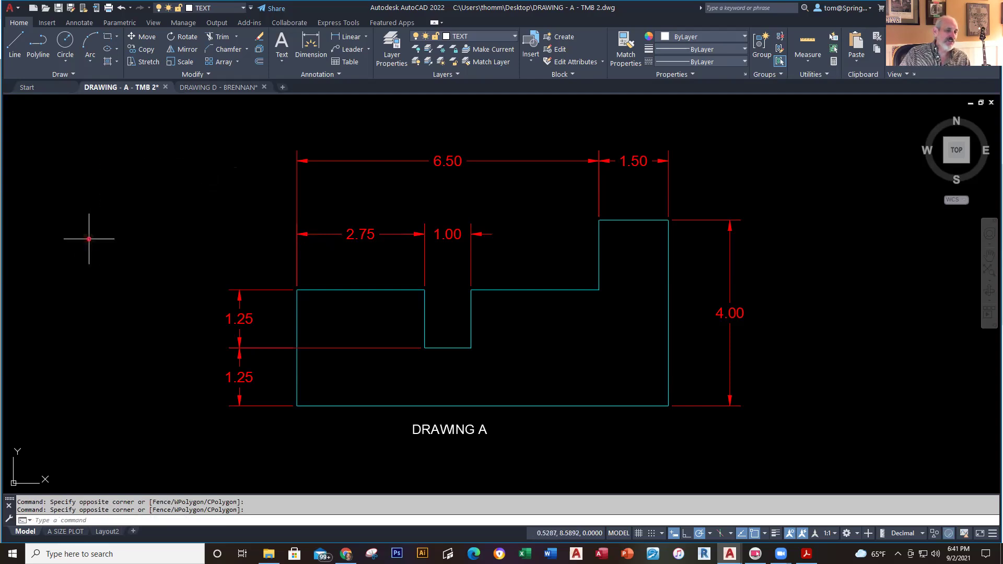
click(202, 156)
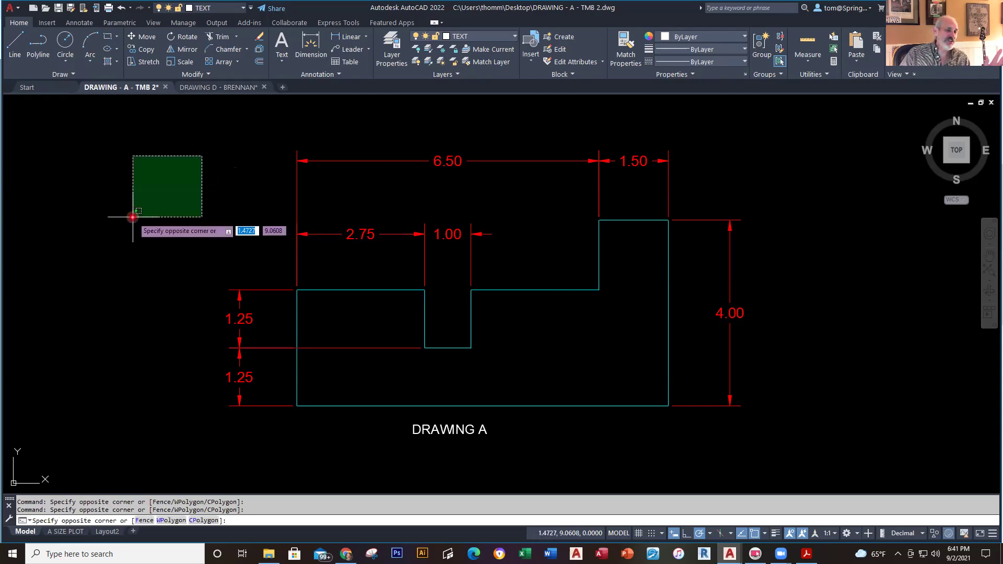
click(178, 215)
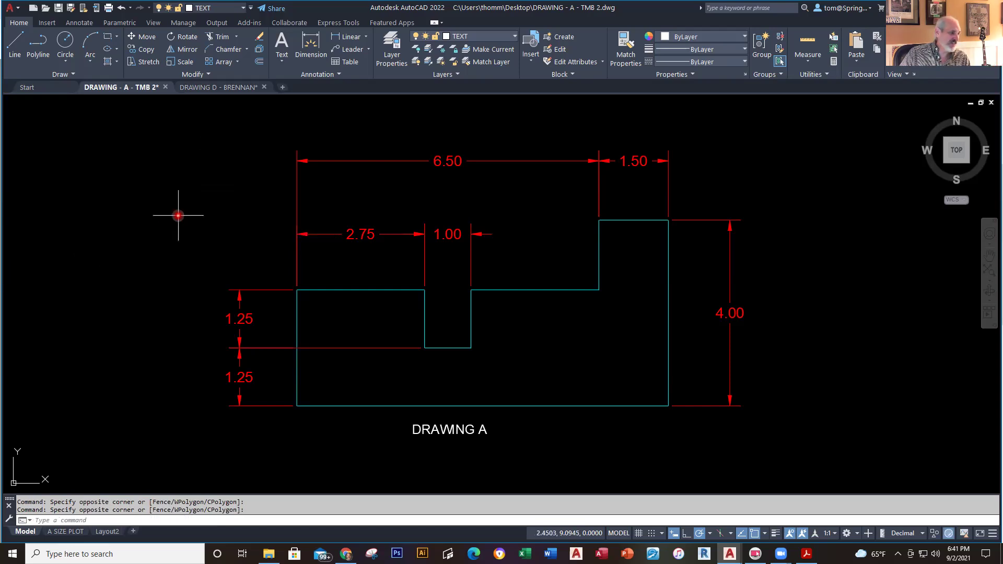
click(203, 141)
key(Escape)
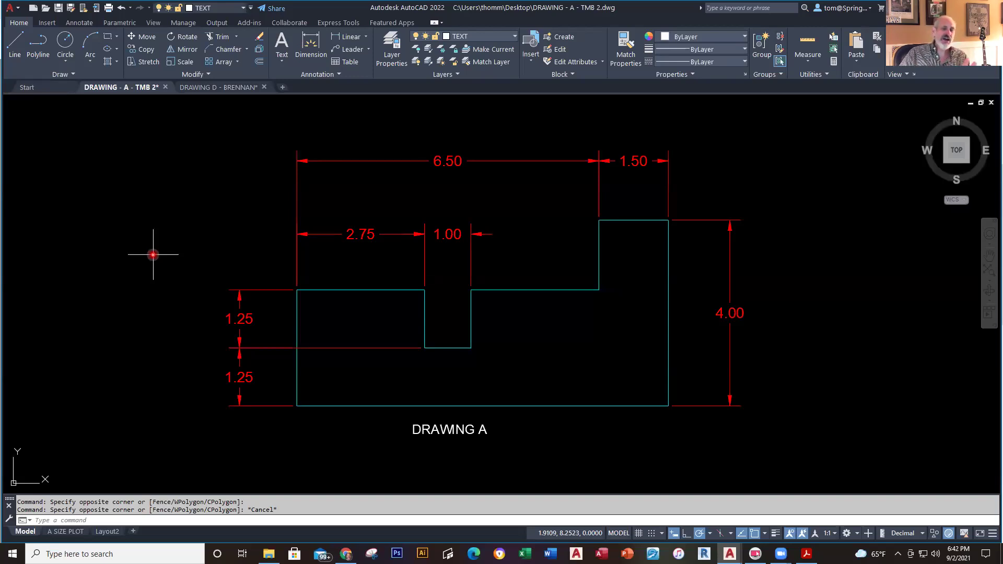
- Erase the whole part with its dimensions and title using a crossing selection, and undo the erase
click(810, 110)
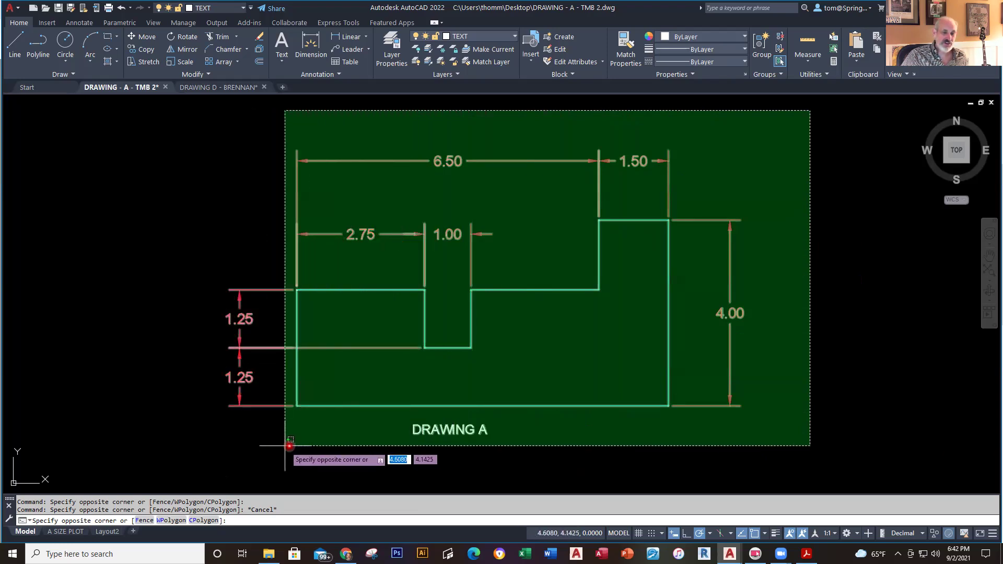
click(181, 453)
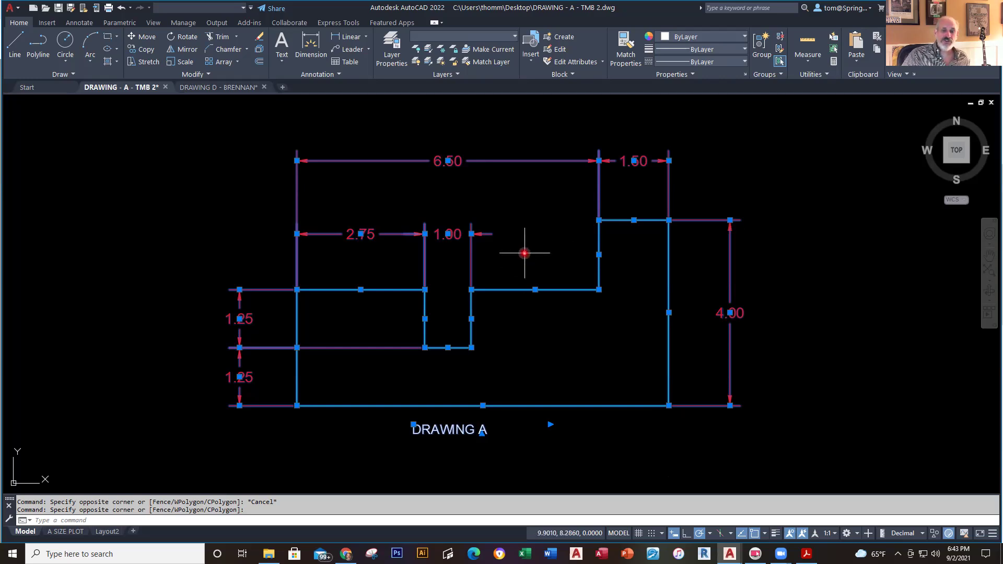
right_click(523, 236)
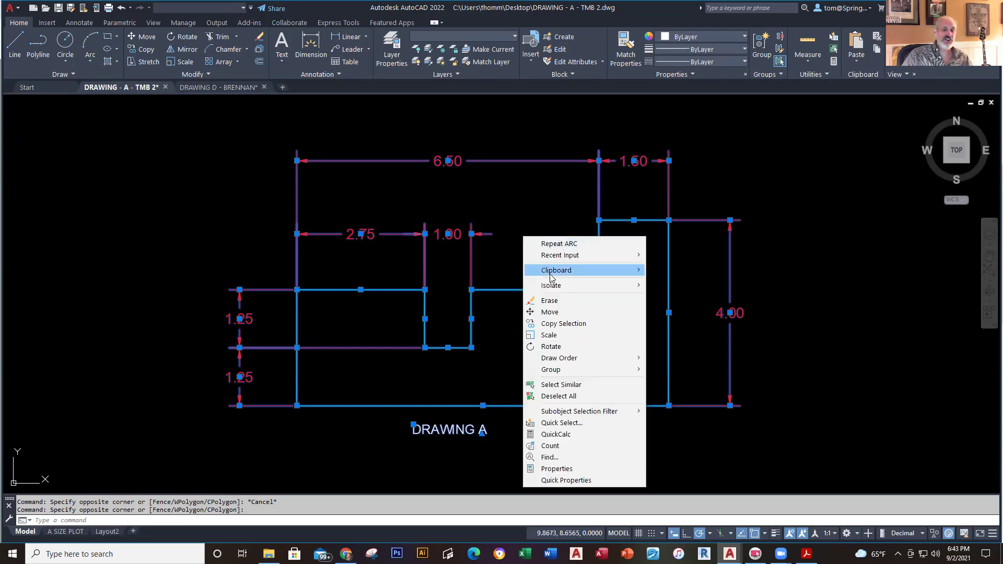
click(566, 305)
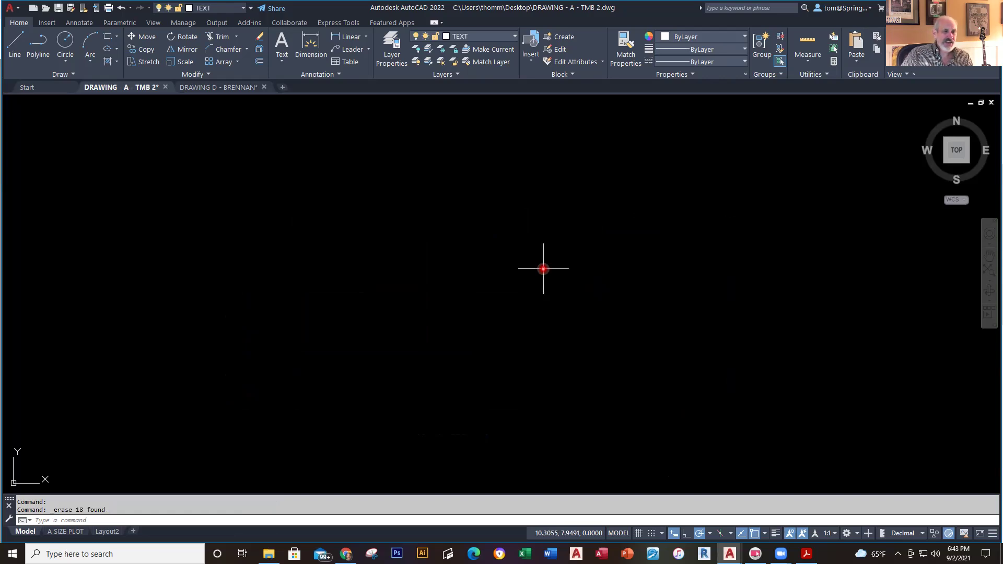
click(122, 8)
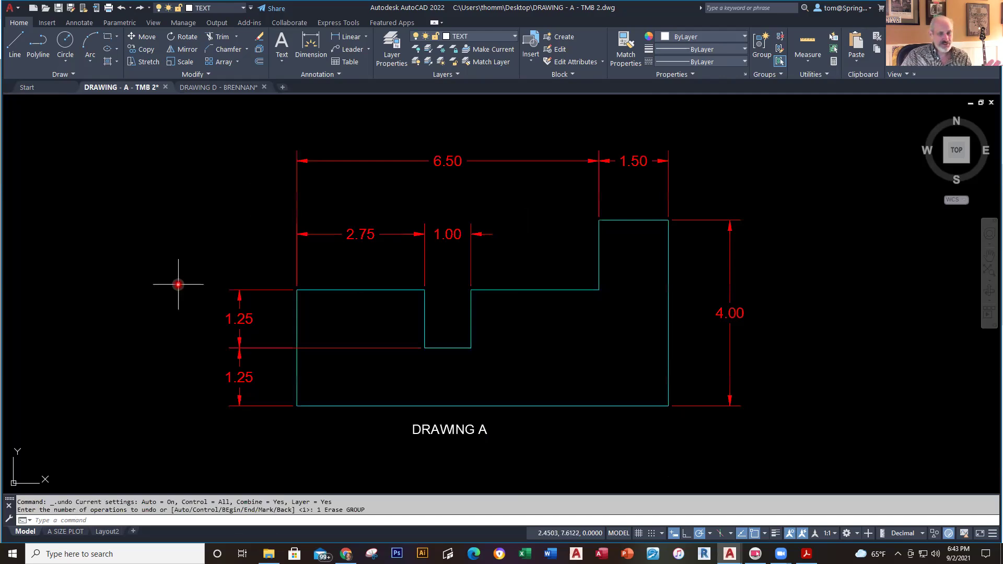
- Enclose the whole part, its dimensions and the DRAWING A title in a window selection and erase them
click(103, 102)
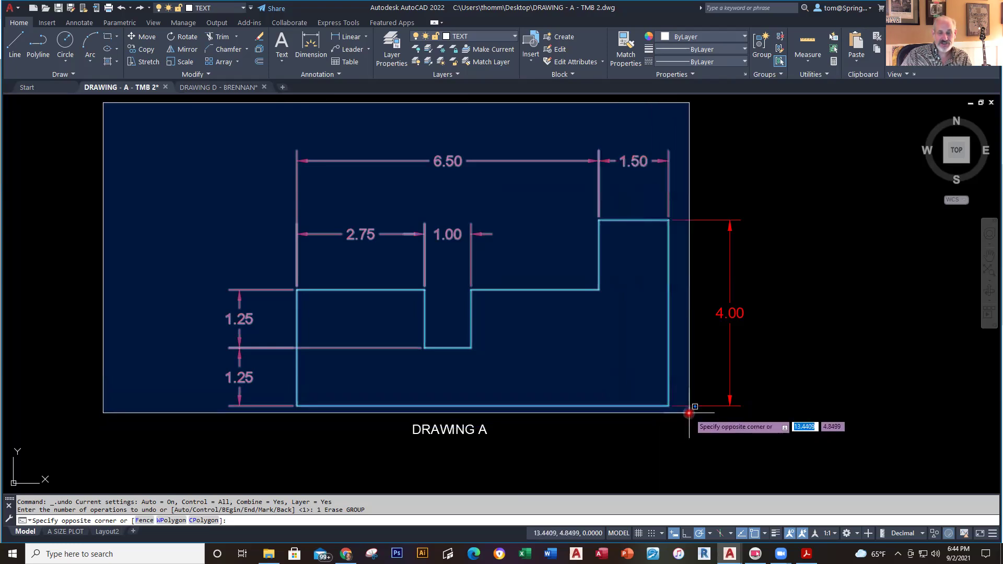
click(758, 452)
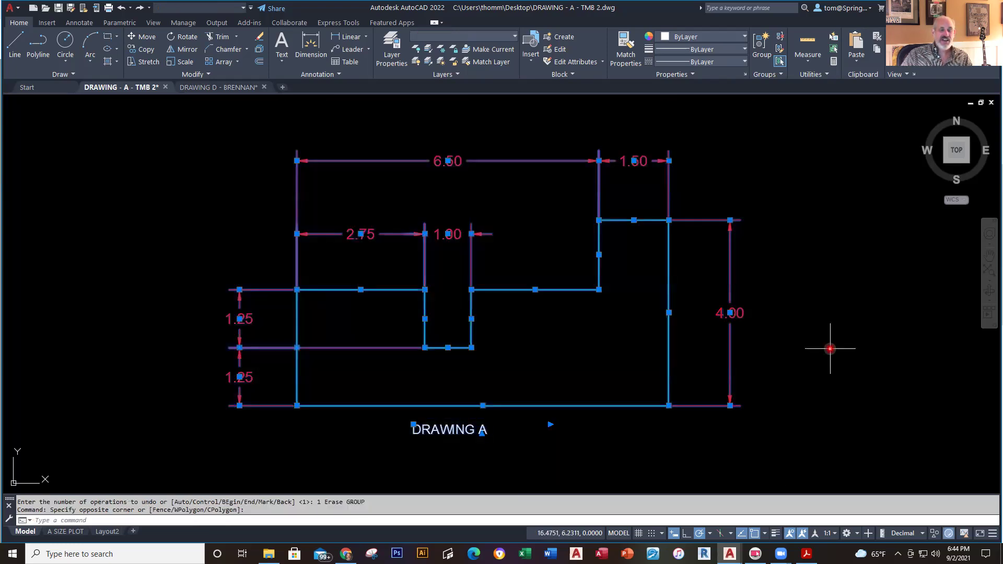
right_click(805, 328)
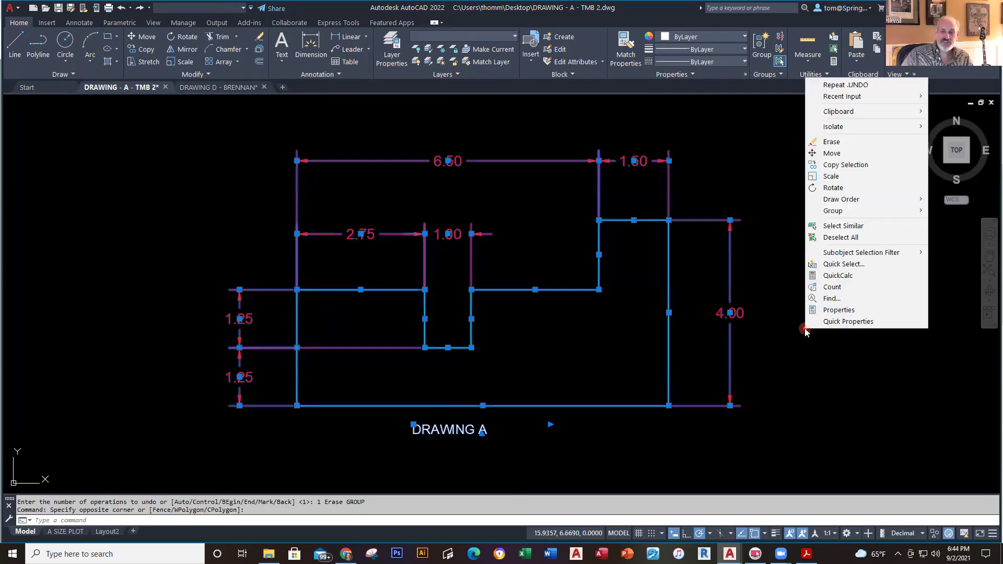
click(860, 142)
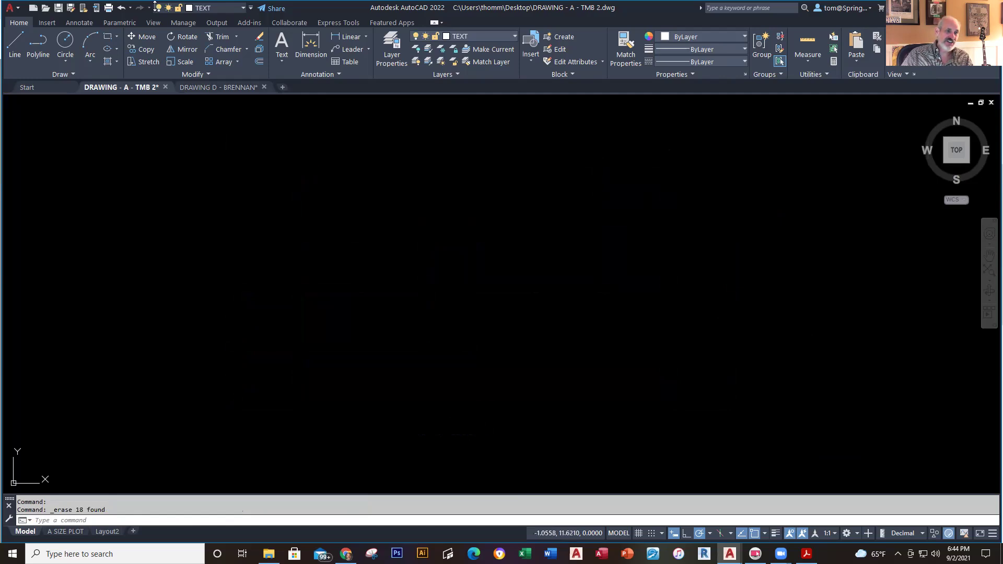
- Undo the last erase, and try crossing lasso selections beside the part, clearing each selection
click(122, 7)
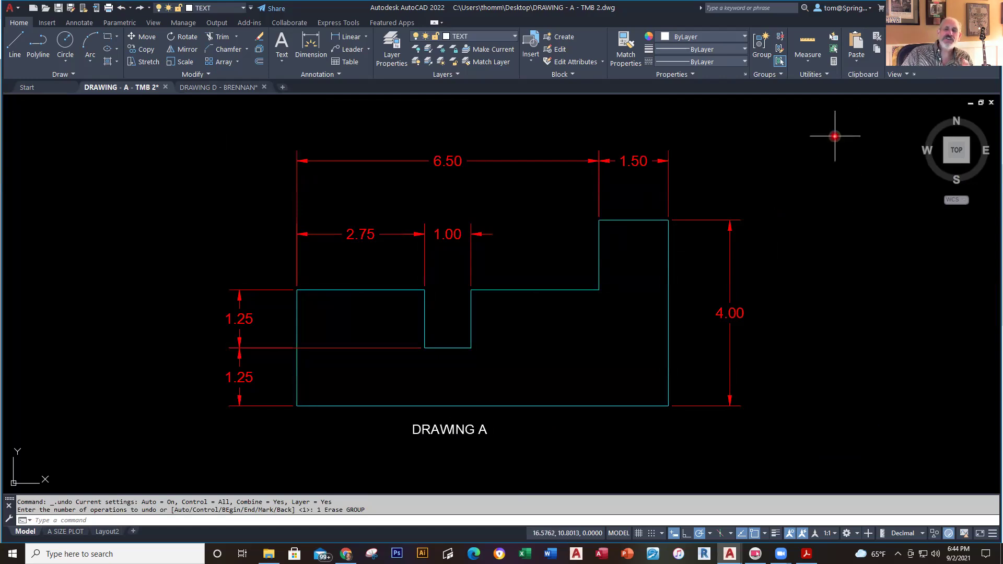
mouse_move(835, 136)
mouse_down()
mouse_move(746, 126)
mouse_move(686, 242)
mouse_move(799, 332)
mouse_move(898, 240)
mouse_move(853, 159)
mouse_move(839, 167)
mouse_up()
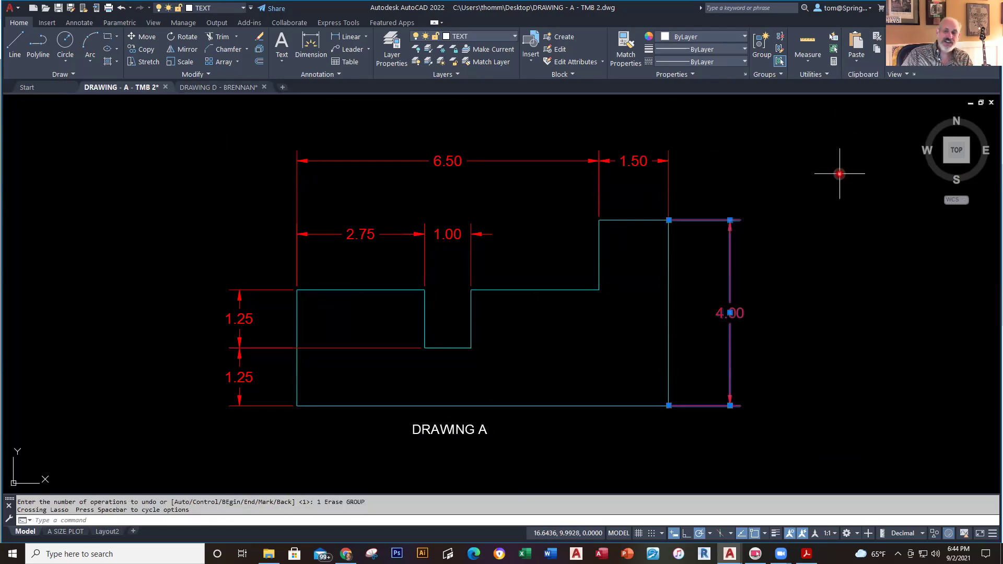
key(Escape)
mouse_move(153, 199)
mouse_down()
mouse_move(152, 272)
mouse_move(246, 225)
mouse_up()
key(Escape)
- Select the part's left edge and the lower 1.25 dimension with a window lasso, and clear the selection
mouse_move(199, 273)
mouse_down()
mouse_move(219, 321)
mouse_move(175, 264)
mouse_move(259, 189)
mouse_move(292, 201)
mouse_move(355, 290)
mouse_move(327, 342)
mouse_move(162, 399)
mouse_move(156, 217)
mouse_move(233, 159)
mouse_up()
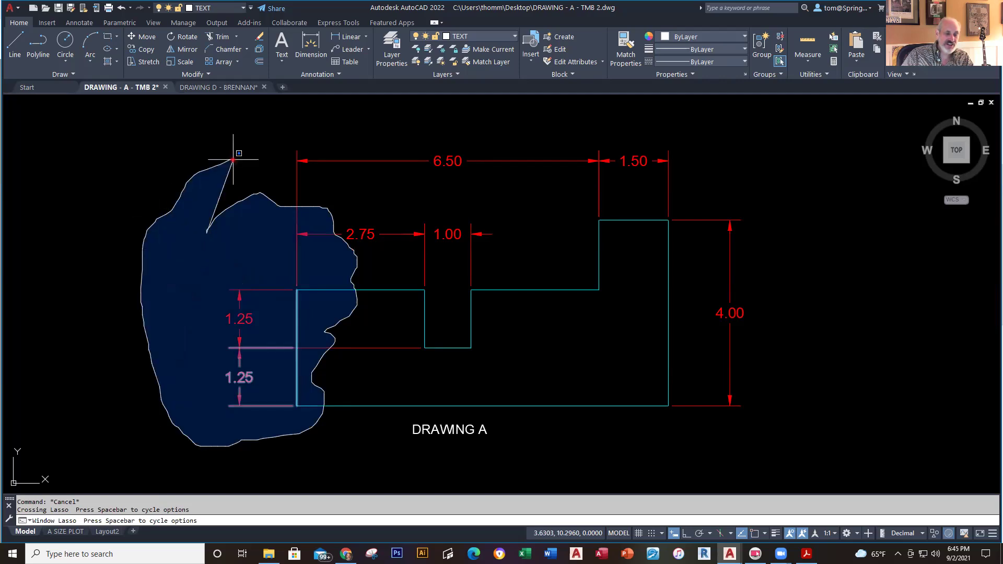
drag(233, 160, 236, 170)
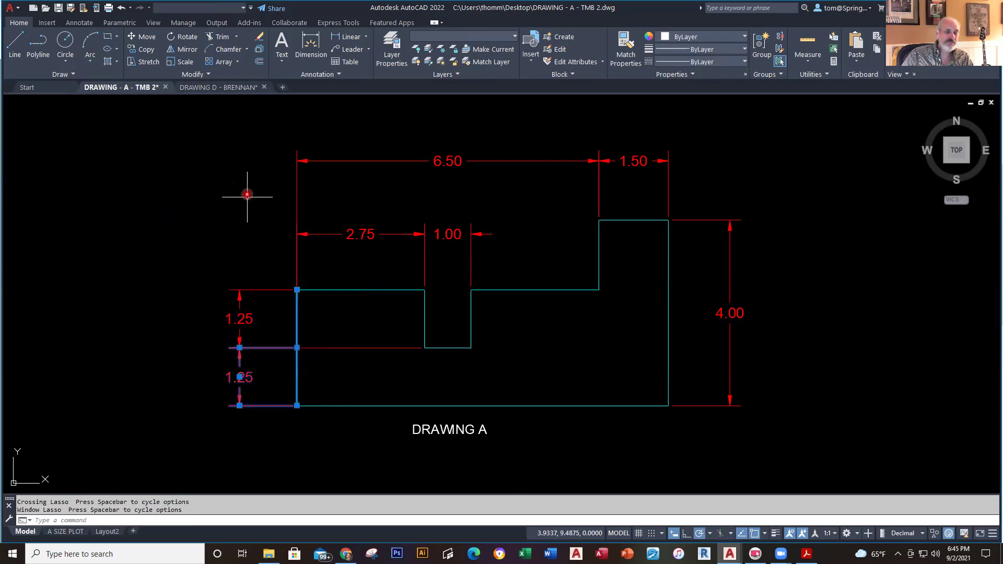
key(Escape)
mouse_move(213, 207)
mouse_down()
mouse_move(392, 218)
mouse_move(474, 257)
mouse_move(444, 436)
mouse_move(152, 416)
mouse_move(114, 308)
mouse_move(183, 224)
mouse_move(233, 251)
mouse_move(148, 206)
mouse_move(183, 142)
mouse_move(162, 214)
mouse_move(209, 206)
mouse_up()
key(Escape)
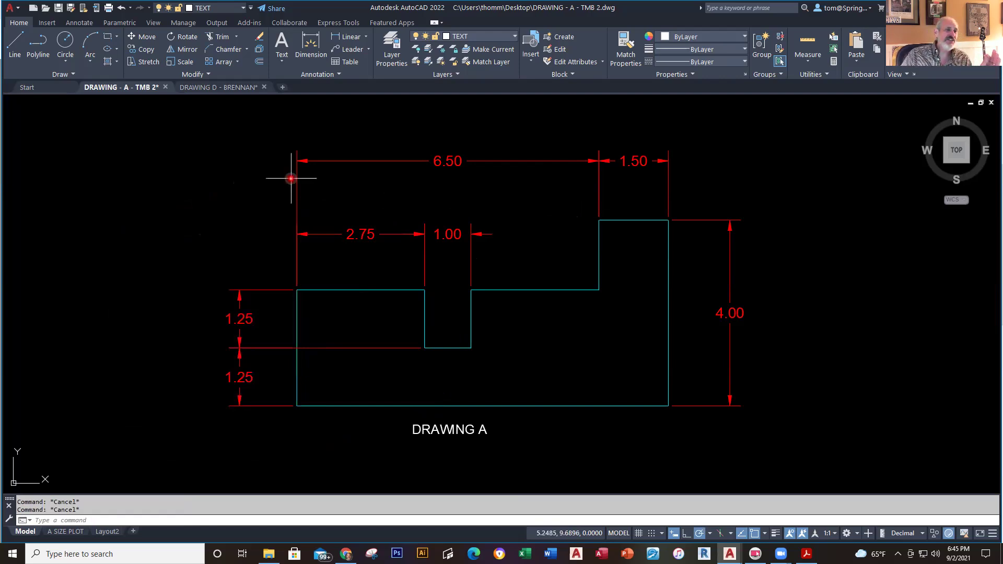
- Draw an open zigzag of five line segments in the empty space left of the part and end the Line command
click(15, 45)
click(67, 139)
click(111, 170)
click(74, 208)
click(122, 244)
click(67, 284)
click(119, 315)
right_click(119, 316)
click(157, 324)
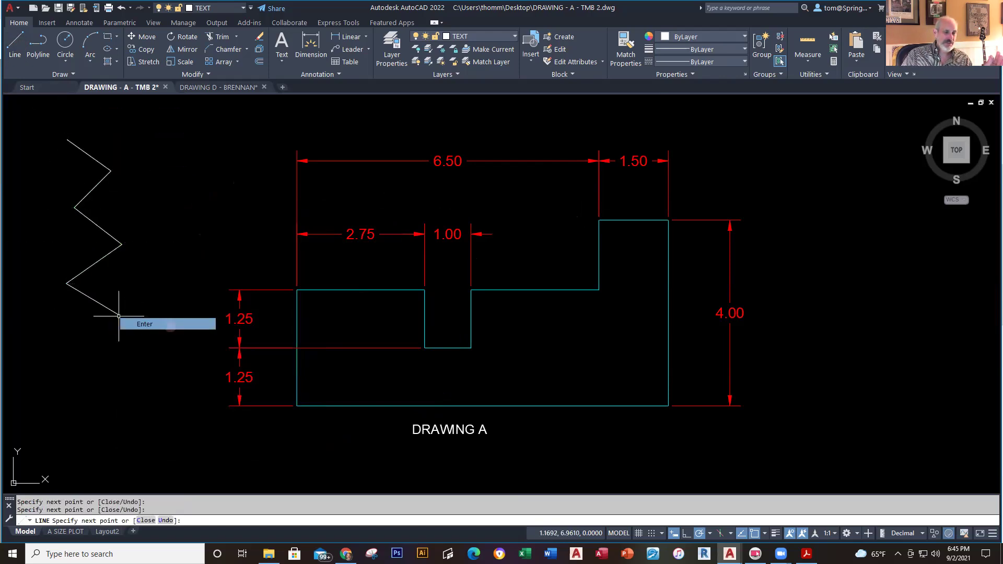
- Repeat the Line command and draw a second zigzag between the first one and the part
right_click(196, 172)
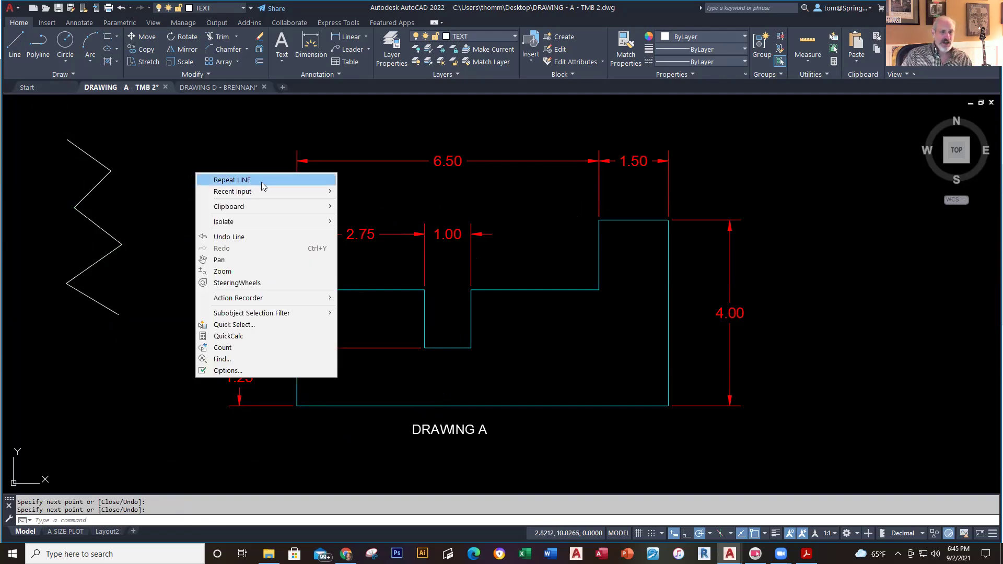
mouse_move(313, 192)
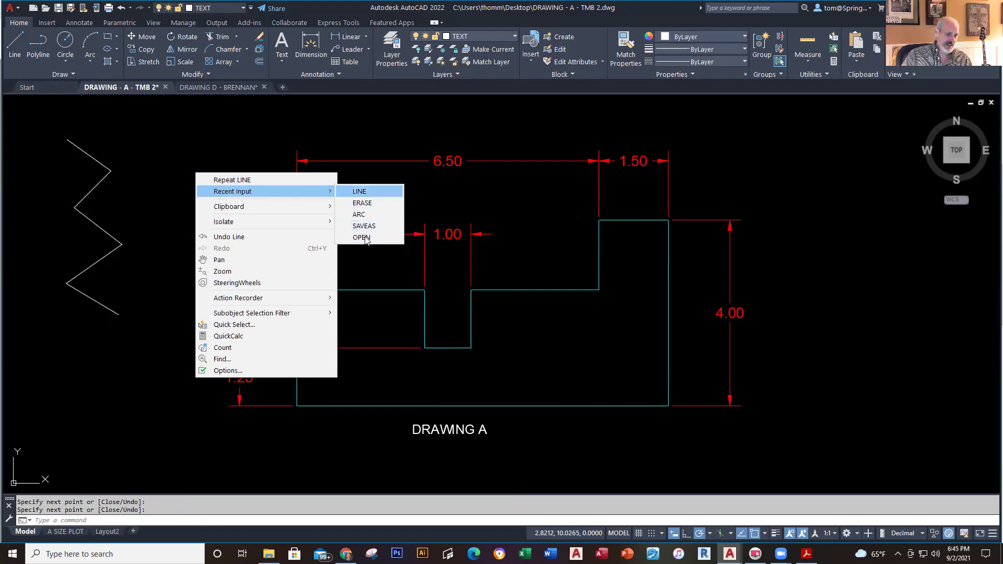
click(226, 180)
click(149, 131)
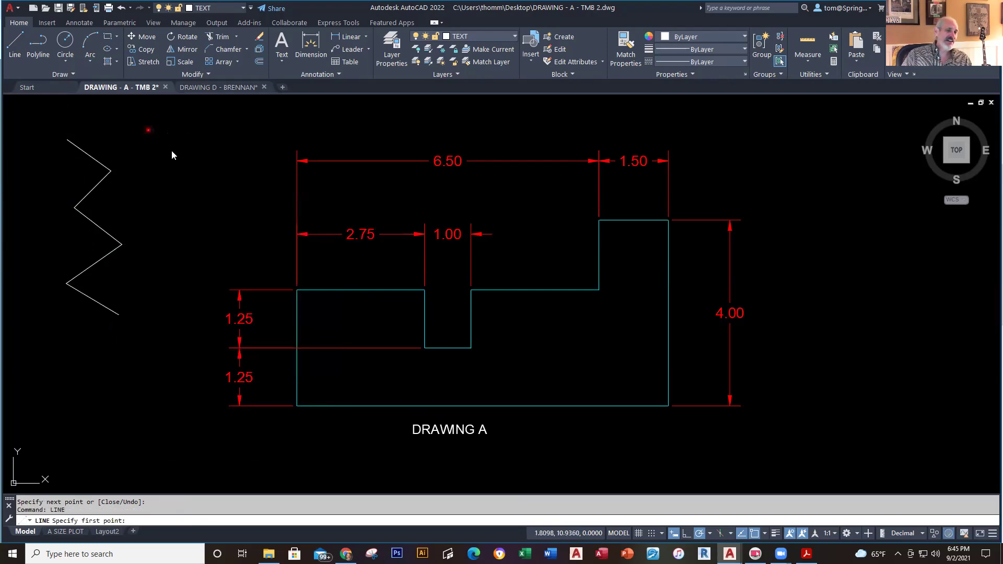
click(190, 171)
click(168, 186)
click(186, 206)
click(202, 220)
click(160, 264)
click(192, 296)
right_click(163, 316)
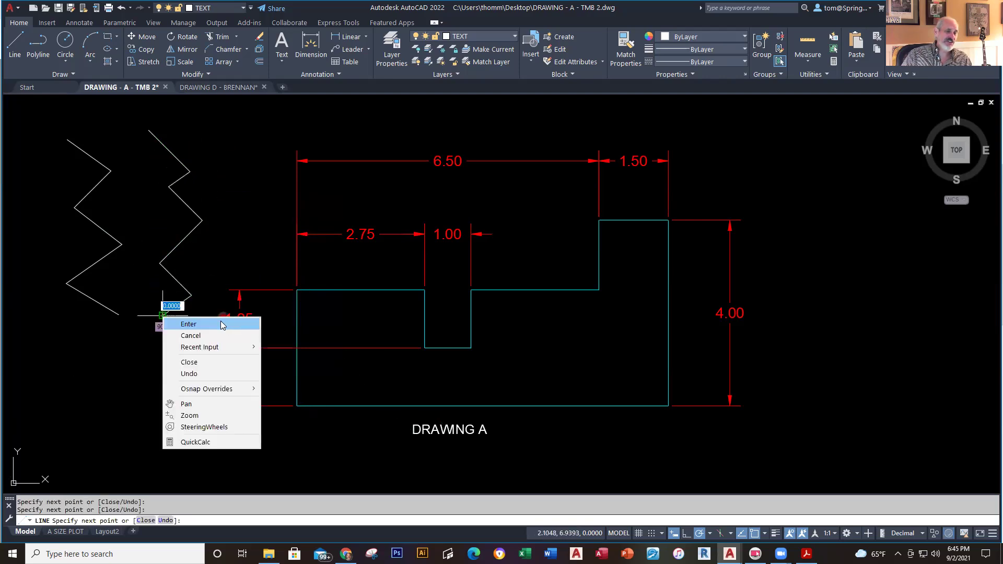
click(222, 325)
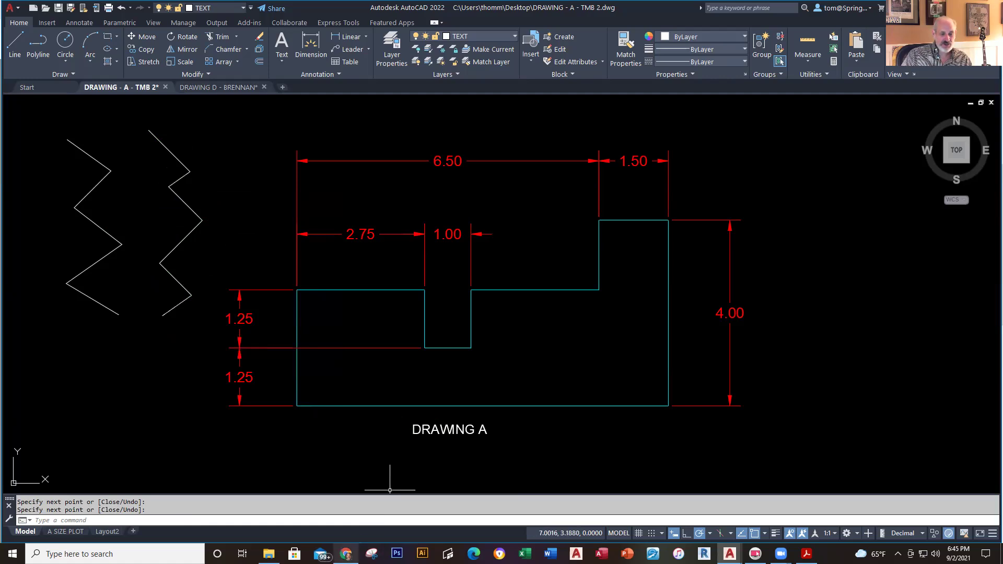
- Switch to the AutoCAD Intro Quiz in Chrome and answer Question 3 with "X value, Y value"
key(alt+Tab)
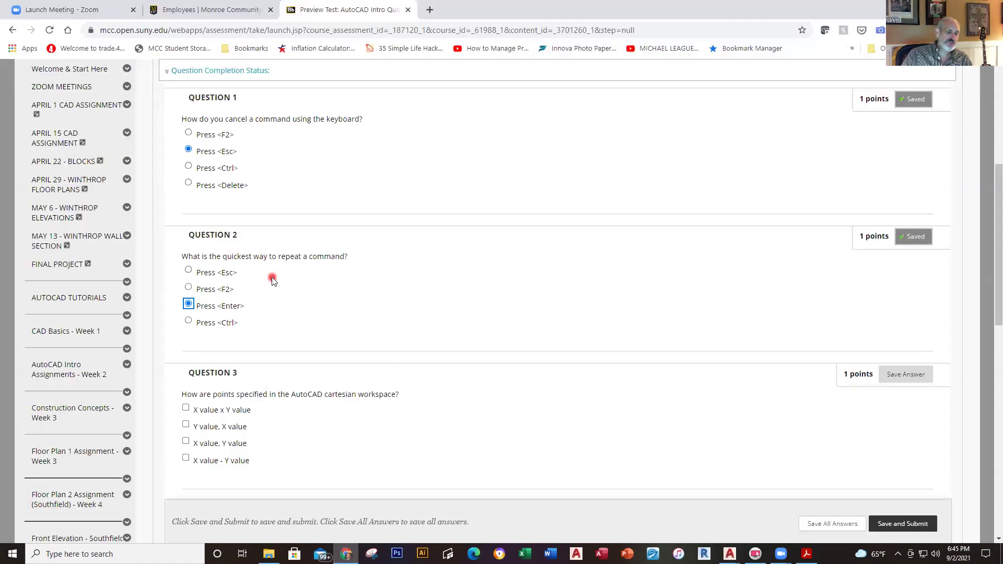
scroll(284, 318, down, 3)
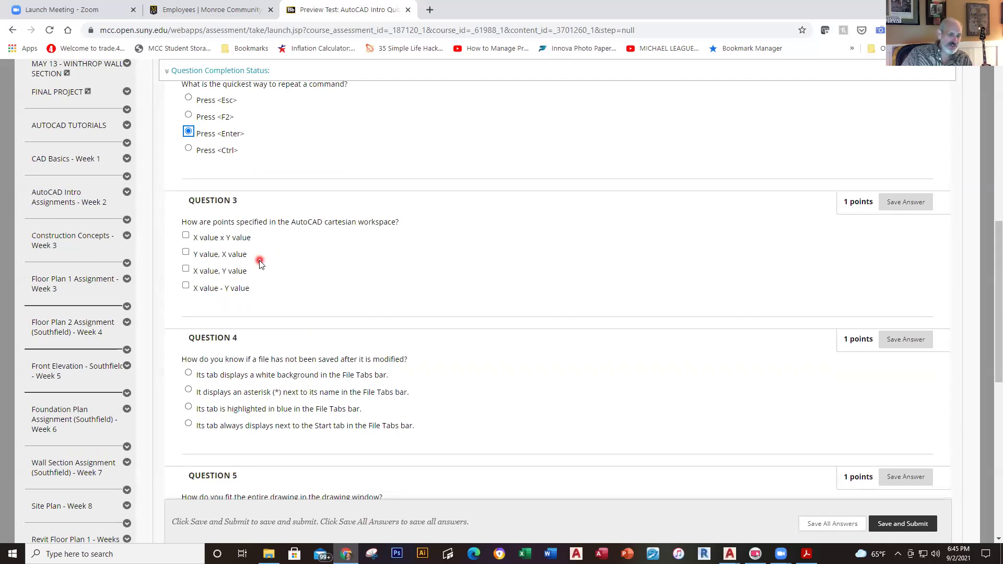
click(187, 251)
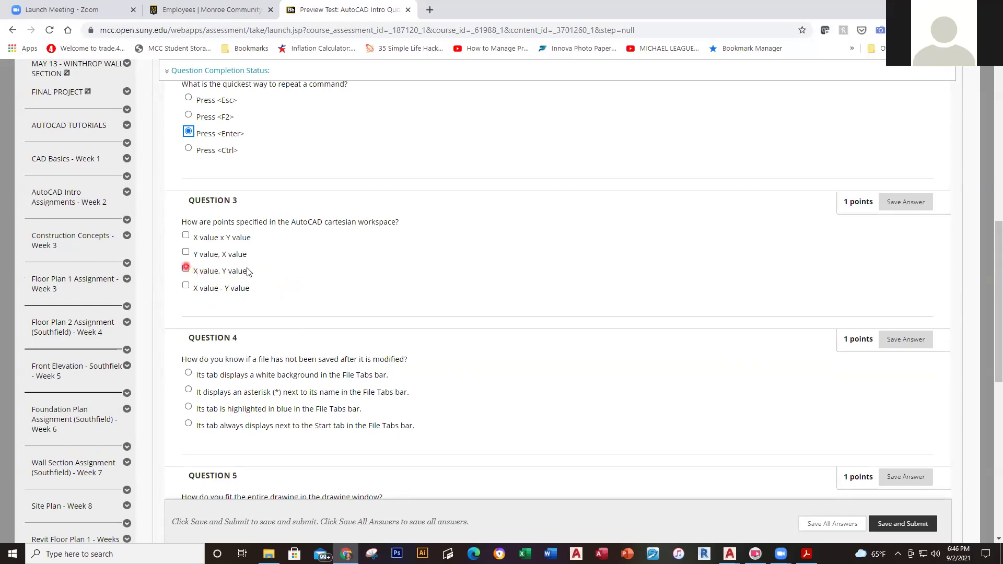
click(186, 269)
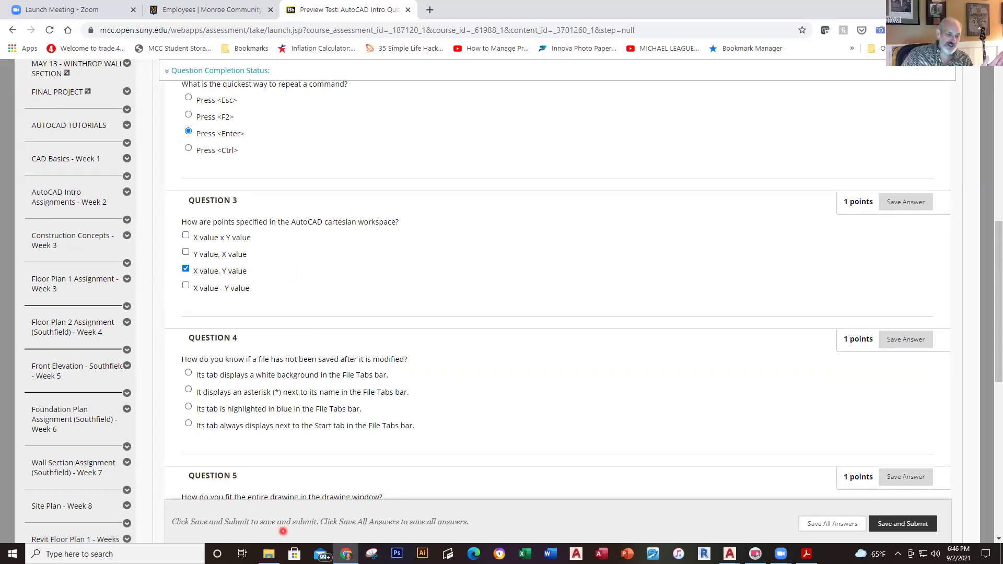
- Switch back to AutoCAD and open the DRAWING C file from the Desktop, leaving empty space beside the part
mouse_move(346, 552)
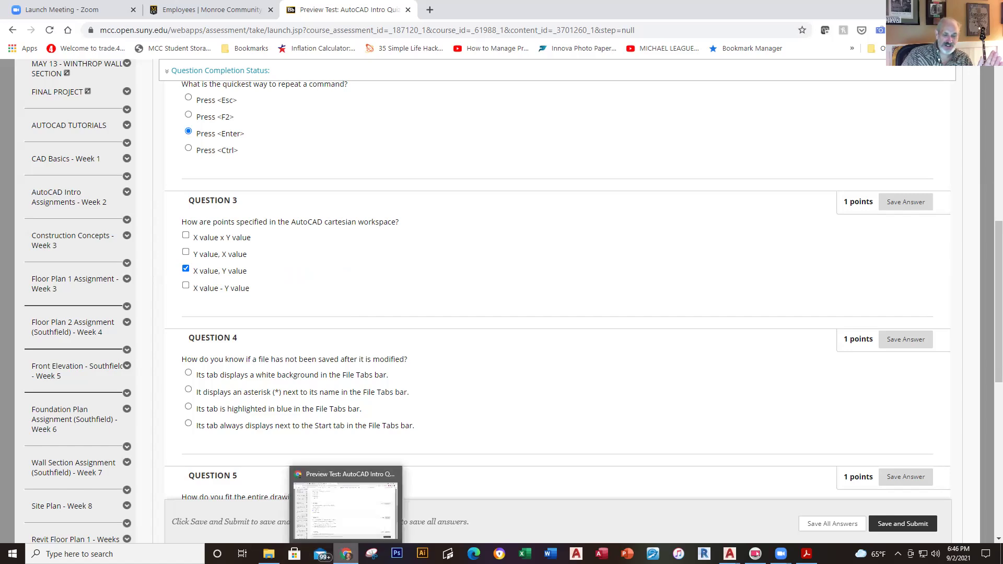
mouse_move(730, 554)
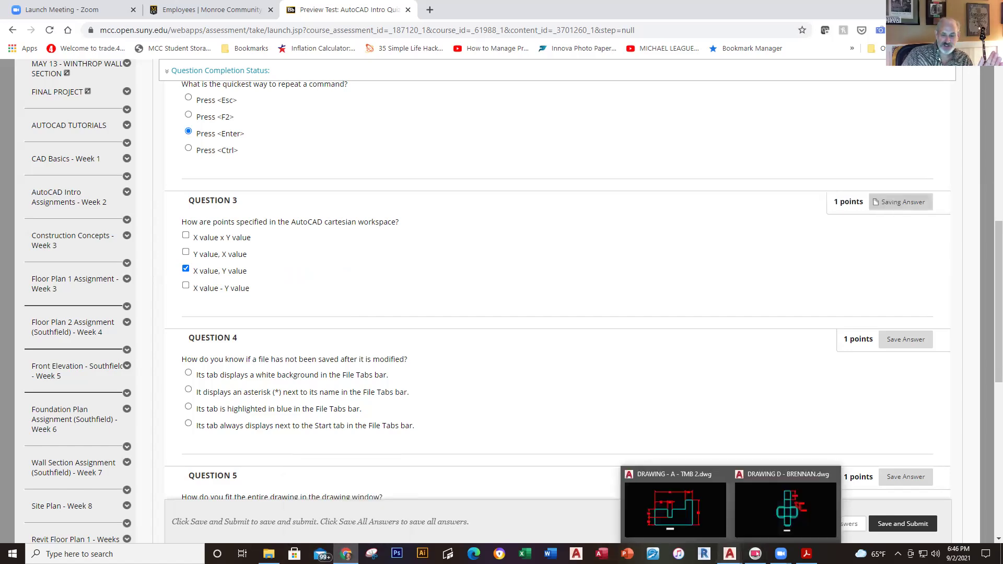
click(704, 522)
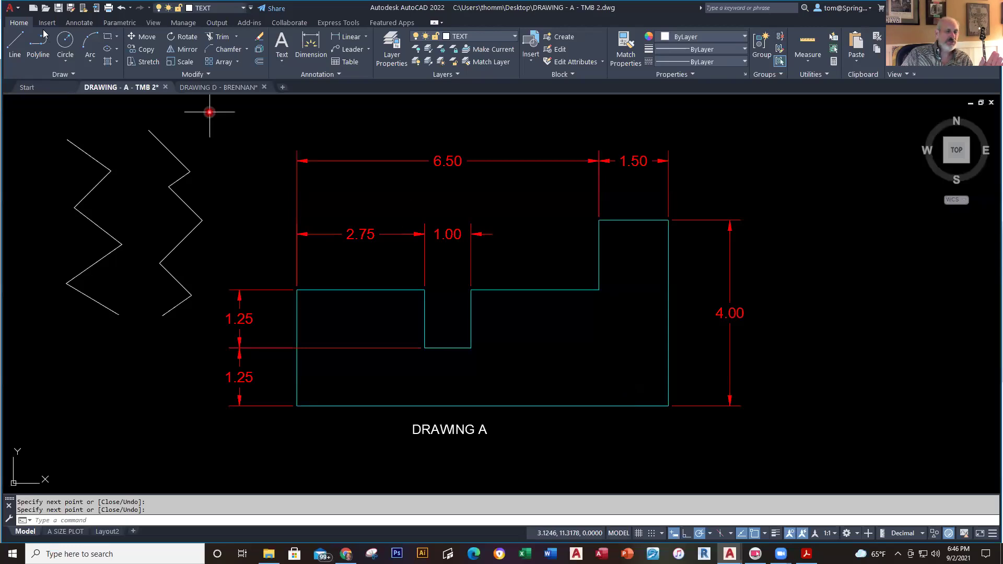
click(45, 8)
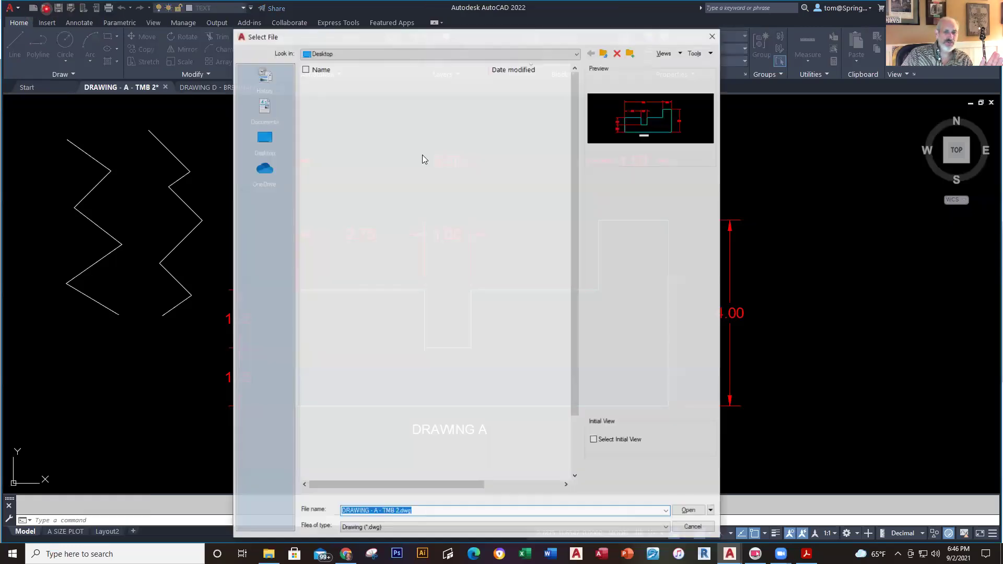
double_click(387, 103)
middle_drag(695, 280, 604, 270)
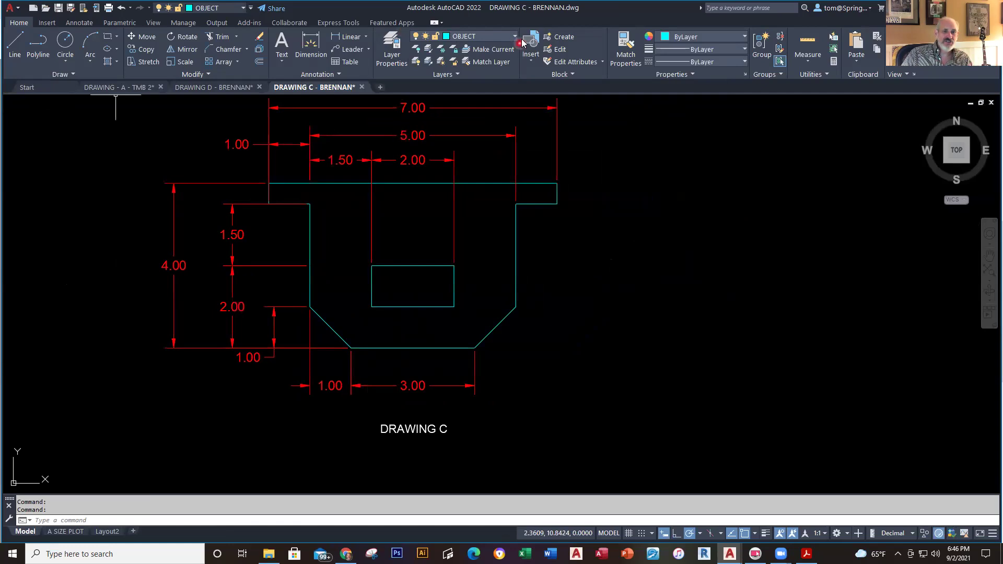
- Start a line outline right of the part, level with its top edge, with segments 0.5 down, 1 right and 2.5 down
click(15, 44)
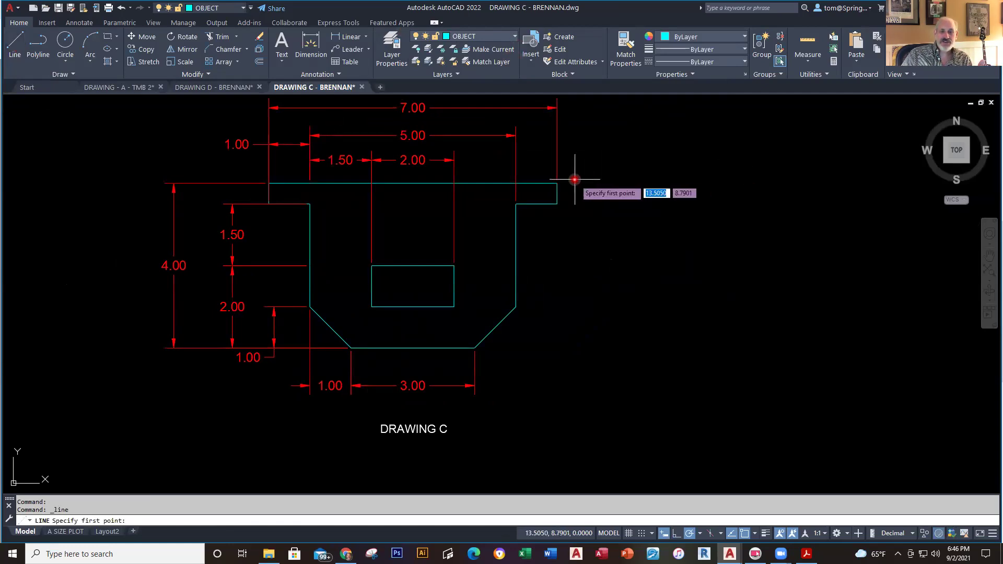
mouse_move(556, 183)
click(648, 182)
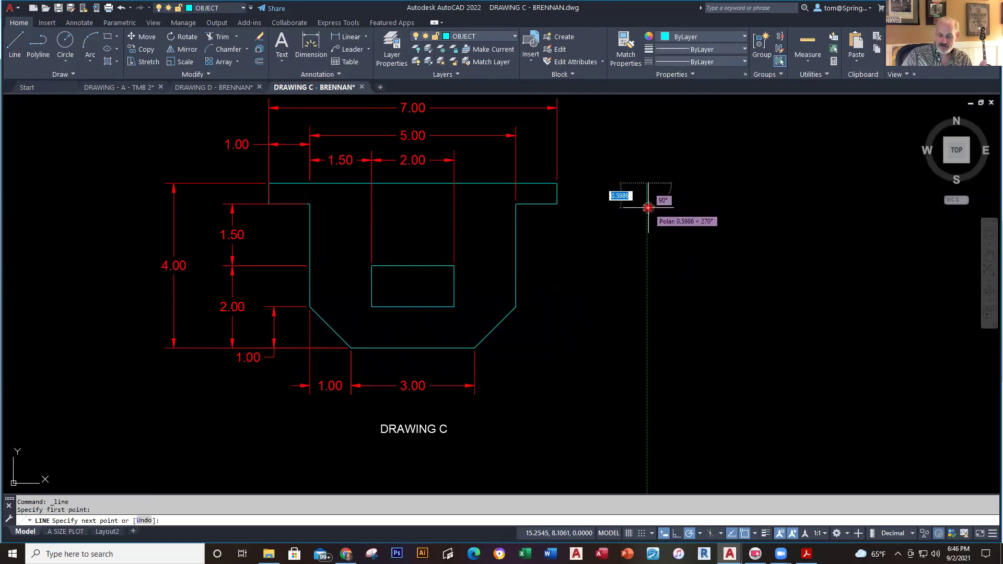
text(.5)
key(Return)
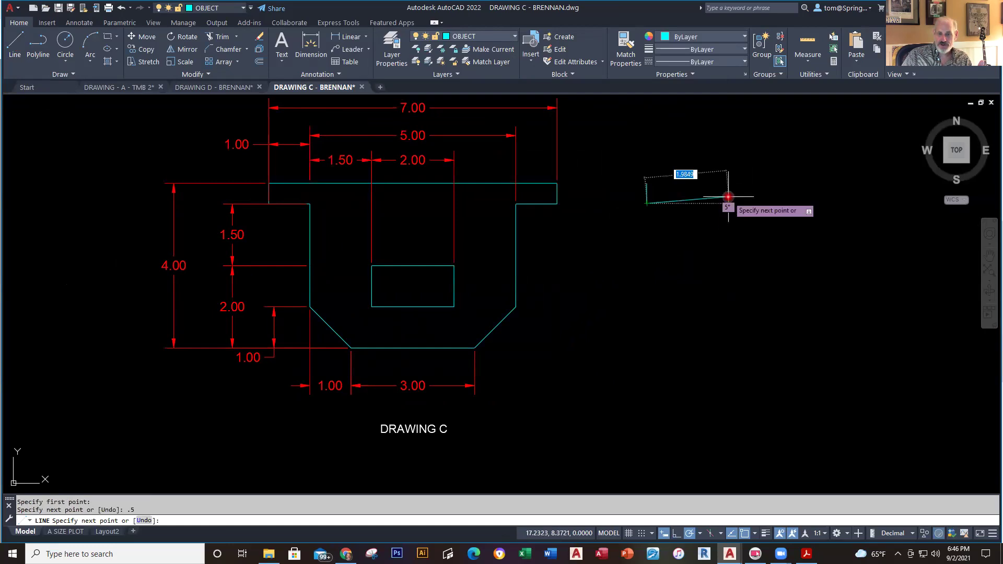
text(1)
key(Return)
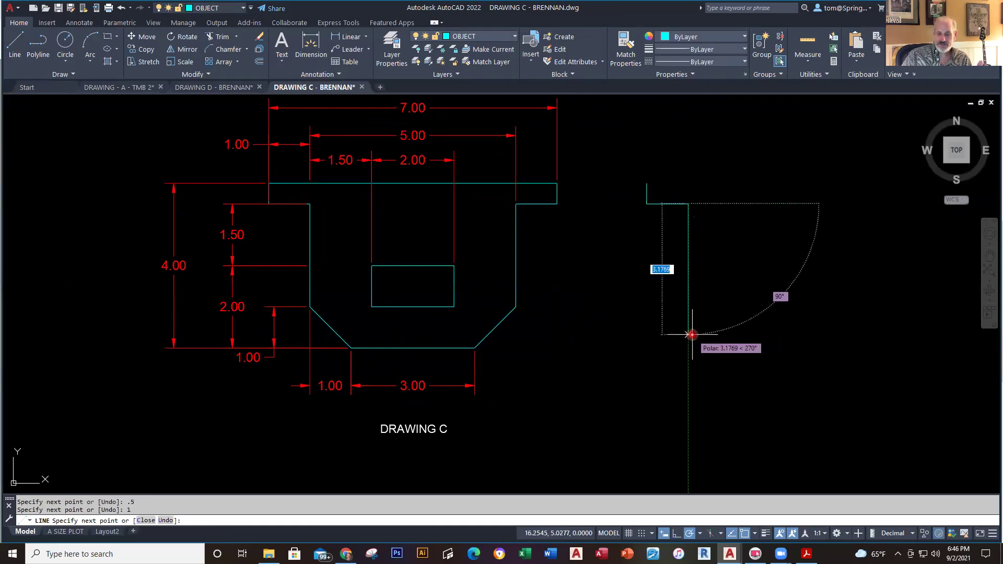
text(2.5)
key(Return)
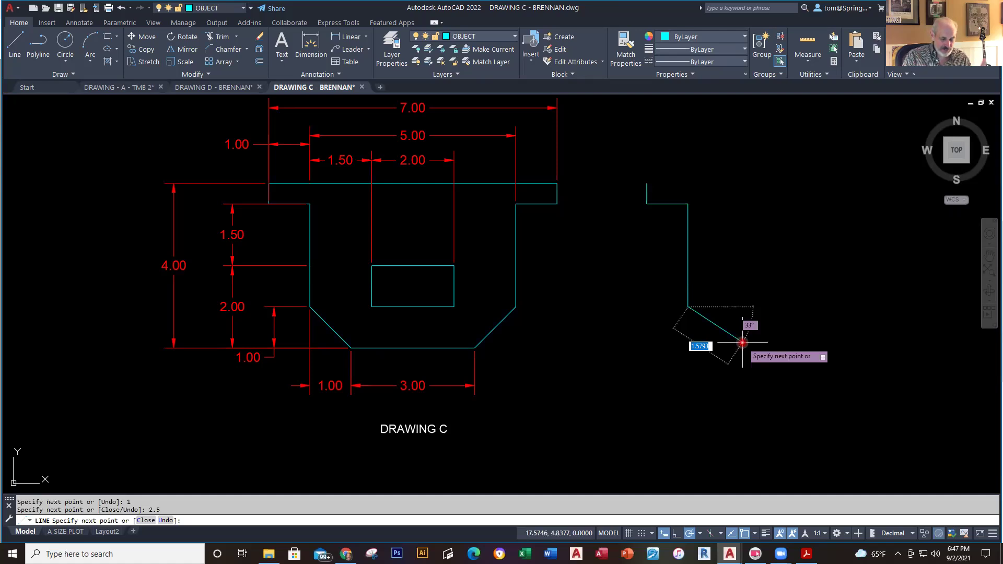
- Continue the outline with a diagonal to relative point 1,-1, a 3 unit bottom edge to the right, and a diagonal to relative point 1,1
text(1)
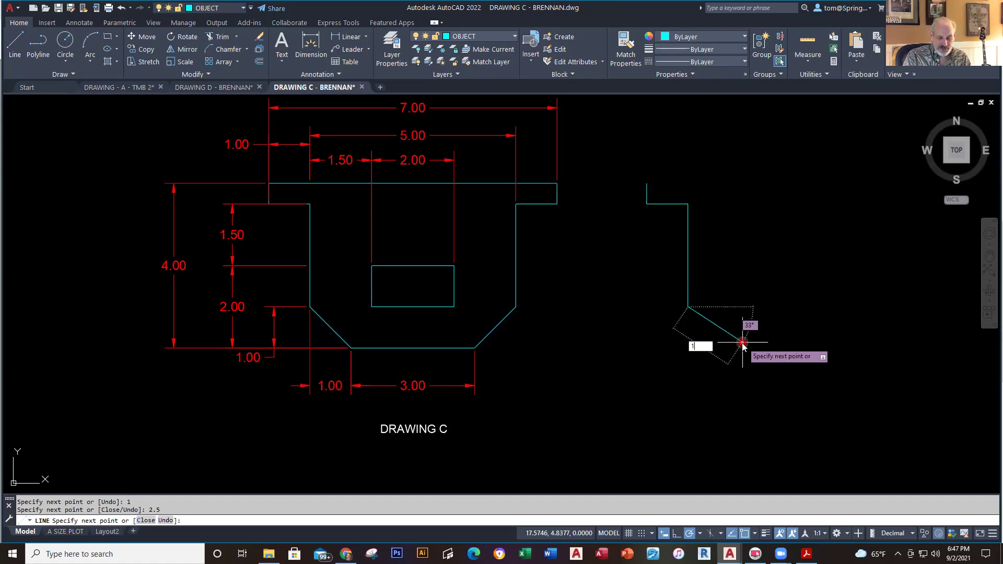
key(Tab)
text(-)
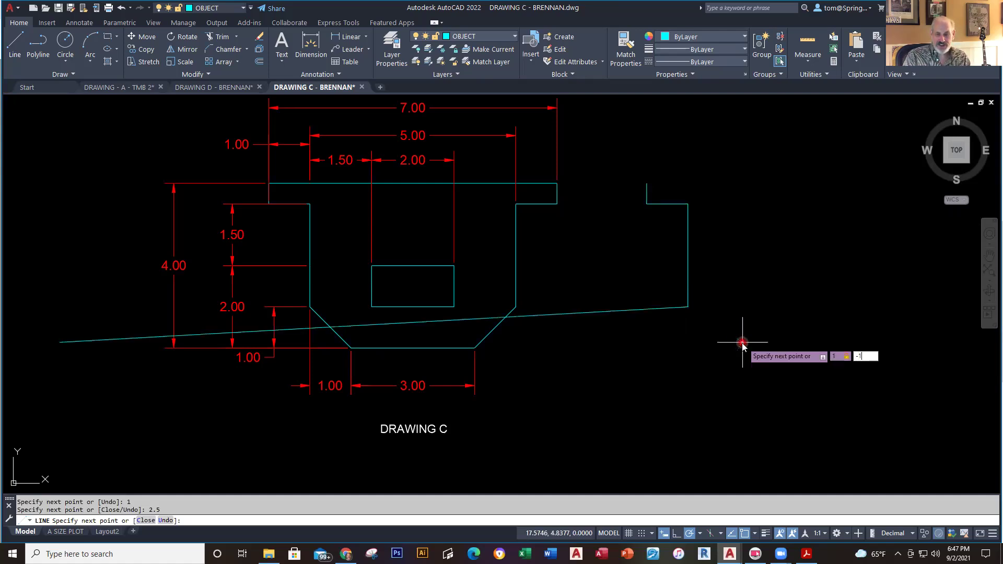
text(1)
key(Return)
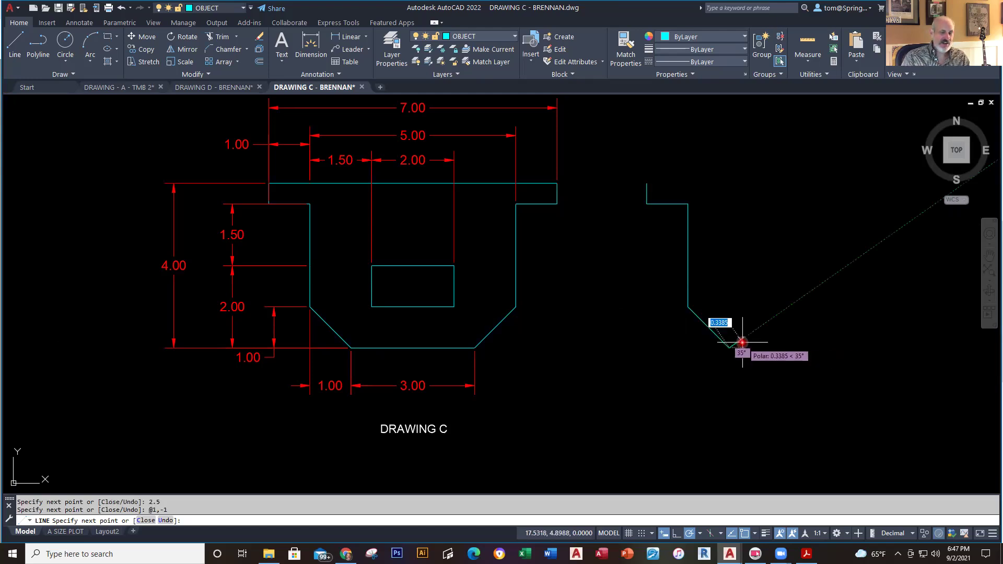
text(3)
key(Return)
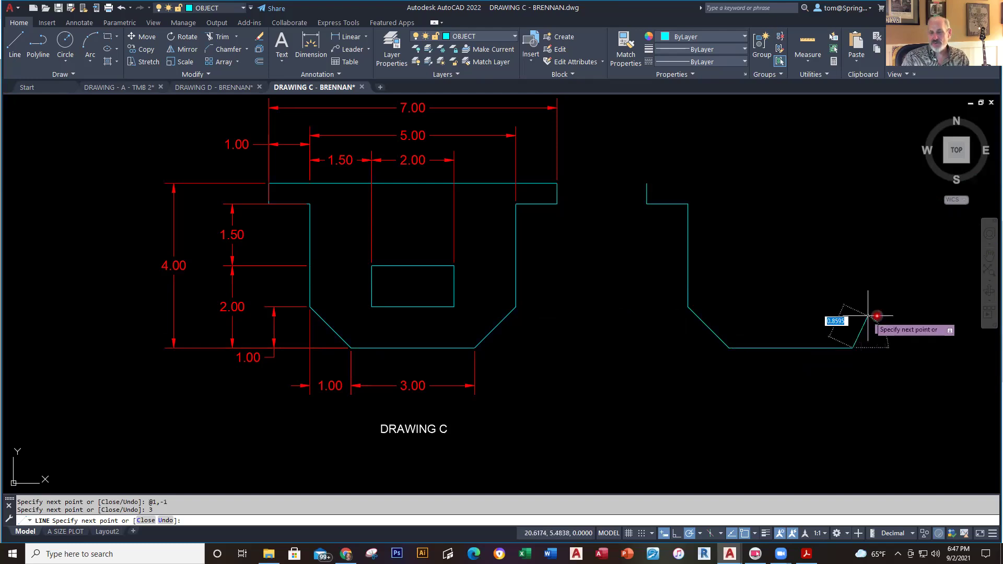
text(1,1)
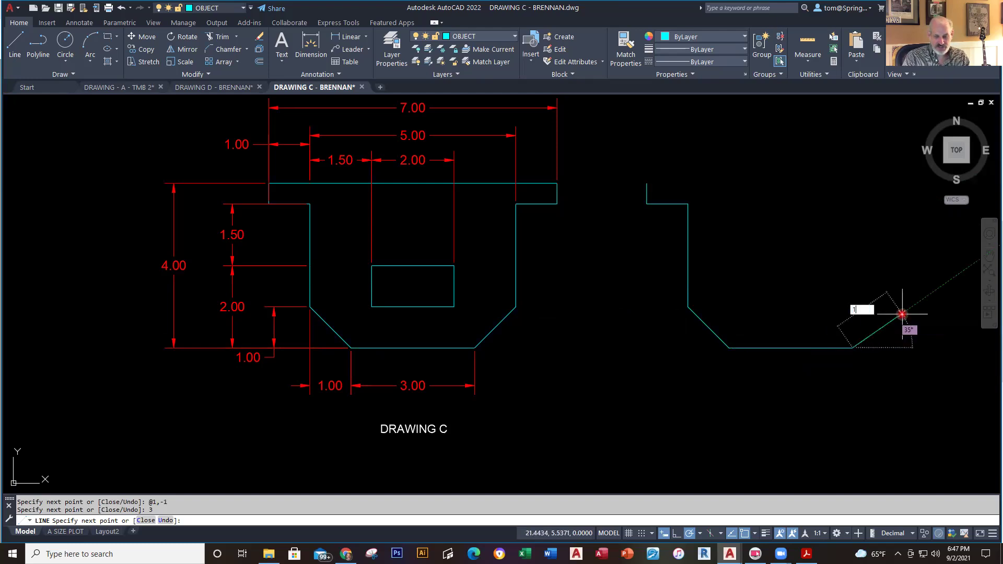
key(Return)
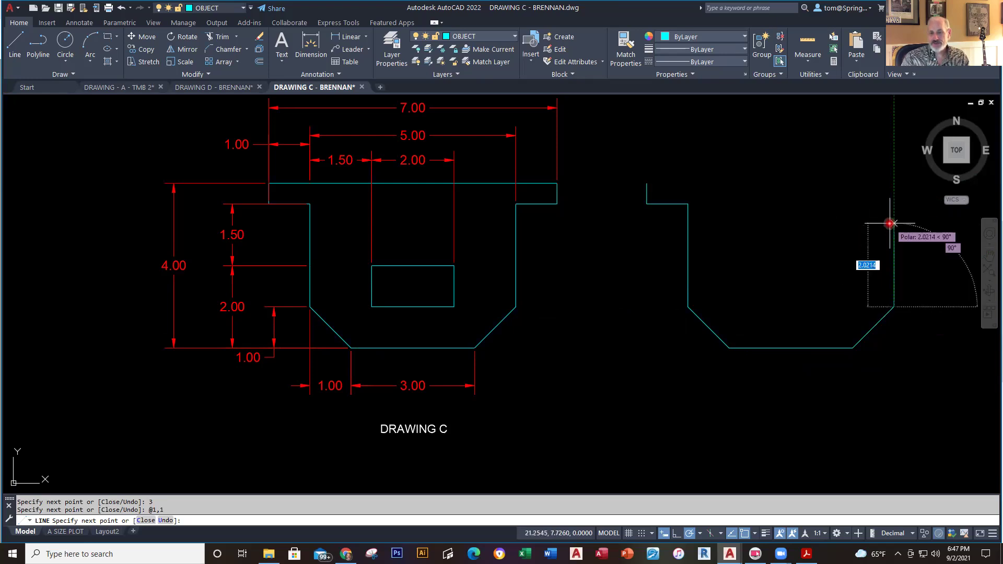
- Finish the outline with segments 2.5 up, 1 right and 0.5 up, and close it at its starting point
text(2.5)
key(Return)
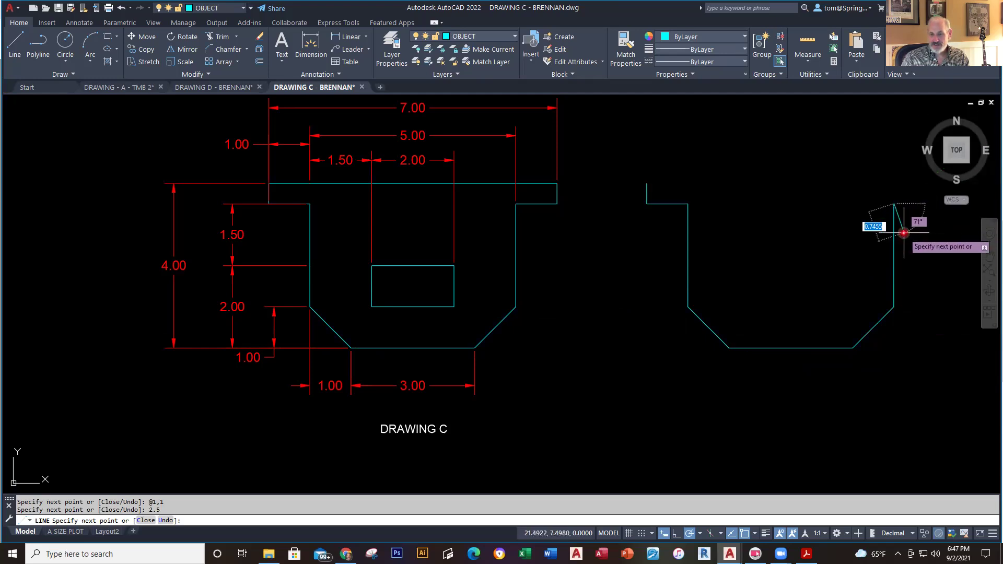
middle_drag(904, 224, 760, 228)
text(1)
key(Return)
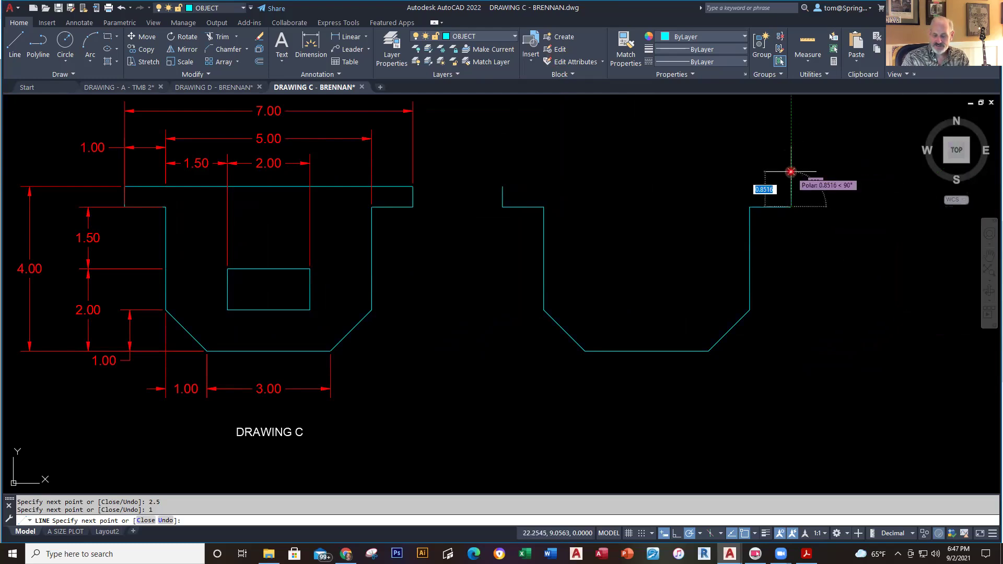
text(.5)
key(Return)
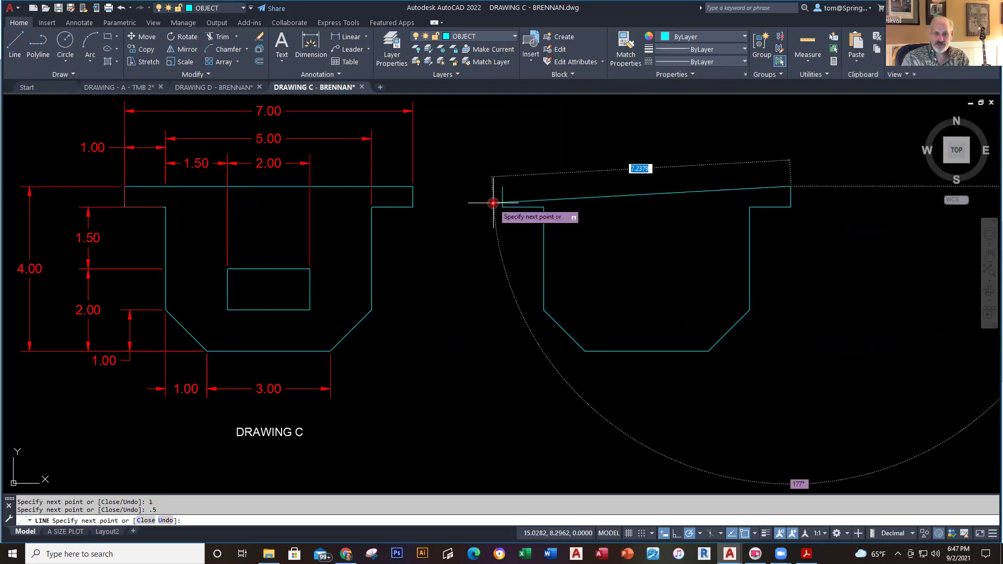
click(503, 187)
key(Escape)
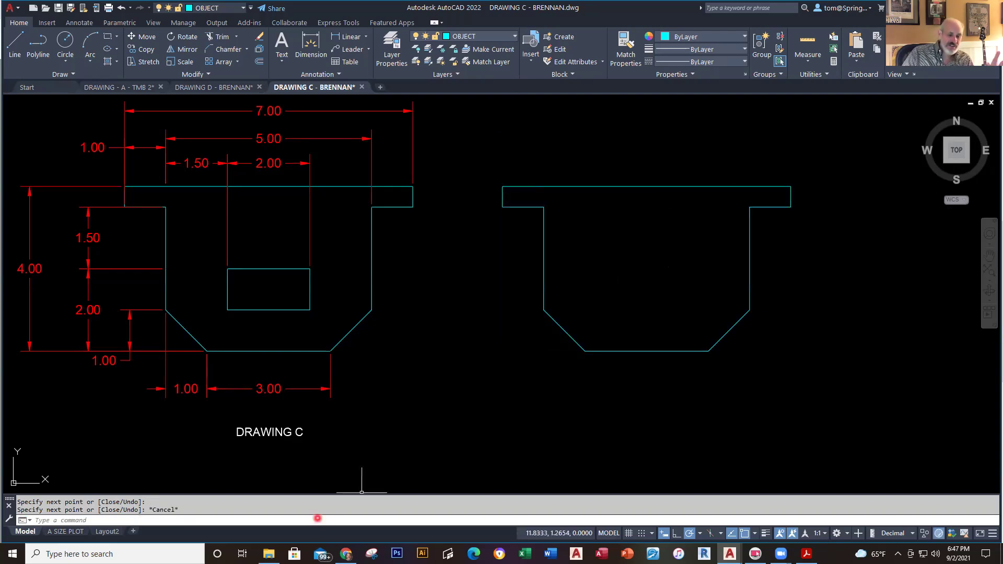
- Switch to the AutoCAD Intro Quiz in the browser and answer question 4 with the asterisk (*) next to the file name option
click(345, 554)
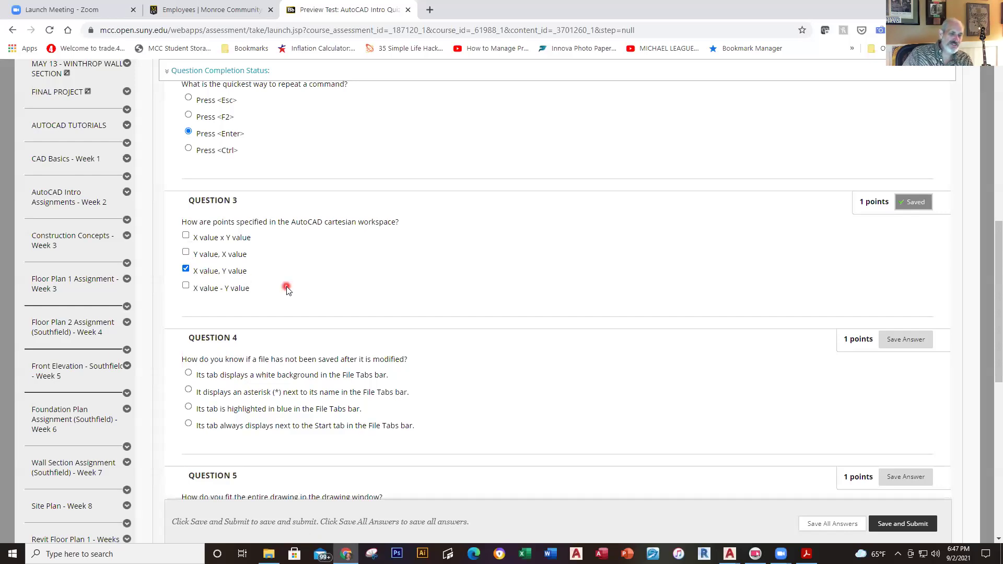
scroll(350, 268, down, 3)
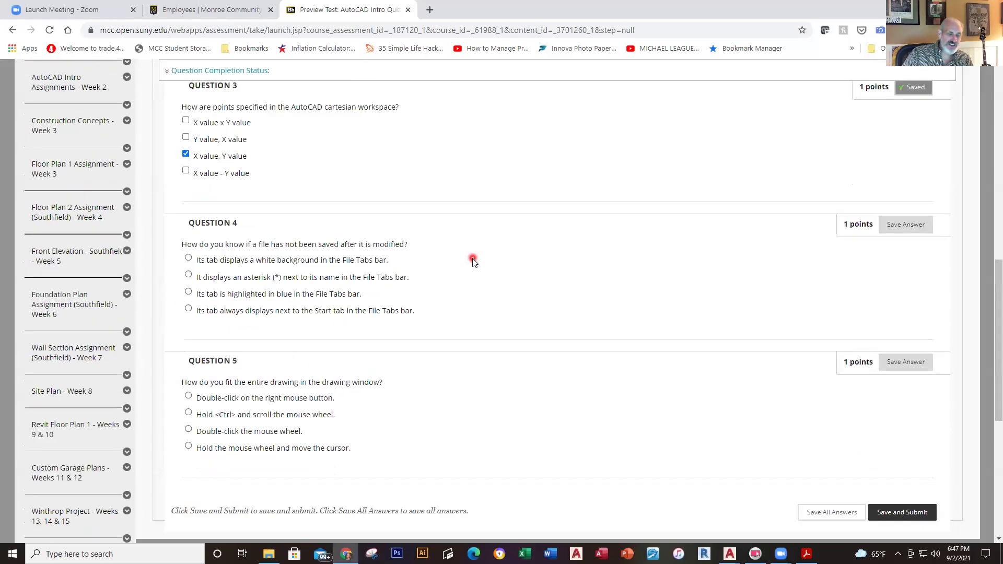
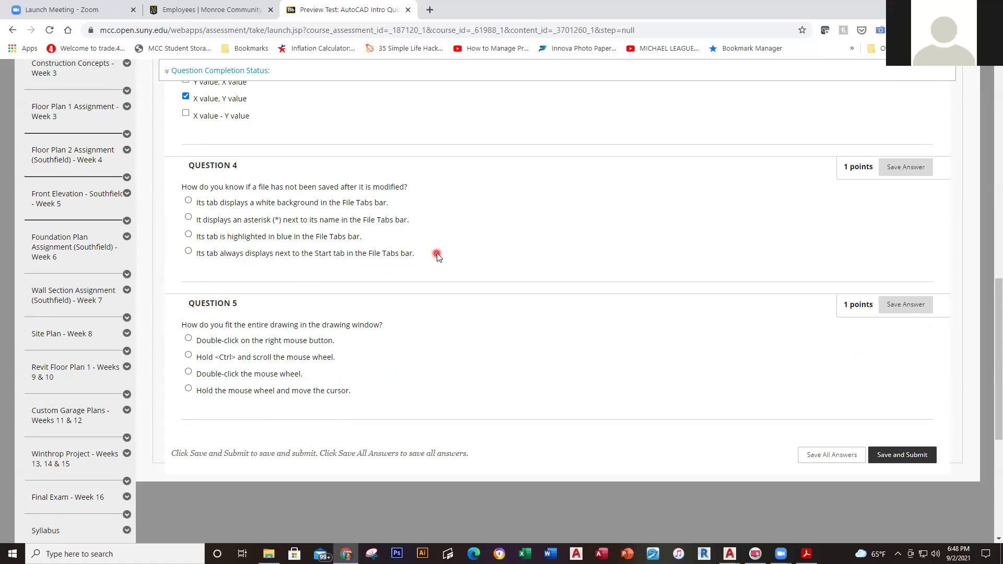
click(188, 217)
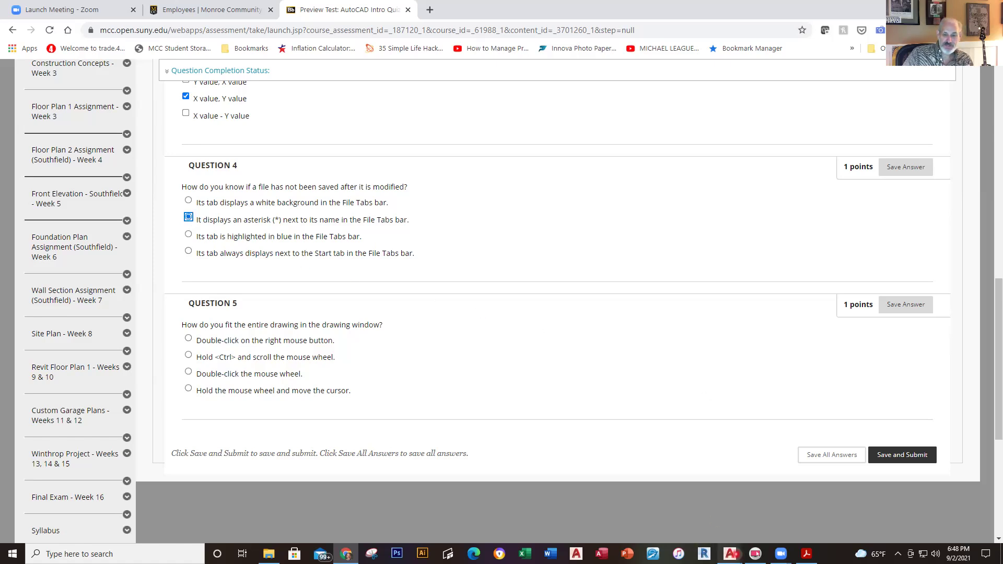
- Switch back to the DRAWING C file in AutoCAD and save it
click(736, 554)
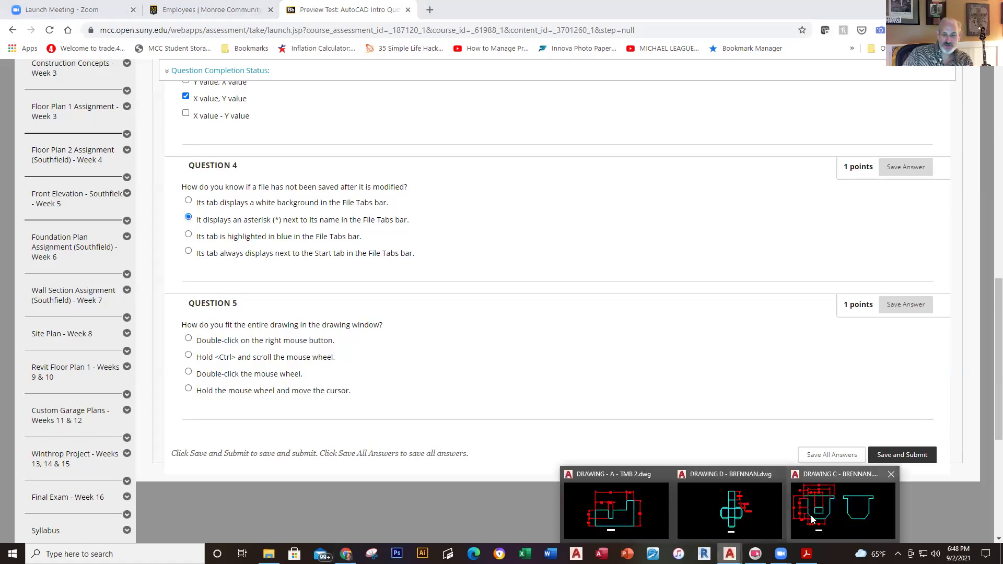
click(811, 517)
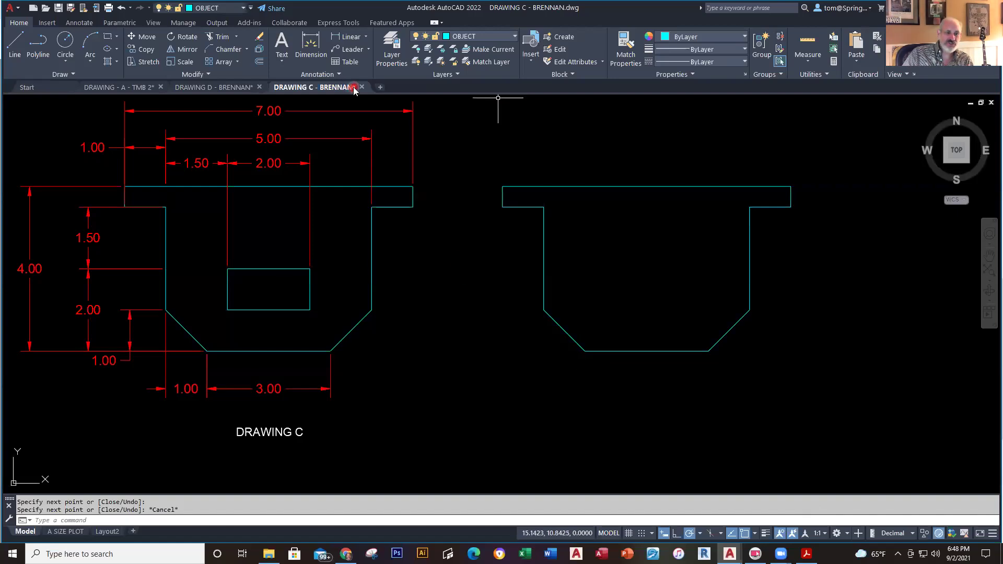
mouse_move(354, 89)
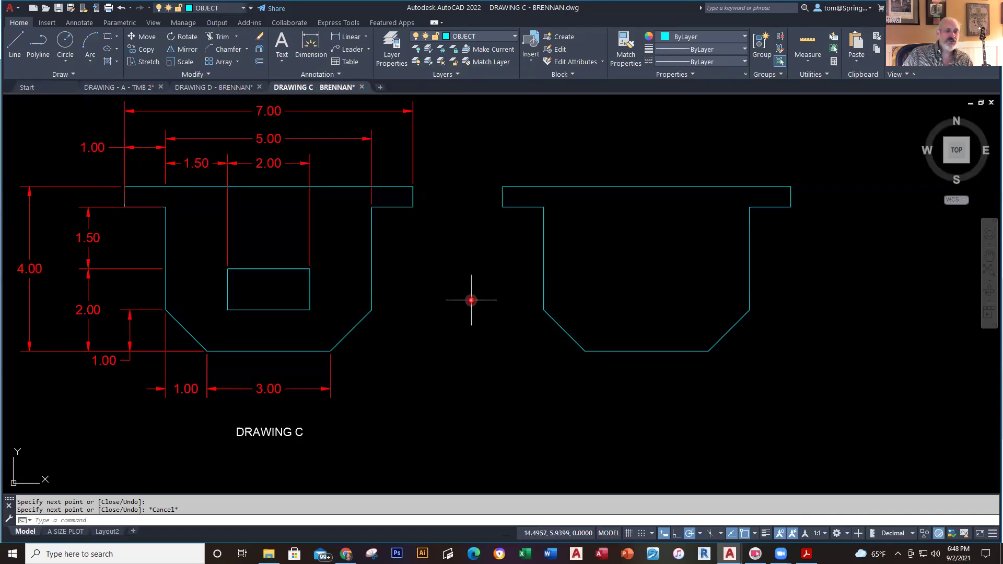
click(59, 8)
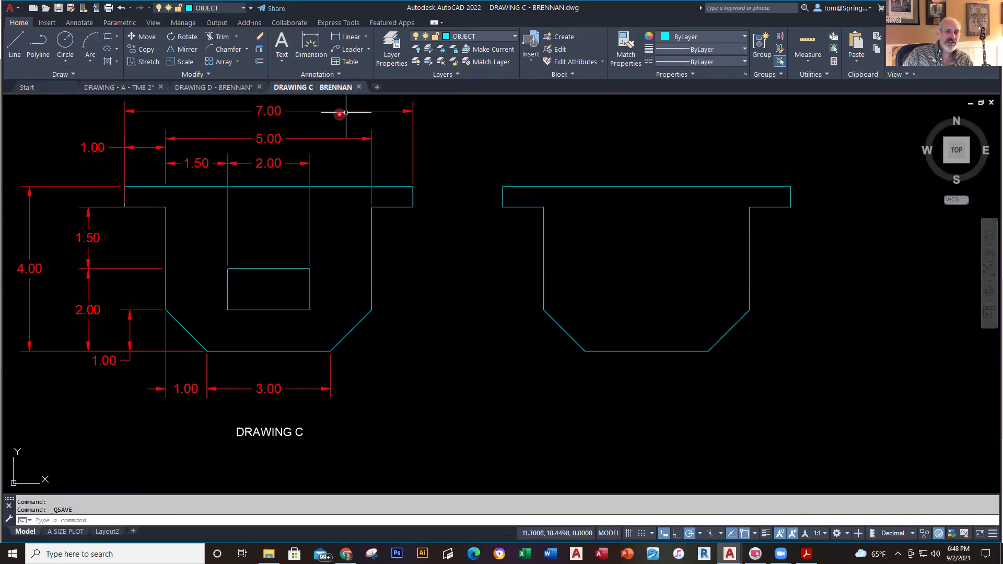
mouse_move(370, 92)
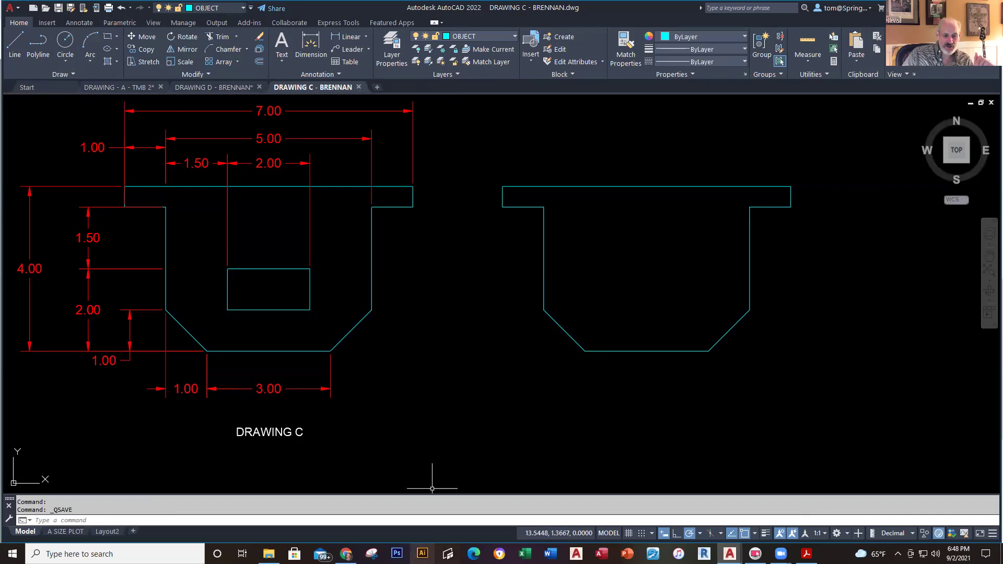
- Return to the quiz in the browser and answer question 5 with "Double-click the mouse wheel."
click(346, 553)
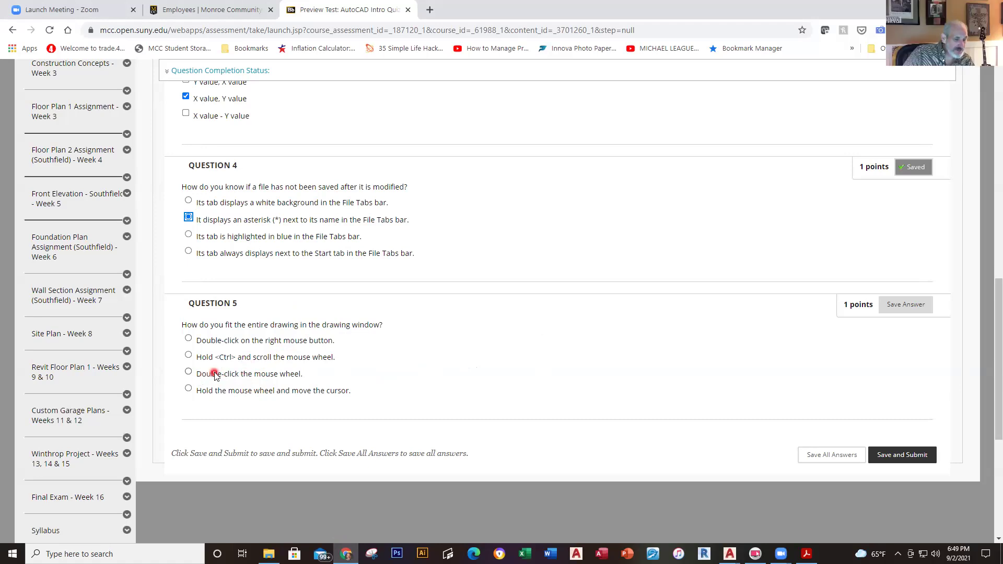
click(188, 372)
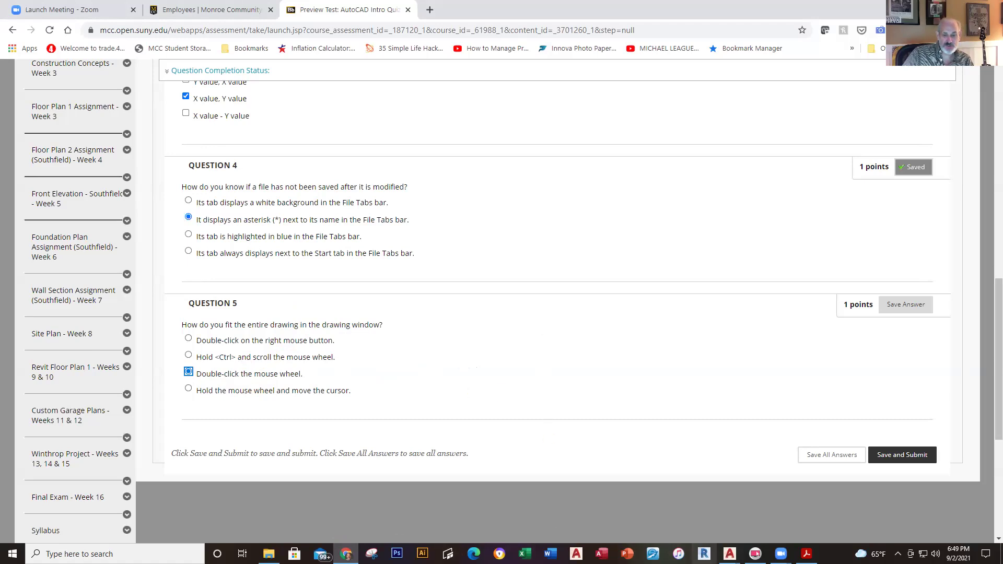
- Switch to DRAWING C in AutoCAD and fit the whole drawing in the window, repeating the fit from a far zoomed-out view
click(730, 553)
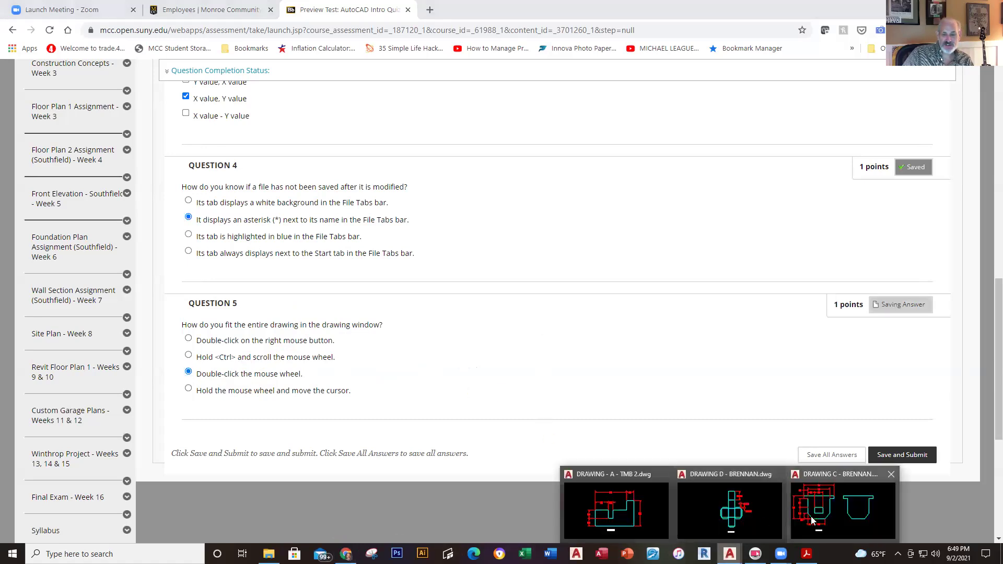
click(811, 516)
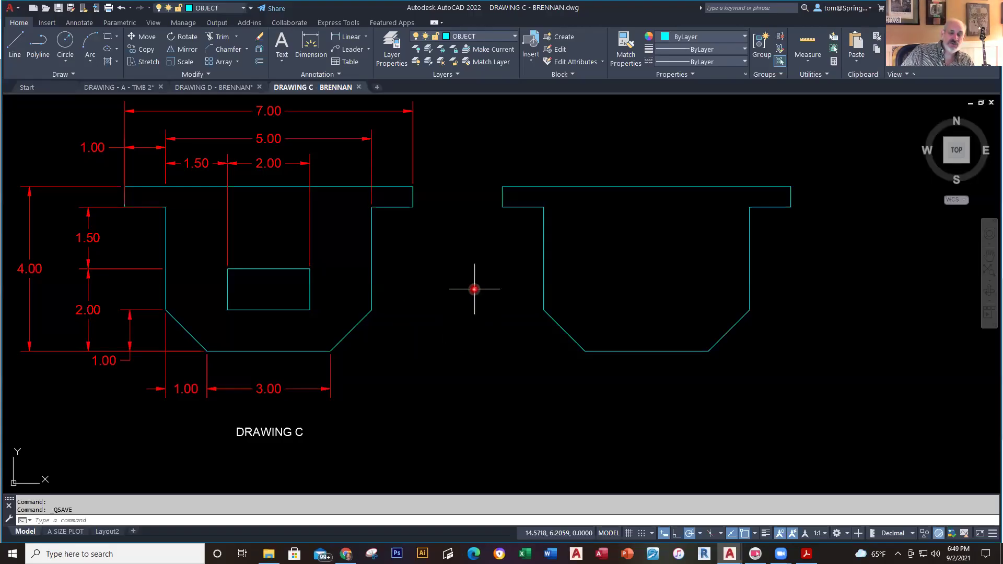
middle_click(474, 289)
middle_click(474, 289)
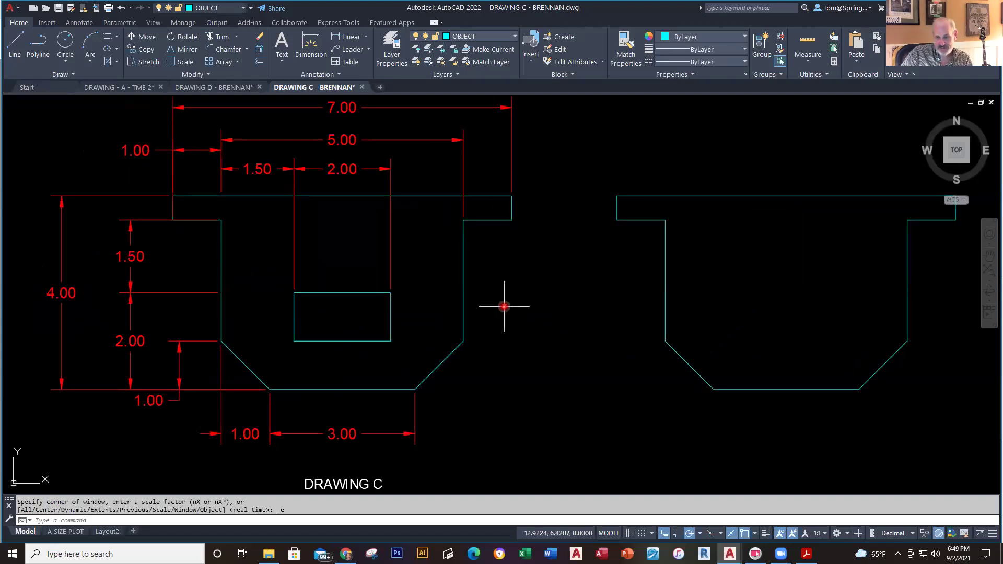
scroll(504, 308, down, 10)
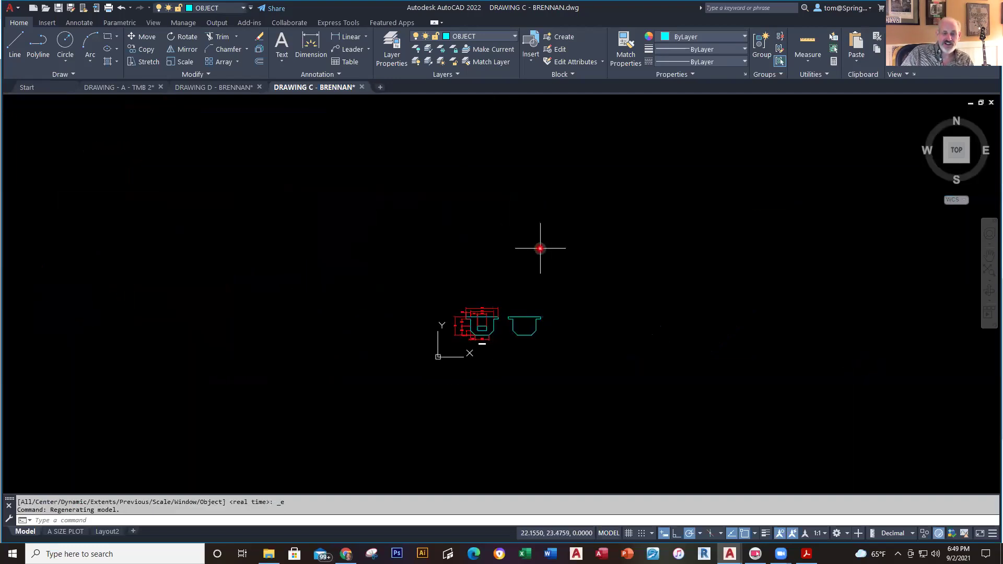
middle_click(597, 257)
middle_click(596, 258)
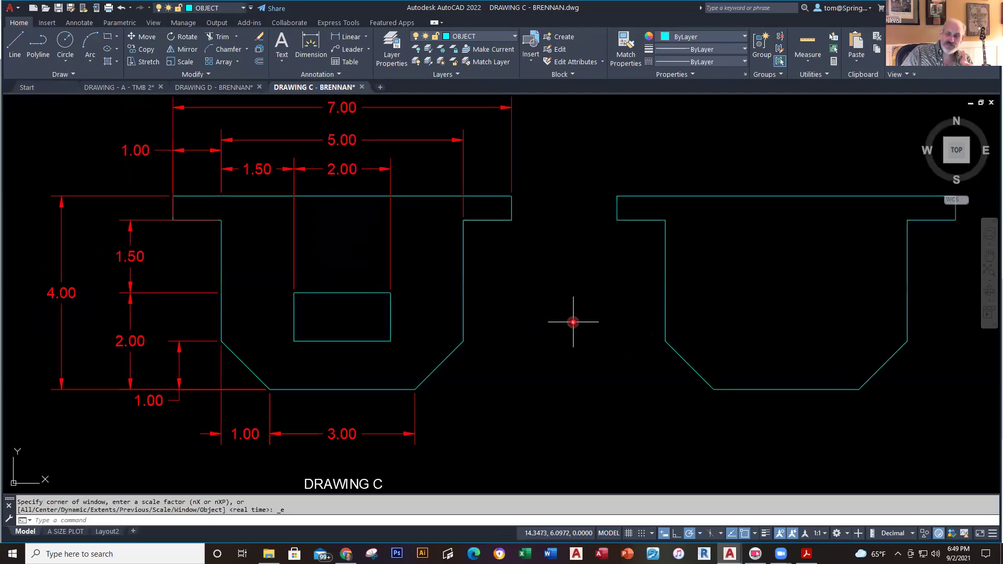
- Magnify the dimensioned part with Zoom Window, framing its outline and inner rectangle
click(988, 283)
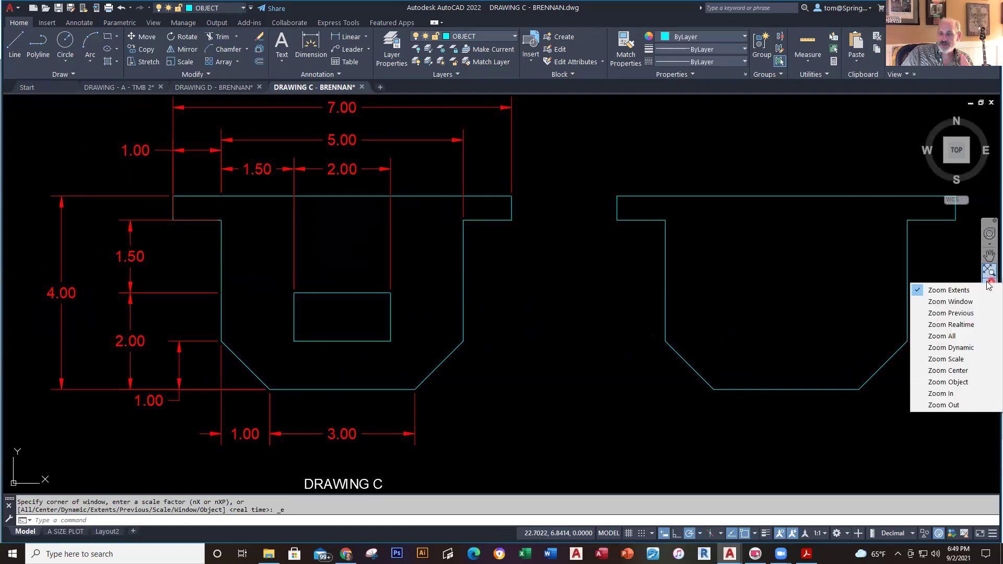
click(962, 301)
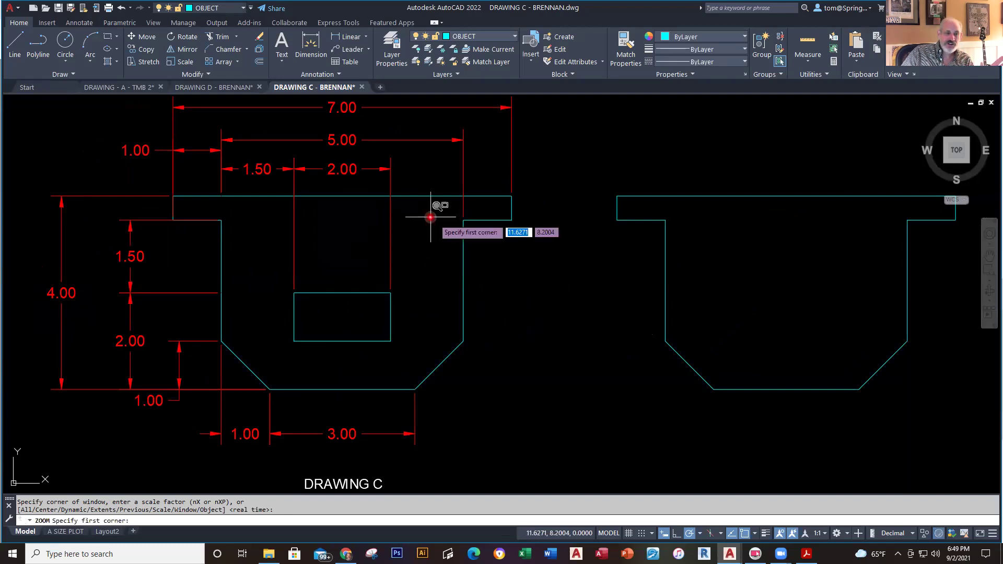
click(148, 167)
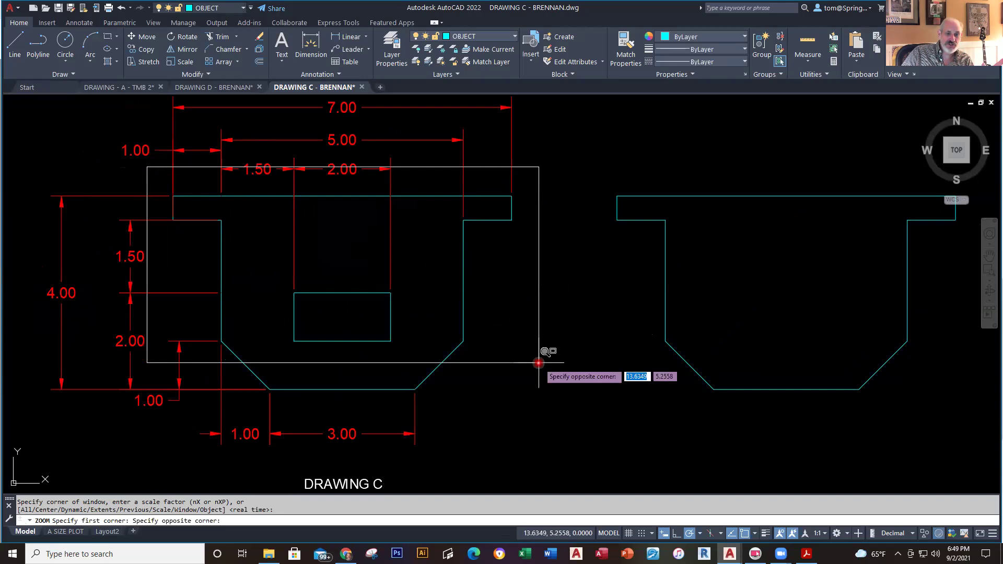
click(546, 407)
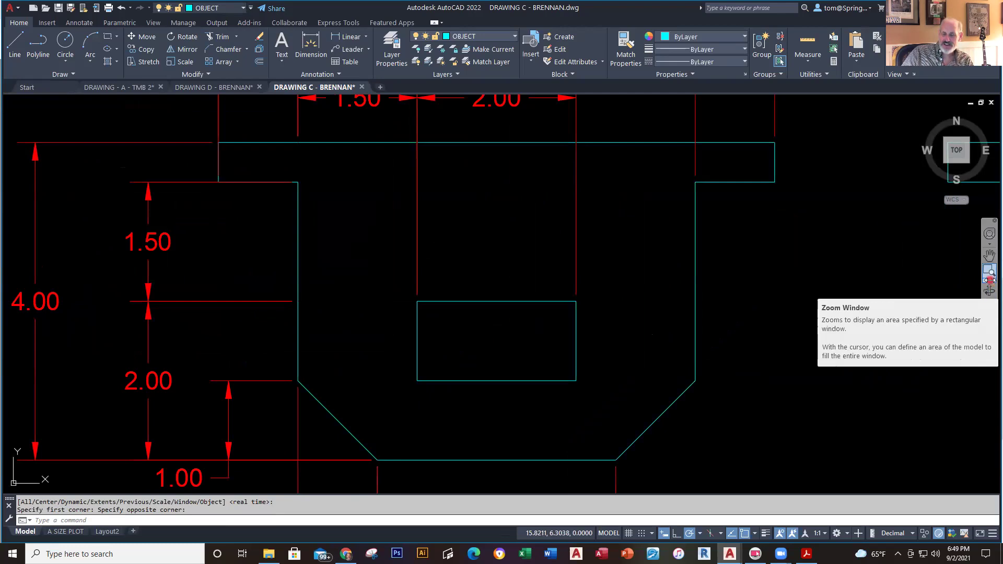
- Magnify the view once with Zoom In, and reduce it with Zoom Out until both part outlines fit on screen
click(989, 282)
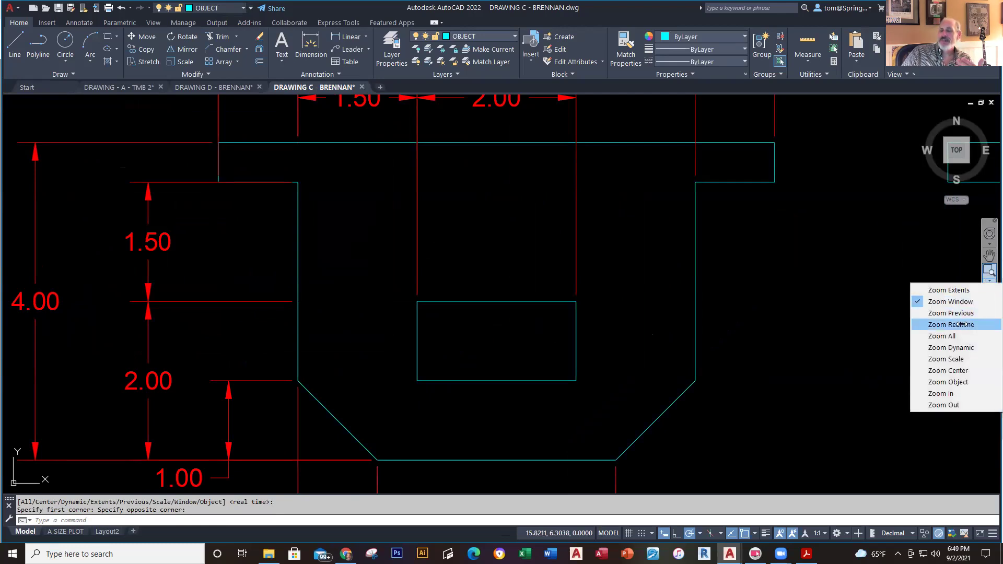
click(947, 393)
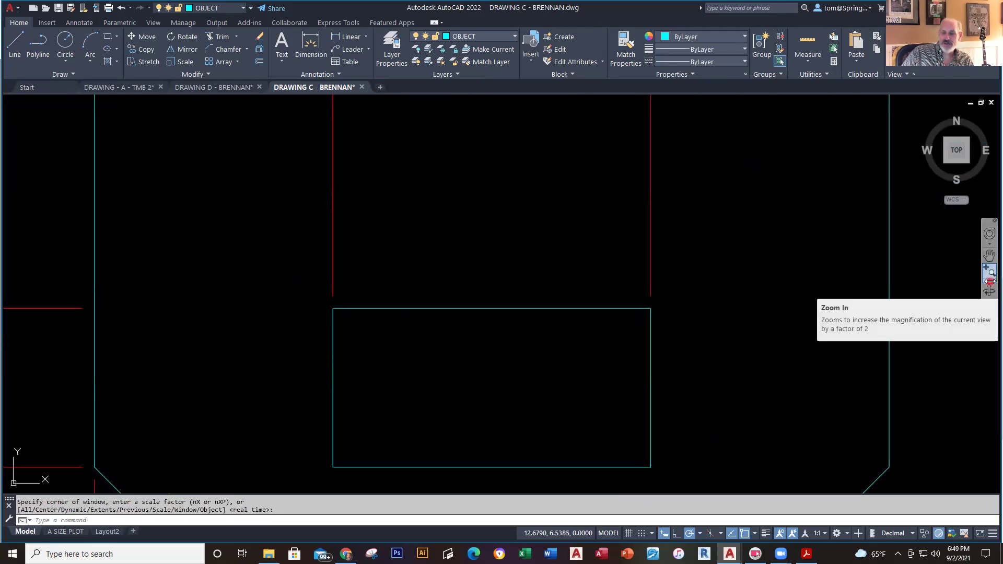
click(990, 281)
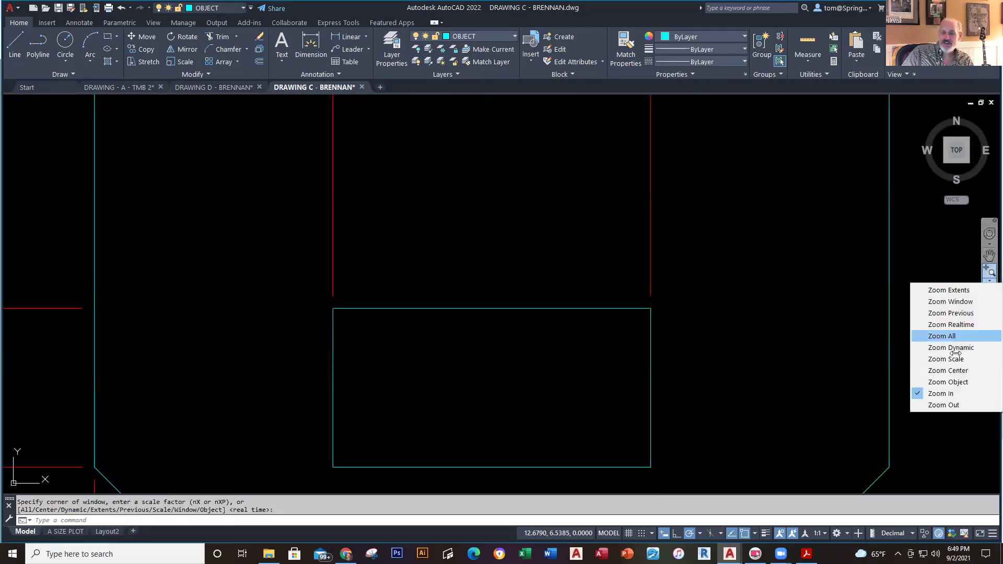
click(955, 405)
scroll(614, 270, down, 6)
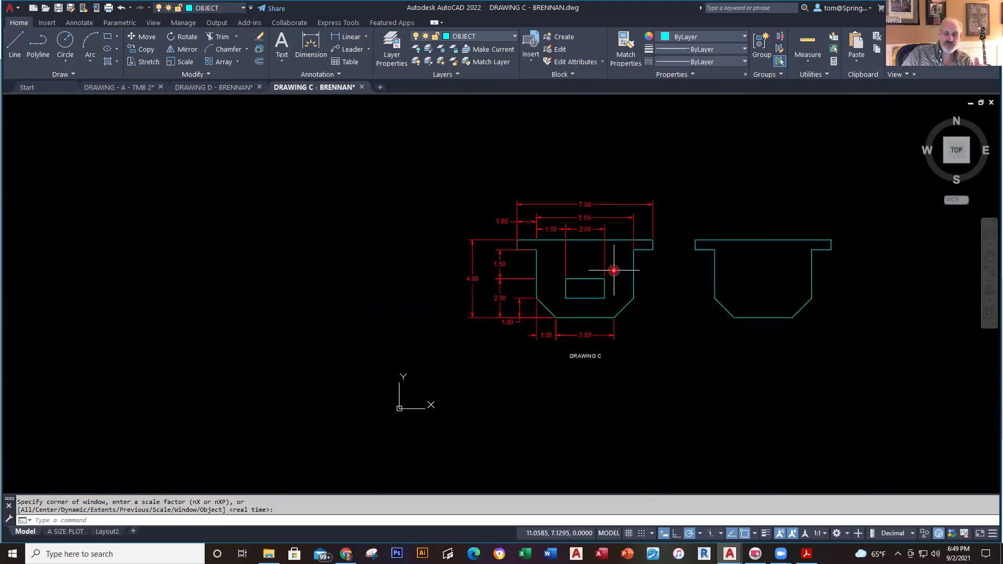
middle_drag(614, 270, 484, 275)
scroll(528, 280, up, 2)
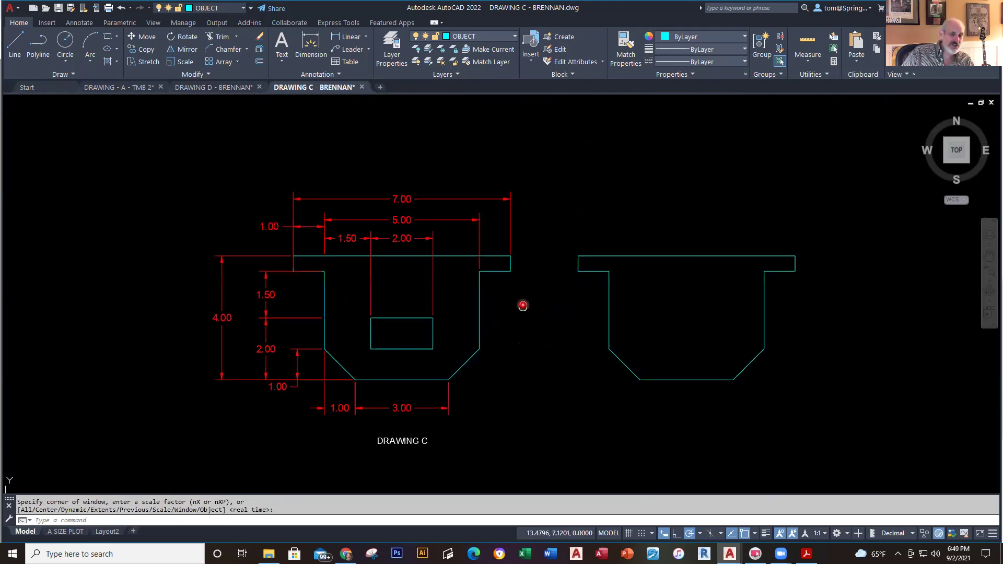
- Fit the entire zoomed-out drawing in the window using the ZOOM command's Extents option
scroll(530, 303, down, 4)
text(z)
key(Return)
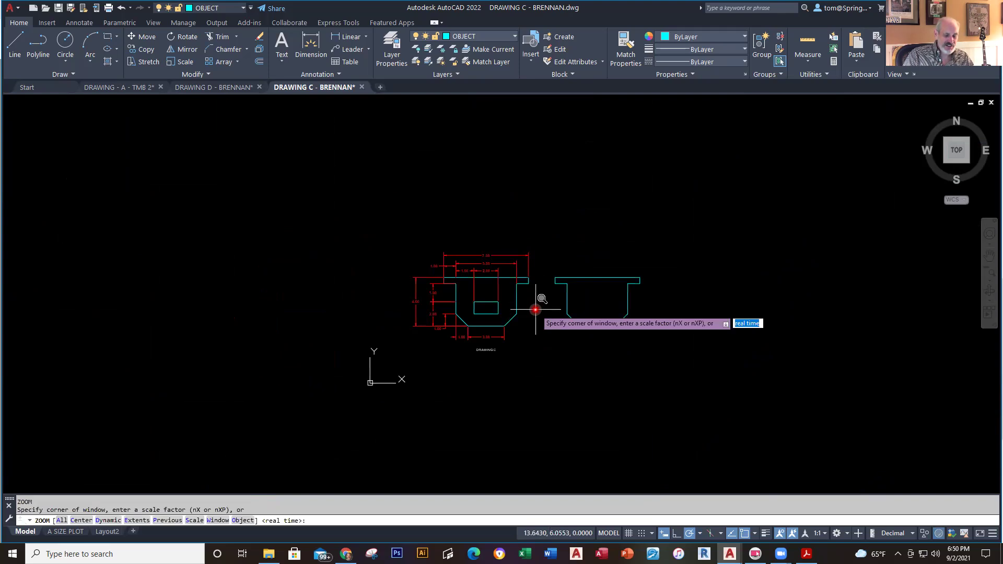
text(E)
key(Return)
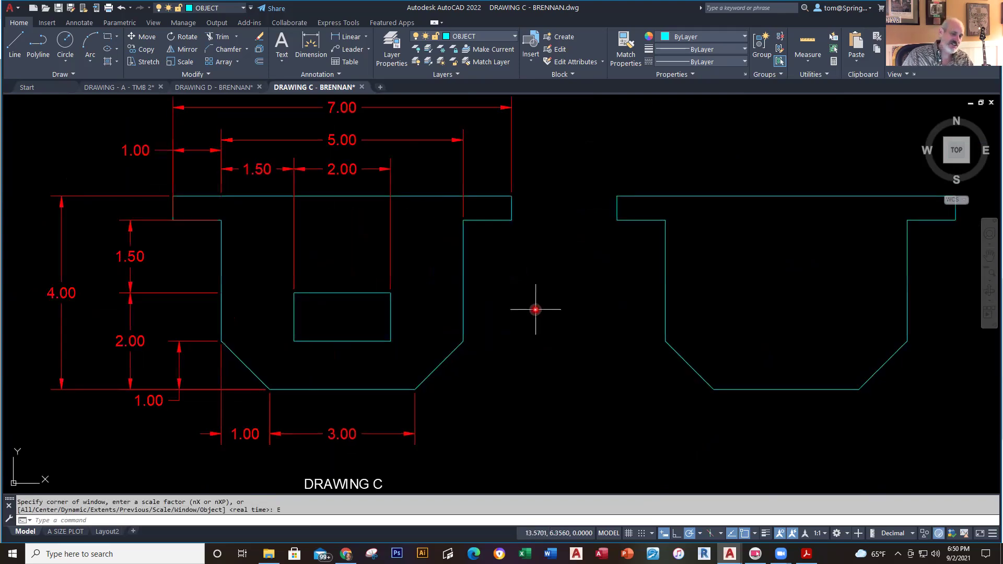
key(Escape)
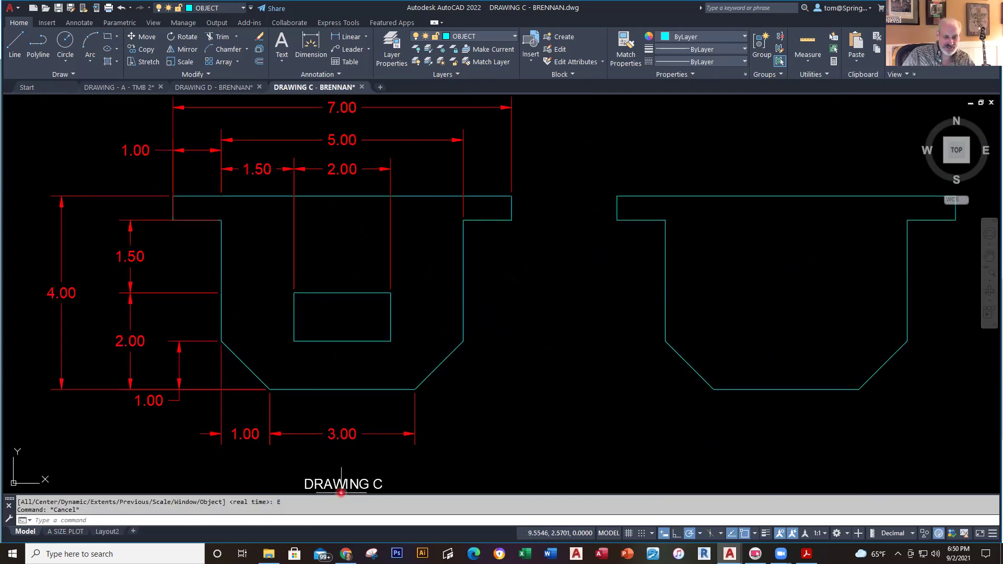
- Revisit quiz questions 4 and 5 in the browser, and return to the DRAWING C file in AutoCAD
mouse_move(346, 553)
click(369, 518)
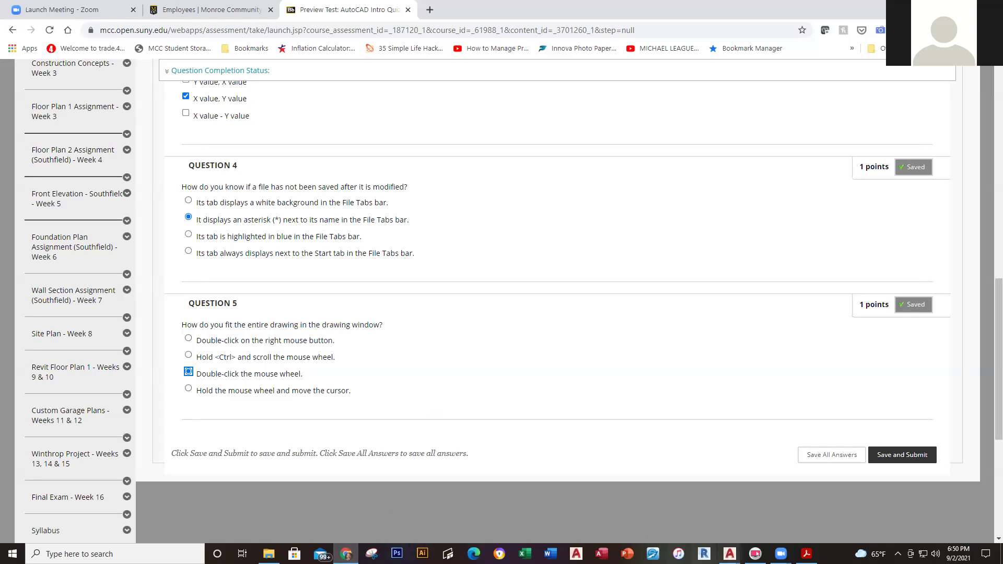
click(729, 554)
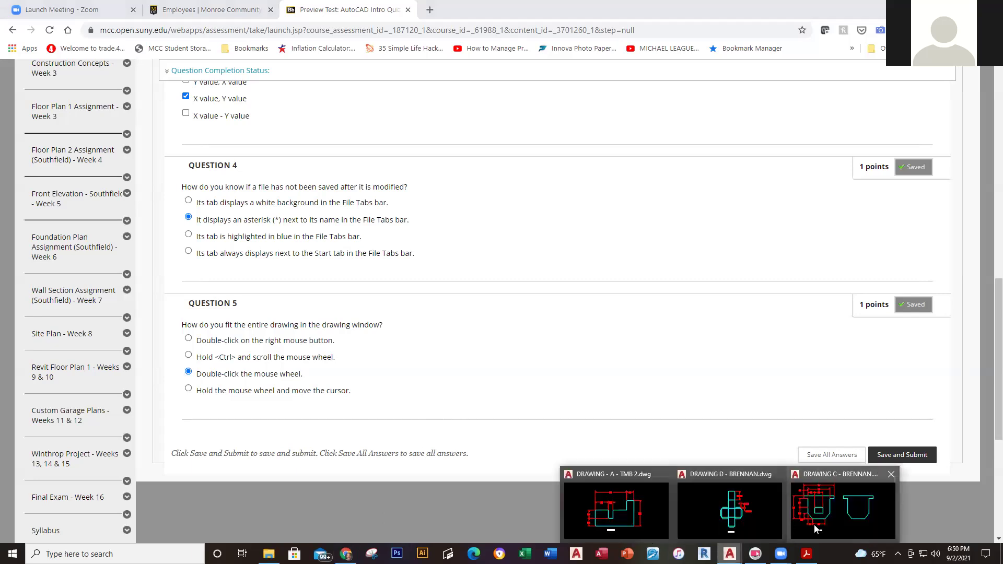
click(816, 528)
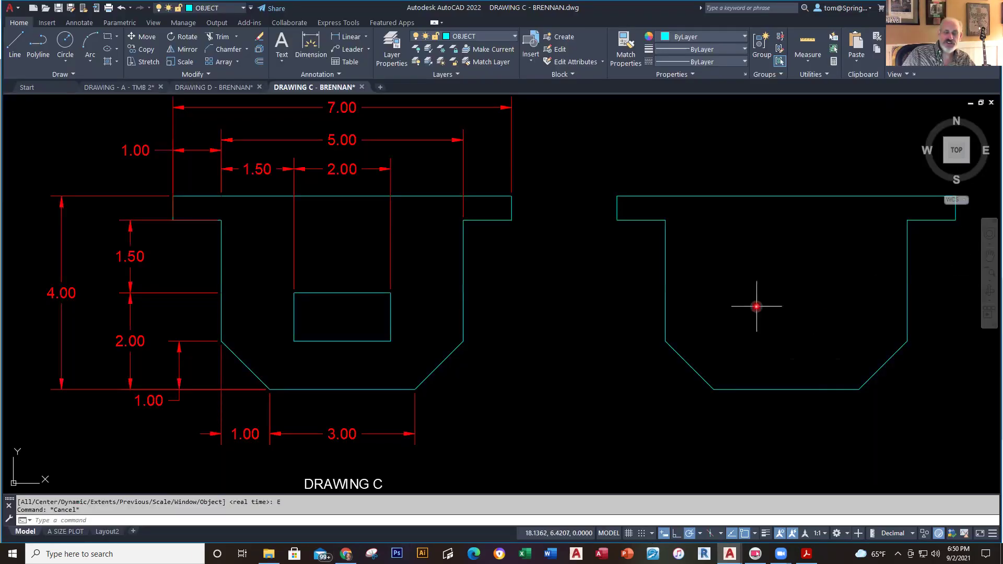
- Turn off the navigation bar with the NAVBAR command
text(NA)
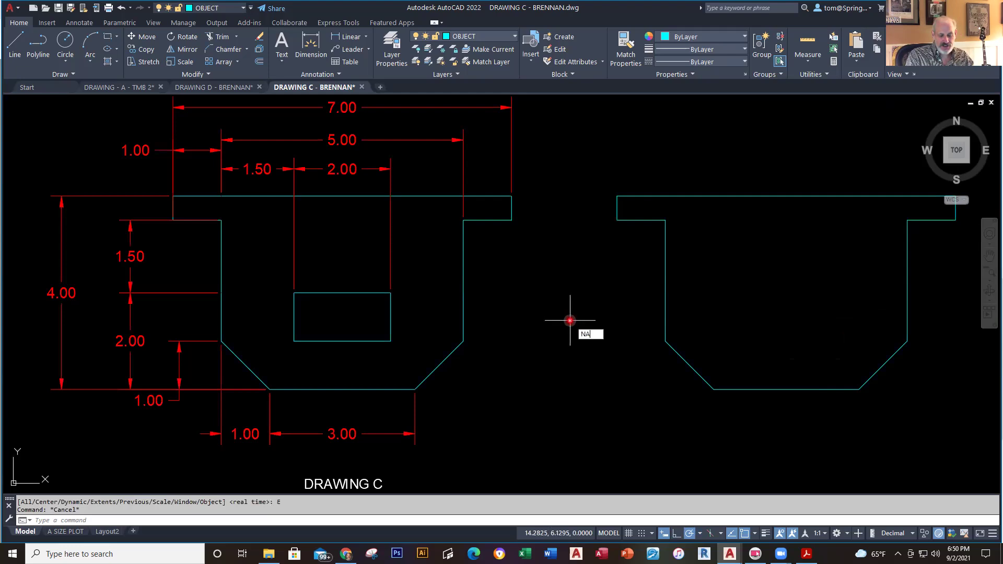
text(VBAR)
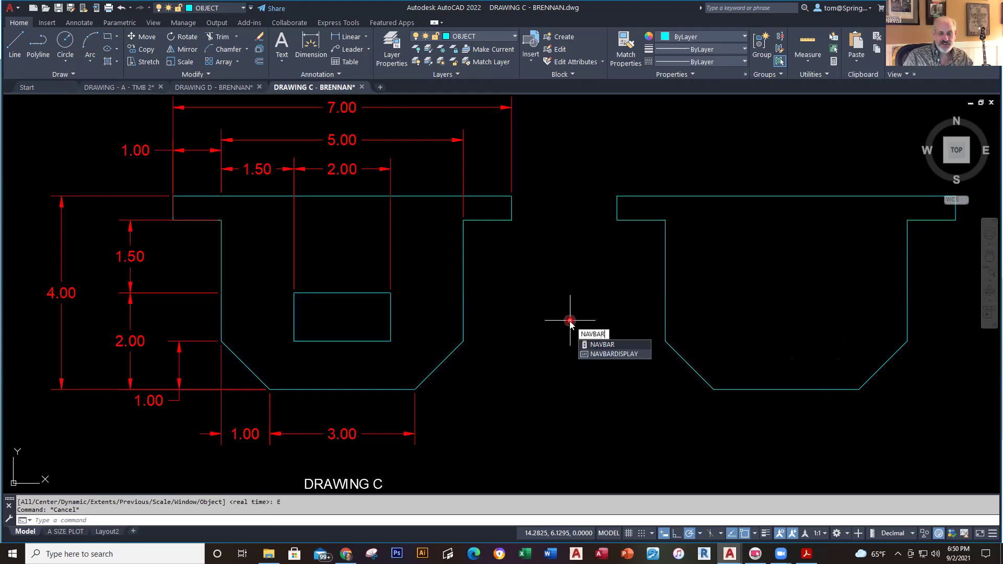
click(612, 346)
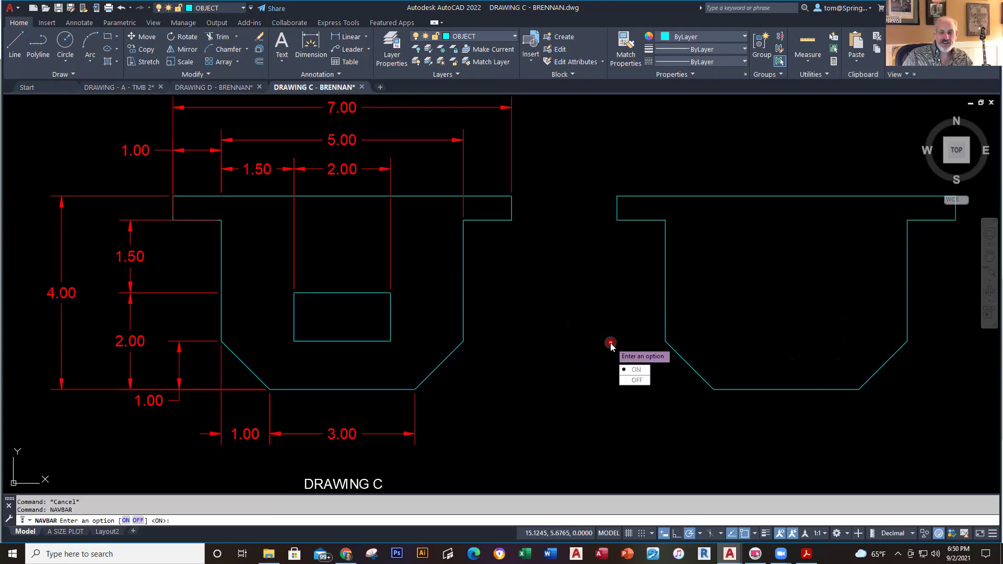
click(637, 381)
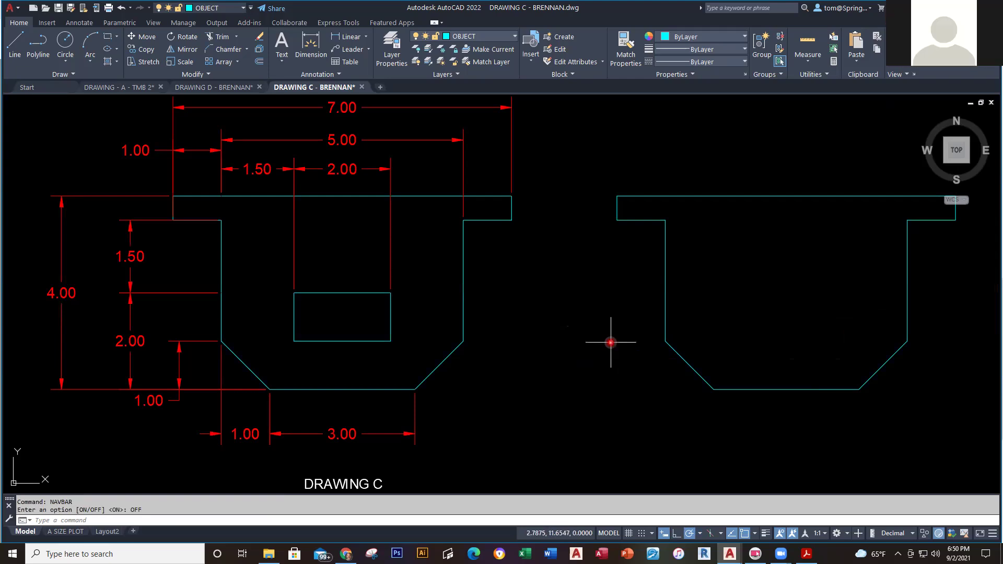
- Turn the navigation bar back on with the NAVBAR command's ON option
text(NAVBA)
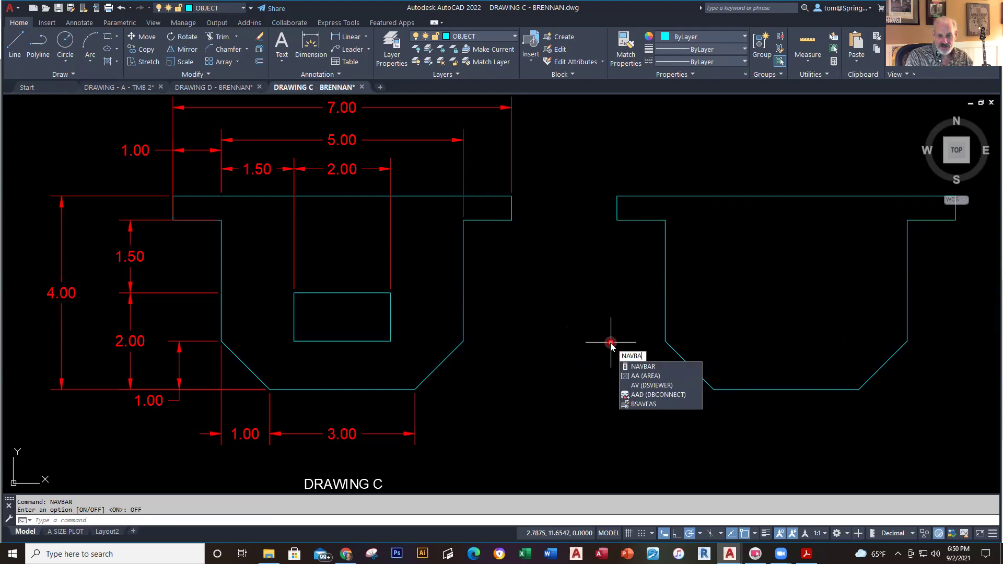
text(R)
key(Return)
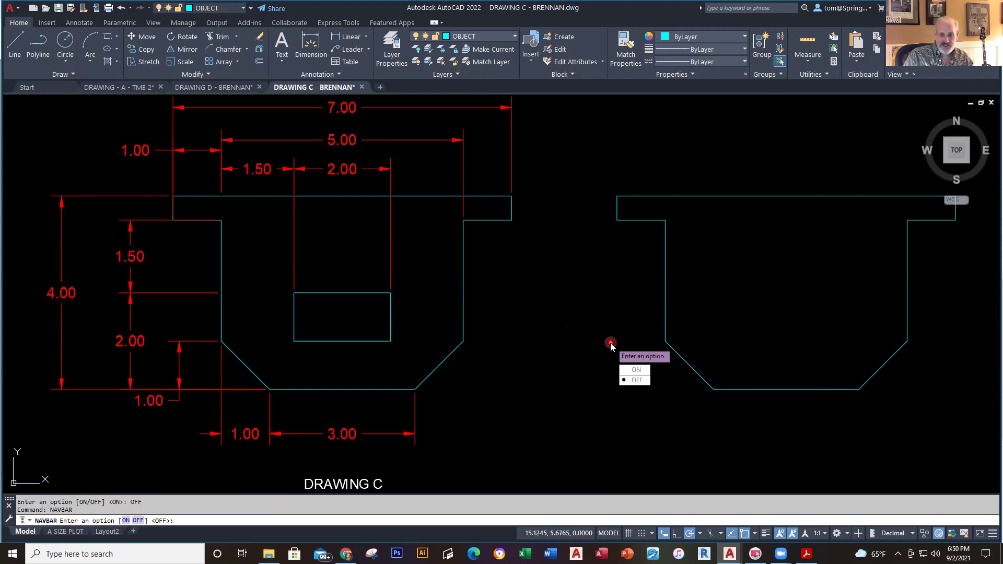
click(635, 370)
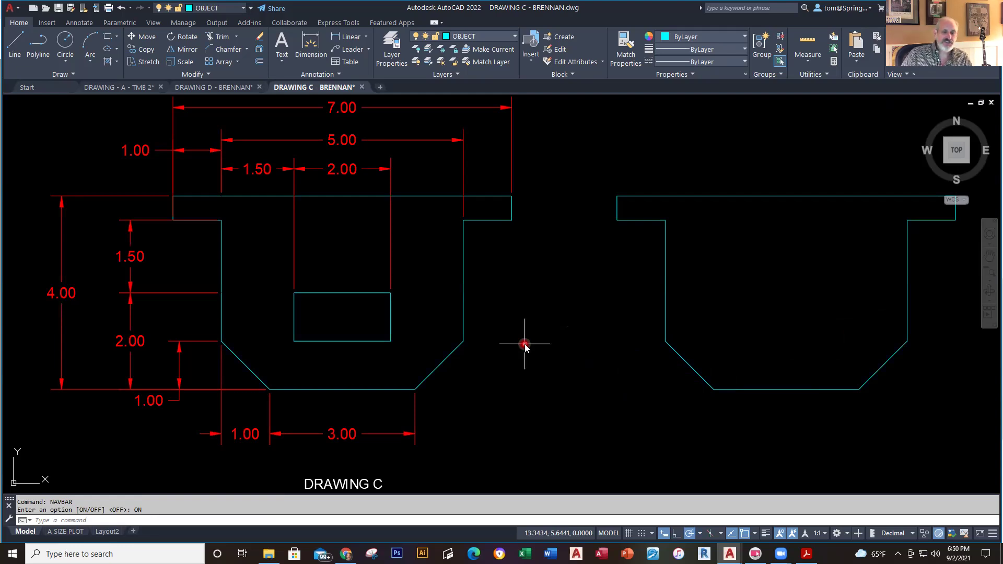
- Switch to the browser, save and submit the AutoCAD Intro Quiz, and open its results for review
key(alt+Tab)
scroll(447, 340, down, 2)
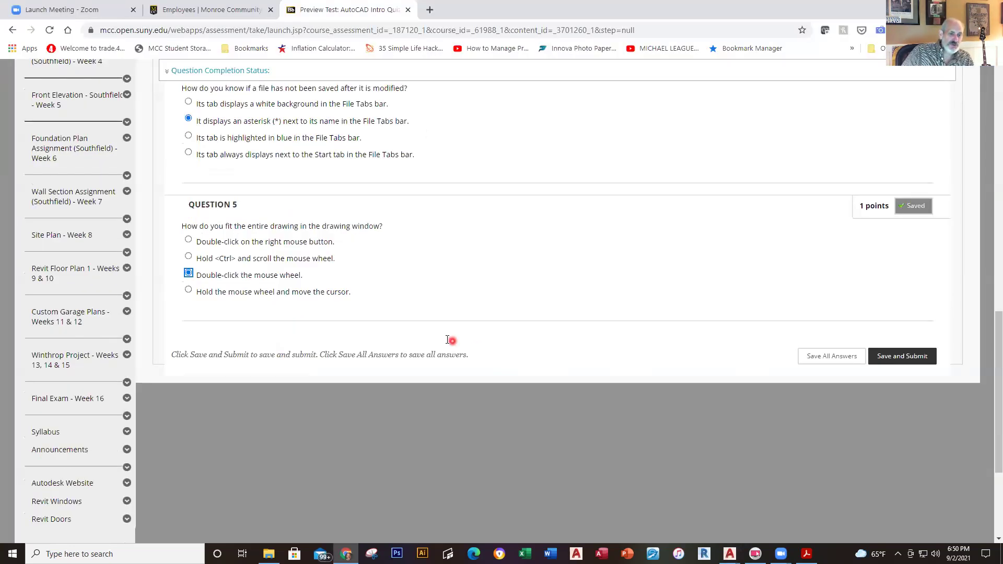
scroll(448, 340, down, 1)
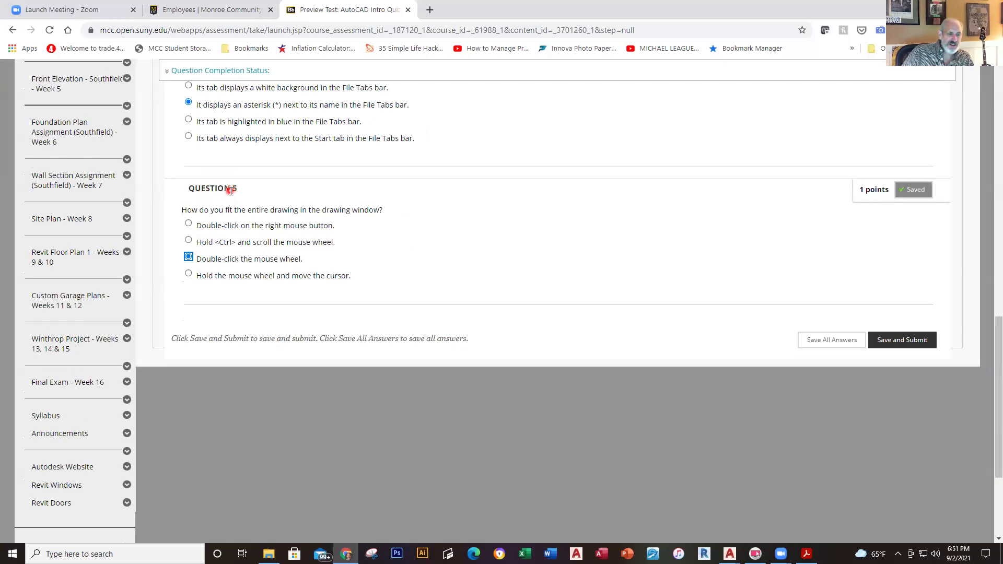
click(912, 342)
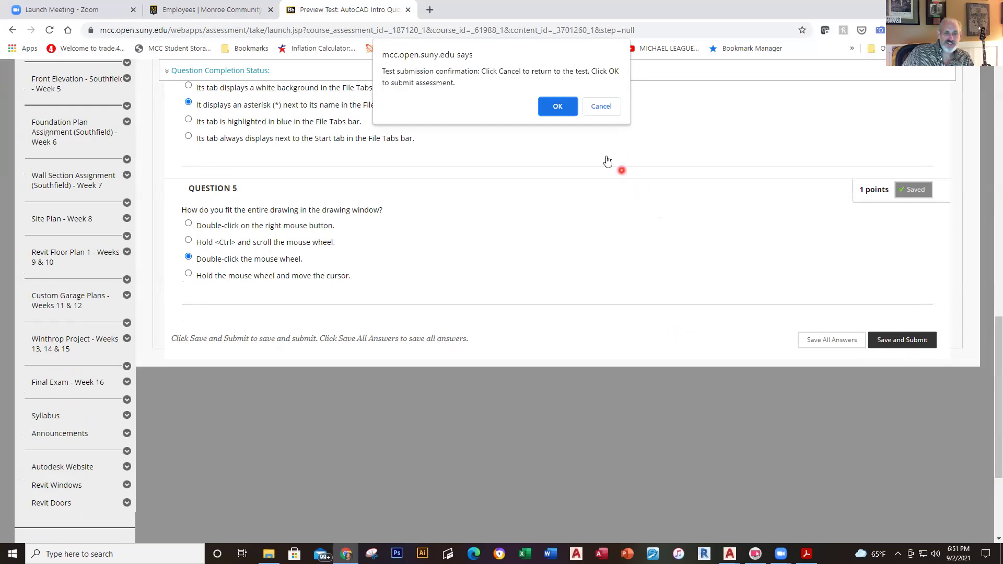
click(563, 108)
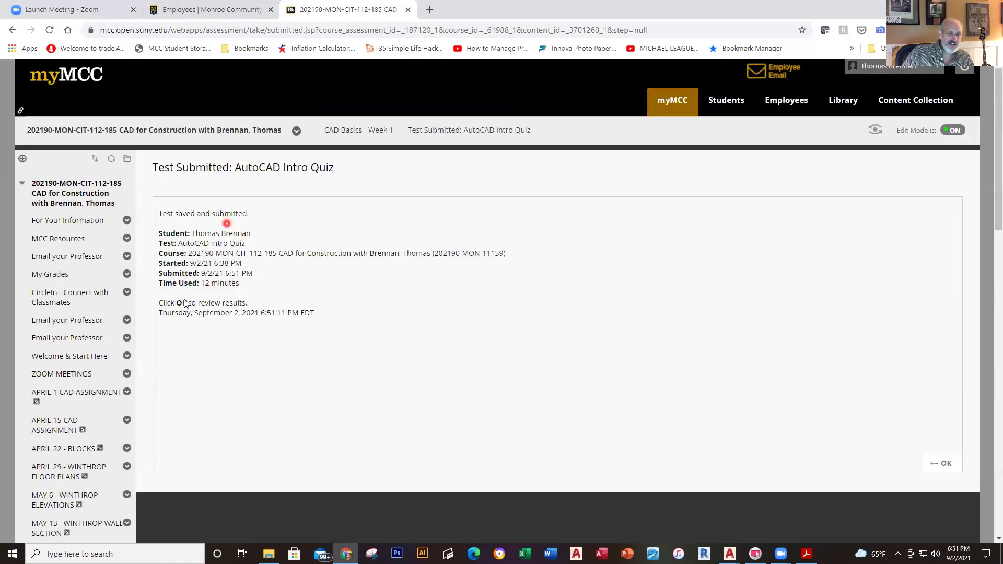
click(942, 465)
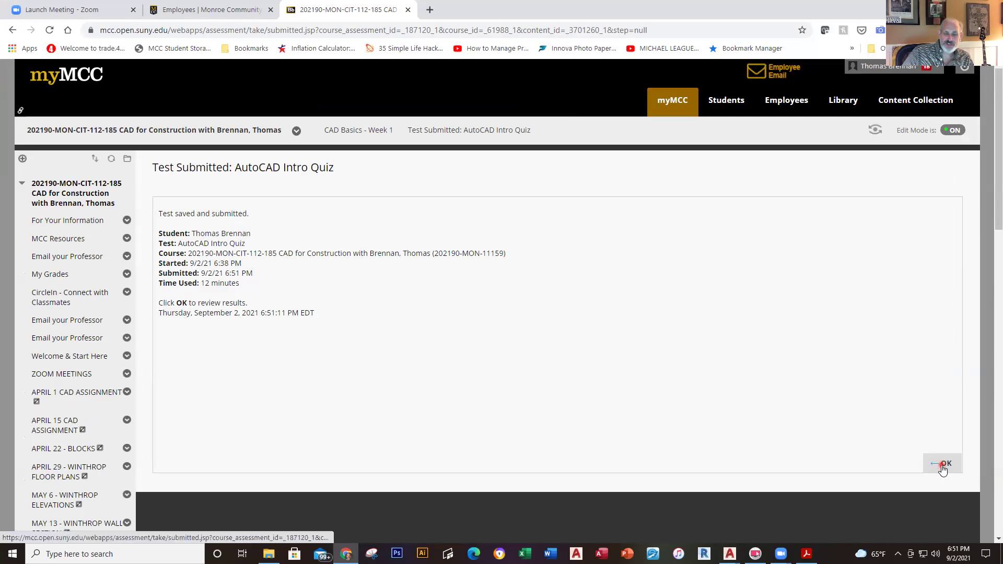
- Review the submitted AutoCAD Intro Quiz, examining the attempt score and the response feedback for questions 1 to 5
scroll(418, 360, down, 1)
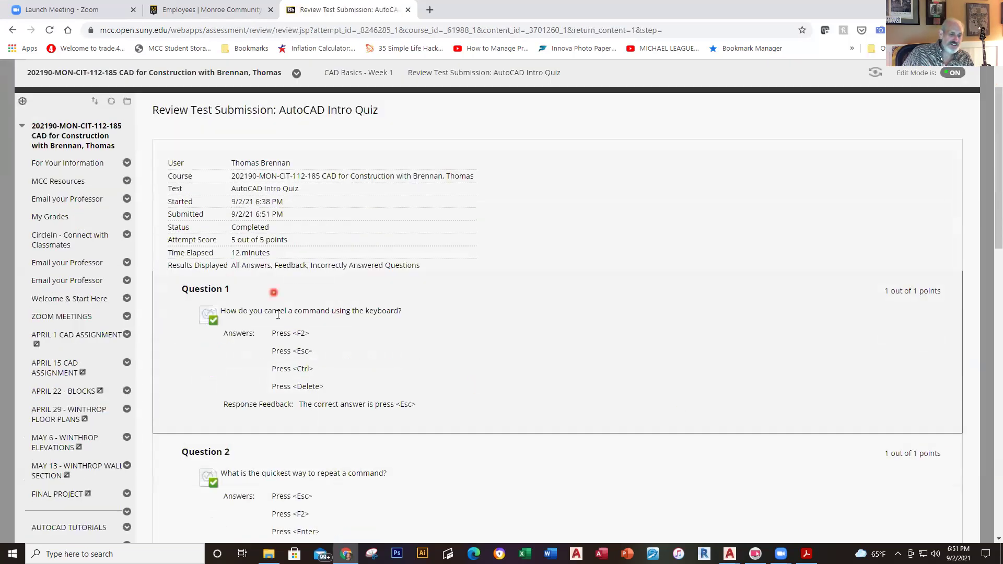
scroll(277, 318, down, 5)
scroll(278, 320, down, 10)
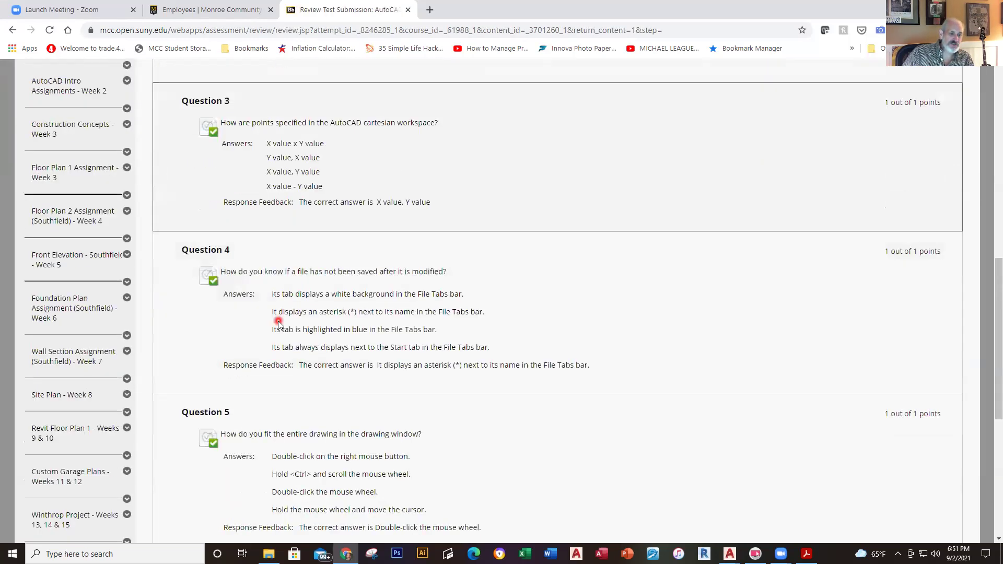
scroll(450, 305, up, 15)
scroll(450, 318, up, 1)
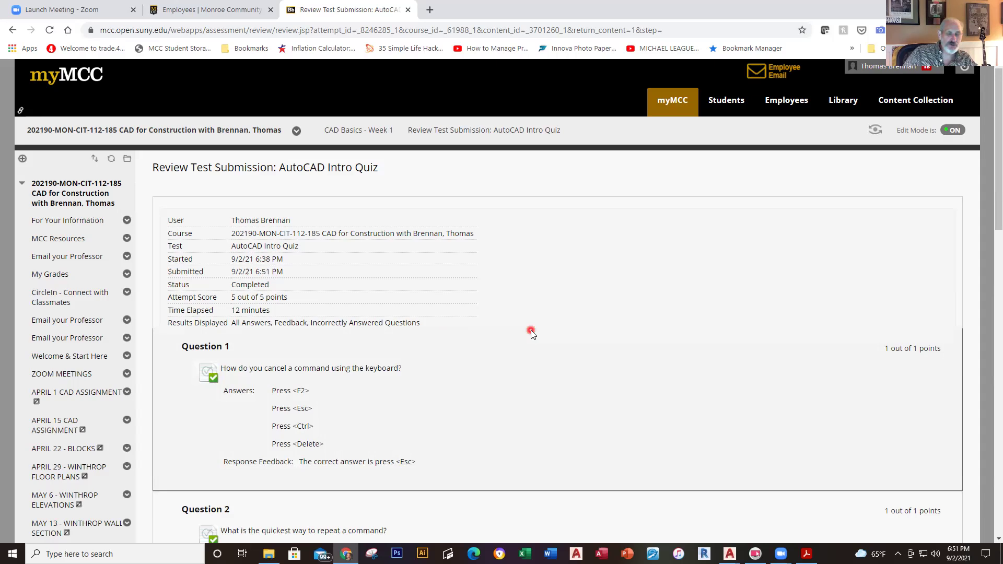
scroll(538, 363, down, 3)
scroll(538, 363, up, 4)
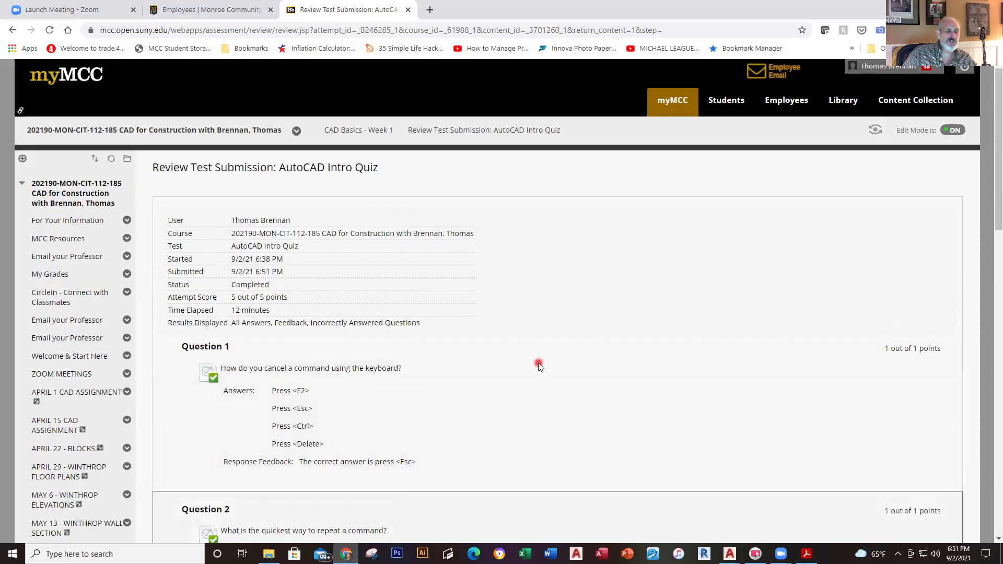
scroll(538, 363, down, 7)
scroll(209, 355, down, 10)
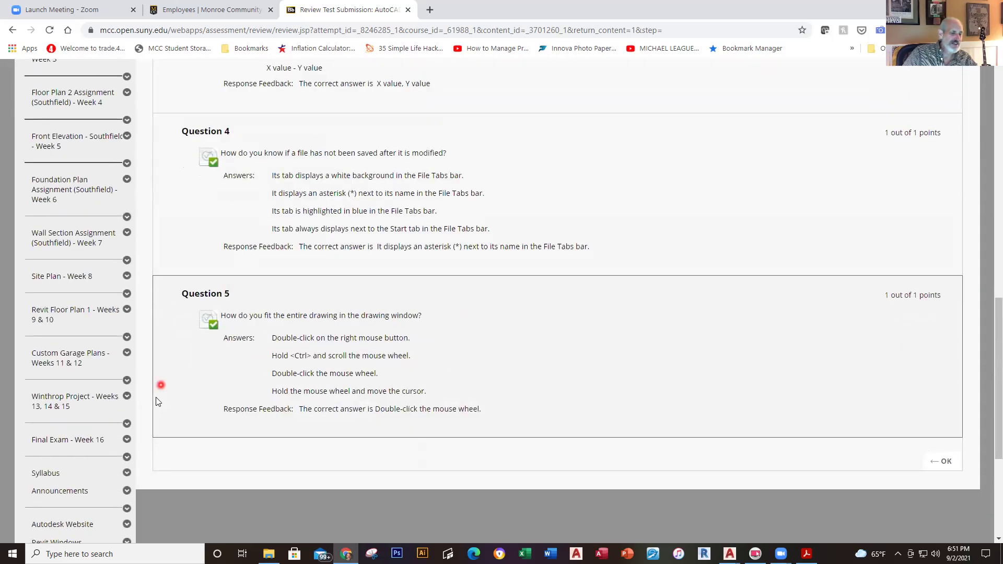
scroll(156, 397, down, 1)
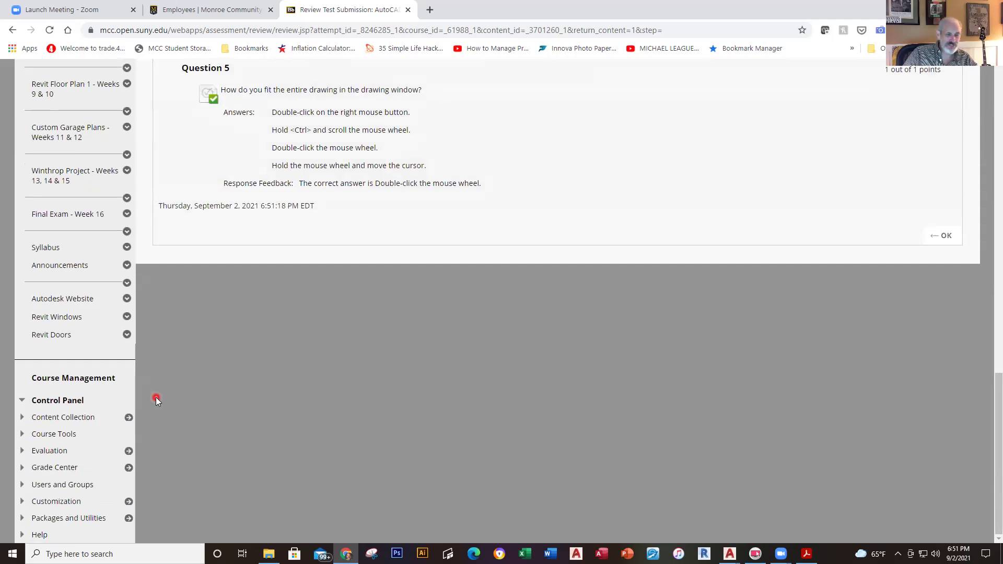
scroll(153, 346, up, 5)
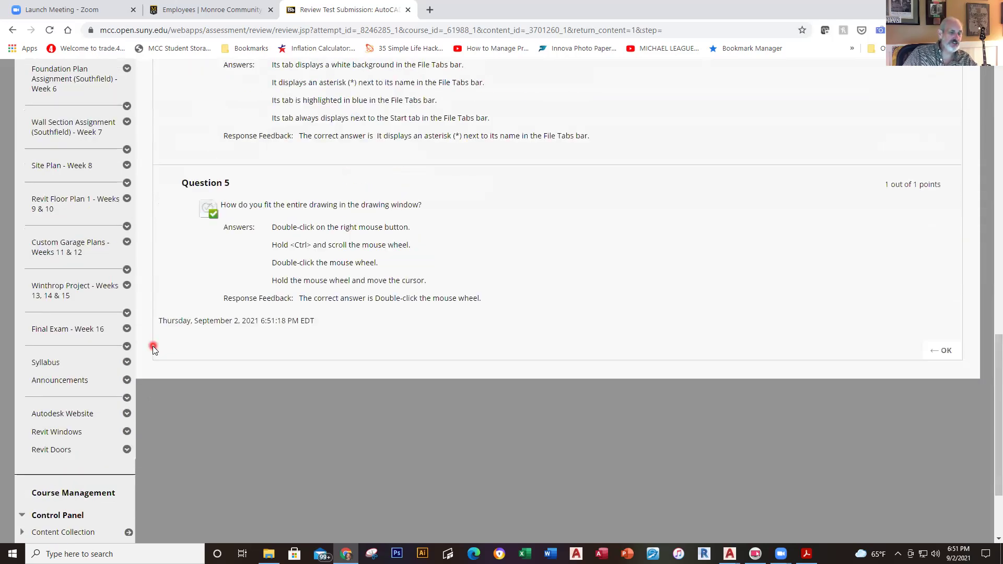
scroll(152, 346, up, 3)
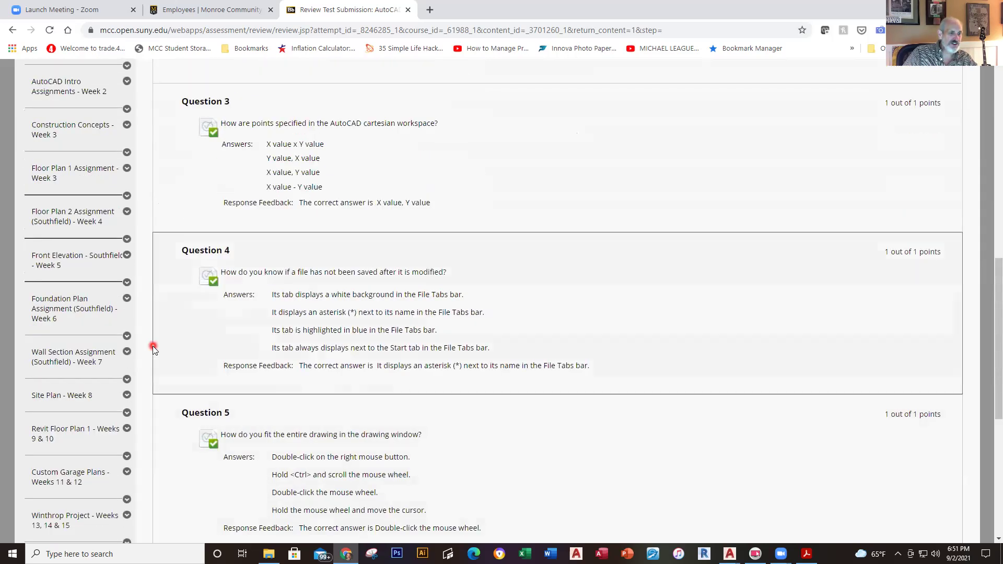
scroll(153, 346, up, 1)
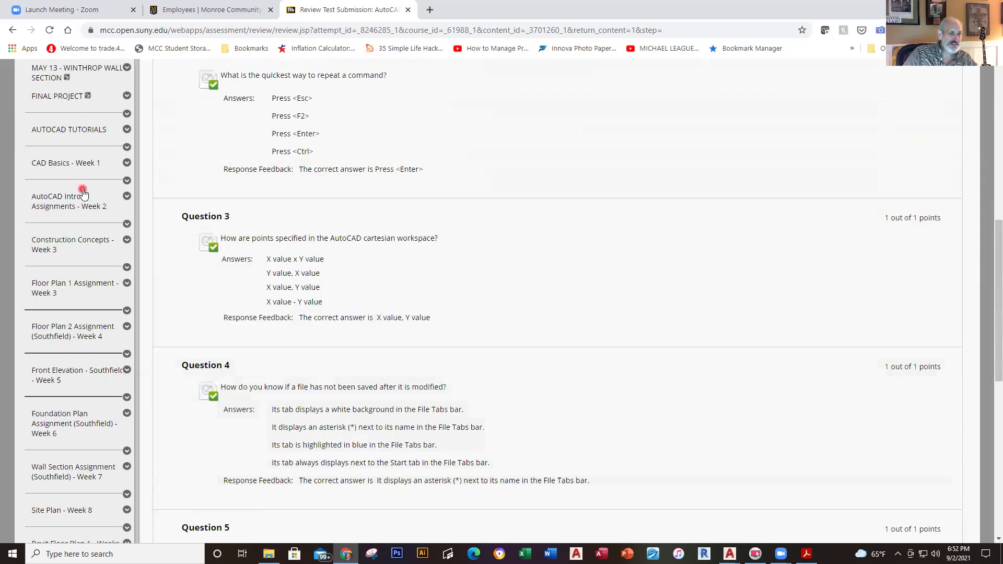
- Begin the Matching Osnap Markers test from the CAD Basics - Week 1 content and bring its first questions into view
click(73, 166)
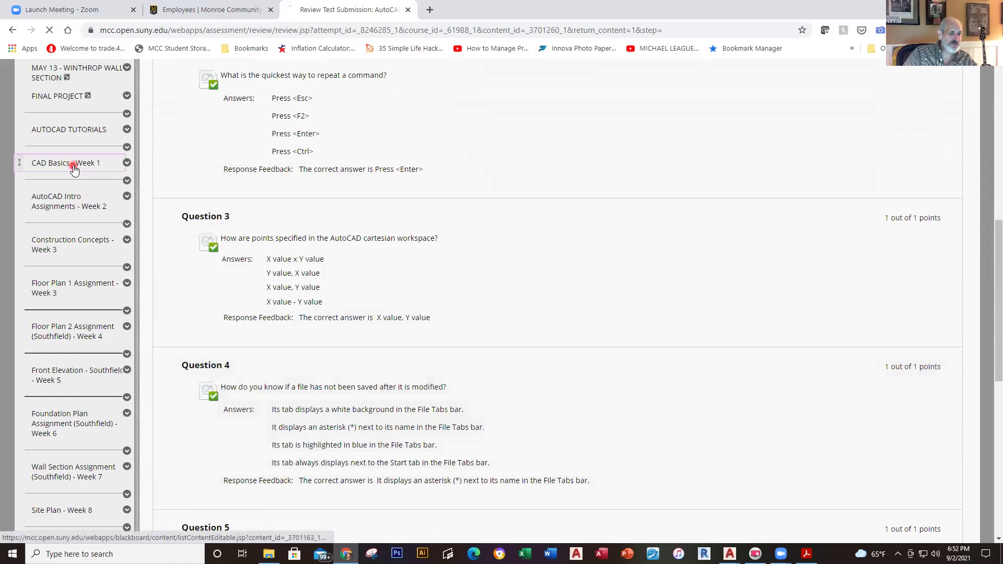
scroll(370, 298, down, 4)
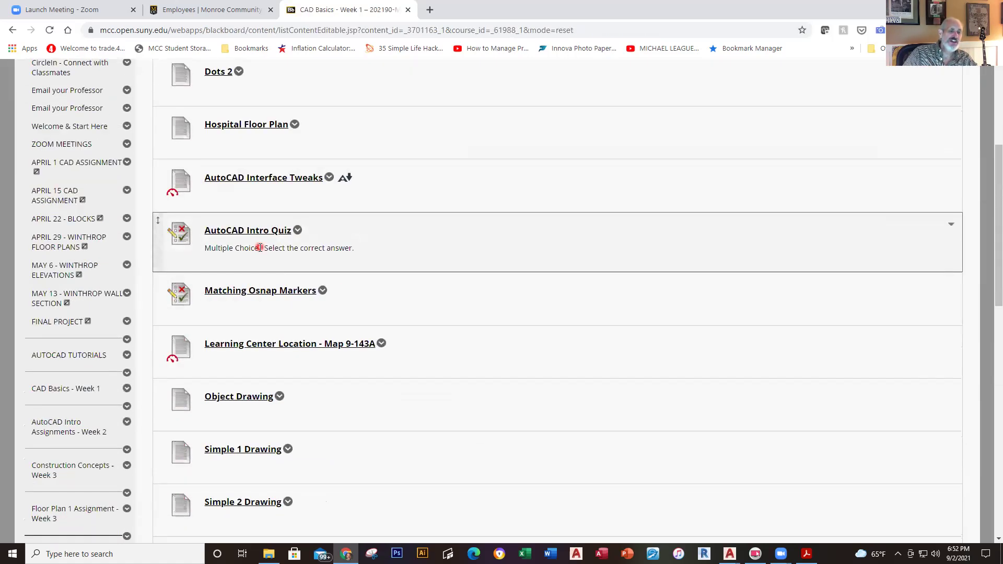
click(262, 292)
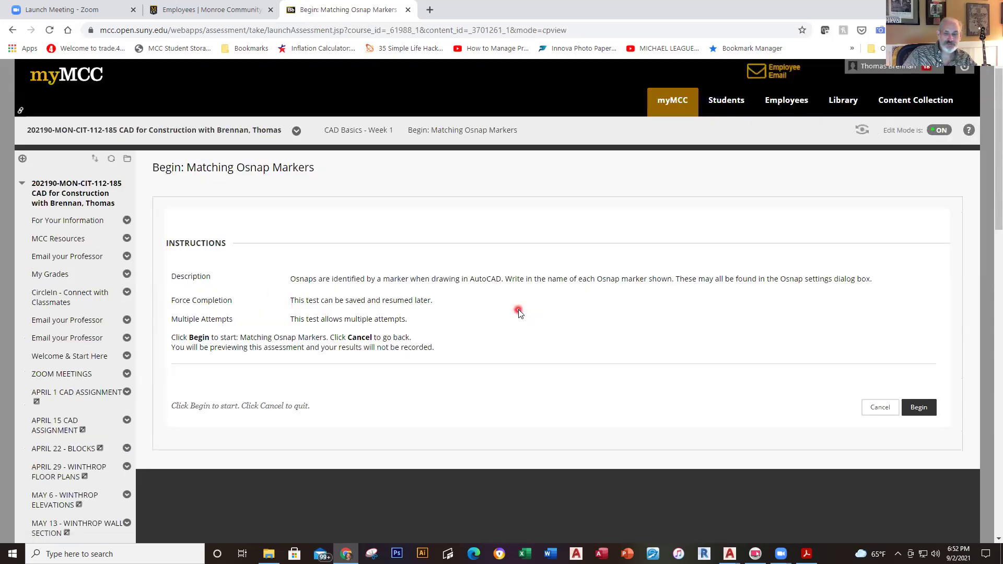
scroll(518, 309, down, 1)
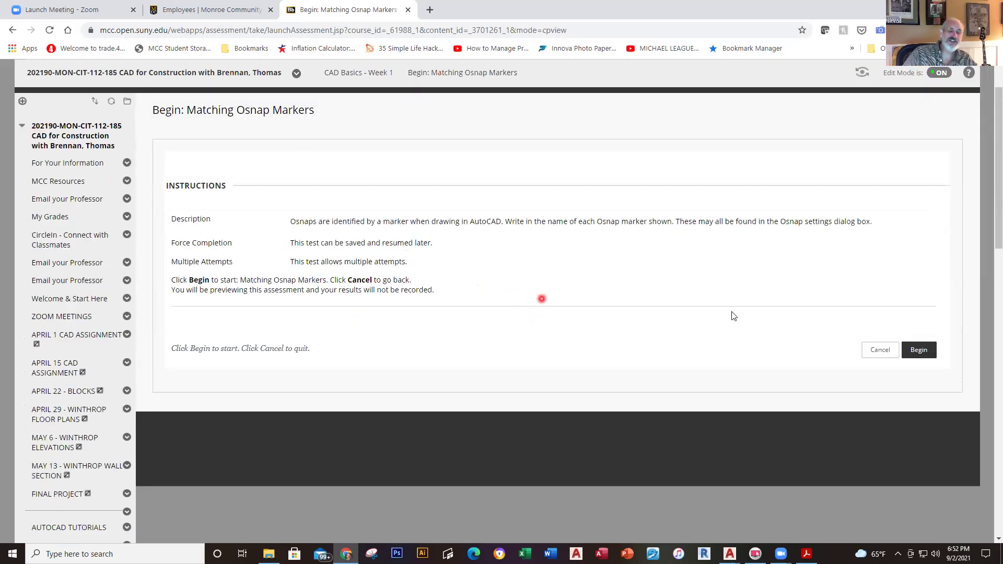
click(919, 352)
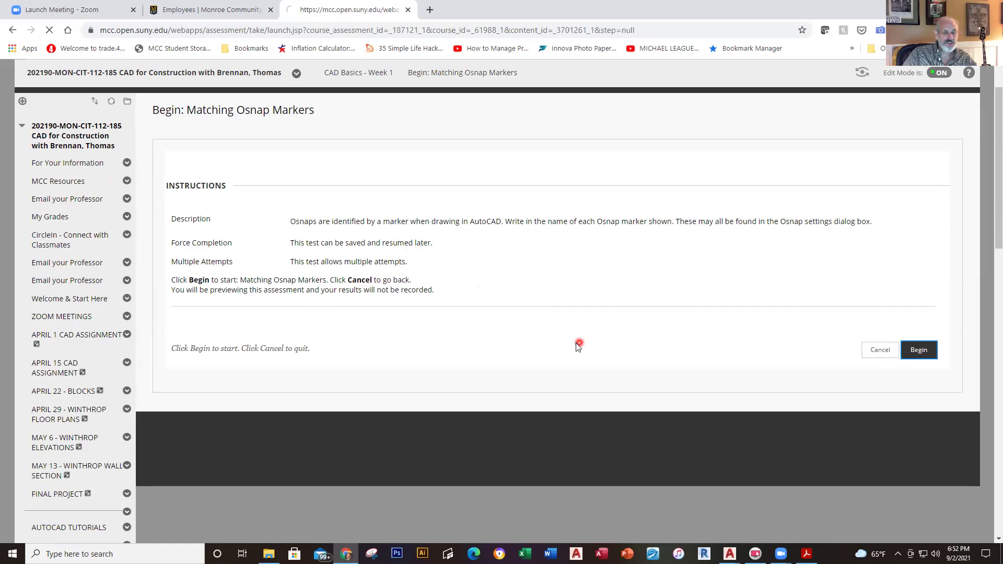
scroll(421, 336, down, 3)
scroll(379, 285, down, 1)
scroll(371, 247, up, 1)
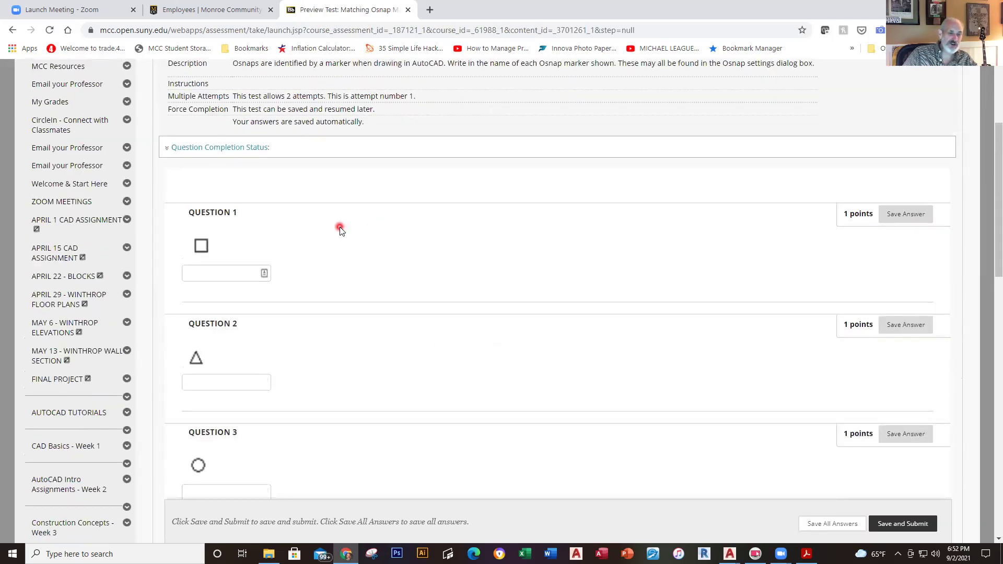
scroll(339, 230, down, 1)
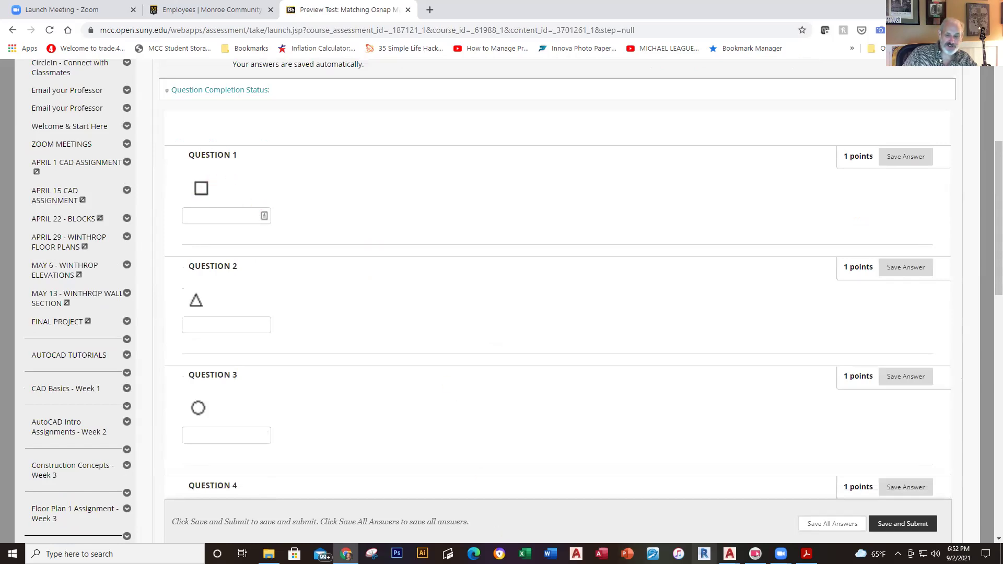
- Switch to the DRAWING C file in AutoCAD and open the Object Snap settings to see the marker symbols
mouse_move(730, 554)
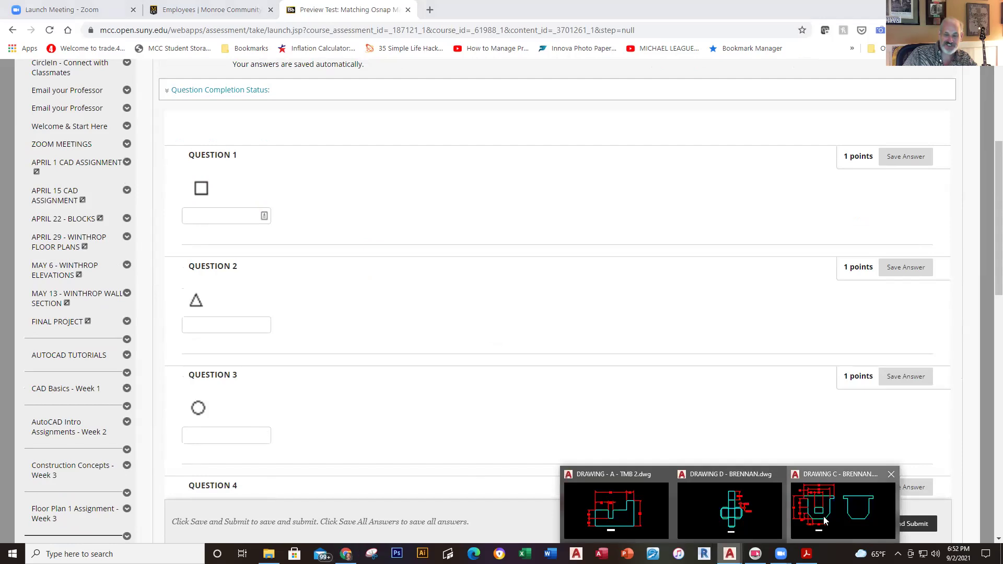
click(822, 510)
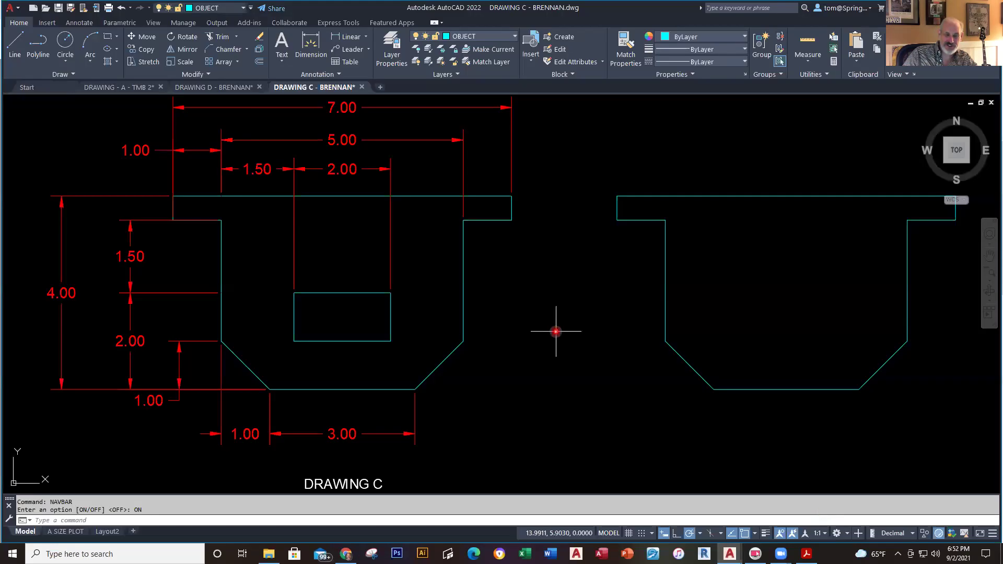
click(755, 534)
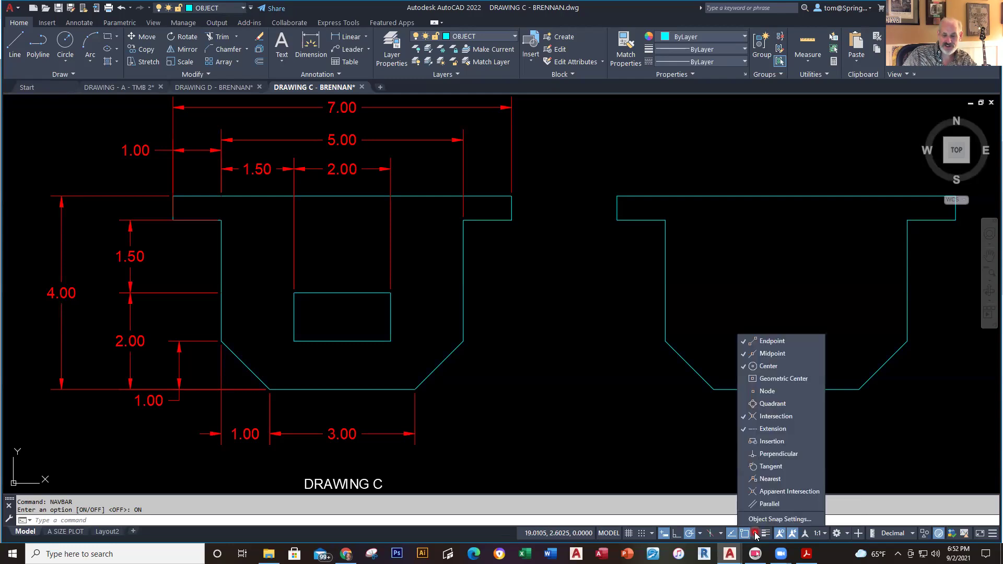
click(783, 520)
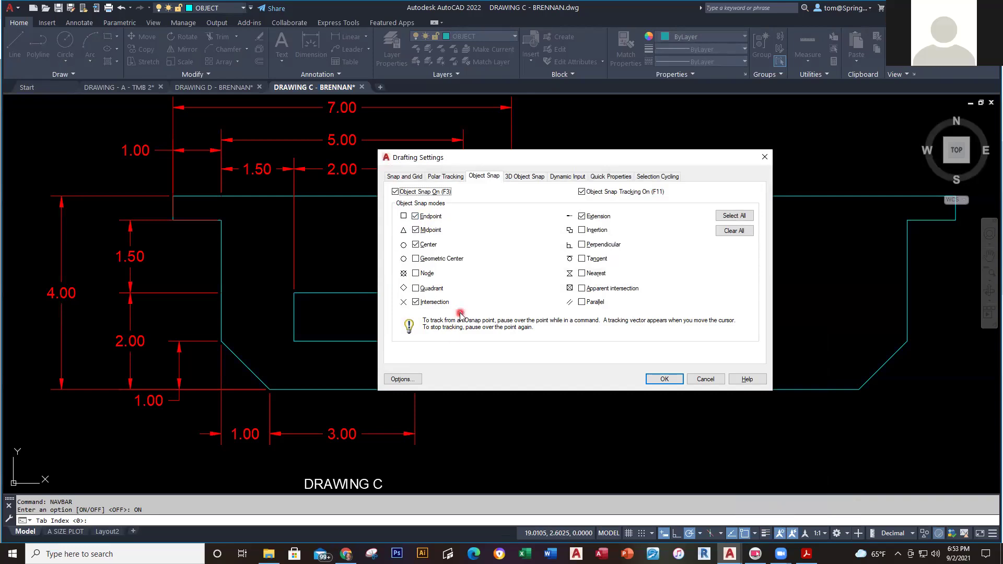
- Return to the test in the browser and answer question 1, the square marker, with ENDPOINT
key(alt+Tab)
key(alt+Tab)
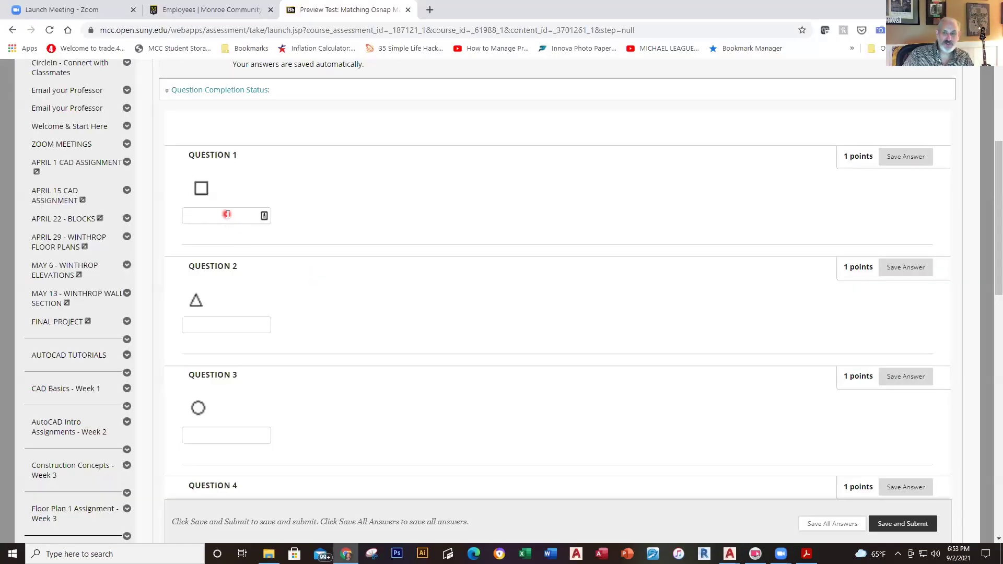
text(ENDPOINT)
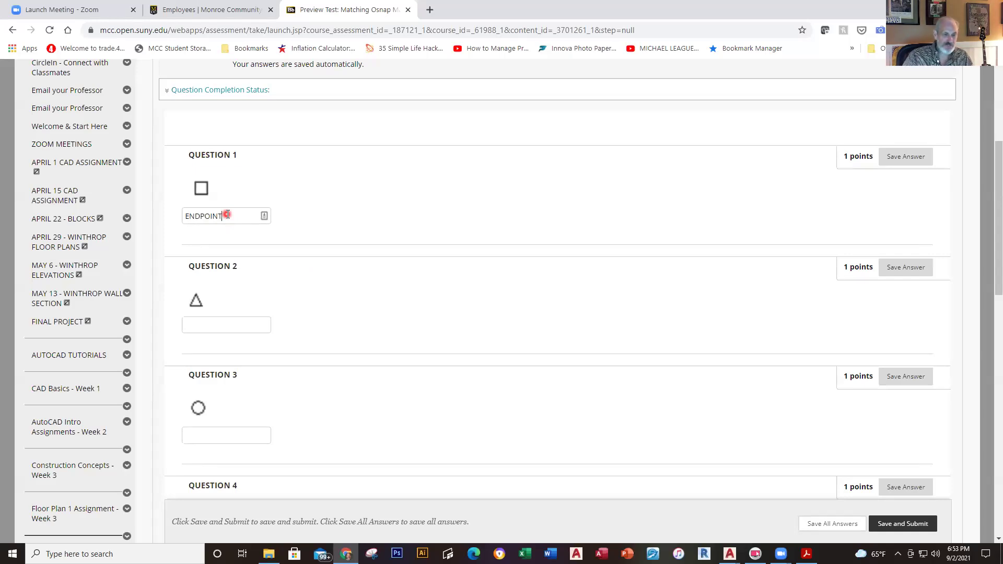
click(334, 313)
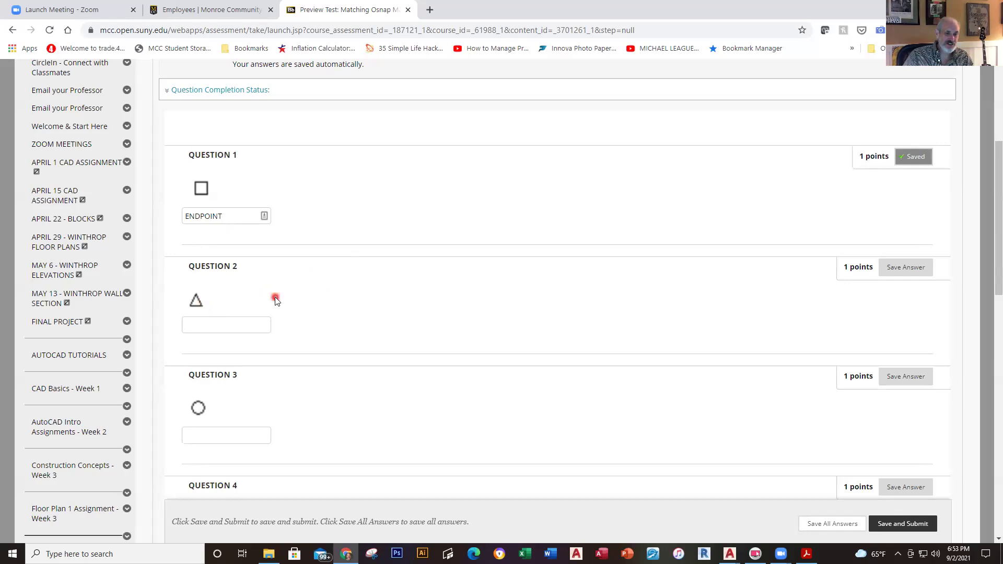
- Check the triangle marker against AutoCAD's Object Snap settings and answer question 2 in the browser with MIDPOINT
key(alt+Tab)
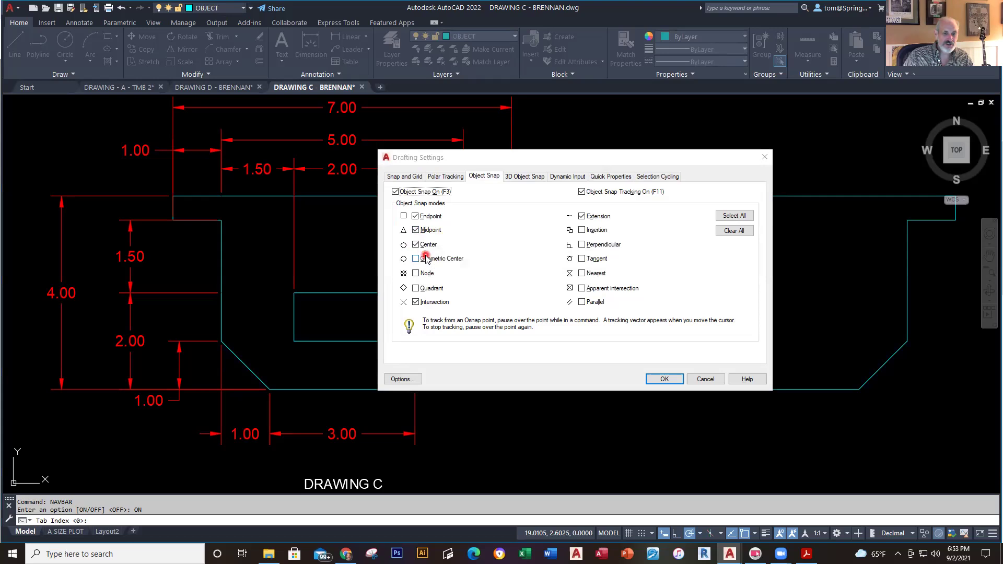
key(alt+Tab)
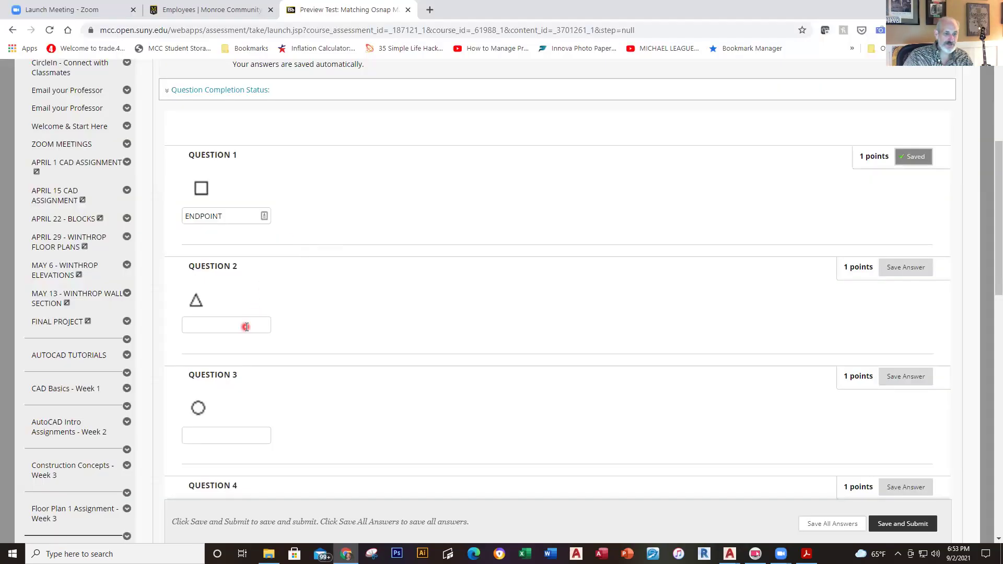
click(247, 329)
text(MID)
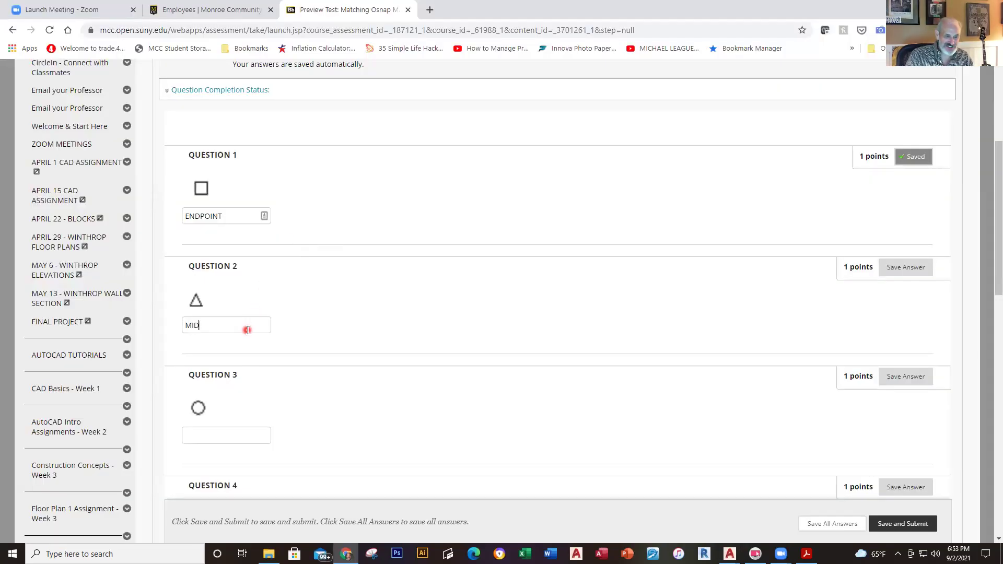
text(POINT)
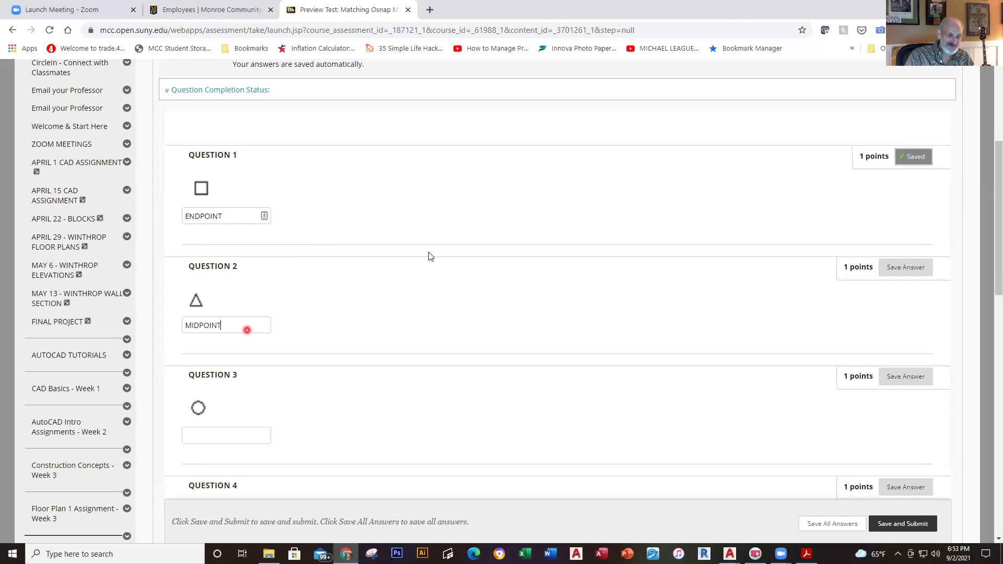
- Check the circle marker against AutoCAD's Object Snap settings and answer question 3 in the browser test with CENTER
key(alt+Tab)
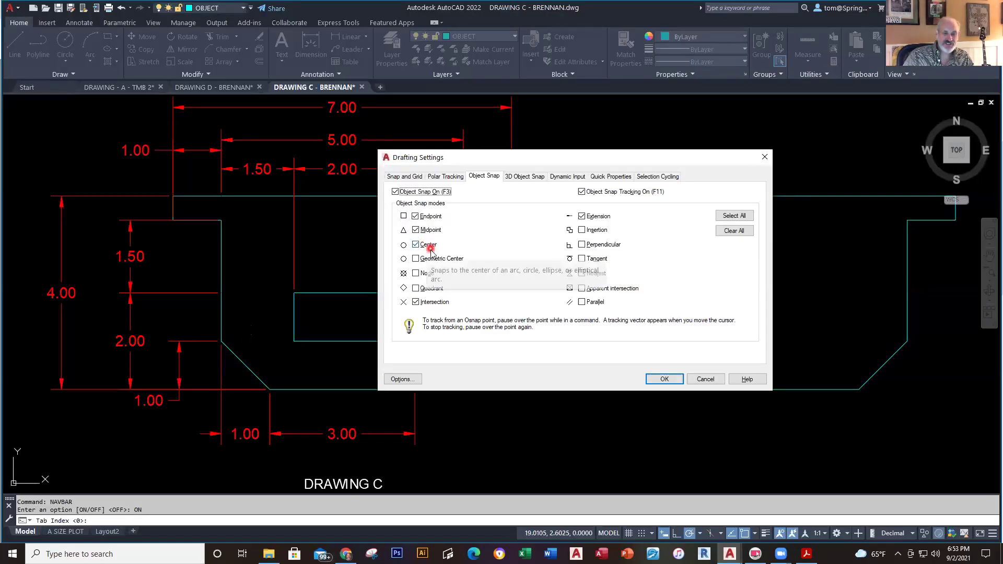
key(alt+Tab)
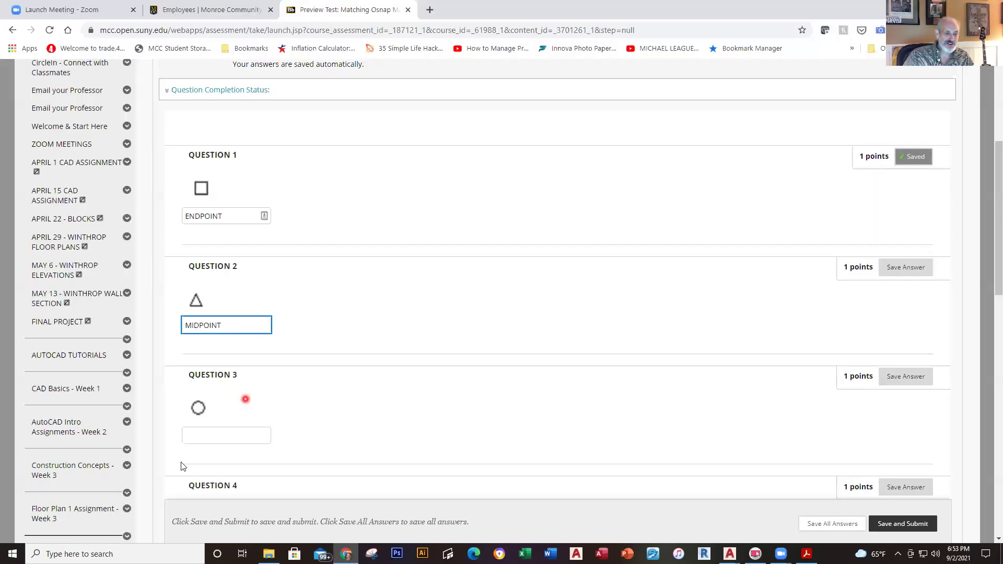
click(232, 434)
text(CENTER)
- Look up the crossed-circle marker in AutoCAD's Object Snap settings and answer question 4 in the browser with NODE
scroll(366, 359, down, 4)
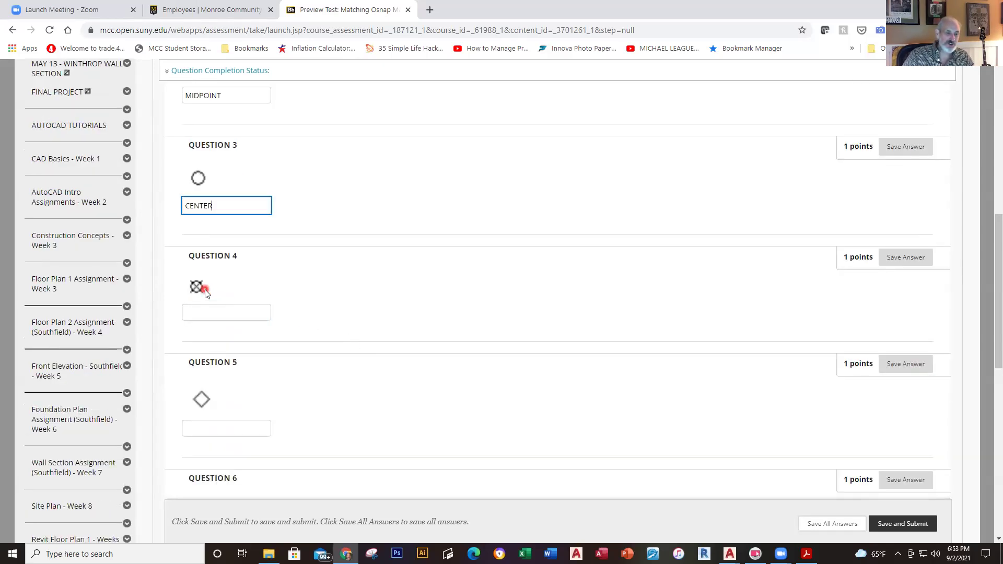
key(alt+Tab)
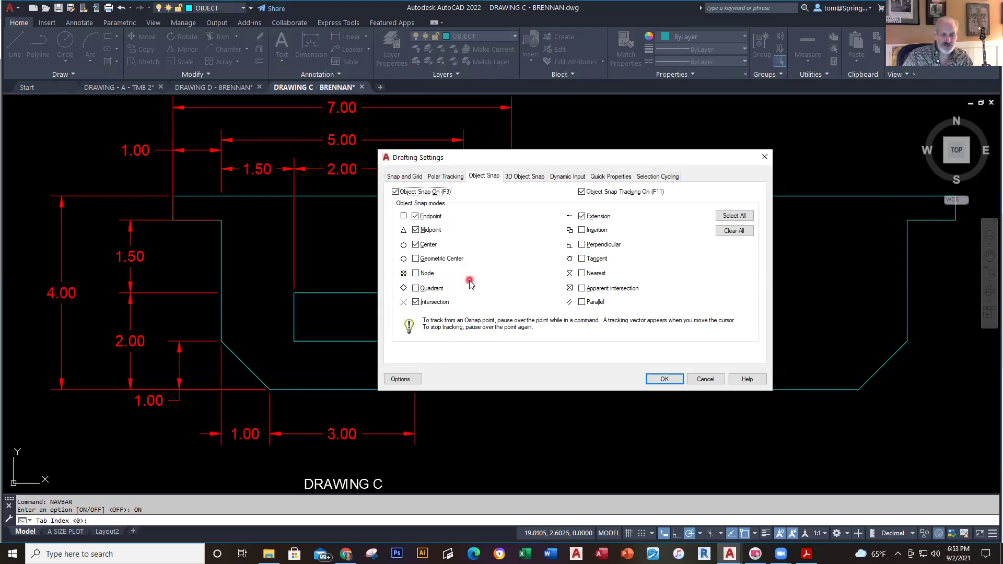
key(alt+Tab)
key(alt+Tab)
click(215, 310)
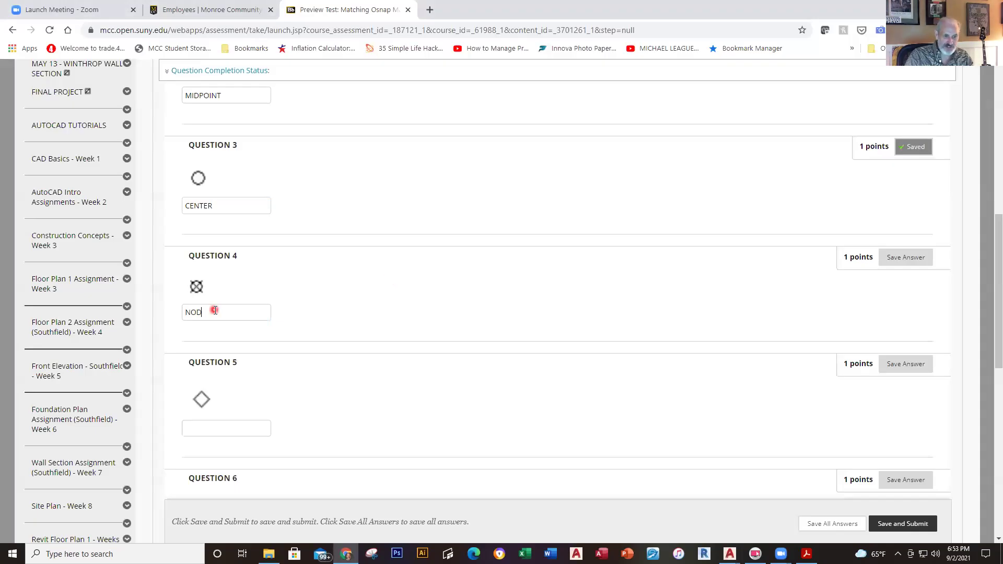
- Find the diamond marker in AutoCAD's Object Snap settings and answer question 5 in the browser with QUADRANT
click(213, 429)
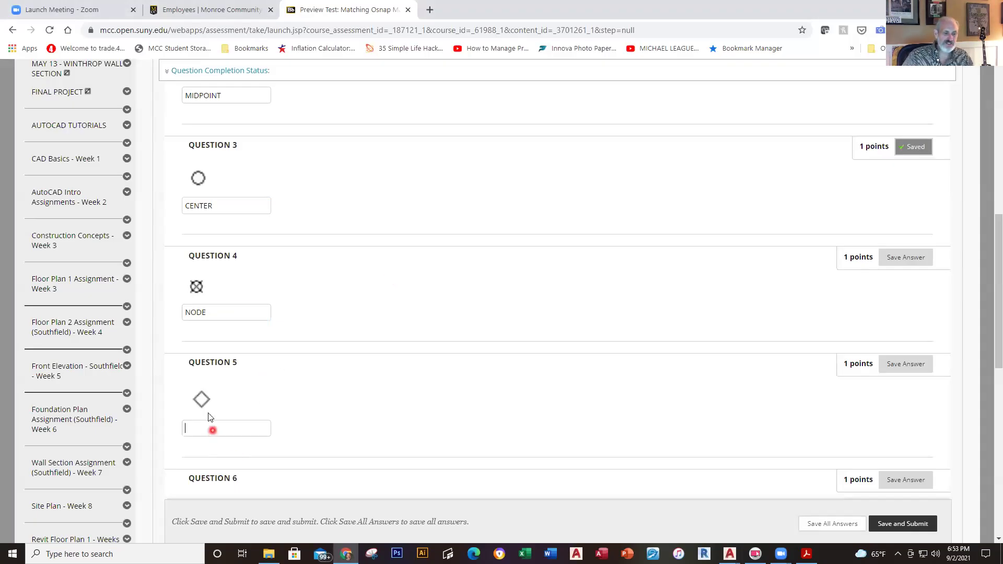
key(alt+Tab)
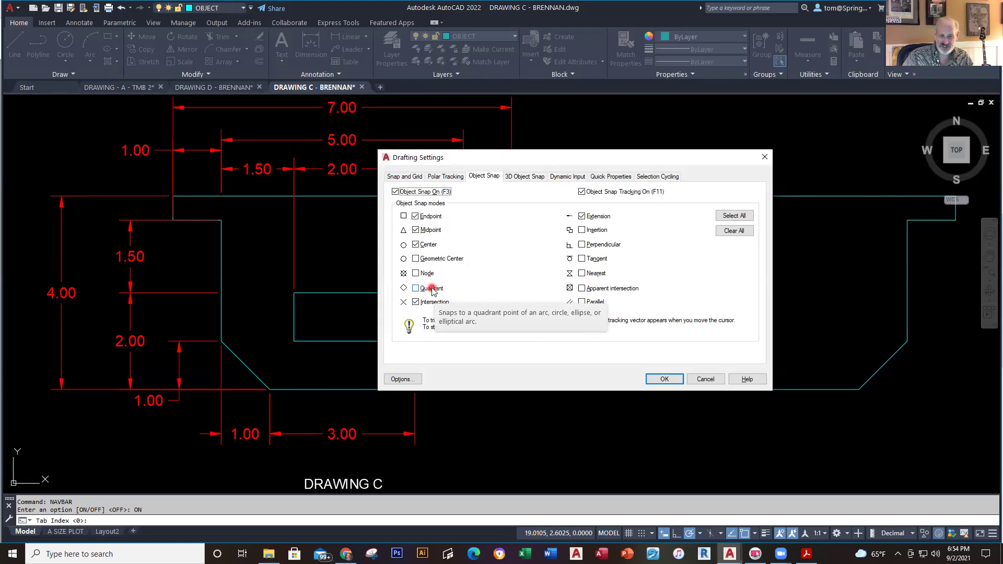
key(alt+Tab)
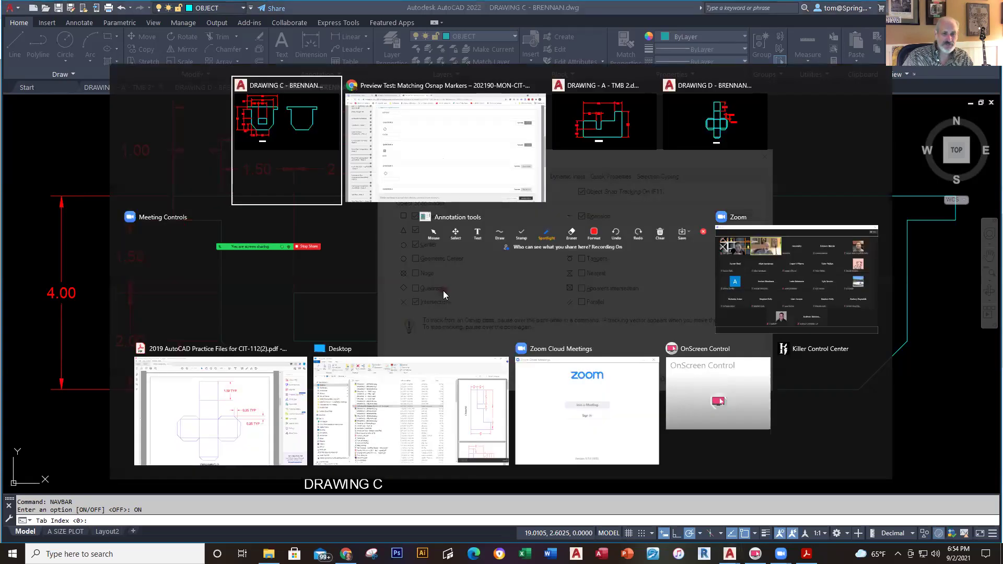
click(233, 431)
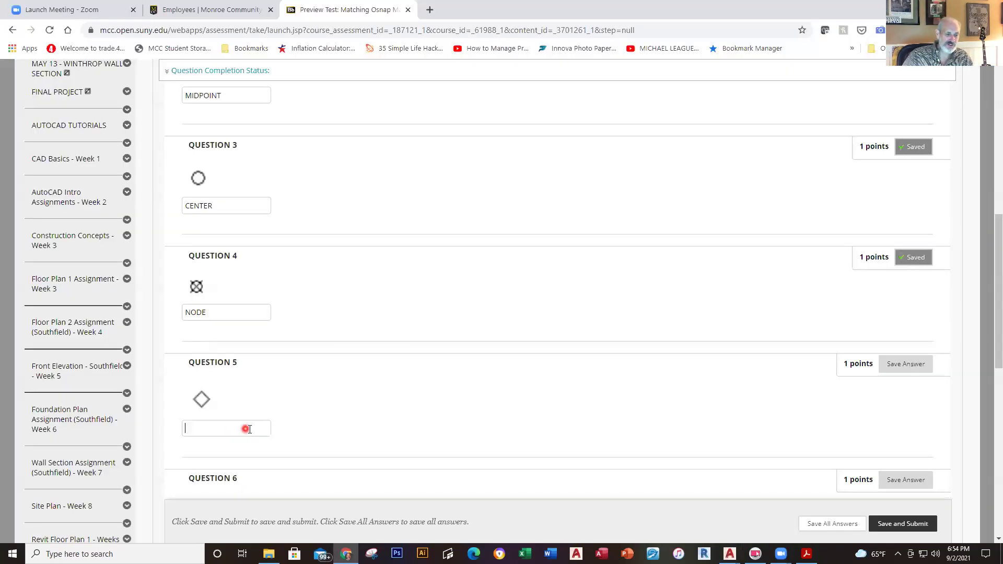
text(QUADRANT)
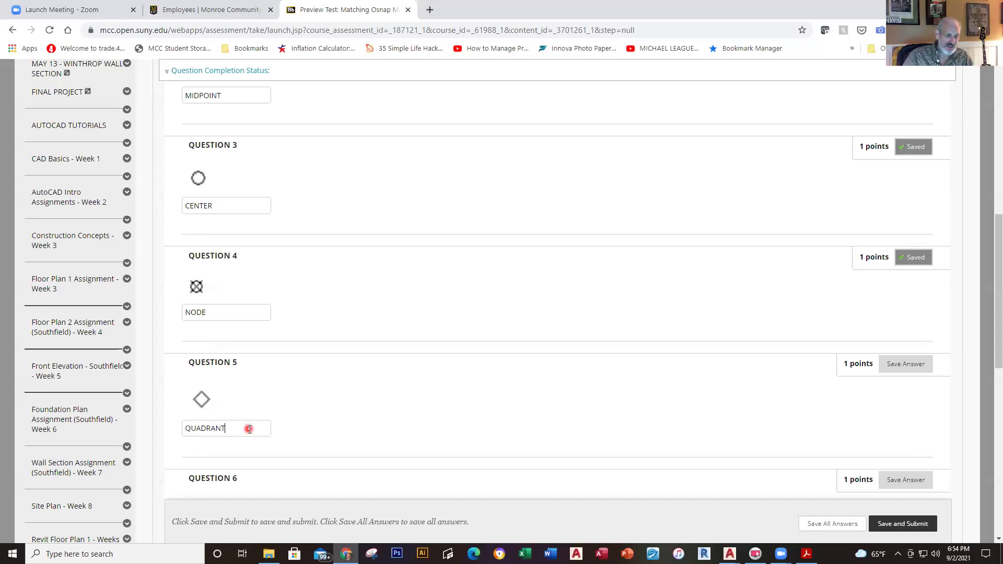
- Match the X marker with AutoCAD's Object Snap settings and answer question 6 in the browser with INTERSECTION
scroll(367, 350, down, 4)
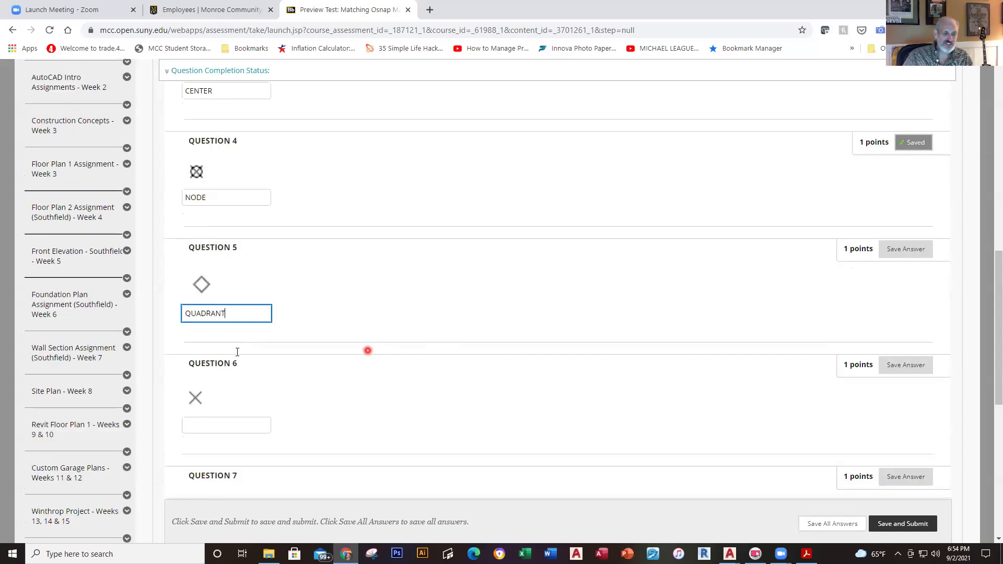
key(alt+Tab)
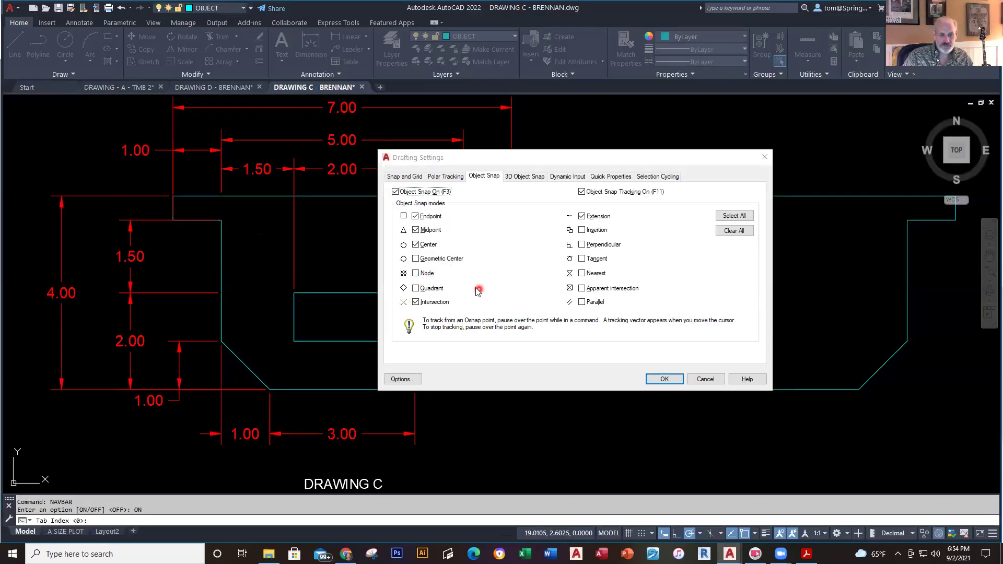
key(alt+Tab)
click(240, 310)
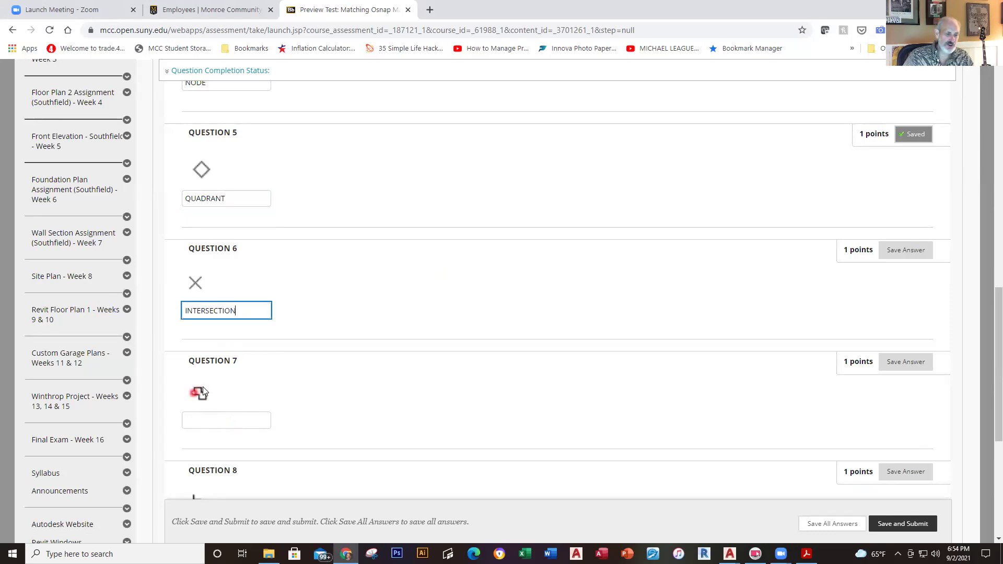
- Look up the overlapping-squares marker in AutoCAD's Object Snap settings and answer question 7 in the browser with INSERTION
key(alt+Tab)
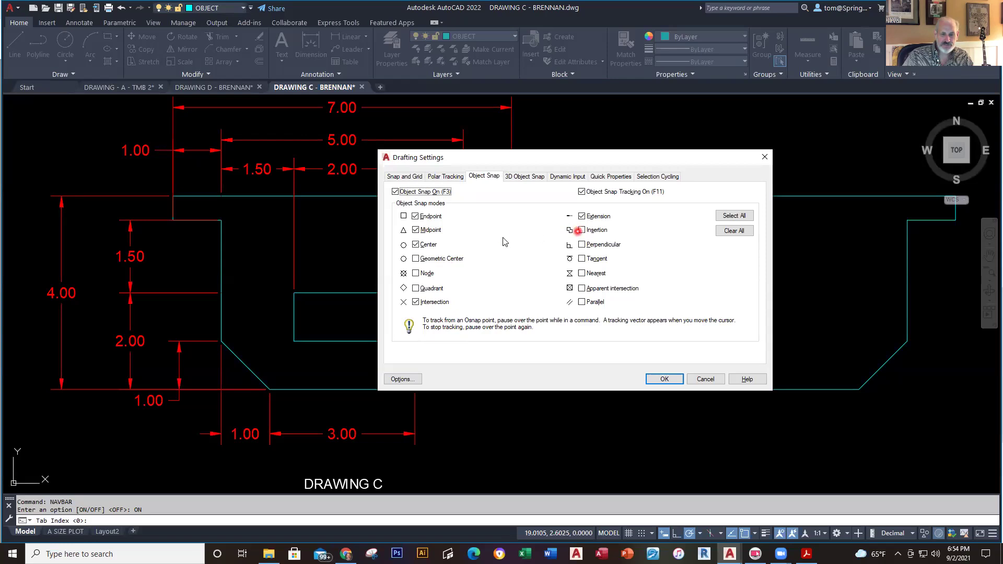
key(alt+Tab)
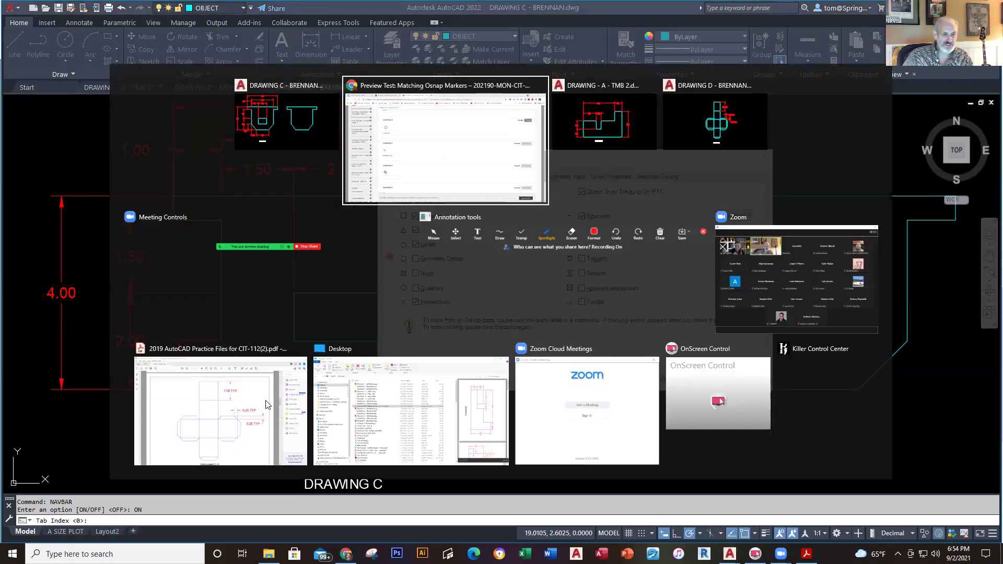
click(233, 420)
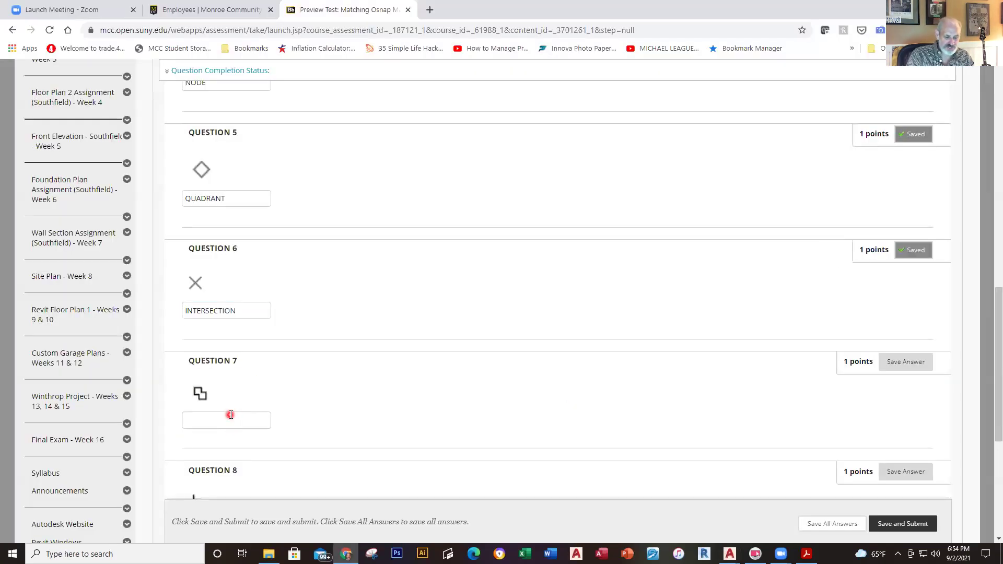
text(INSERTIO)
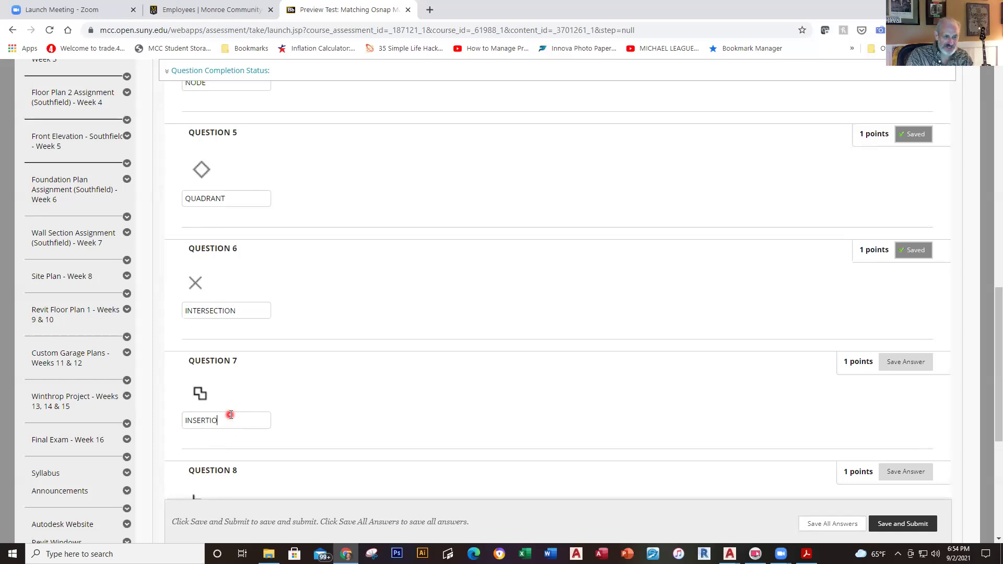
- Identify the right-angle marker in AutoCAD's Object Snap settings and answer question 8 in the browser with PERPENDICULAR
scroll(238, 335, down, 4)
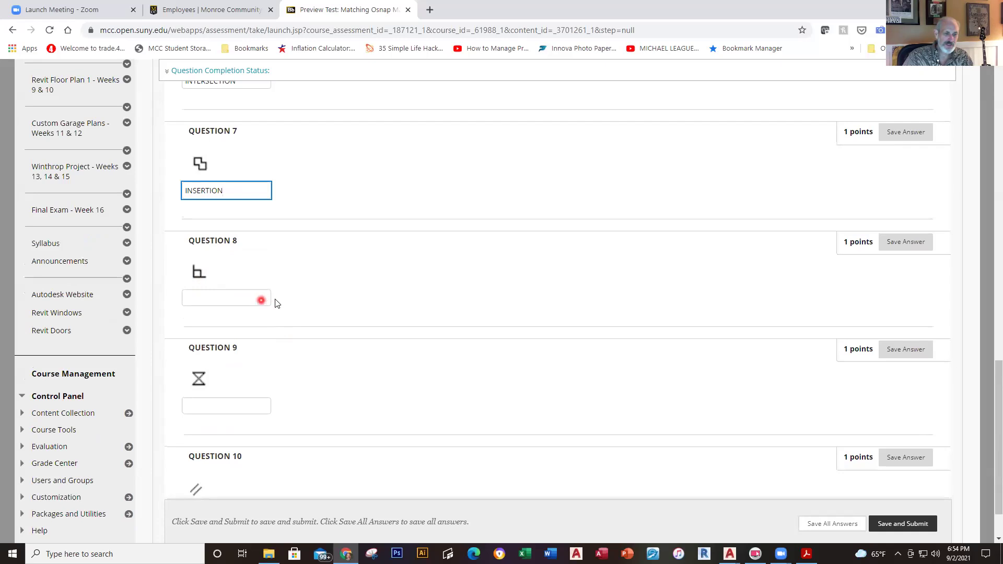
key(alt+Tab)
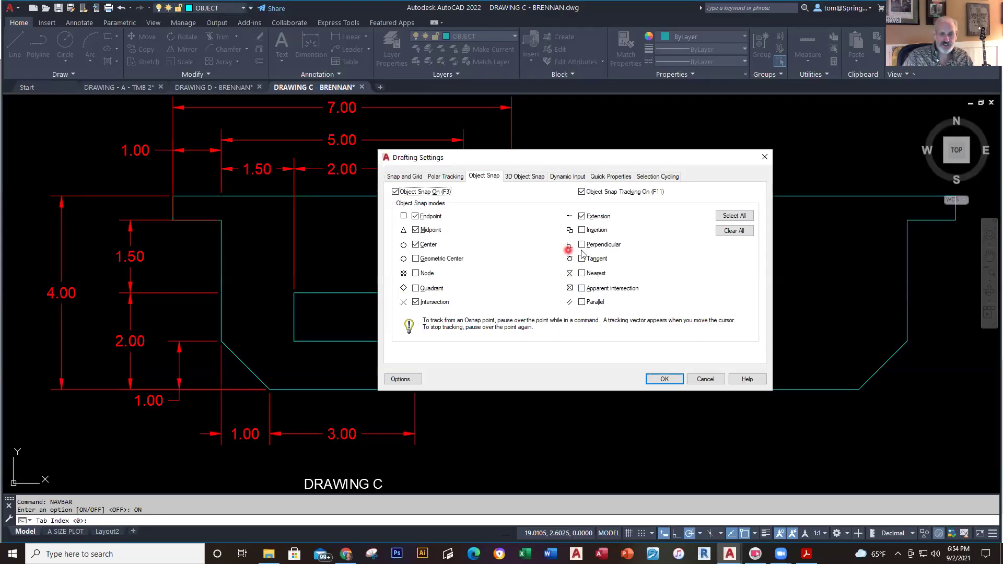
key(alt+Tab)
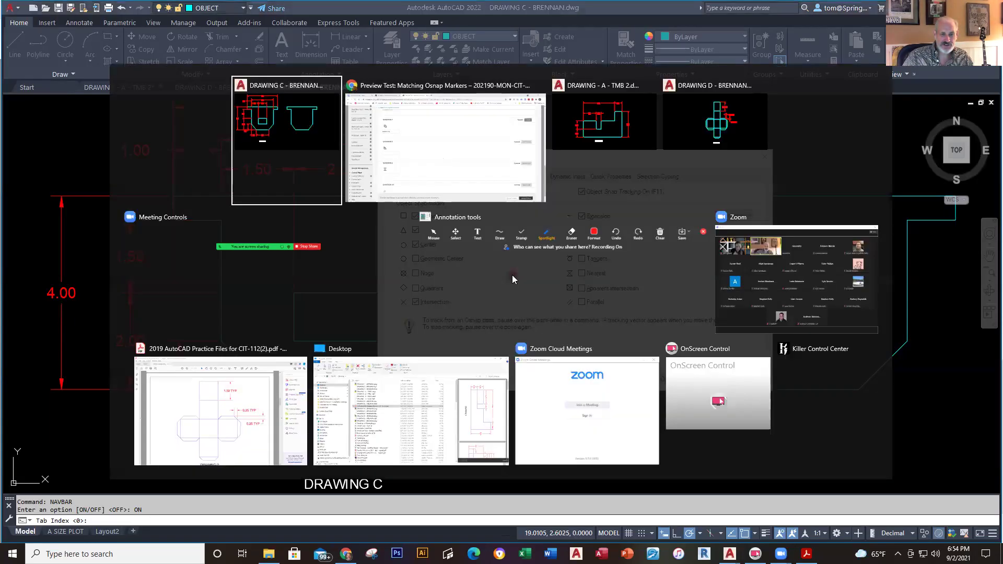
click(237, 403)
click(224, 294)
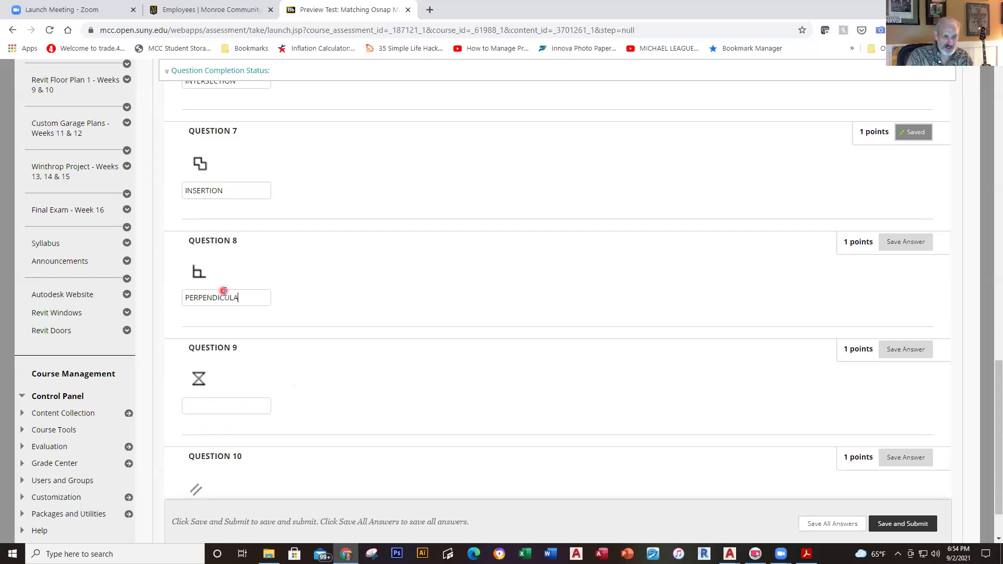
- Check the hourglass marker against AutoCAD's Object Snap settings and answer question 9 in the browser with NEAREST
key(alt+Tab)
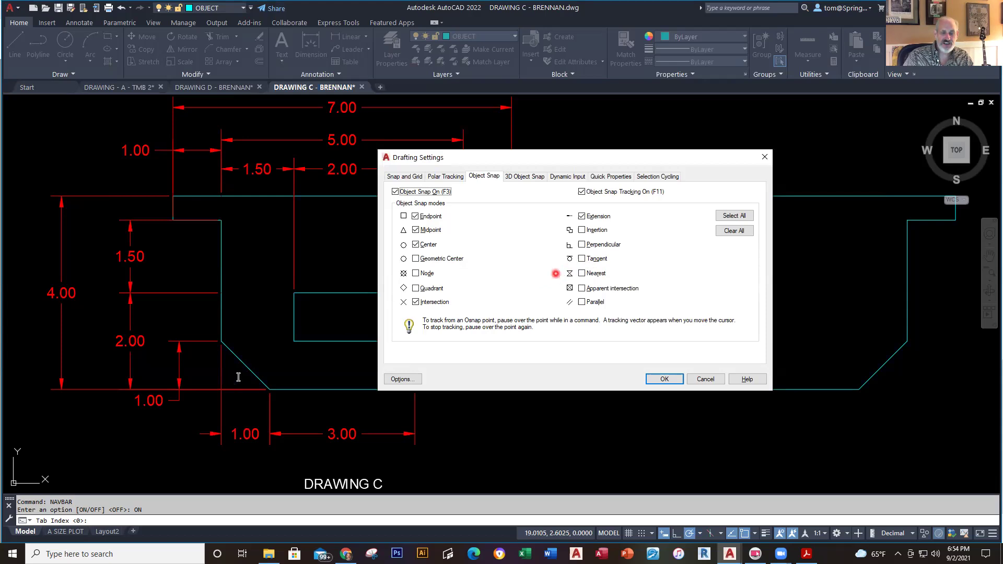
key(alt+Tab)
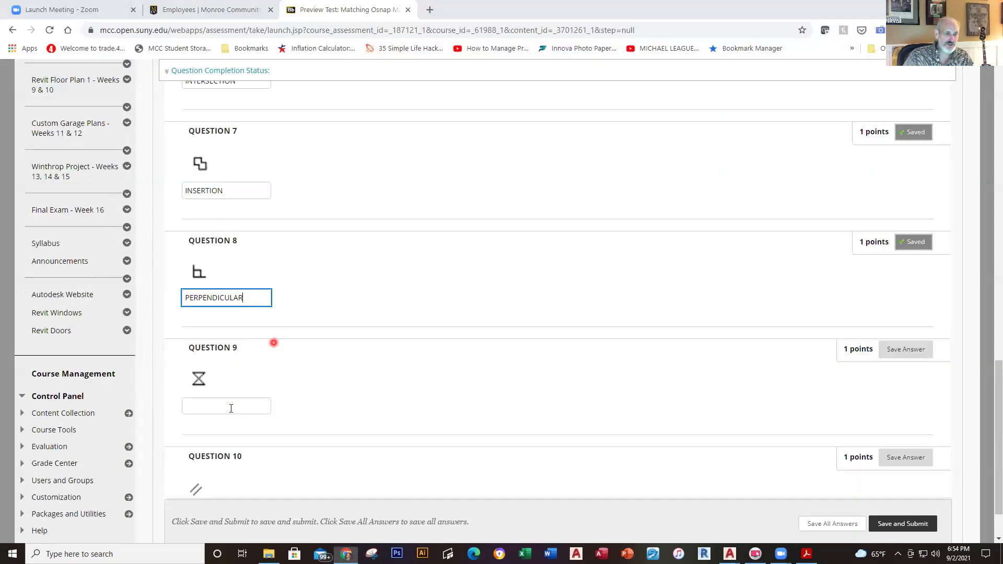
click(235, 404)
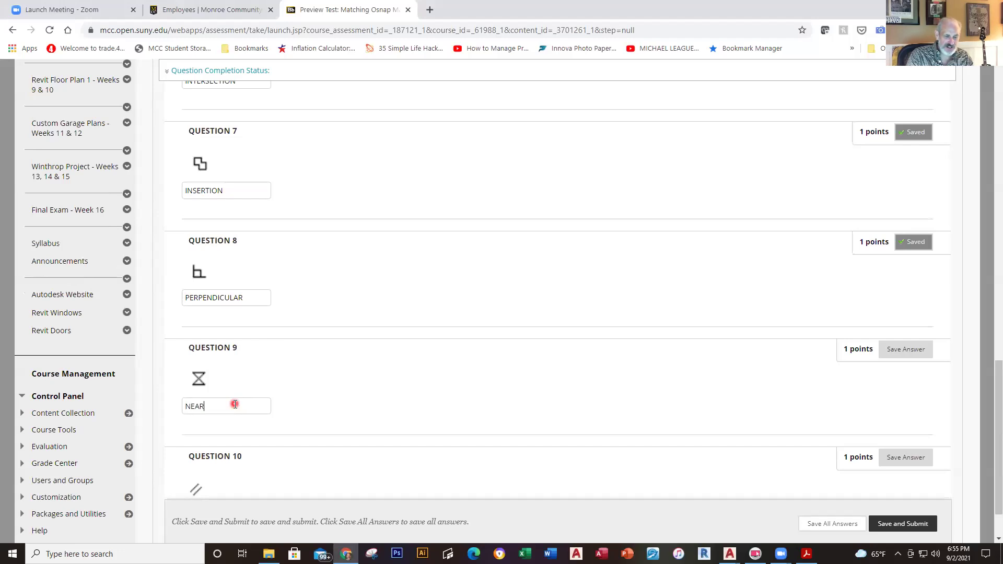
- Compare the double-slash marker with AutoCAD's Object Snap settings and answer question 10 in the browser with PARALLEL
scroll(295, 408, down, 1)
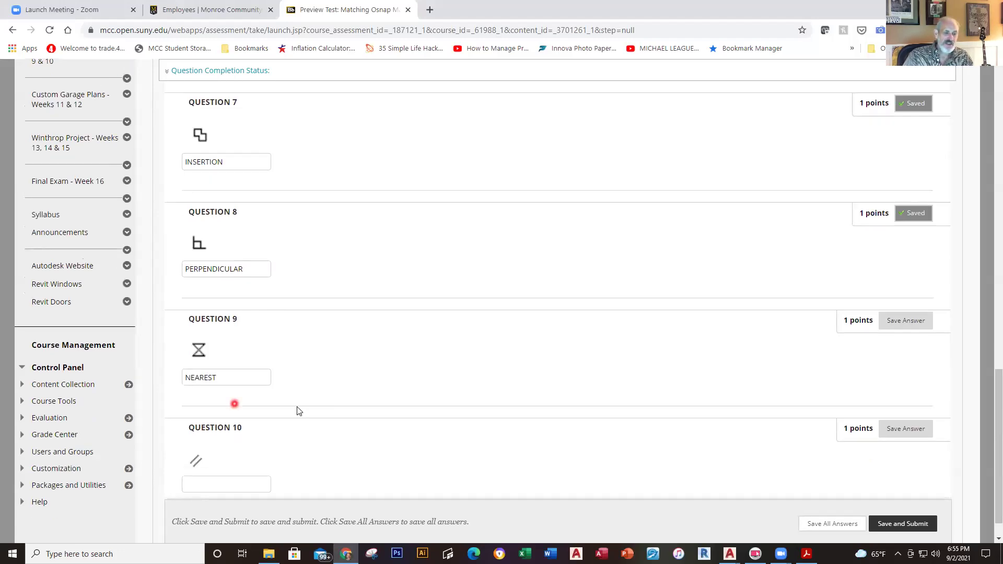
key(alt+Tab)
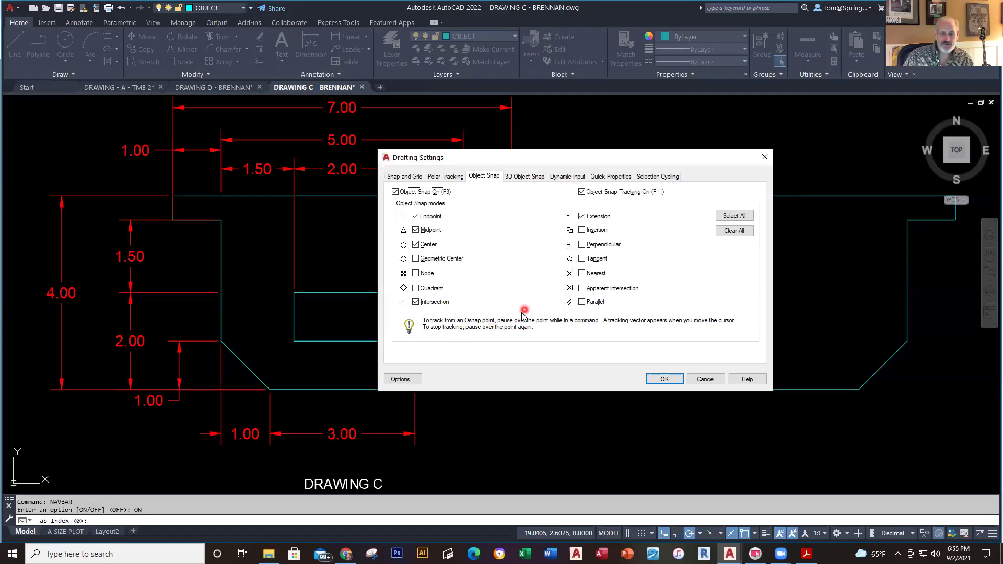
key(alt+Tab)
key(Tab)
click(241, 454)
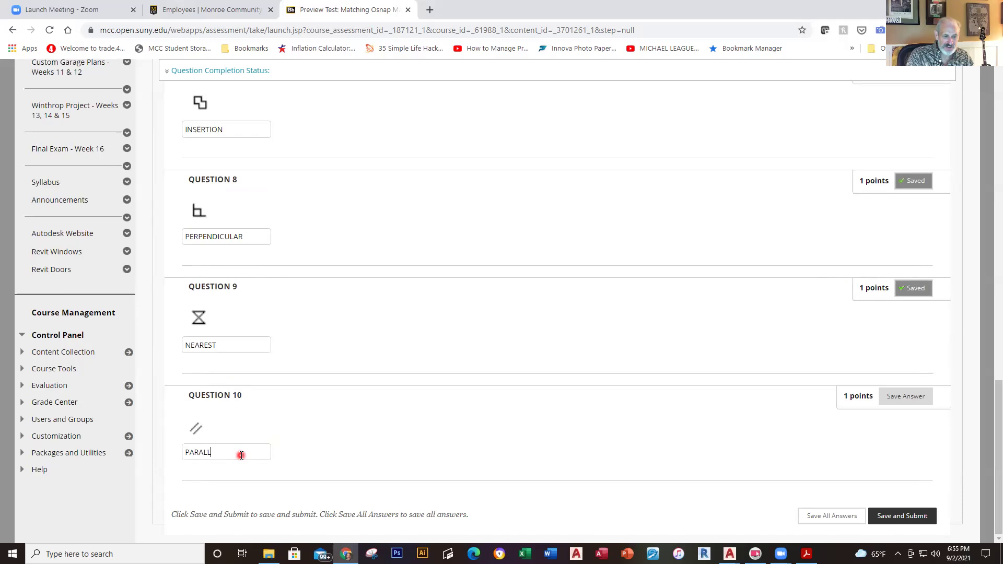
key(alt+Tab)
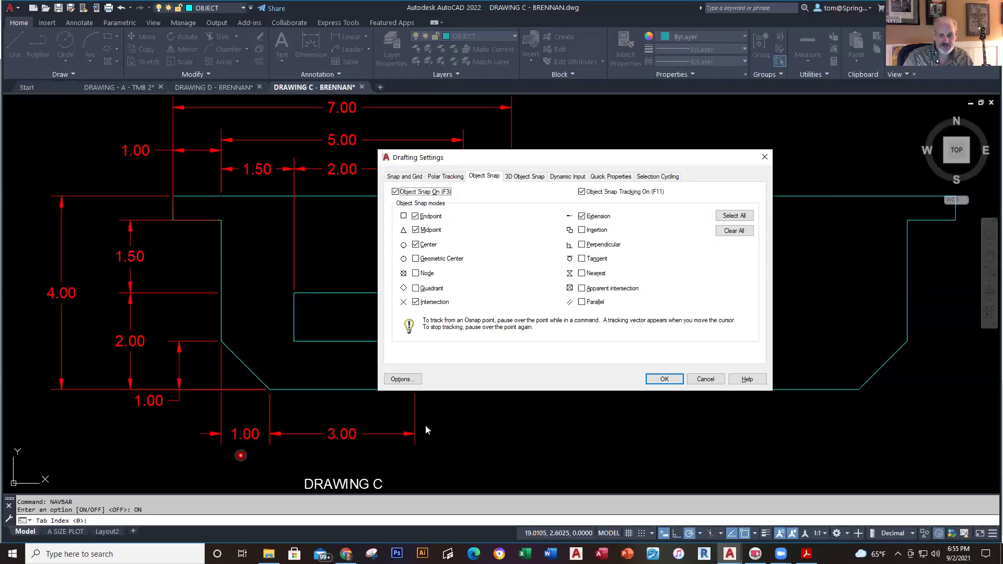
key(alt+Tab)
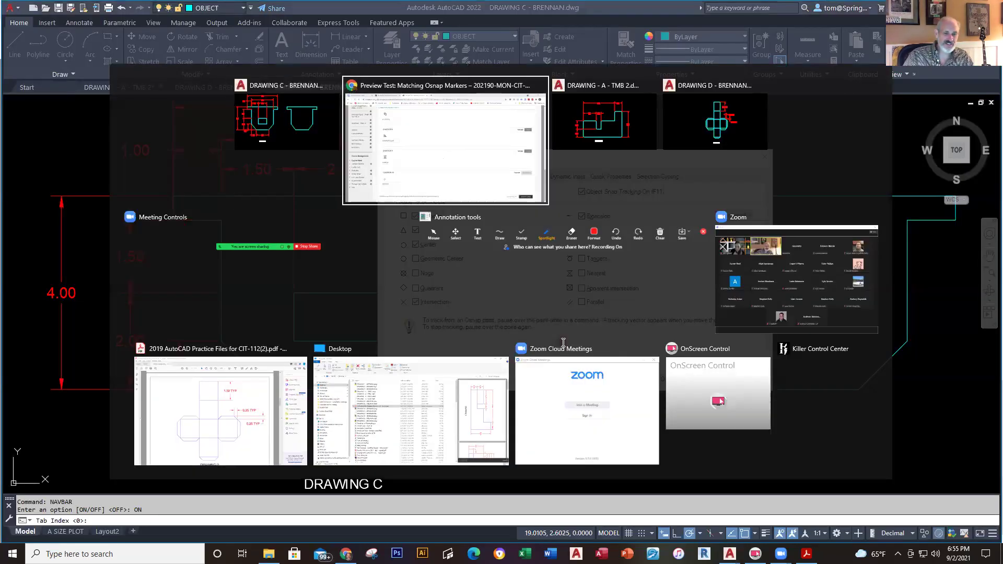
- Save and submit the Matching Osnap Markers test, confirm the submission and open its results for review
click(908, 514)
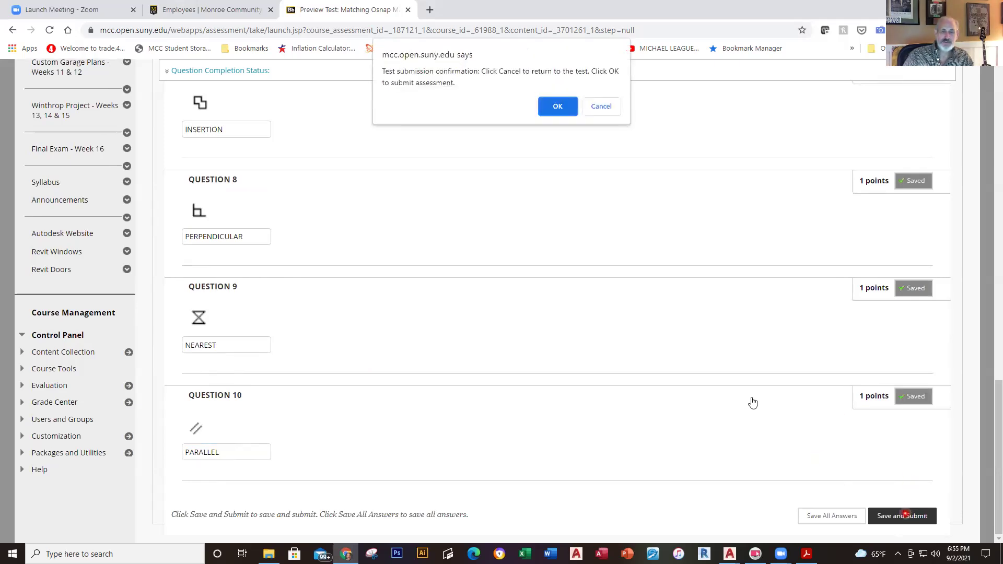
click(557, 106)
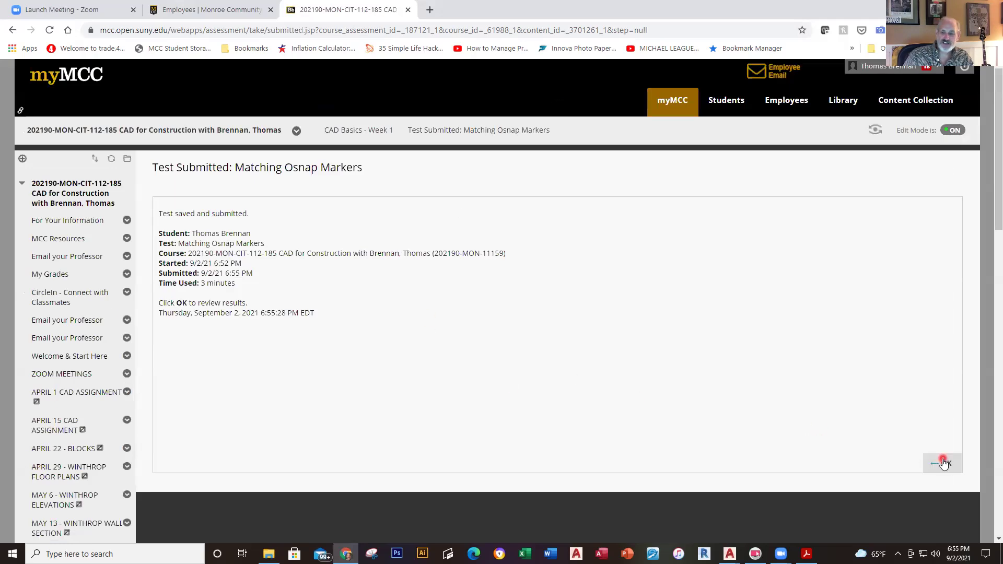
click(943, 463)
- Review the score and the response feedback for questions 1 to 10 of the submitted Matching Osnap Markers test
scroll(402, 369, down, 18)
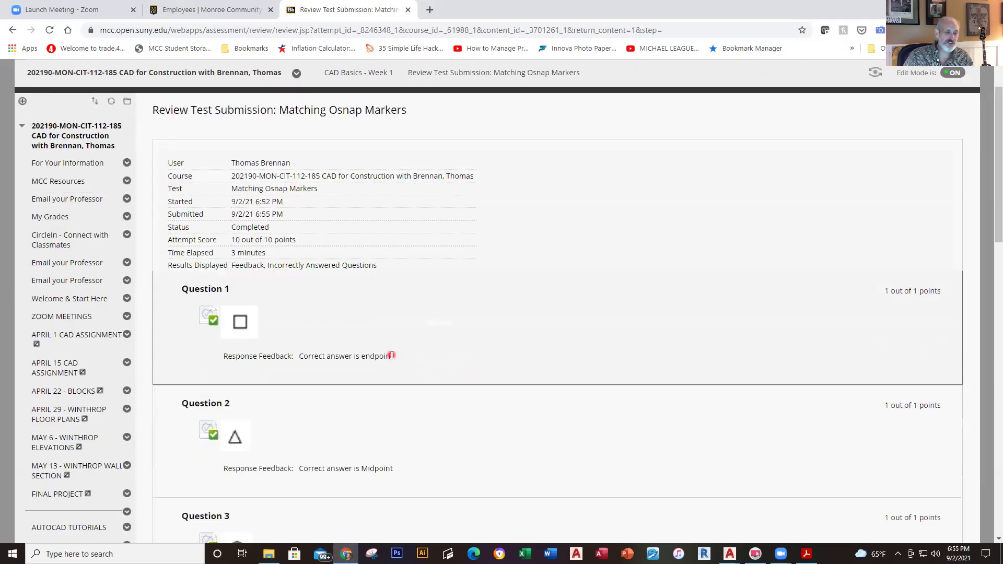
scroll(392, 355, down, 1)
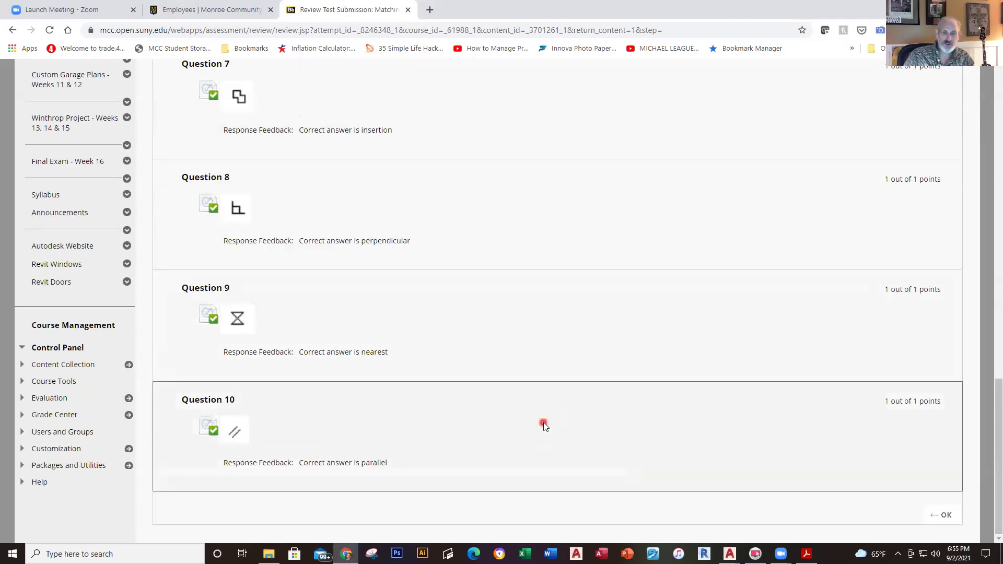
scroll(543, 422, up, 20)
scroll(544, 423, down, 20)
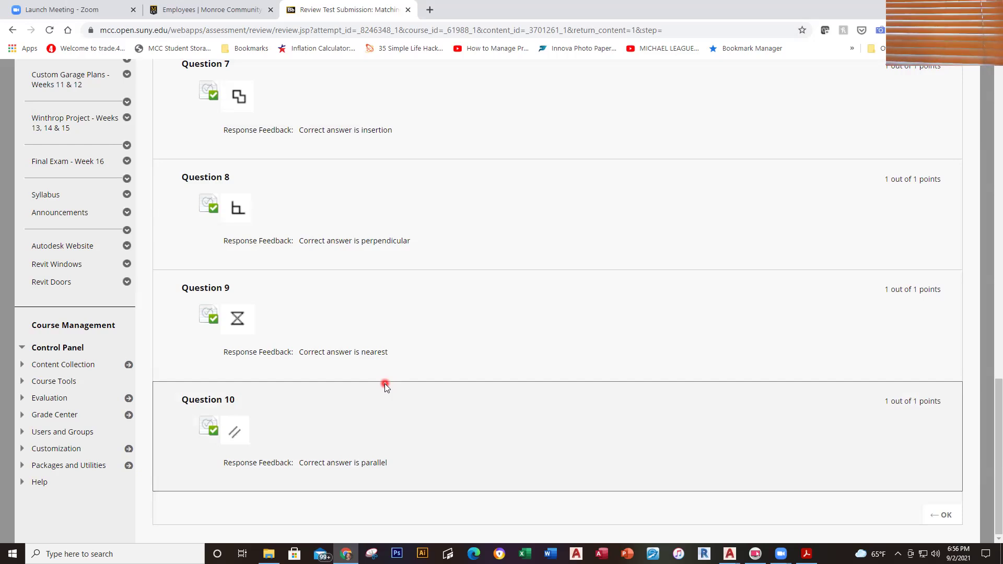
click(464, 529)
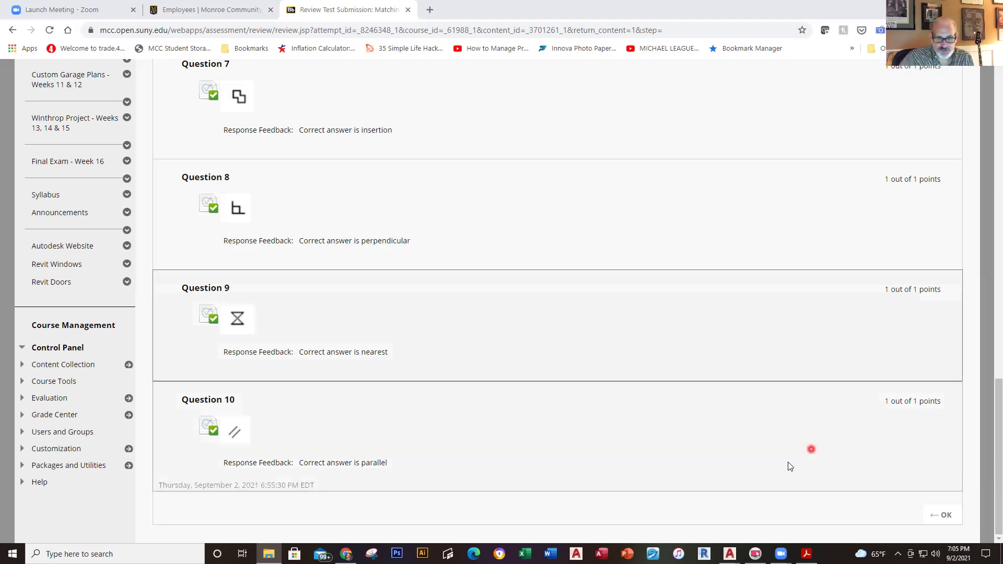
- Switch to Drawing C in AutoCAD and dismiss the Drafting Settings dialog without applying changes
mouse_move(729, 554)
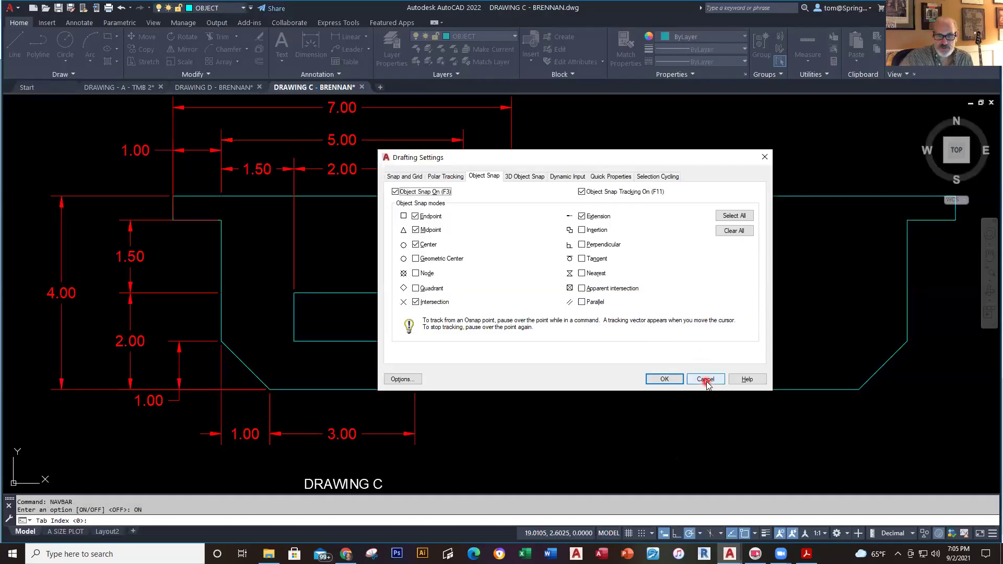
click(706, 379)
scroll(537, 403, down, 2)
mouse_move(537, 403)
middle_down()
mouse_move(495, 336)
mouse_move(479, 354)
middle_up()
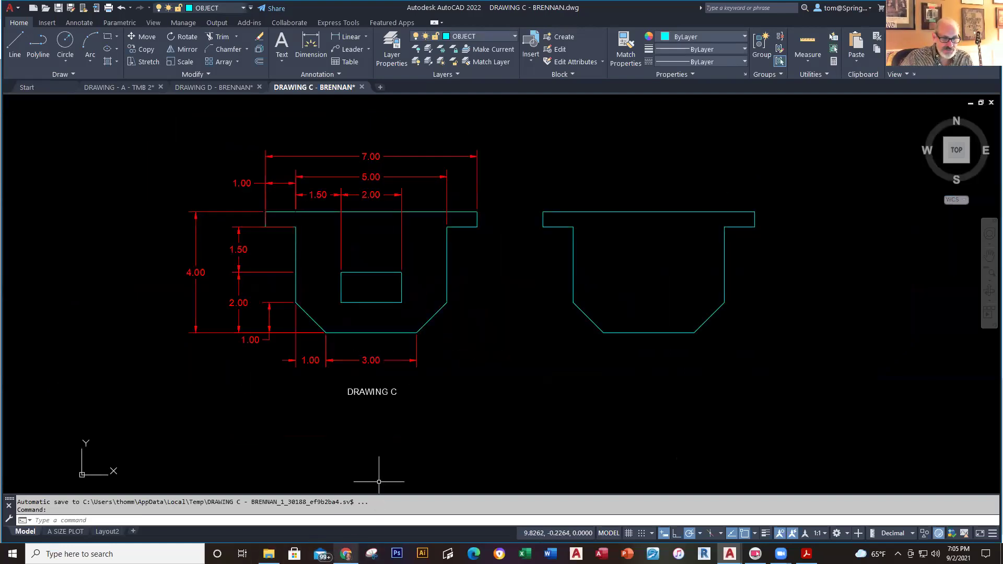
- Return to the browser and open the AutoCAD Interface Tweaks document from the CAD Basics - Week 1 content to read its customization list
mouse_move(346, 554)
click(342, 505)
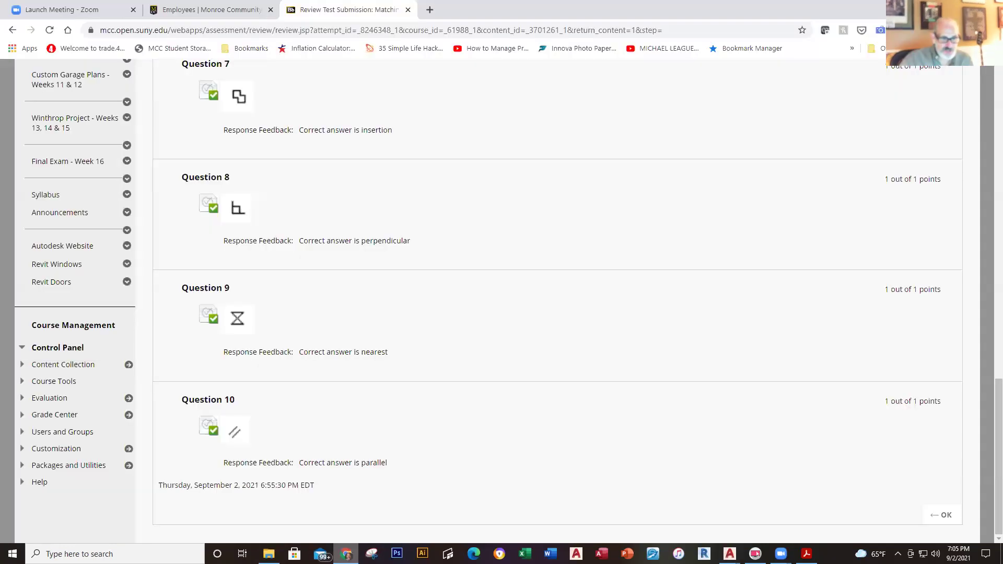
scroll(102, 340, up, 15)
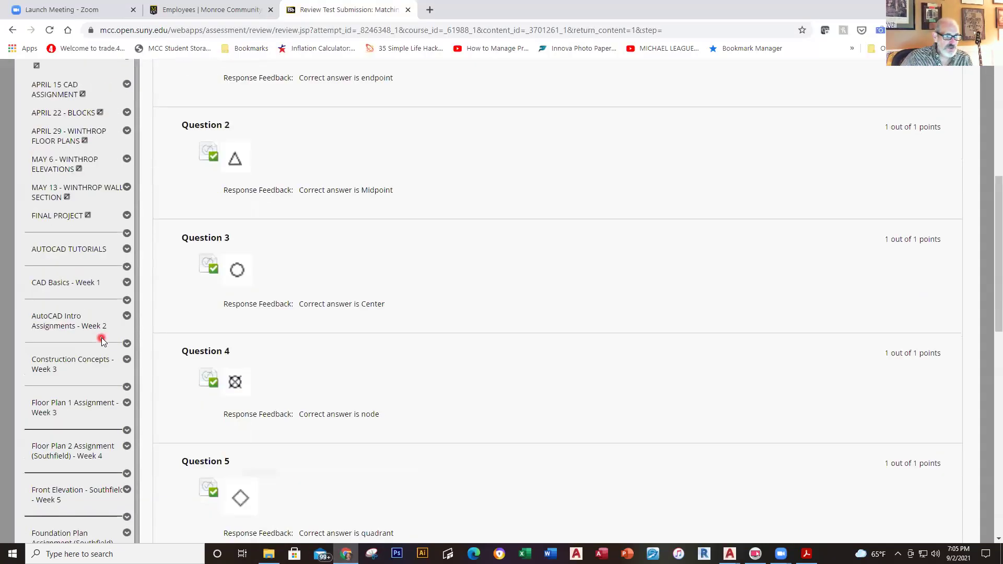
scroll(101, 342, down, 5)
click(84, 287)
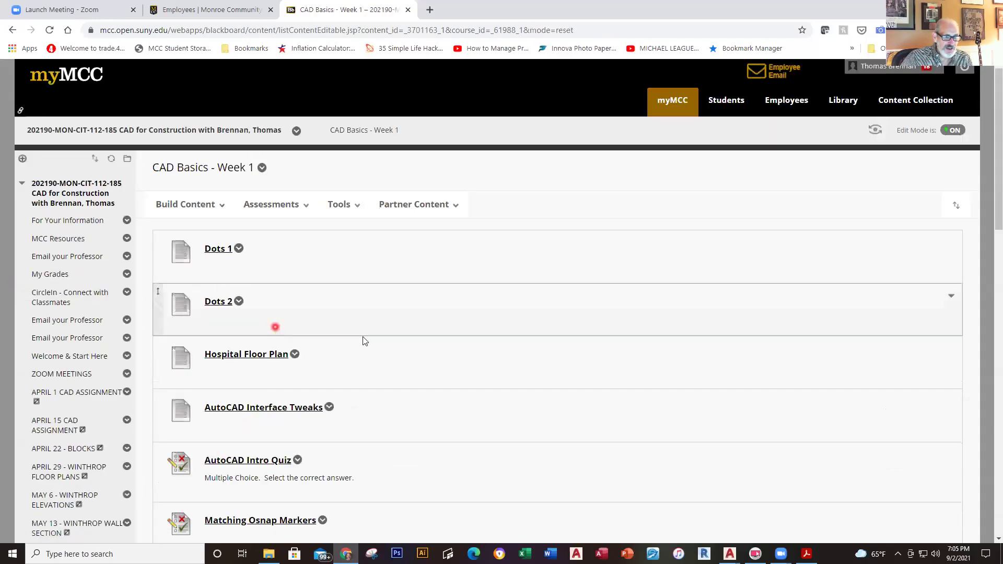
scroll(366, 337, down, 4)
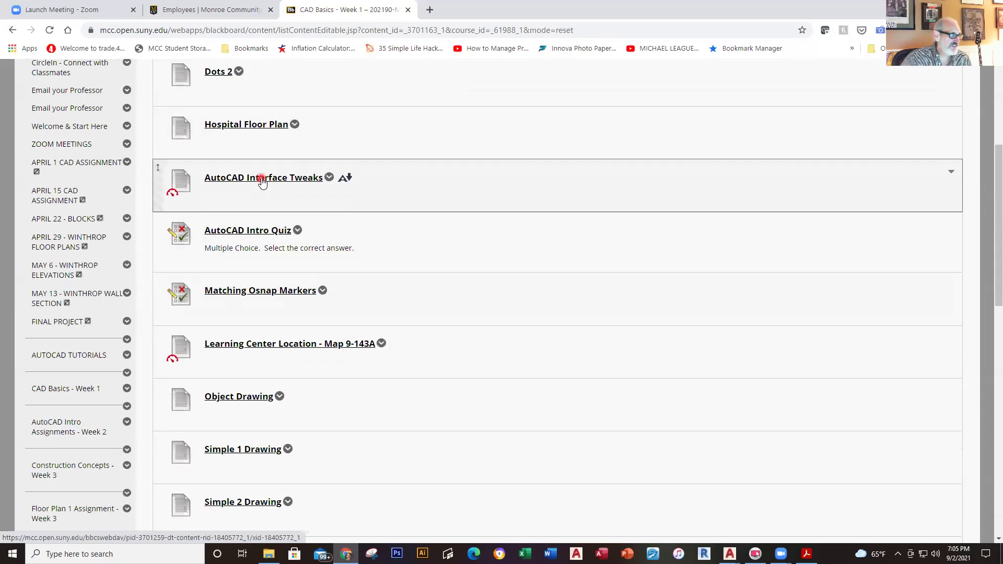
click(262, 183)
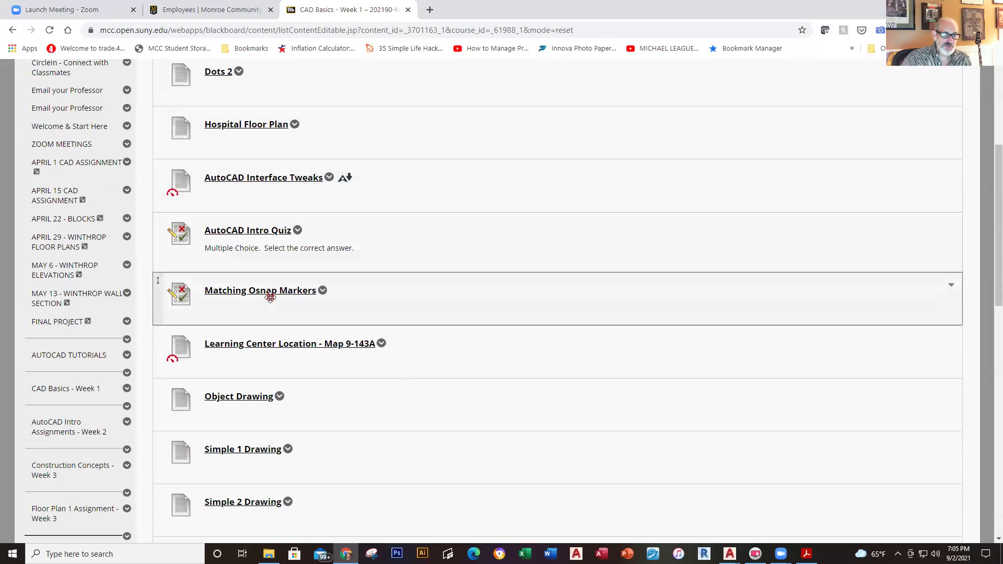
click(267, 182)
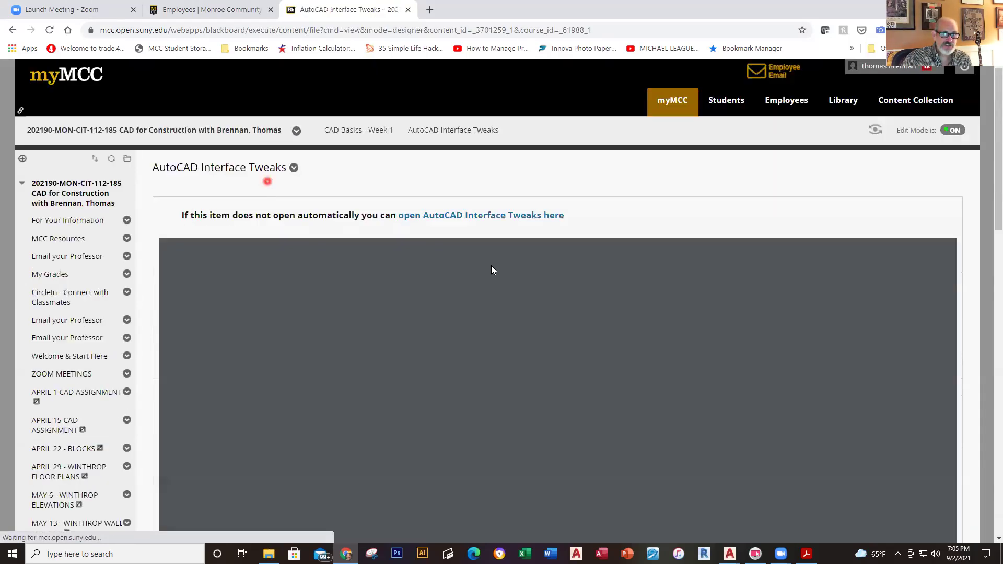
scroll(727, 355, down, 1)
scroll(729, 358, down, 1)
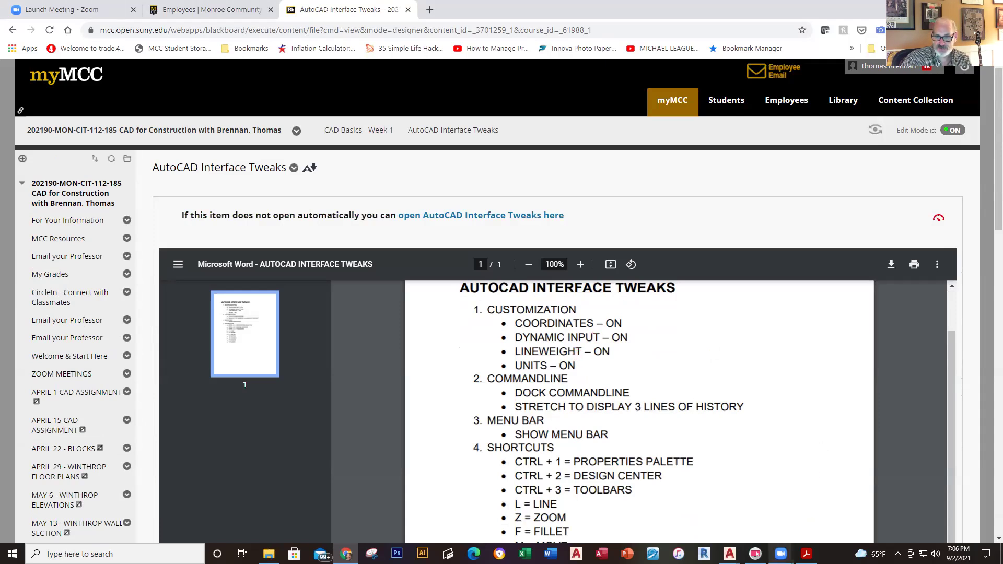
- Switch to Drawing C in AutoCAD and toggle the Coordinates, Dynamic Input, LineWeight and Units status bar items off and back on
mouse_move(730, 553)
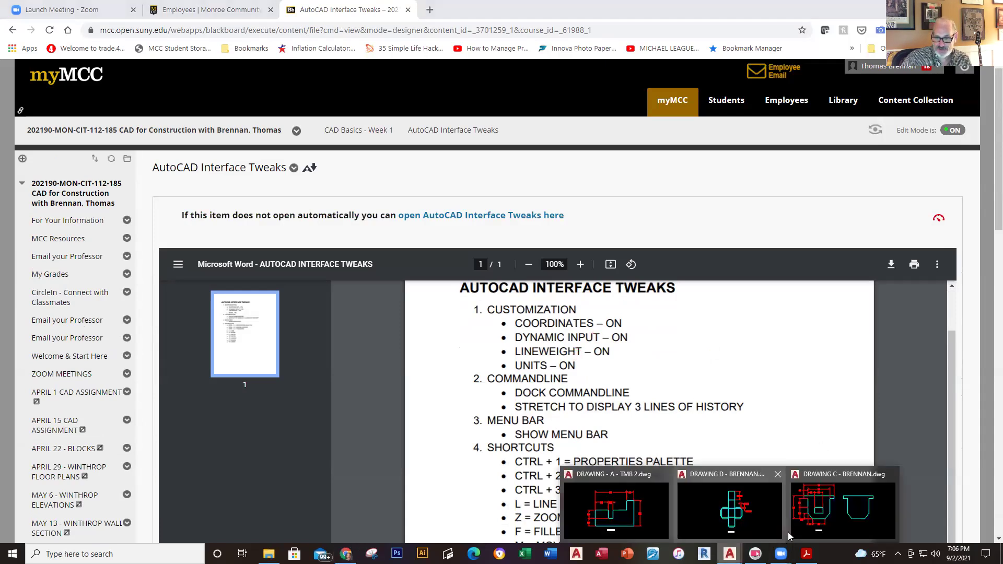
click(846, 529)
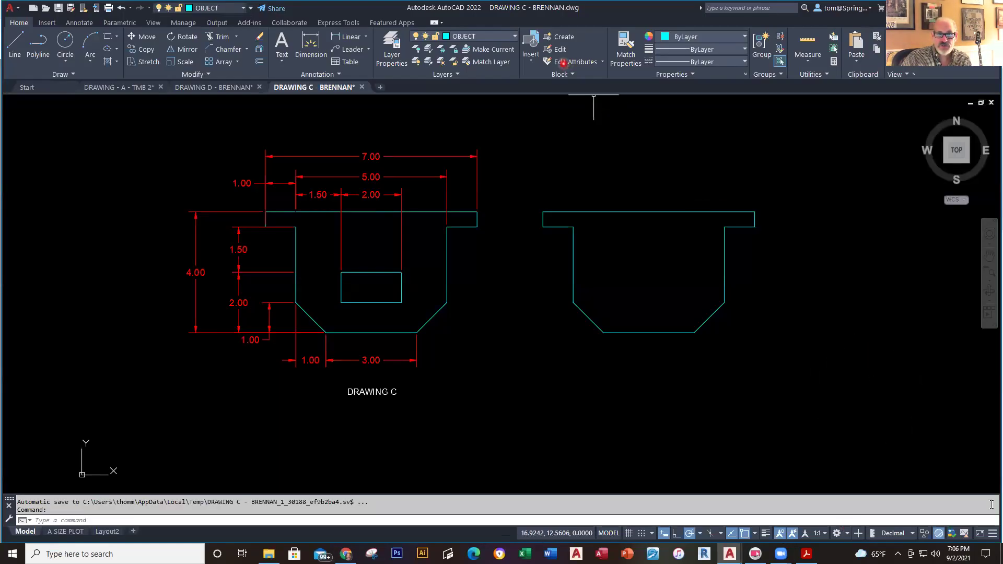
click(992, 534)
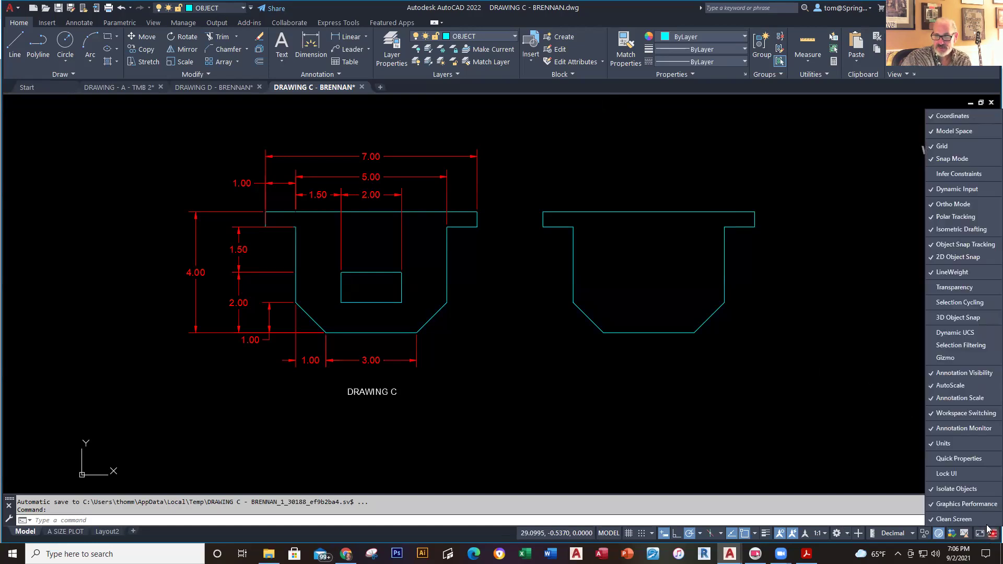
click(944, 118)
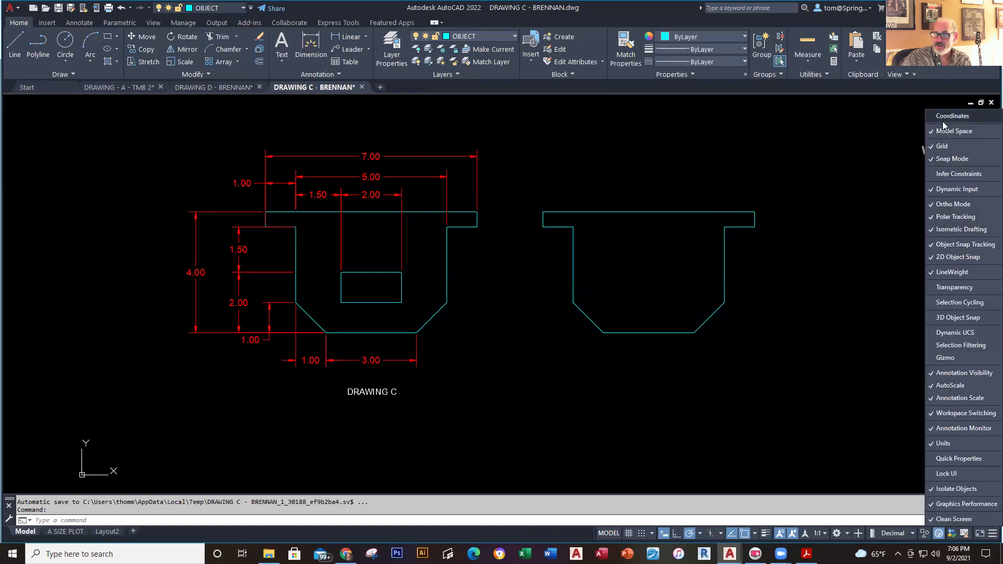
click(944, 125)
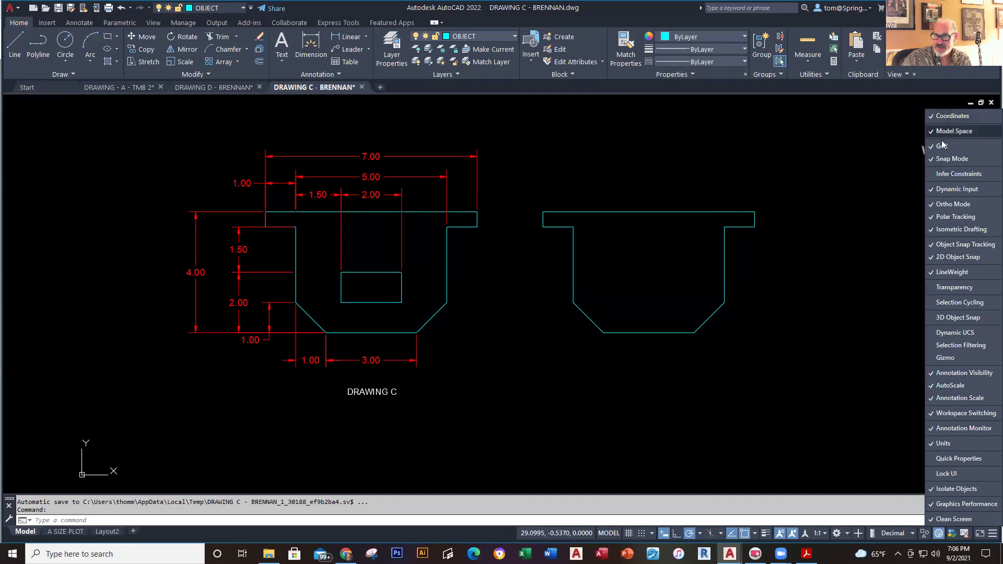
click(945, 189)
click(944, 189)
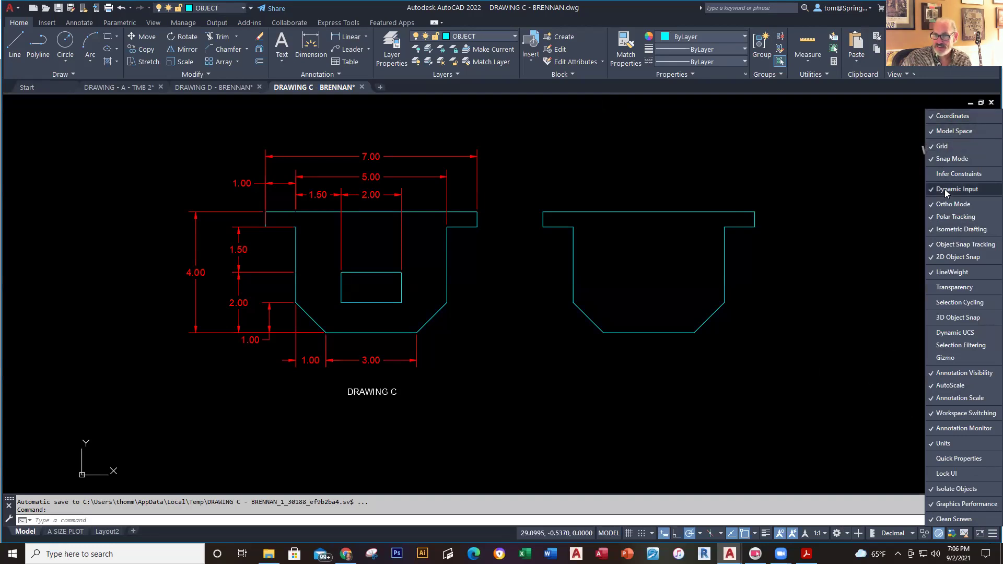
click(945, 275)
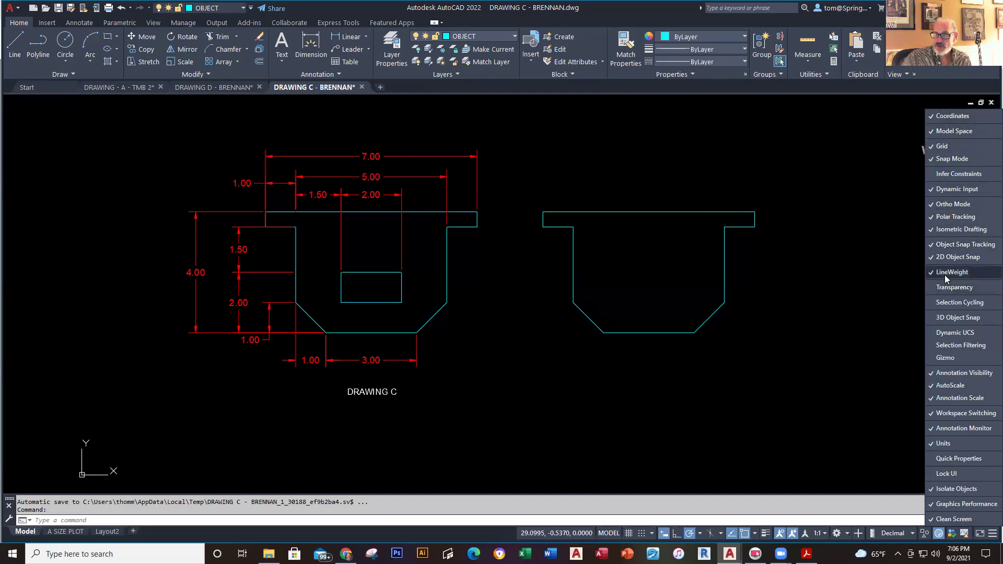
click(945, 275)
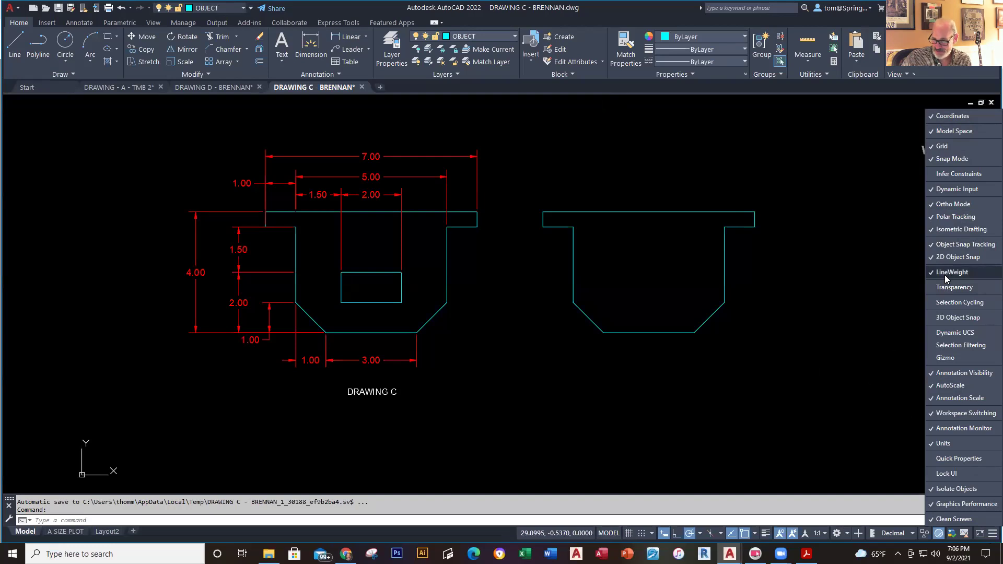
click(941, 443)
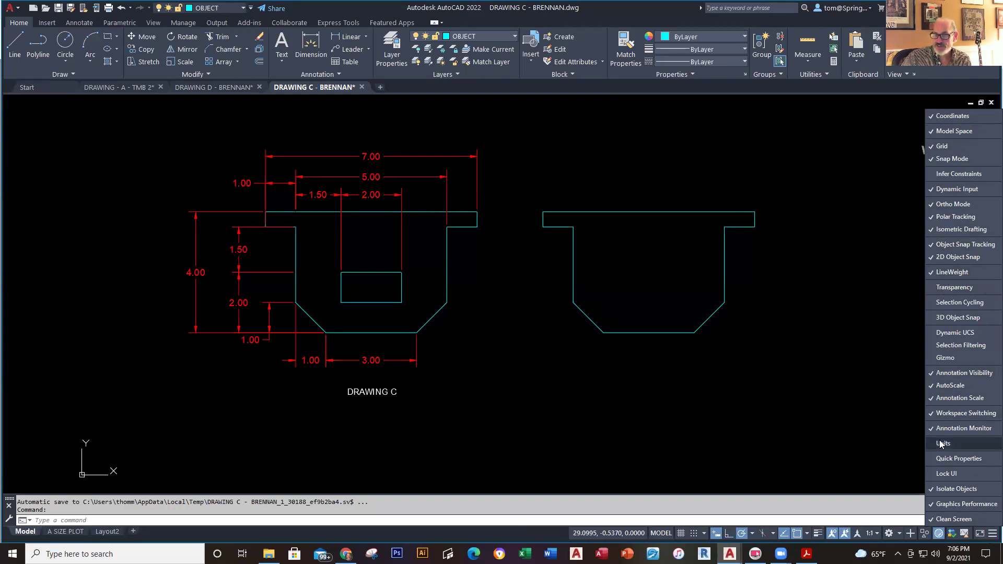
click(941, 443)
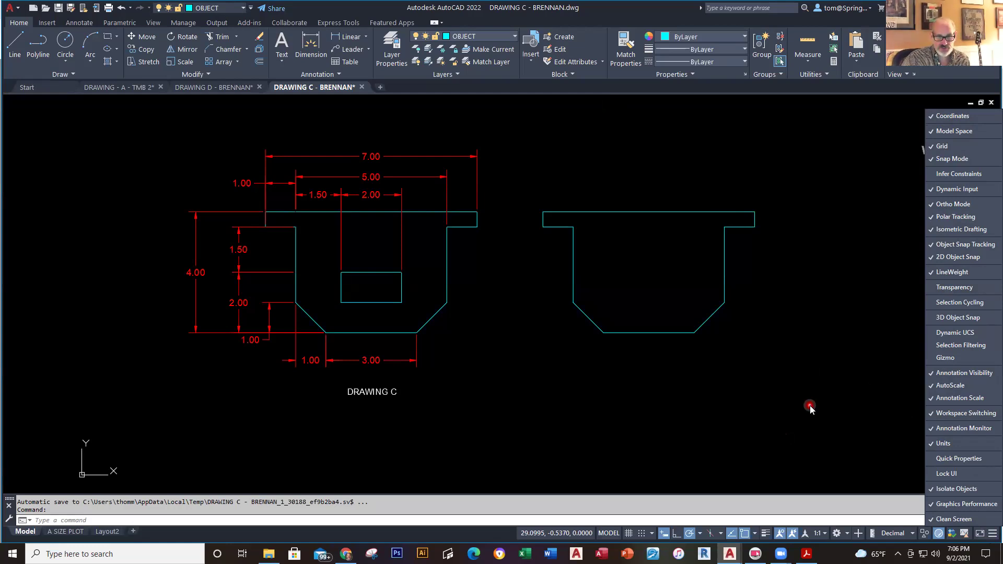
- Switch back to the browser and read the command line instructions in the AutoCAD Interface Tweaks document
key(alt+Tab)
key(alt+Tab)
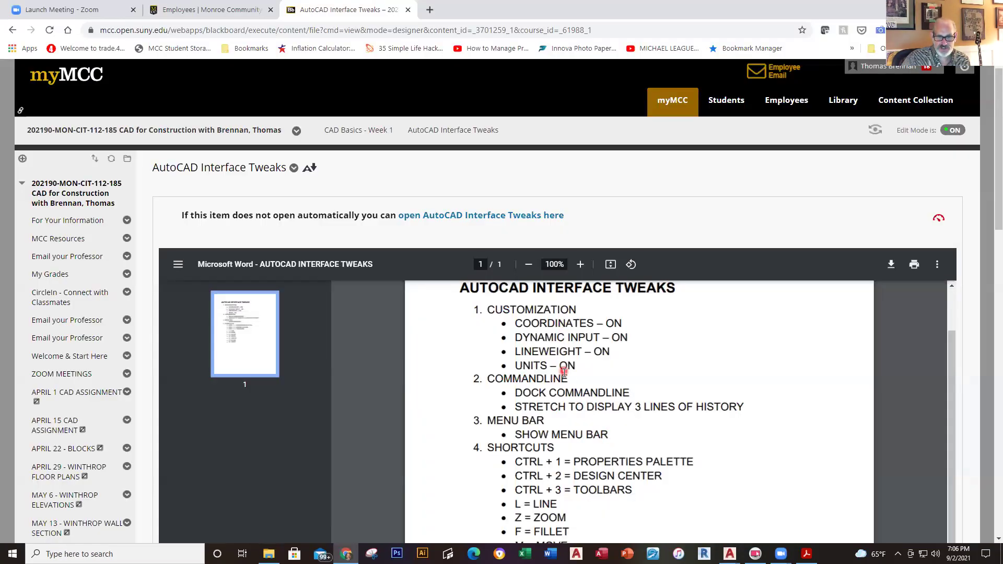
scroll(594, 385, down, 1)
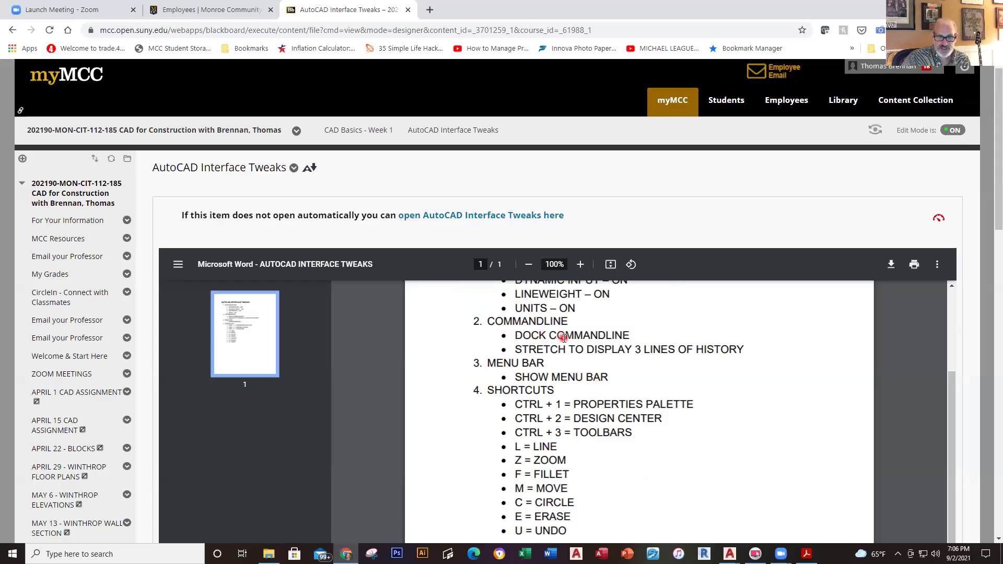
- Switch to AutoCAD, undock the command line and float it over the drawing, and dock it again beneath the drawing area
key(alt+Tab)
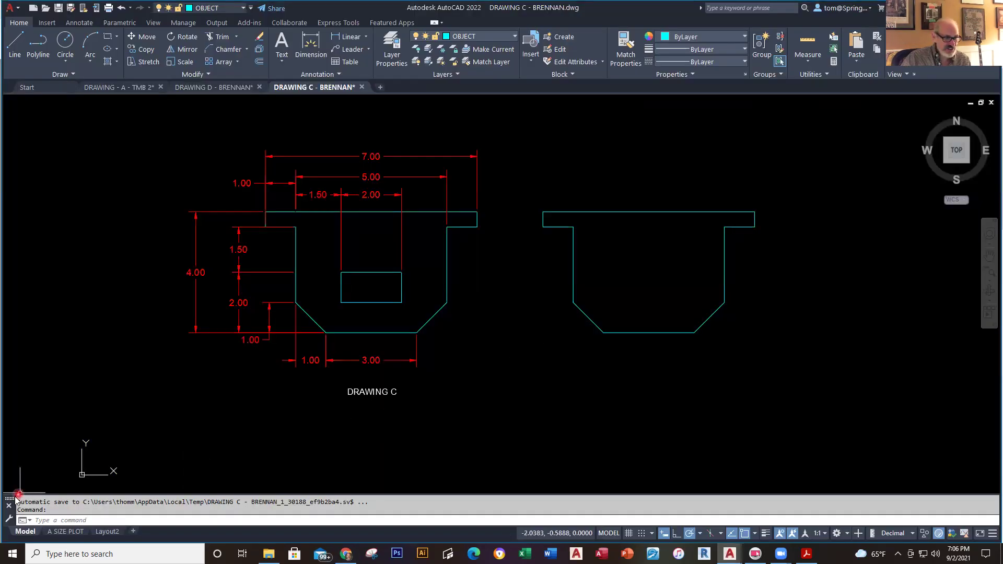
mouse_move(10, 499)
mouse_down()
mouse_move(131, 485)
mouse_move(167, 518)
mouse_up()
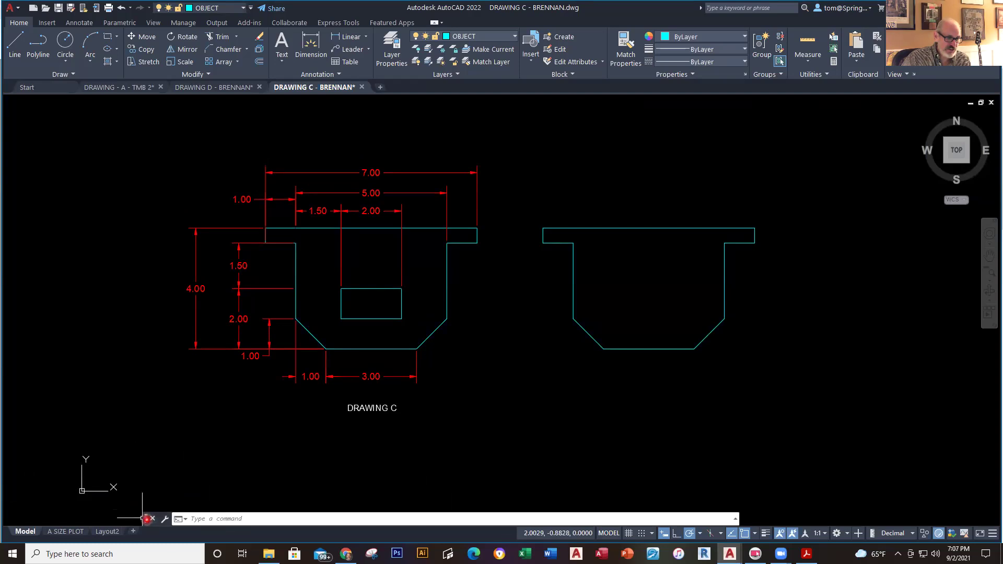
mouse_move(146, 519)
mouse_down()
mouse_move(148, 484)
mouse_move(70, 347)
mouse_up()
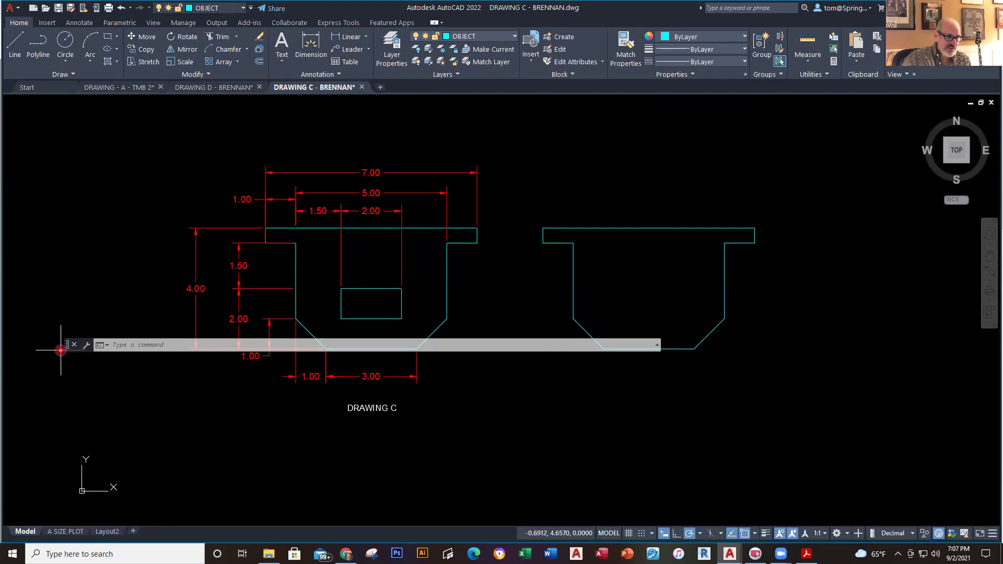
drag(67, 347, 70, 525)
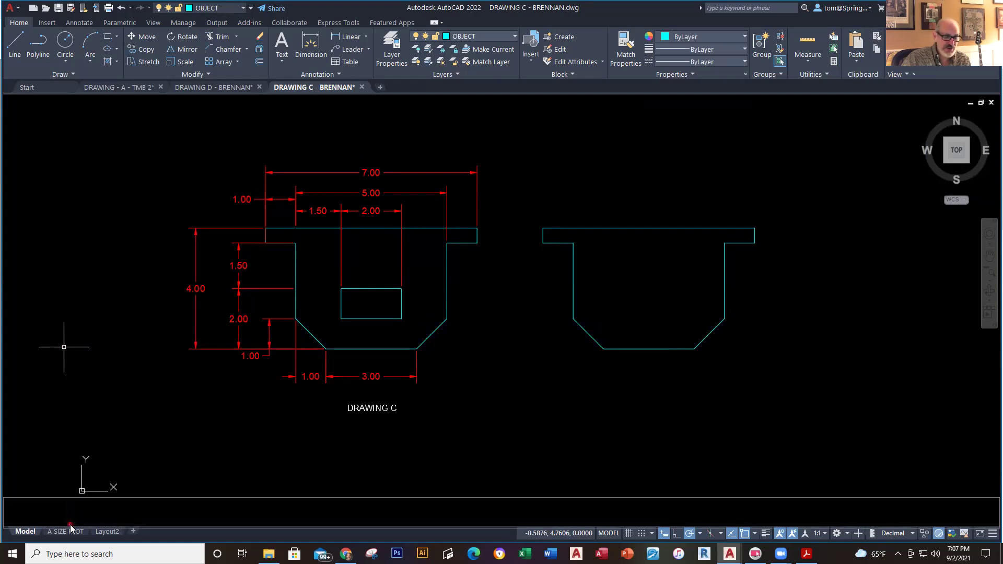
drag(70, 525, 70, 525)
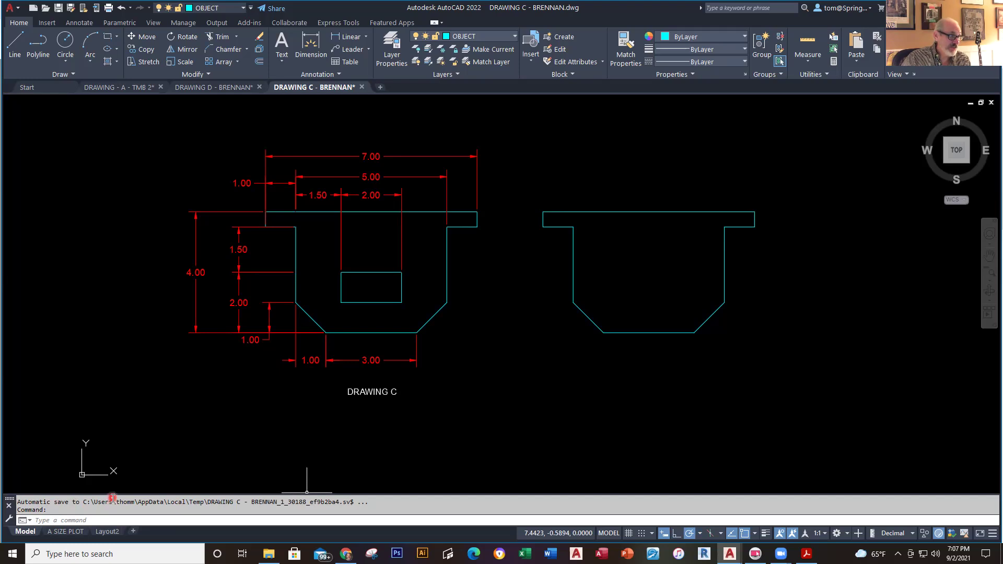
- Open AutoCAD's Options and examine the automatic save interval among the file safety precautions
right_click(500, 301)
click(553, 497)
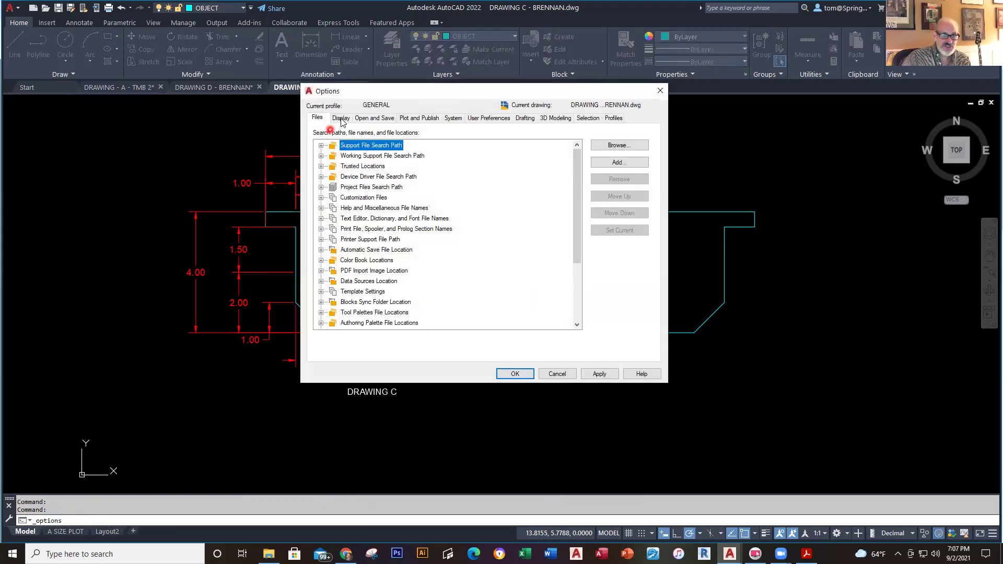
click(377, 118)
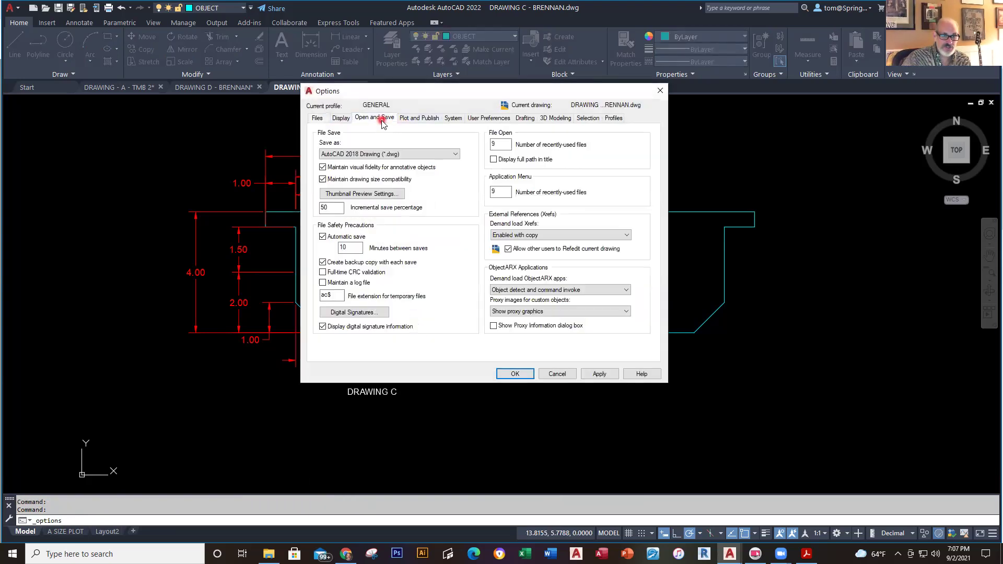
click(359, 247)
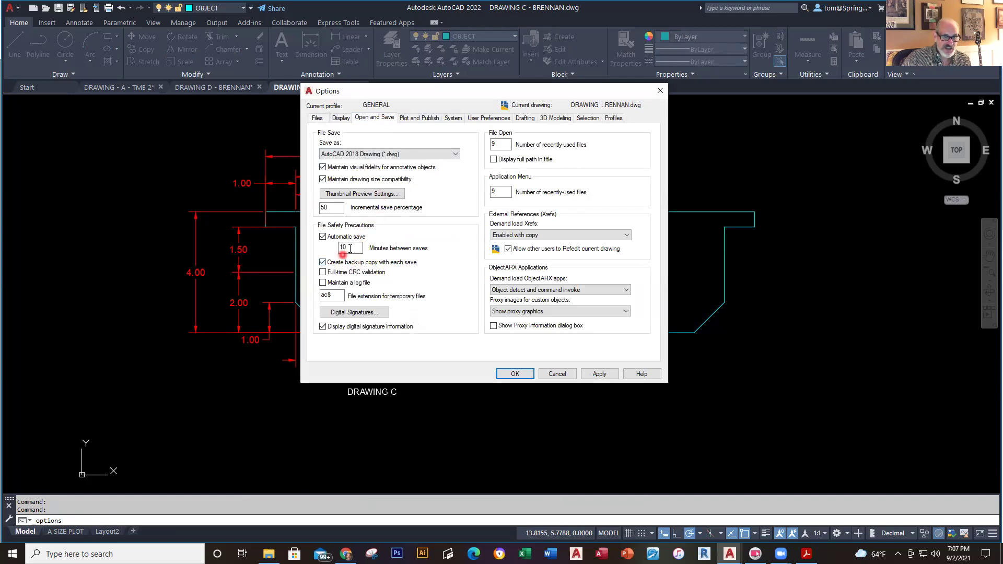
click(350, 248)
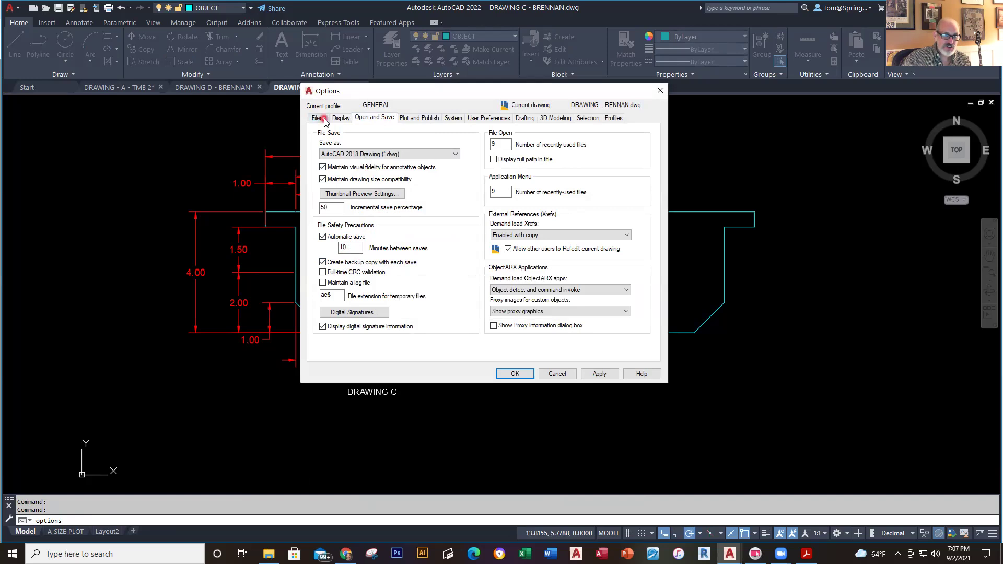
- Look through the file location settings in Options for the automatic save and temporary drawing file folders
click(318, 118)
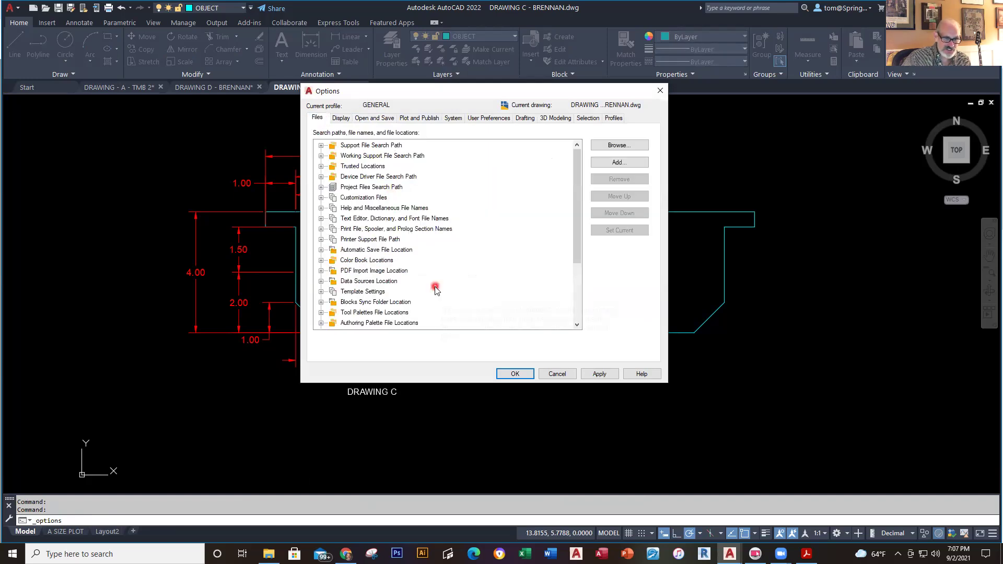
scroll(435, 290, down, 3)
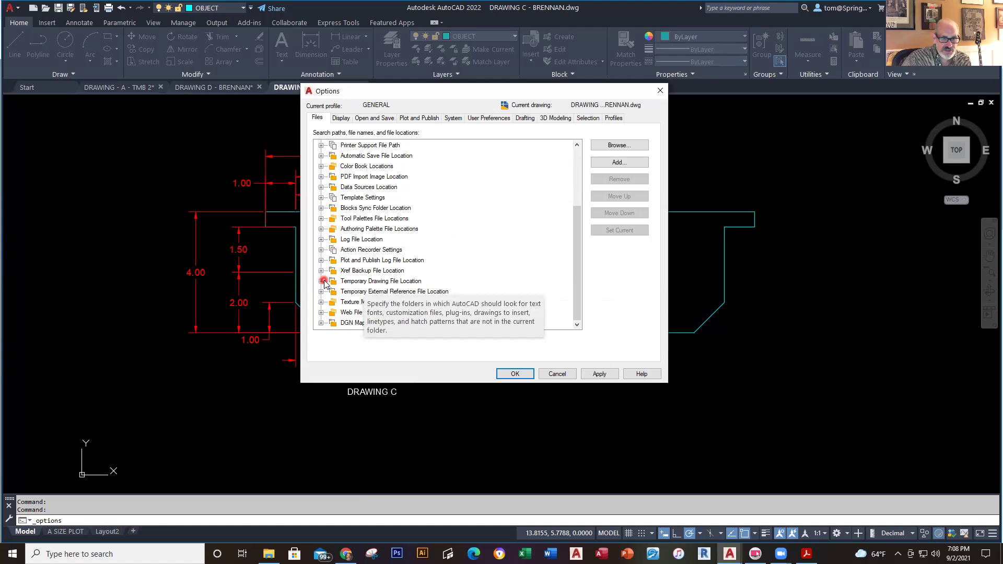
scroll(392, 256, up, 2)
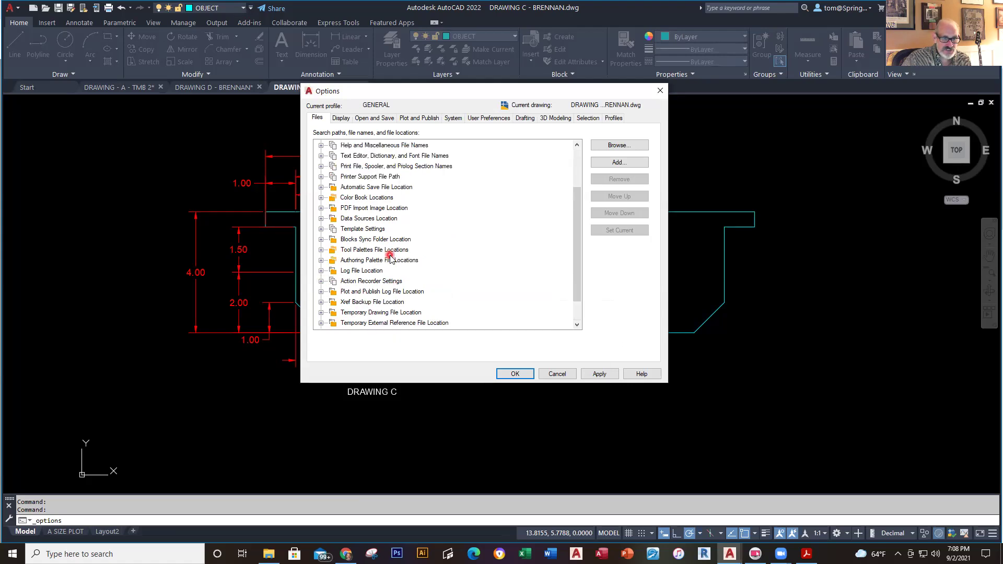
- Examine the Support File Search Path and Automatic Save File Location entries among the file locations in Options, and close the dialog
scroll(392, 260, up, 1)
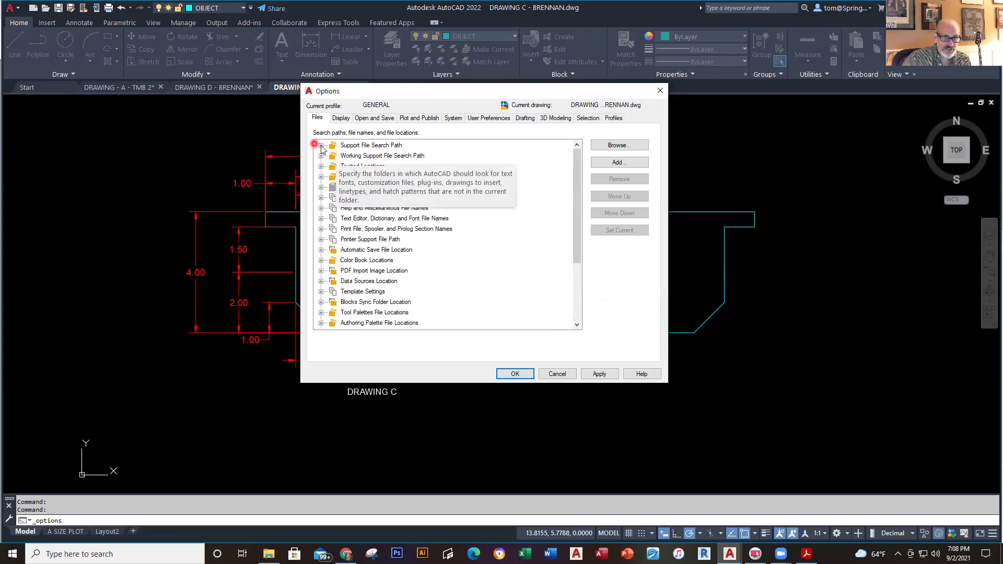
click(321, 146)
scroll(364, 219, down, 2)
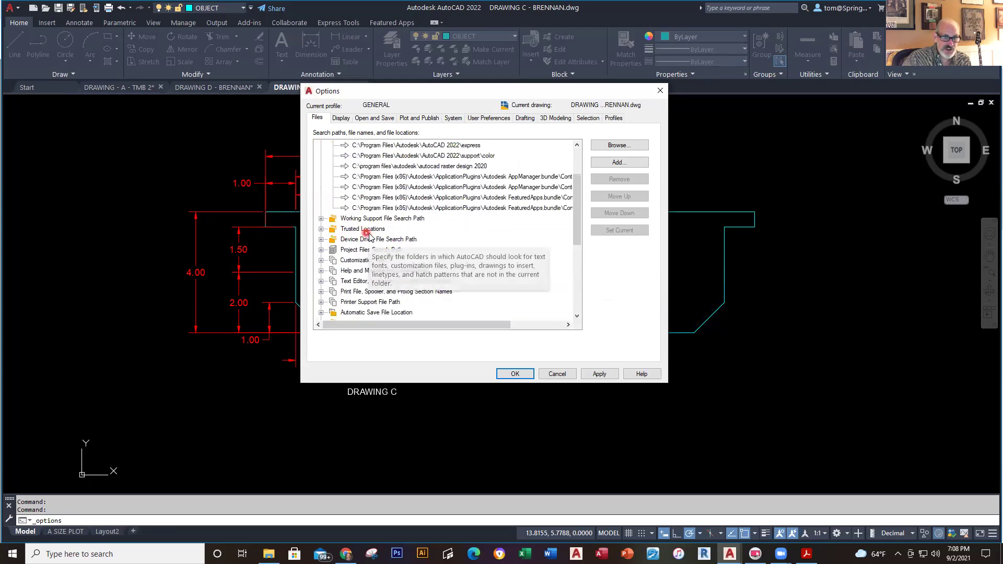
scroll(449, 230, down, 2)
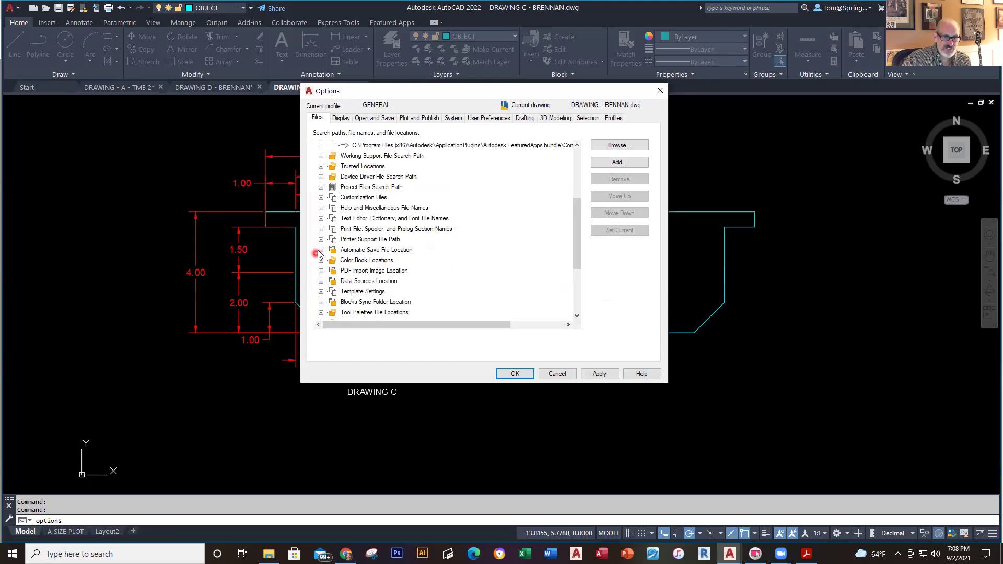
click(320, 250)
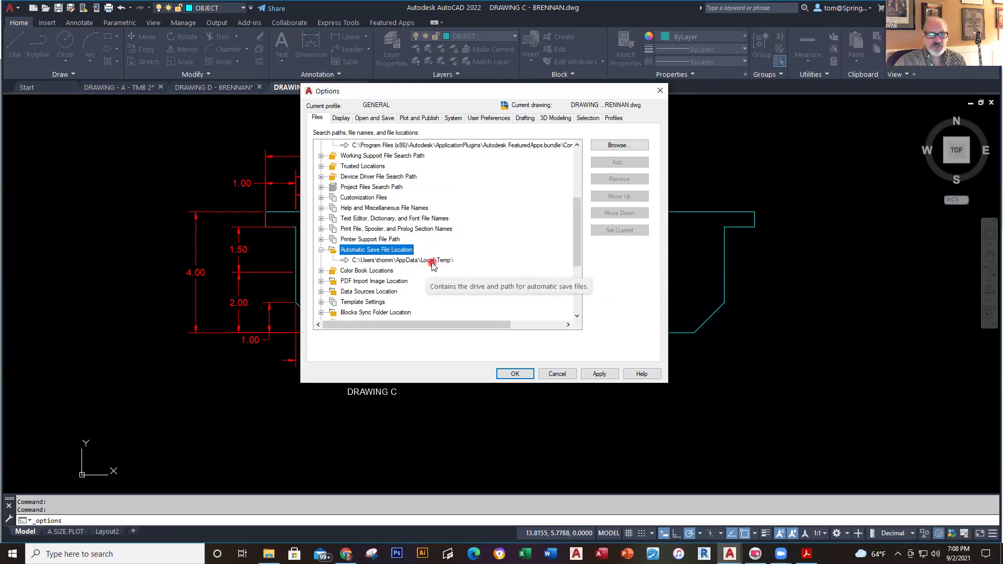
click(512, 374)
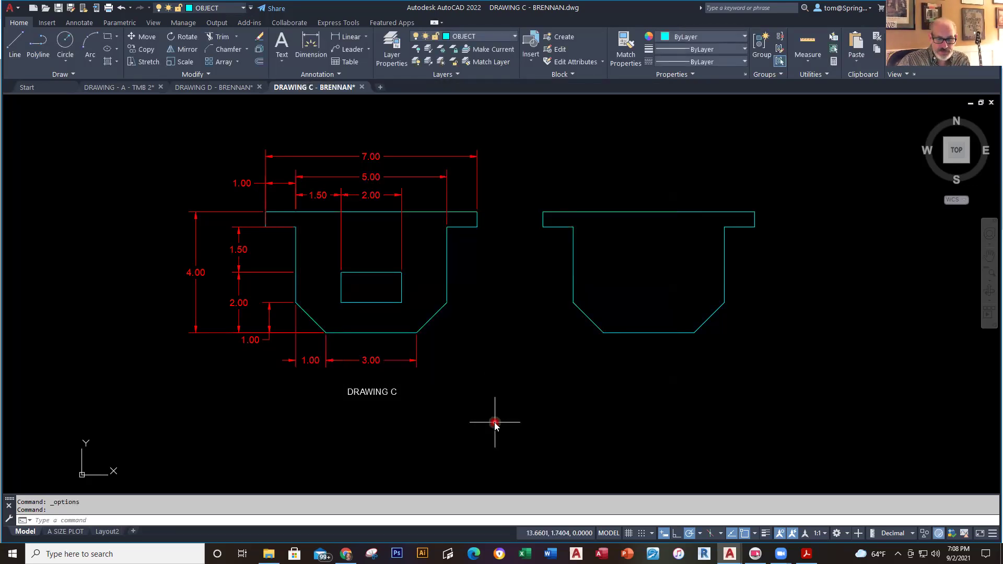
- Switch to the browser, read the command line, menu bar and shortcuts sections of the AutoCAD Interface Tweaks document, and return to AutoCAD
key(alt+Tab)
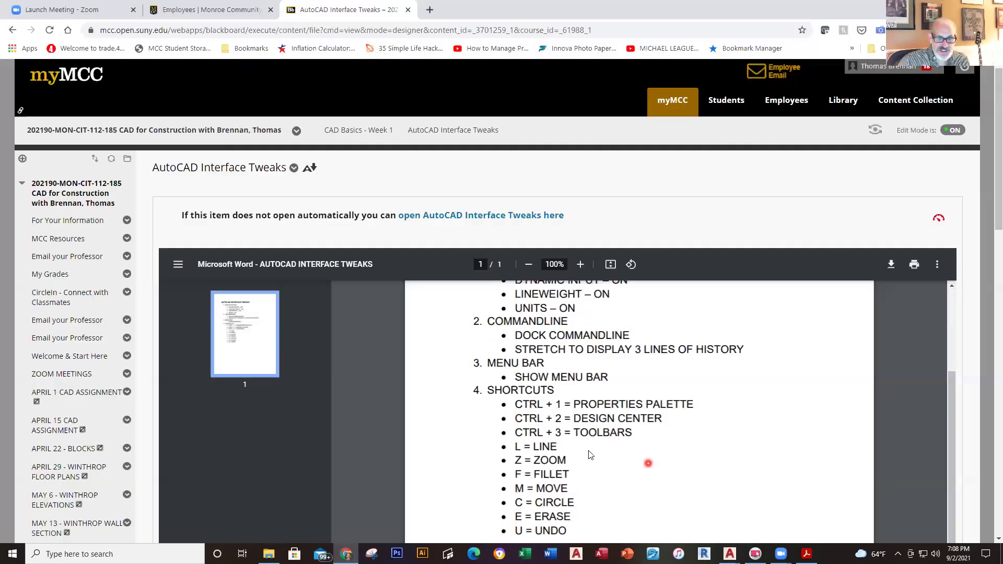
scroll(528, 369, down, 1)
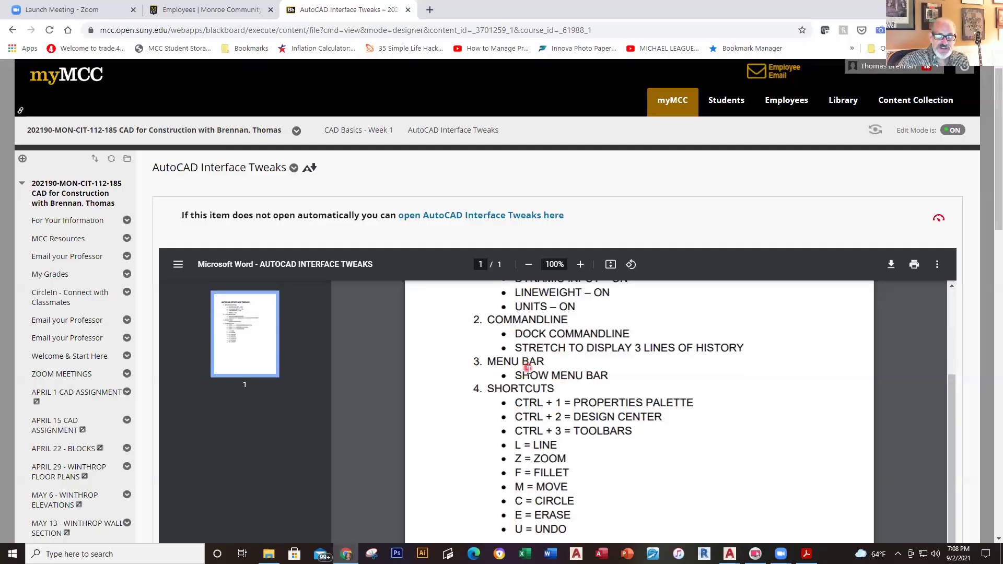
scroll(529, 369, down, 1)
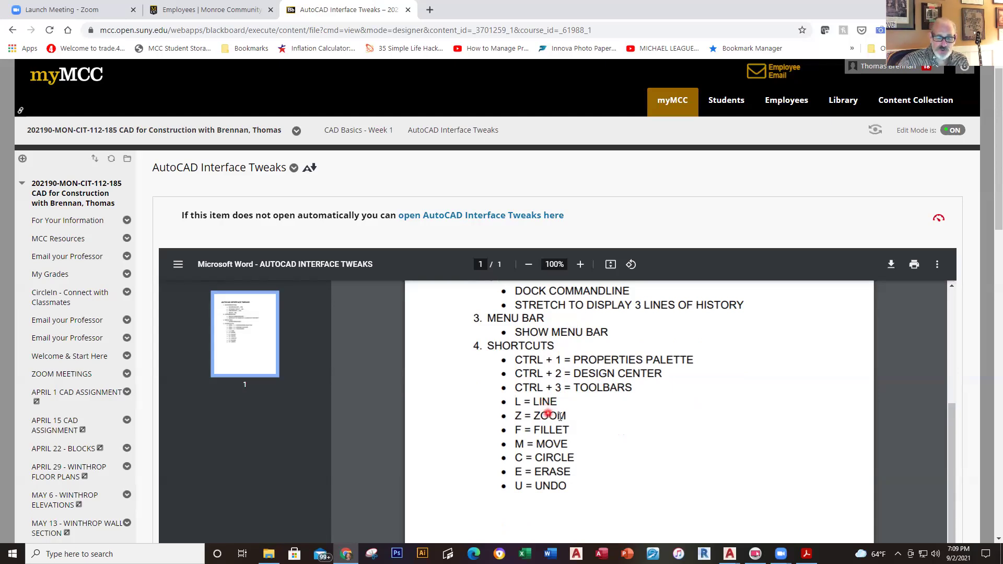
key(alt+Tab)
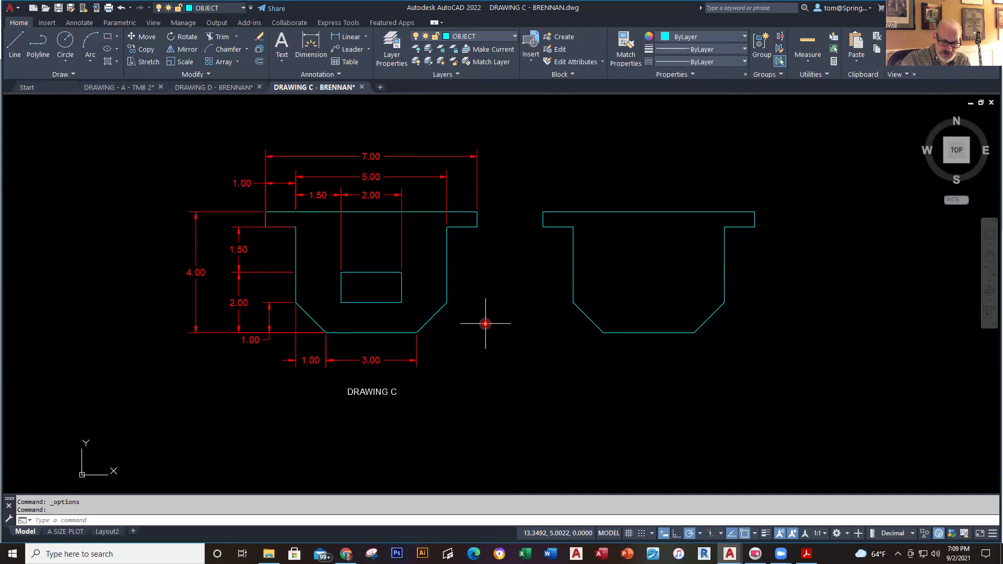
- Start entering L as a command and look through the suggested commands beginning with that letter
text(L)
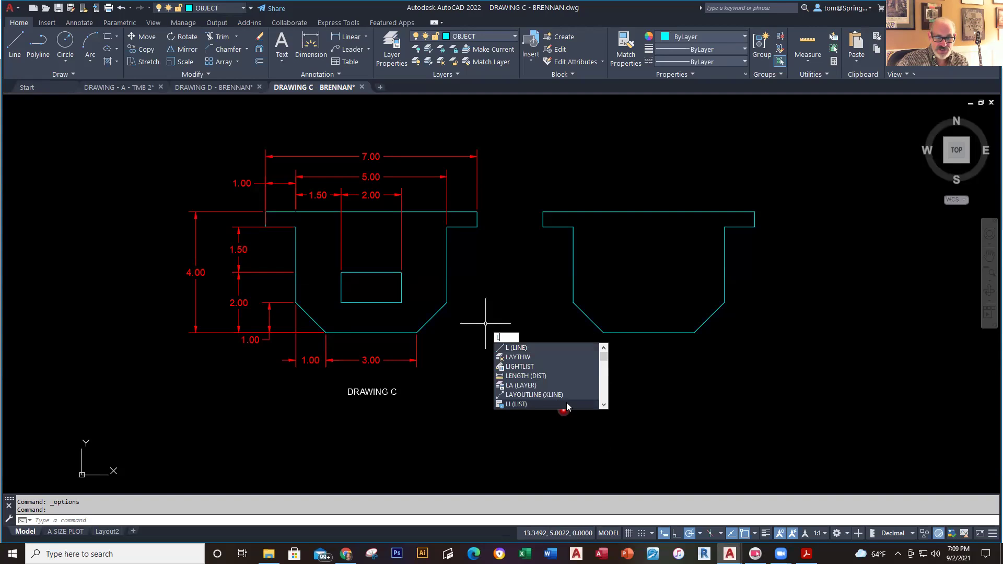
click(603, 404)
click(603, 406)
click(604, 406)
click(603, 406)
click(603, 406)
click(603, 406)
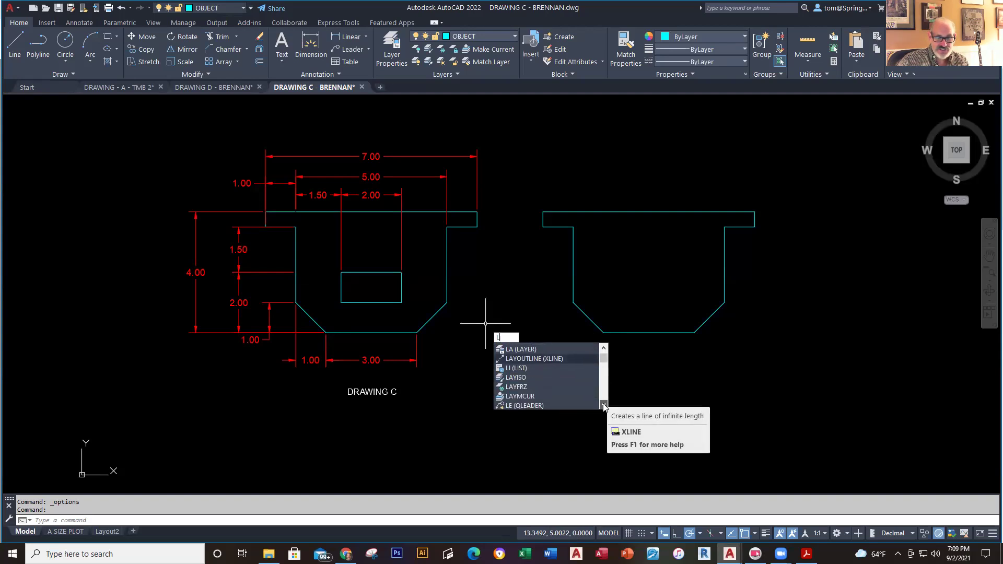
click(603, 406)
click(603, 405)
click(603, 405)
click(603, 405)
drag(604, 366, 604, 349)
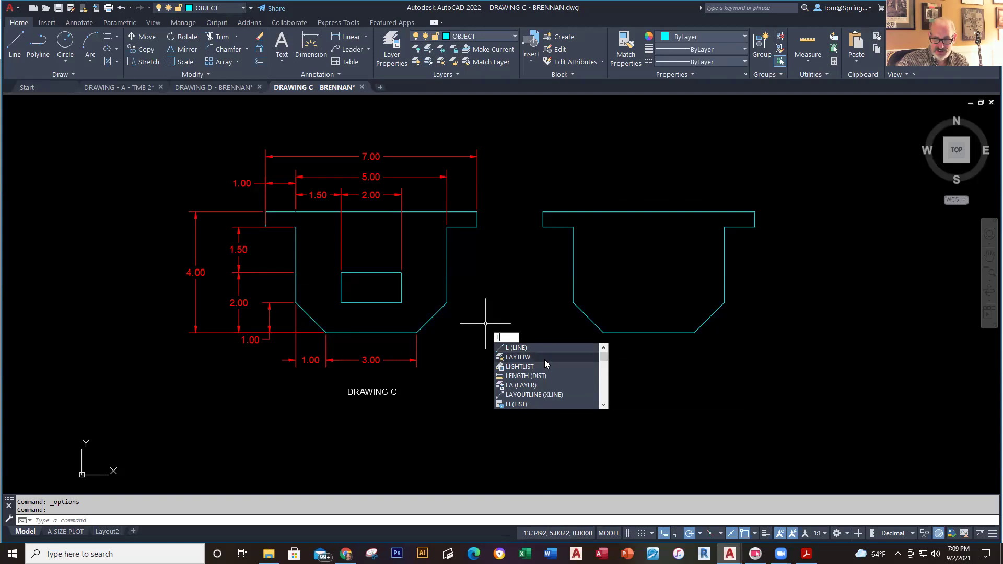
- Draw a freehand chain of three connected line segments to the right of the undimensioned profile with the Line command
key(Return)
click(777, 163)
click(813, 244)
click(756, 394)
key(Escape)
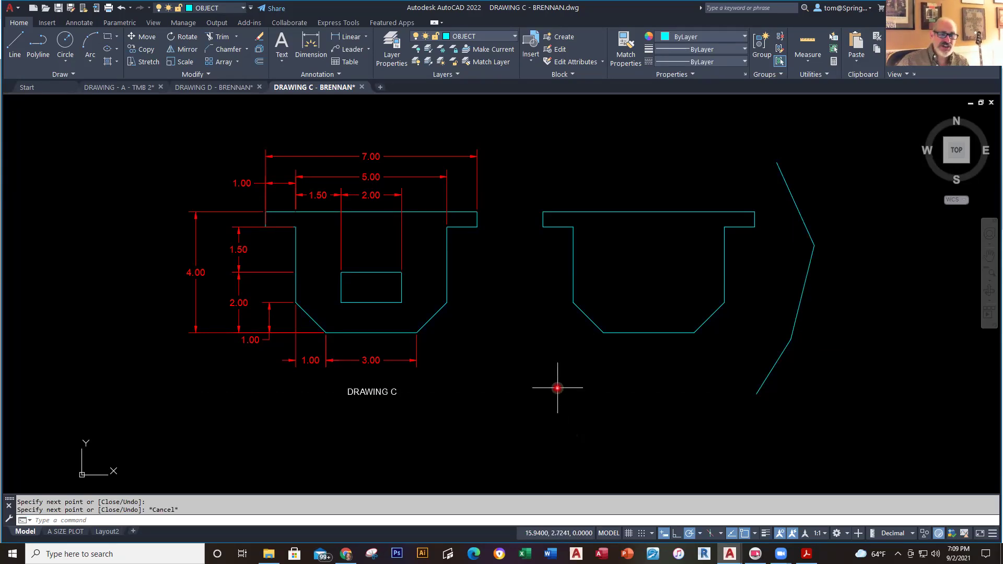
- View the drawing's layer list in the Layer Properties Manager and close it
click(392, 42)
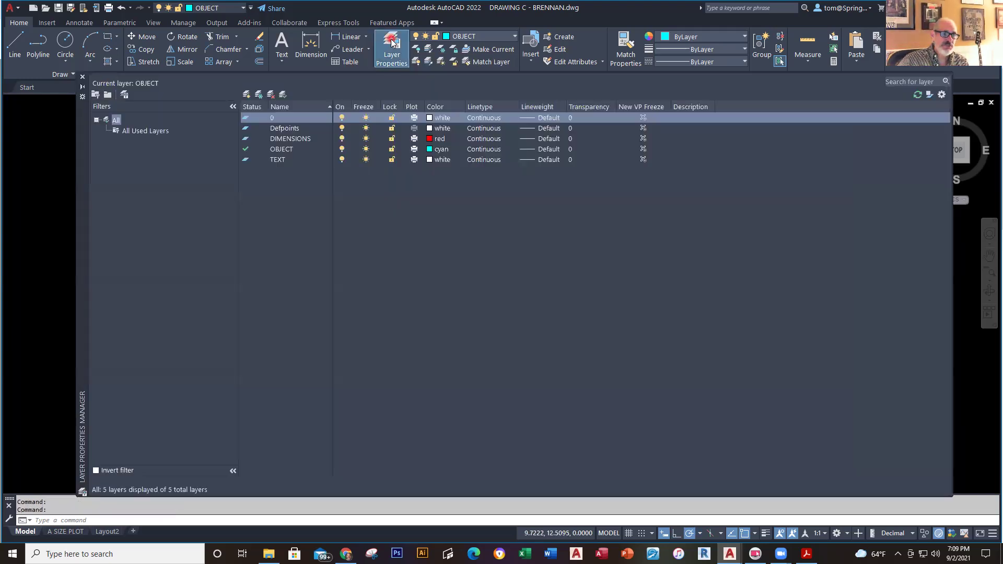
click(84, 80)
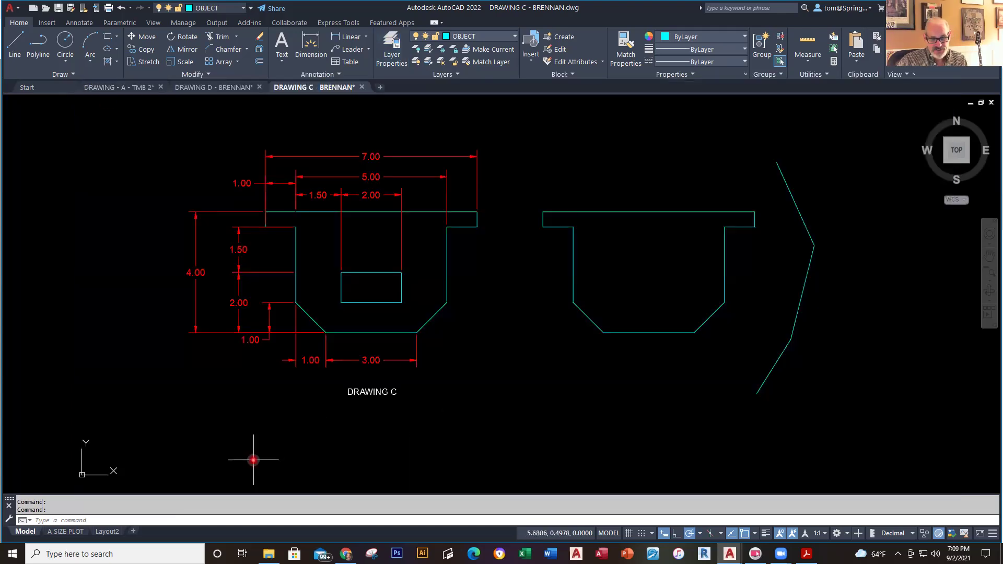
- Create a new layer named RED using the command-line version of the Layer command (-LAYER)
text(-LA)
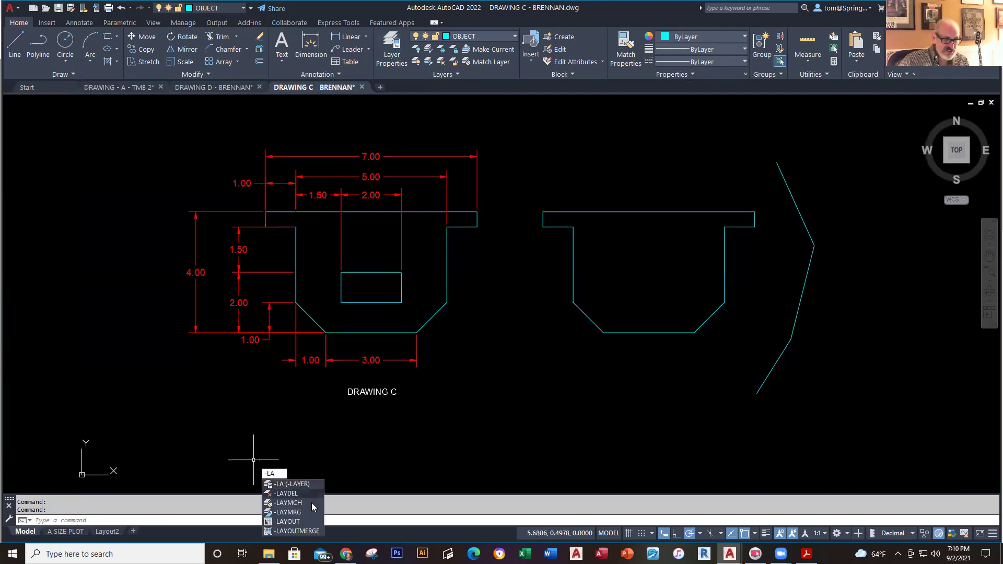
click(287, 484)
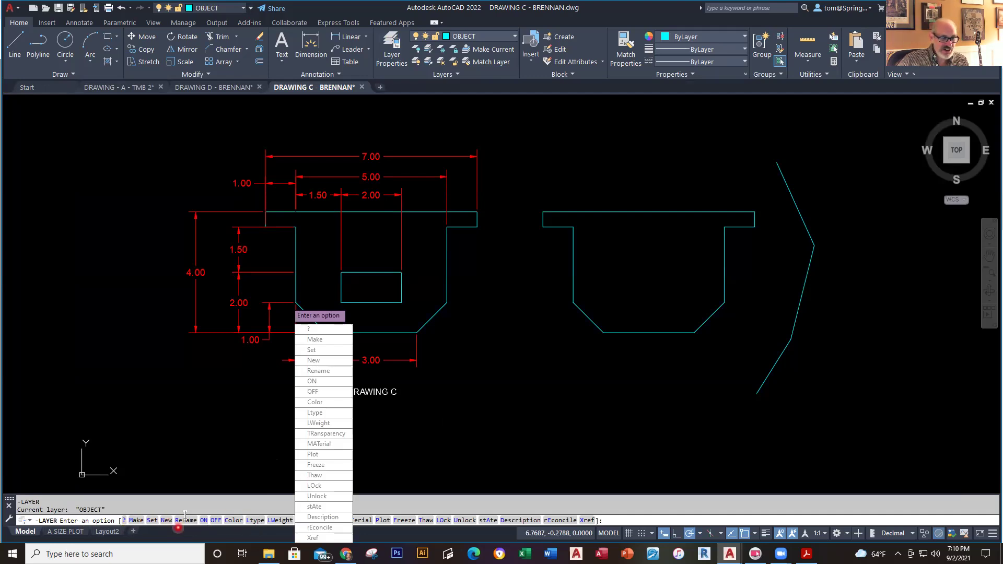
text(N)
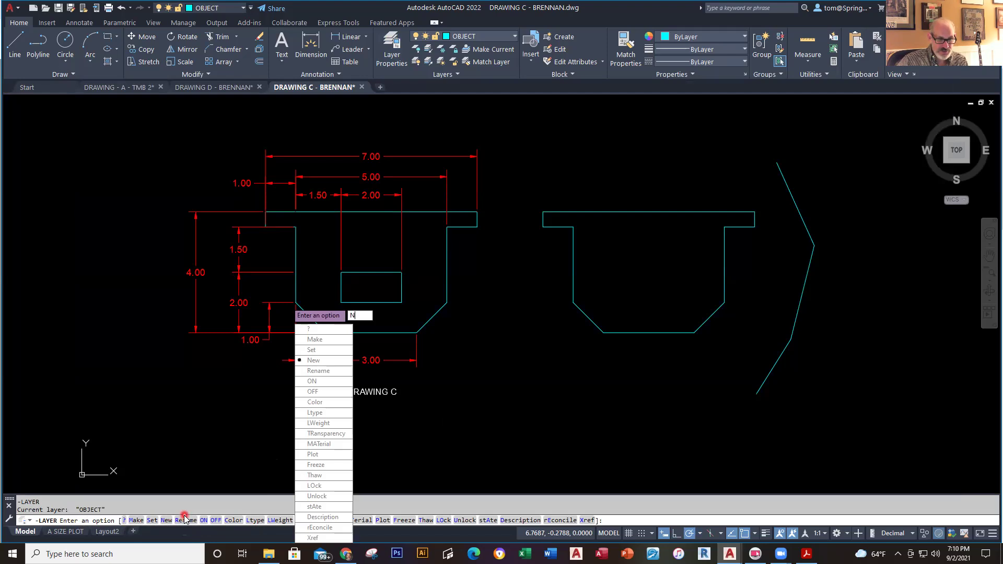
key(Return)
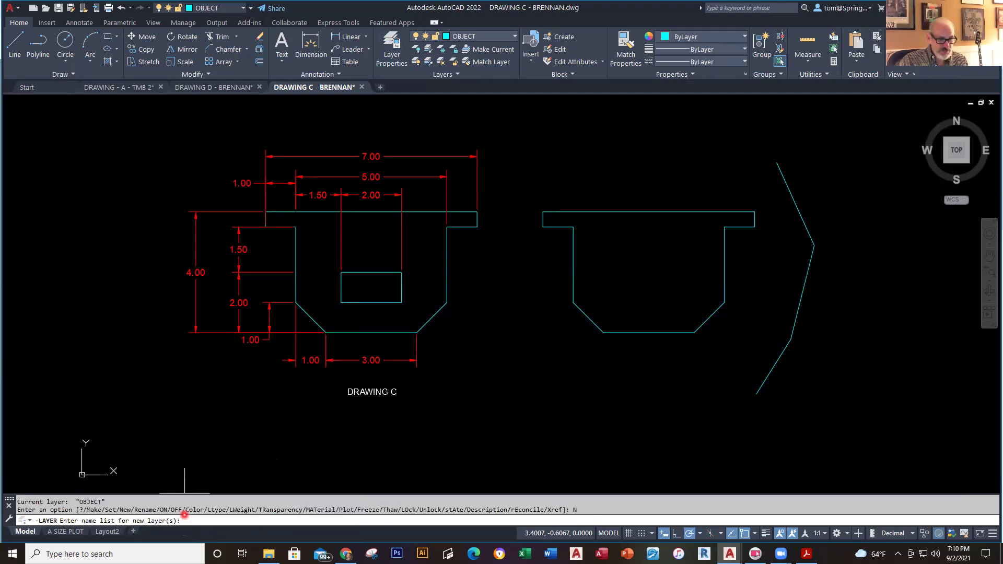
text(RED)
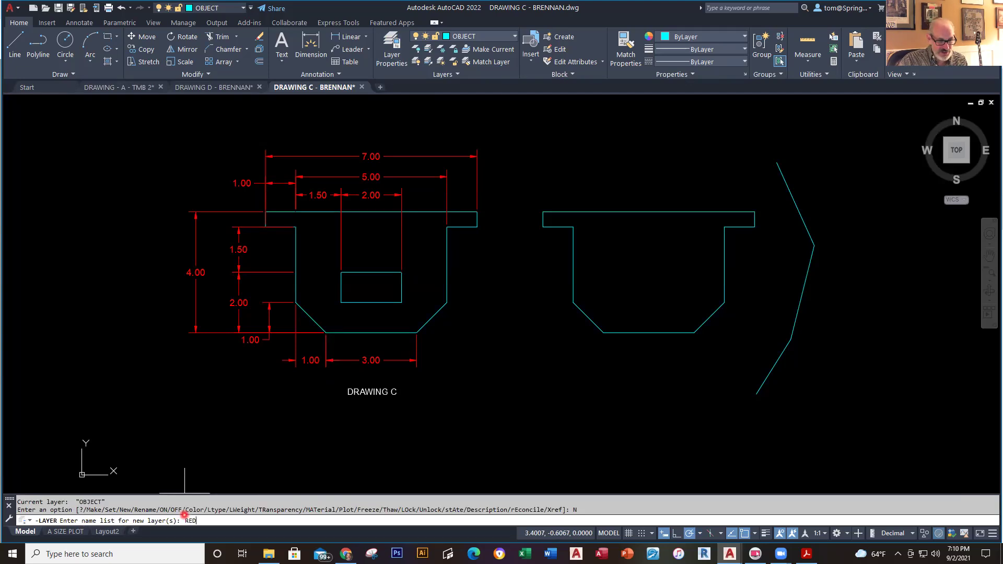
key(Return)
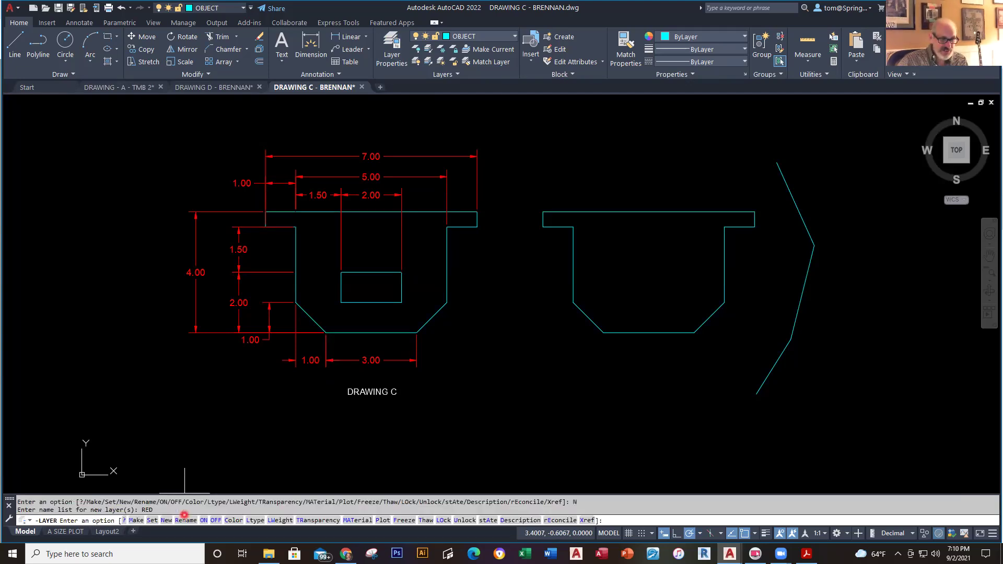
- Assign color 1 (red) to the default OBJECT layer through the -LAYER Color option and end the command
click(233, 522)
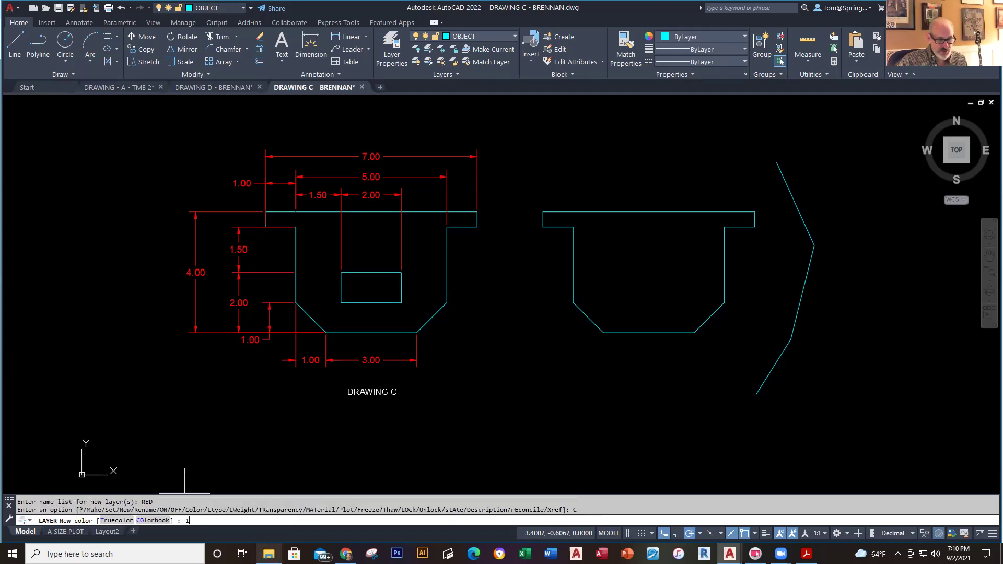
key(Return)
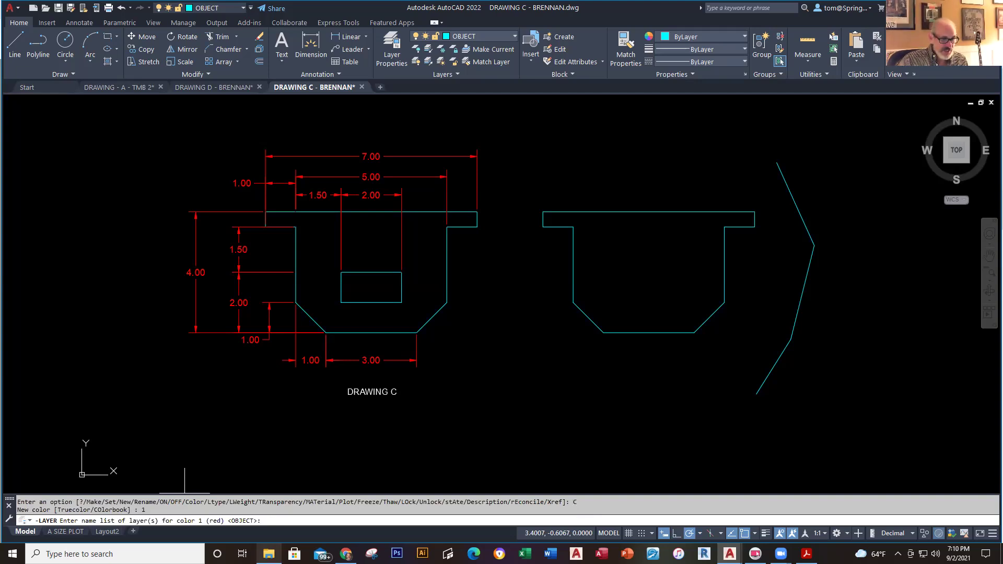
key(Return)
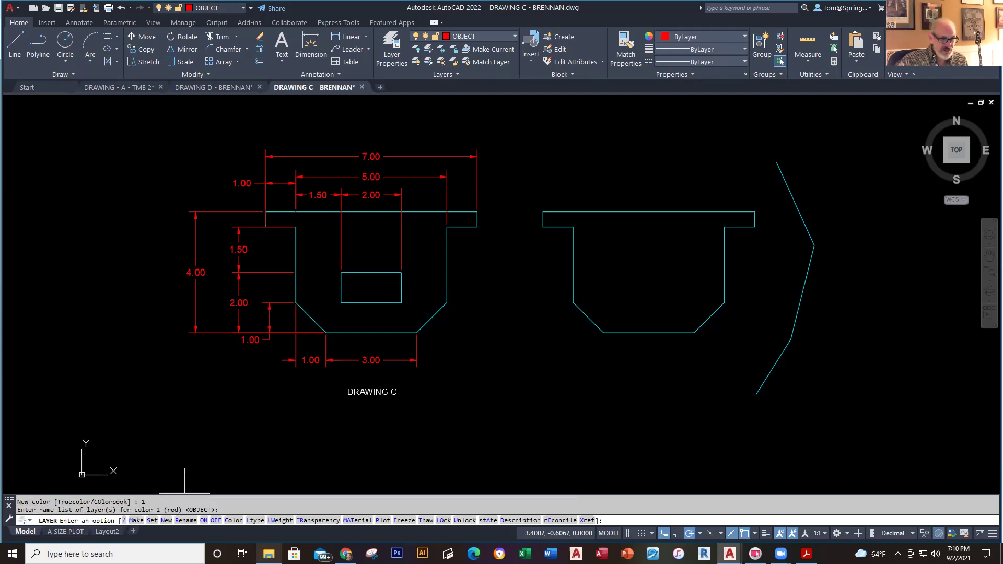
key(Return)
key(Return)
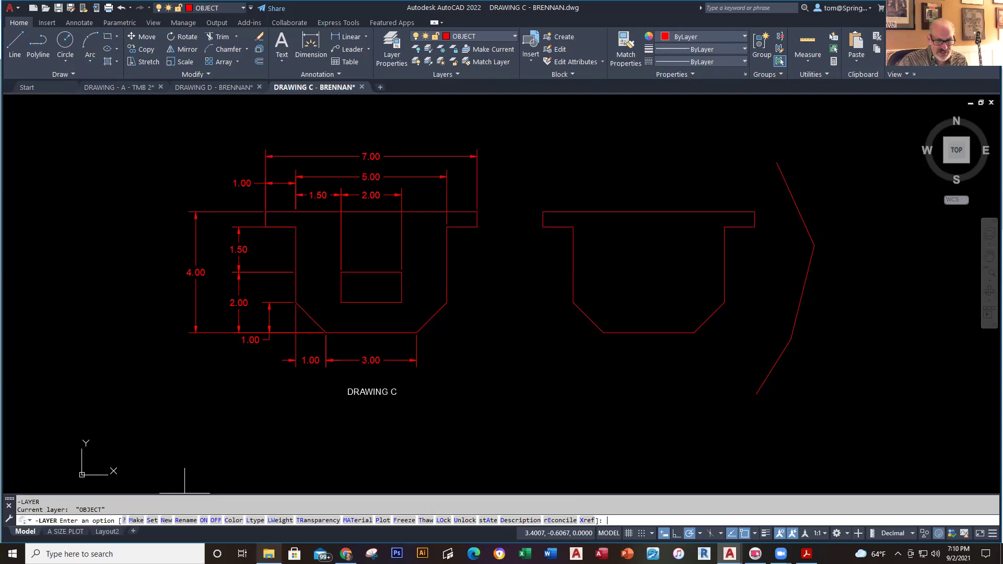
key(Escape)
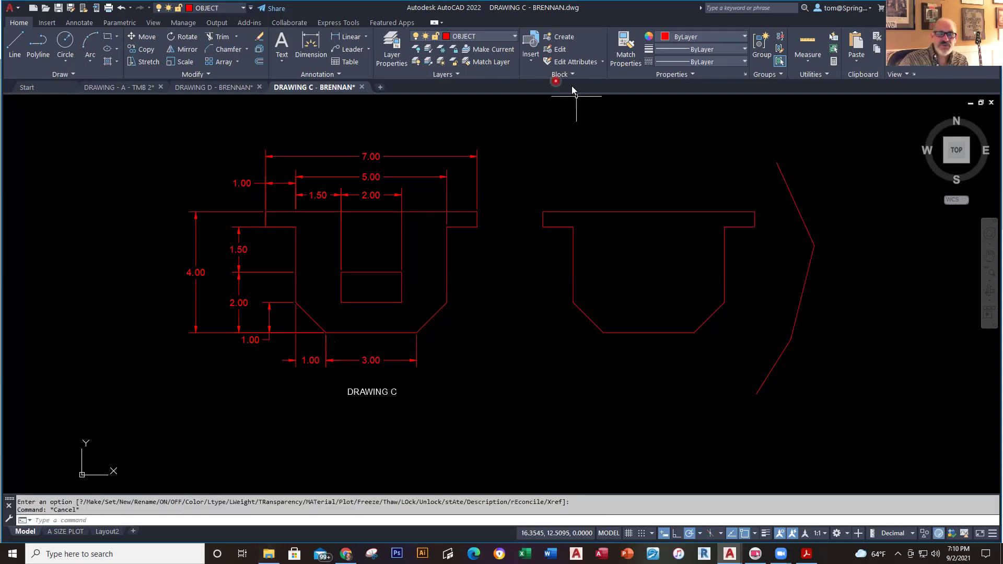
- Set the OBJECT layer's color back to cyan, index color 4
click(513, 37)
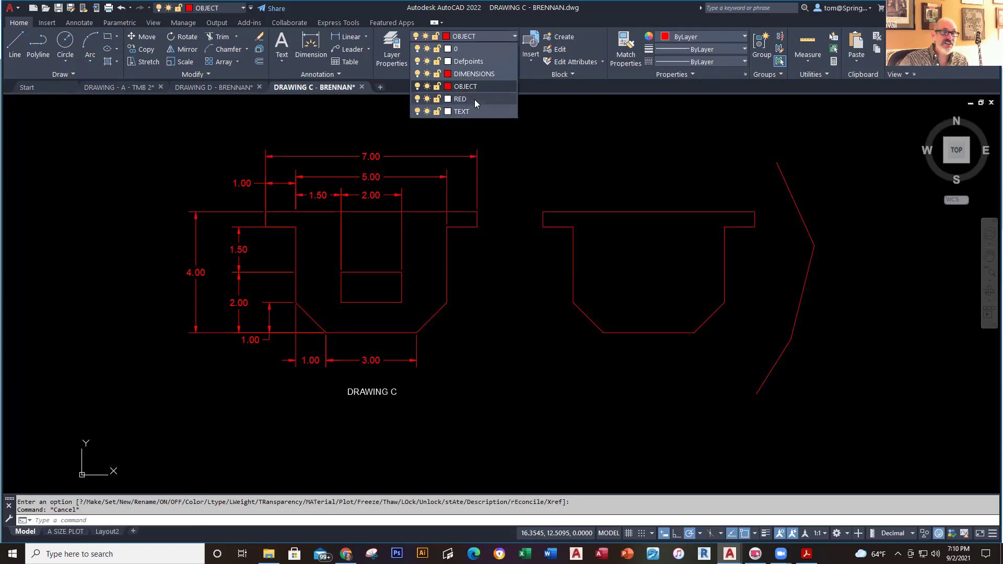
click(449, 88)
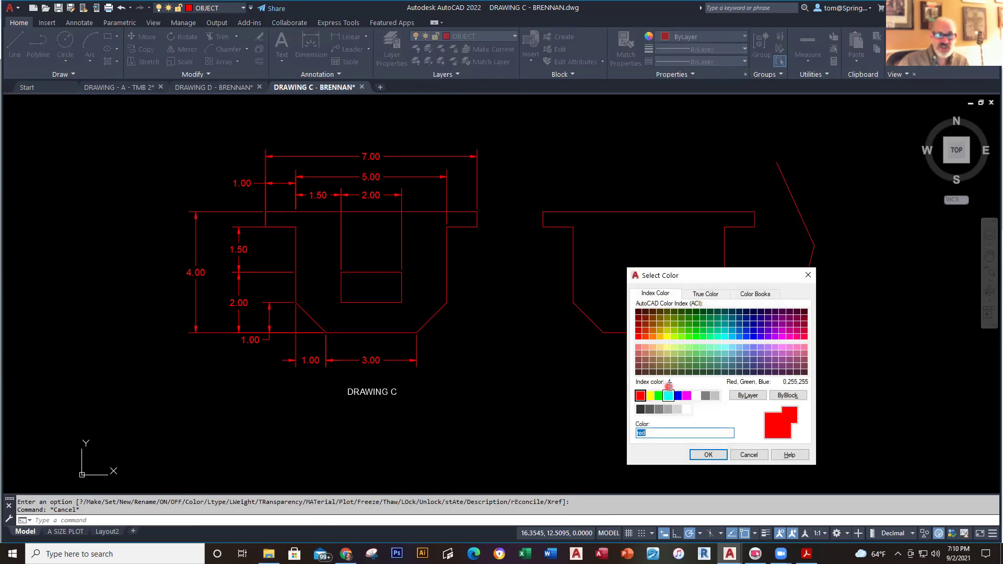
click(668, 393)
click(708, 454)
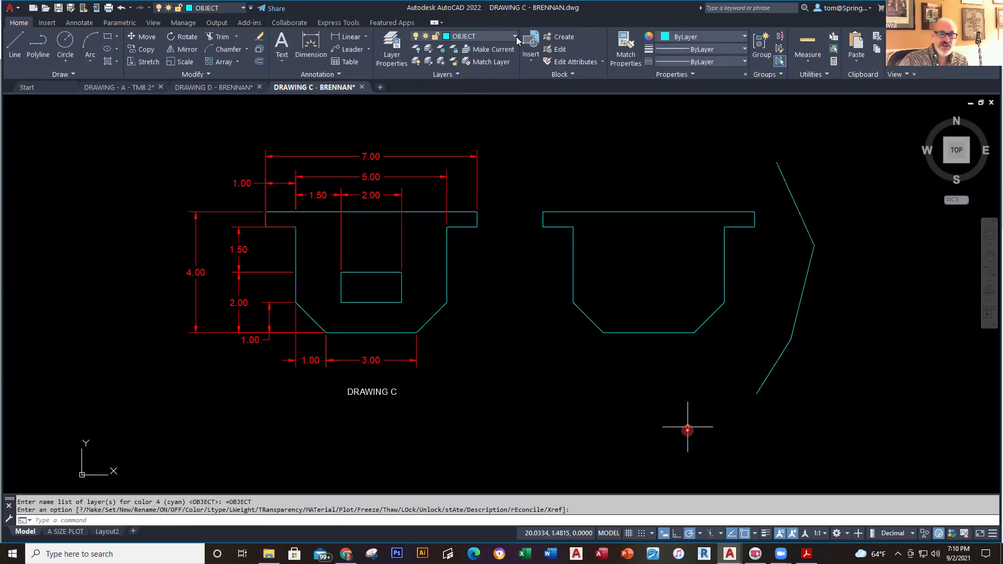
- Change the color of the RED layer to red
click(516, 37)
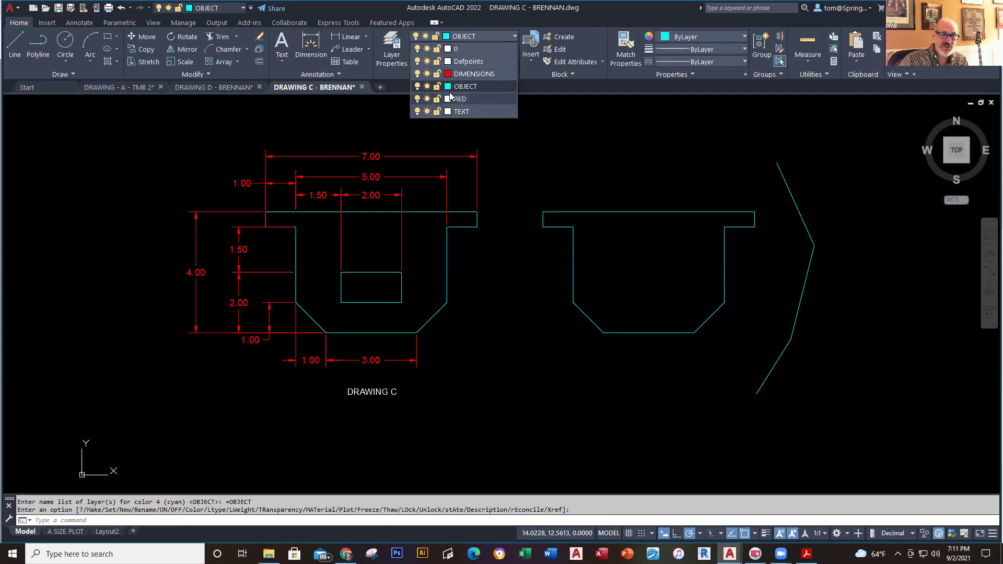
click(448, 99)
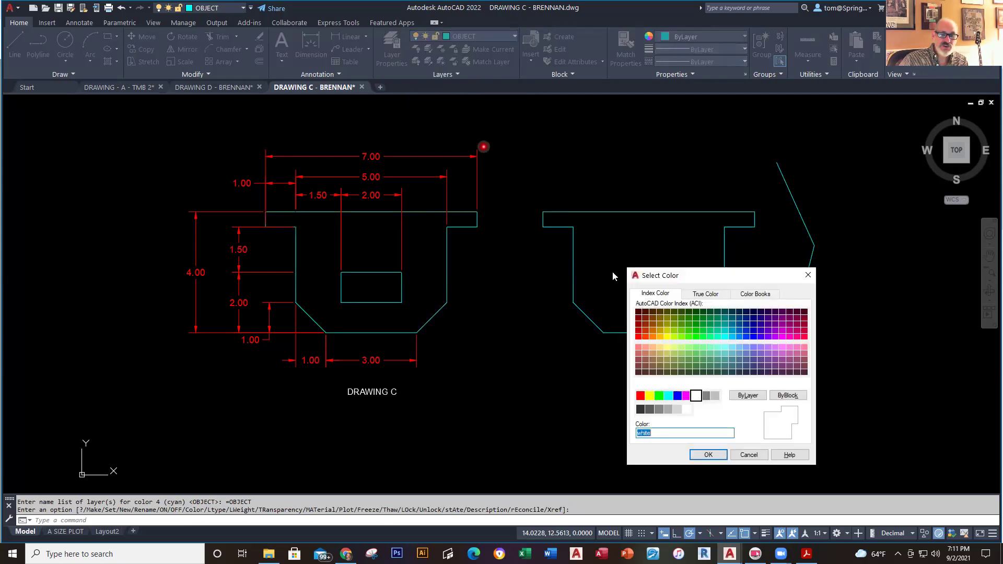
click(640, 395)
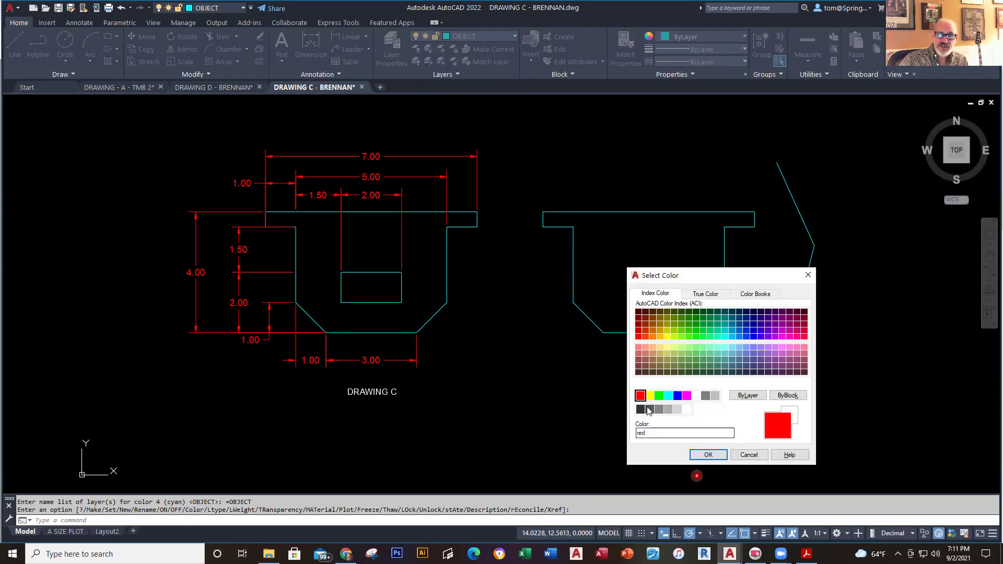
click(708, 454)
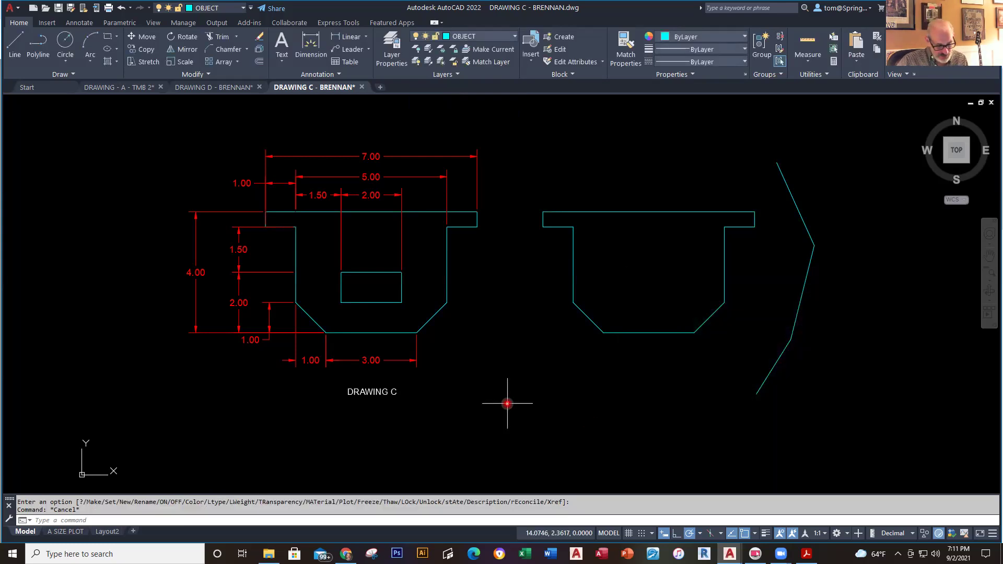
- Switch to the browser to check the keyboard shortcut list in the AutoCAD Interface Tweaks document, and return to AutoCAD
key(alt+Tab)
key(alt+Tab)
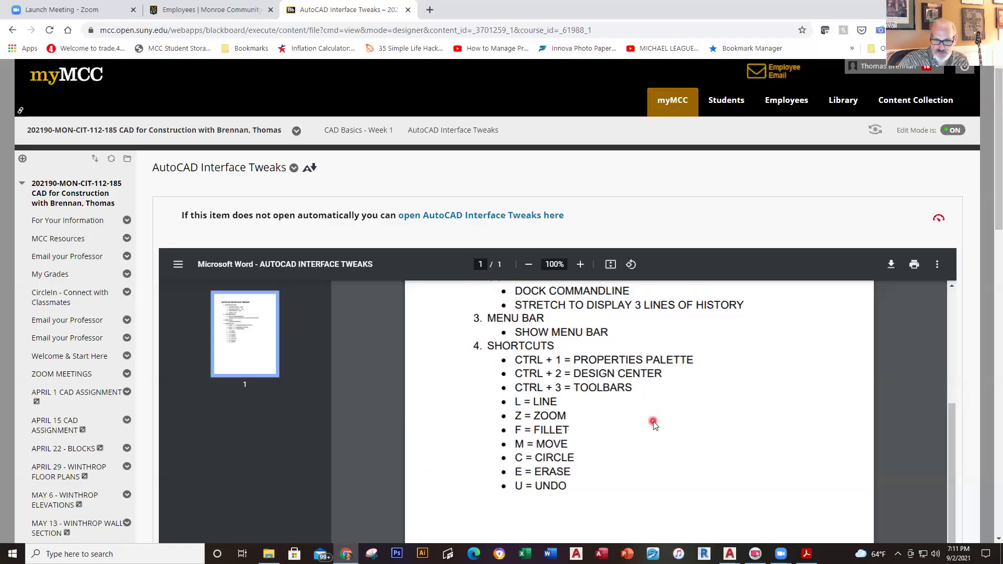
key(alt+Tab)
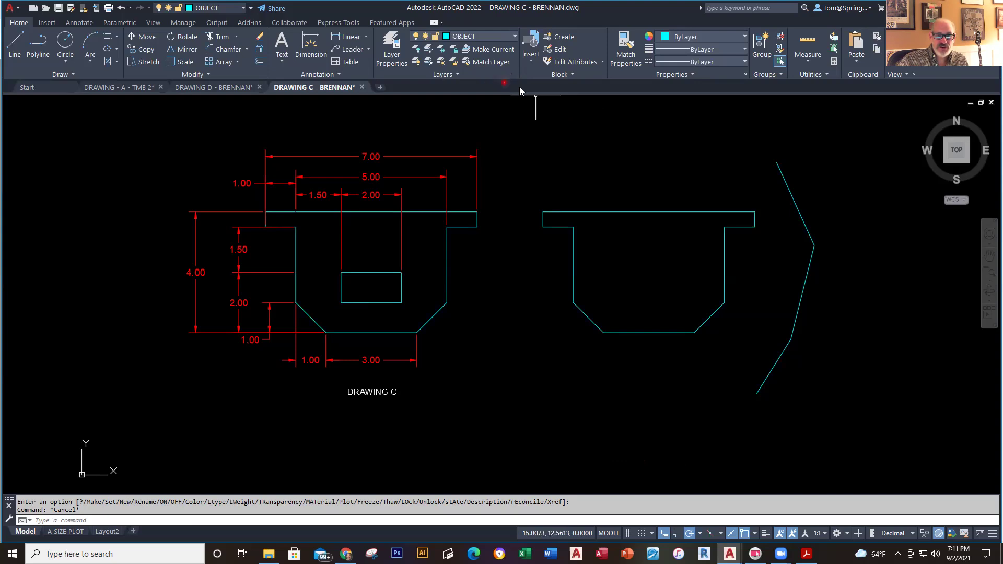
click(711, 441)
drag(668, 525, 643, 343)
drag(690, 525, 696, 373)
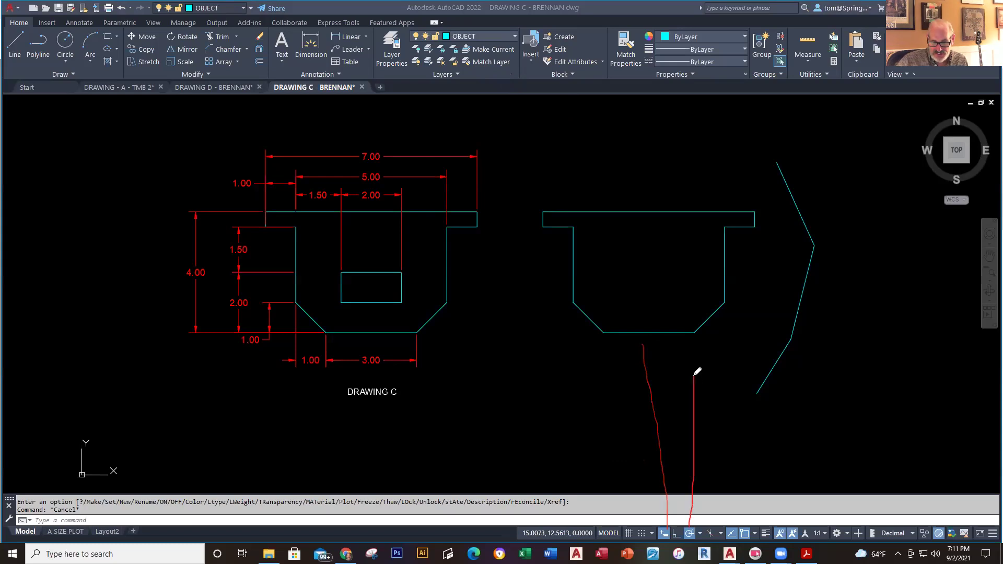
drag(733, 525, 741, 310)
drag(746, 524, 761, 340)
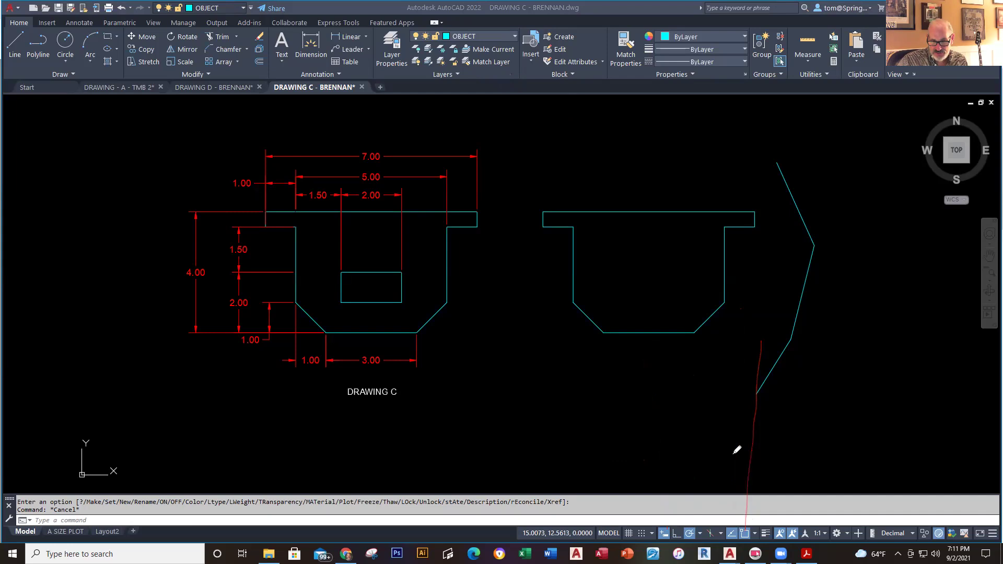
drag(665, 526, 660, 419)
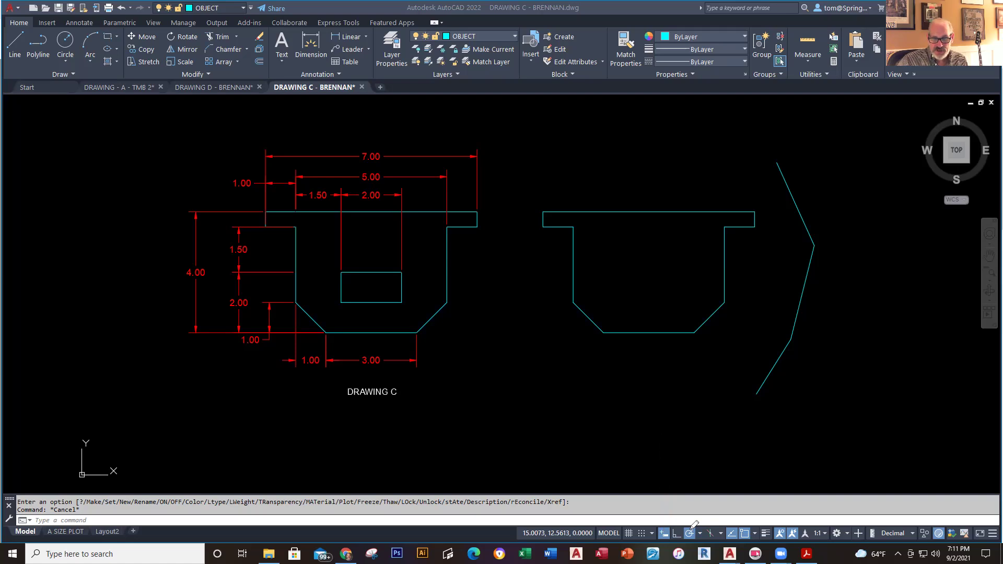
drag(690, 528, 685, 358)
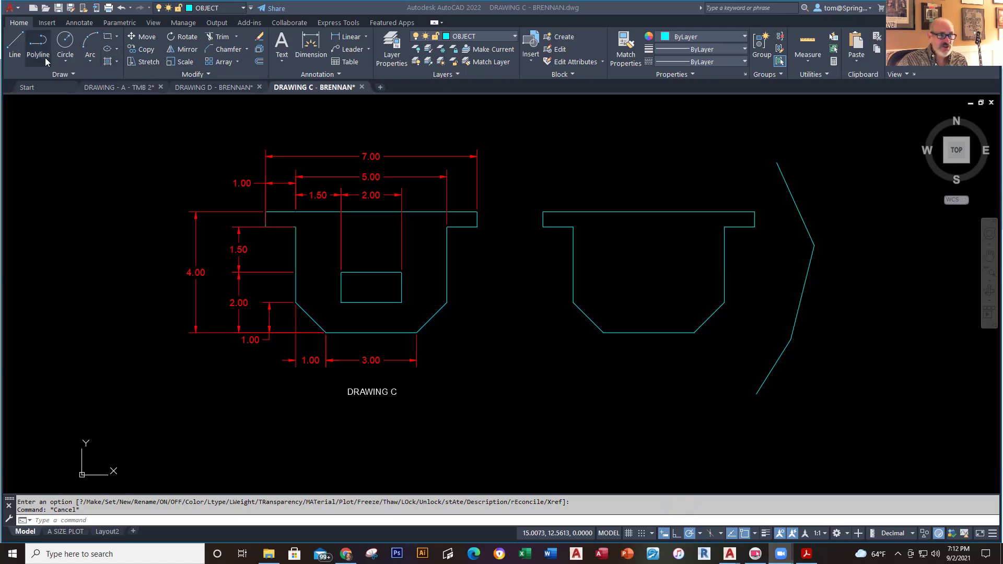
- Draw a stepped line of four horizontal and vertical segments below the two profiles using polar tracking, the first segment about 3.3 long
click(9, 49)
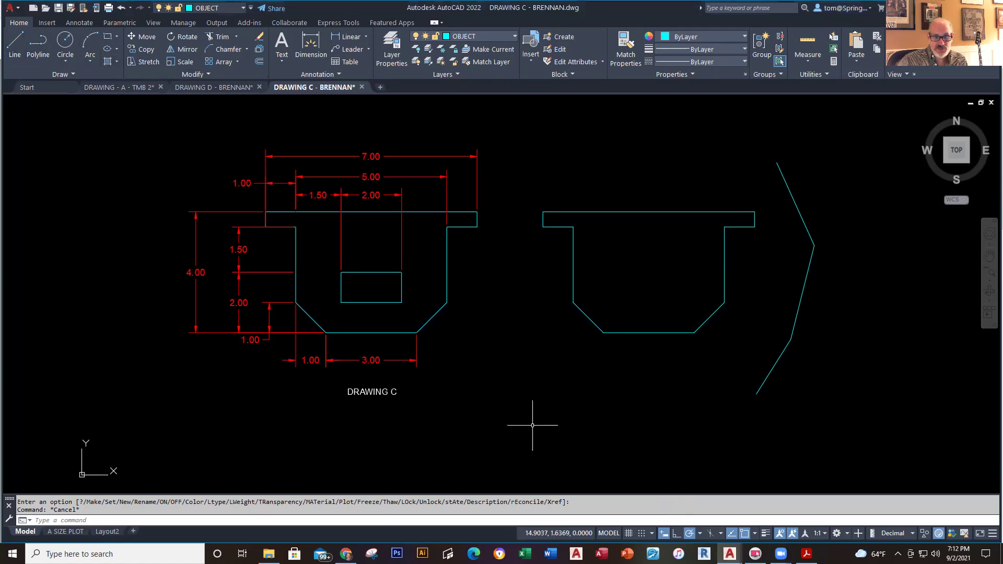
click(15, 44)
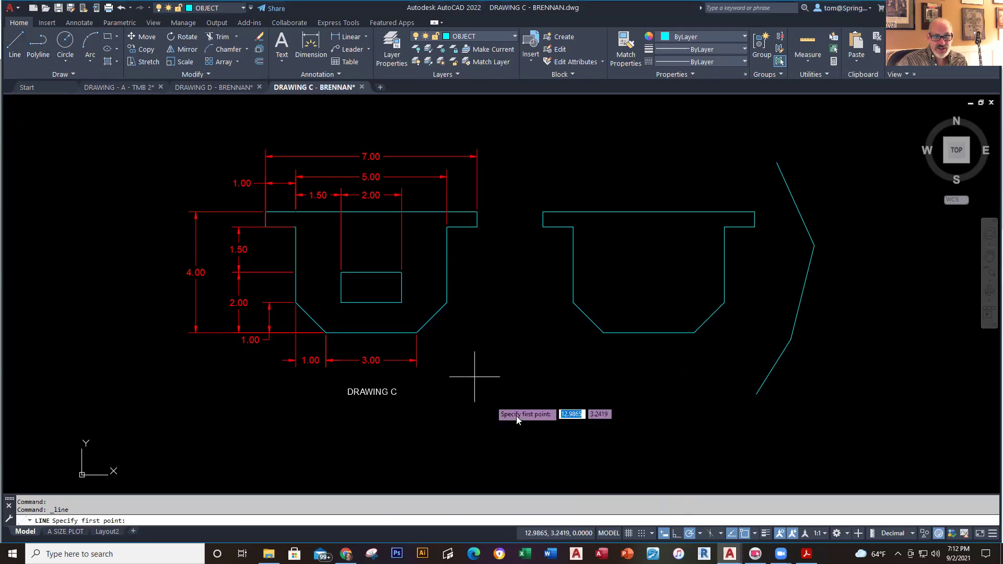
click(504, 418)
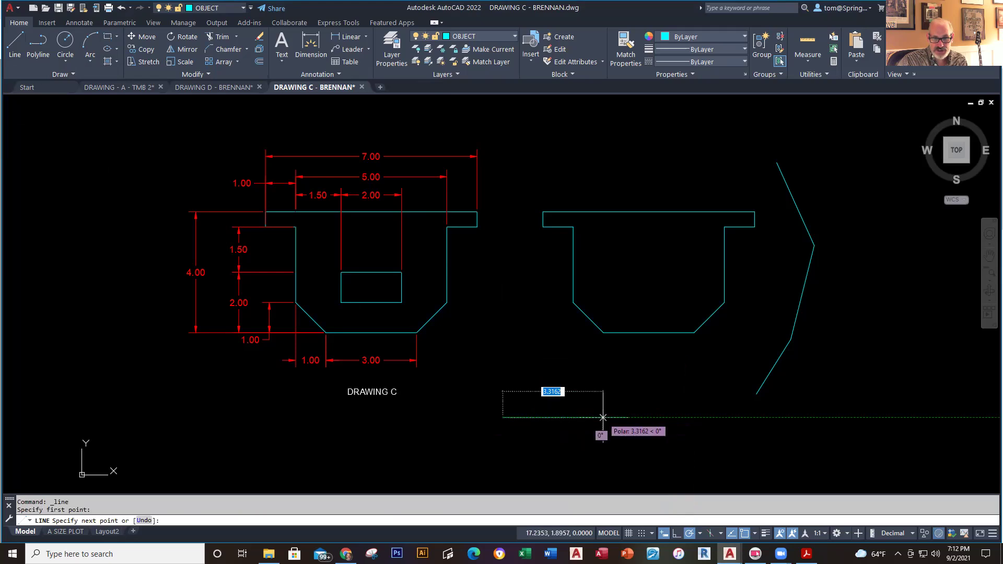
click(603, 417)
click(603, 398)
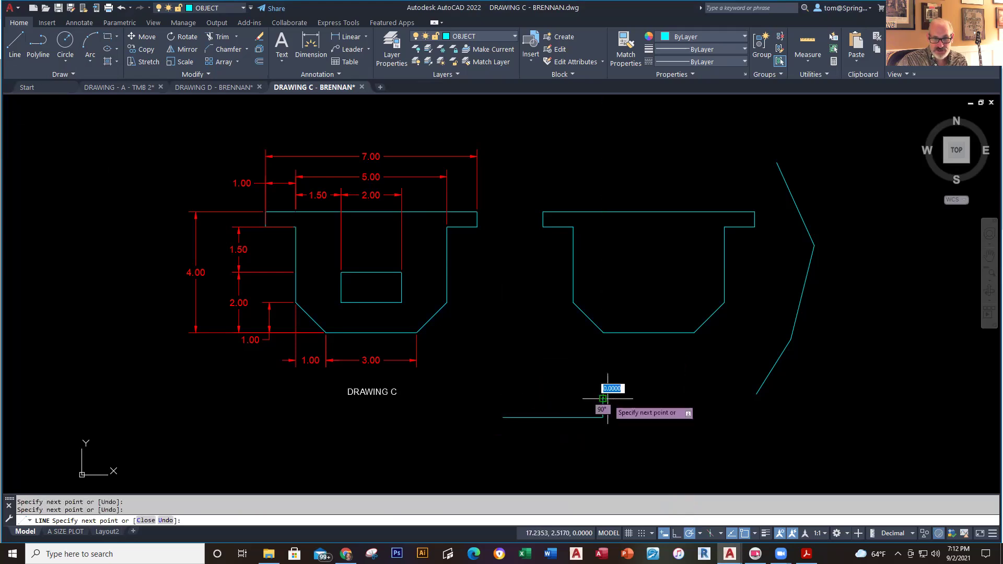
click(574, 399)
click(573, 373)
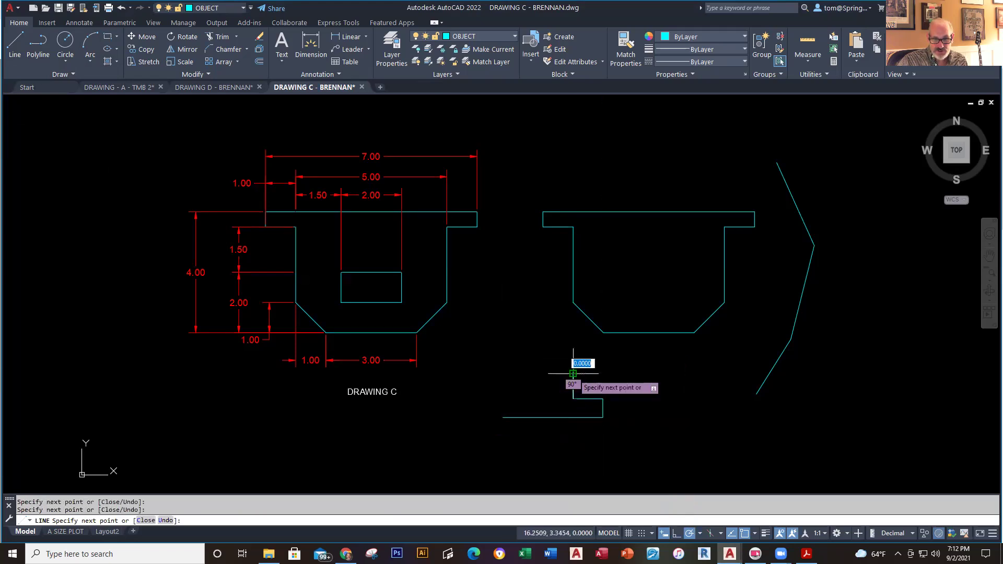
- Turn off polar tracking and continue the line with four free-angle segments zigzagging to the left
click(689, 534)
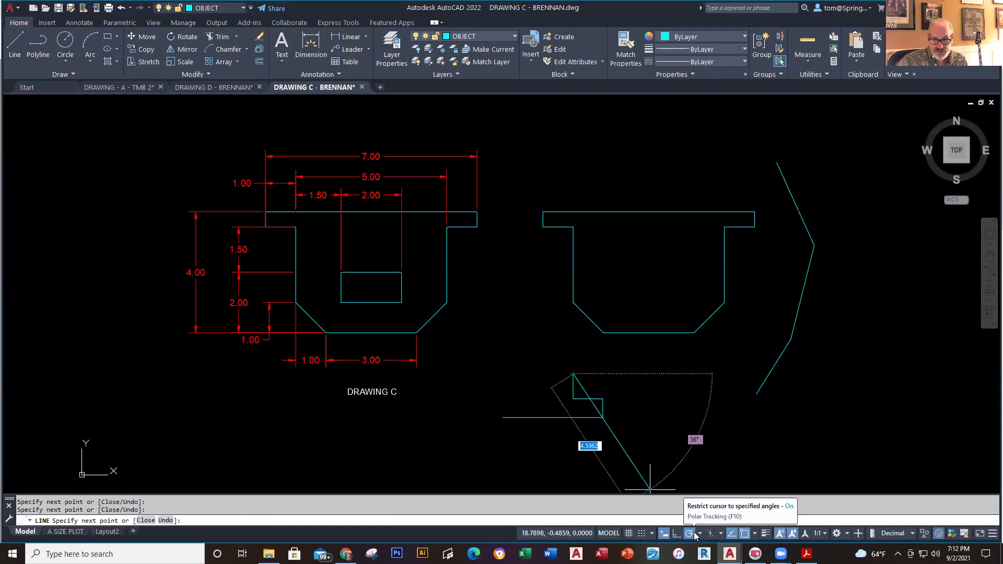
click(560, 359)
click(531, 377)
click(502, 354)
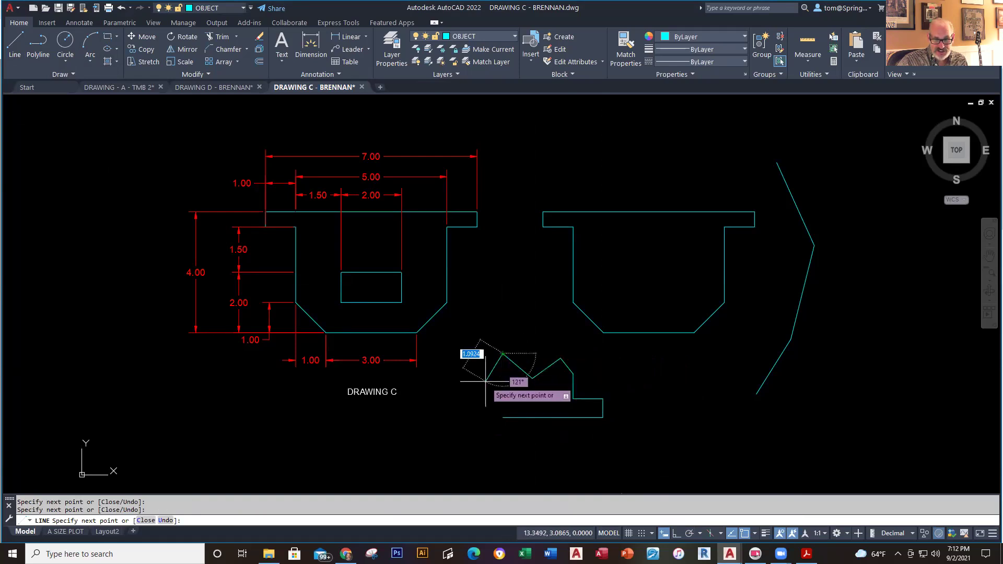
click(471, 404)
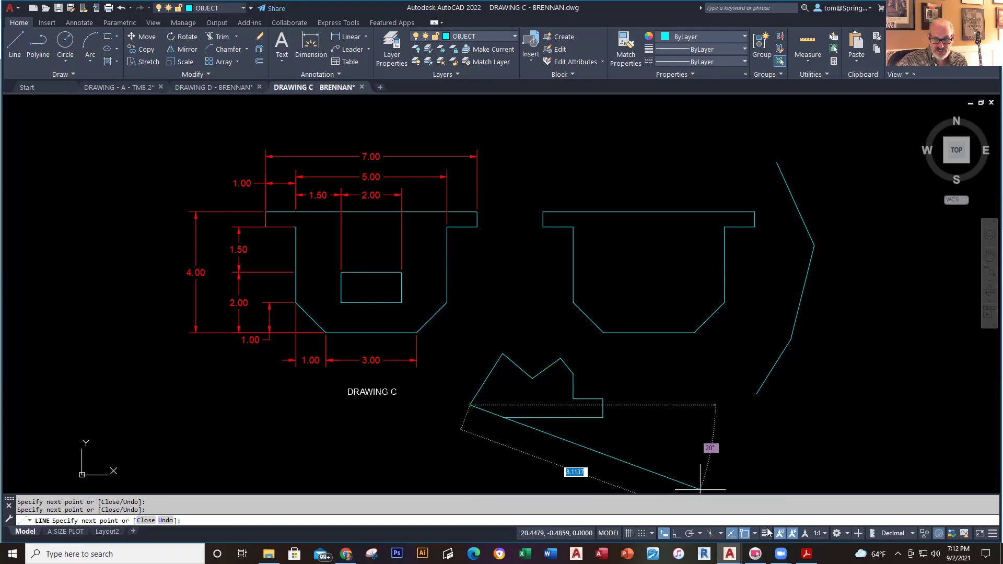
- Turn off object snap, object snap tracking and dynamic input, and continue the line down and across to the right with three segments
click(745, 533)
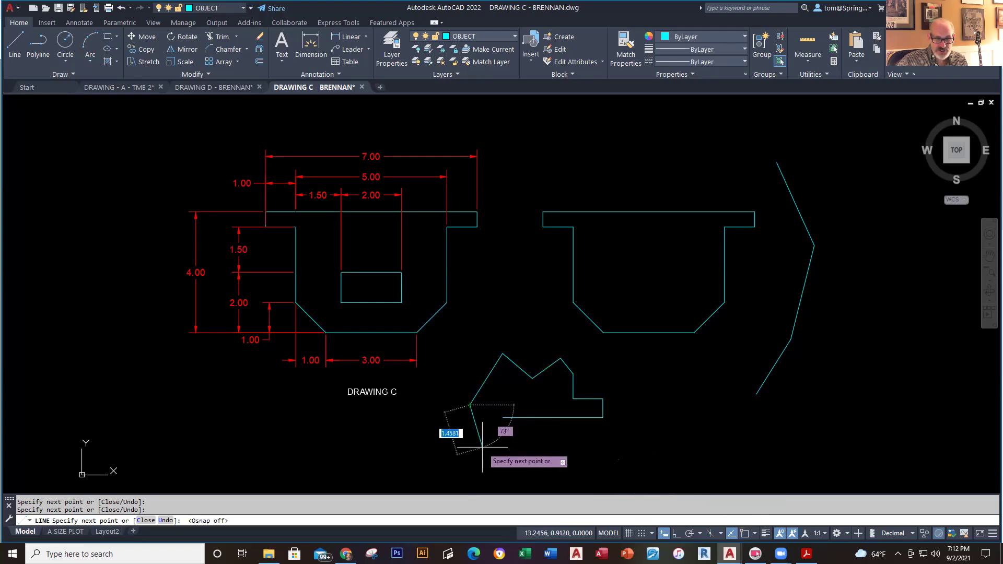
click(732, 532)
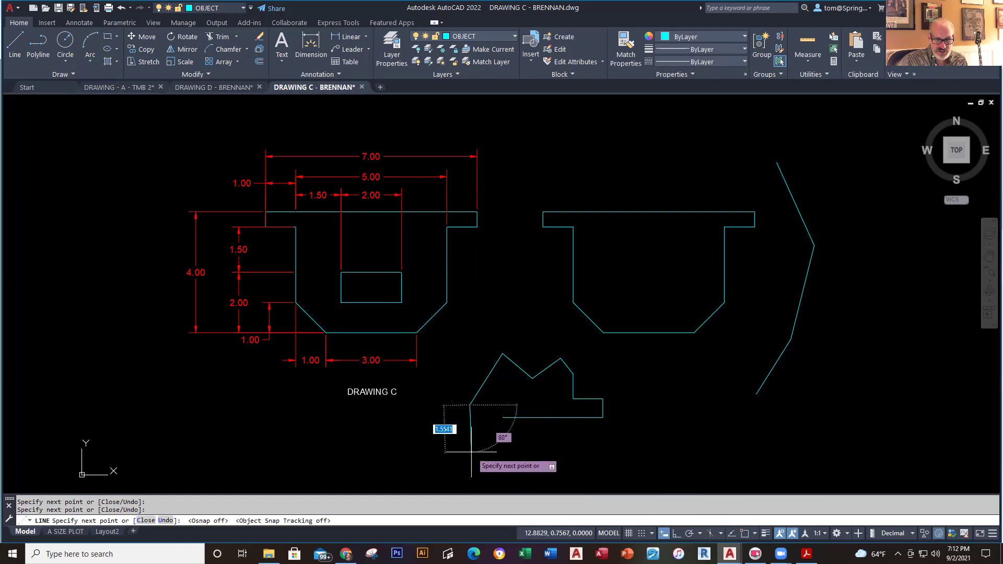
click(472, 452)
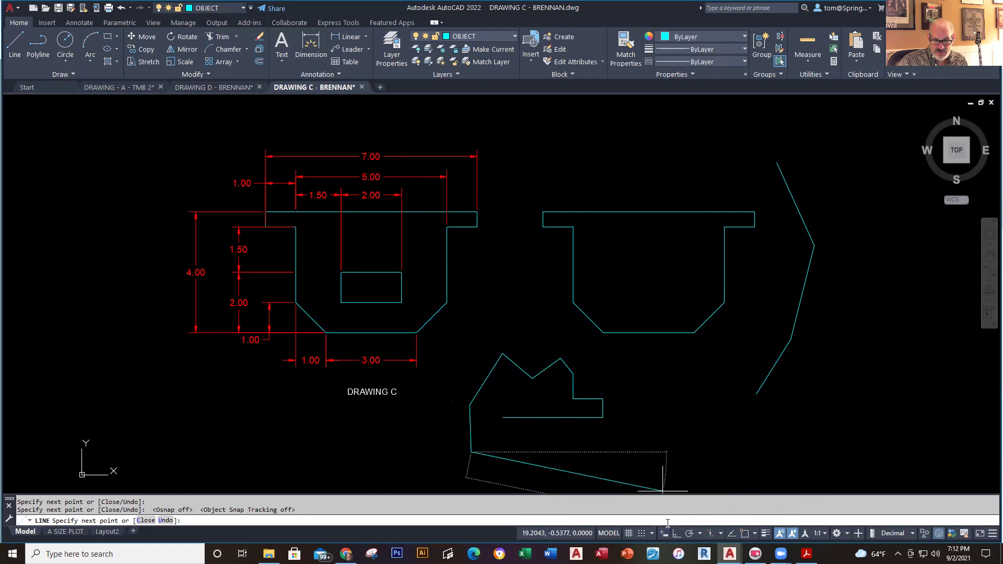
click(570, 452)
click(661, 404)
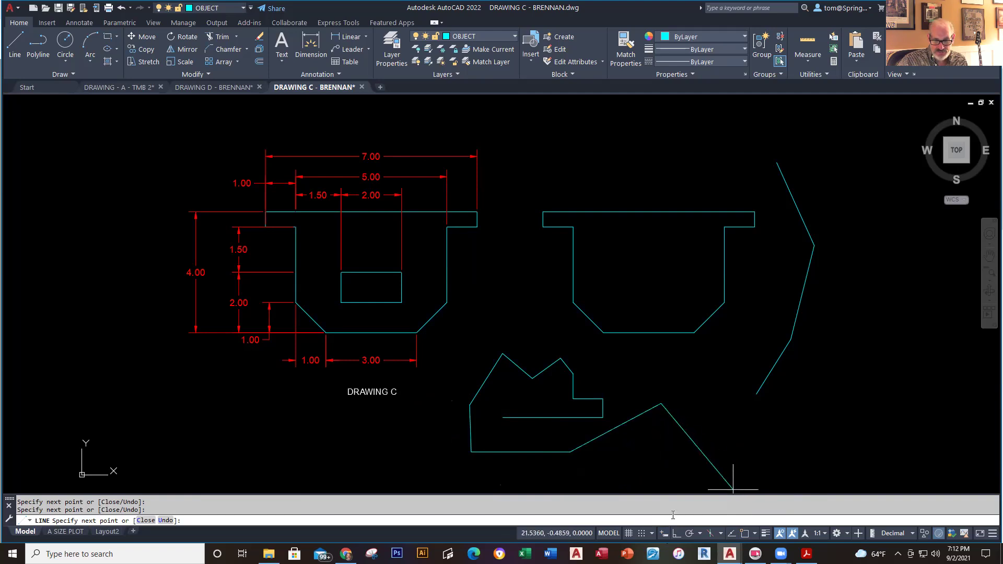
- Turn dynamic input, polar tracking, object snap tracking and object snap back on, and finish the line with a sloped, a horizontal and a vertical segment
click(687, 536)
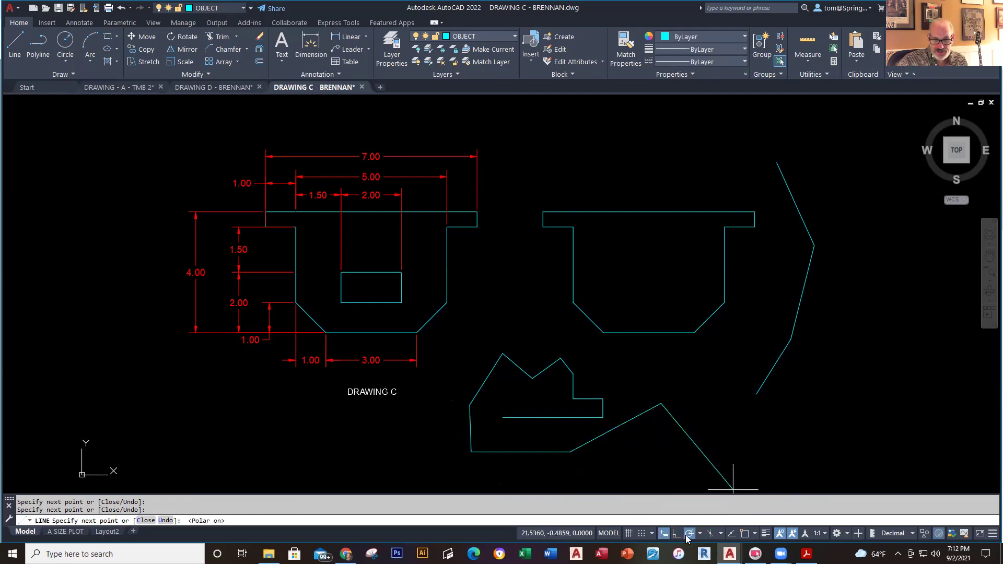
click(733, 533)
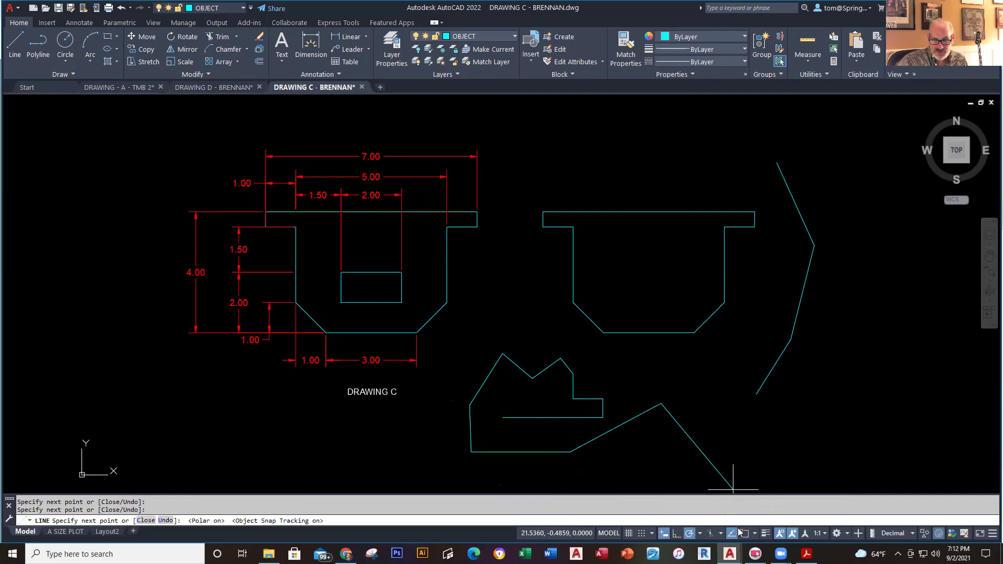
click(744, 533)
click(741, 448)
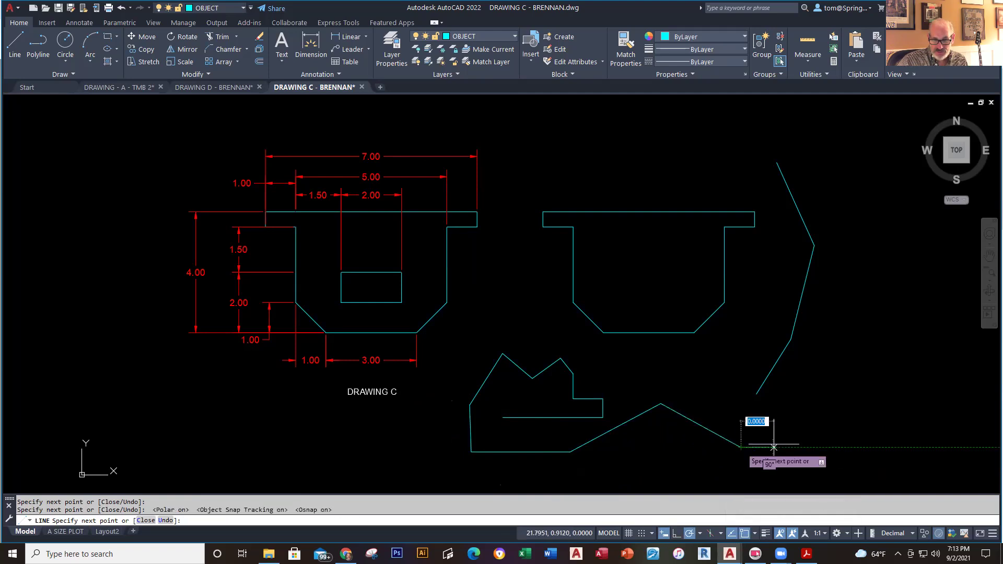
click(831, 448)
click(831, 398)
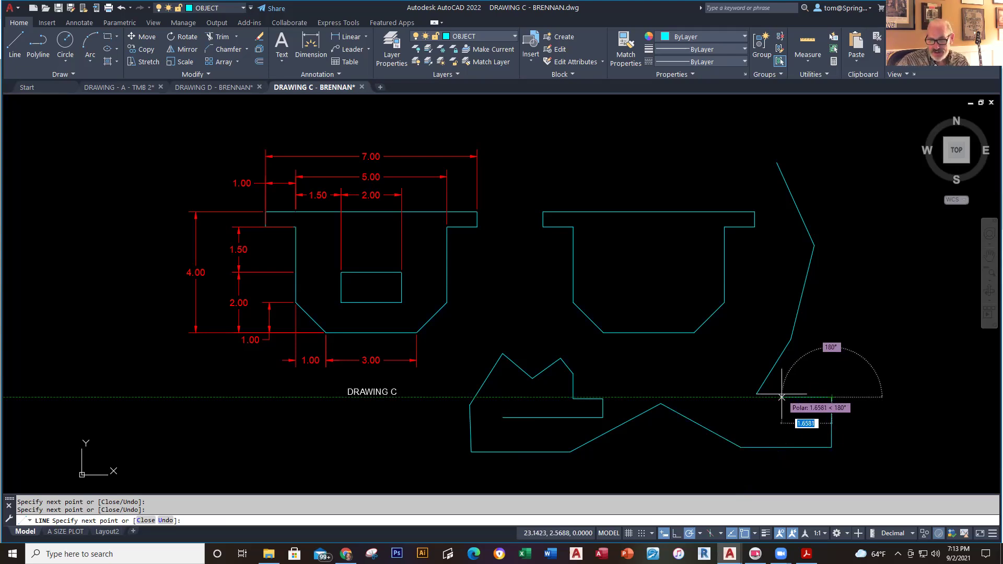
key(Escape)
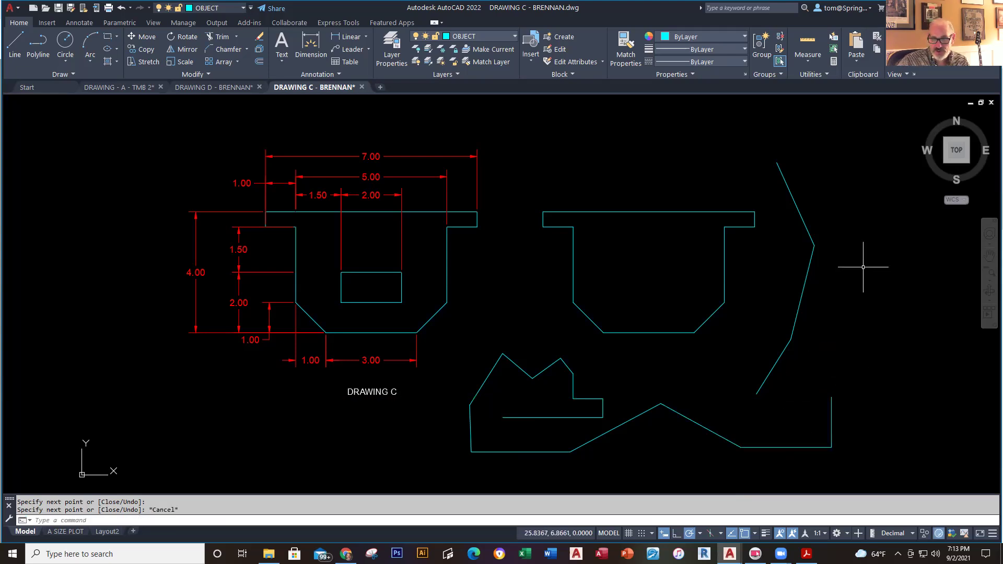
- Erase all the practice lines to the right of and below the right-hand profile, keeping both profiles
click(864, 321)
click(774, 449)
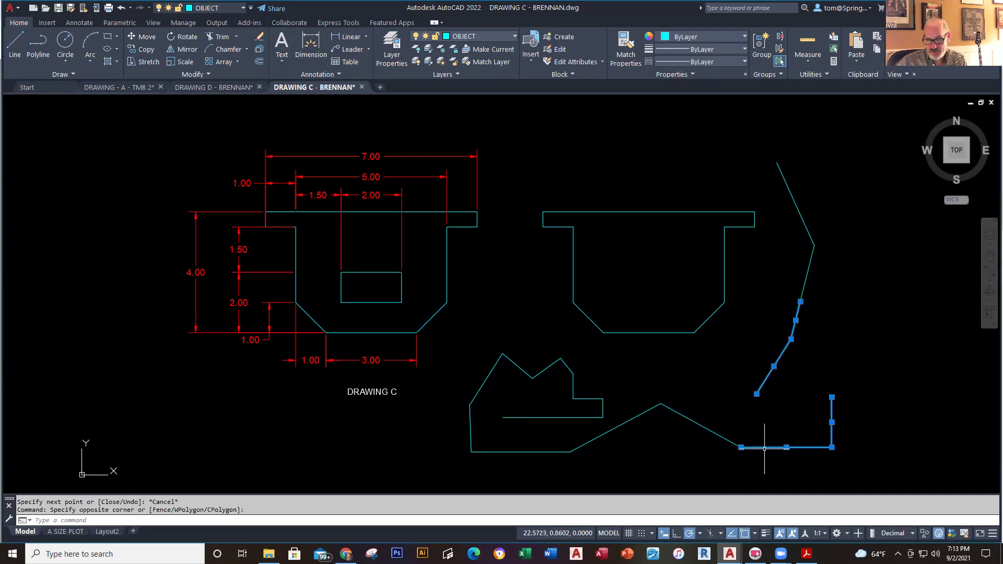
key(Delete)
click(833, 201)
click(786, 334)
key(Delete)
click(709, 369)
click(432, 463)
key(Delete)
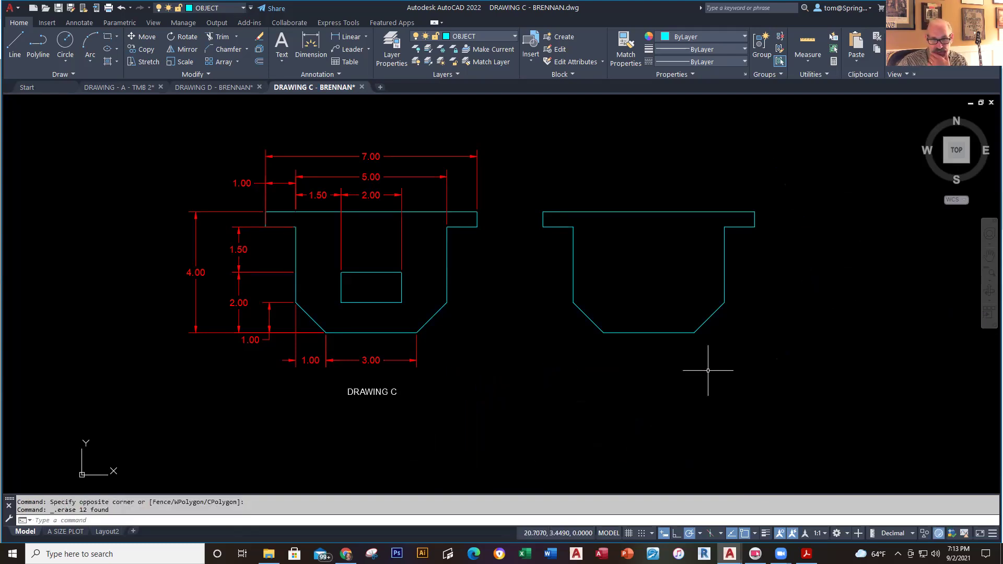
- With object snap off, draw three connected lines from the right-hand profile's upper right corner around to its lower right bend, and inspect the endpoints
click(747, 535)
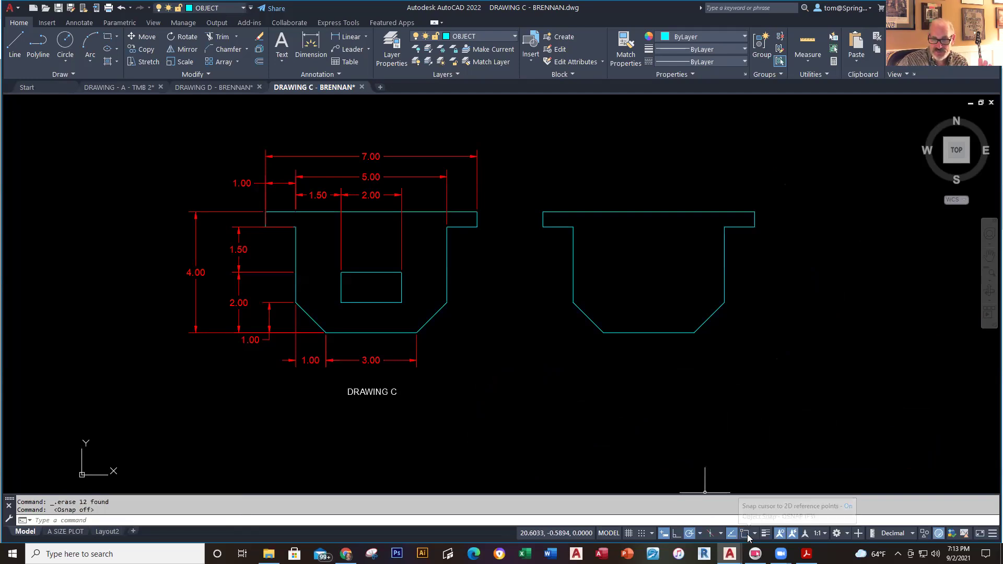
click(16, 44)
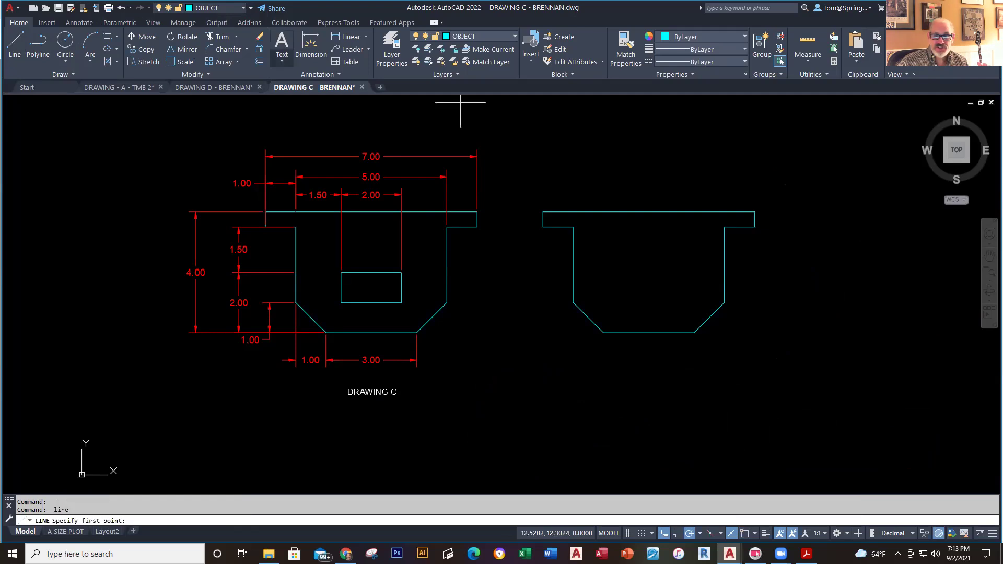
click(755, 212)
click(800, 181)
click(823, 270)
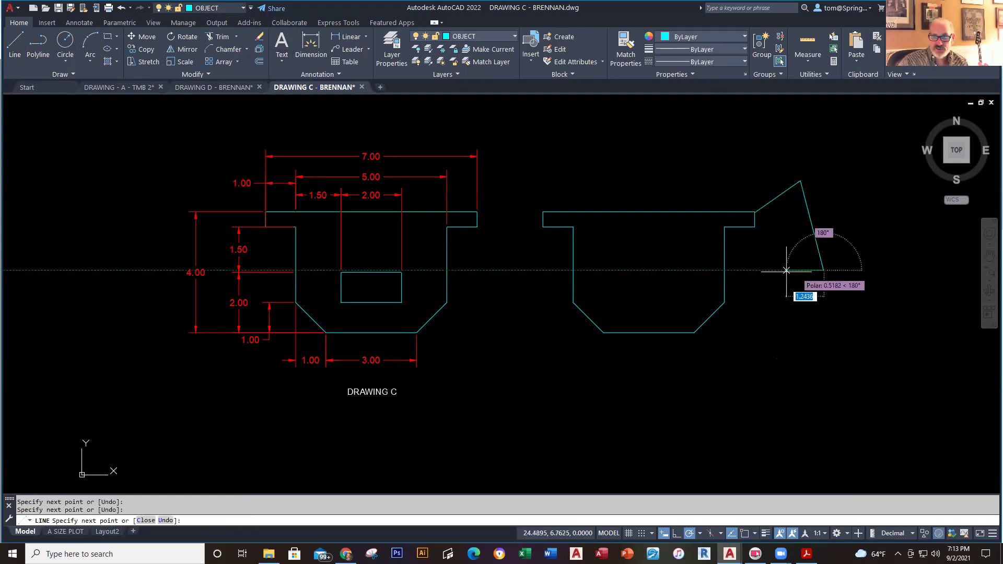
click(724, 302)
key(Escape)
scroll(776, 246, up, 6)
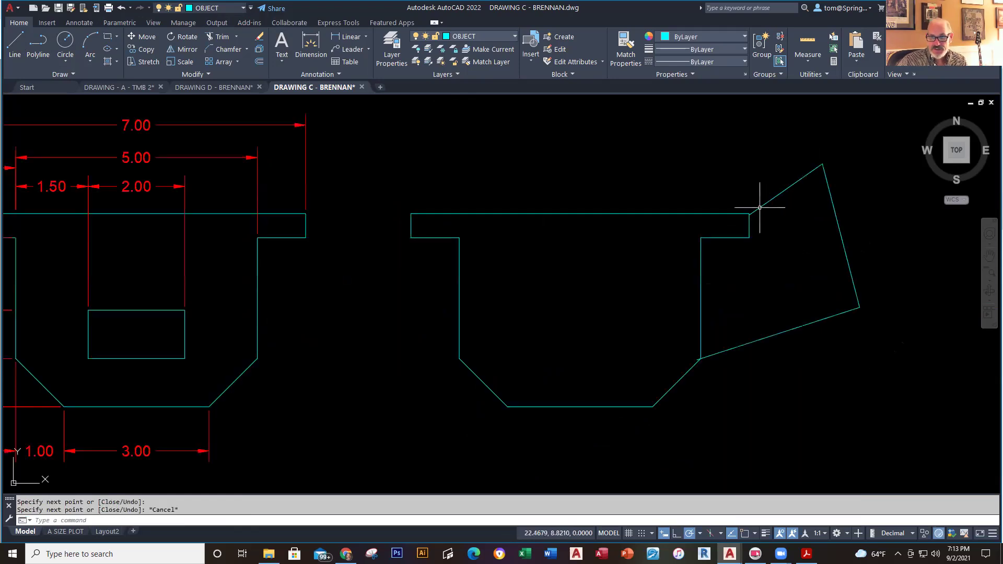
scroll(777, 246, down, 6)
scroll(770, 316, up, 1)
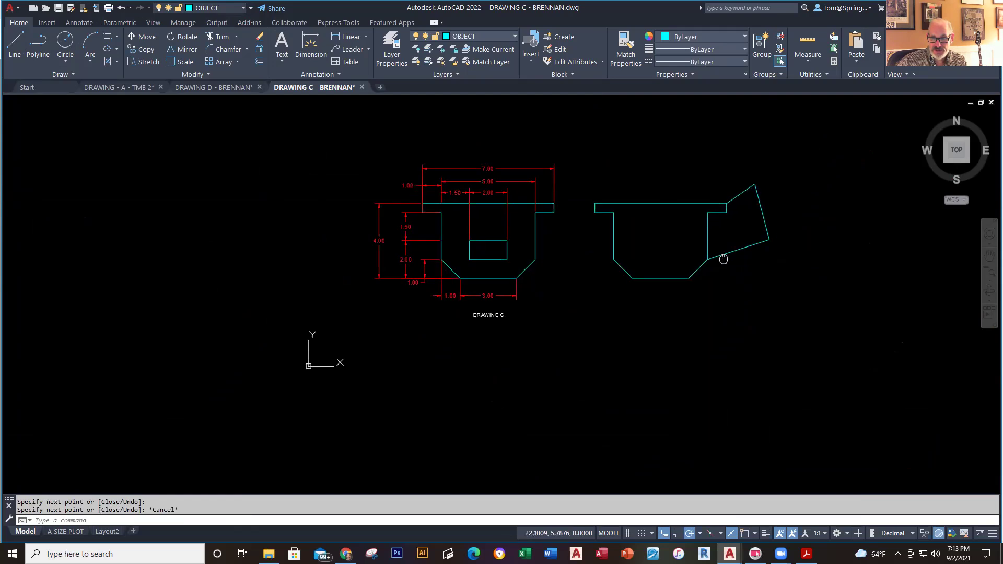
- Turn on object snap and draw three connected lines between corners of the right-hand profile, from its upper left corner to its bottom right vertex
click(745, 535)
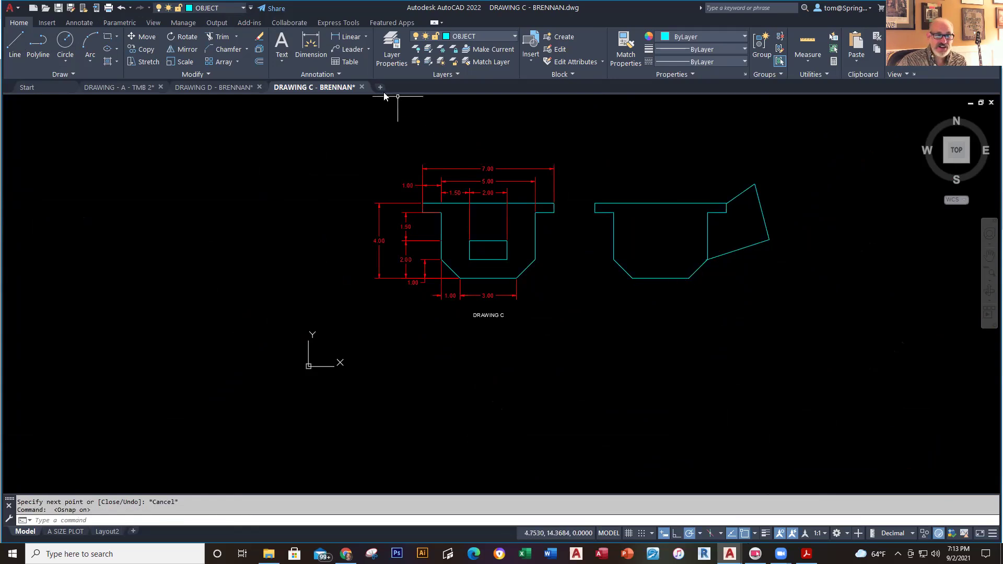
click(14, 42)
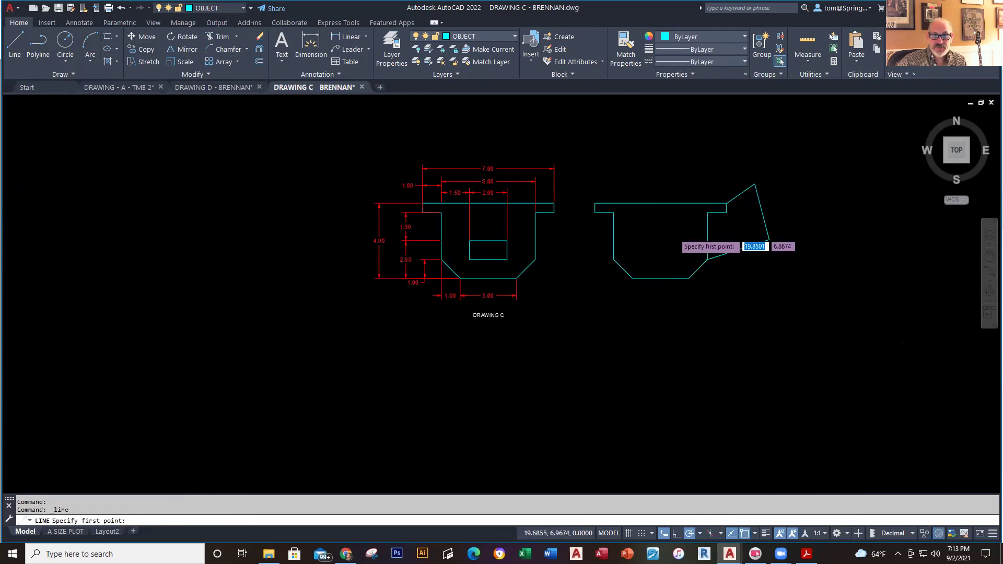
scroll(669, 230, up, 4)
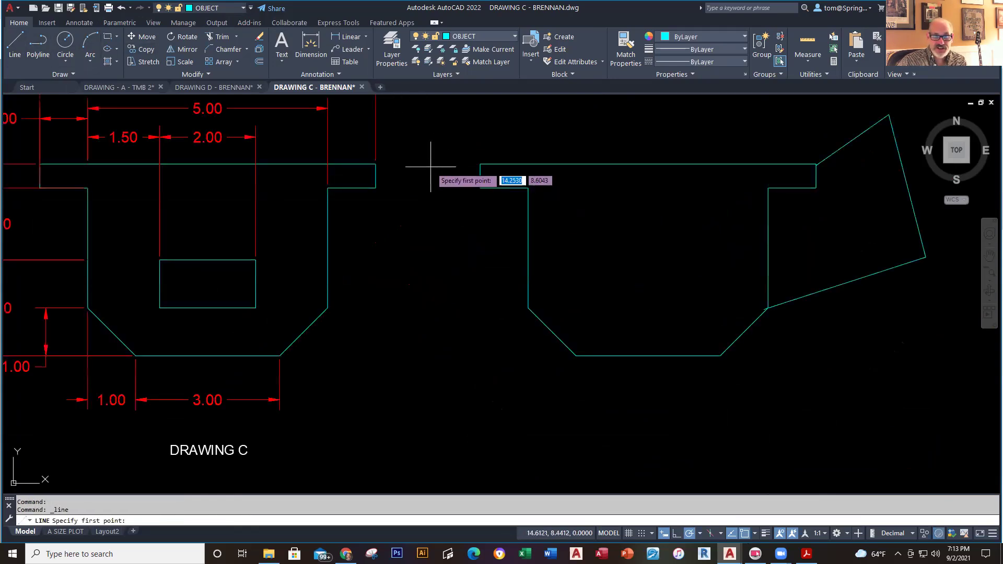
click(476, 164)
click(528, 308)
click(768, 188)
click(721, 355)
key(Escape)
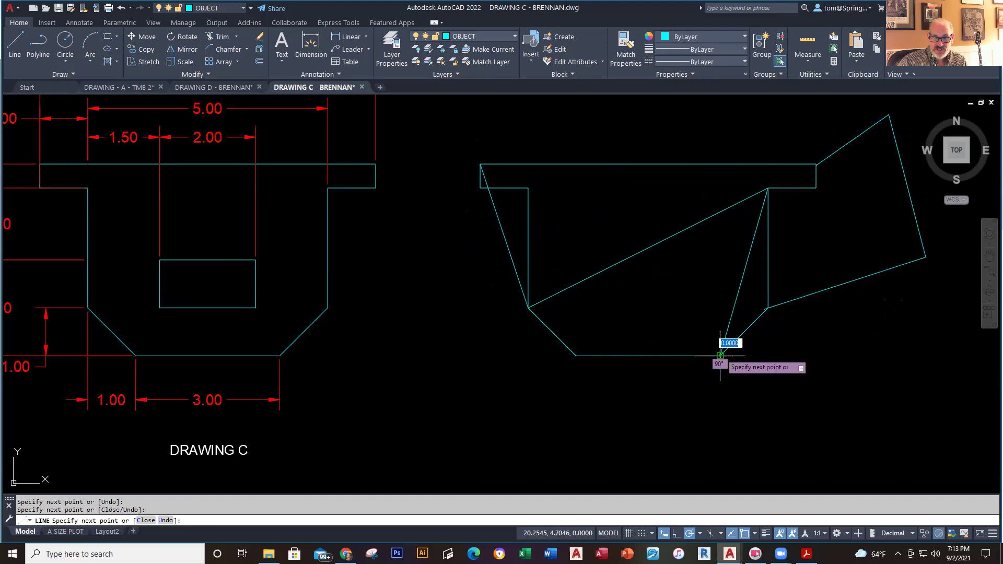
- Undo the practice lines on the right-hand profile and toggle object snap off and back on
key(ctrl+z)
key(ctrl+z)
double_click(746, 535)
click(746, 535)
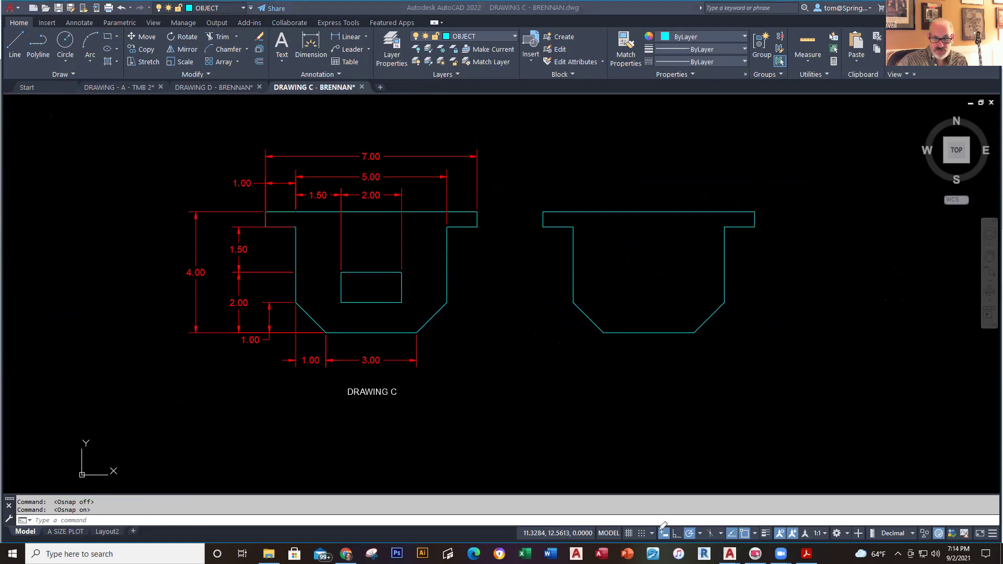
drag(668, 526, 656, 388)
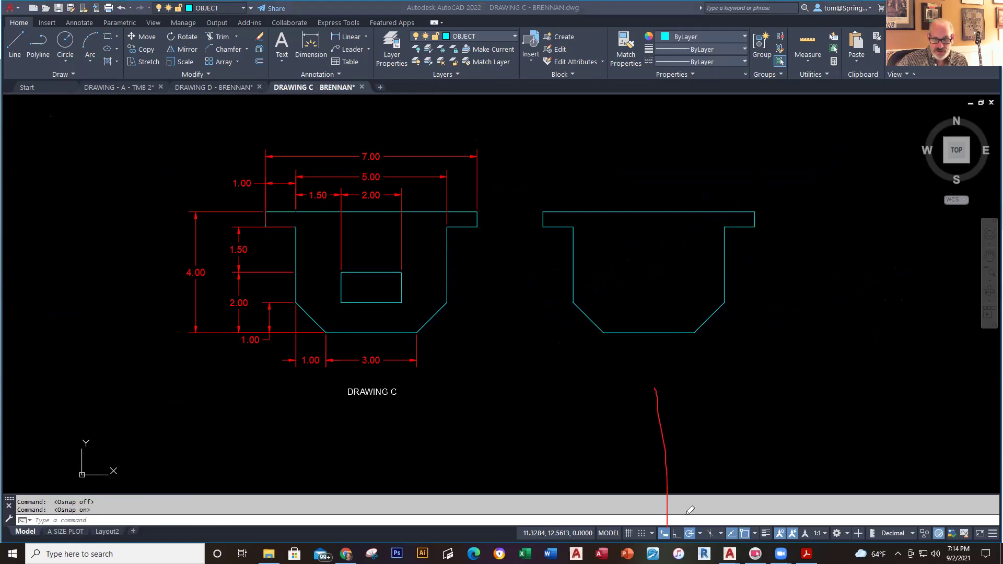
drag(692, 526, 685, 402)
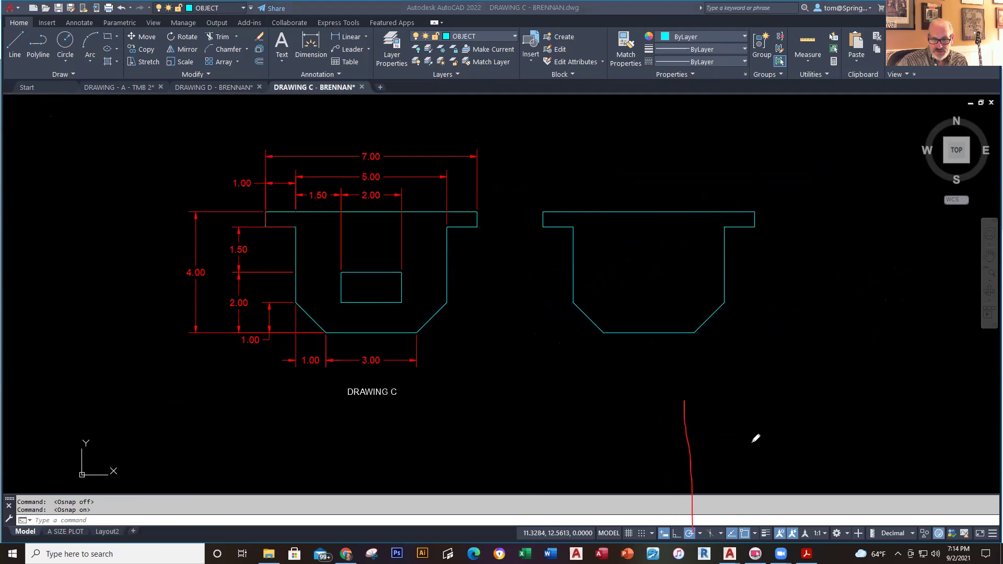
drag(733, 526, 729, 400)
drag(748, 527, 746, 396)
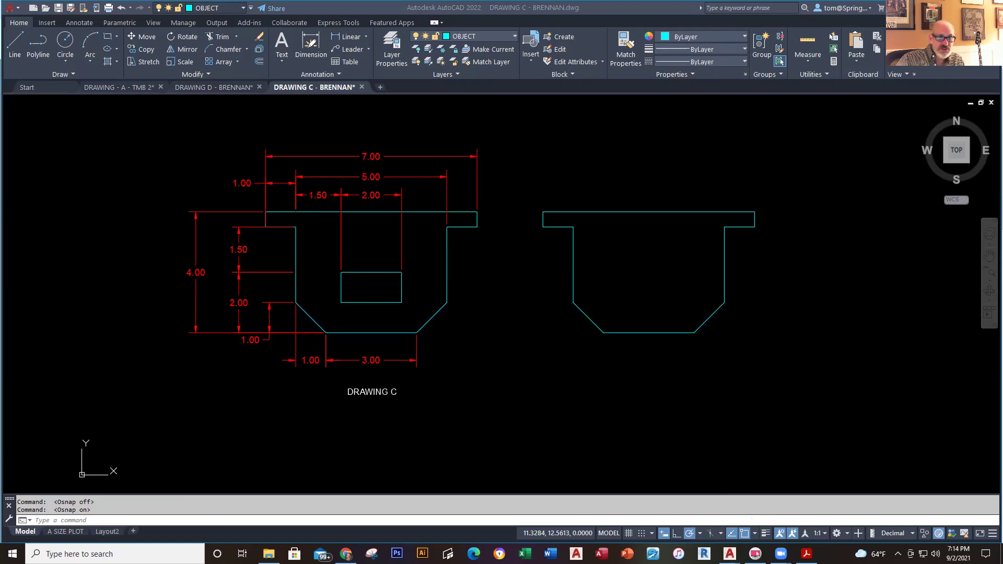
- Open the Object Snap settings, examine which snap modes are enabled, and close the dialog
click(755, 534)
click(755, 535)
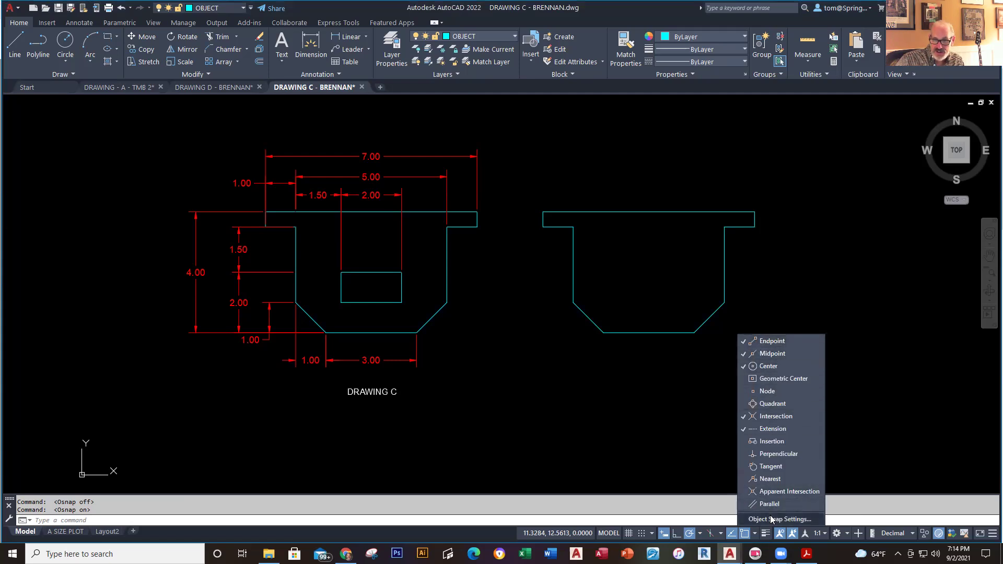
click(772, 518)
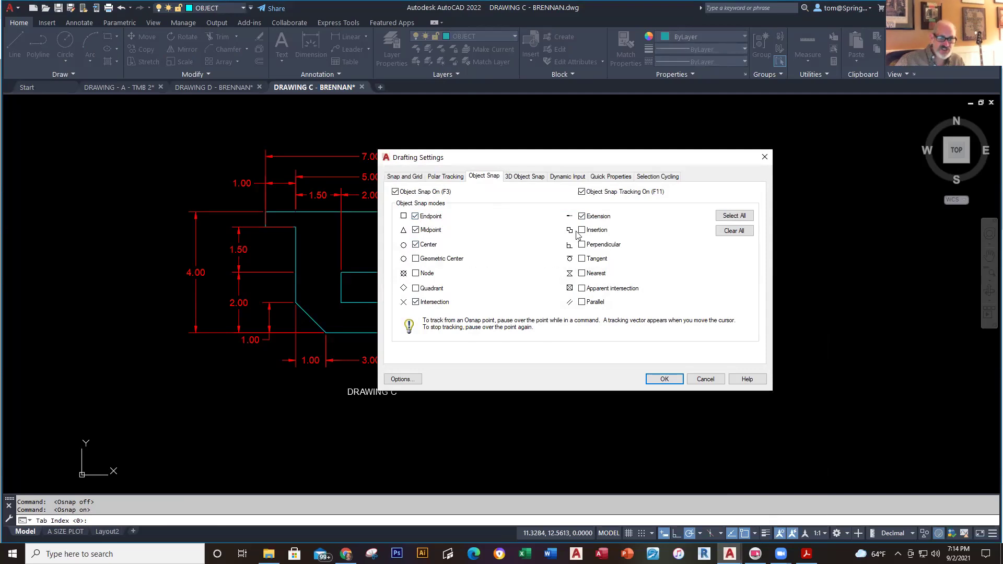
click(671, 379)
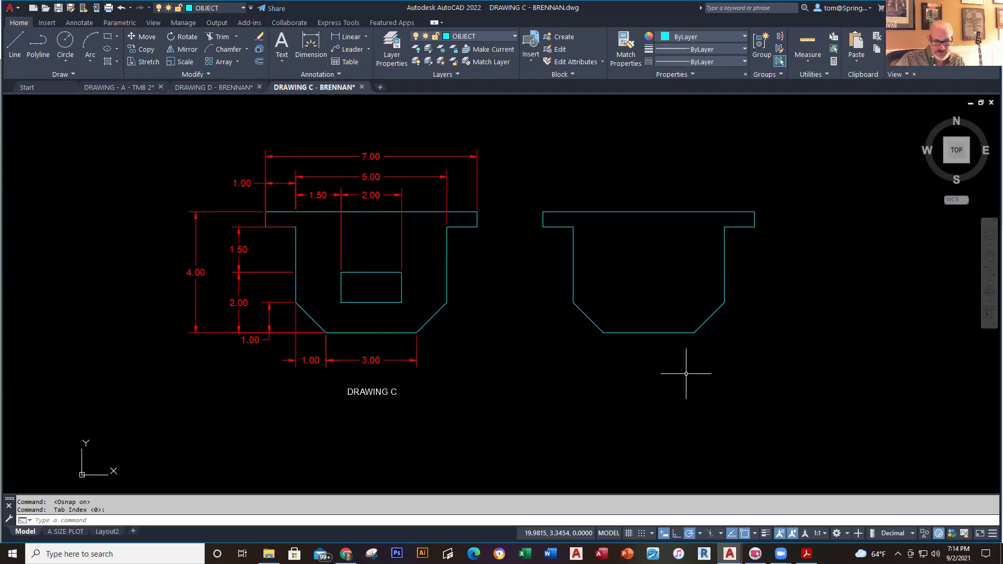
- Switch to Chrome and open the CAD Basics - Week 1 content of the CAD for Construction course
click(346, 554)
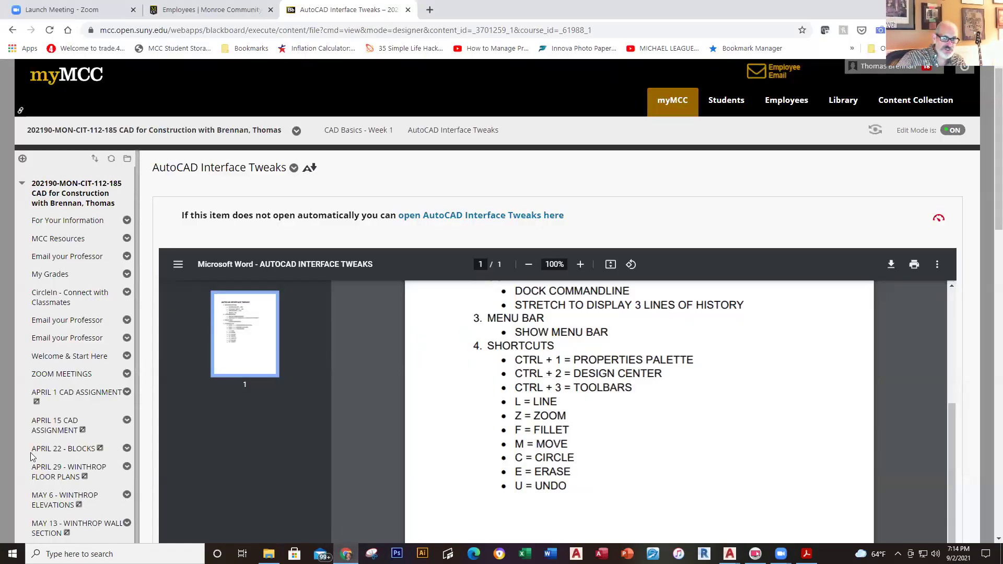
scroll(33, 457, down, 1)
scroll(33, 457, down, 10)
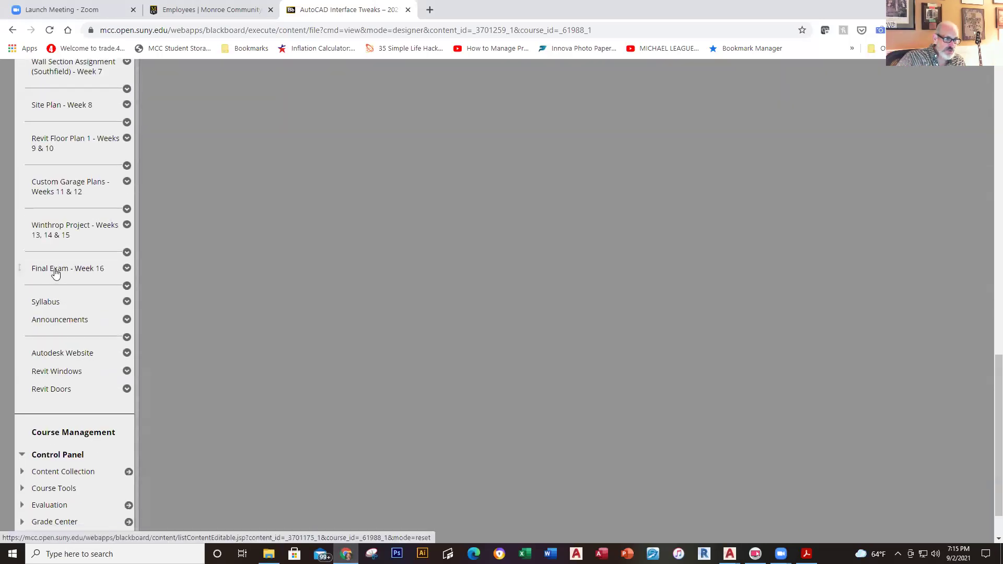
scroll(53, 271, up, 5)
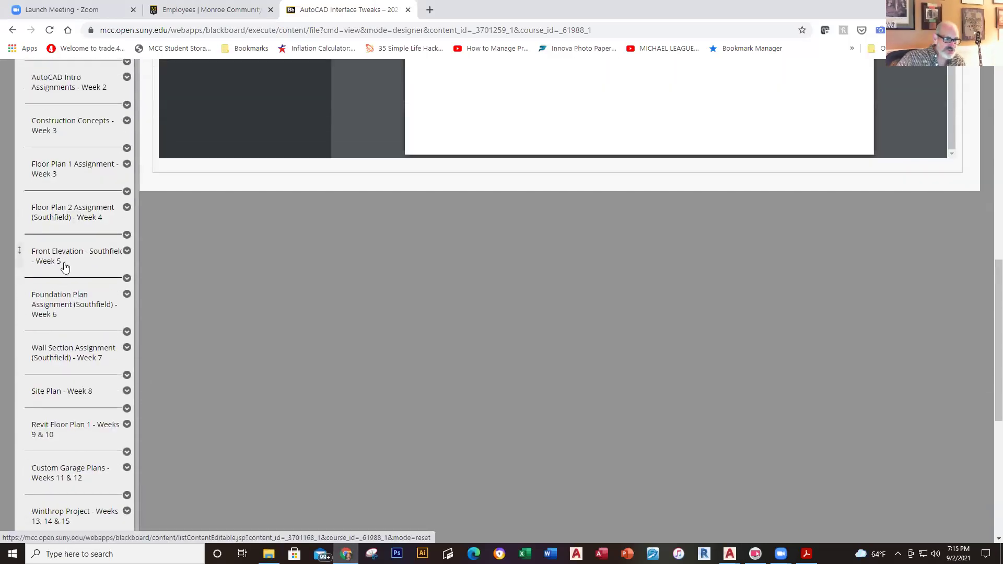
scroll(64, 267, up, 2)
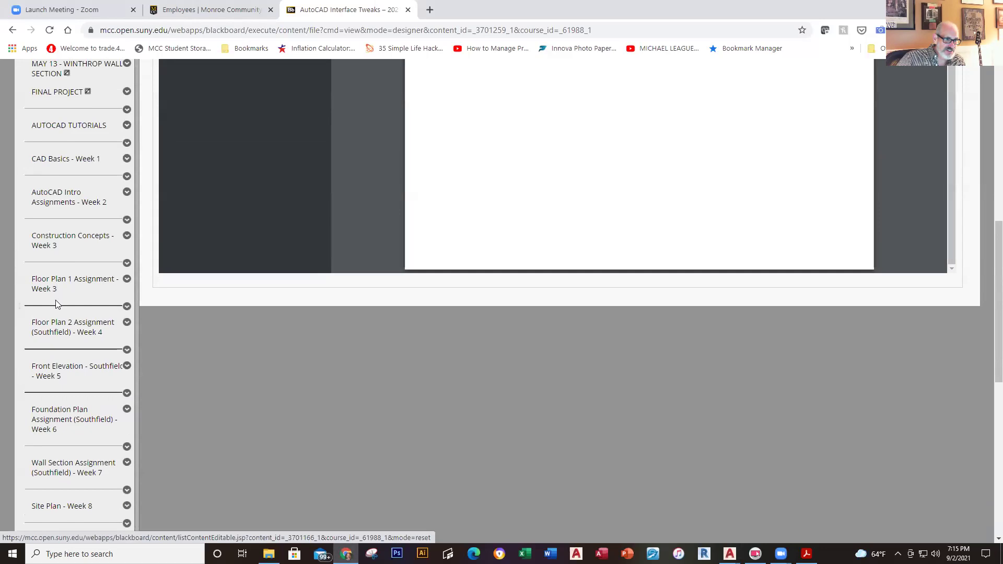
scroll(57, 305, up, 3)
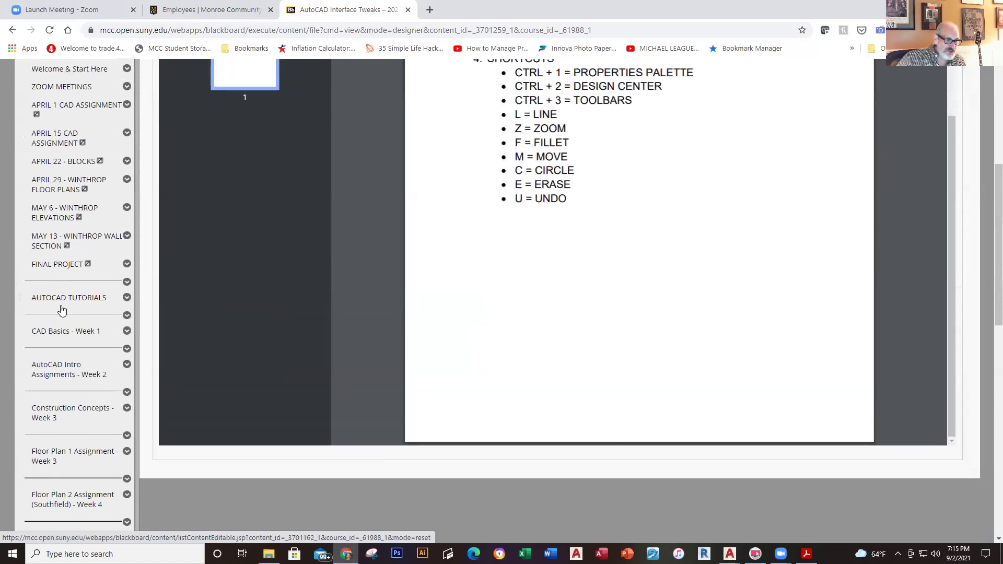
click(62, 338)
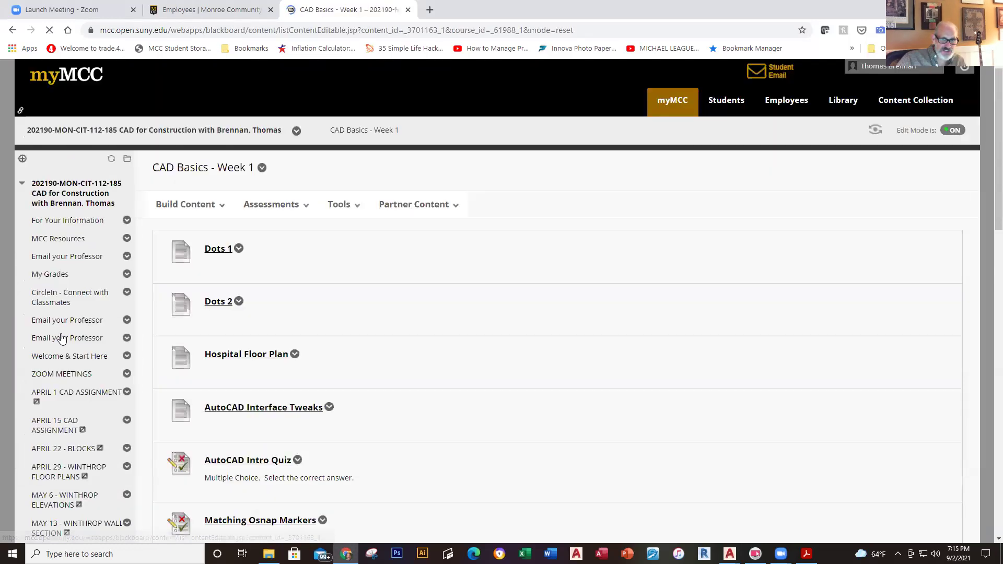
- Open Tutorial - Basic Drawing and Editing Commands from the Week 1 list, view its first page, and return to the list
scroll(335, 320, down, 3)
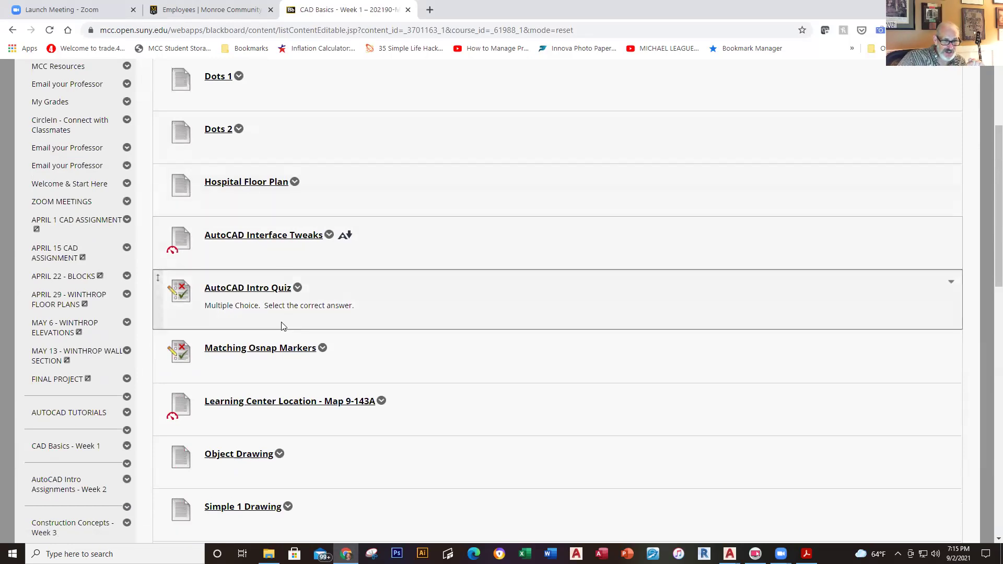
scroll(289, 358, down, 3)
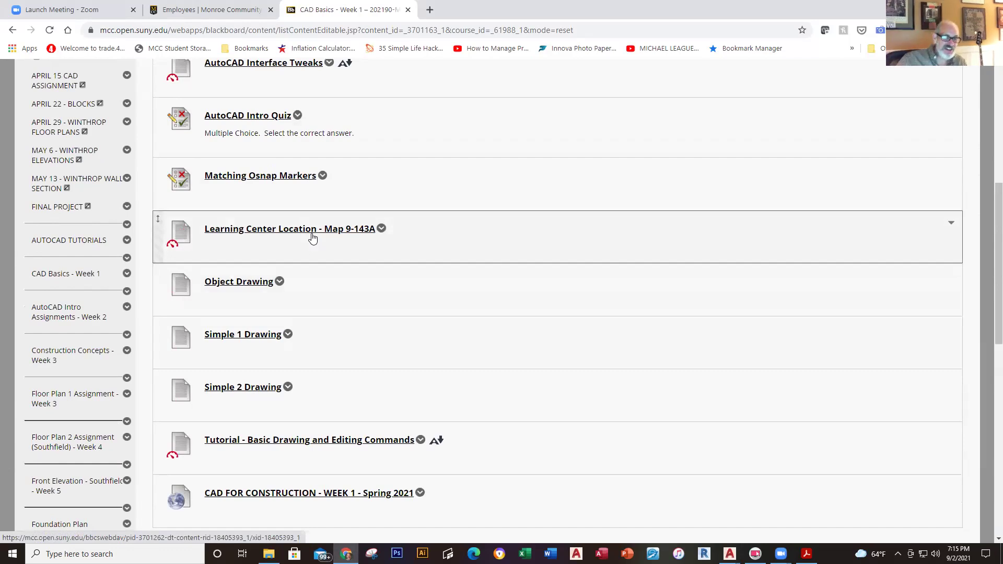
scroll(317, 437, down, 2)
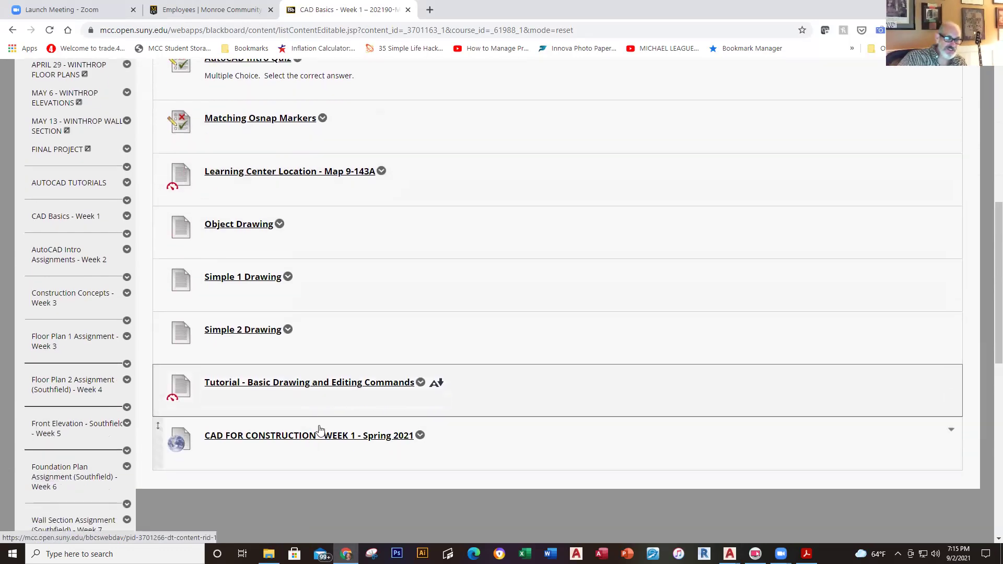
click(360, 386)
scroll(616, 355, down, 2)
scroll(617, 355, up, 2)
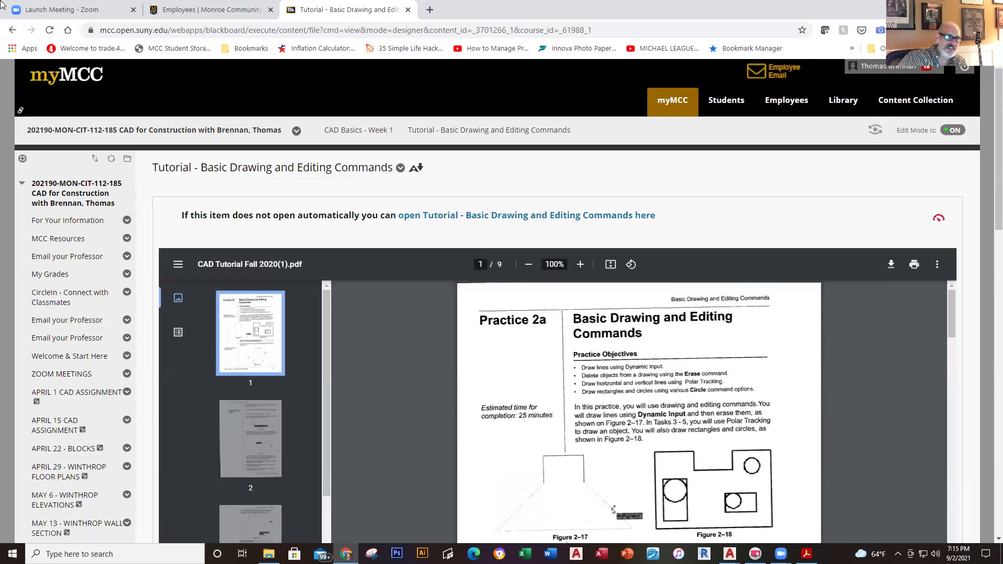
click(13, 29)
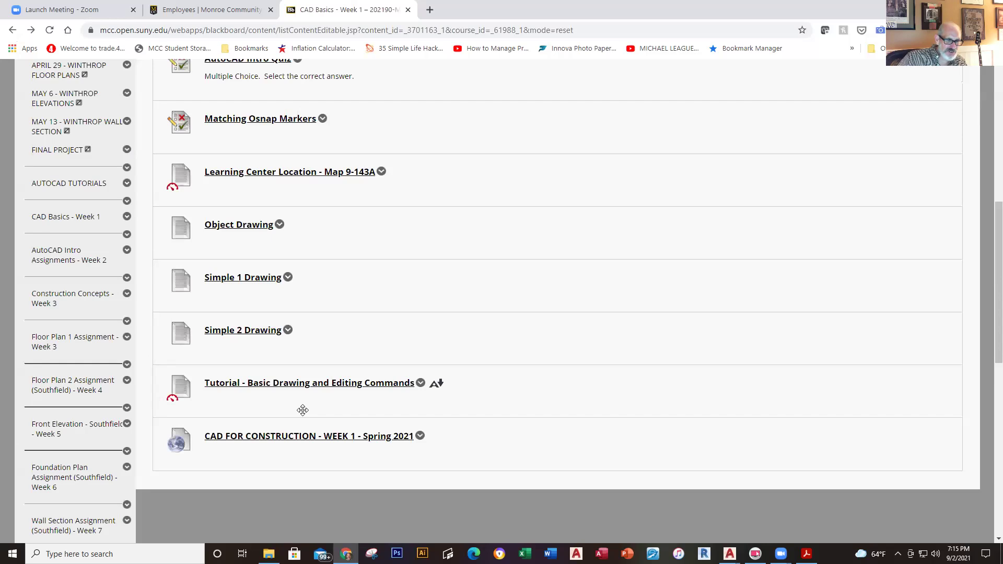
- Look through the Week 1 items from the Dots exercises to the CAD FOR CONSTRUCTION - WEEK 1 - Spring 2021 link
scroll(302, 410, up, 5)
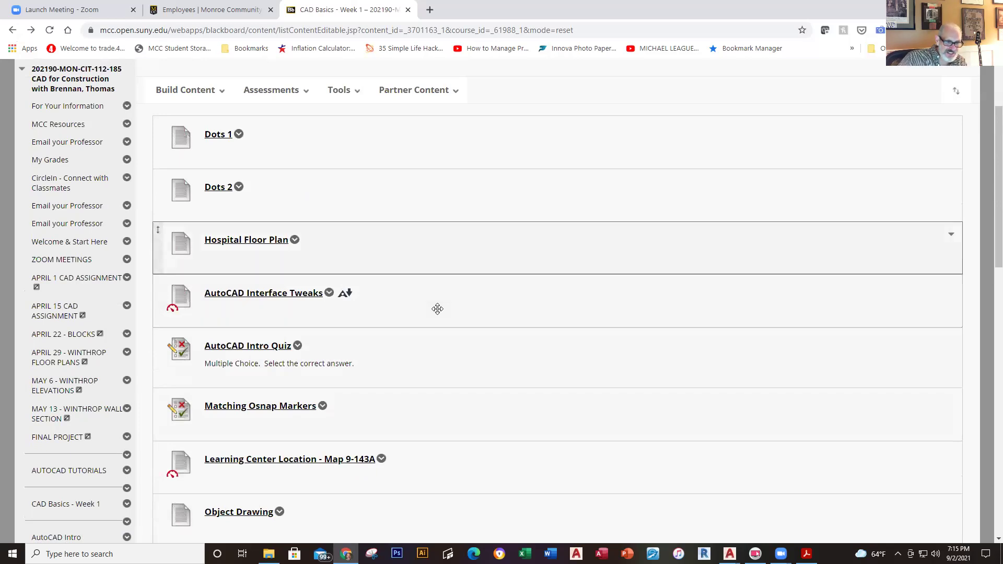
scroll(437, 313, down, 6)
scroll(438, 324, down, 1)
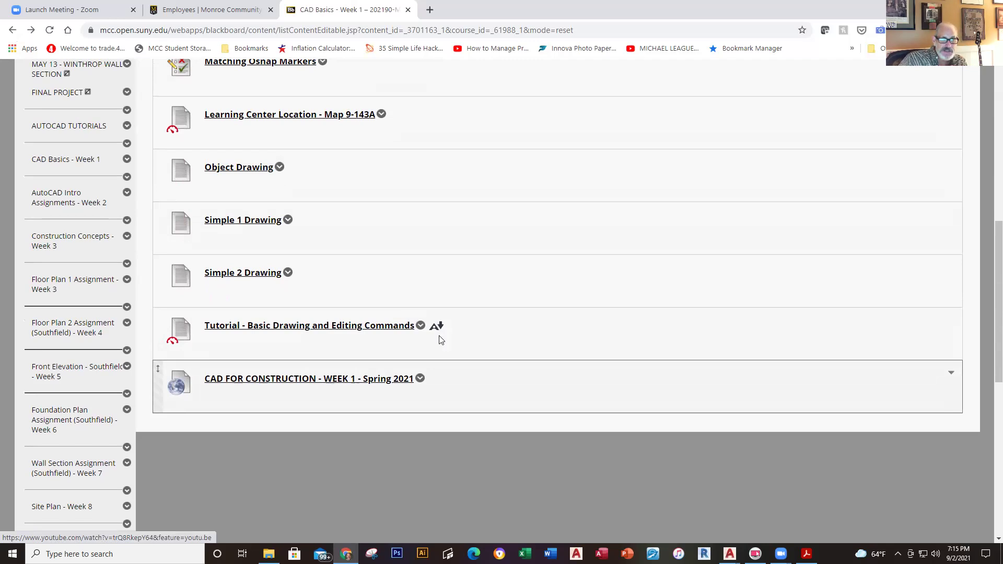
scroll(465, 325, up, 3)
scroll(465, 329, down, 5)
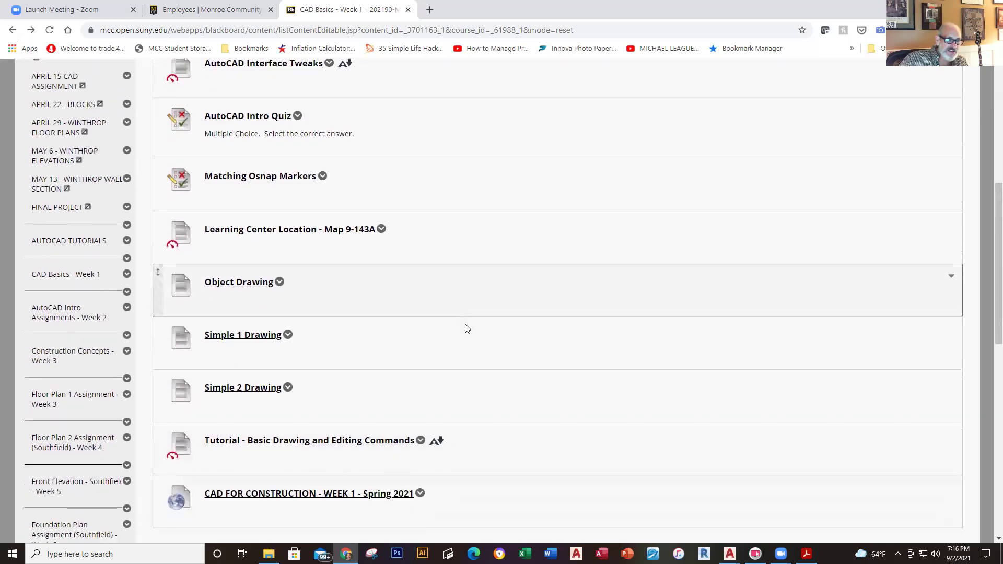
scroll(374, 396, up, 5)
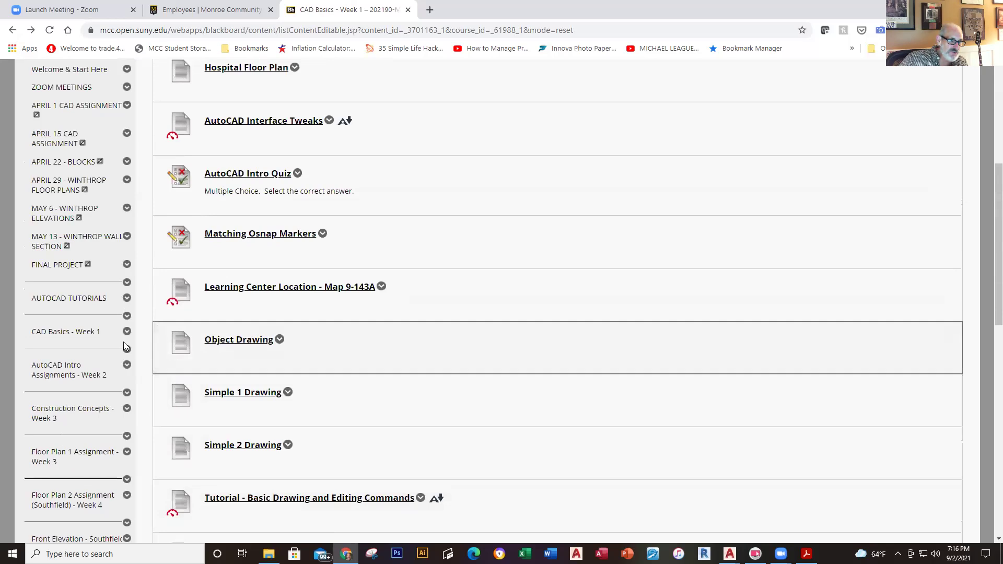
- Open the course's AUTOCAD TUTORIALS section and review its list of videos and documents
click(86, 299)
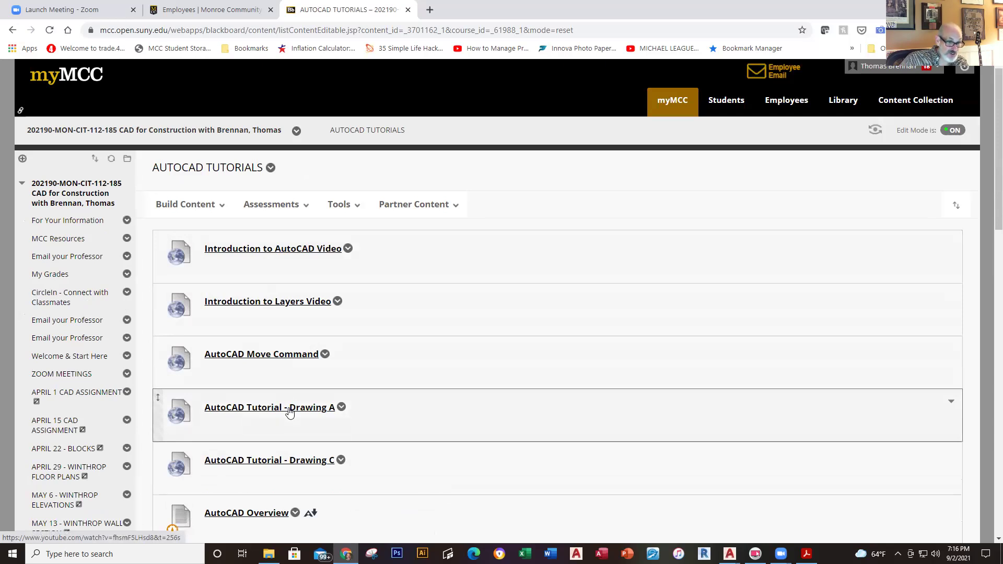
scroll(454, 403, down, 2)
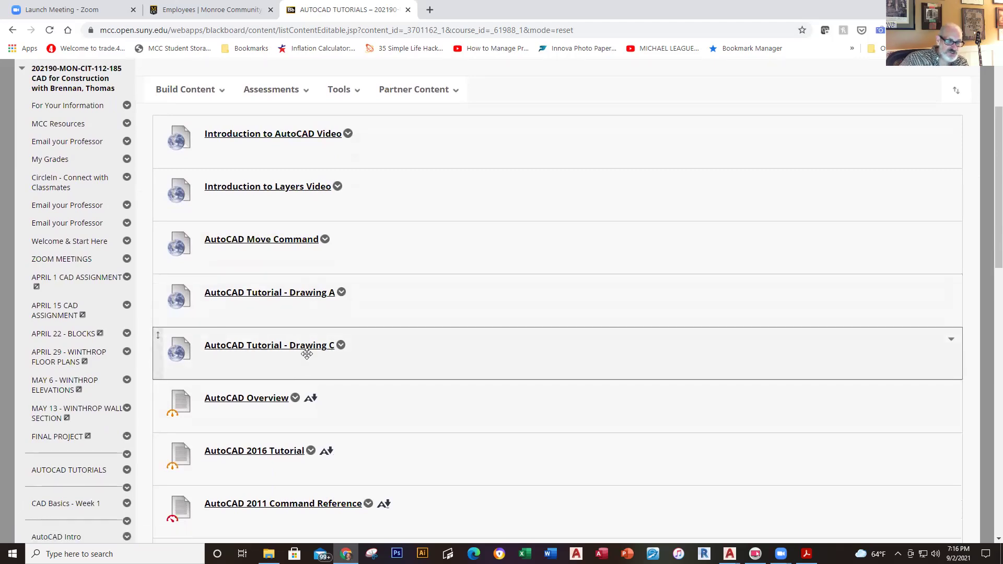
scroll(417, 329, down, 2)
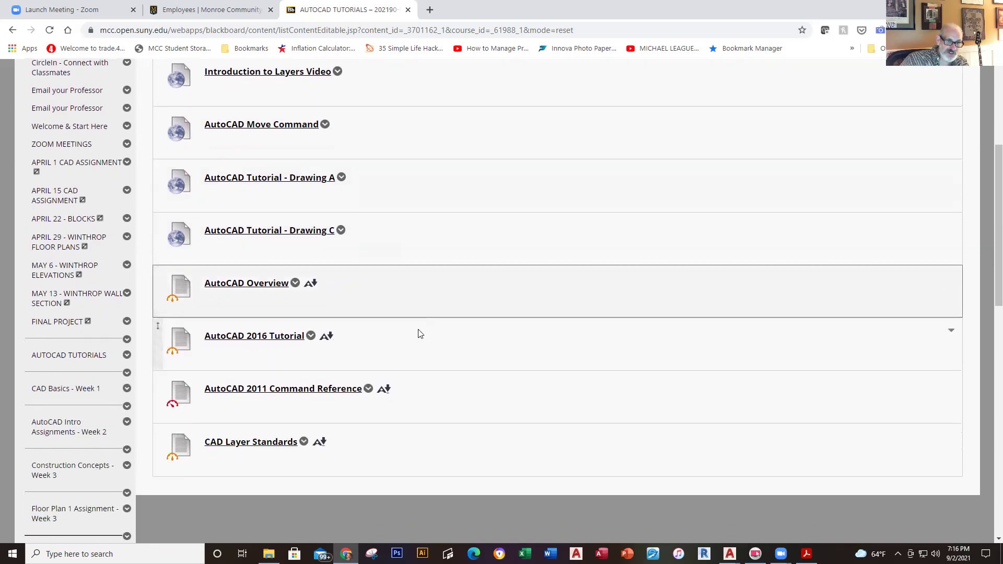
scroll(420, 333, up, 2)
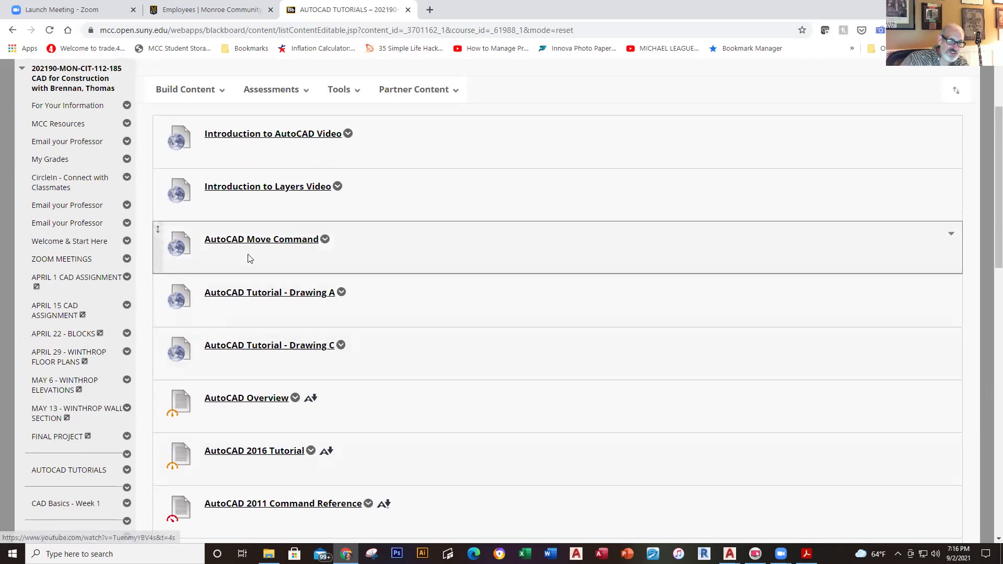
- Open the AutoCAD Move Command video, skip the ad, pause playback after a few seconds, and return to the AUTOCAD TUTORIALS page
click(265, 243)
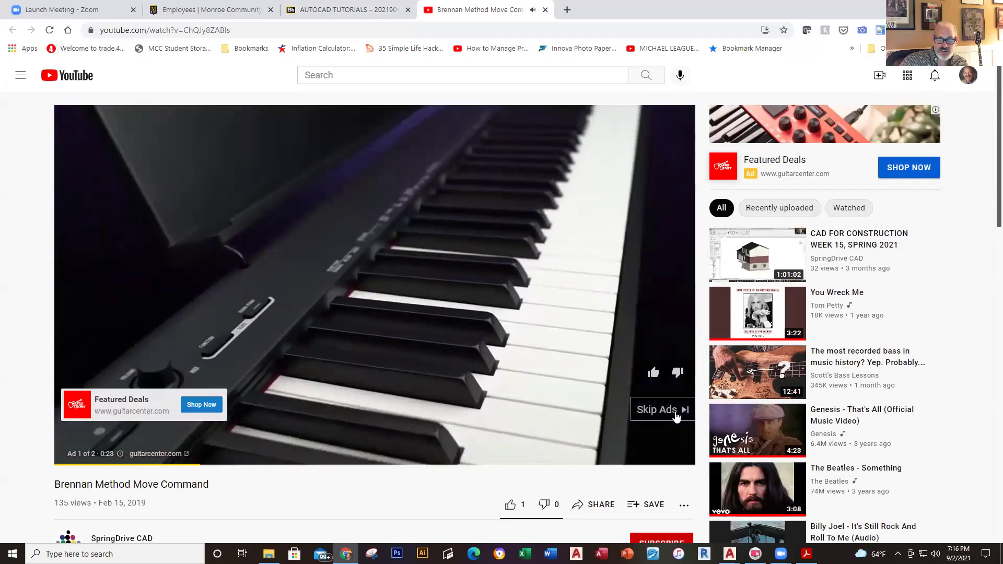
click(673, 410)
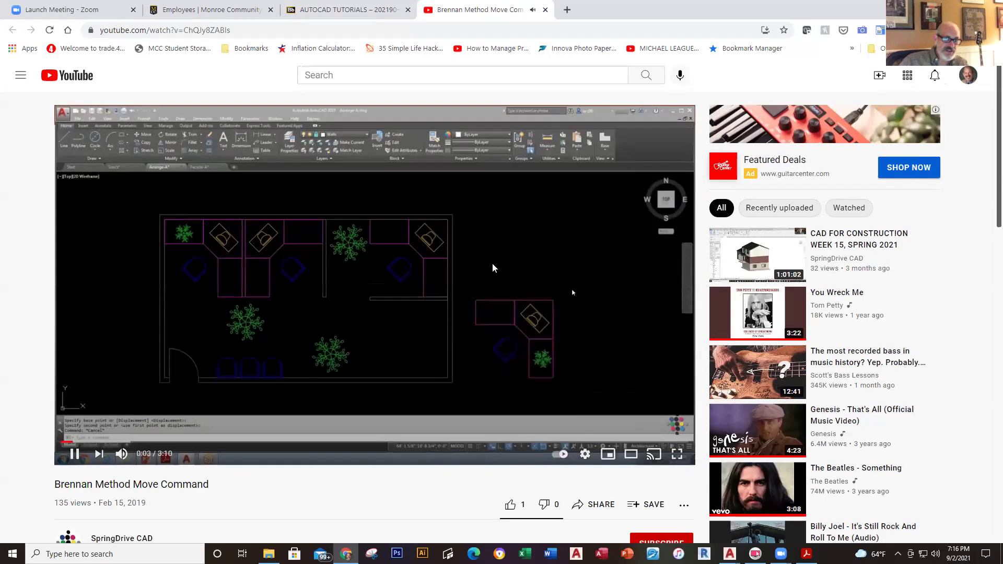
click(74, 454)
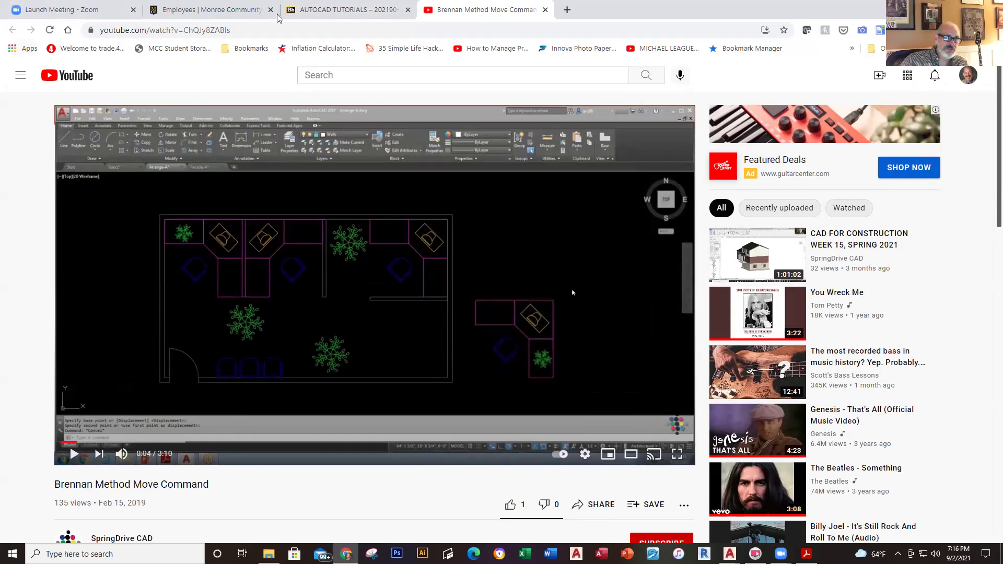
click(359, 14)
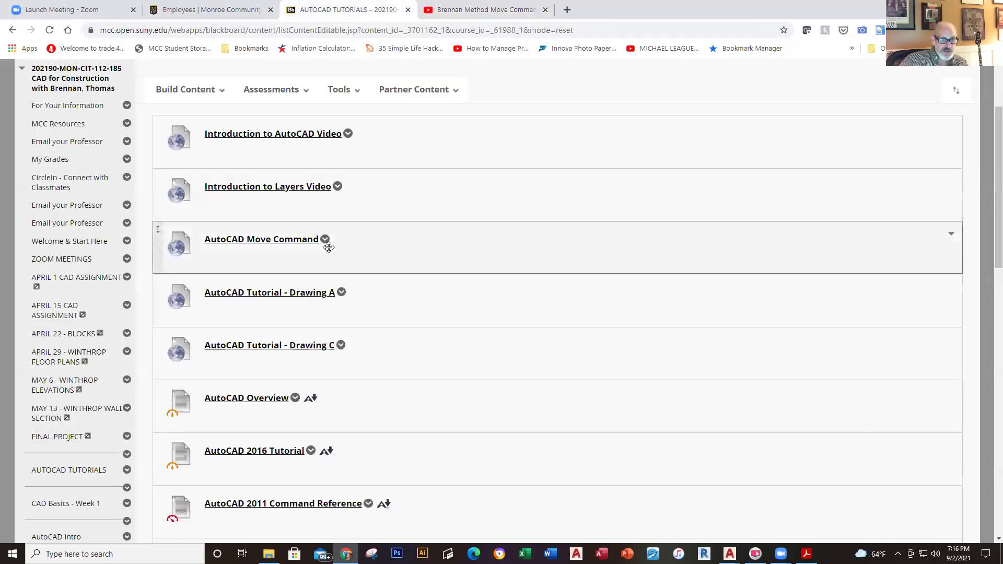
- Open the AutoCAD Overview document and view its table of contents and the Introduction to AutoCAD page
scroll(313, 278, down, 2)
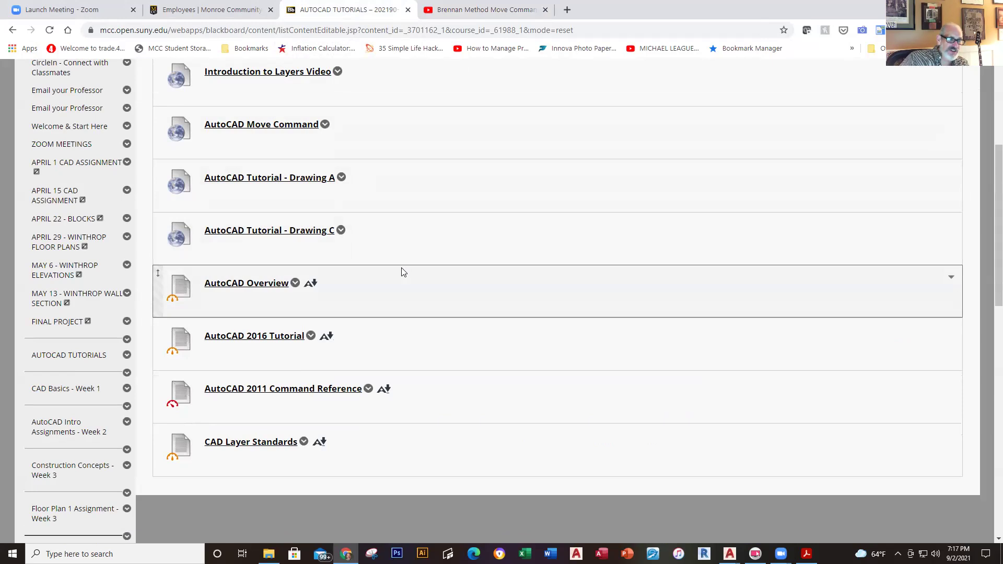
click(246, 283)
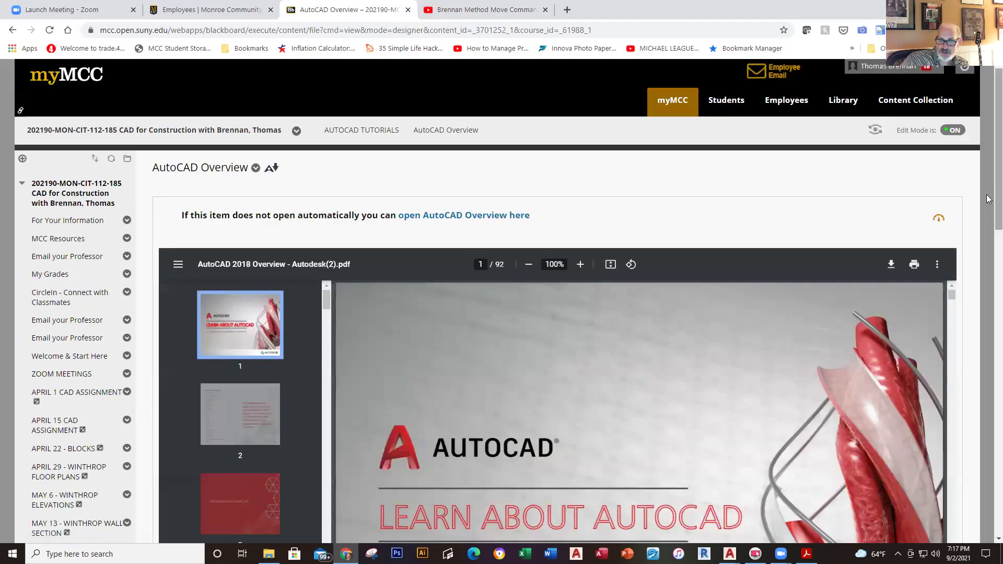
drag(989, 200, 988, 255)
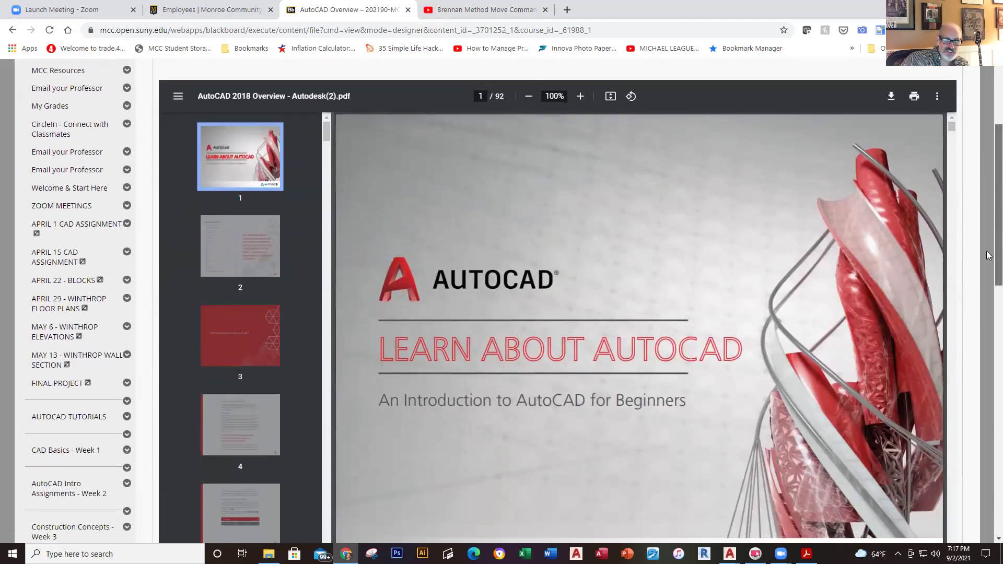
drag(988, 256, 988, 265)
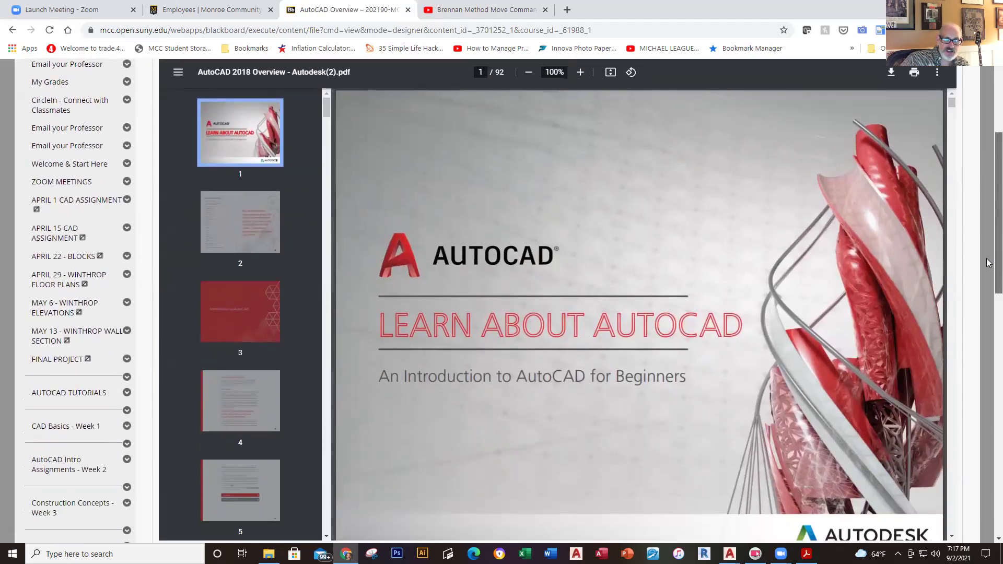
click(252, 233)
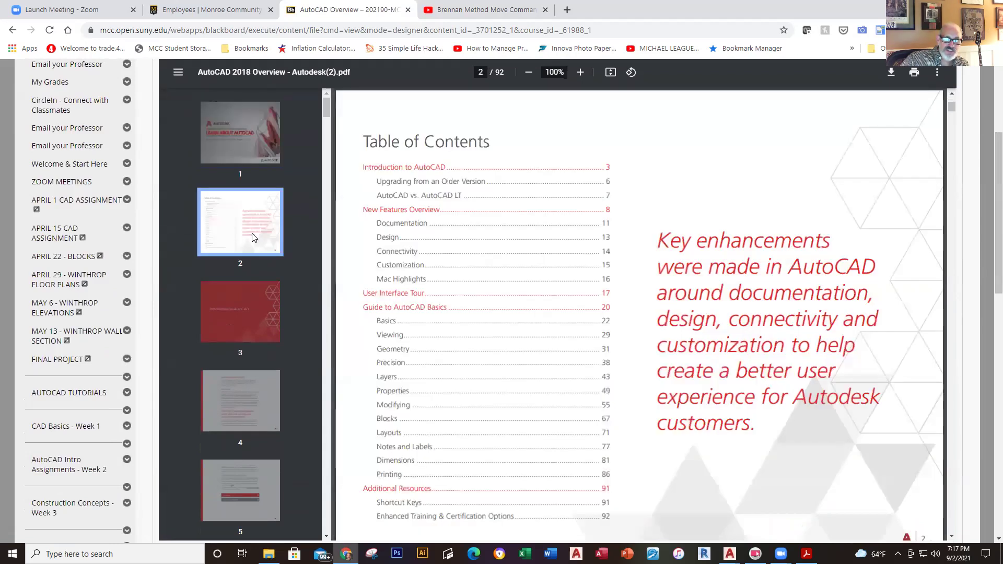
click(238, 286)
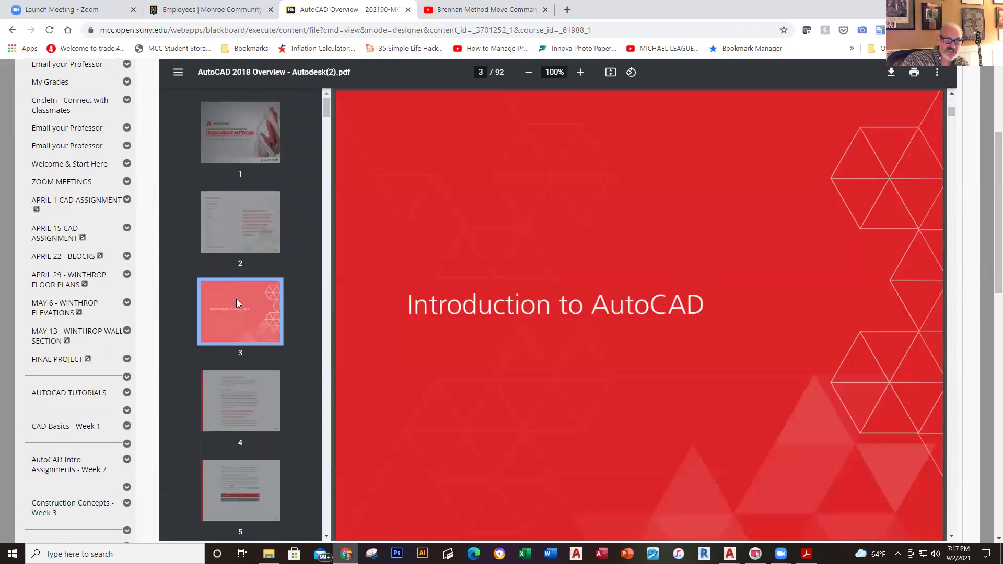
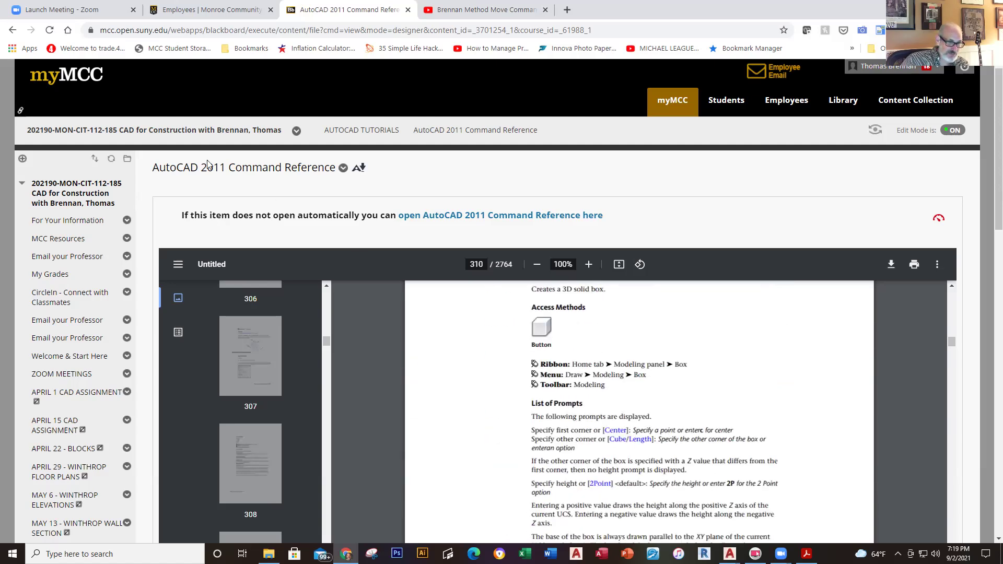
- Return from the AutoCAD 2011 Command Reference to the AUTOCAD TUTORIALS list
click(13, 31)
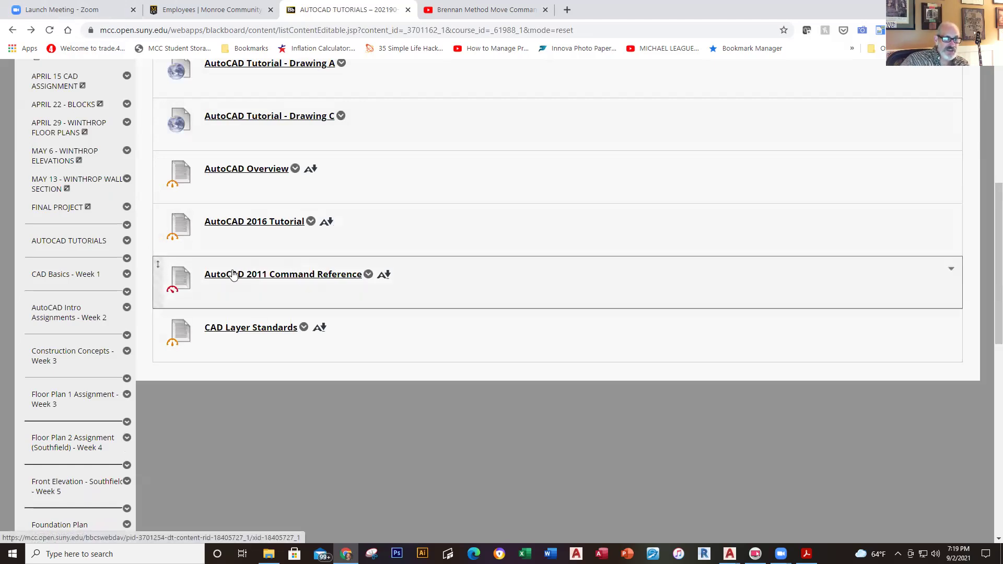
- Open the CAD Layer Standards document, review its layering guidelines, and return to the AUTOCAD TUTORIALS list
click(249, 328)
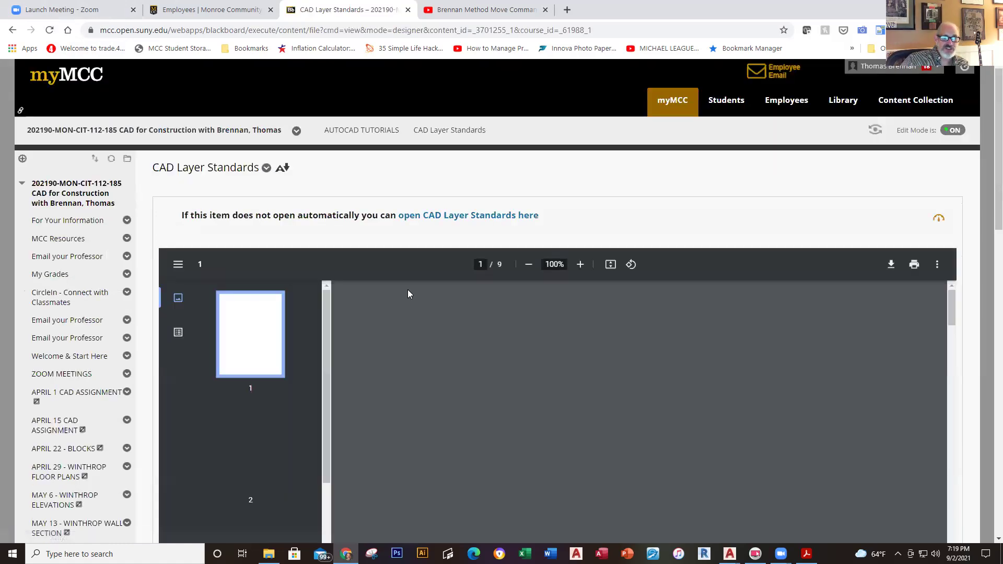
scroll(565, 320, down, 3)
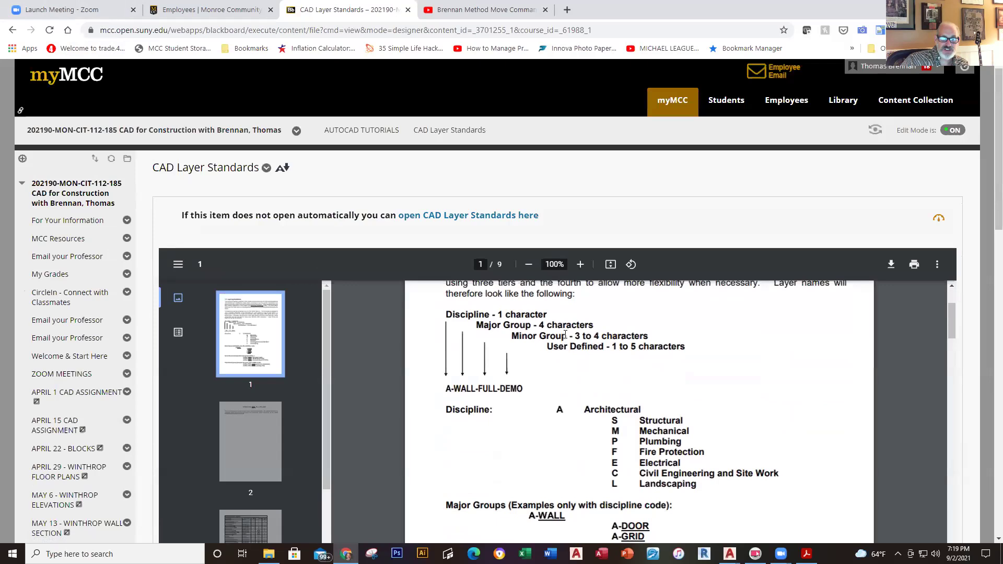
scroll(566, 335, down, 3)
scroll(565, 334, up, 6)
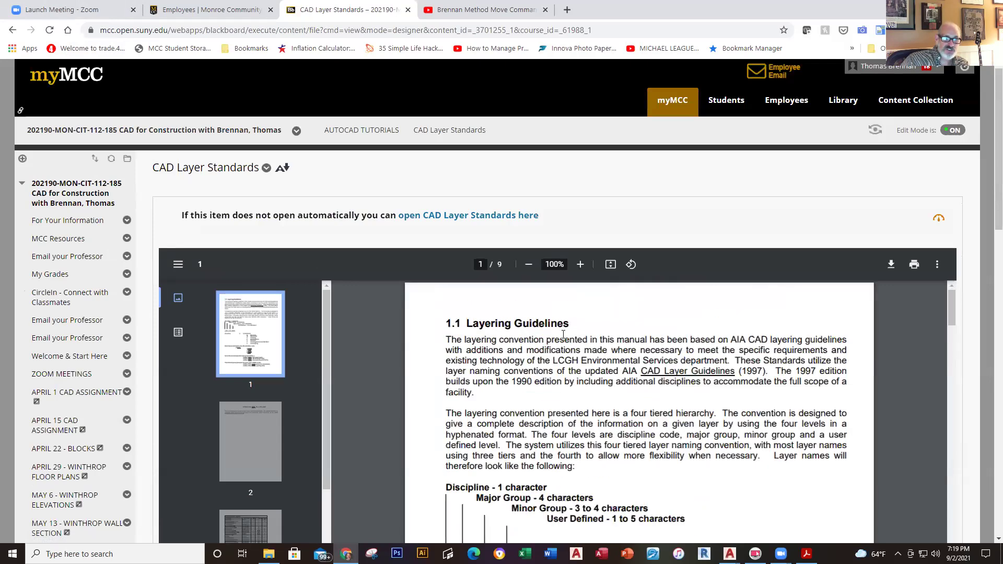
click(12, 31)
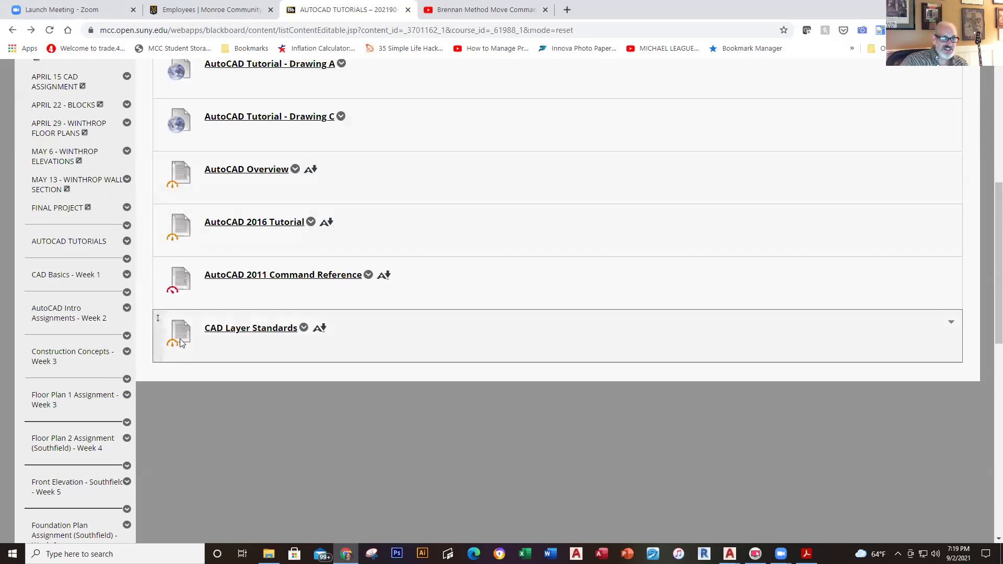
scroll(318, 316, up, 4)
scroll(315, 308, down, 4)
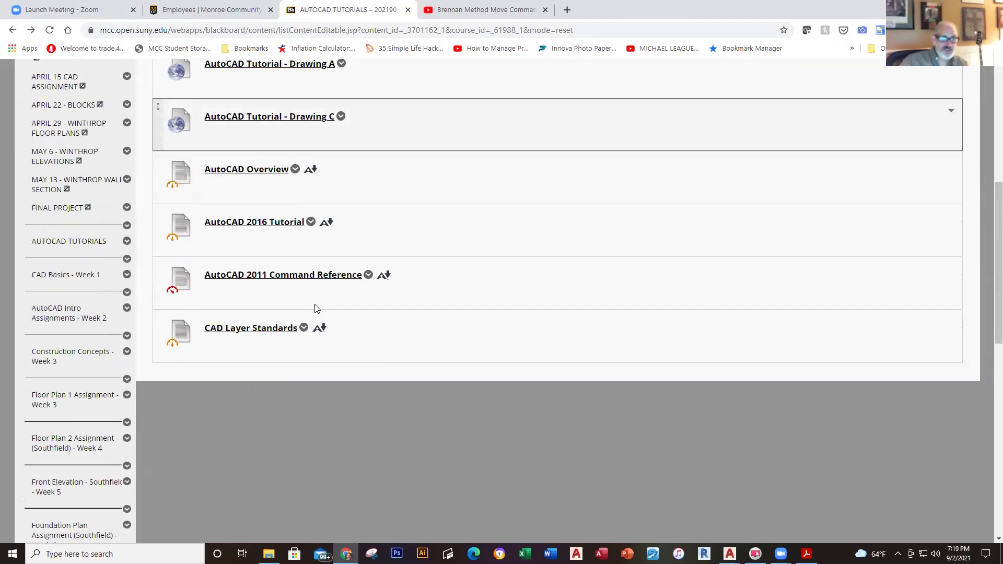
- Open the AutoCAD Intro Assignments - Week 2 section and download the Basic Drawing Template A-E, H, J 2019 file
click(97, 320)
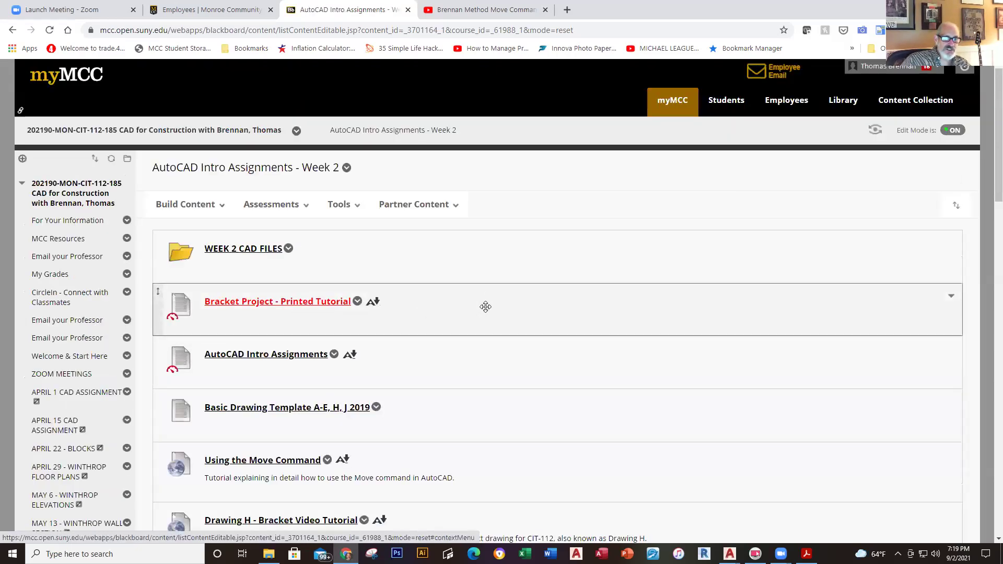
scroll(484, 312, down, 3)
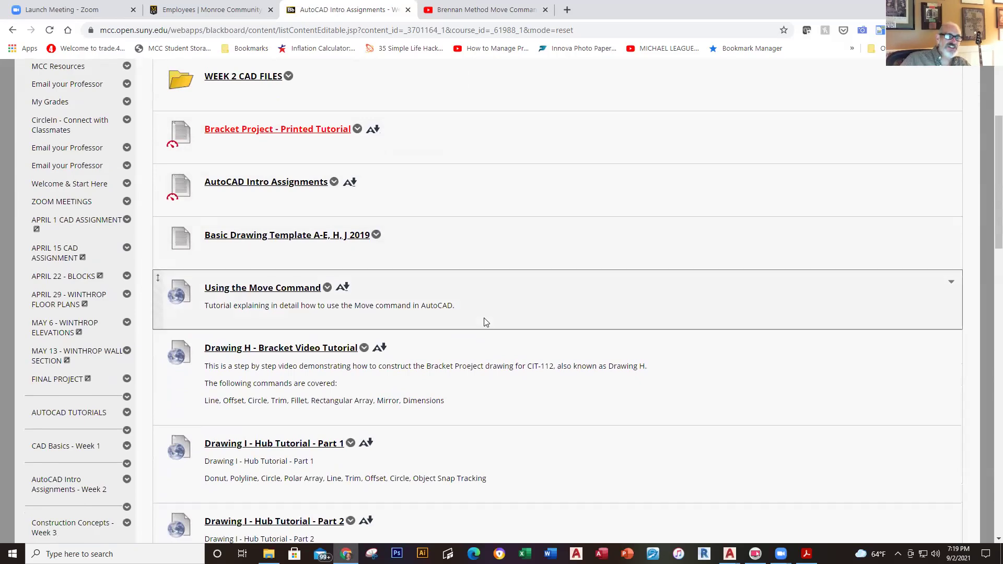
click(275, 235)
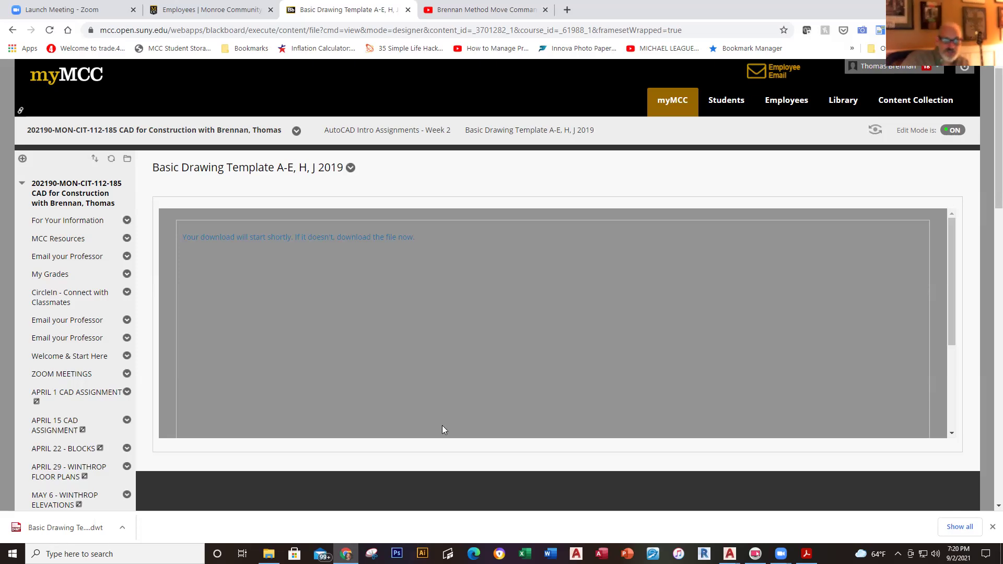
- Switch to AutoCAD and close the open drawings C, D and A, saving the changes to each
mouse_move(729, 553)
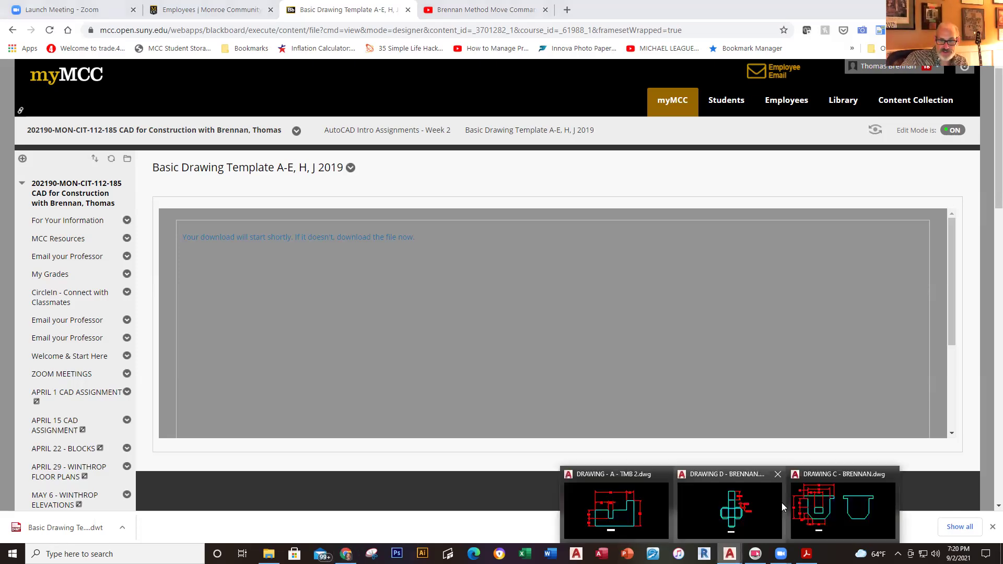
click(838, 510)
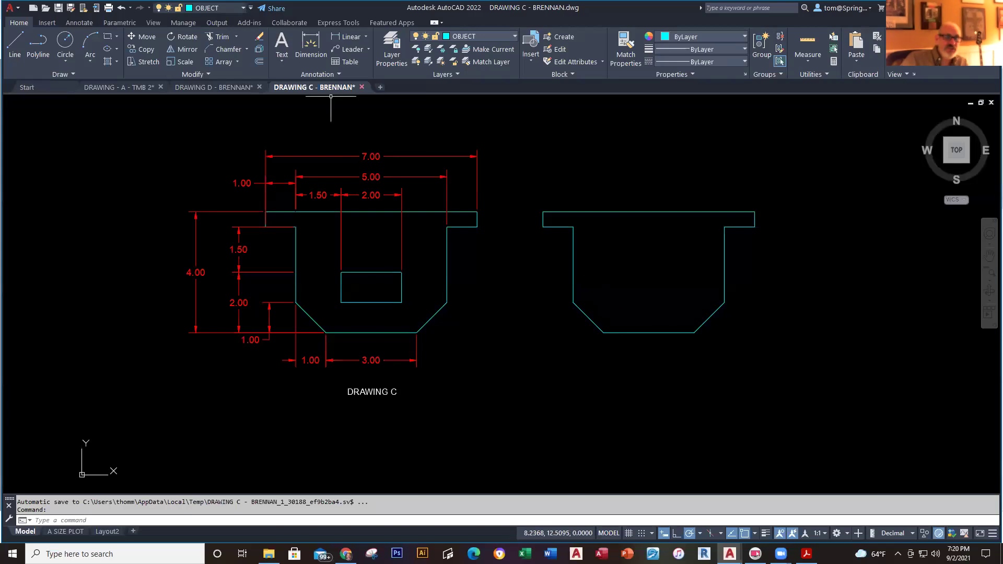
click(362, 87)
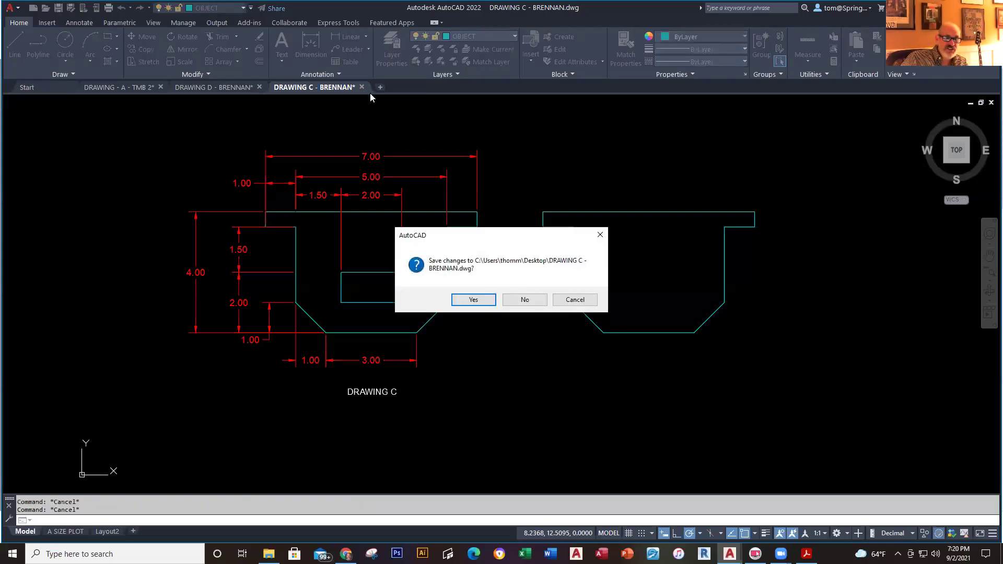
click(470, 299)
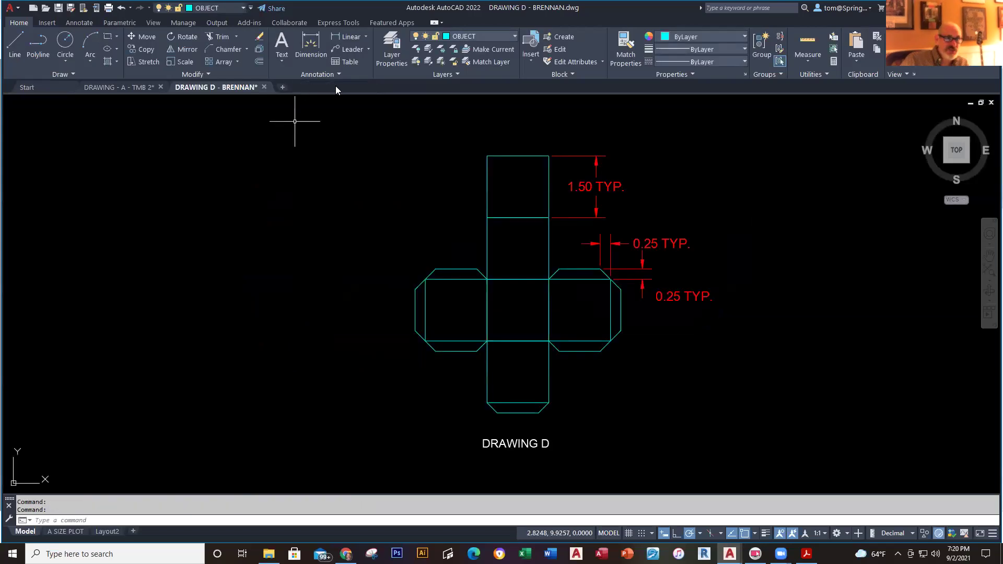
click(264, 87)
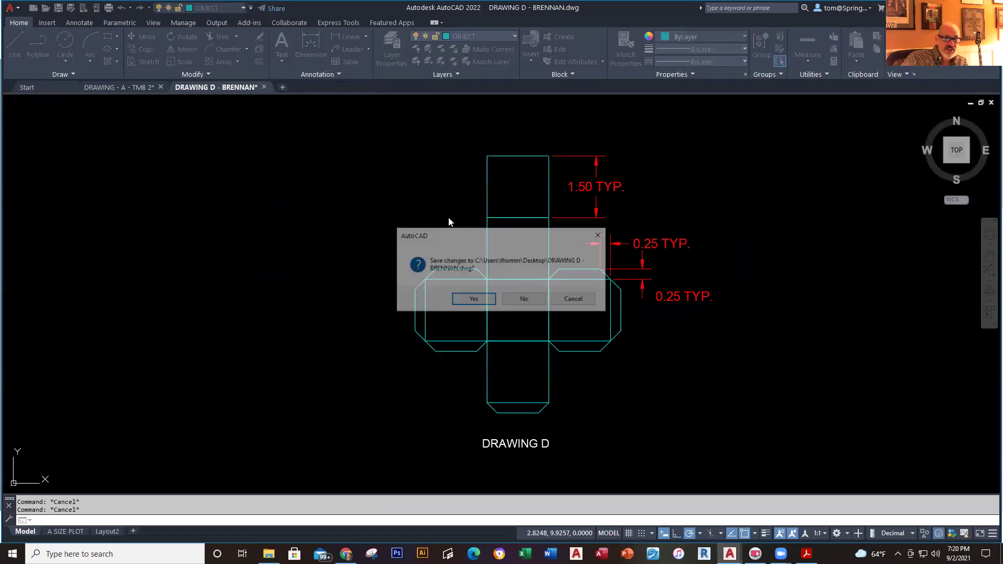
click(480, 304)
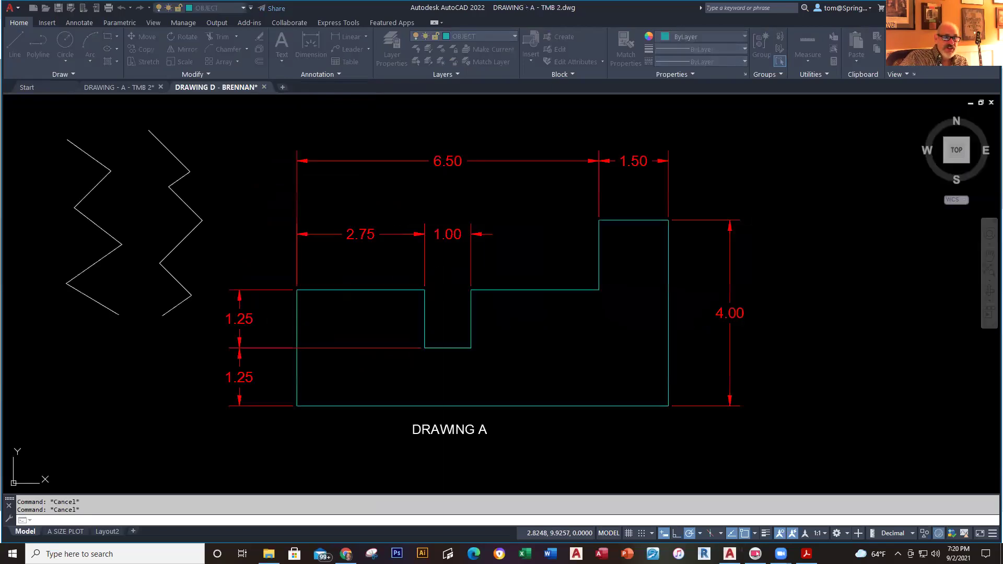
click(166, 86)
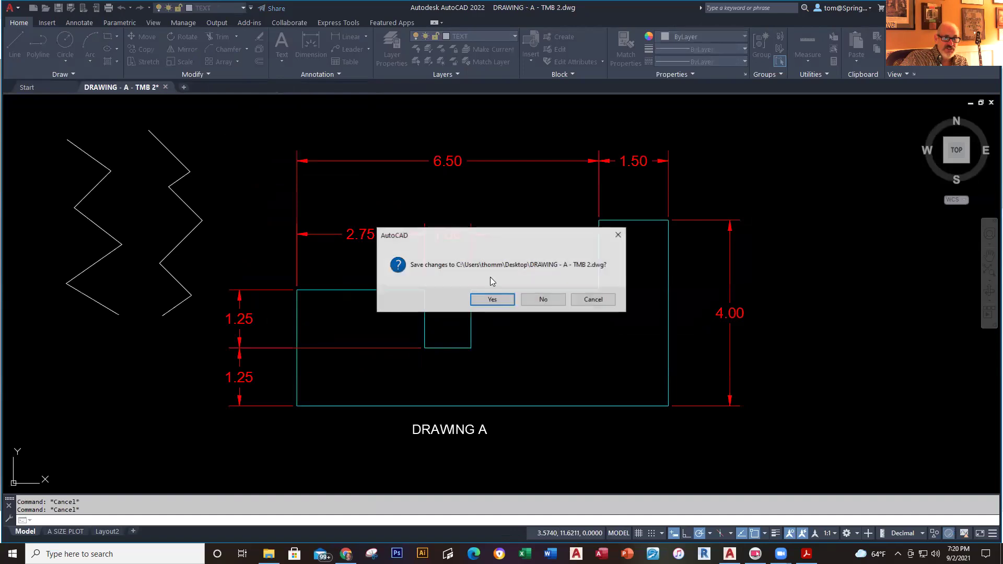
click(505, 299)
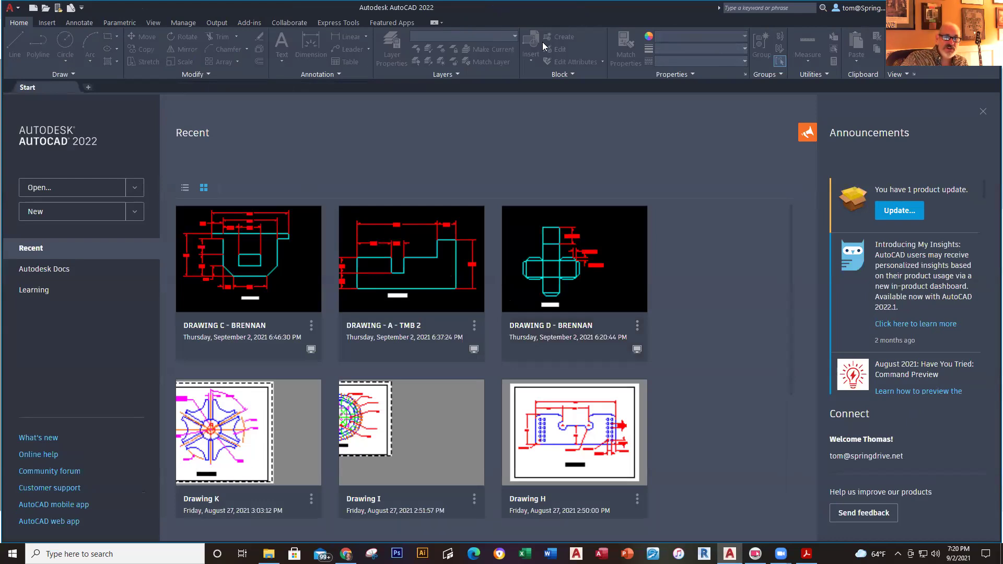
- Start a new drawing and look through the OS (C:) drive for the template file
click(19, 11)
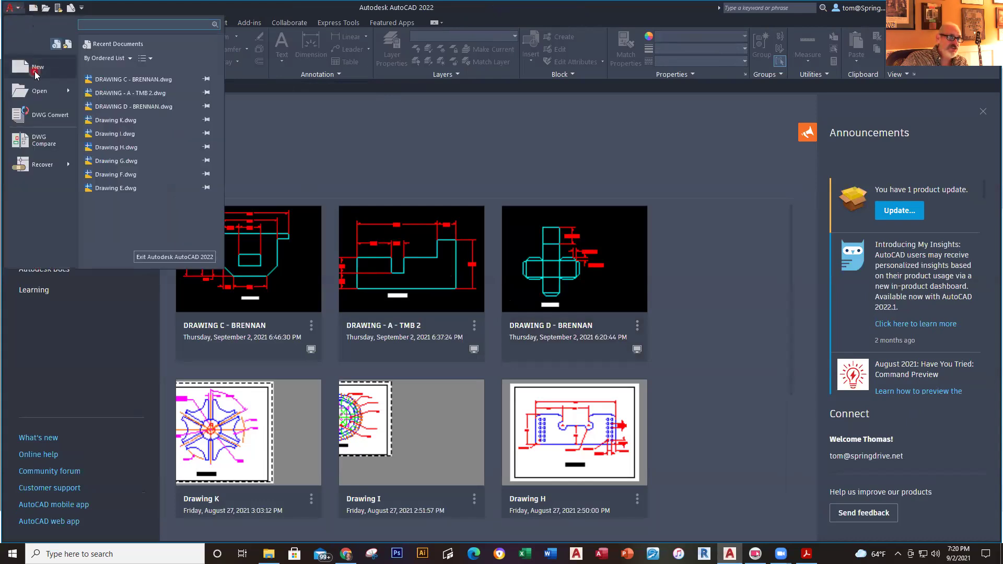
click(35, 66)
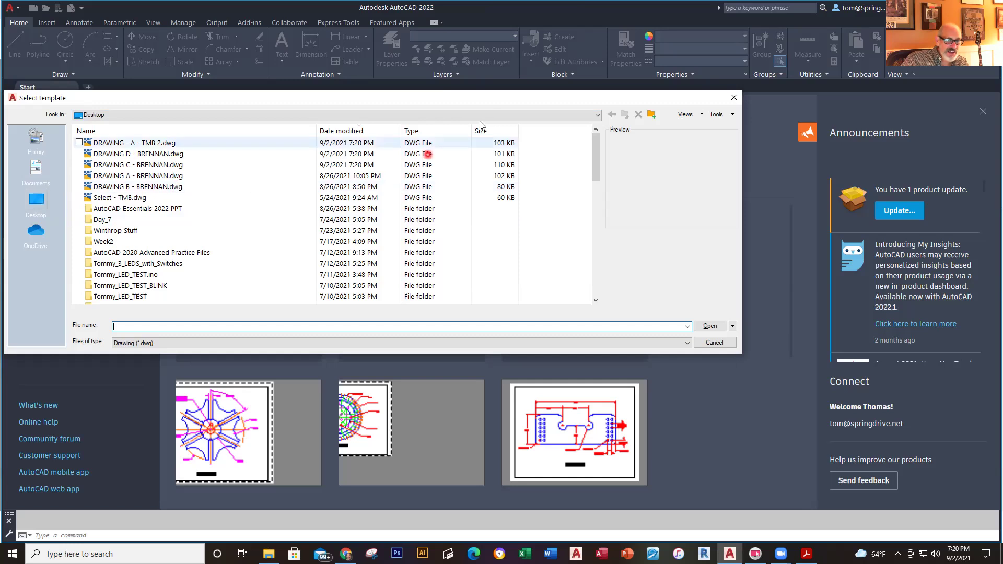
click(598, 116)
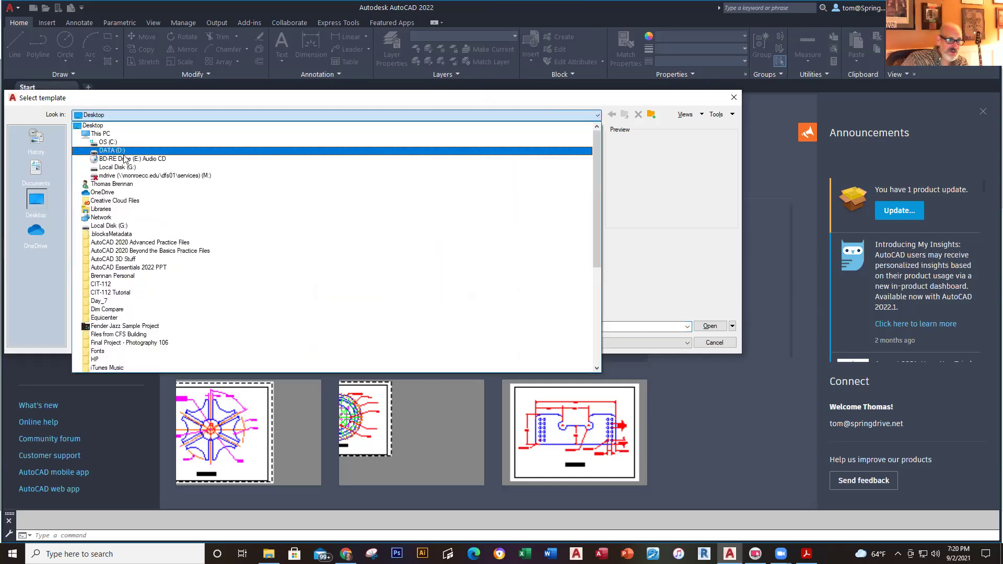
click(121, 142)
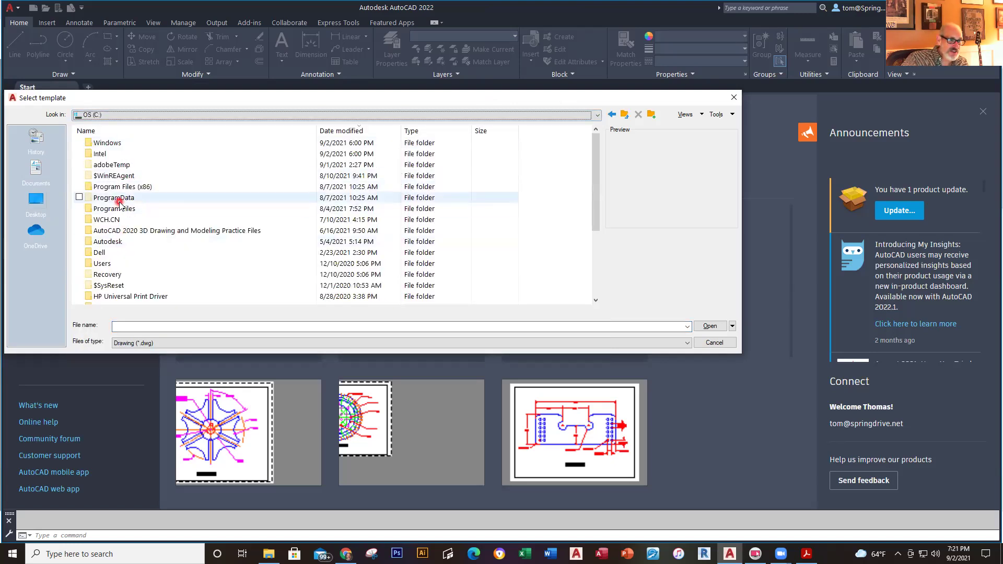
scroll(121, 201, down, 2)
scroll(122, 203, up, 2)
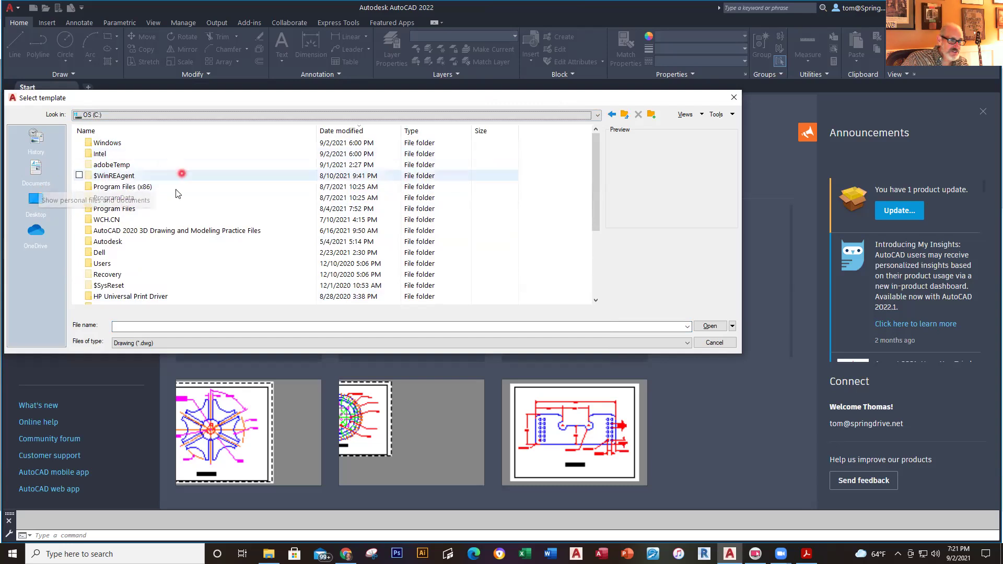
scroll(172, 204, down, 4)
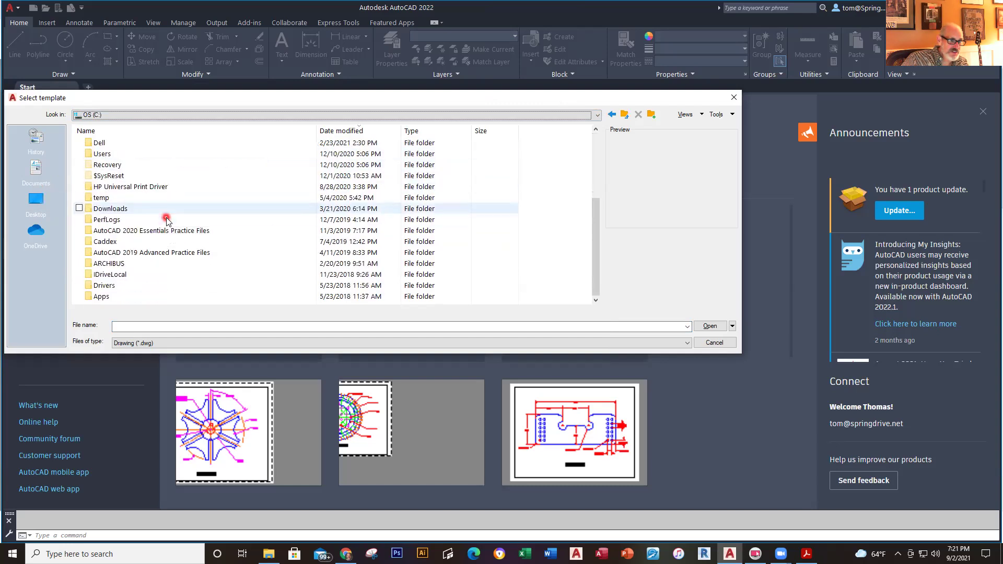
scroll(167, 219, up, 4)
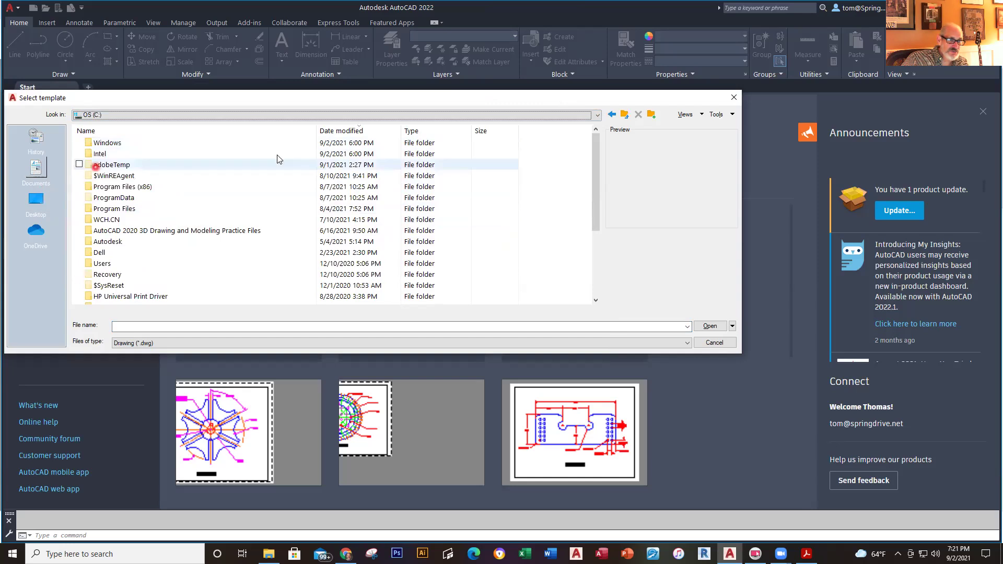
- Browse to the Downloads folder in the user's home folder and check the files by modified date for the template
click(598, 116)
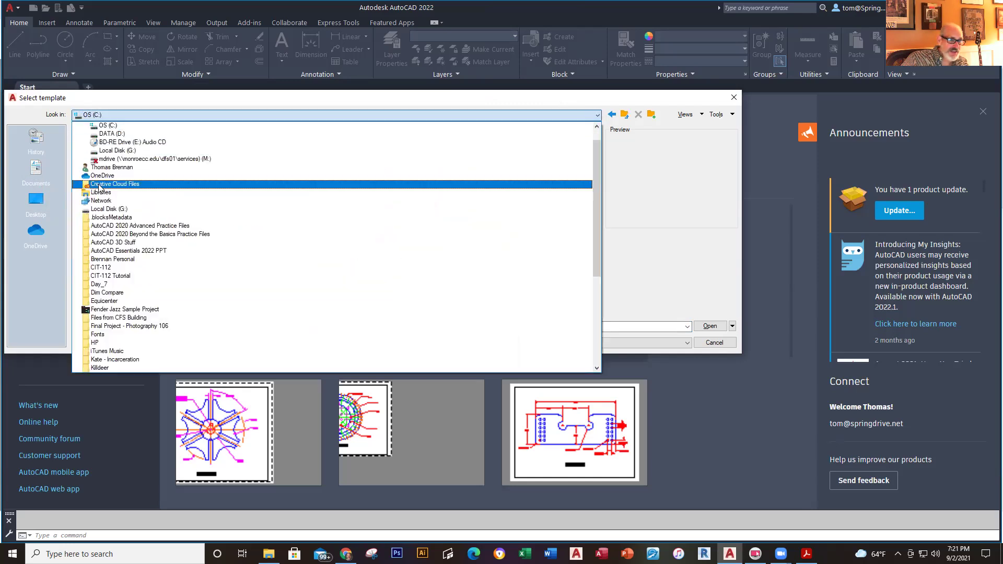
click(121, 170)
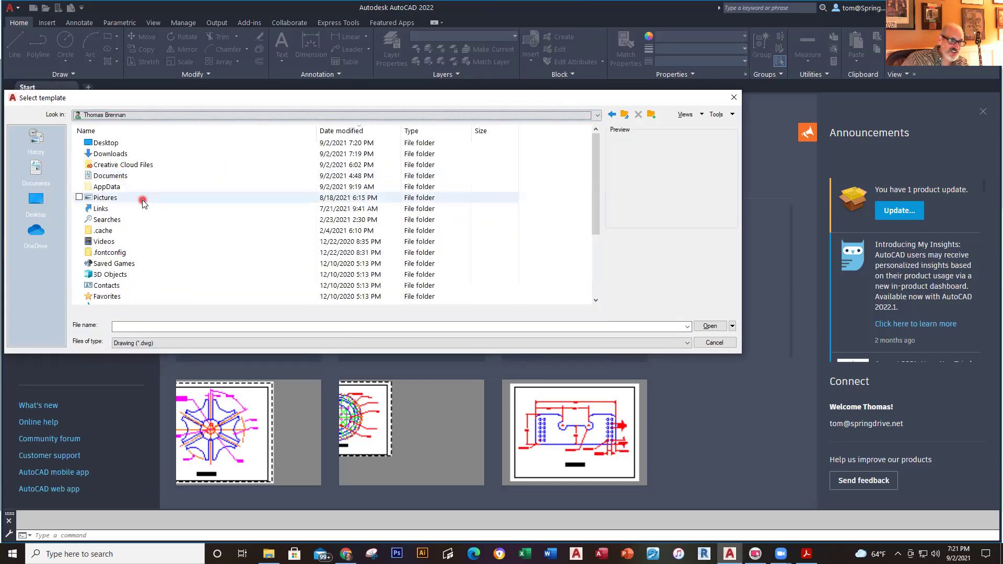
double_click(115, 154)
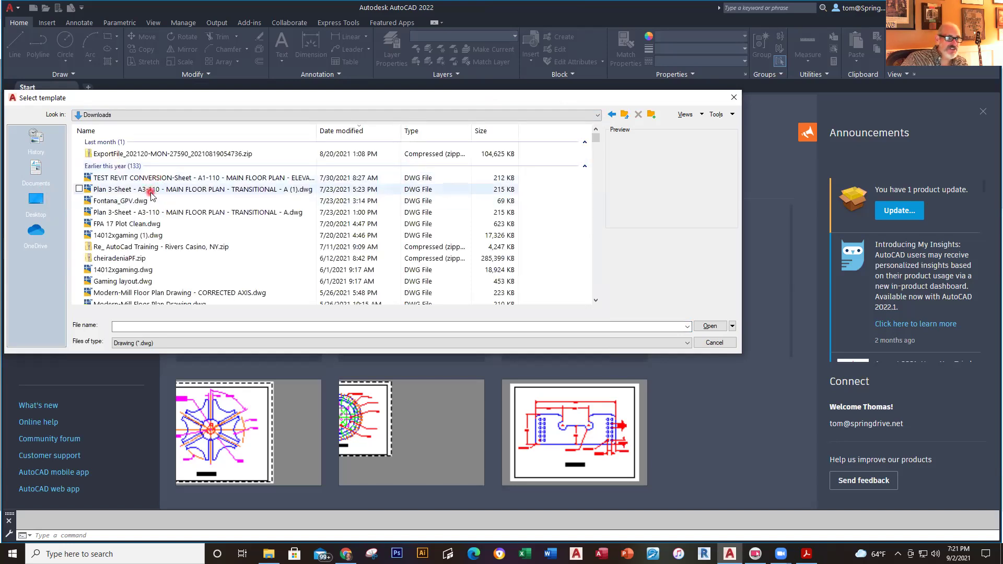
click(343, 134)
click(344, 135)
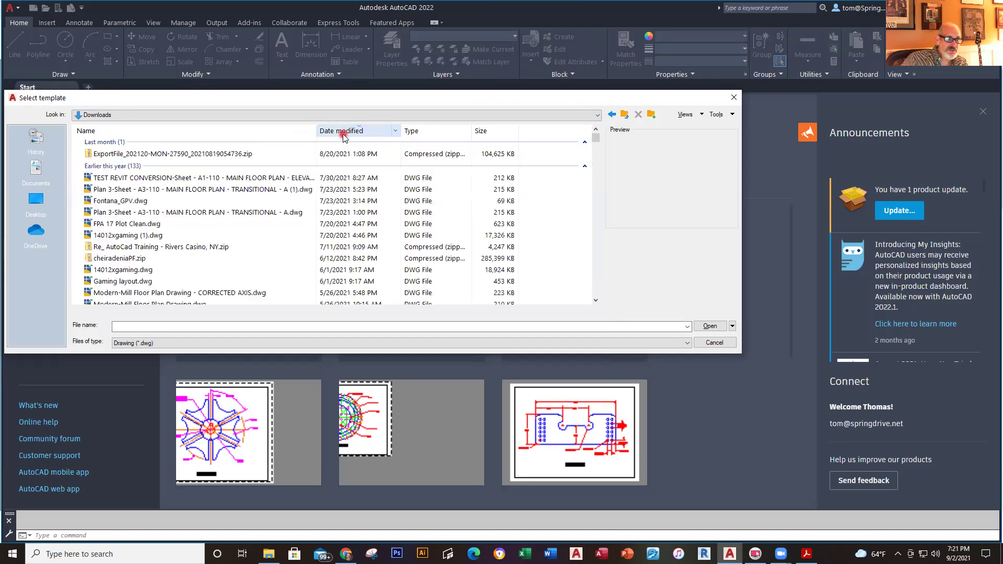
scroll(249, 187, down, 2)
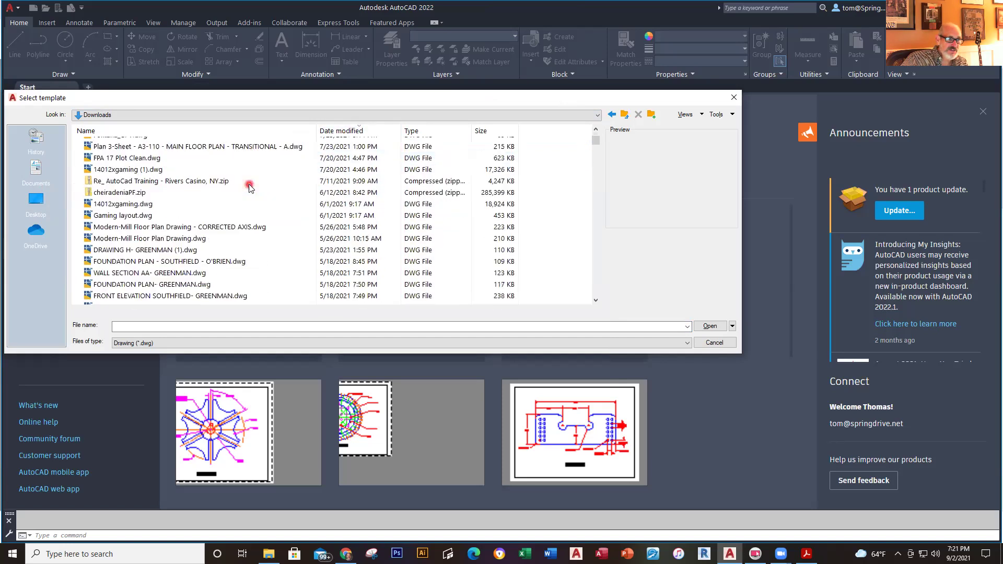
scroll(249, 187, up, 2)
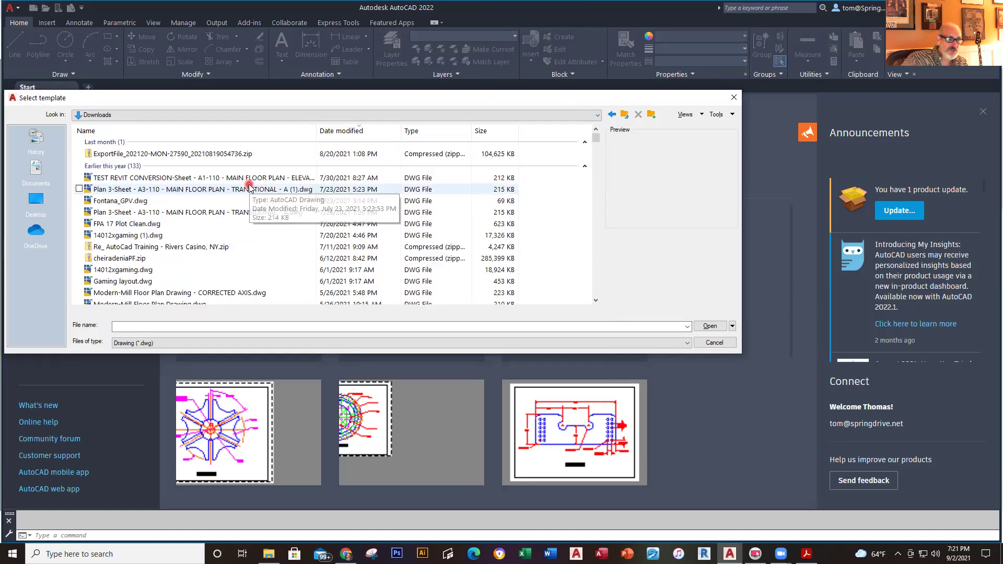
- Check the Desktop folder for the template and set the file type filter to Drawing Template (*.dwt)
click(38, 201)
scroll(209, 199, down, 2)
scroll(210, 203, up, 2)
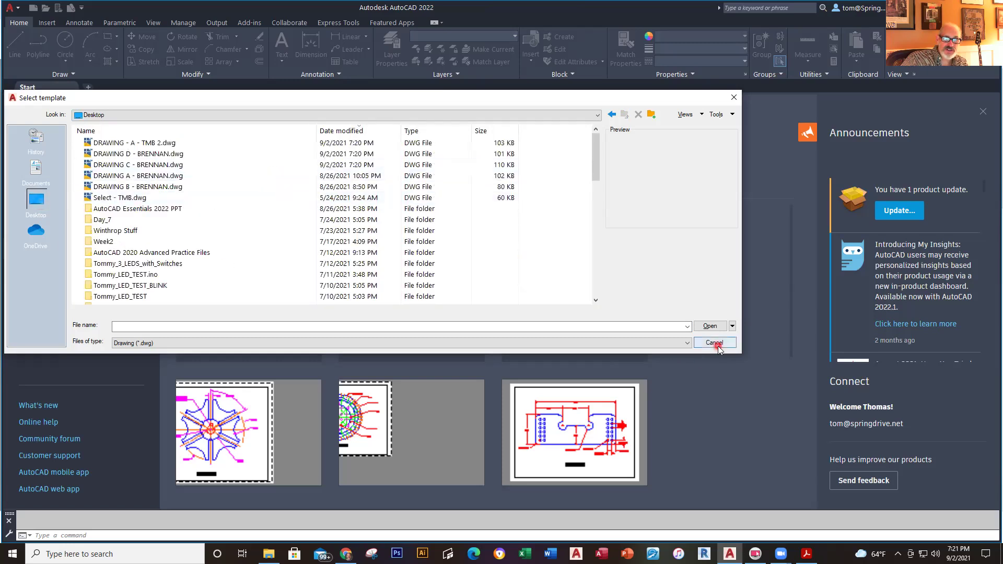
click(687, 343)
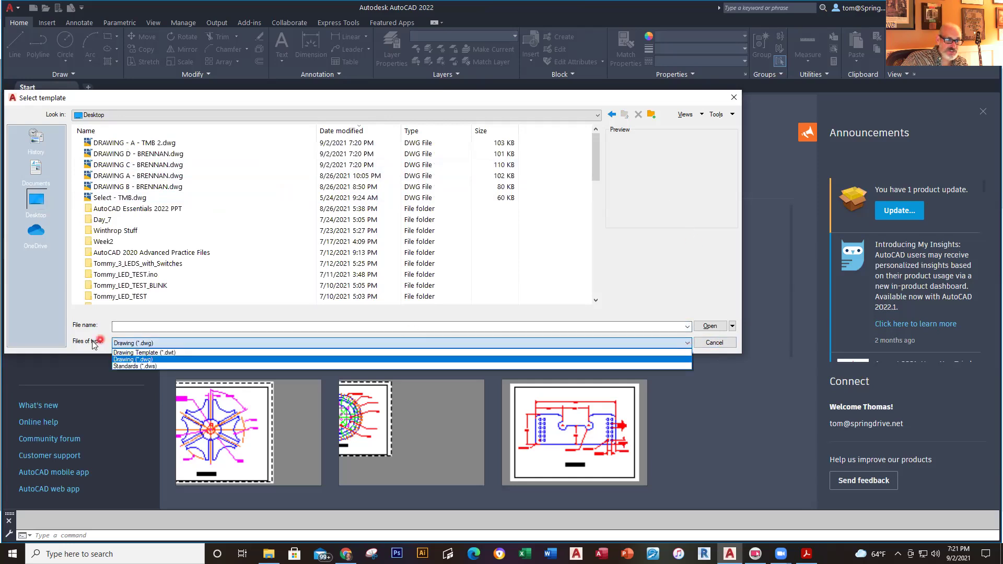
click(169, 353)
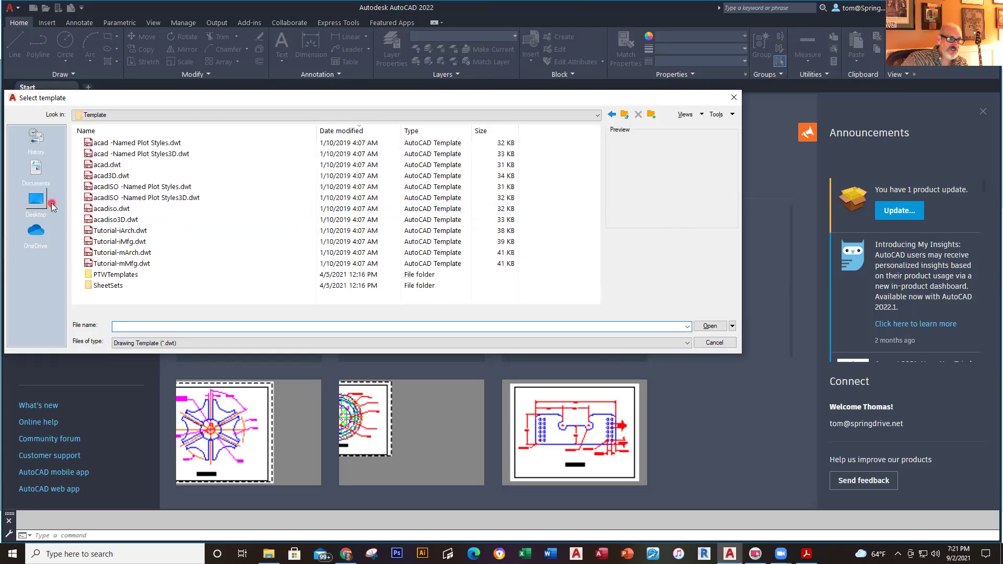
- Browse to the user's home folder, sort its contents by modified date and look through them for the Downloads folder
click(597, 115)
click(107, 167)
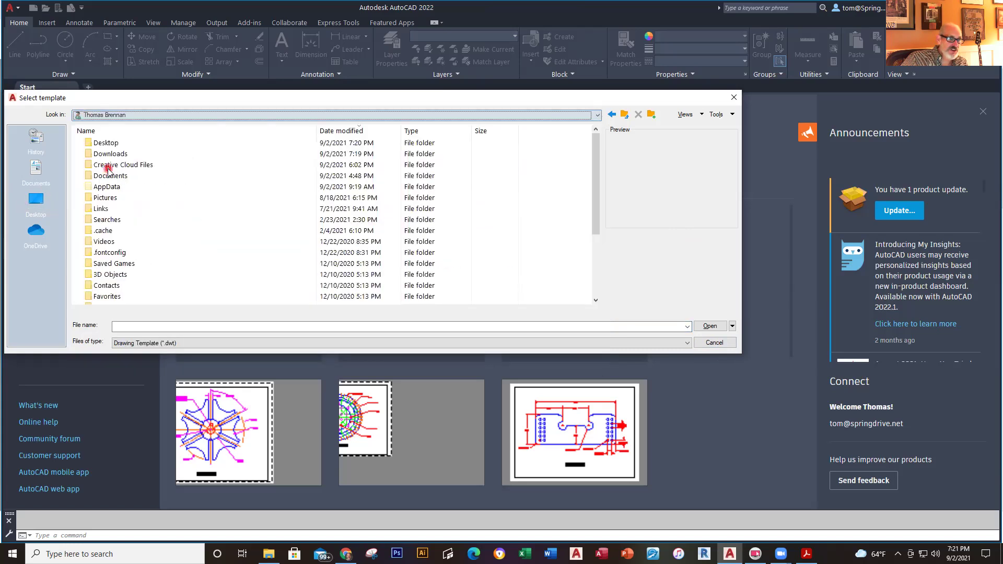
click(340, 132)
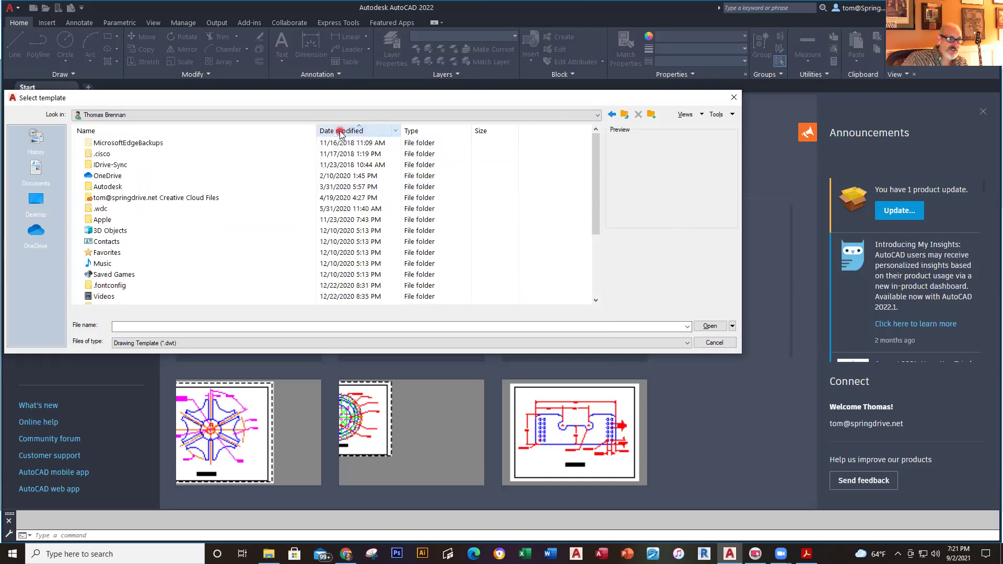
scroll(282, 235, down, 3)
scroll(289, 249, up, 3)
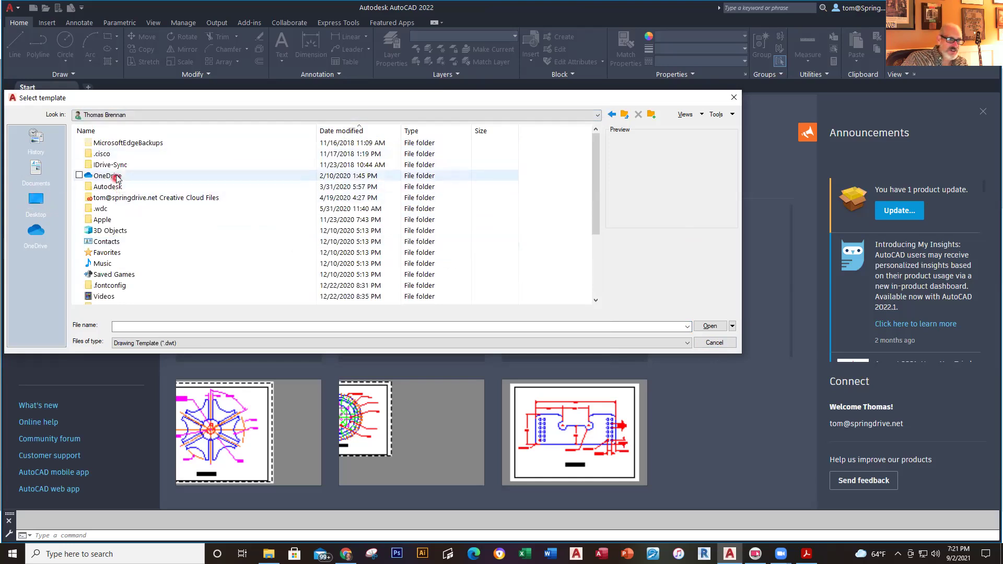
- Start the new drawing from Basic Drawing Template A-E, H, J 2019(2) (4).dwt in the home folder's Downloads folder
click(596, 116)
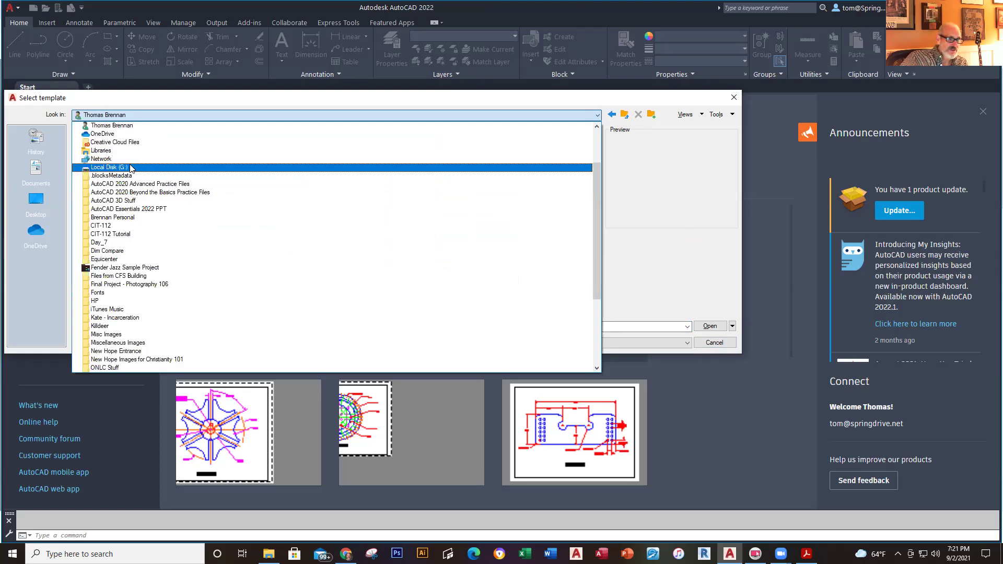
scroll(130, 169, up, 3)
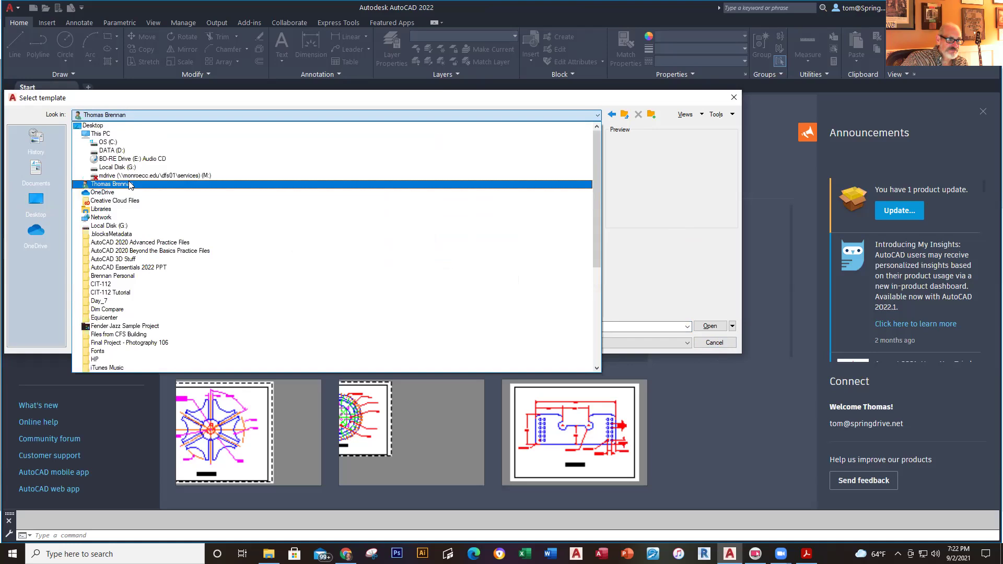
click(130, 185)
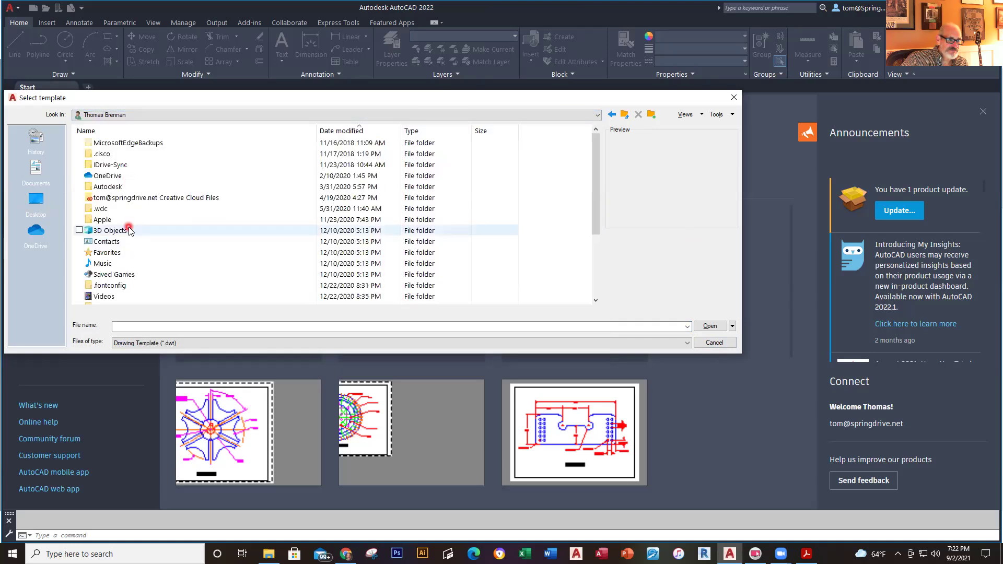
scroll(130, 232, down, 3)
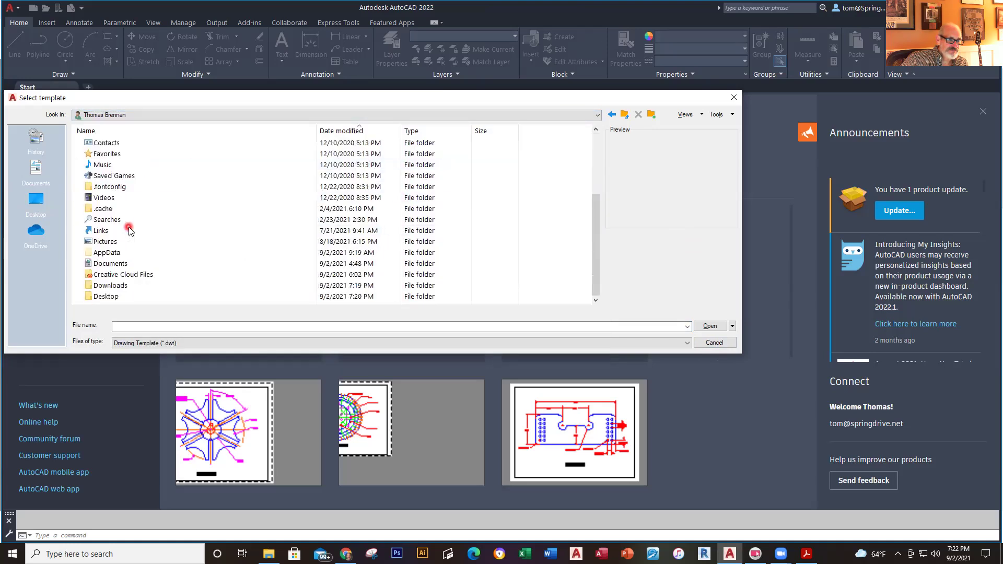
double_click(130, 286)
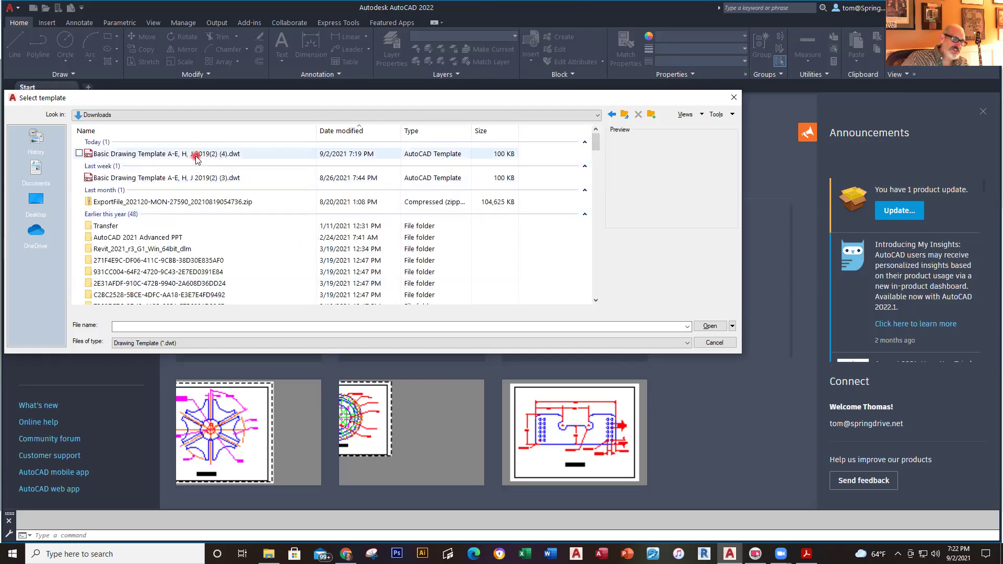
double_click(196, 155)
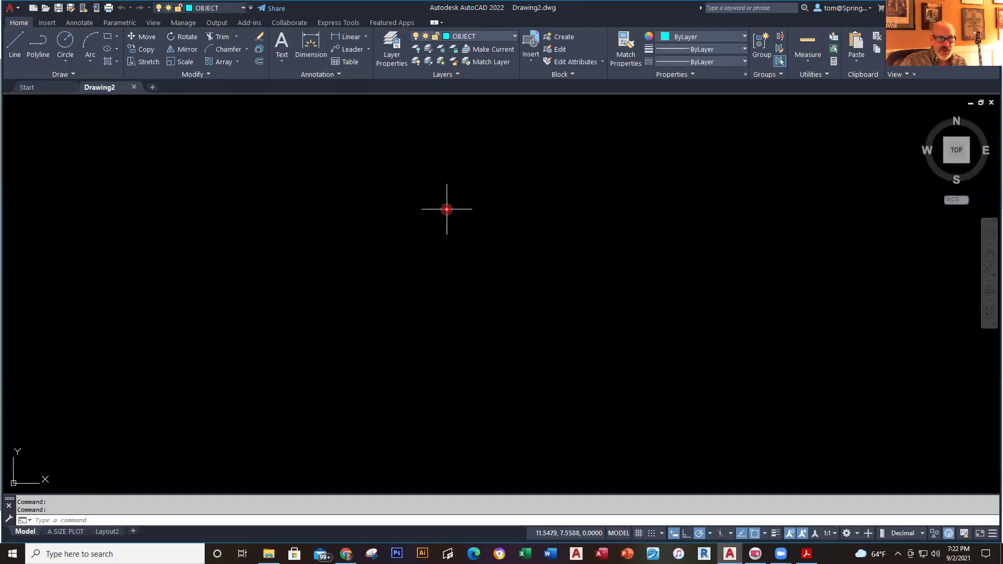
- Switch to the practice files PDF in Acrobat and view Drawing E on page 5
click(268, 554)
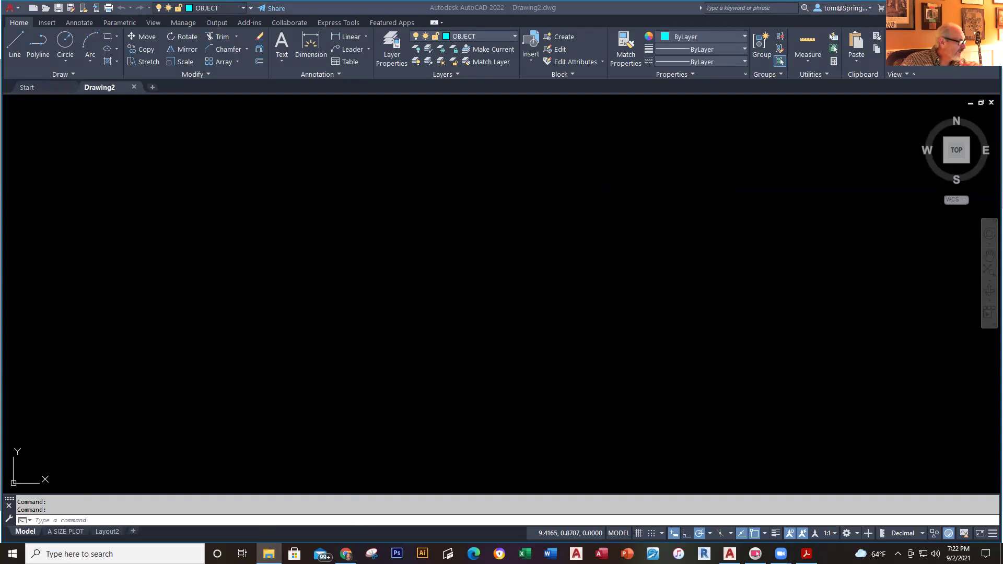
key(alt+Tab)
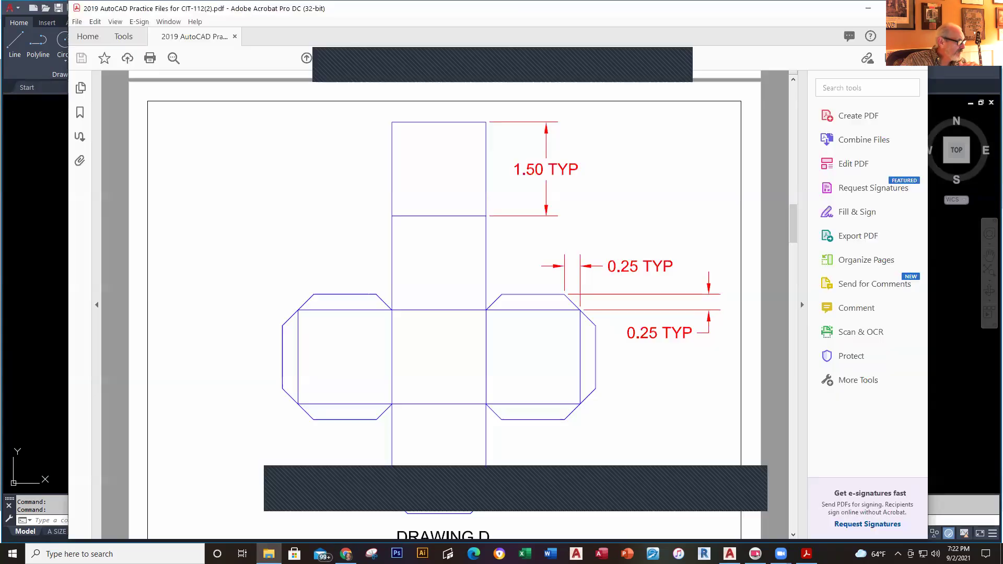
scroll(510, 287, down, 2)
scroll(510, 286, down, 10)
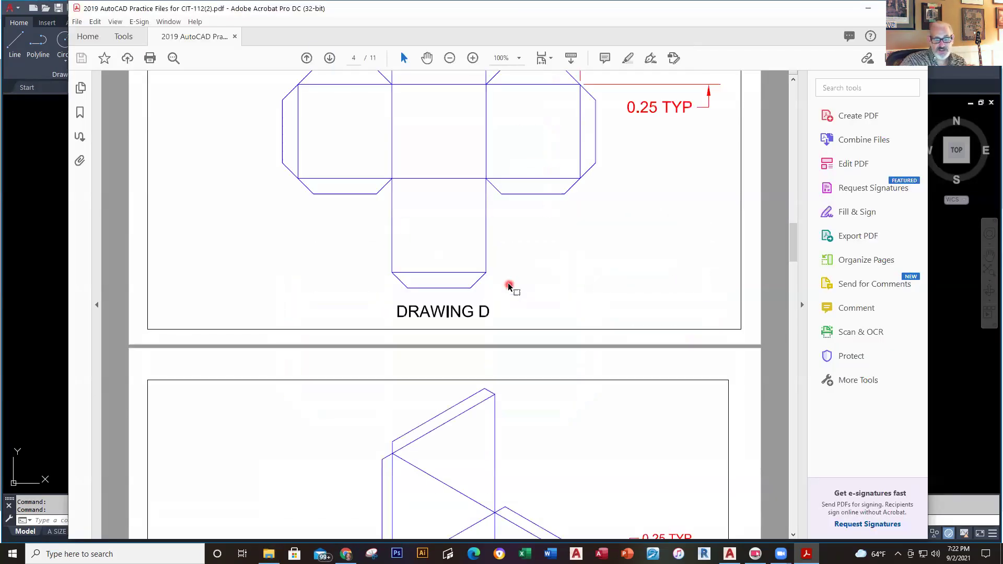
scroll(508, 289, down, 1)
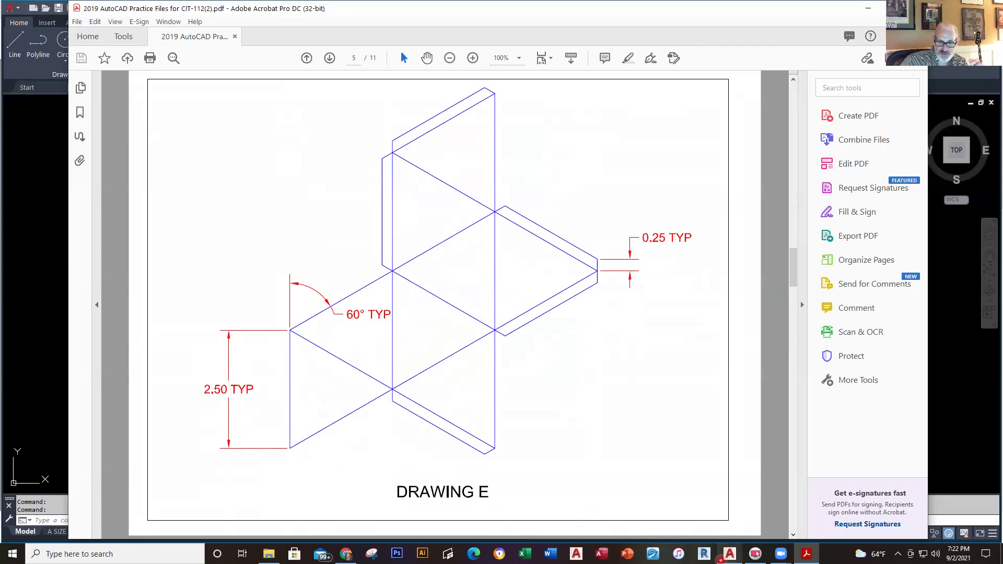
- Return to AutoCAD and set the polar tracking angle increment to 30, 60, 90, 120
click(730, 554)
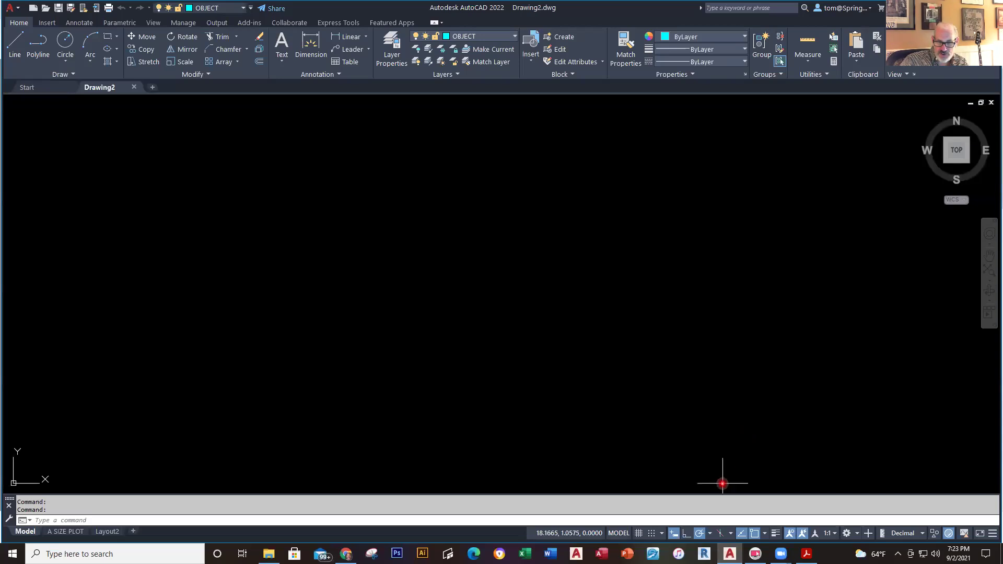
click(709, 533)
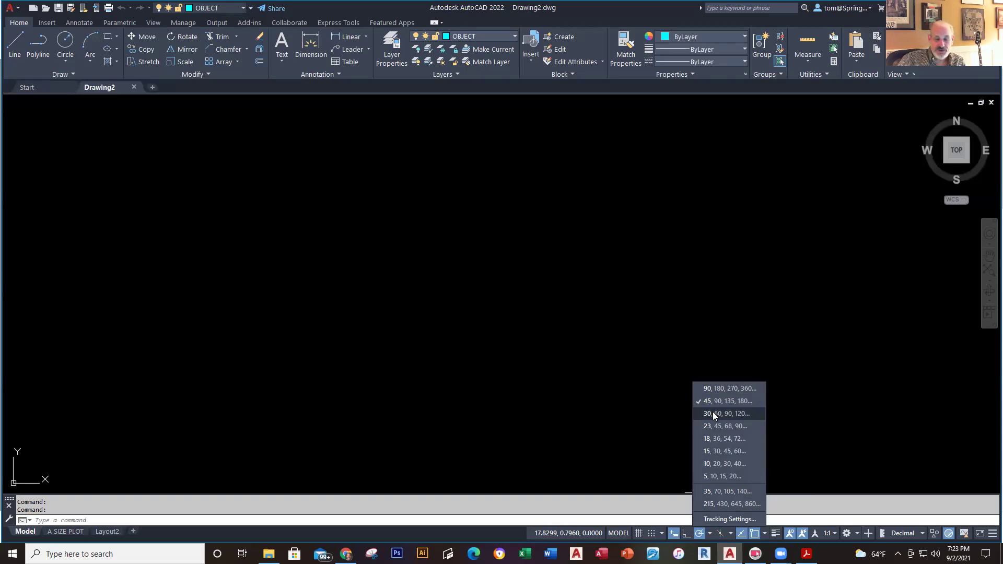
click(714, 414)
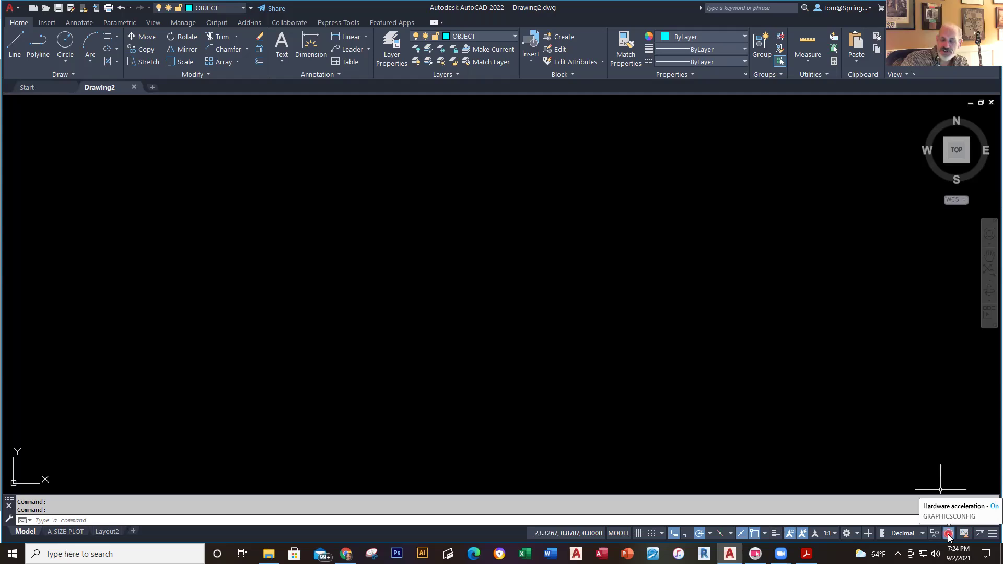
- Toggle the Graphics Performance item in the status bar customization several times and leave it hidden
click(991, 534)
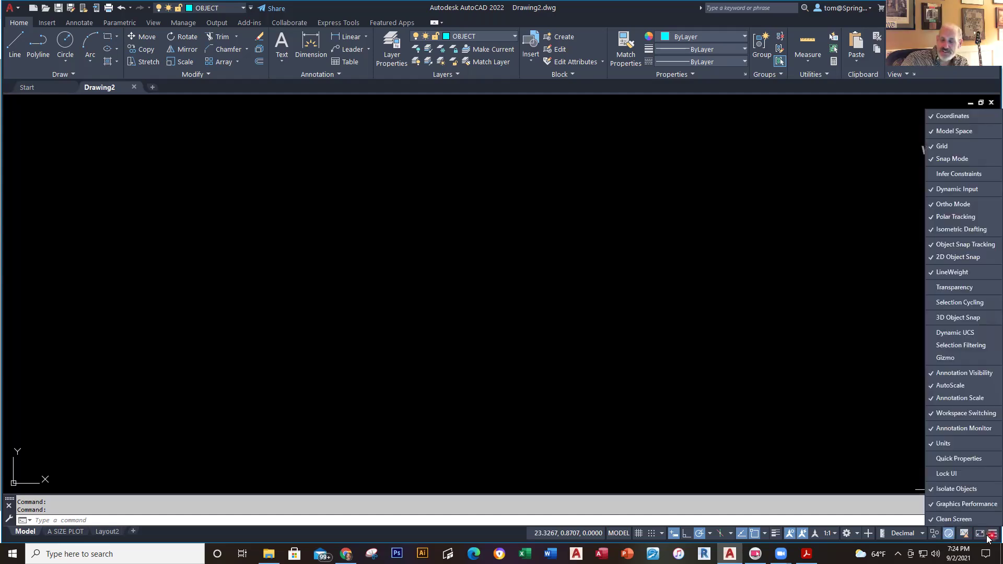
click(931, 505)
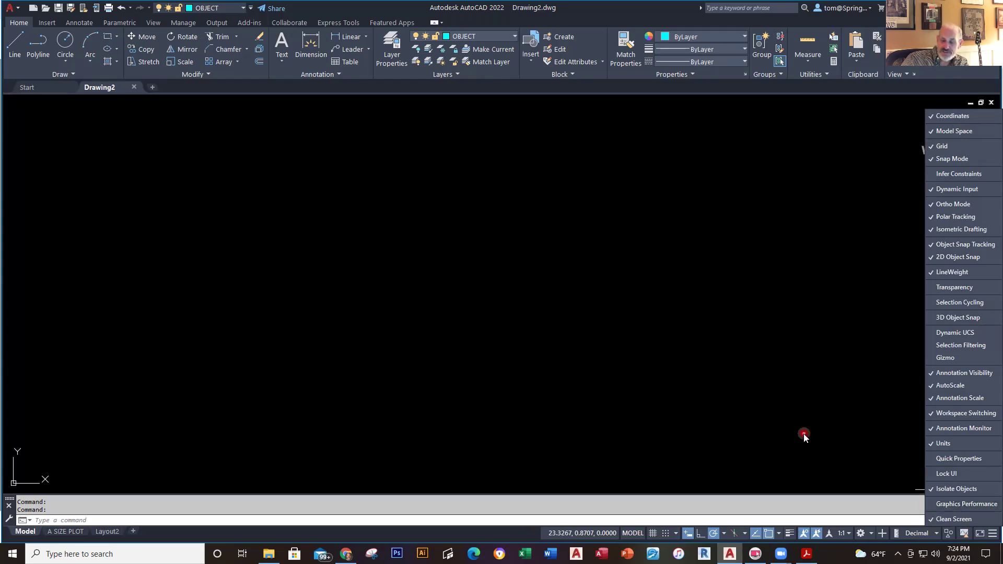
click(931, 504)
click(931, 503)
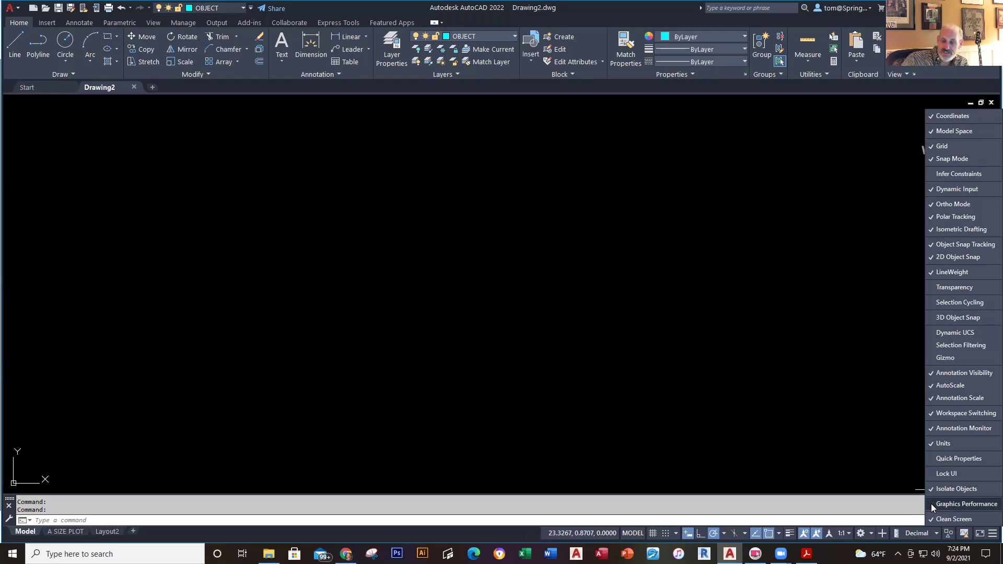
click(931, 503)
click(931, 504)
click(930, 504)
click(931, 503)
click(931, 504)
click(930, 503)
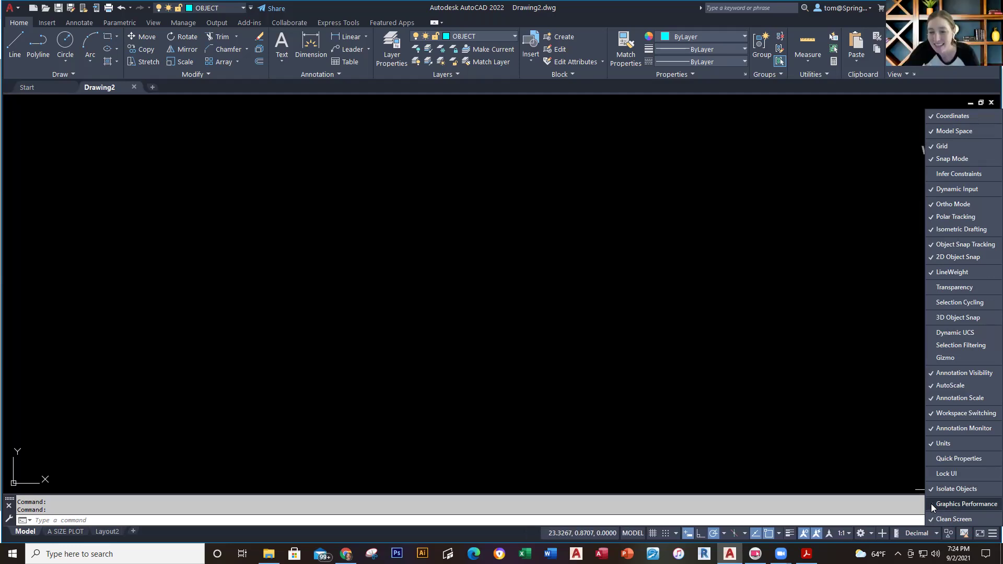
click(885, 469)
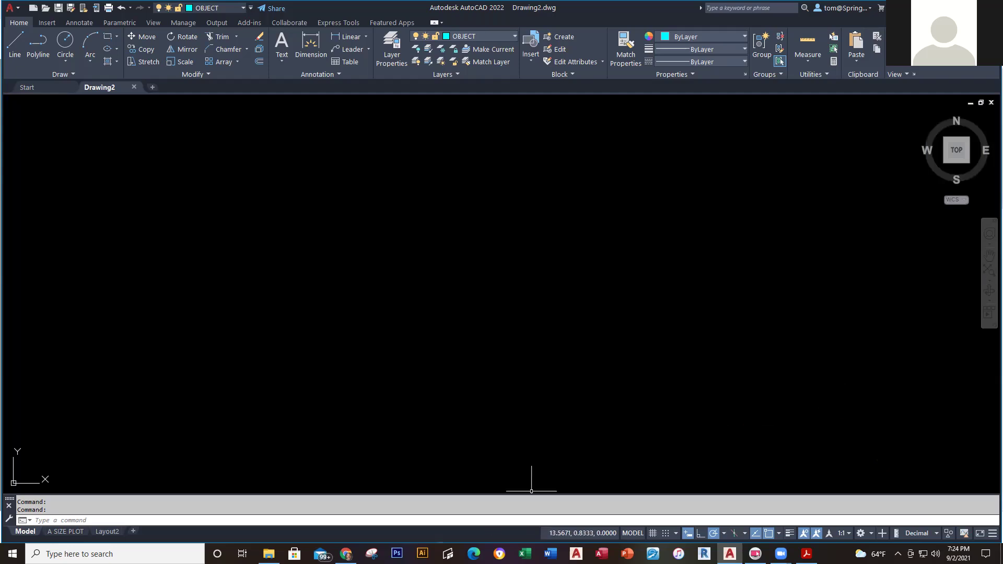
- Switch to Blackboard in Chrome and open the AutoCAD Intro Assignments PDF from the AutoCAD Intro Assignments - Week 2 page
mouse_move(268, 554)
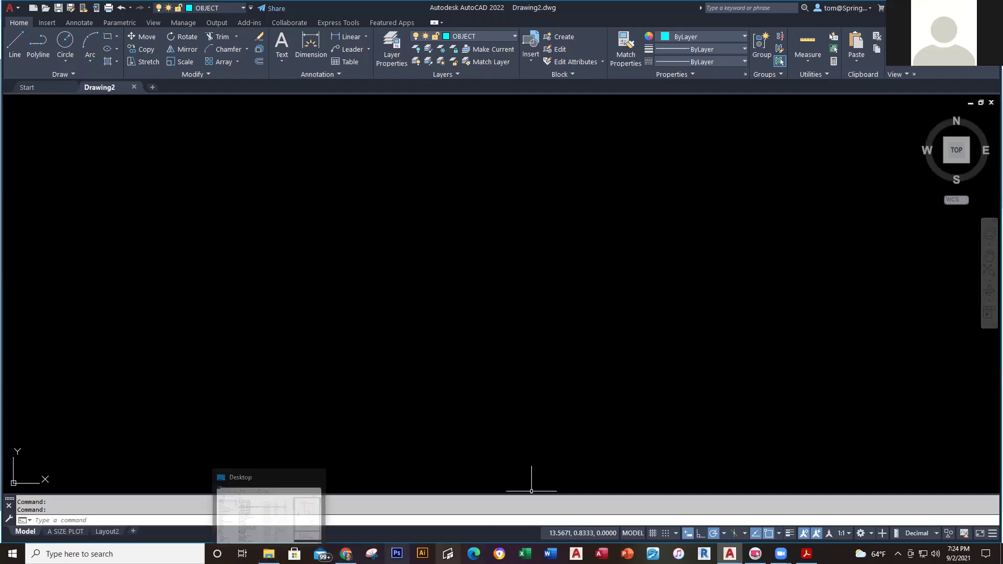
mouse_move(347, 551)
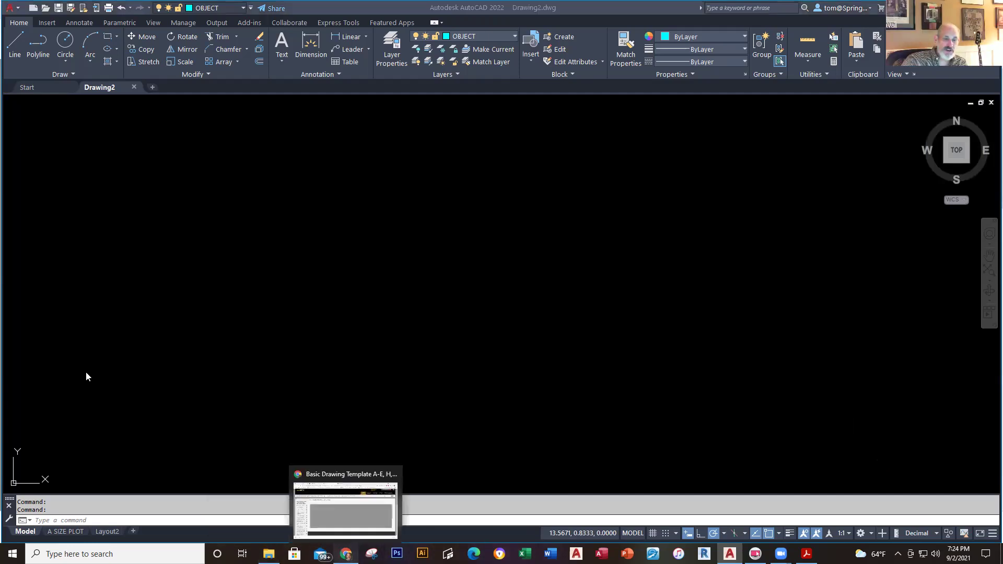
click(328, 524)
scroll(88, 376, down, 15)
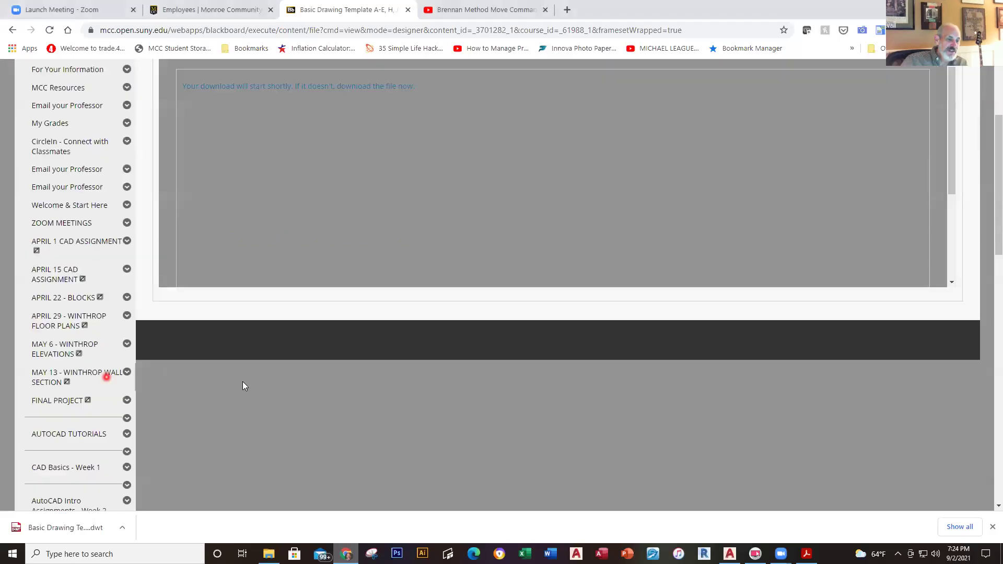
scroll(86, 401, up, 15)
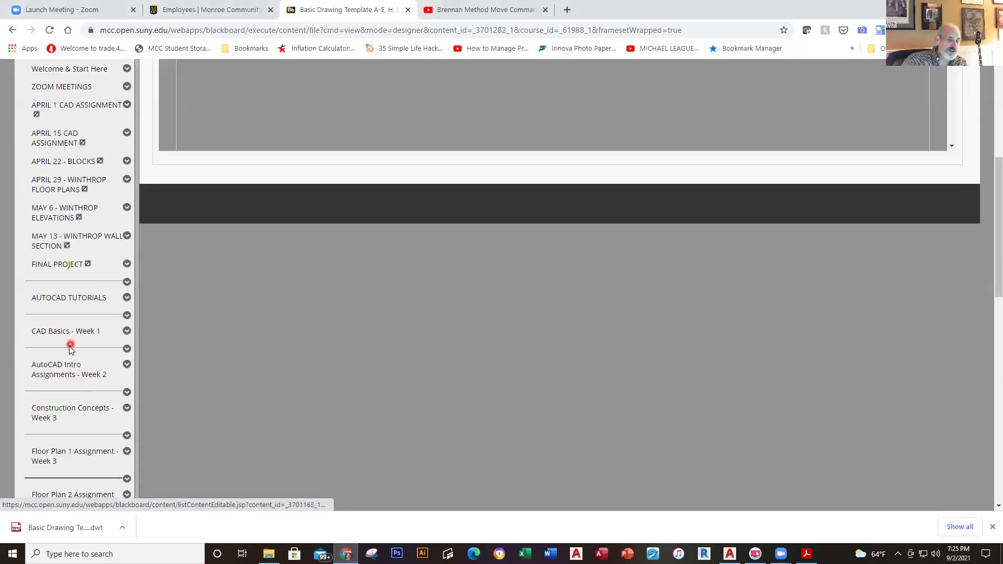
click(58, 376)
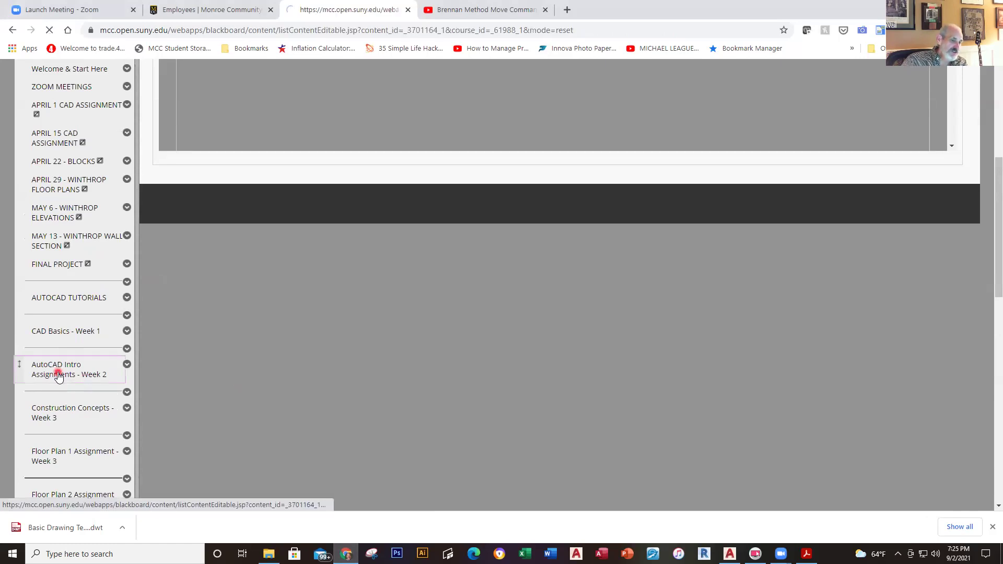
scroll(260, 349, down, 1)
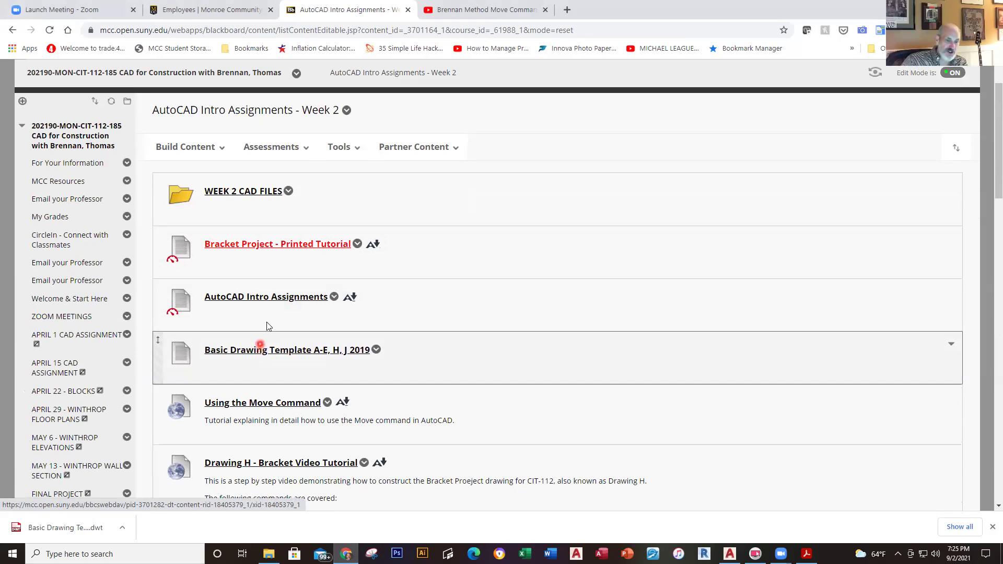
click(295, 301)
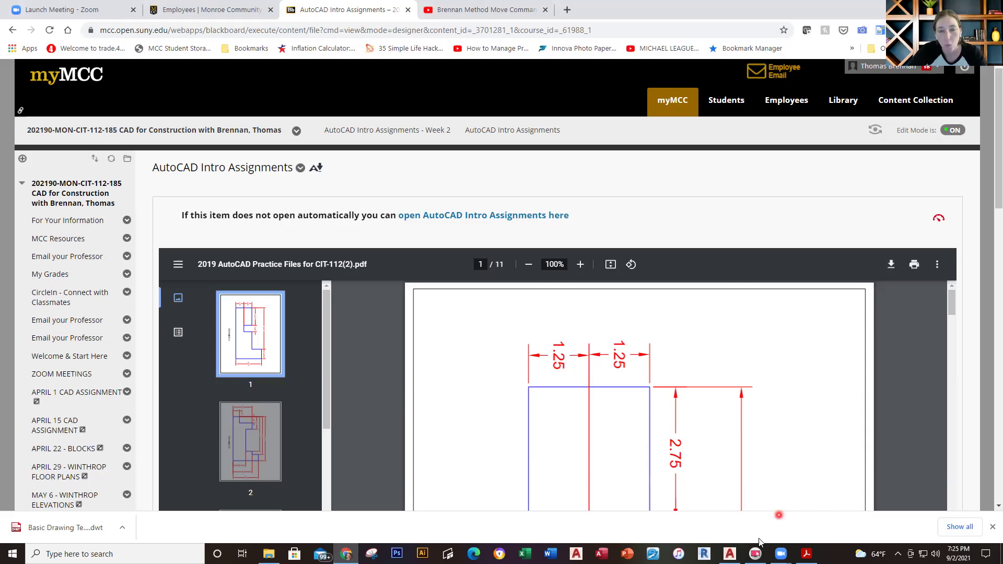
- Switch back to AutoCAD and check the layer list and the command history in the text window
click(730, 554)
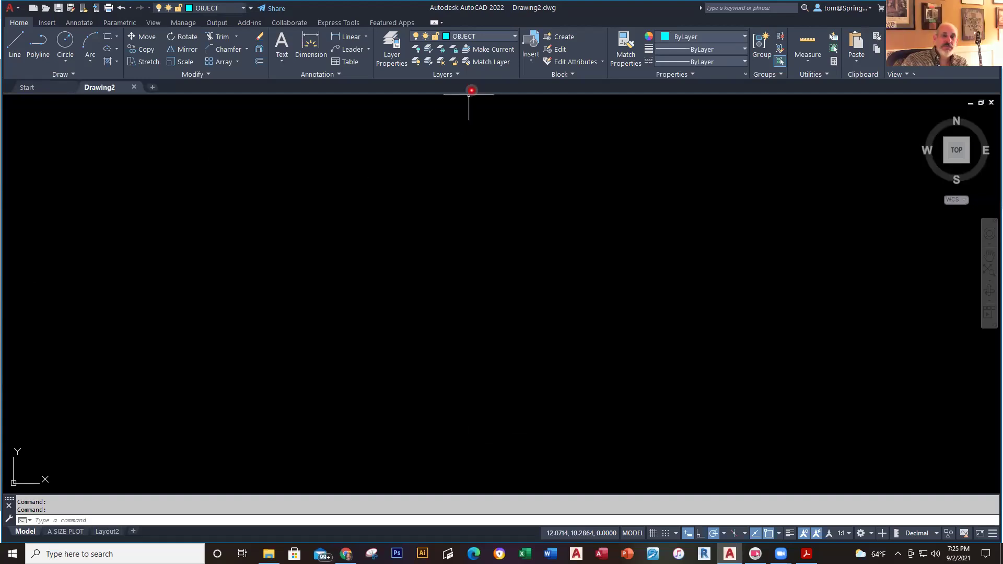
click(514, 37)
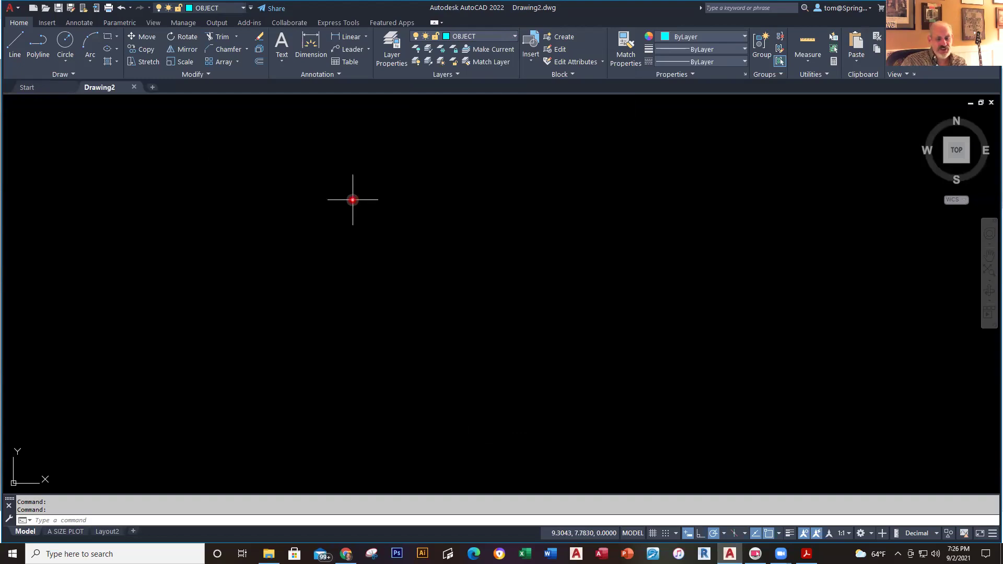
key(F2)
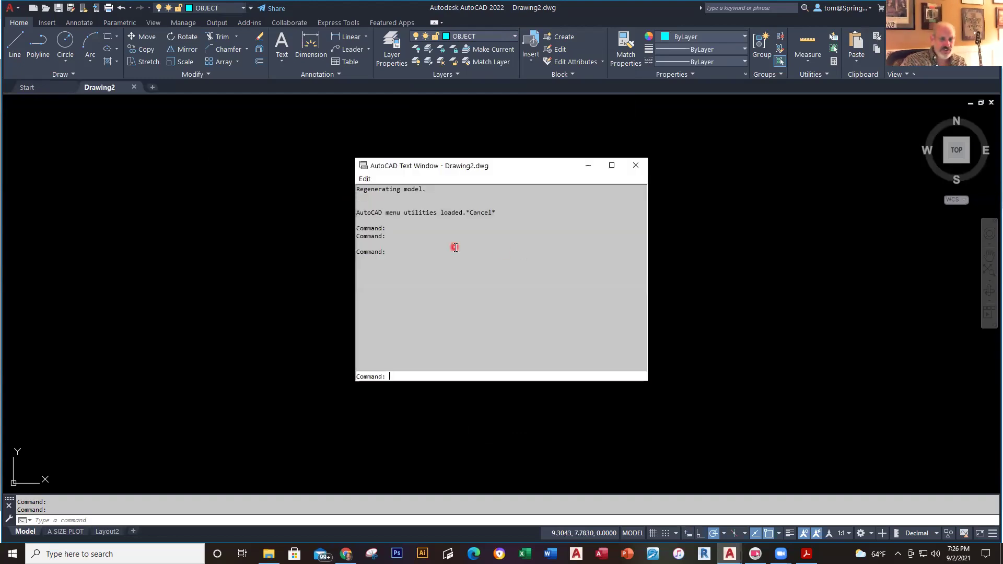
key(F2)
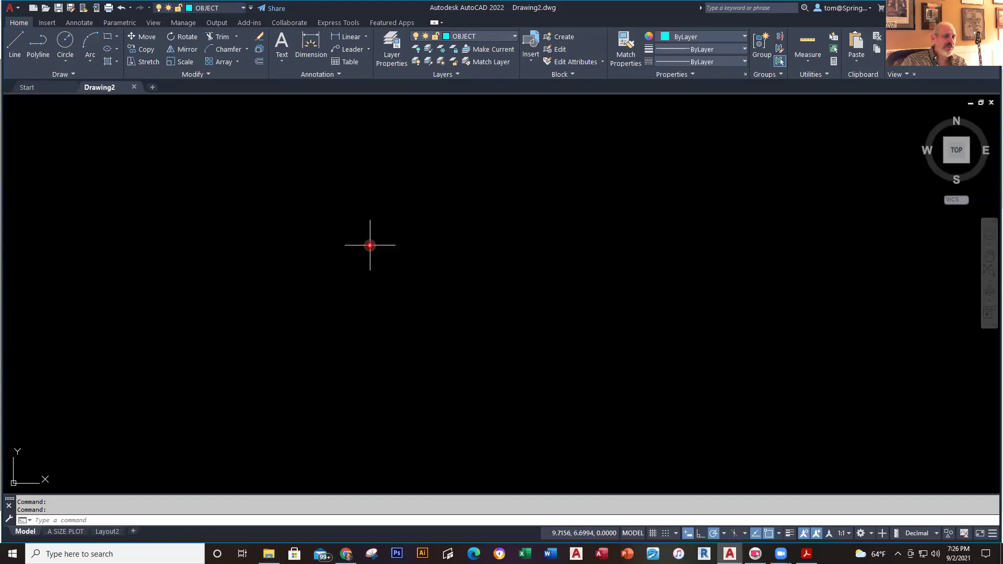
- Review the General, Summary, Statistics and Custom information in the drawing's properties, and close them without editing
click(18, 9)
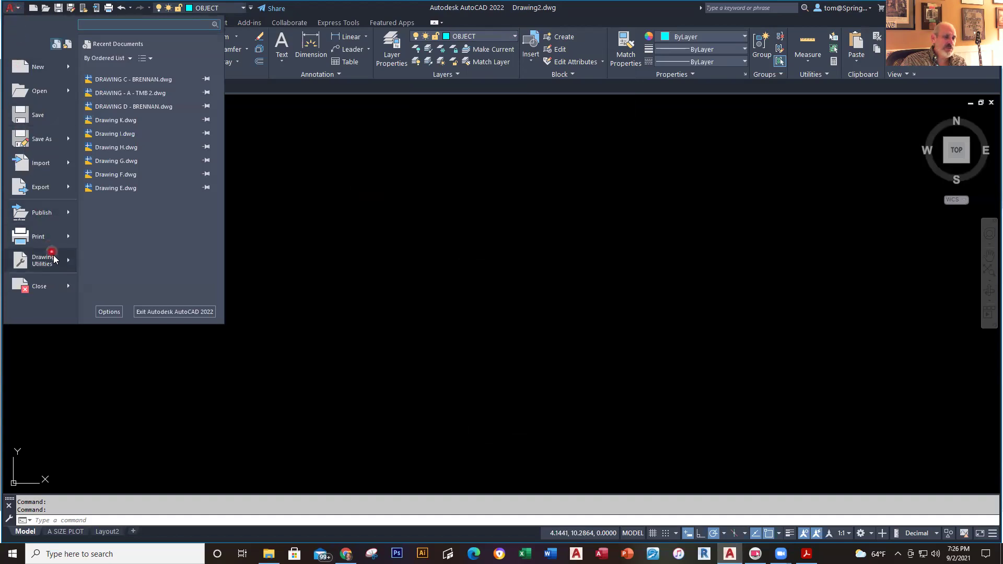
mouse_move(68, 262)
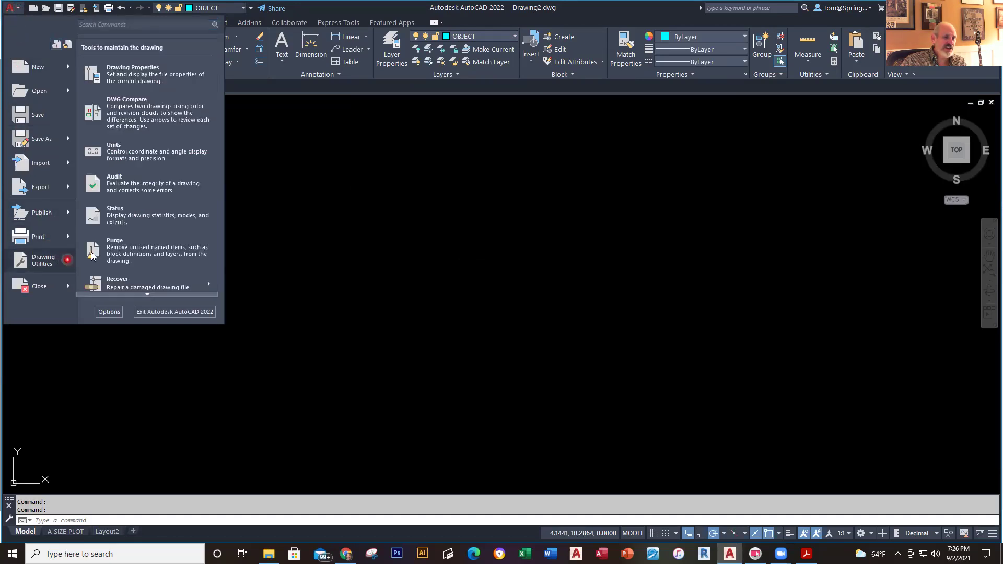
click(141, 77)
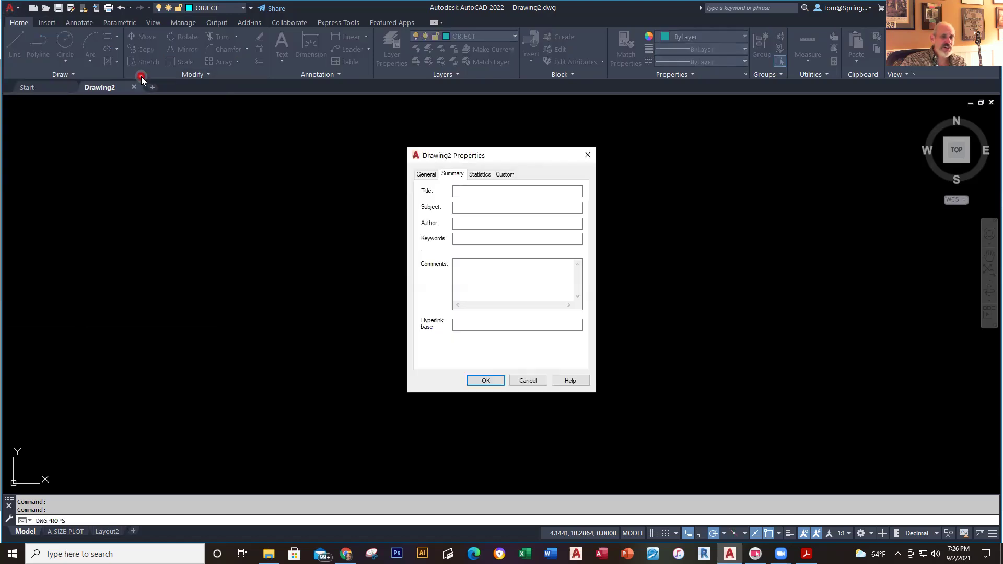
click(426, 175)
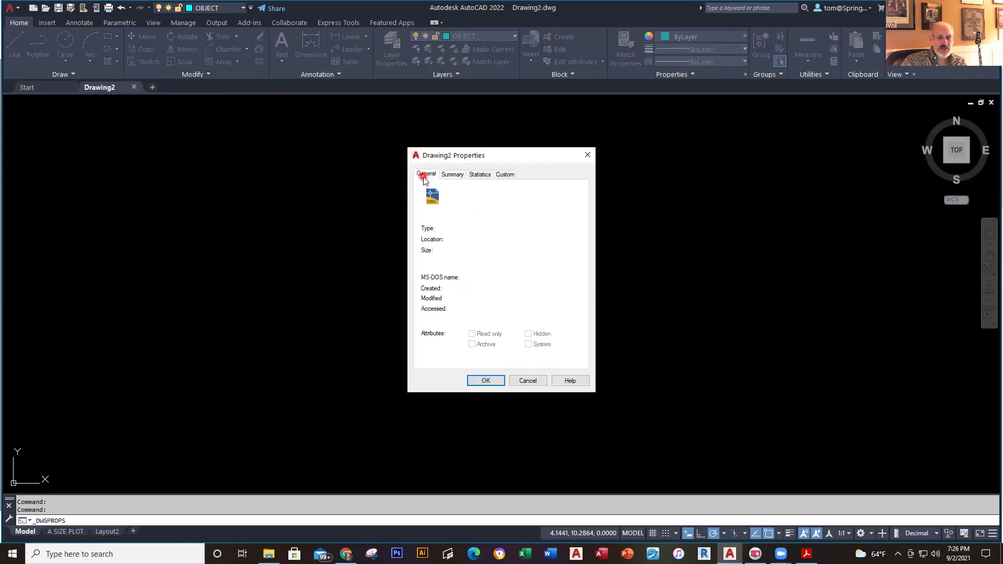
click(452, 175)
click(484, 174)
click(499, 175)
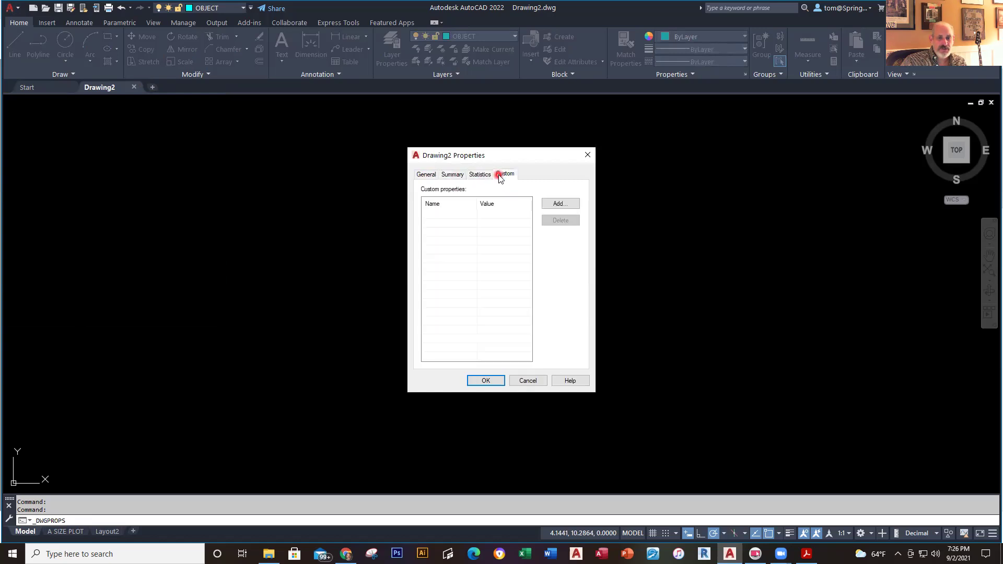
click(476, 175)
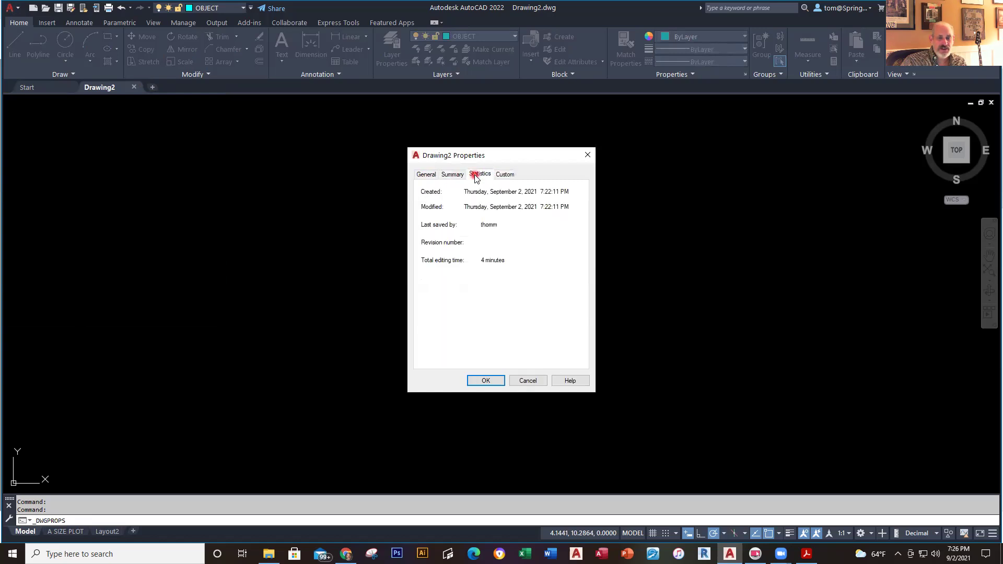
click(452, 174)
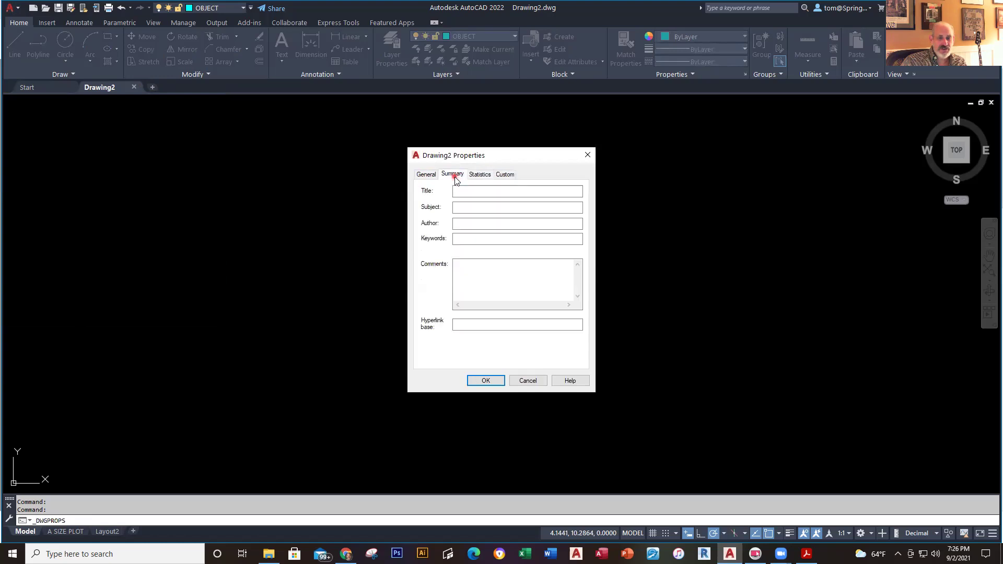
click(424, 176)
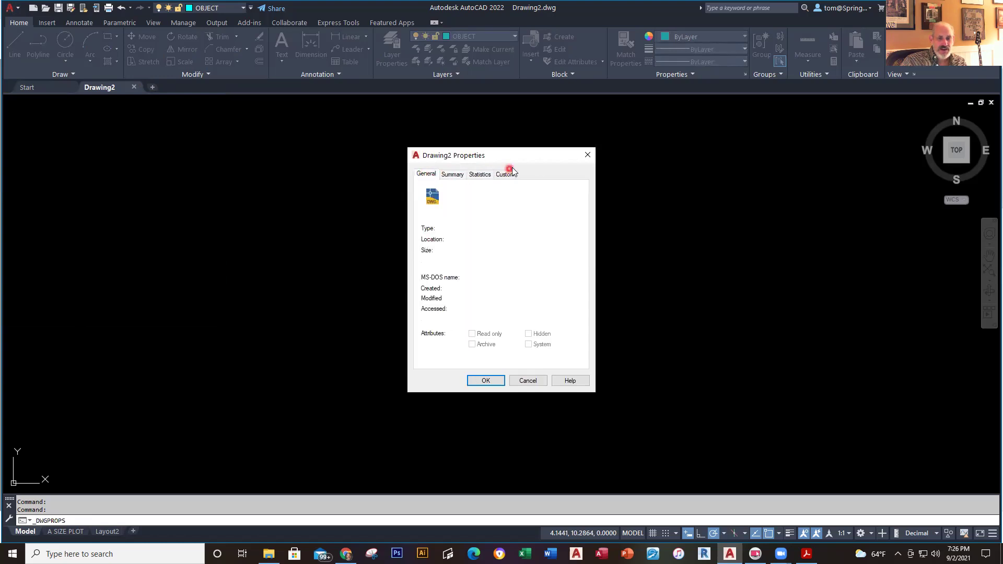
click(583, 155)
- Run the STATUS command to read the full drawing status report, and close the text window
text(STAT)
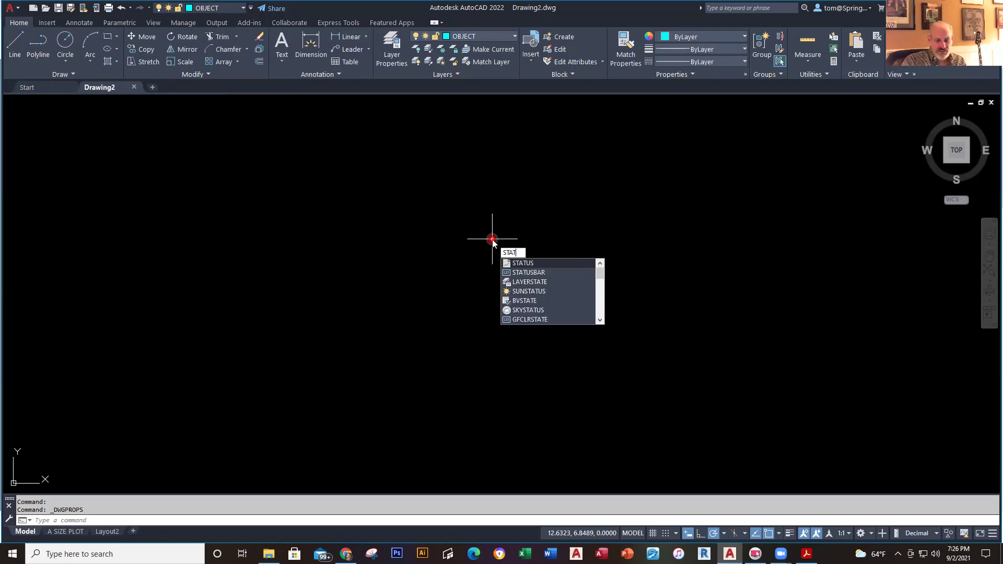
key(Return)
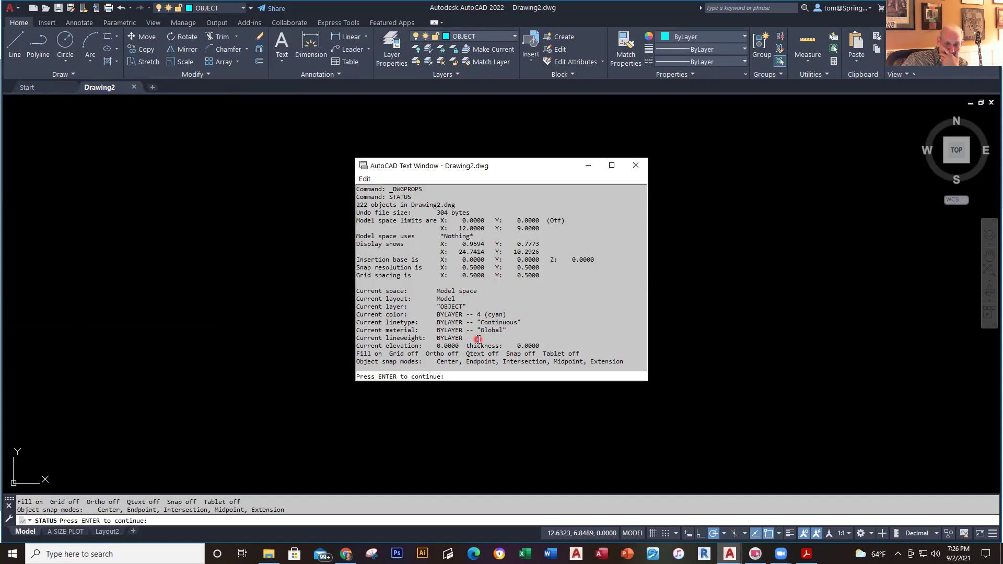
key(Return)
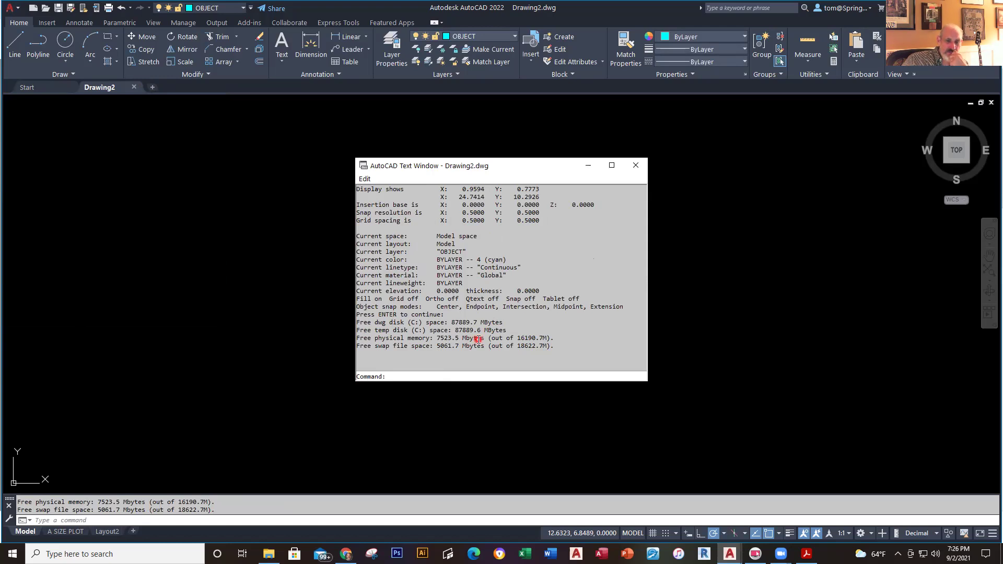
click(636, 166)
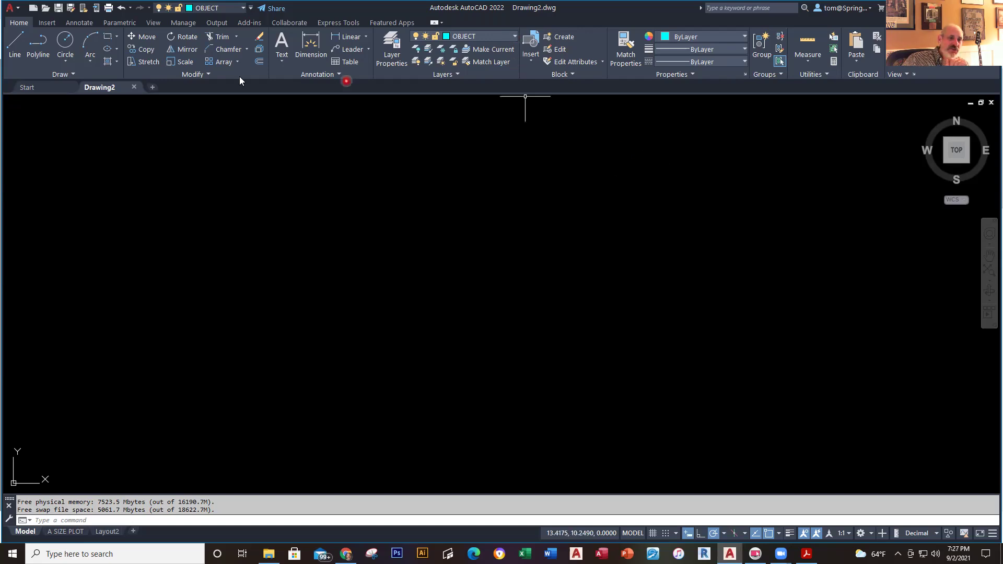
- Check which text styles and dimension styles are available in the drawing without changing the current ones
click(339, 74)
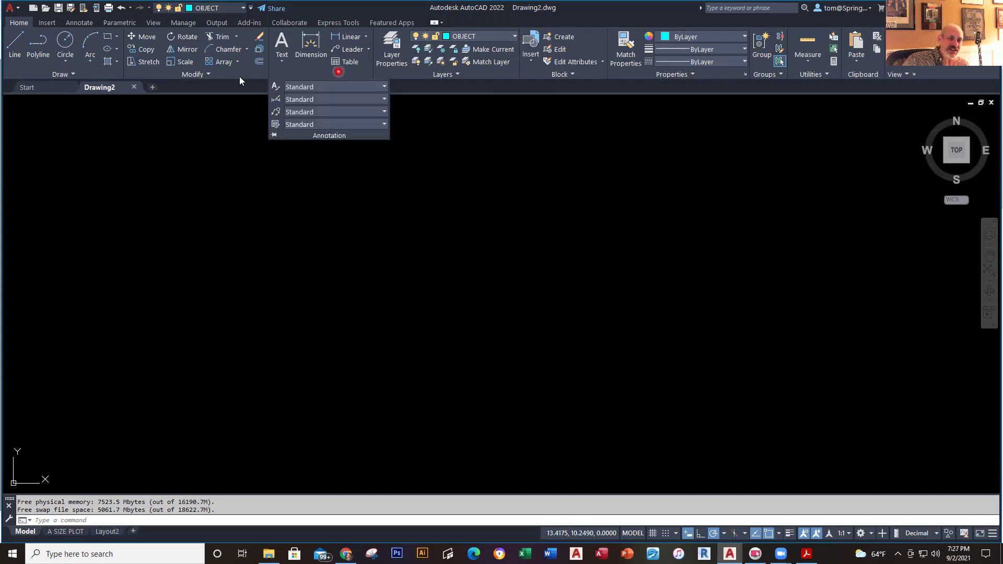
click(384, 88)
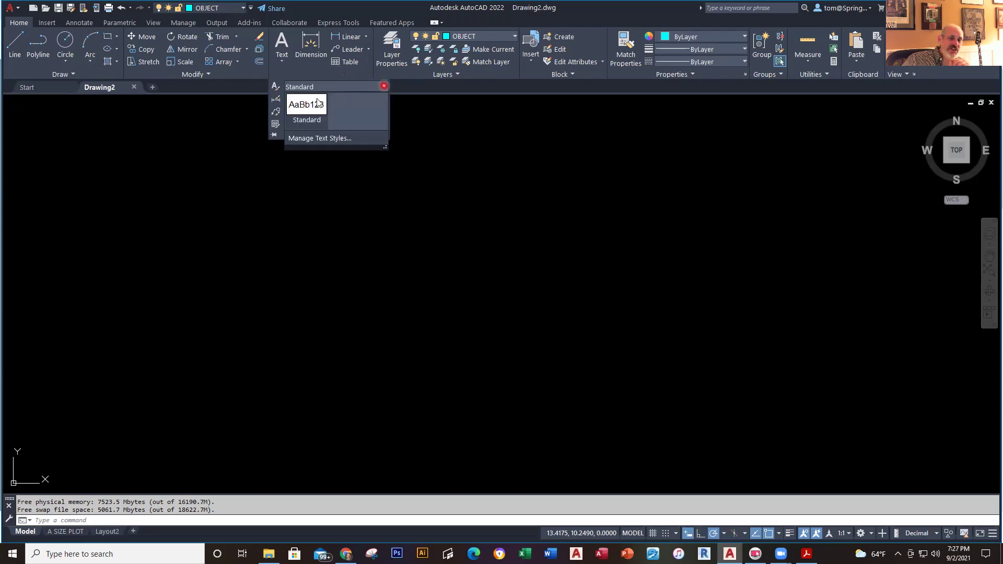
click(420, 147)
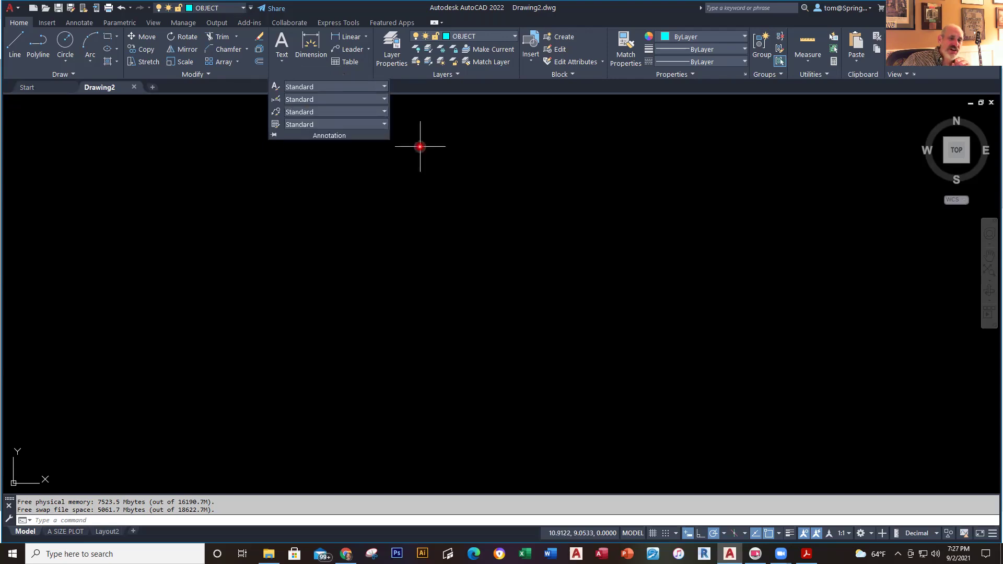
click(383, 99)
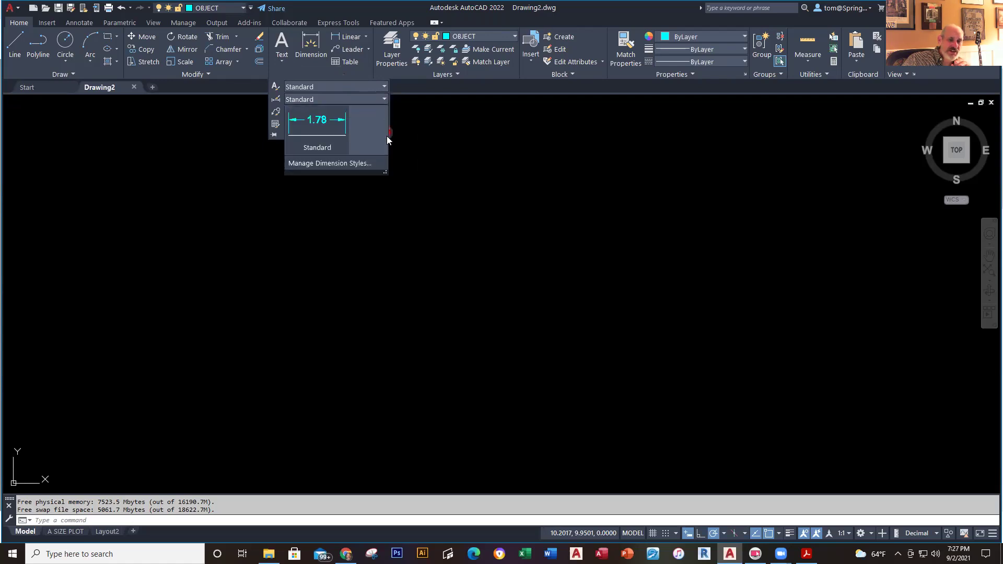
drag(393, 191, 433, 256)
click(395, 236)
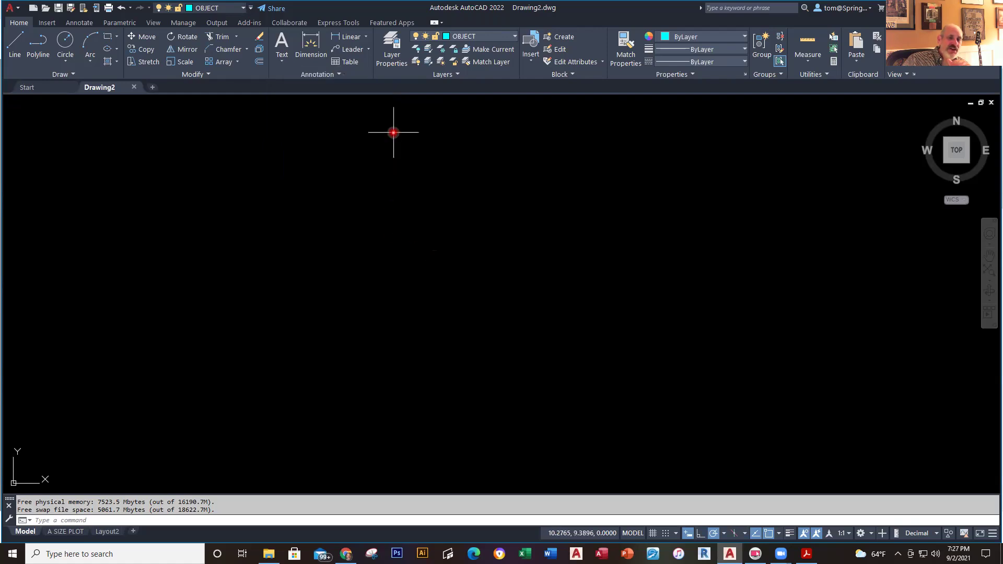
key(Escape)
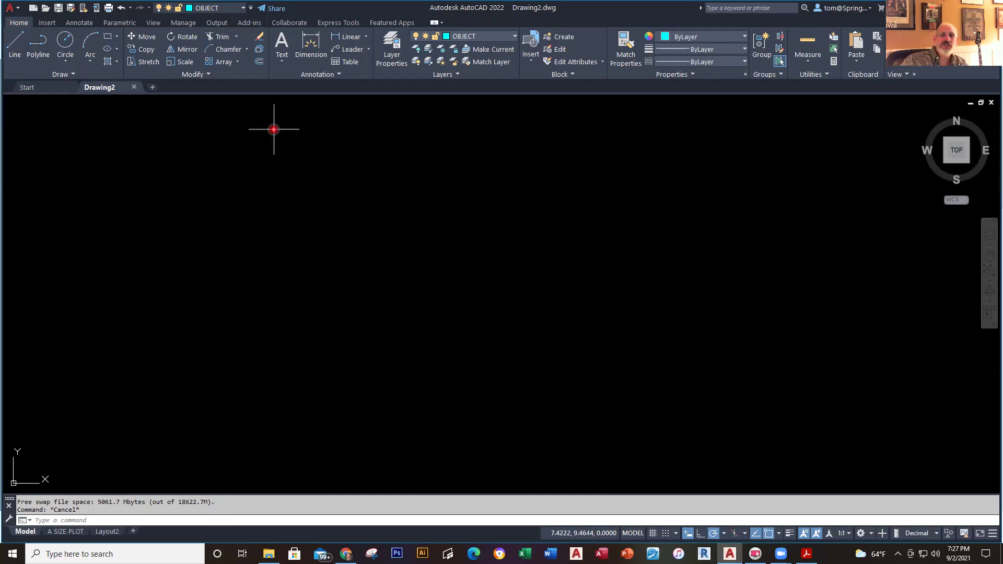
click(387, 63)
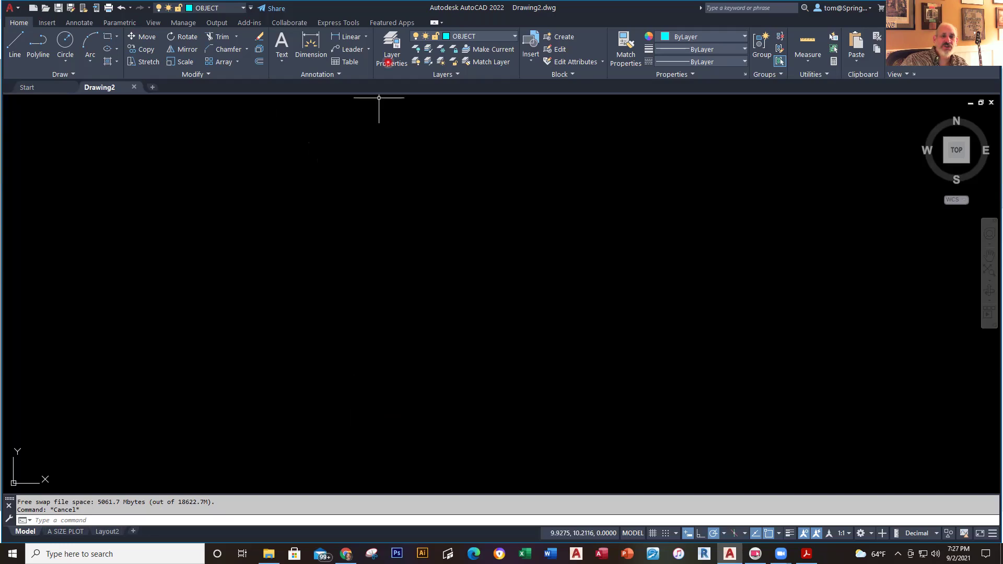
click(494, 40)
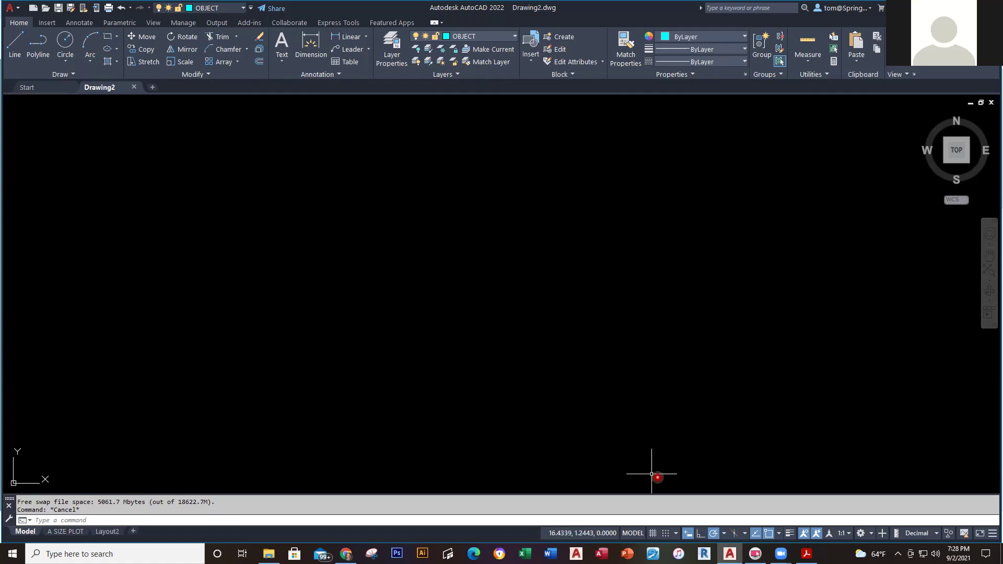
- Select 30, 60, 90, 120 as the polar tracking angle increment
click(725, 534)
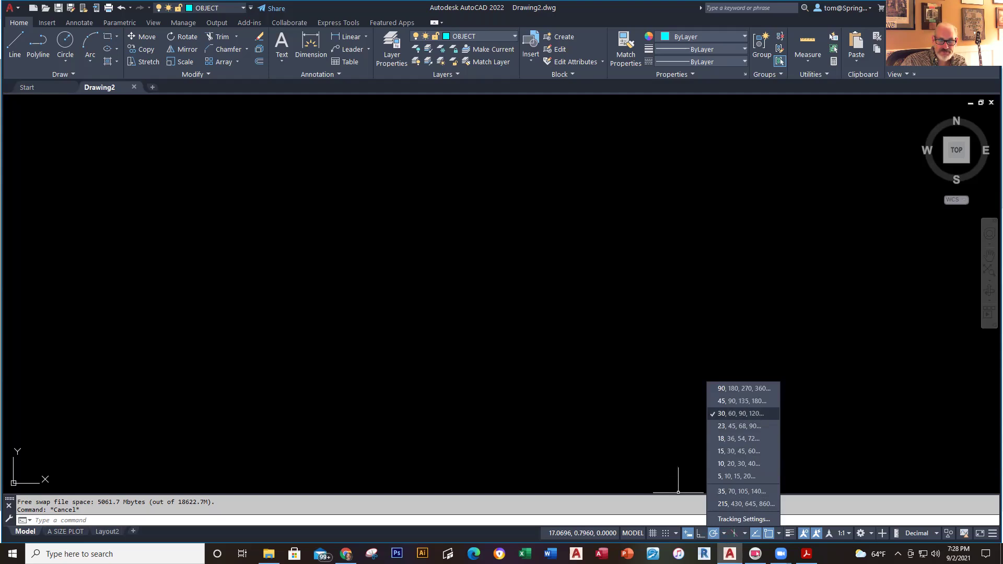
click(735, 413)
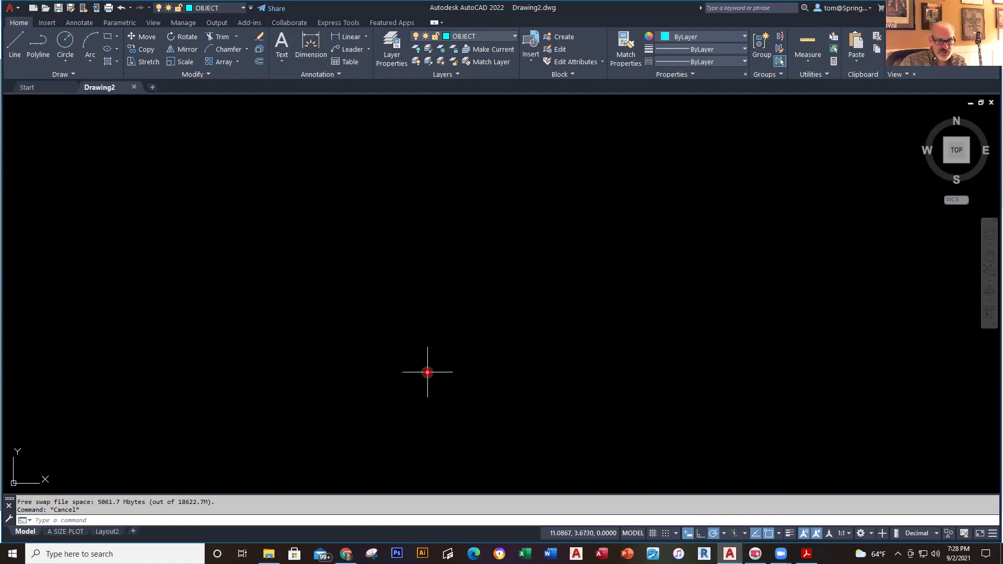
- Switch to the practice files PDF in Acrobat to examine the dimensions of Drawing E, and return to AutoCAD
key(alt+Tab)
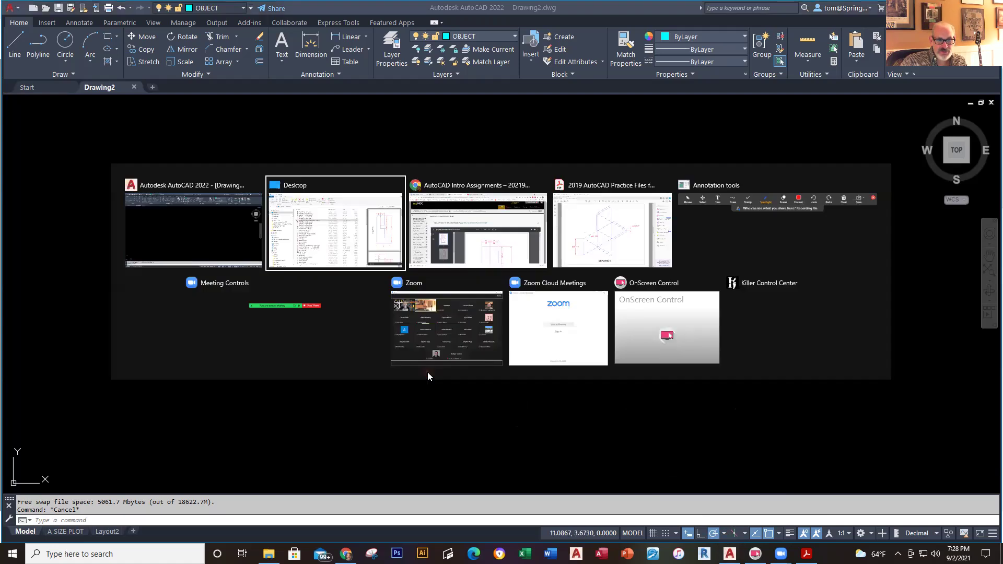
key(alt+Tab)
key(alt+Tab)
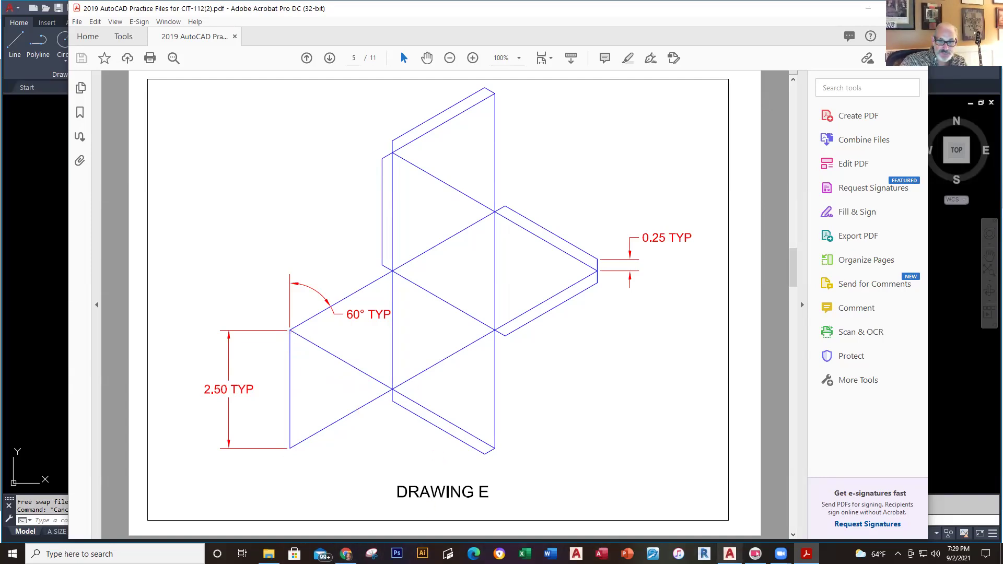
click(729, 554)
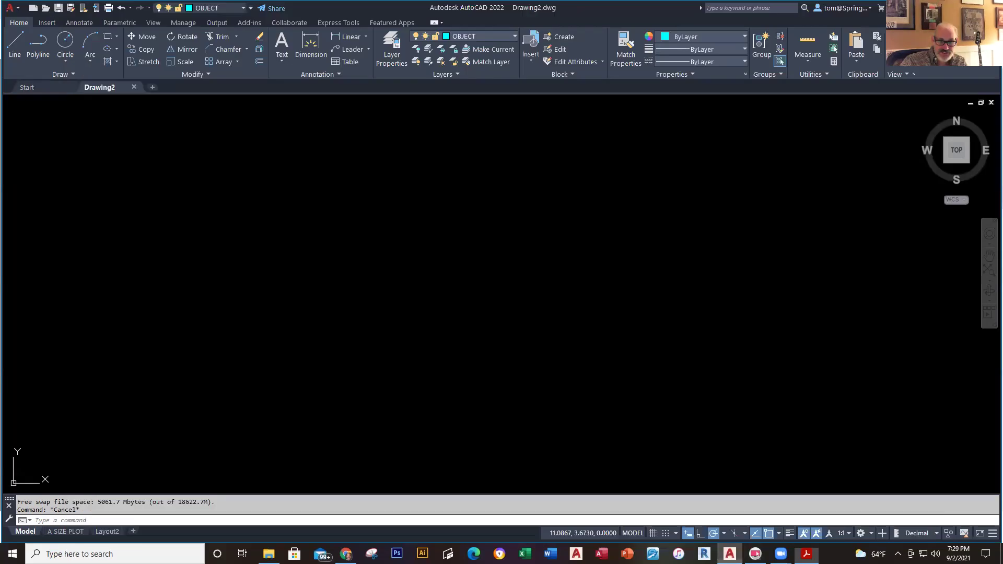
- Draw a triangular polyline: 2.5 units straight up, 2.5 units at 330°, and back to the start point
click(38, 46)
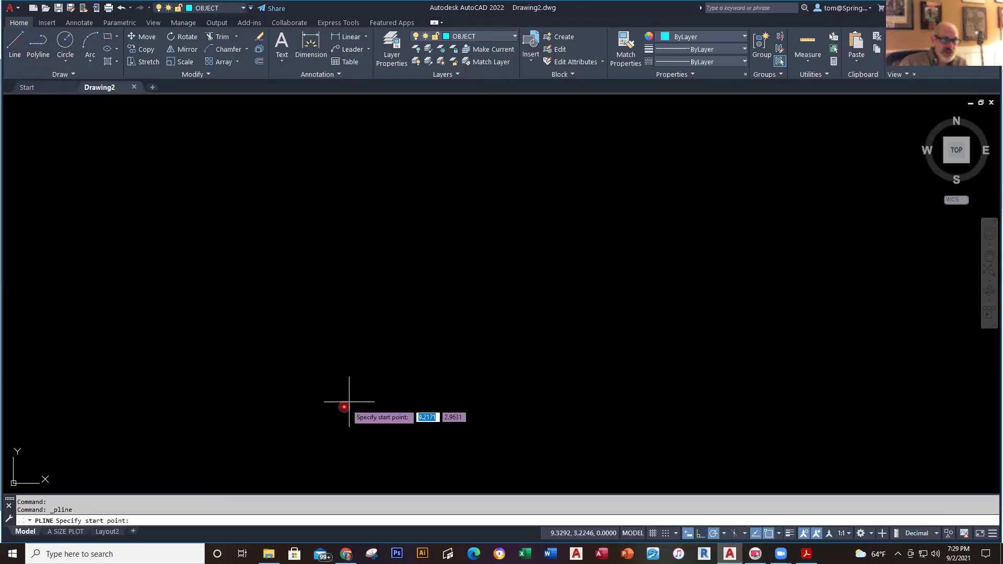
click(299, 395)
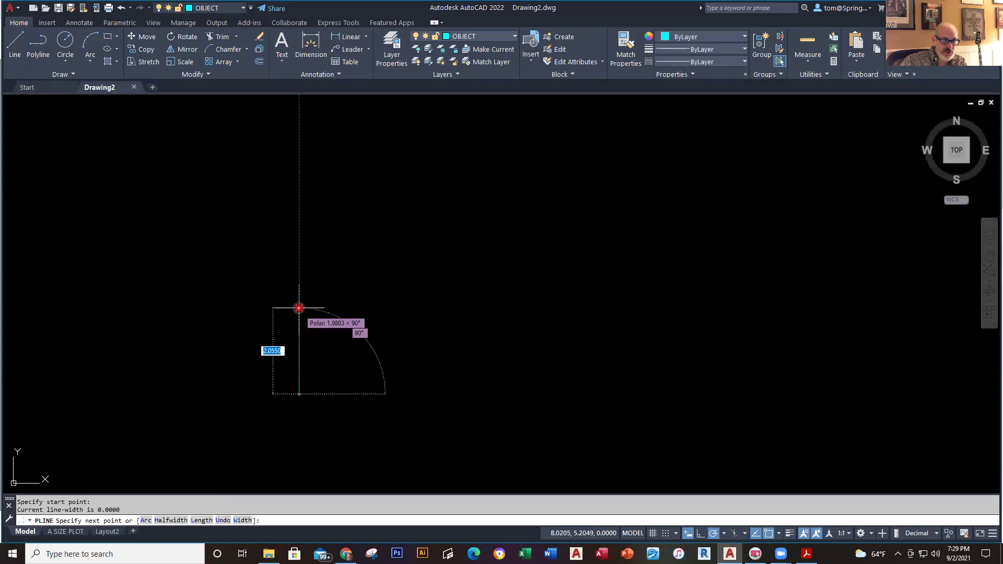
text(2)
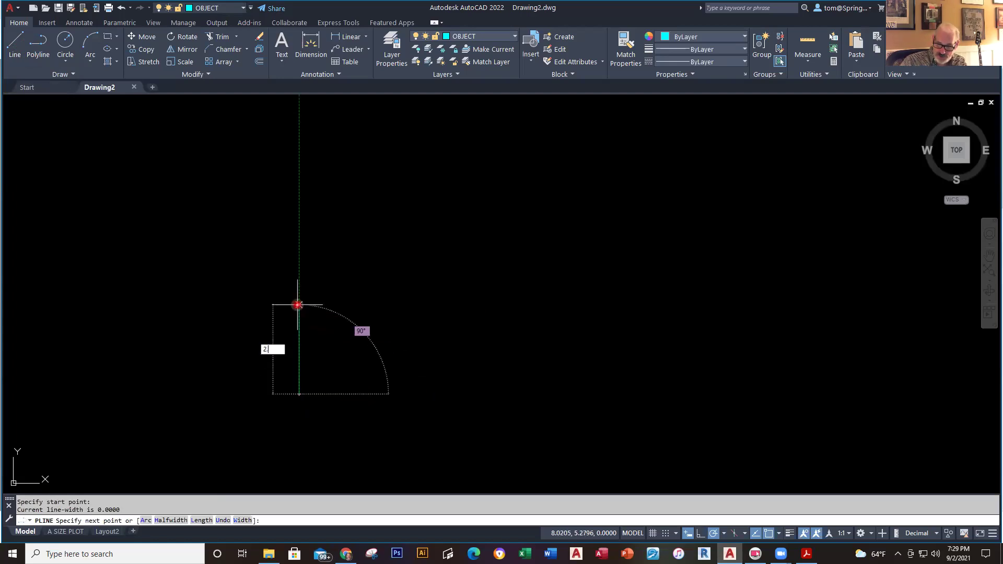
key(Return)
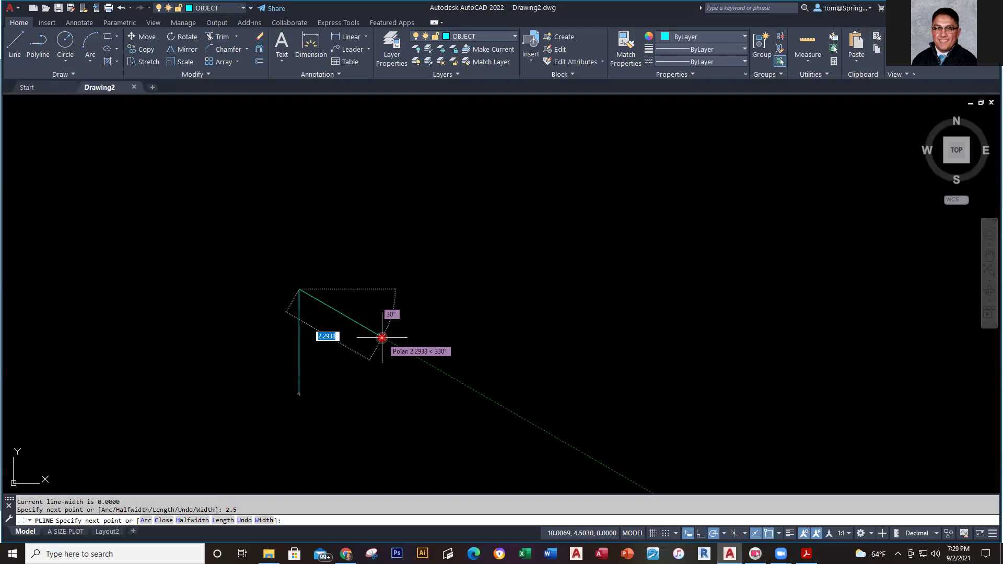
text(2)
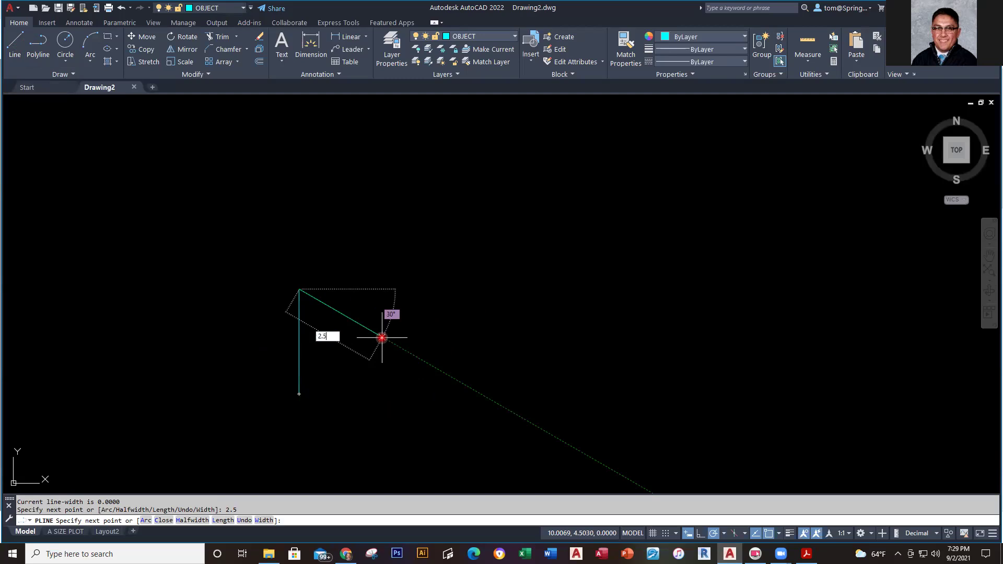
text(.5)
key(Return)
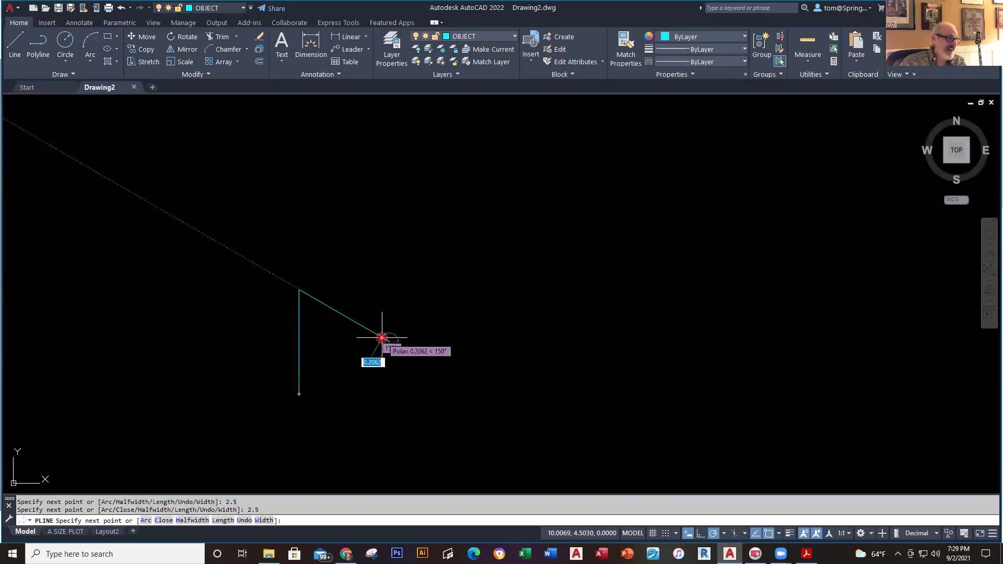
click(299, 393)
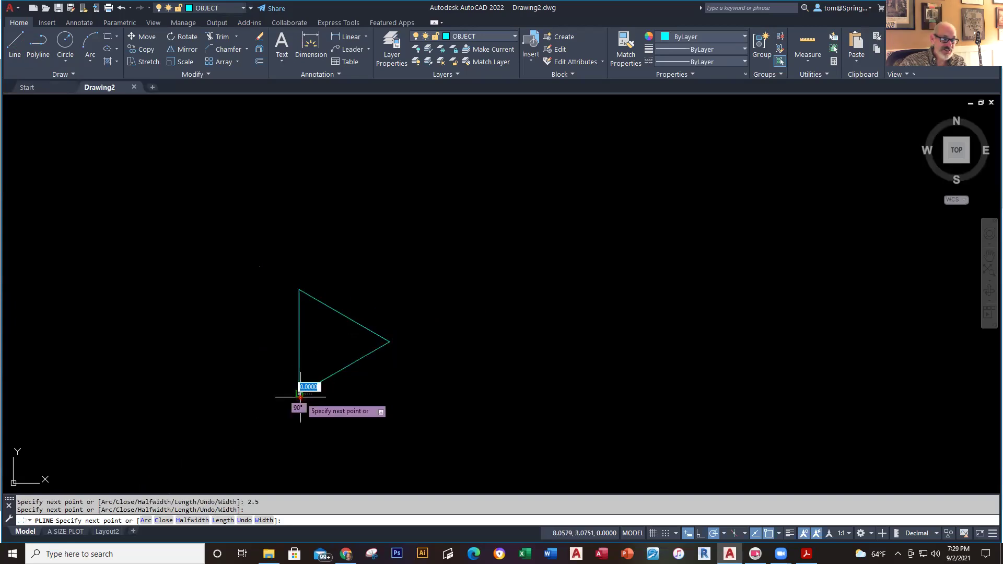
right_click(303, 211)
click(333, 226)
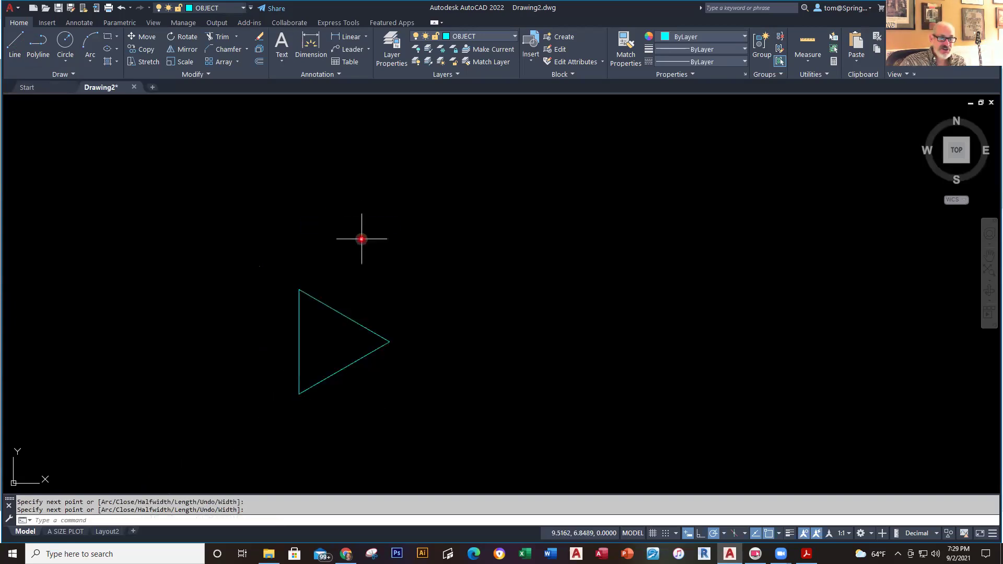
- Draw a polyline from the triangle's upper vertex: 2.5 units at 30°, down to its right vertex, 2.5 at 330°, 2.5 up, and back to that vertex
right_click(362, 242)
click(387, 248)
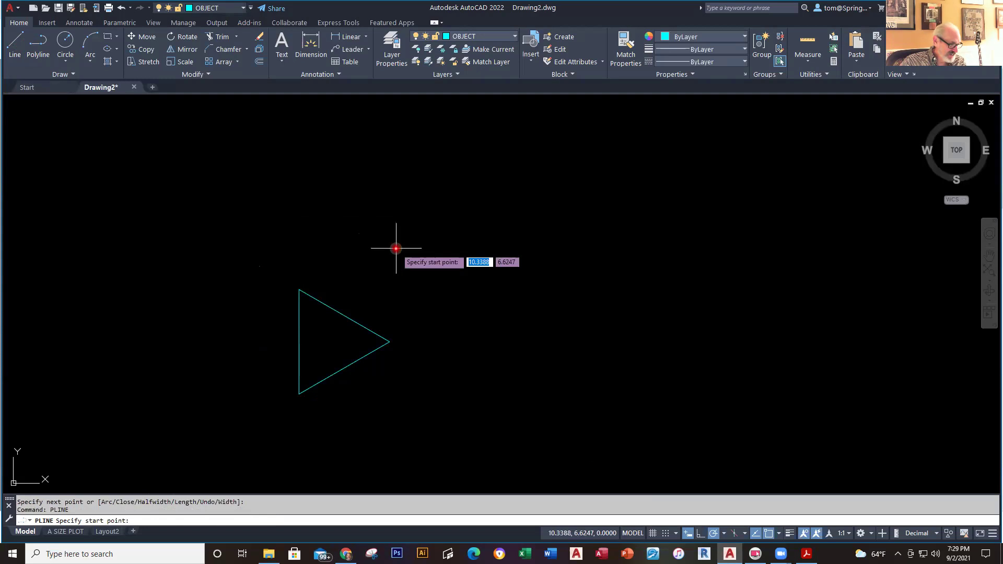
click(299, 289)
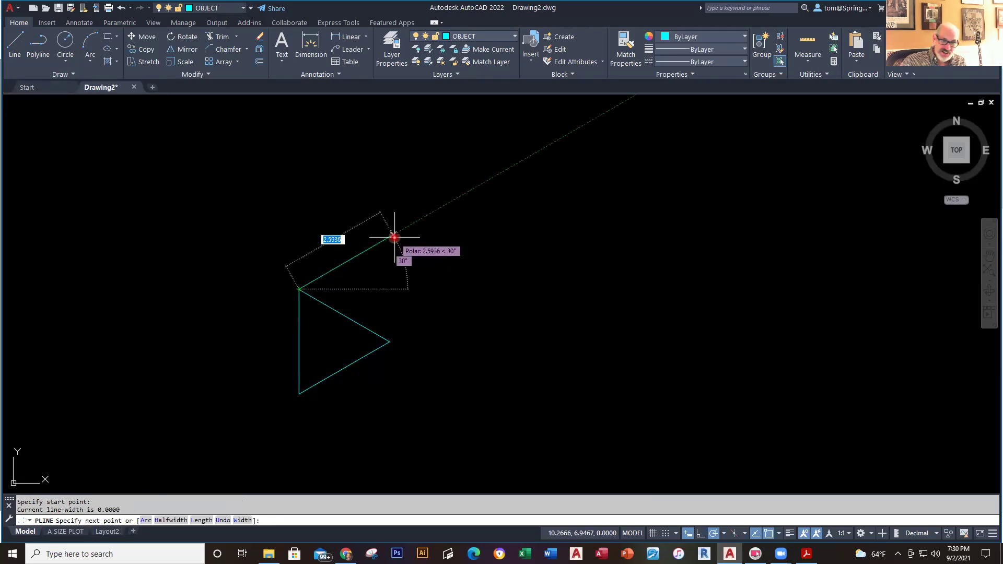
text(2.)
key(Return)
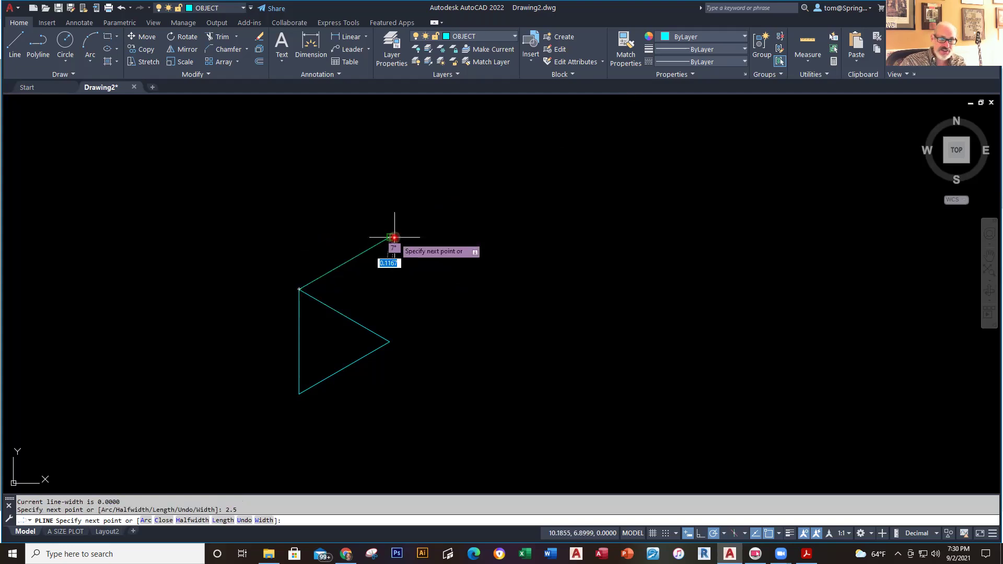
click(390, 342)
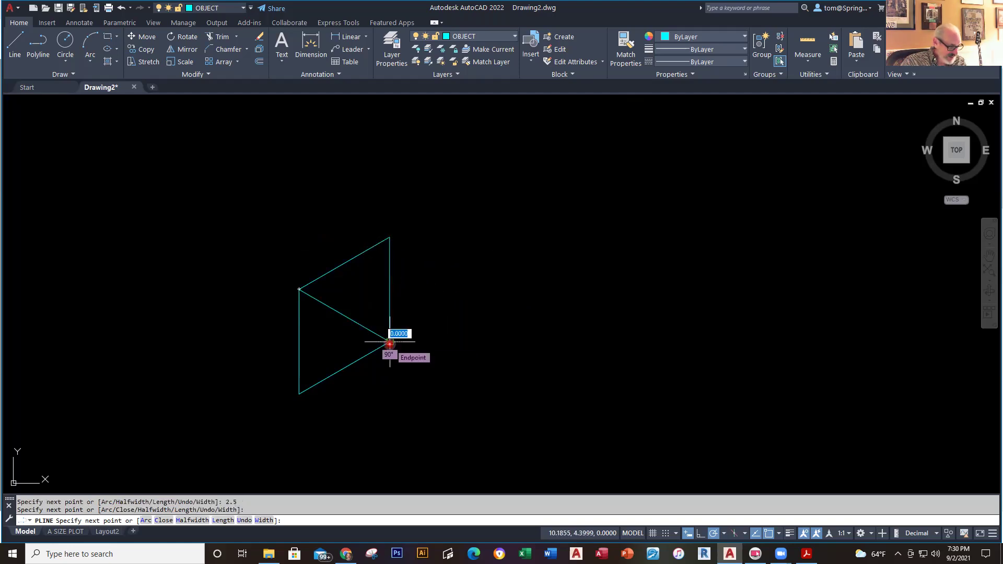
text(2.5)
key(Return)
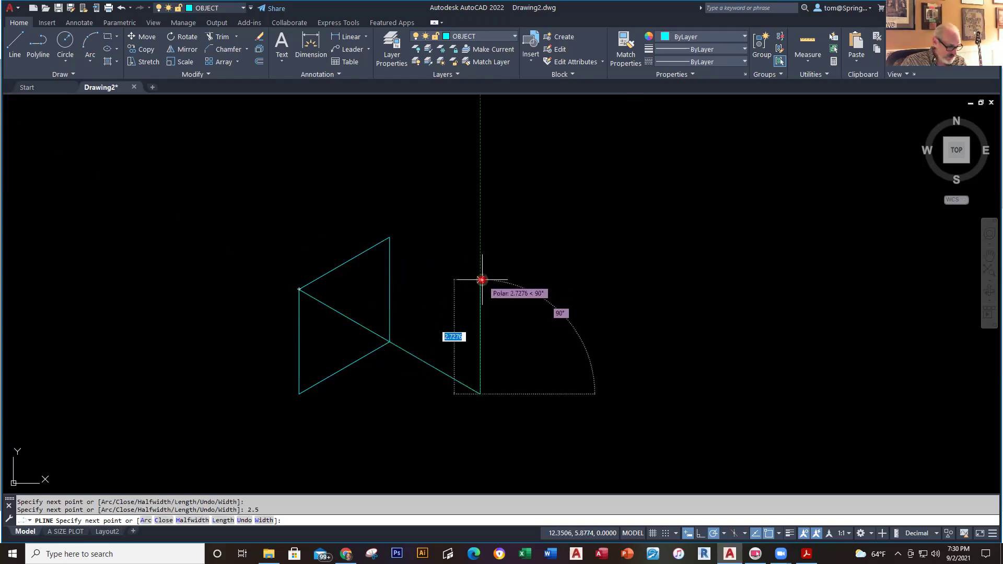
text(2.5)
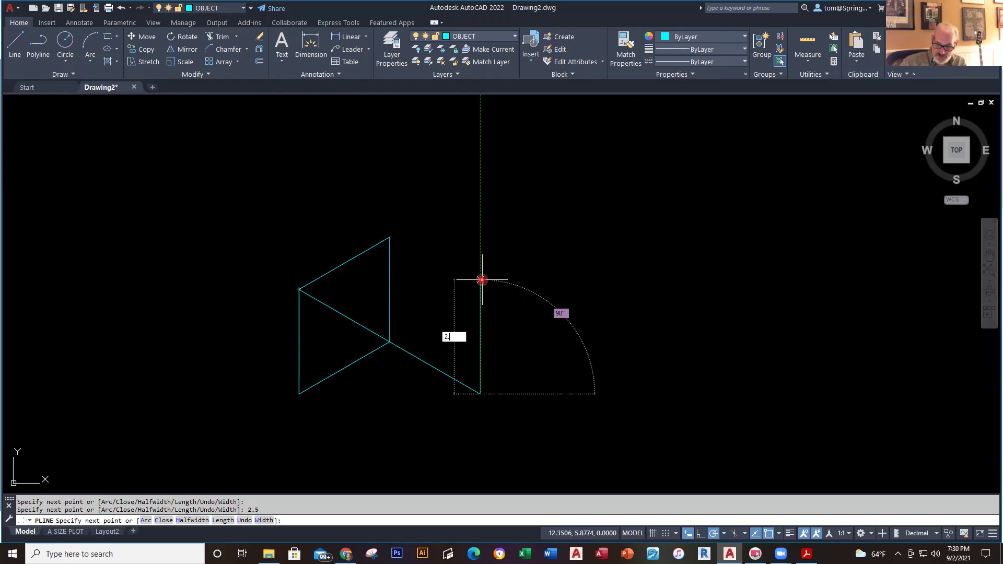
key(Return)
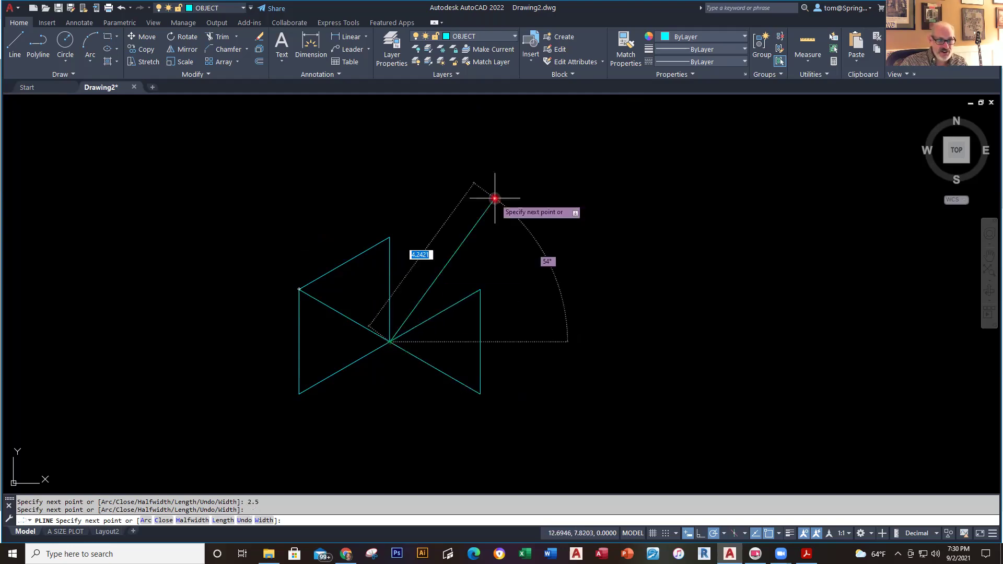
key(Escape)
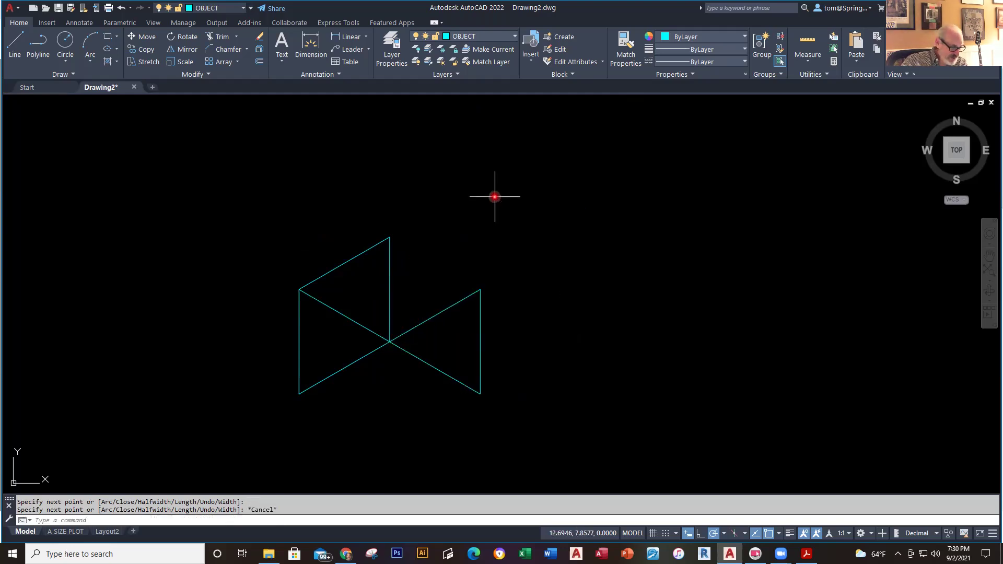
- Start another polyline from the topmost vertex to the upper vertex of the right-hand triangle, adding segments of 2.5 units at 35° and 2.5 units at 150°
right_click(468, 210)
click(524, 219)
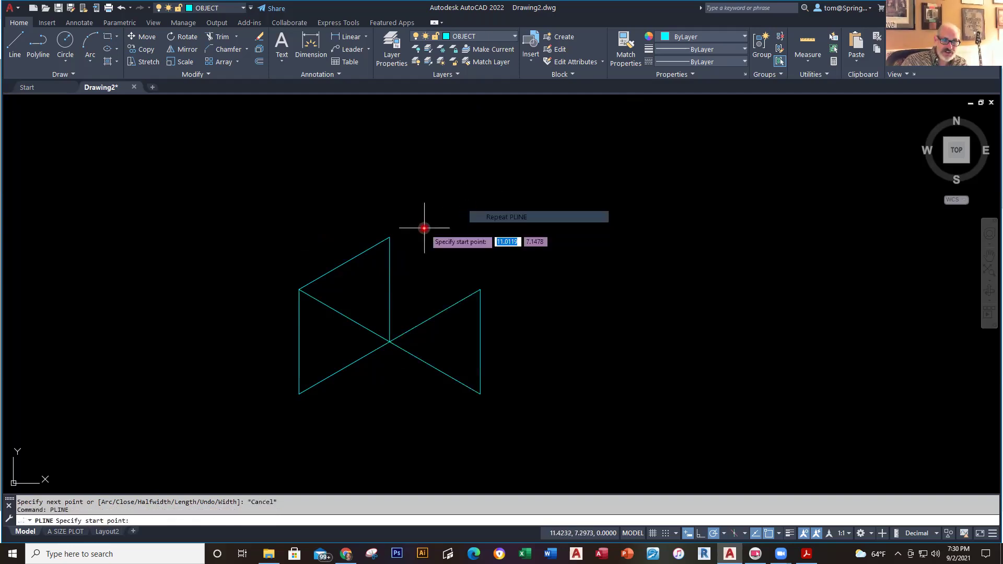
click(387, 237)
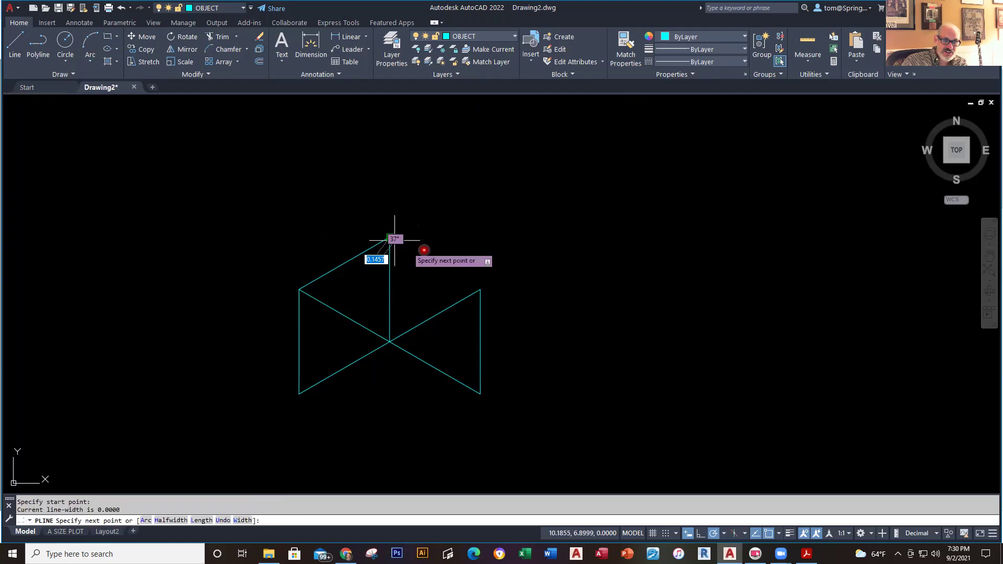
click(480, 289)
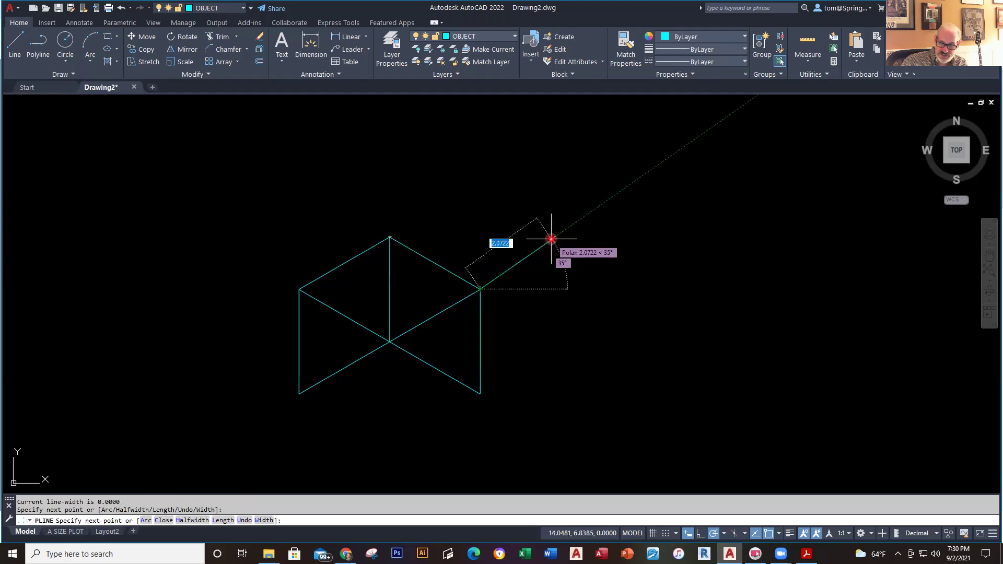
text(2.5)
key(Return)
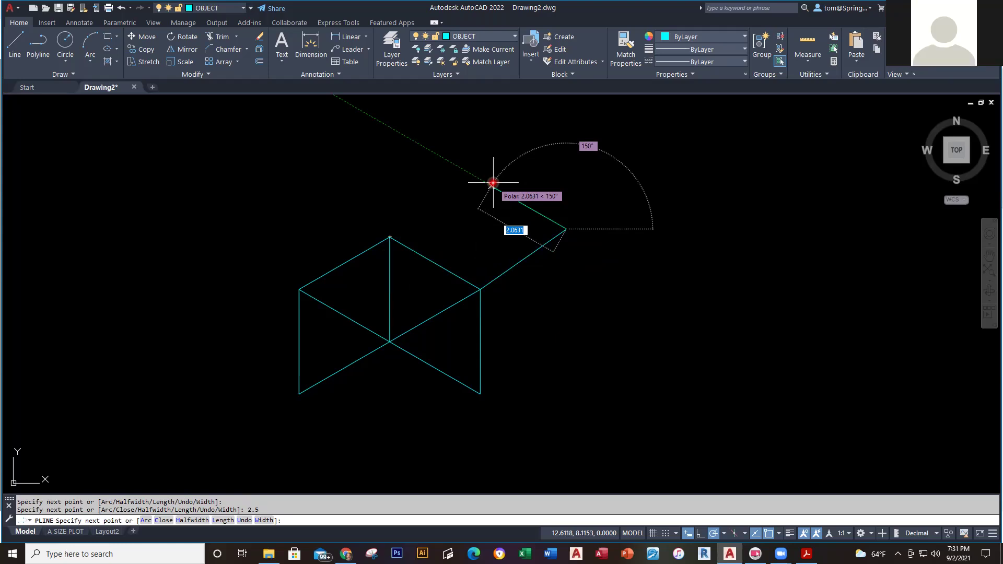
text(2.5)
key(Return)
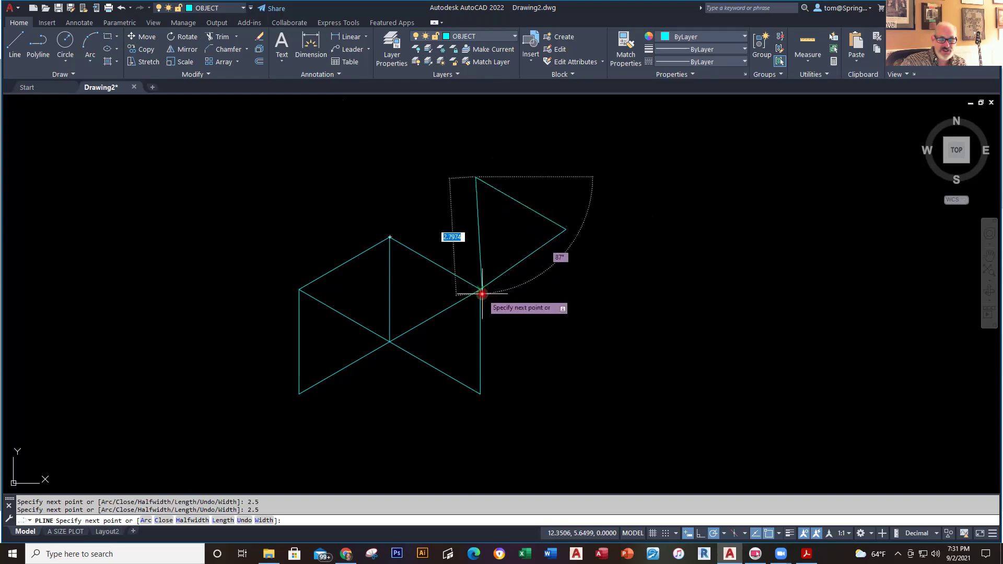
- Undo and redraw the 2.5-unit segment at 150°, and undo it again together with the segment at 35°
right_click(483, 211)
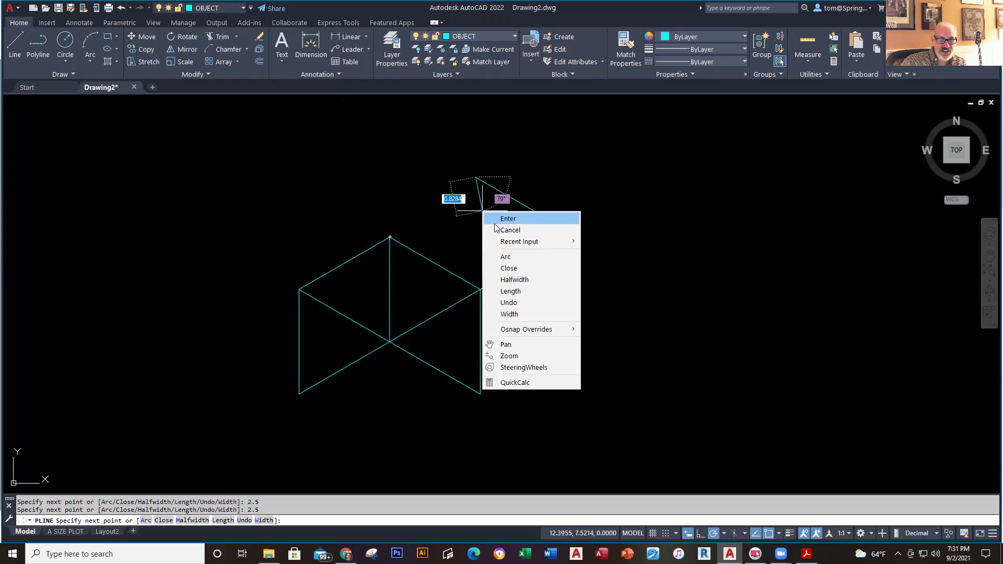
click(515, 302)
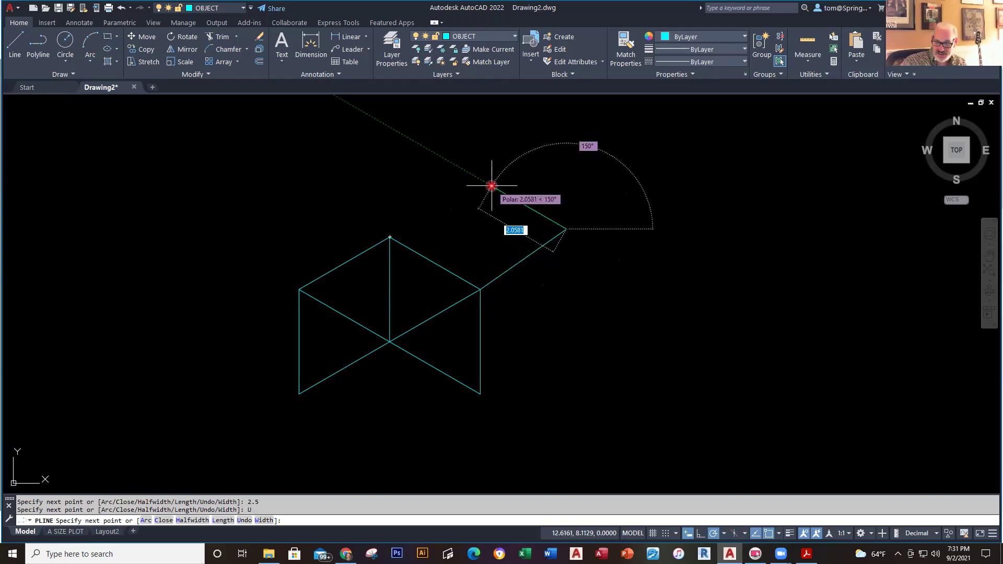
text(2.5)
key(Return)
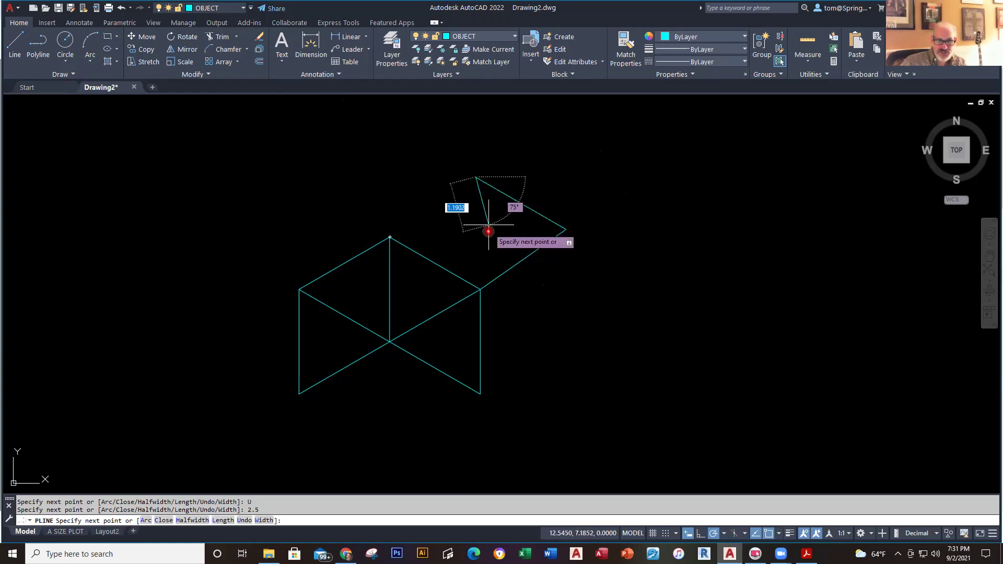
right_click(466, 218)
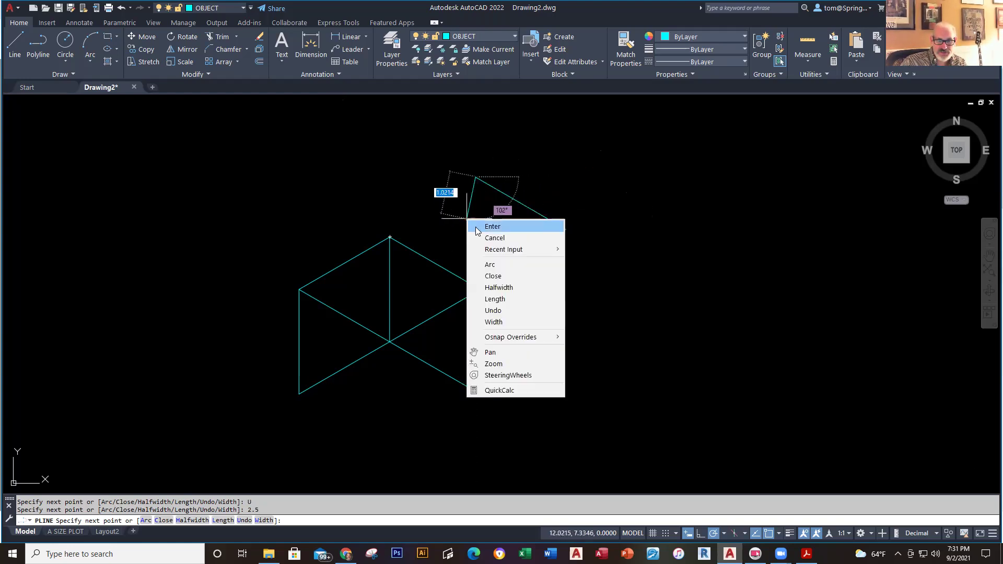
click(515, 313)
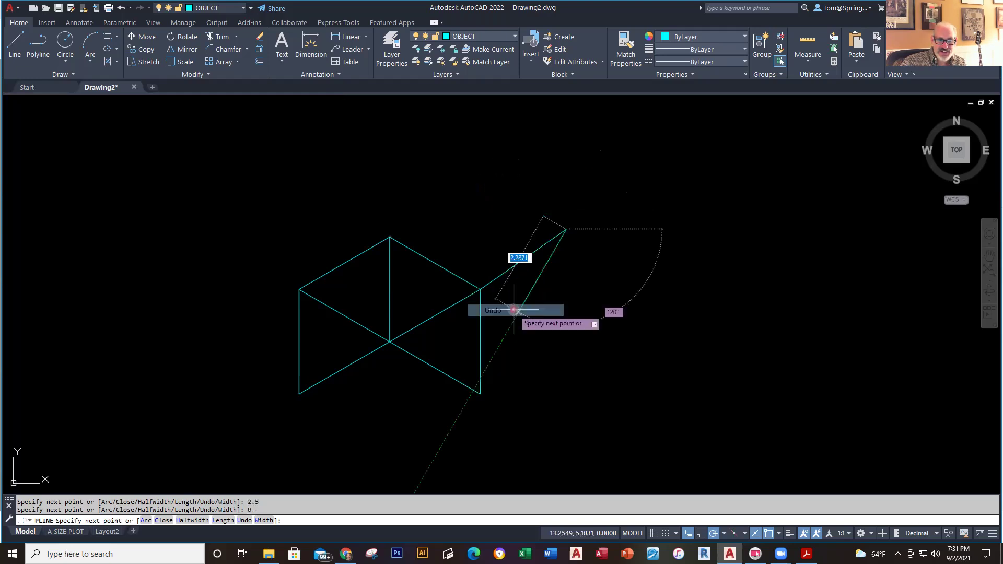
right_click(515, 229)
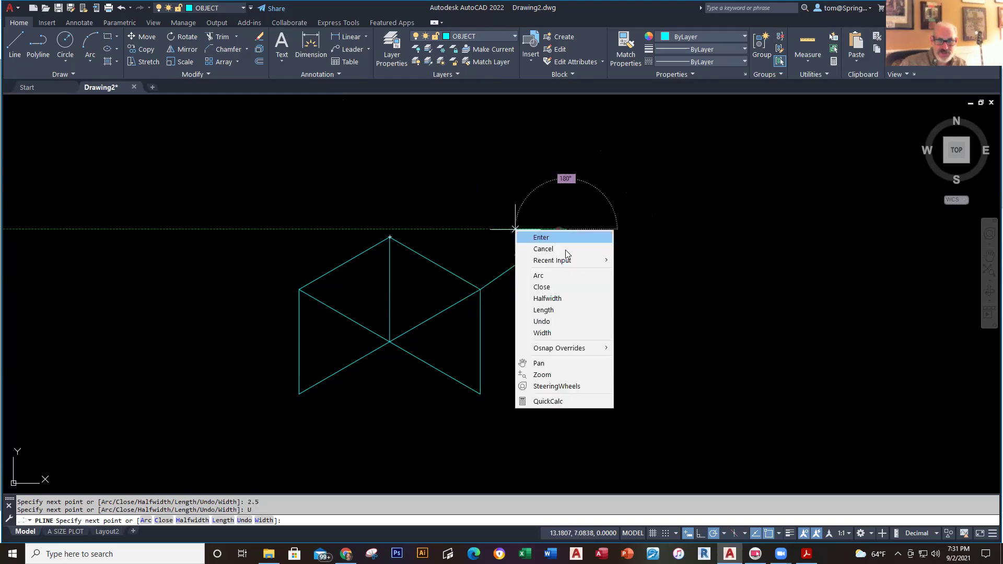
click(542, 322)
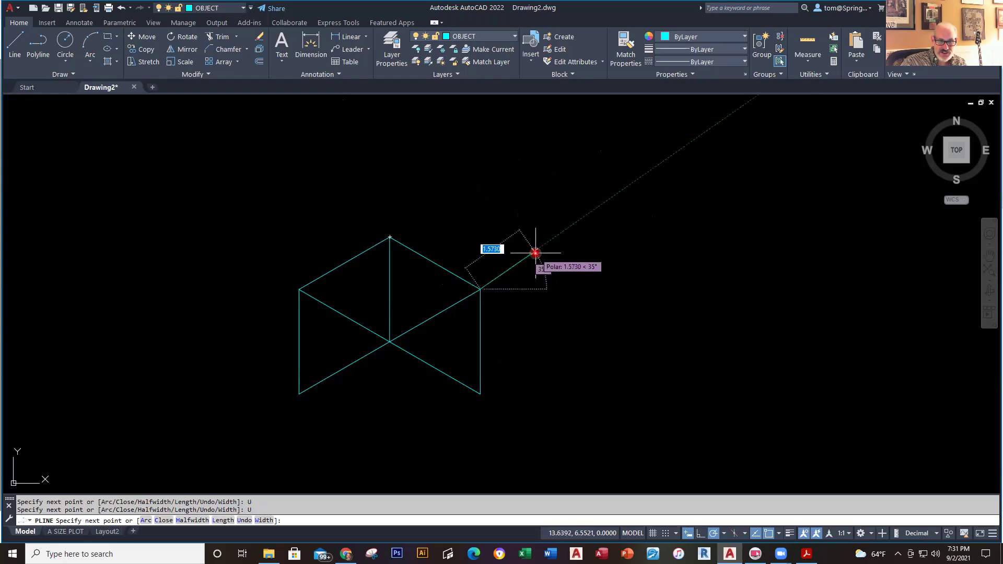
- Try the two segments again with 2.5 units at 35° and 2.5 units at 150°, and end the polyline
text(2.5)
key(Return)
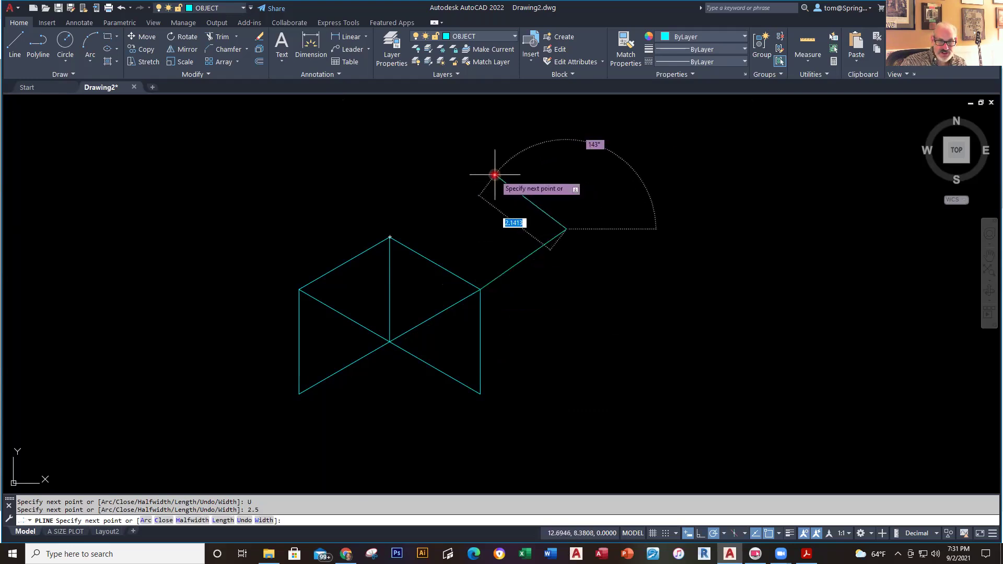
text(2.5)
key(Return)
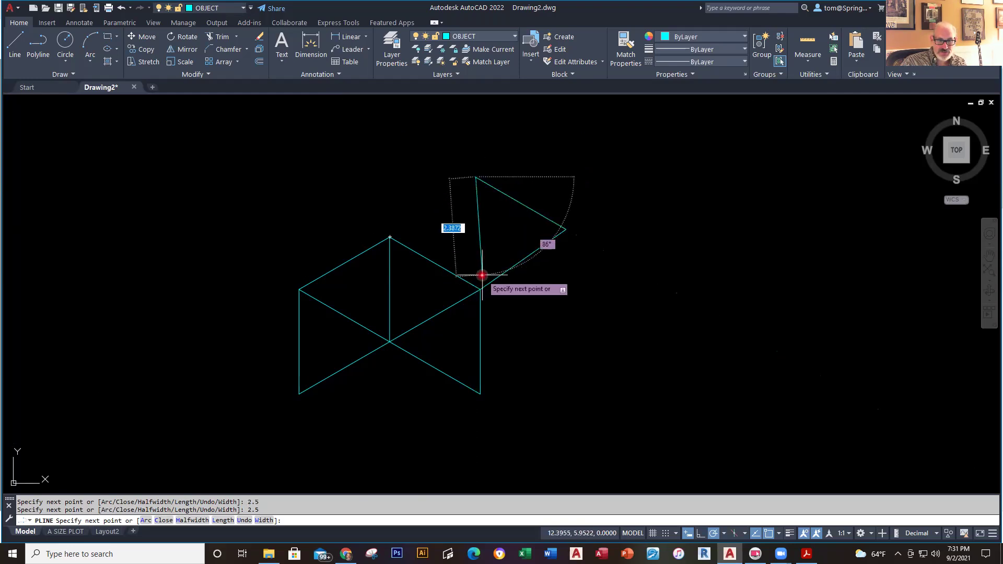
key(Escape)
- Erase the open polyline and the polyline attached to the first triangle, keeping only that triangle
scroll(468, 374, up, 6)
scroll(519, 331, down, 6)
click(653, 140)
click(586, 231)
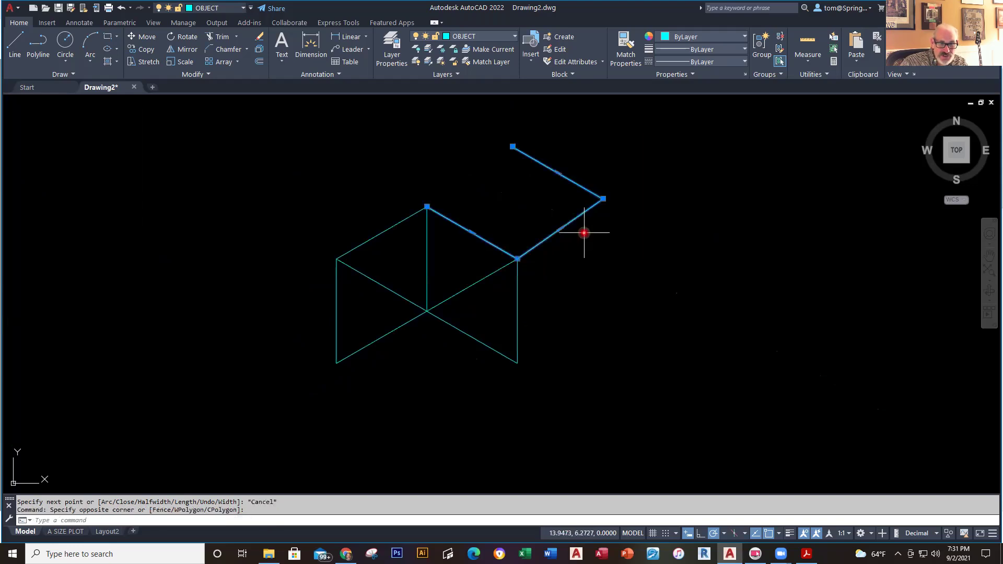
key(Delete)
scroll(485, 289, up, 2)
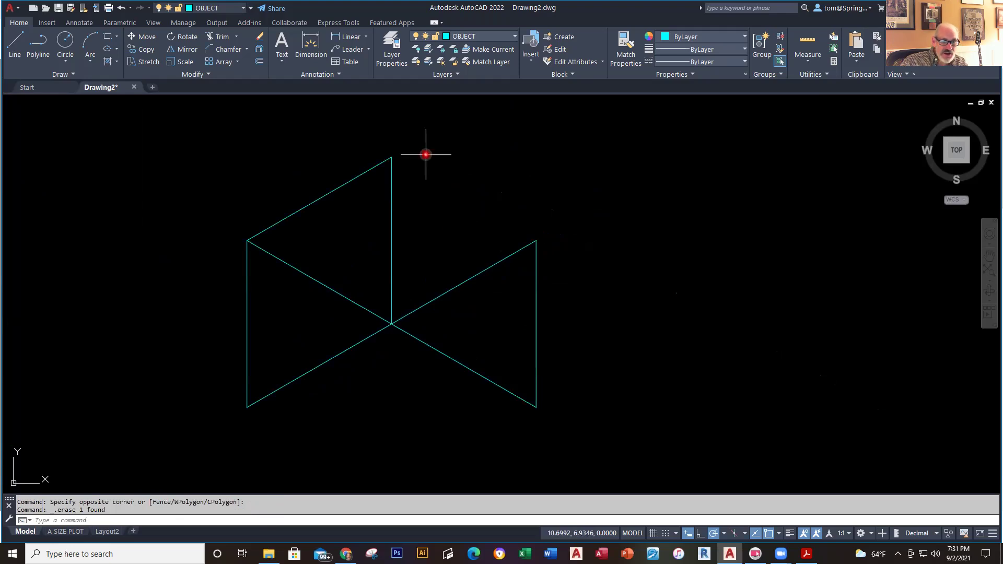
click(558, 193)
click(490, 313)
key(Delete)
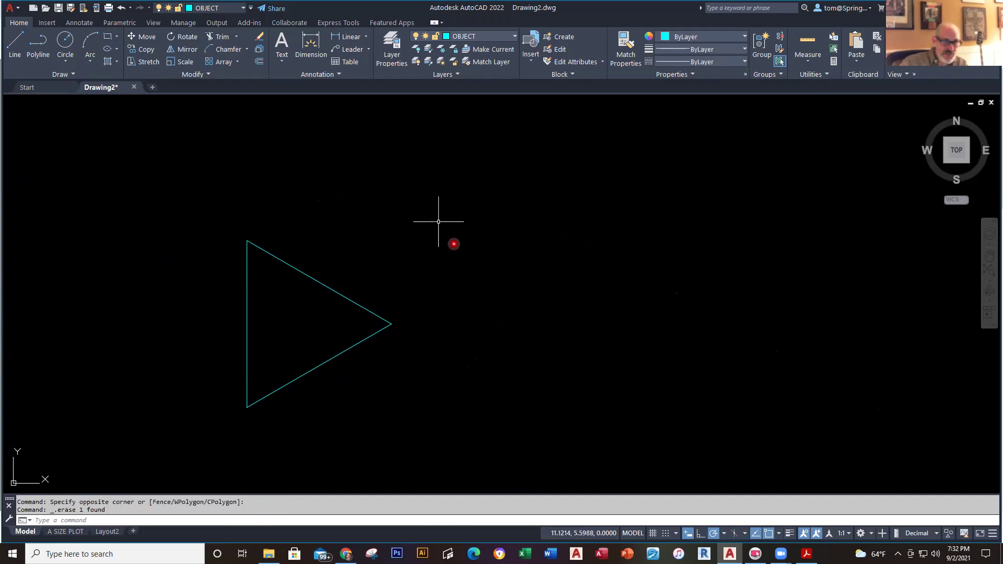
- Select the remaining triangle to check its side lengths at the vertex grips, and clear the selection
click(303, 270)
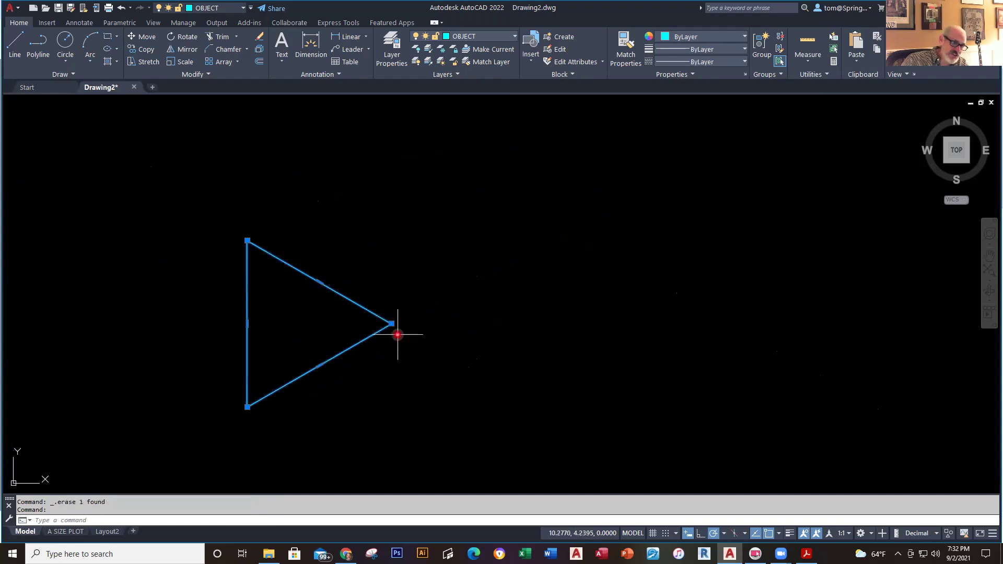
mouse_move(392, 325)
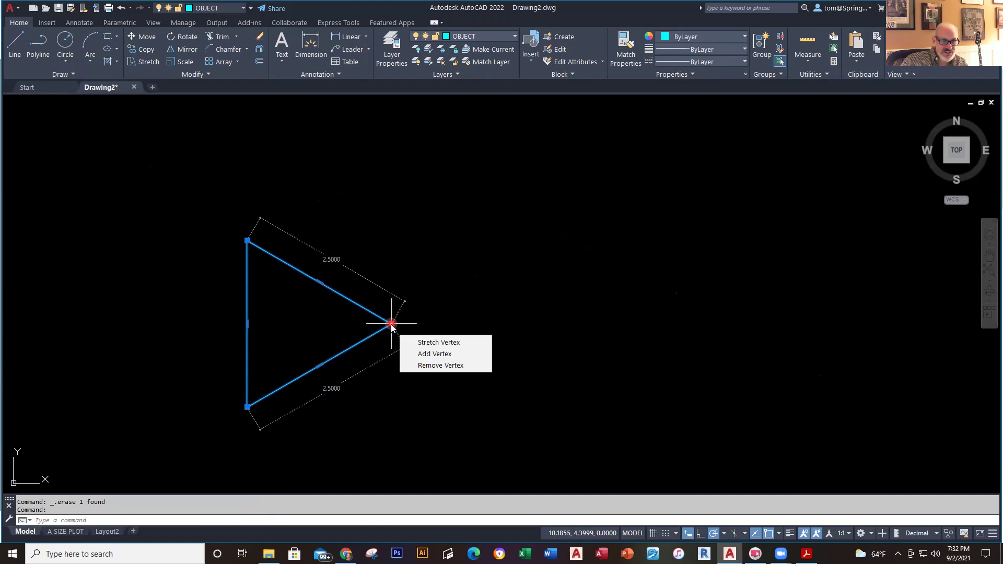
key(Escape)
click(363, 306)
mouse_move(391, 324)
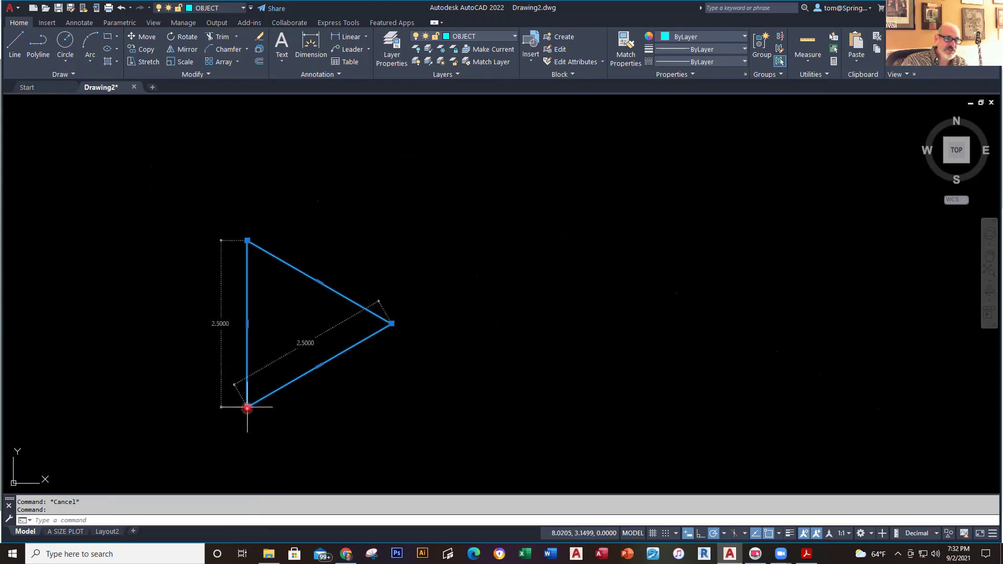
key(Escape)
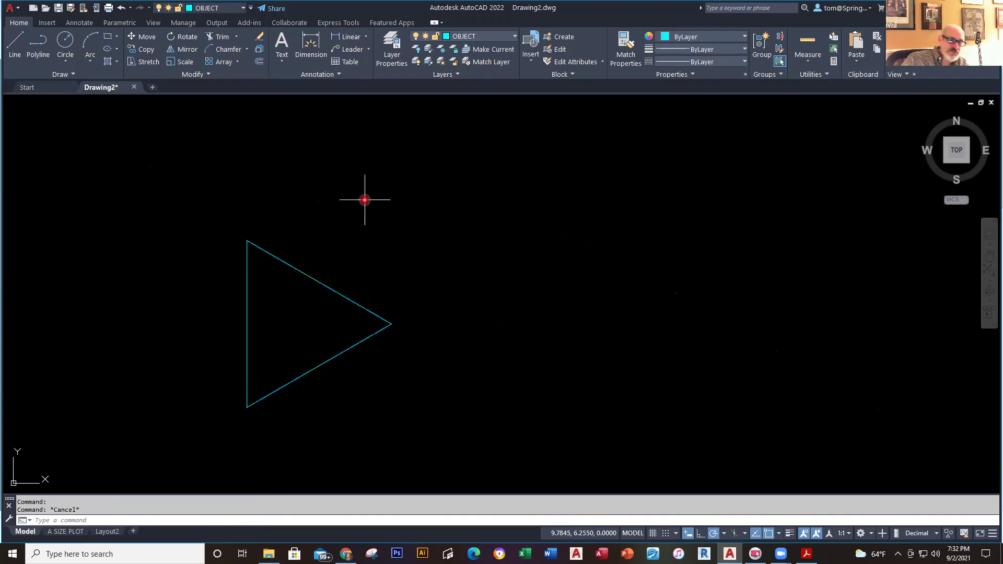
- Draw a polyline from the triangle's upper vertex, 2.5 units at 30° and straight down to the triangle's right-hand vertex
click(38, 46)
click(246, 240)
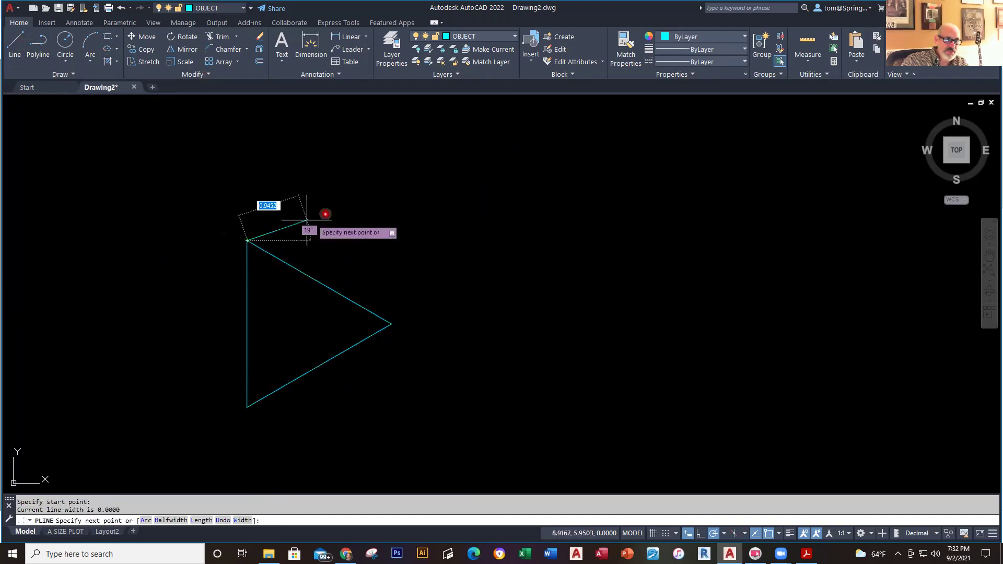
text(2.5)
key(Return)
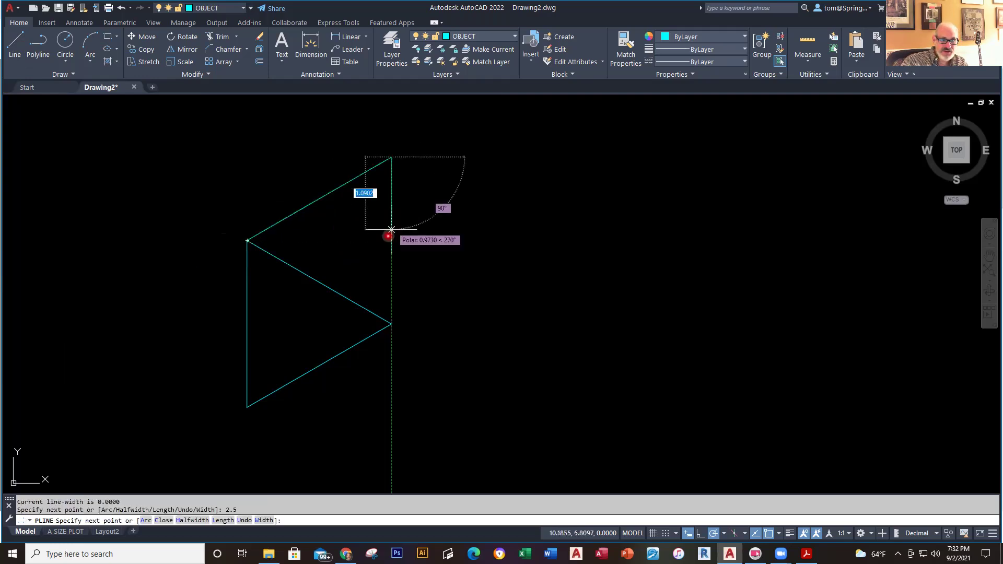
click(391, 324)
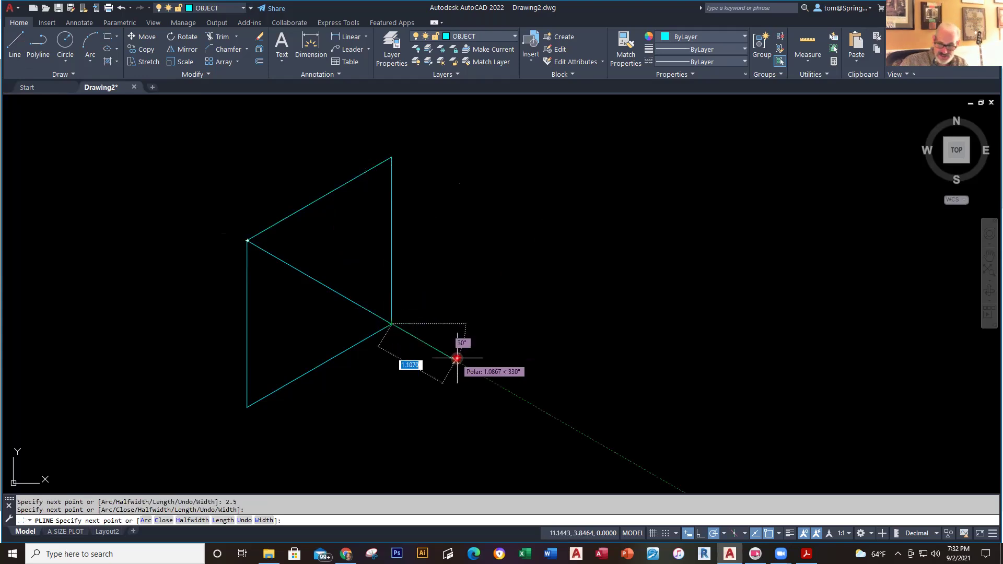
- Continue the polyline 2.5 units at 330° and 2.5 units at 90°, return it to the shared vertex, and end it
text(2.5)
key(Return)
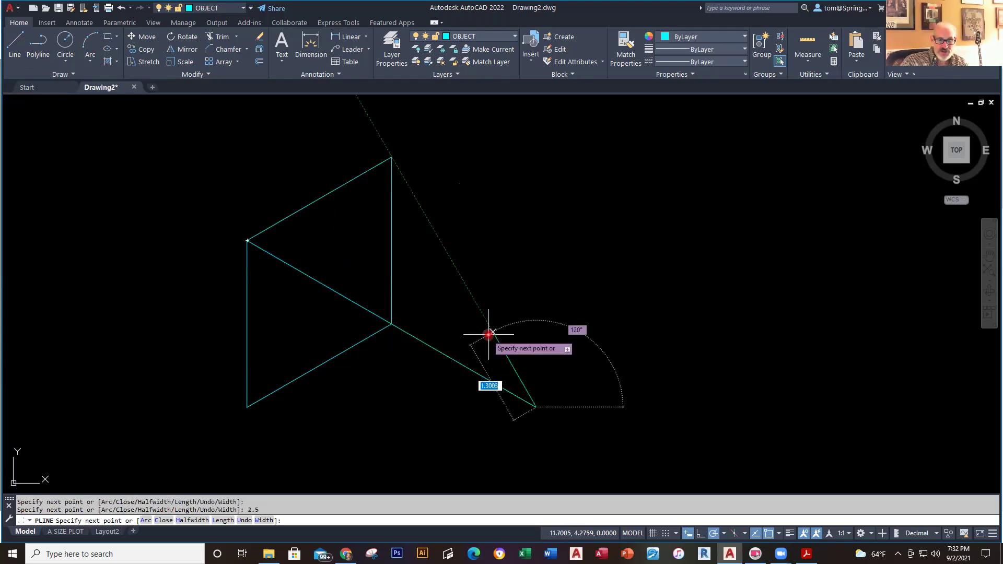
text(2.5)
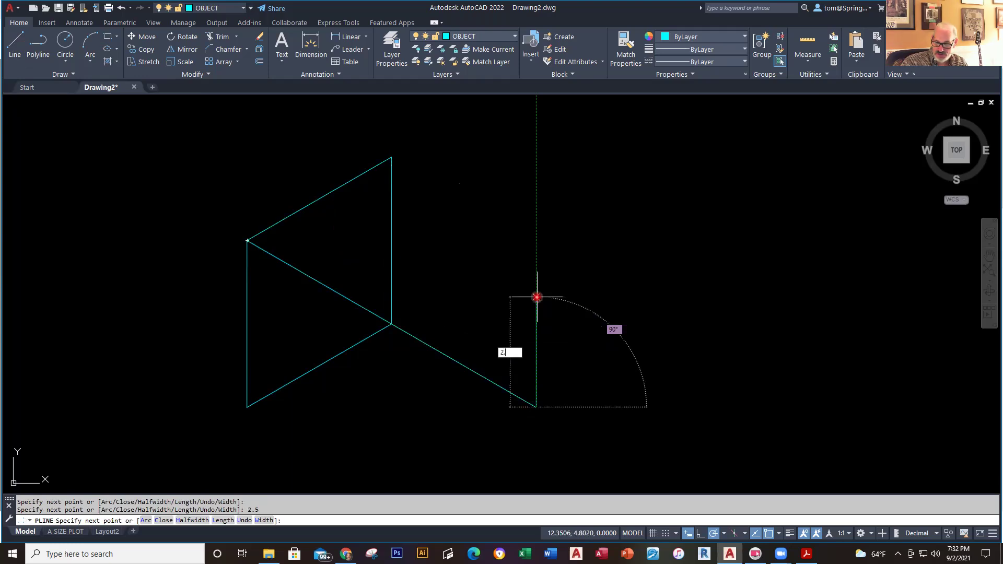
key(Return)
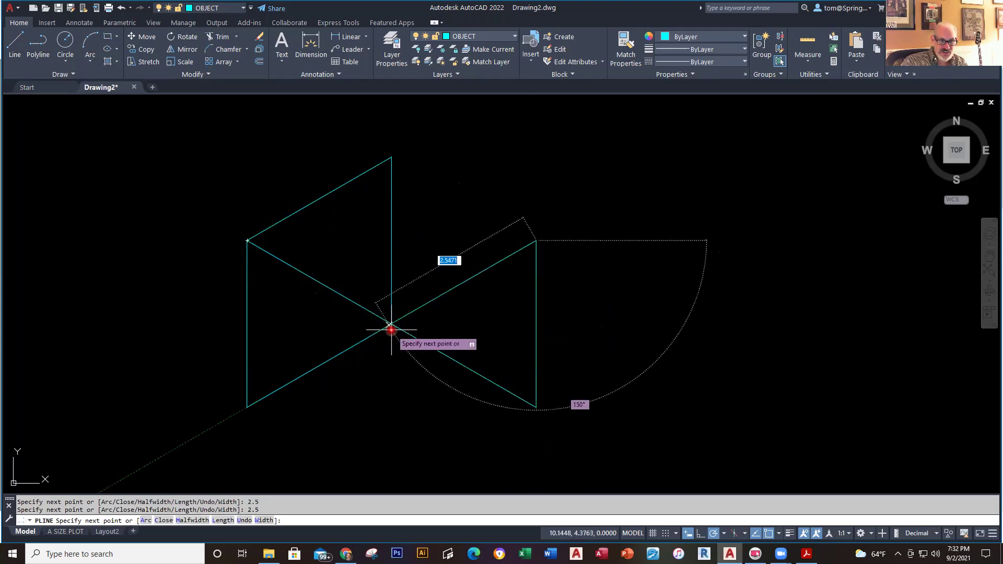
key(Escape)
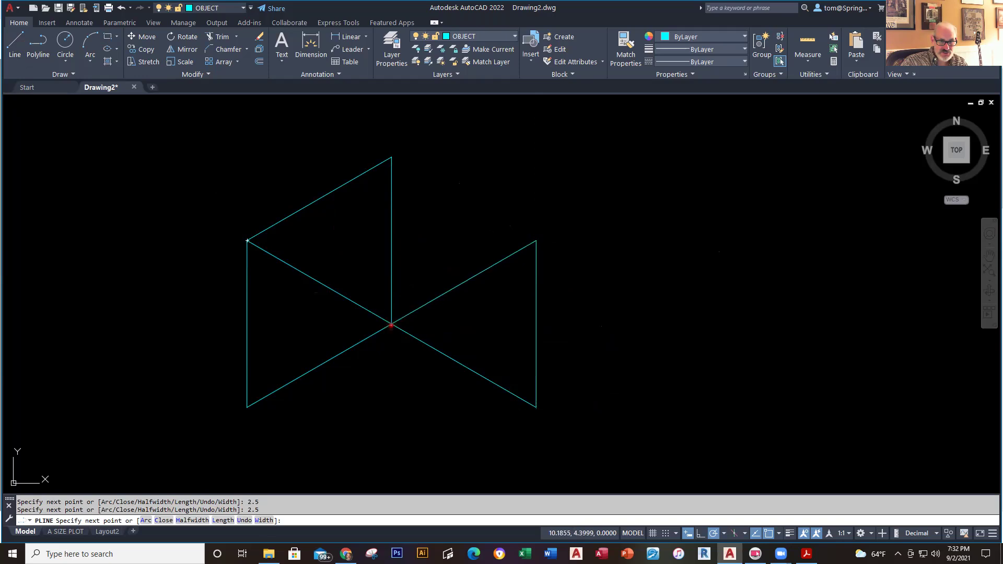
- Draw a polyline from the peak of the upper triangle to the top vertex of the right-hand triangle, and end it
right_click(505, 177)
click(528, 180)
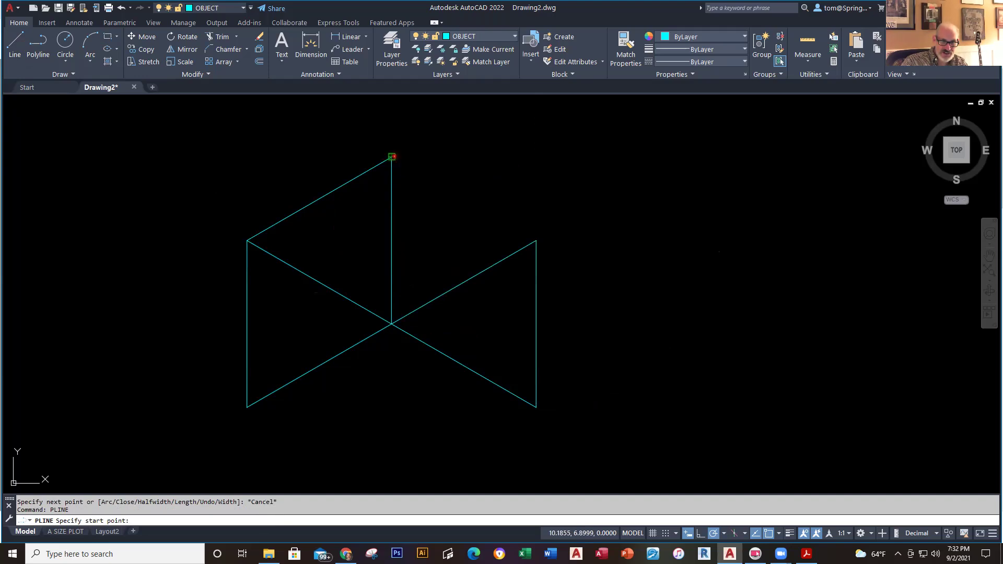
click(391, 156)
click(536, 240)
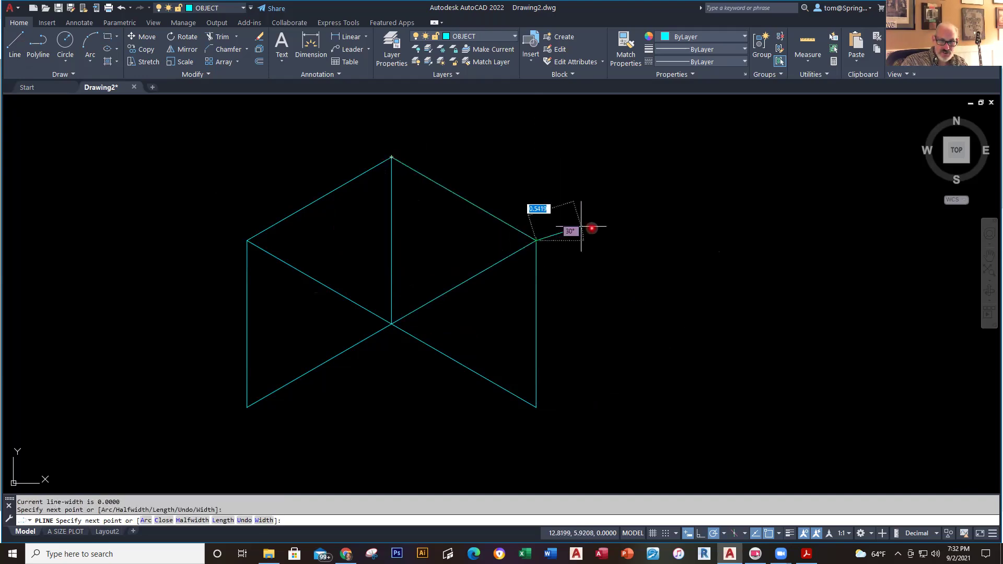
key(Escape)
- Draw a triangular polyline from the right-hand triangle's top vertex with 2.5 units at 30° and 2.5 units at 150°, returning to its start
right_click(589, 211)
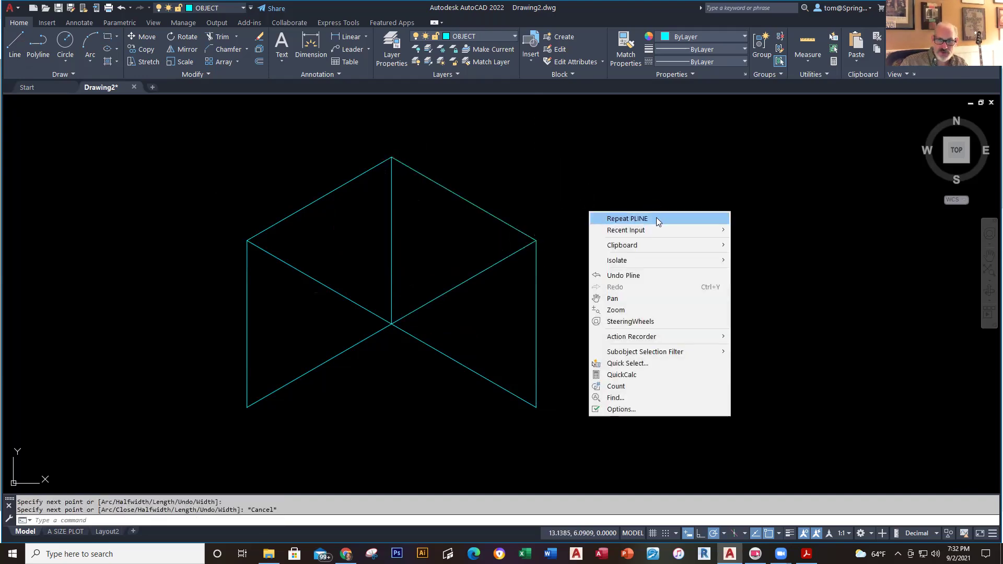
click(656, 219)
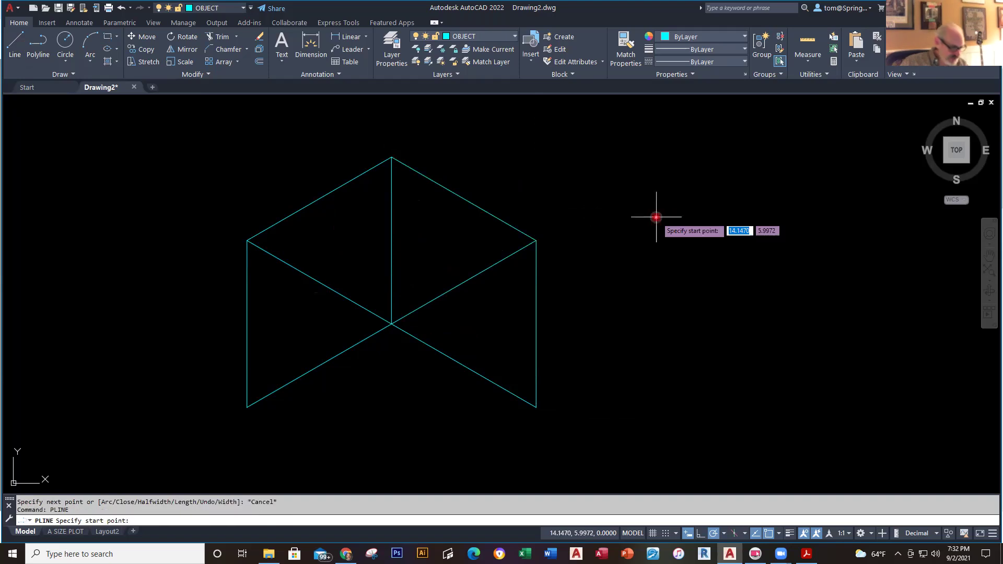
click(536, 238)
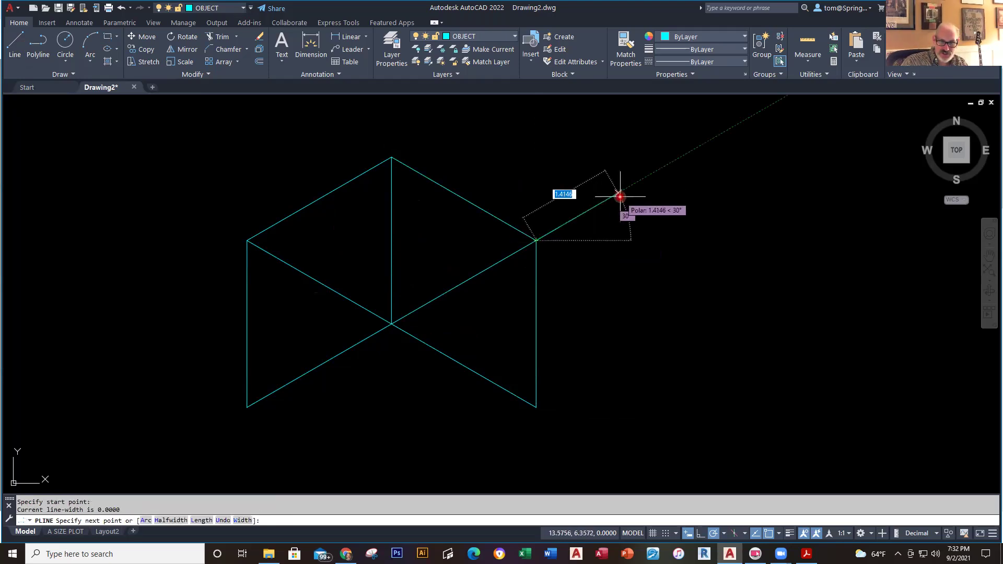
text(2.5)
key(Return)
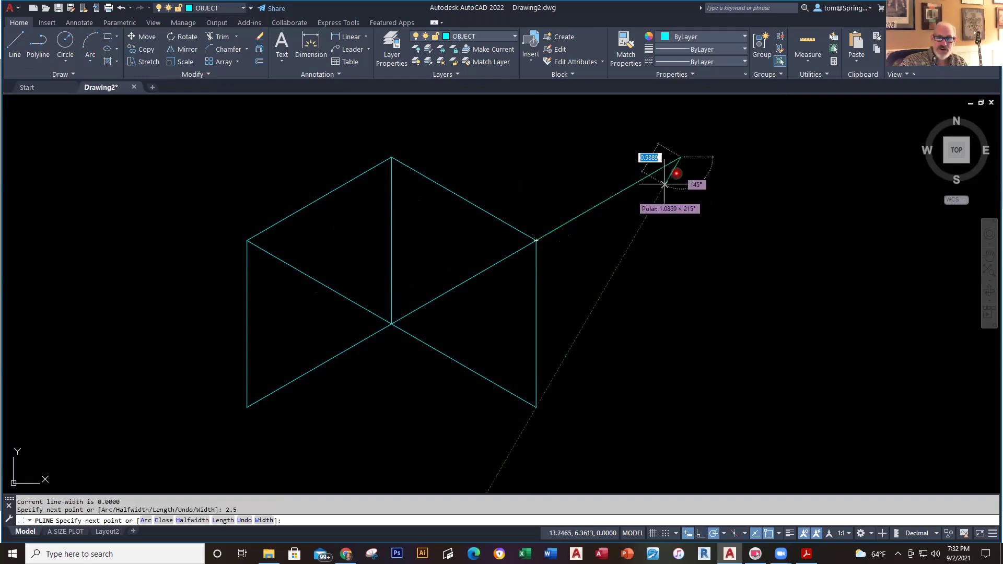
middle_drag(543, 138, 572, 222)
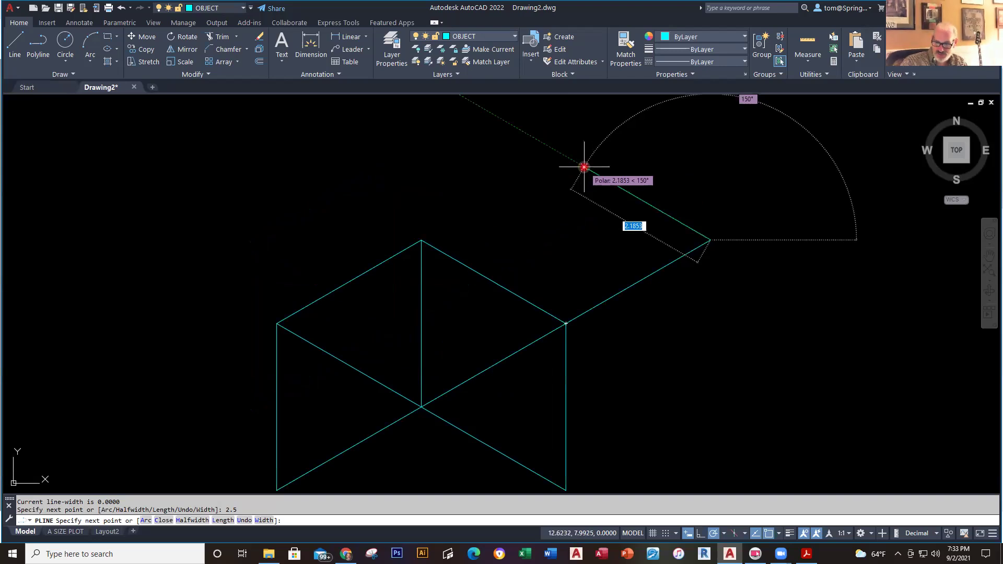
text(2.5)
key(Return)
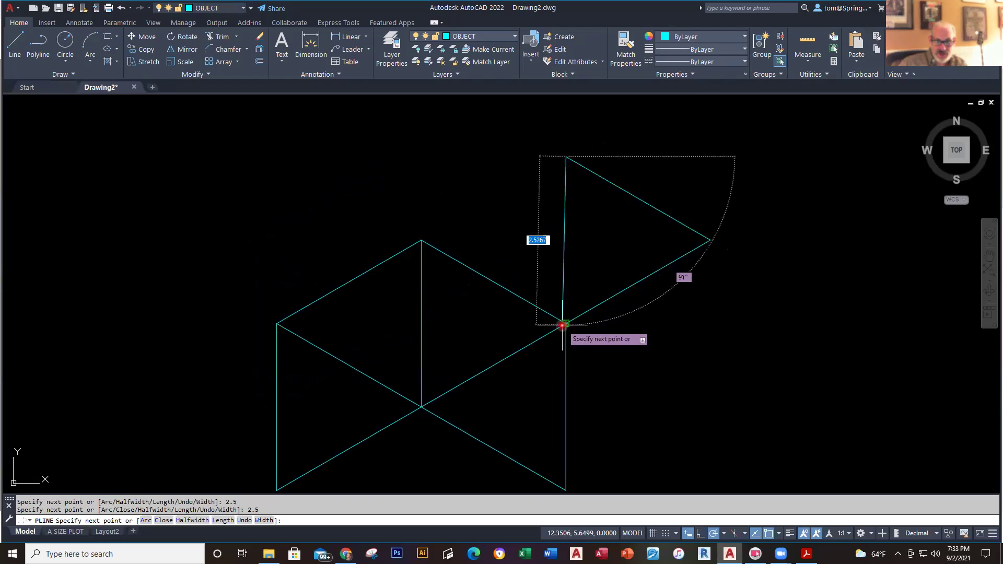
key(Escape)
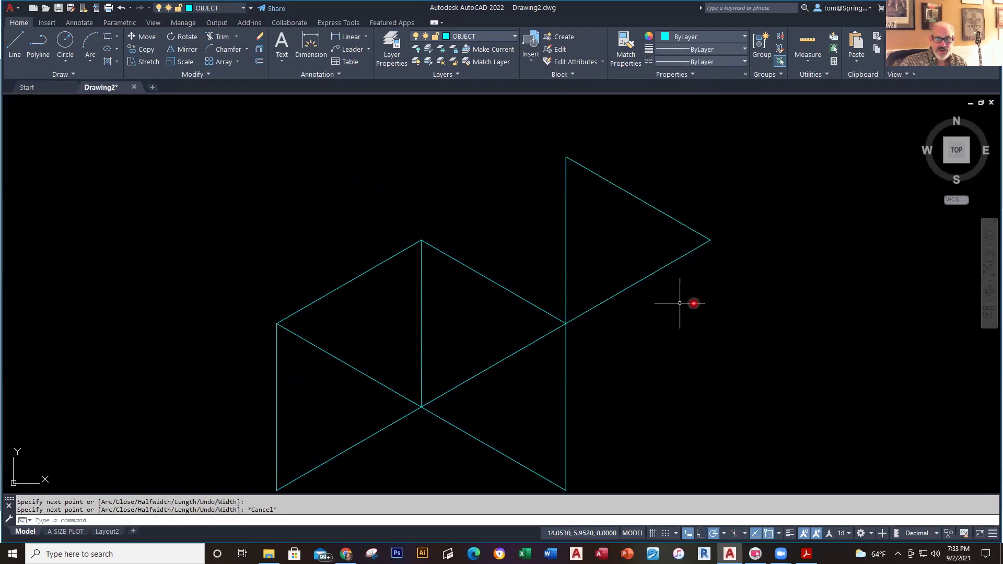
- Draw a polyline from the new triangle's top vertex to the neighbouring peak, 2.5 units straight up, and back to its starting vertex
right_click(443, 141)
click(513, 147)
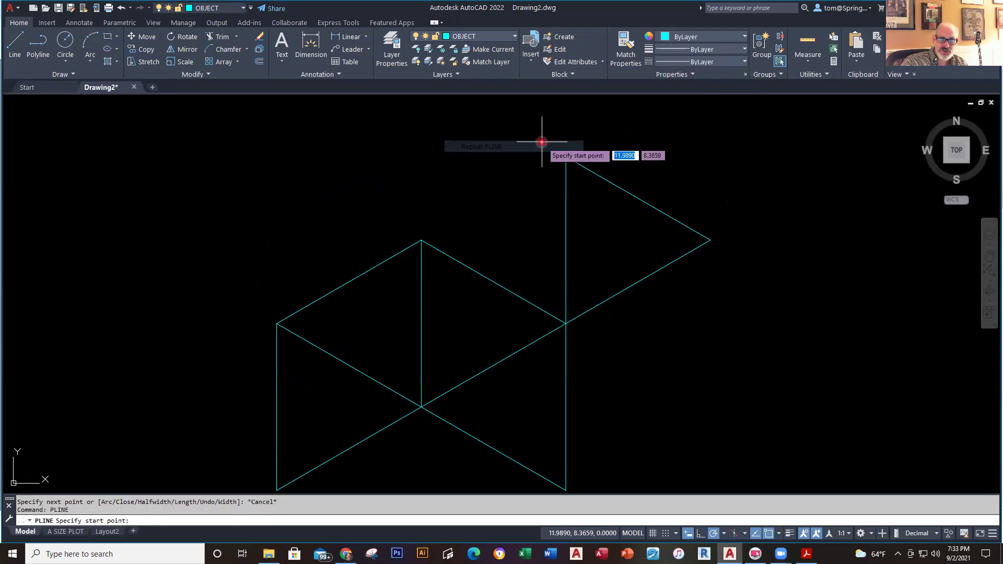
click(566, 157)
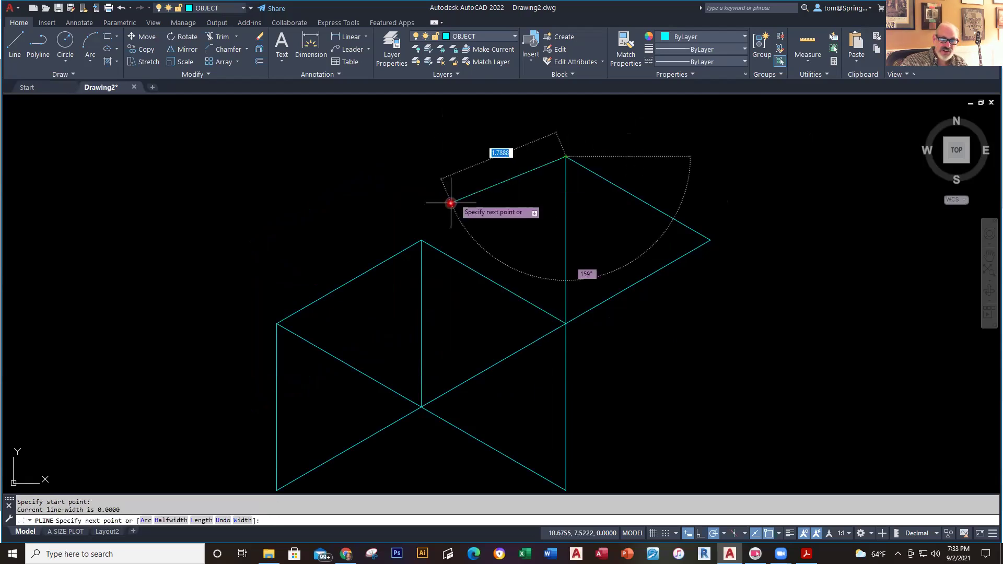
click(421, 241)
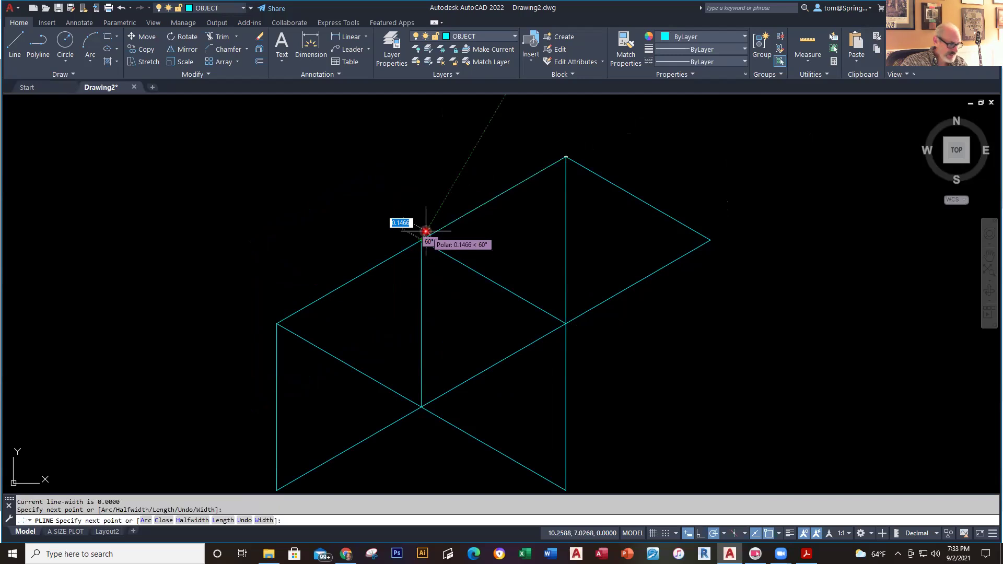
text(2.5)
key(Return)
scroll(439, 117, down, 2)
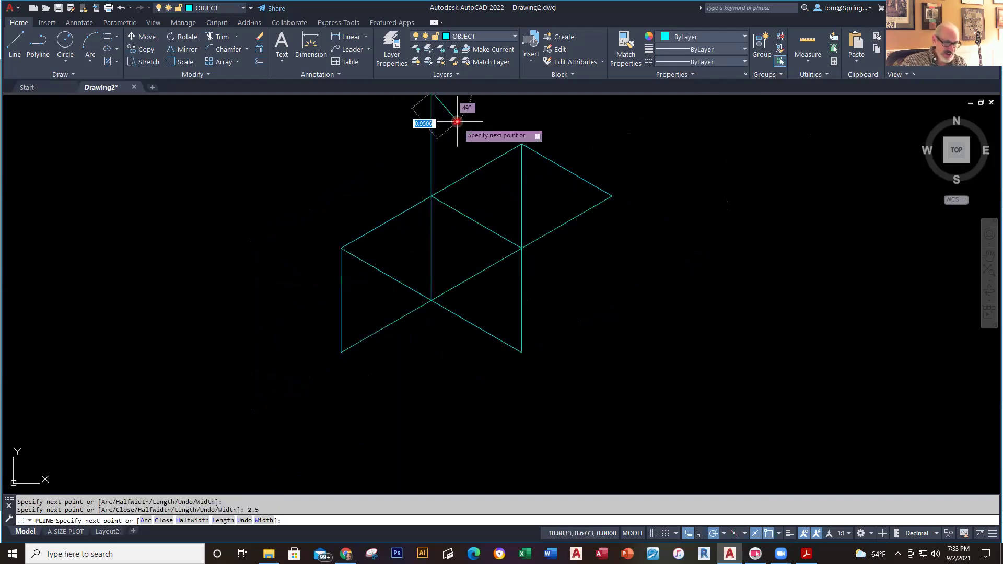
click(522, 143)
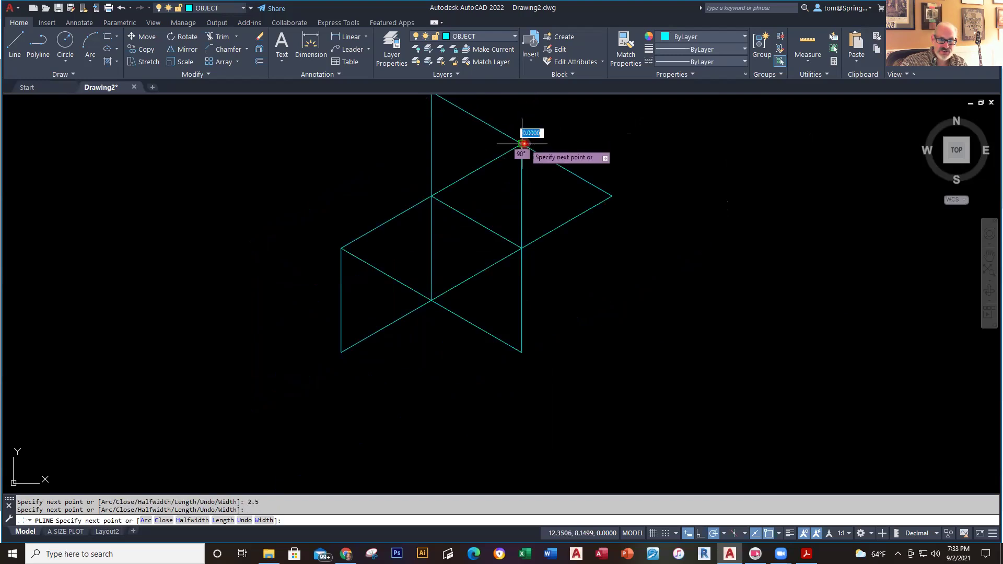
- Continue the polyline 2.5 units at 90° and connect it to the top of the adjacent vertical edge, ending the polyline
scroll(554, 139, down, 2)
middle_drag(553, 139, 547, 229)
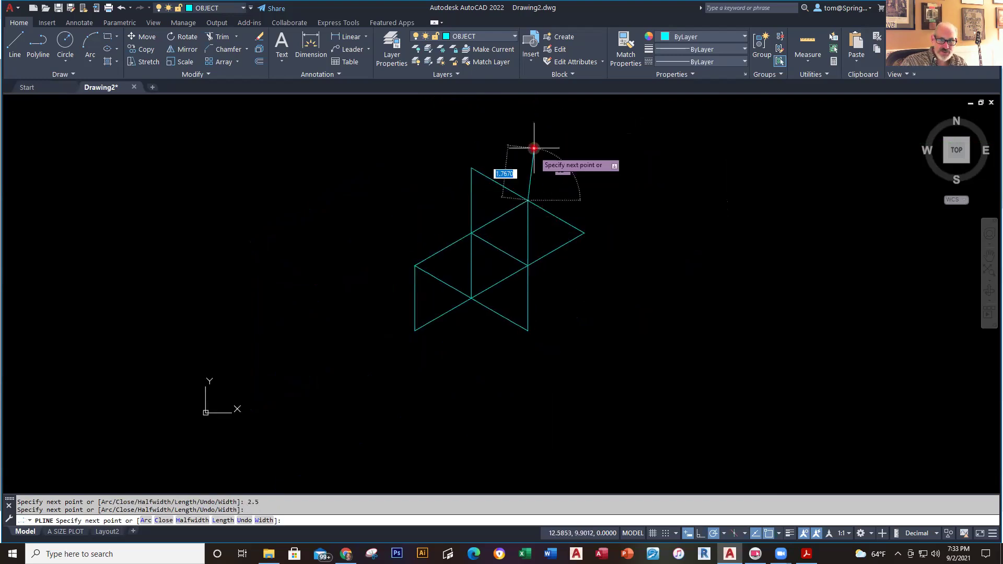
text(2)
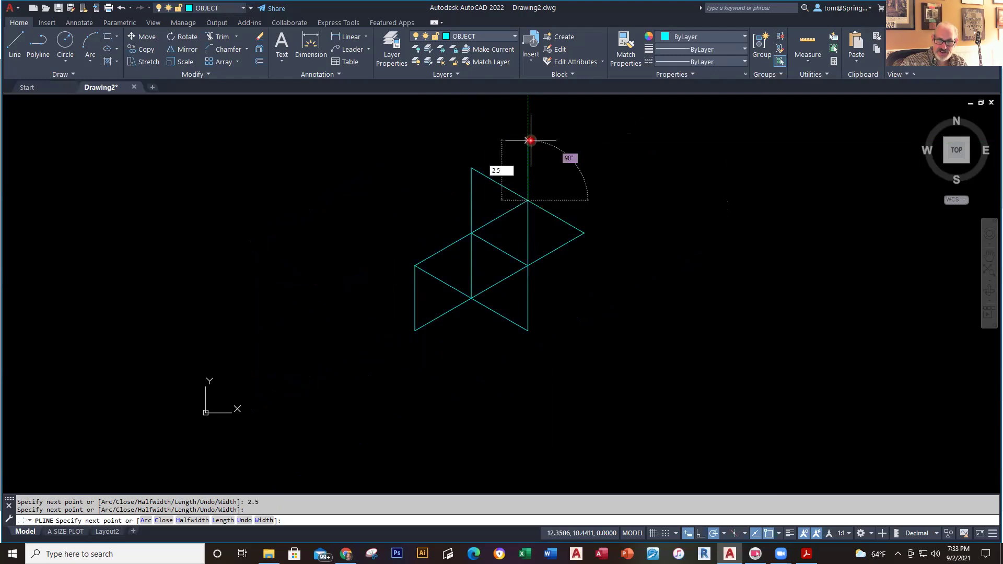
text(.5)
key(Return)
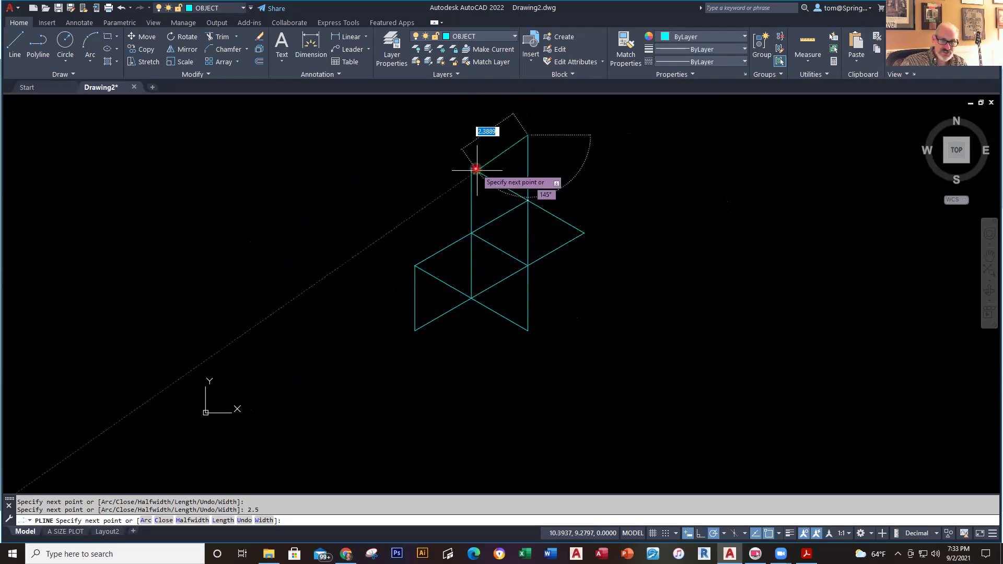
click(471, 168)
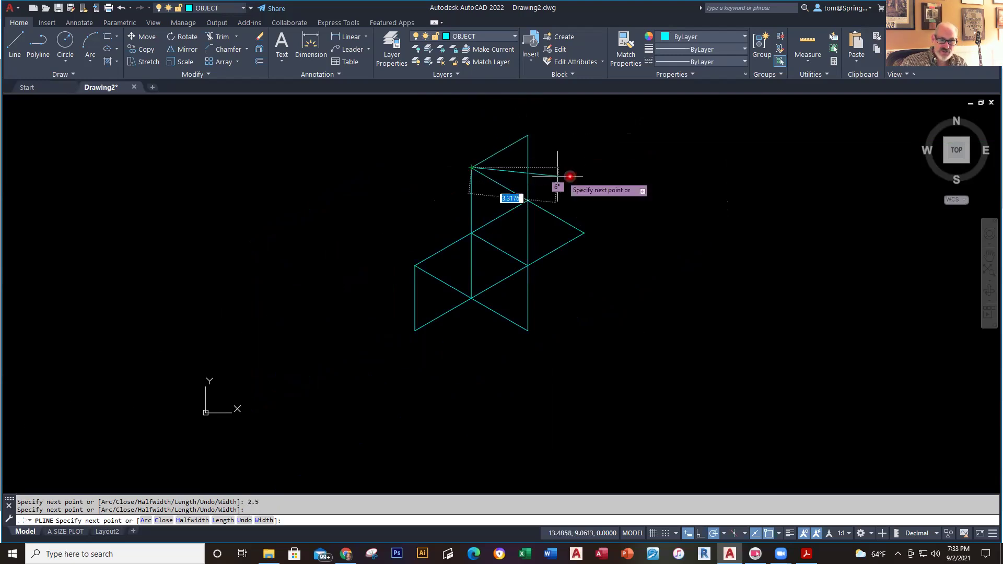
key(Escape)
middle_drag(642, 218, 642, 231)
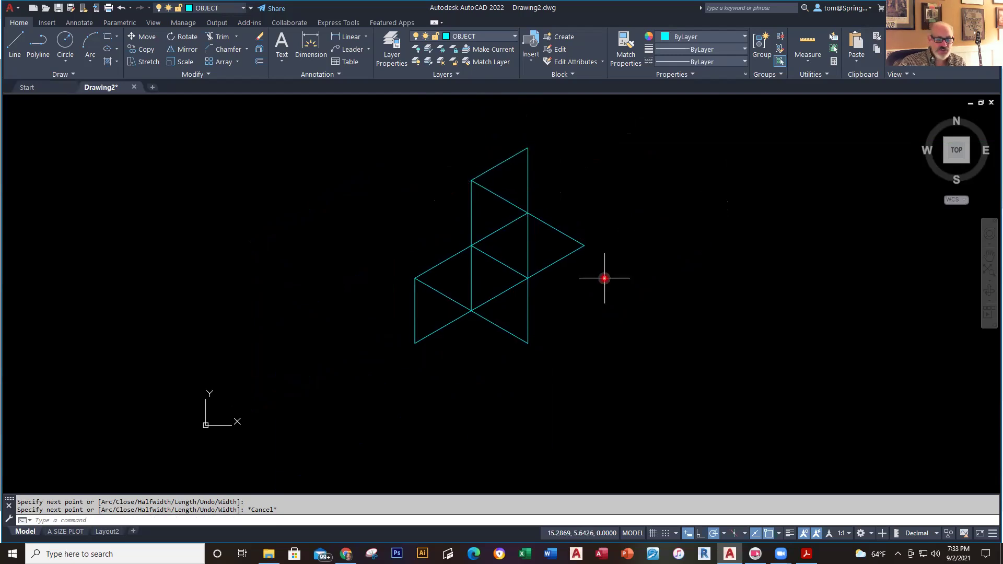
- Check the tab dimension in the Drawing E PDF, and draw a 0.25-unit line straight up from the figure's rightmost vertex in AutoCAD
key(alt+Tab)
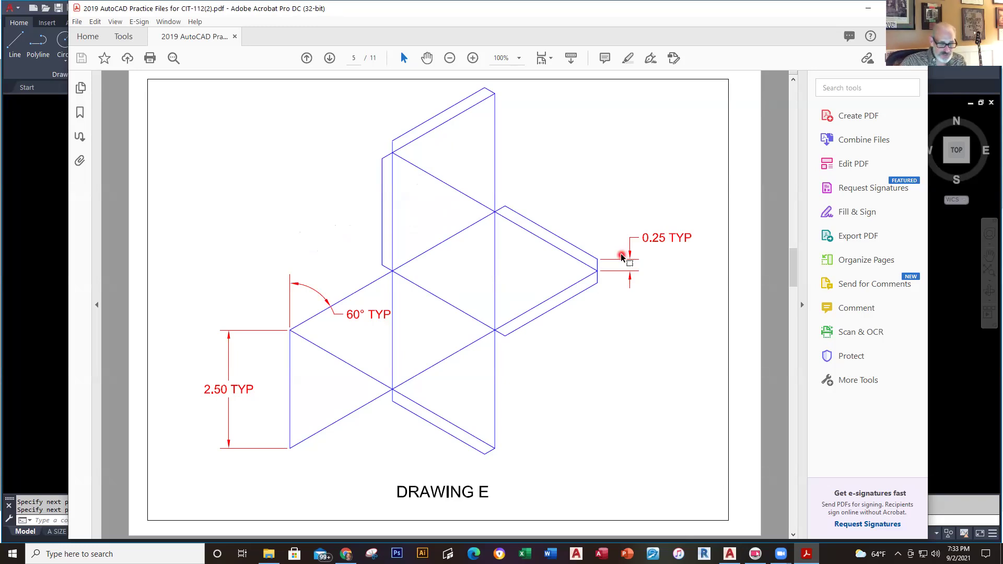
key(alt+Tab)
click(14, 56)
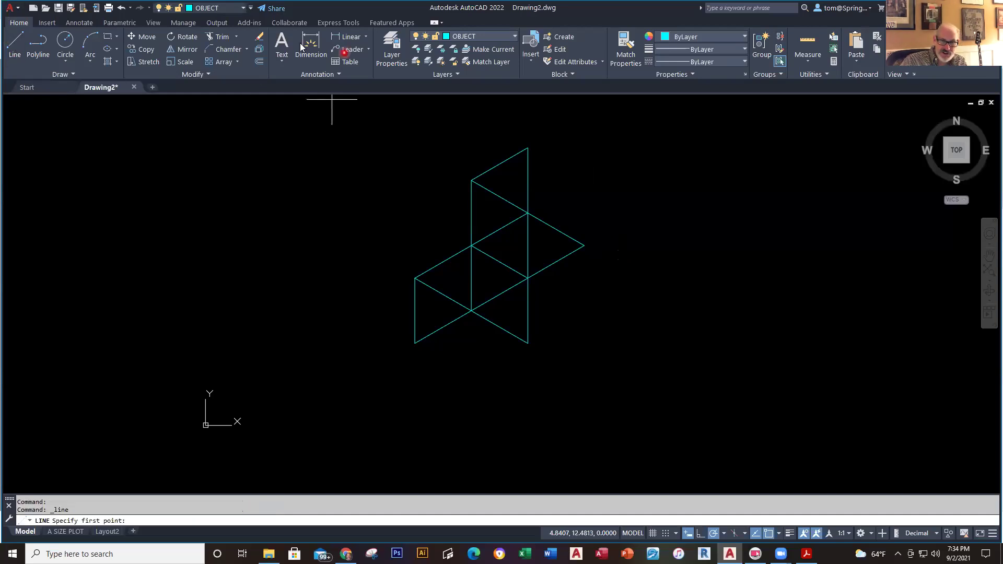
click(584, 244)
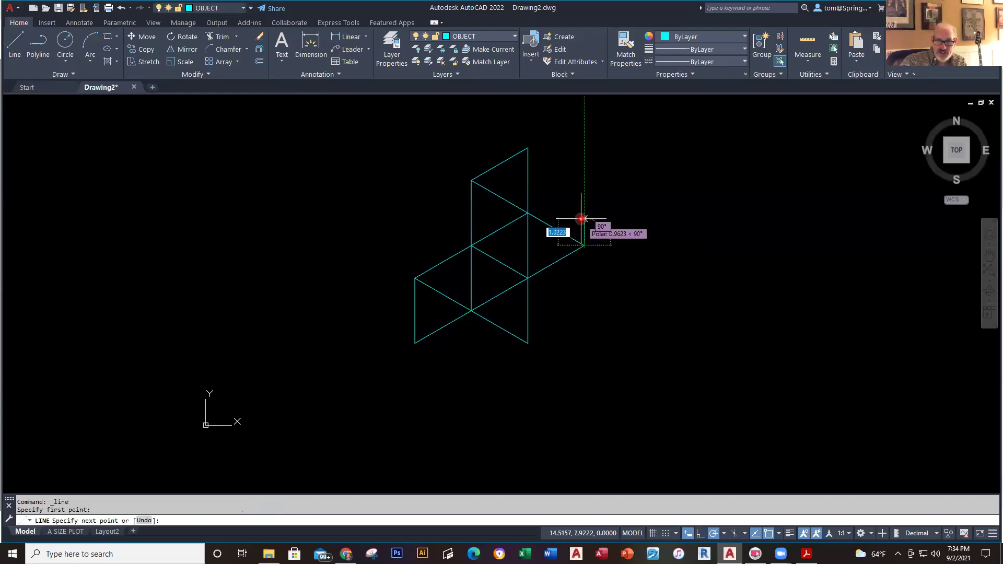
text(.2)
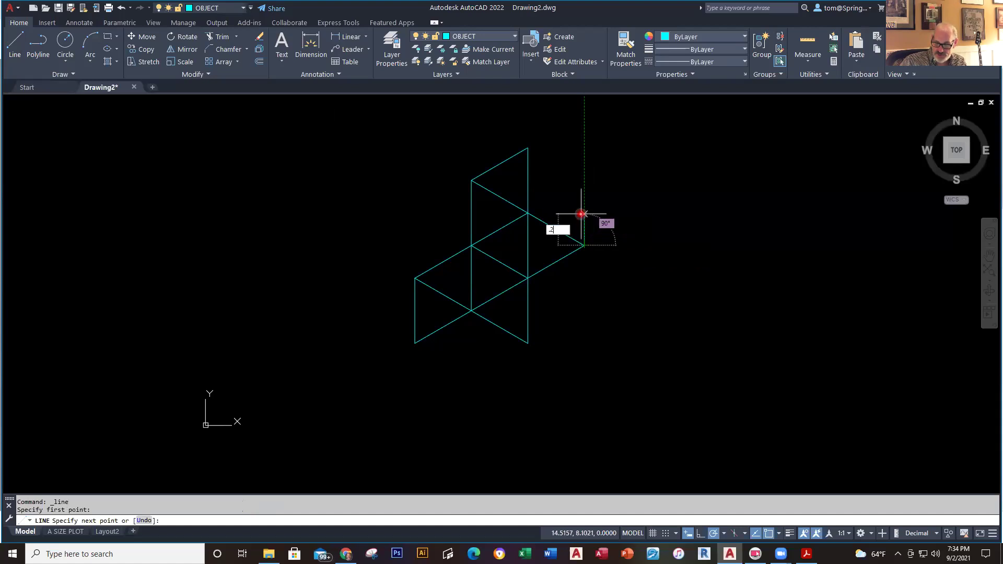
text(5)
key(Return)
scroll(581, 214, up, 3)
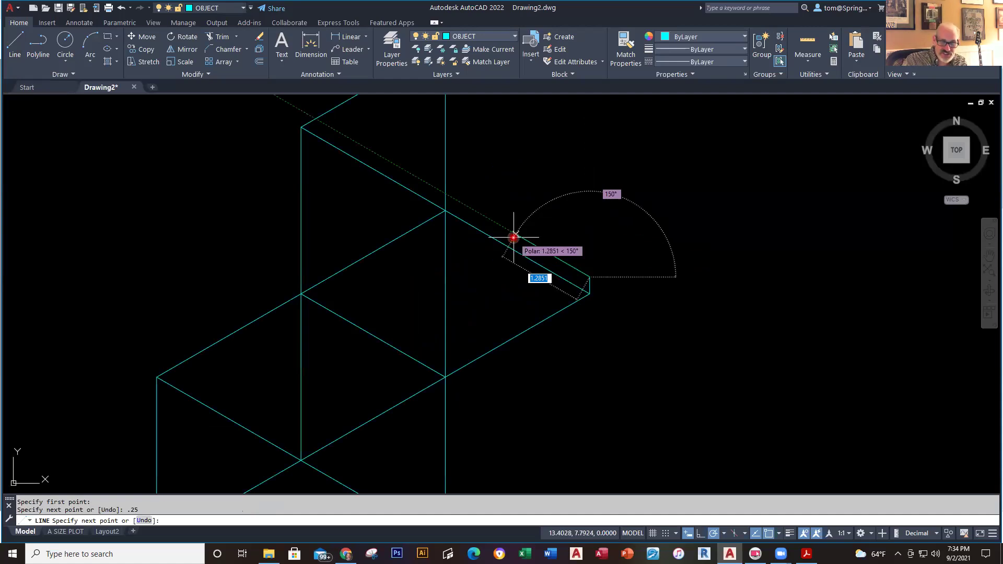
- Continue the tab outline 2.25 units at 150°, join it to the upper vertex of the right-hand triangle, and end the line
text(2)
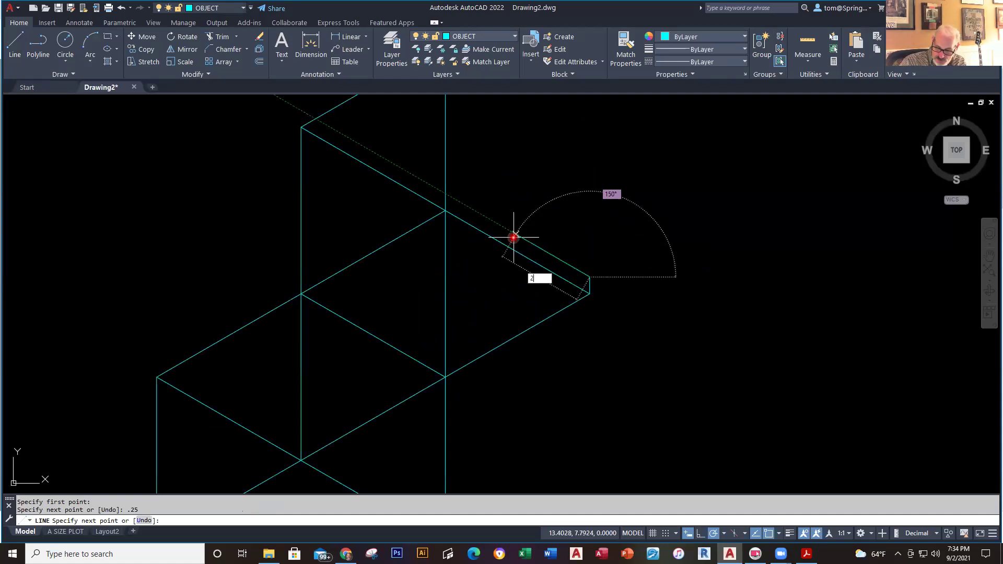
text(.25)
key(Return)
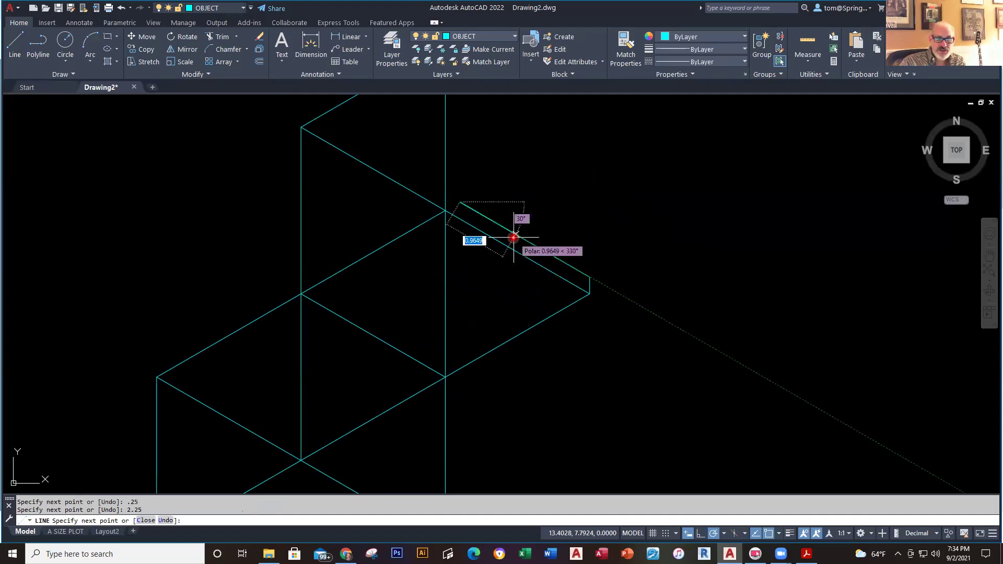
click(448, 210)
key(Escape)
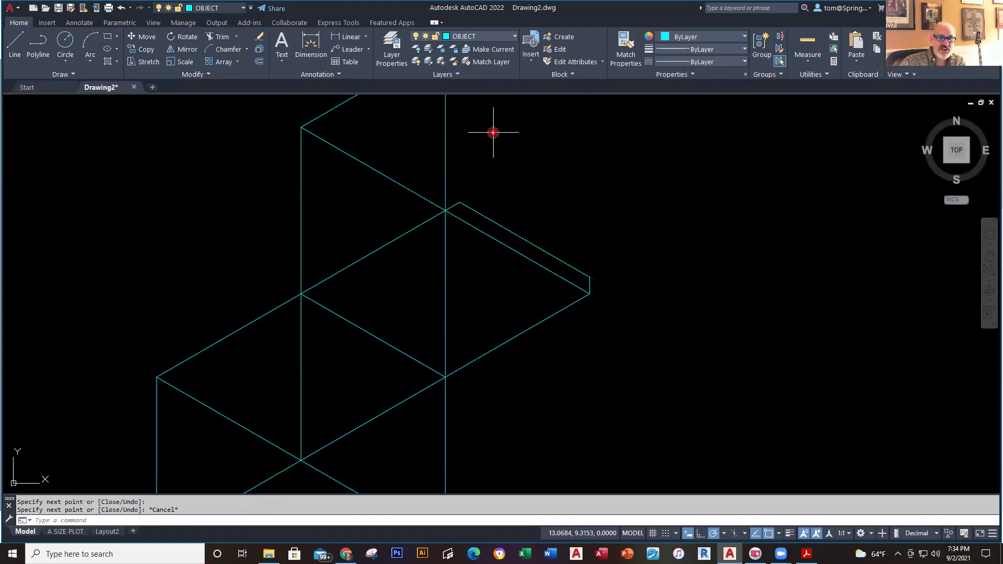
scroll(585, 168, down, 2)
mouse_move(585, 168)
middle_down()
mouse_move(562, 301)
mouse_move(571, 307)
middle_up()
middle_drag(557, 269, 578, 249)
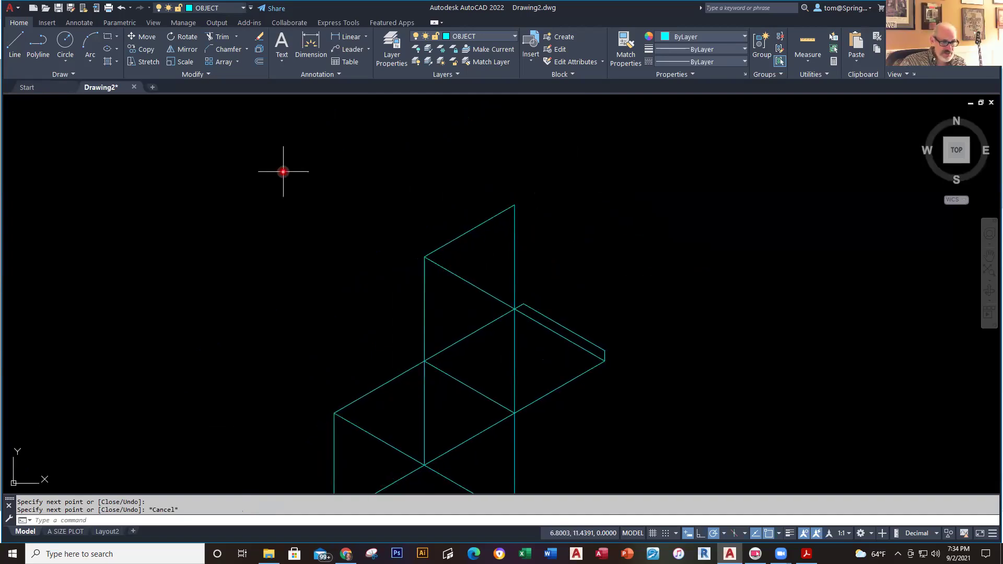
- Draw a polyline tab from the figure's topmost vertex, 0.25 units at 150° and 2.25 units at 210°, joining it to the upper-left vertex
click(37, 48)
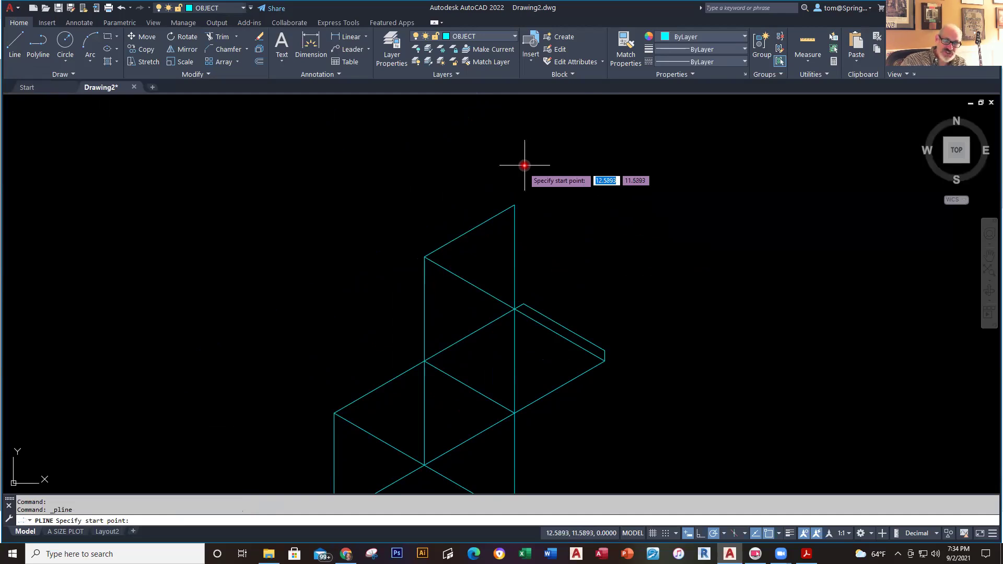
click(514, 205)
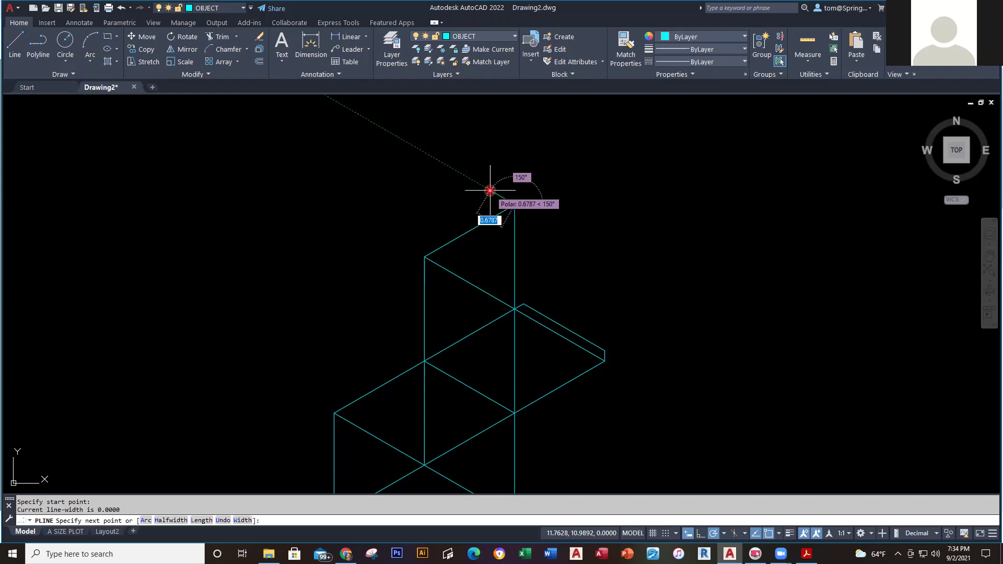
text(.2)
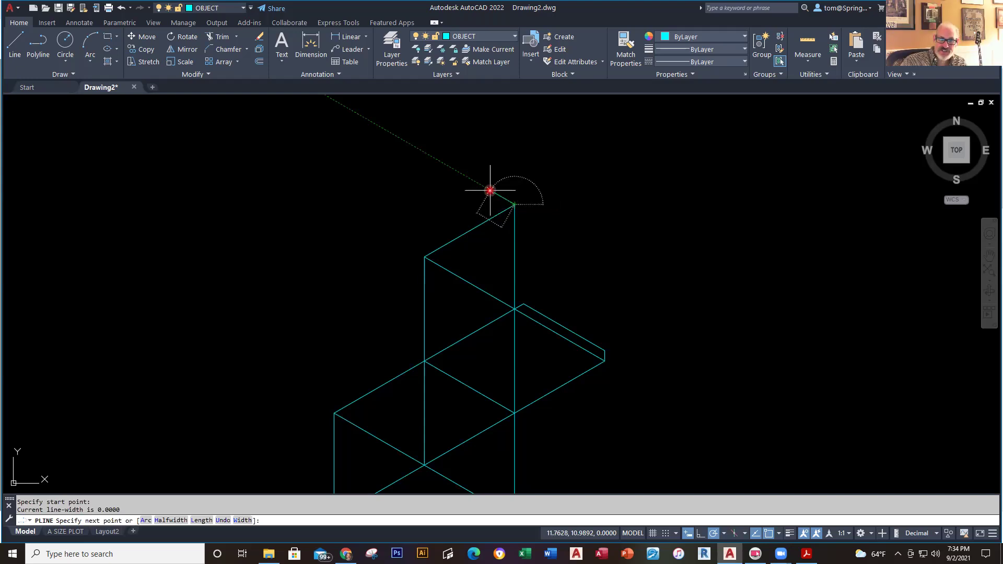
text(5)
key(Return)
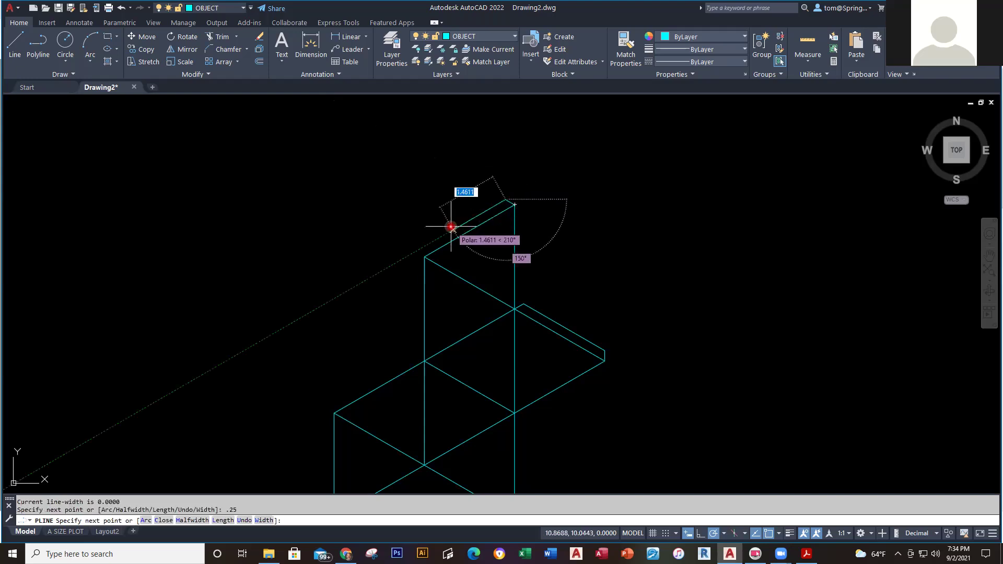
text(2.25)
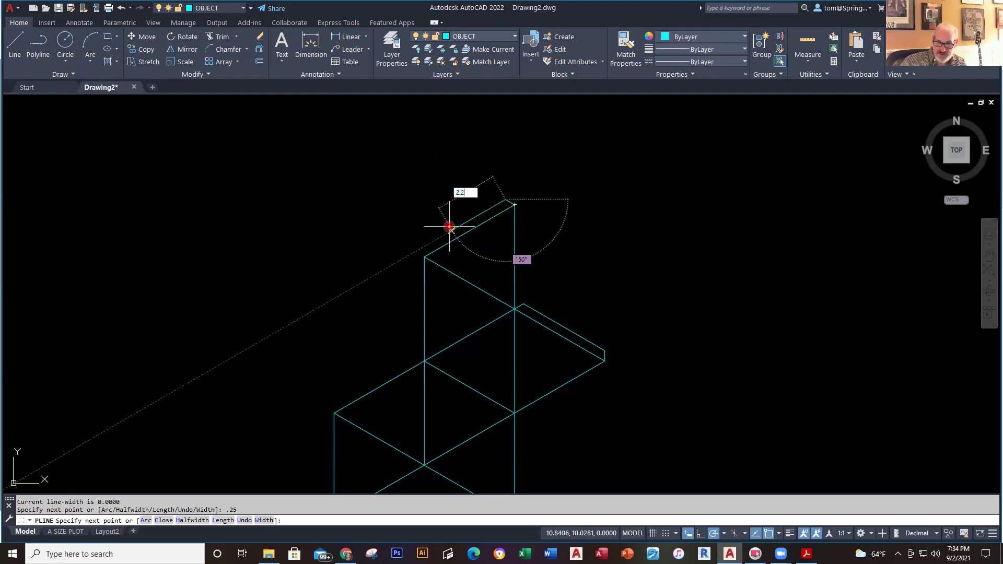
key(Return)
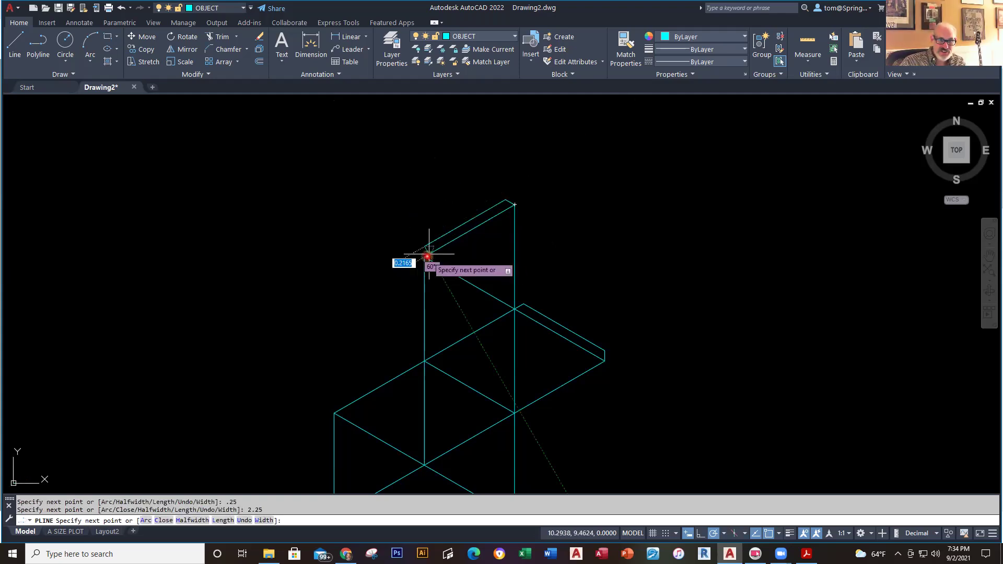
scroll(427, 256, up, 5)
click(400, 260)
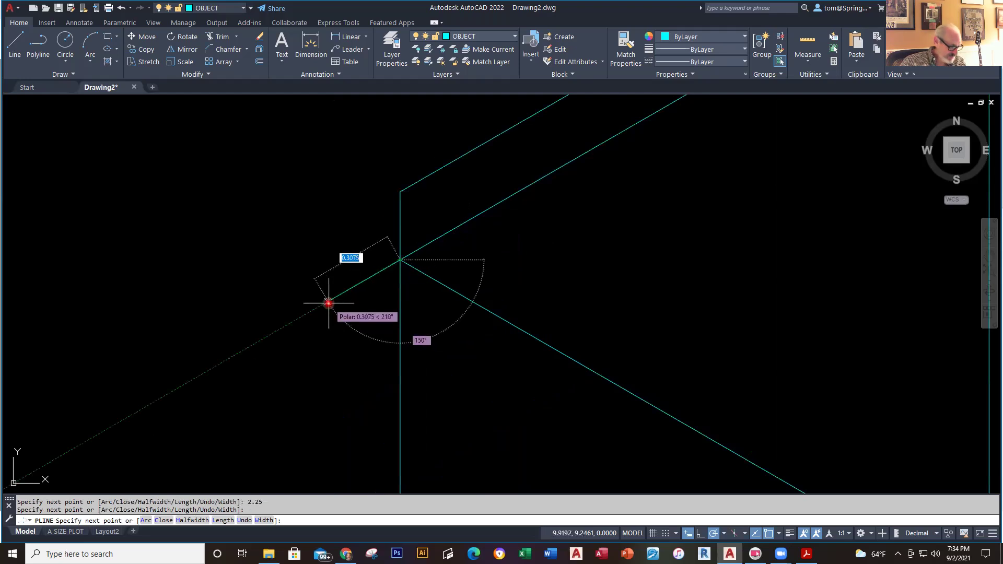
- Continue the polyline 0.25 units at 210° and 2.25 units at 270°, join it to the vertex at the vertical edge's lower end, and end it
text(.25)
key(Return)
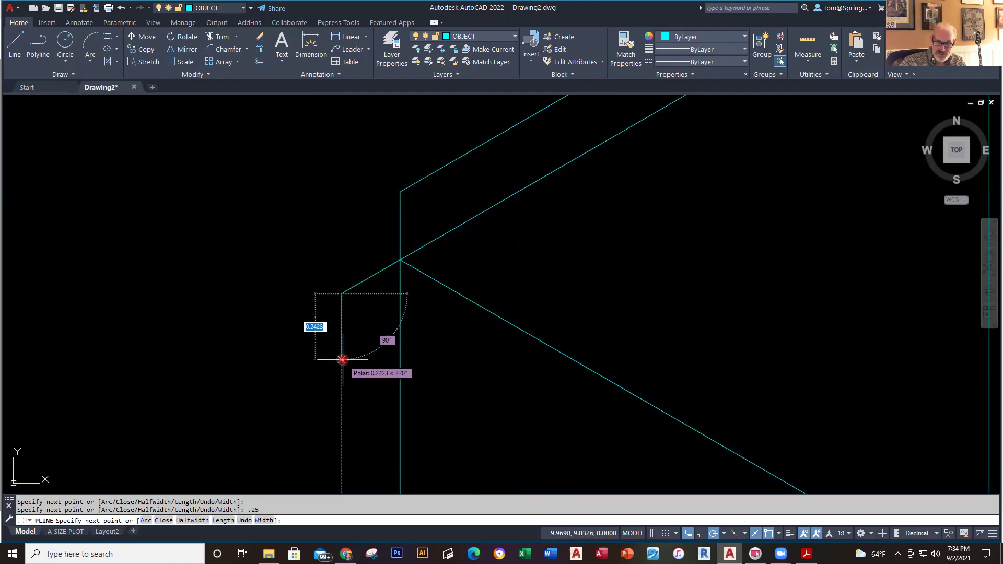
text(2.25)
key(Return)
scroll(342, 378, down, 3)
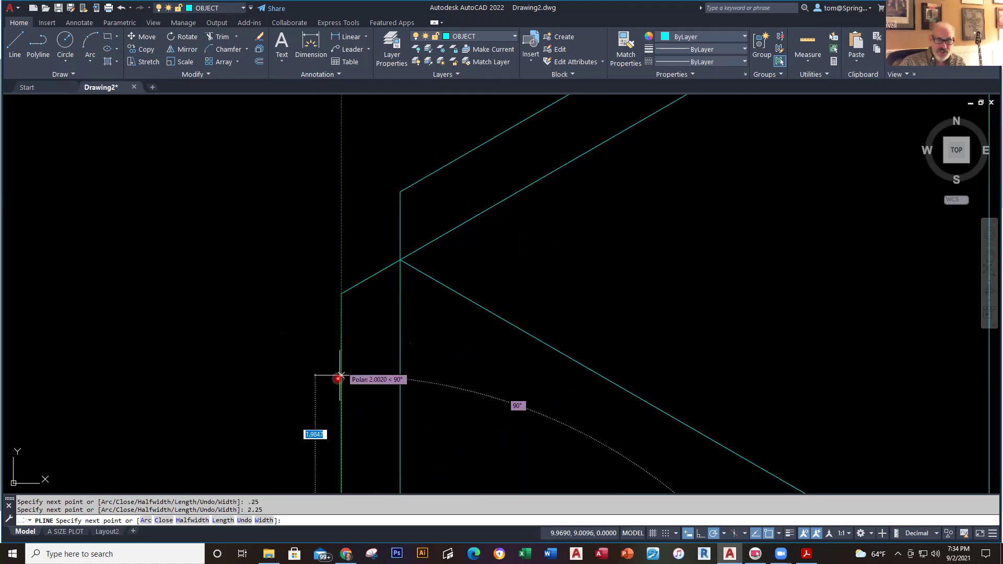
middle_drag(346, 387, 310, 155)
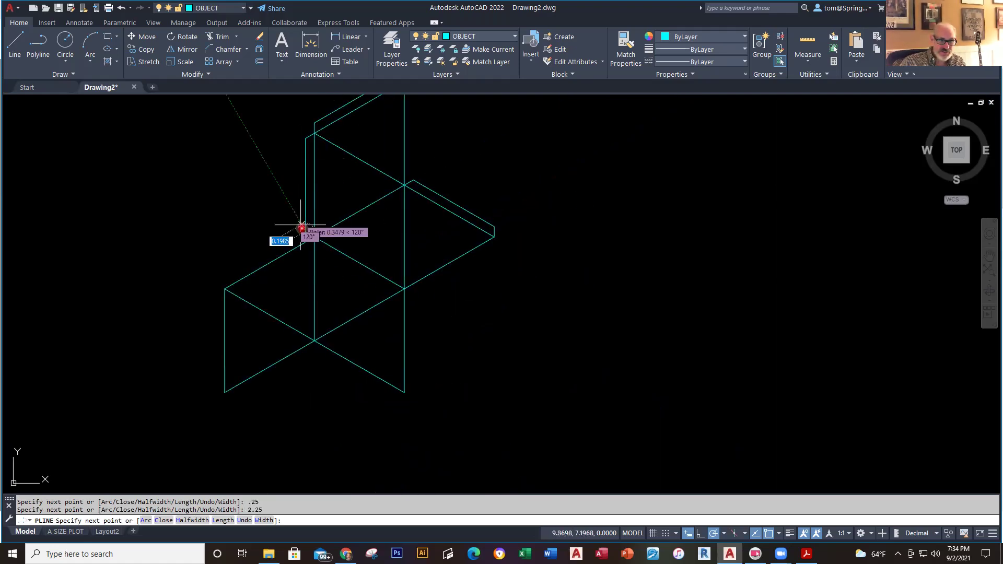
scroll(314, 232, up, 5)
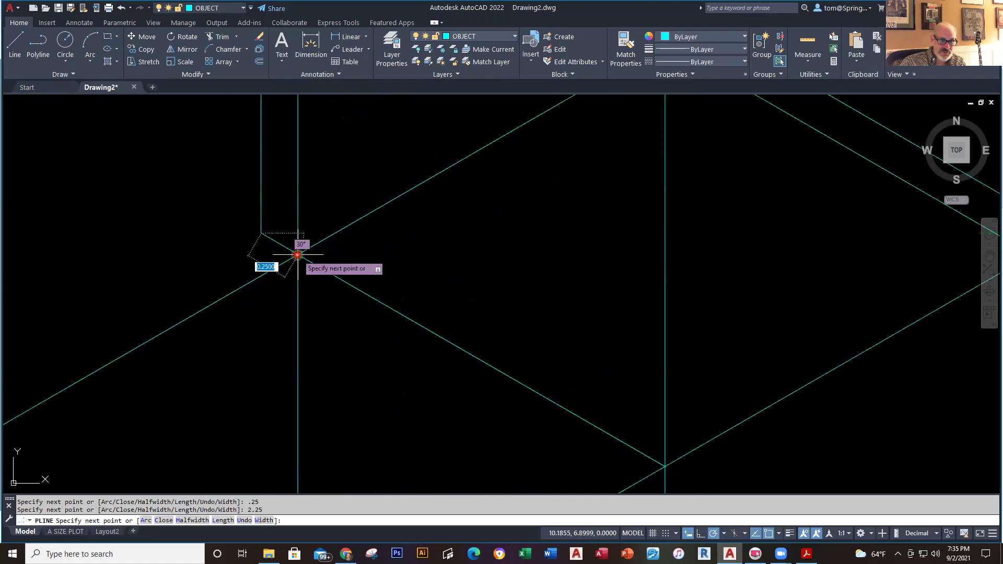
key(Escape)
- Draw a polyline tab below the right-hand triangle, 0.25 units at 330° and 2.25 units along its lower edge, ending at the rightmost vertex
scroll(466, 244, down, 4)
scroll(493, 256, down, 2)
middle_drag(499, 269, 518, 294)
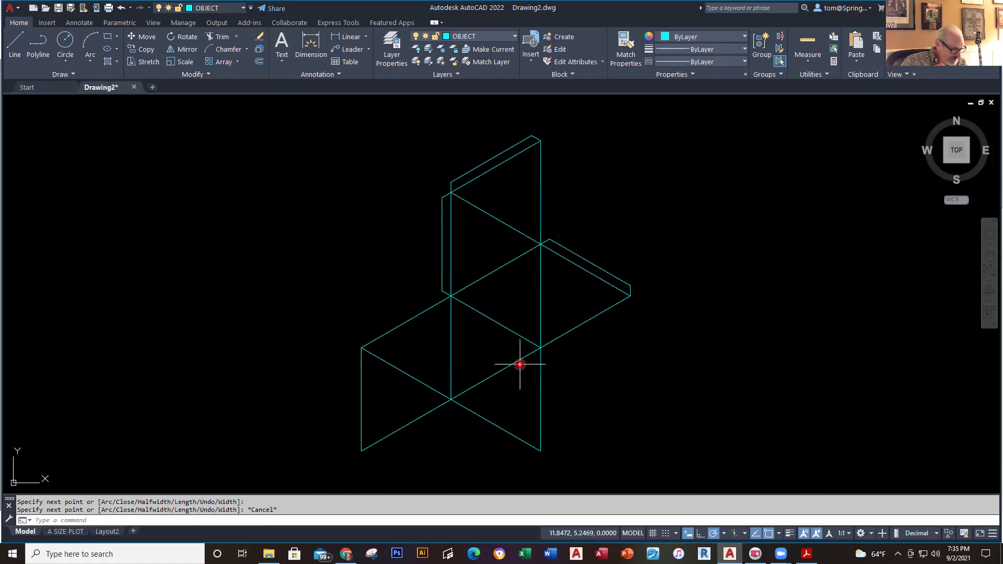
scroll(575, 331, up, 4)
right_click(582, 272)
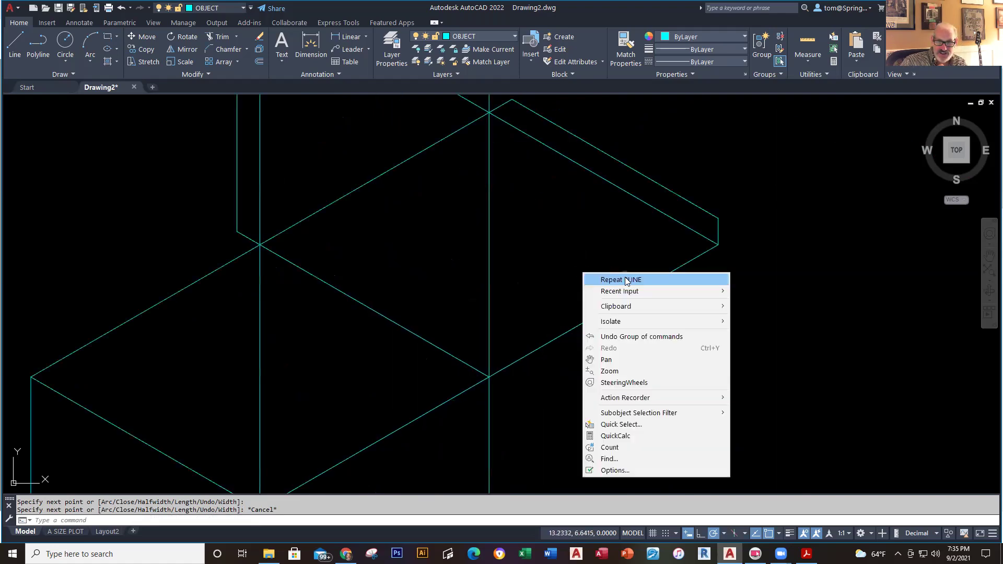
click(620, 279)
click(488, 376)
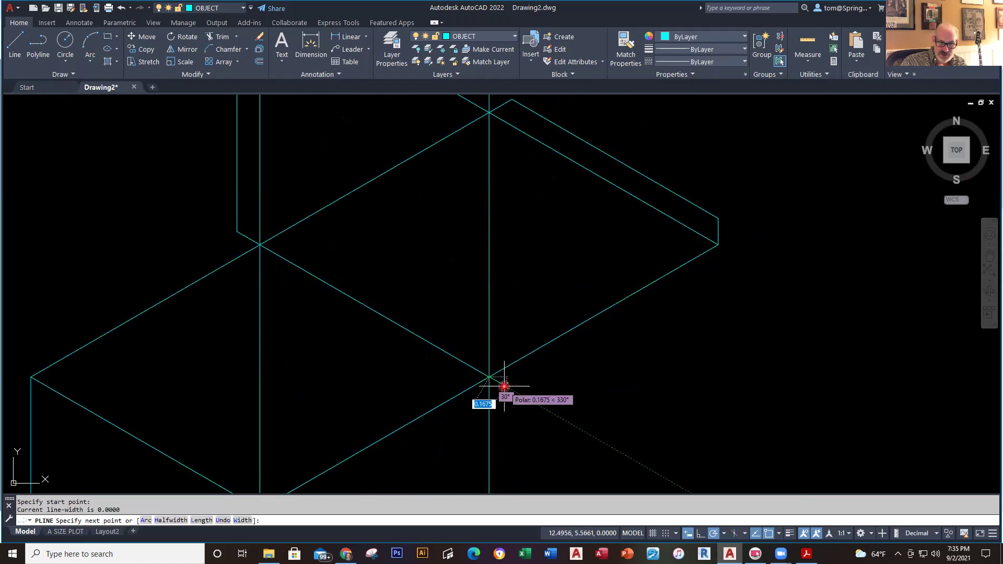
text(.25)
key(Return)
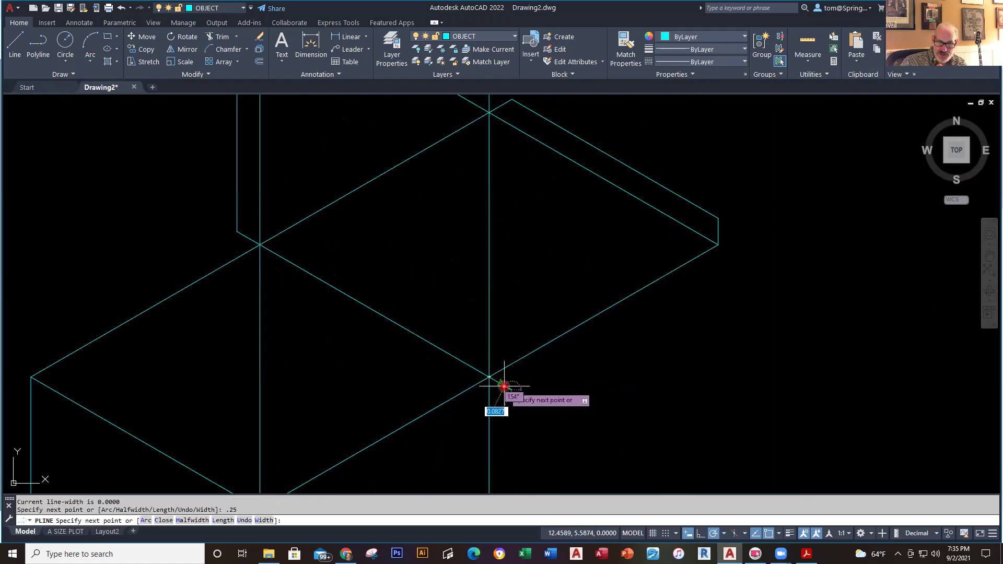
text(2.25)
key(Return)
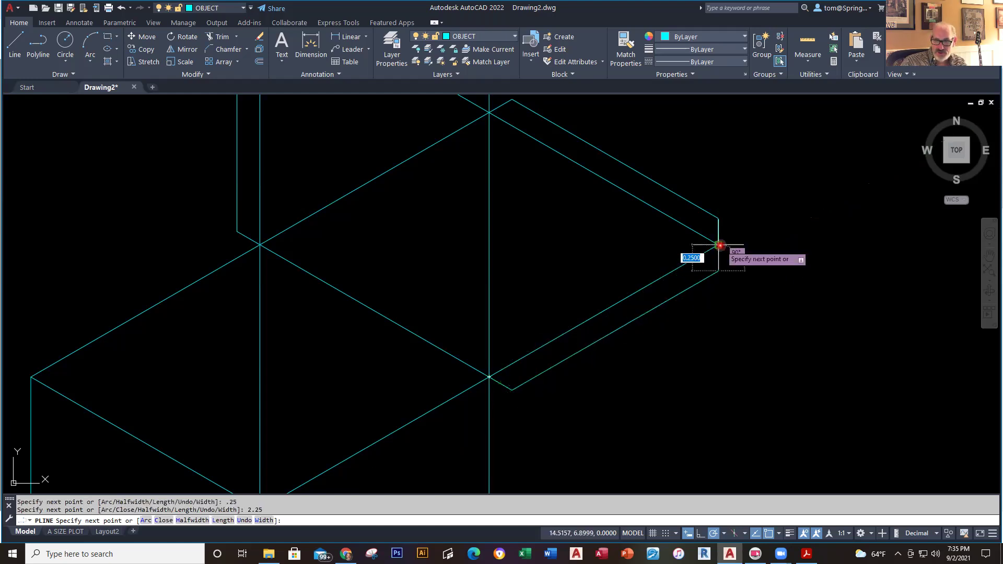
key(Escape)
- Start a polyline at the vertex shared by the two bottom triangles
scroll(768, 371, down, 3)
middle_drag(757, 390, 716, 269)
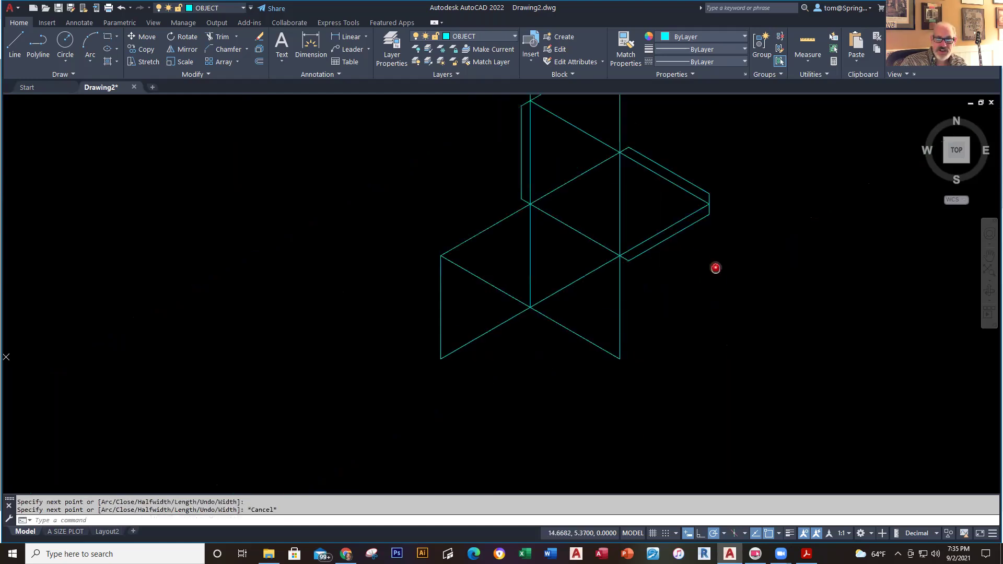
scroll(477, 332, up, 2)
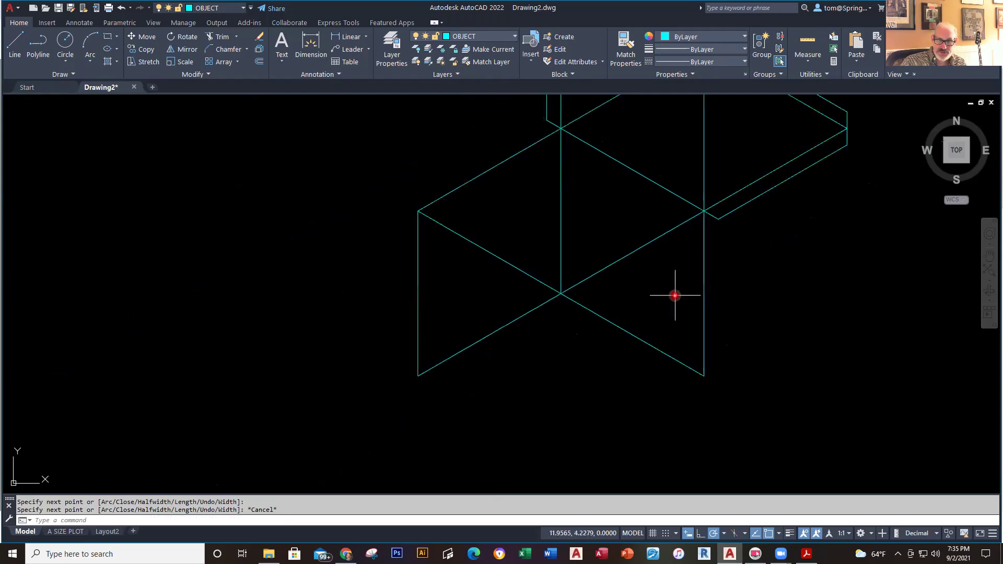
right_click(670, 290)
click(741, 296)
scroll(558, 316, up, 4)
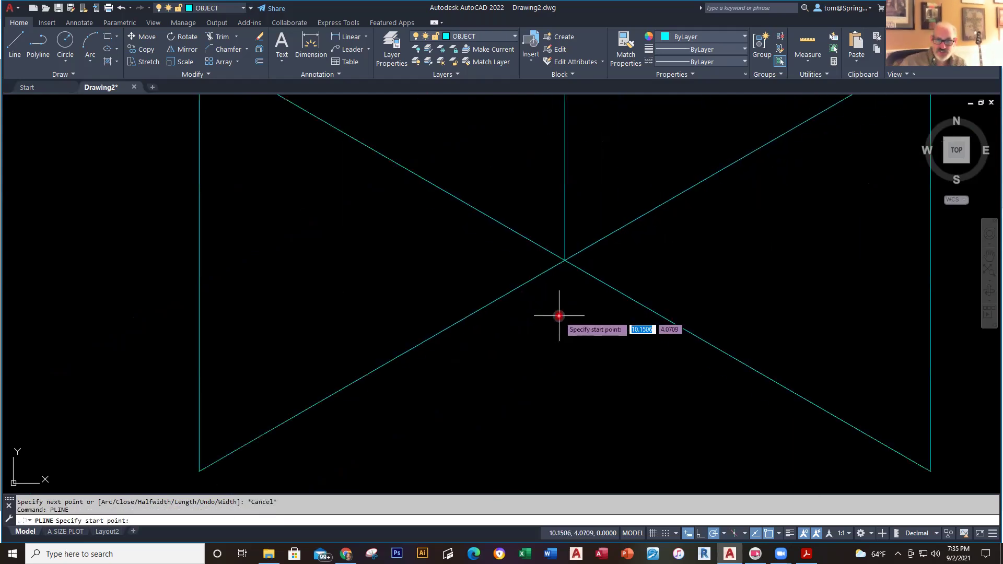
click(564, 260)
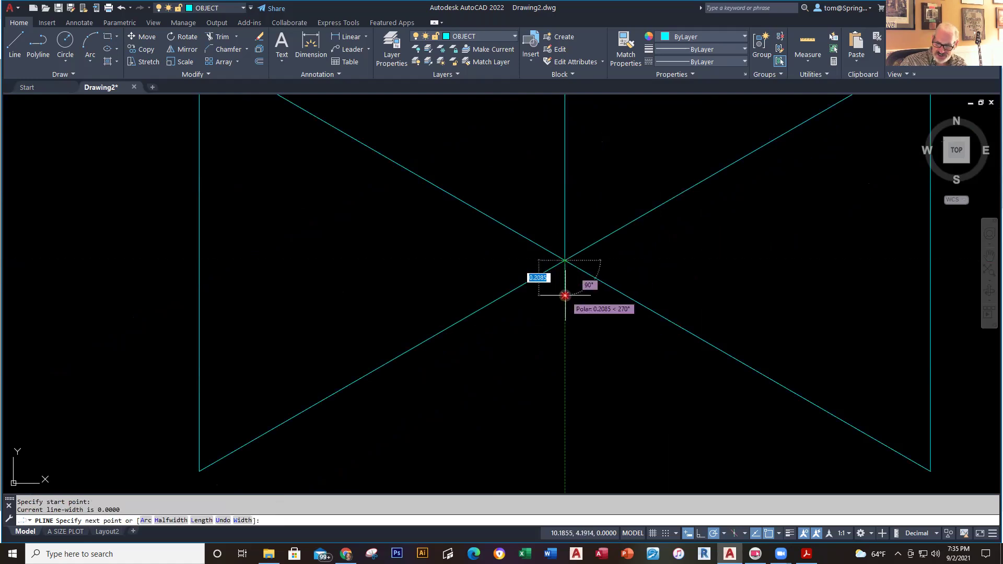
text(2)
key(Return)
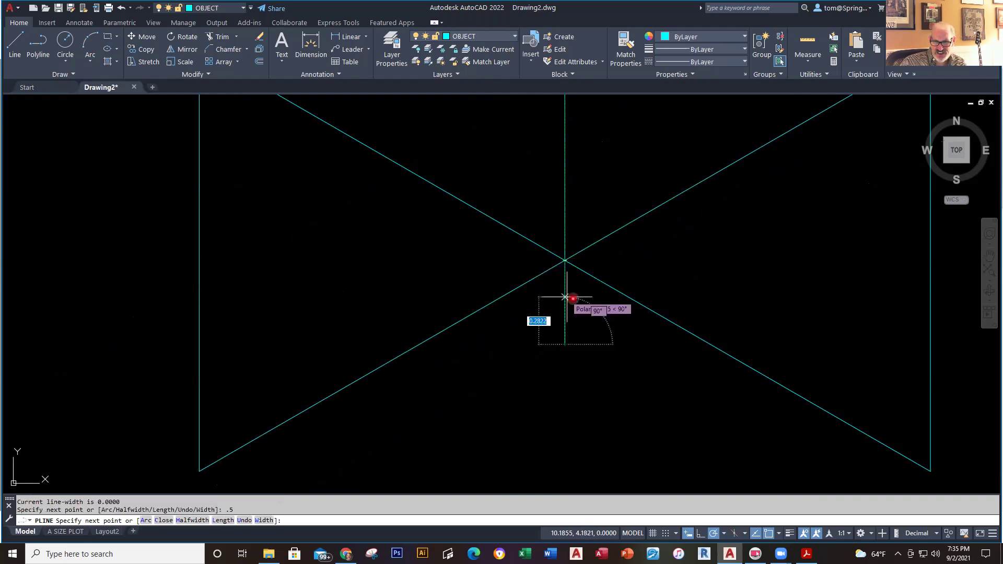
scroll(668, 421, down, 3)
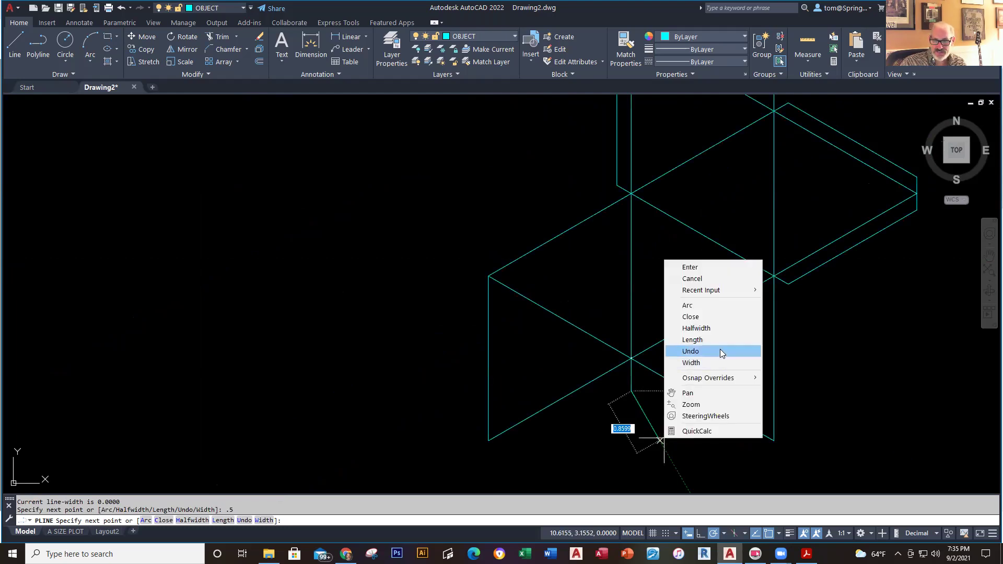
click(720, 348)
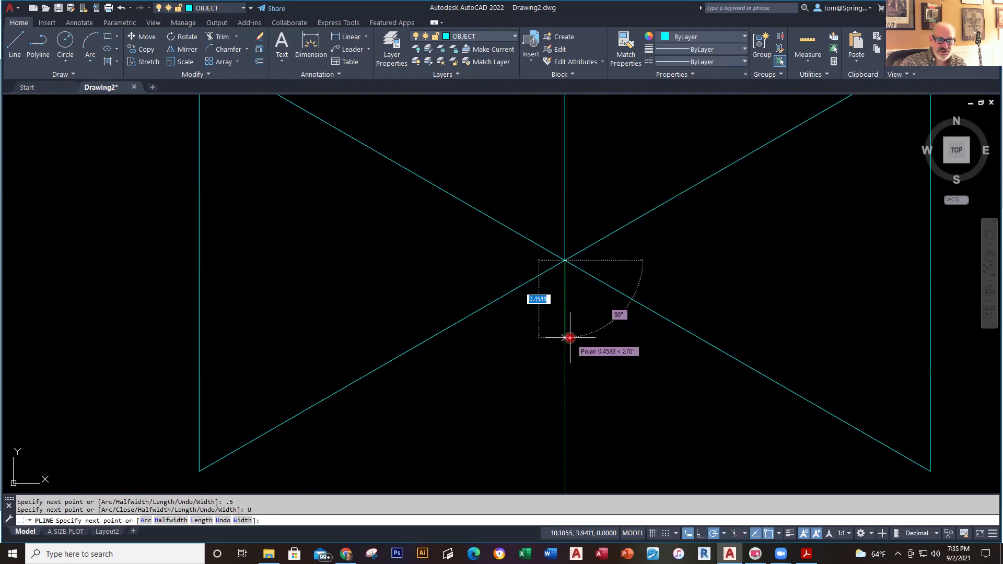
text(.5)
key(Return)
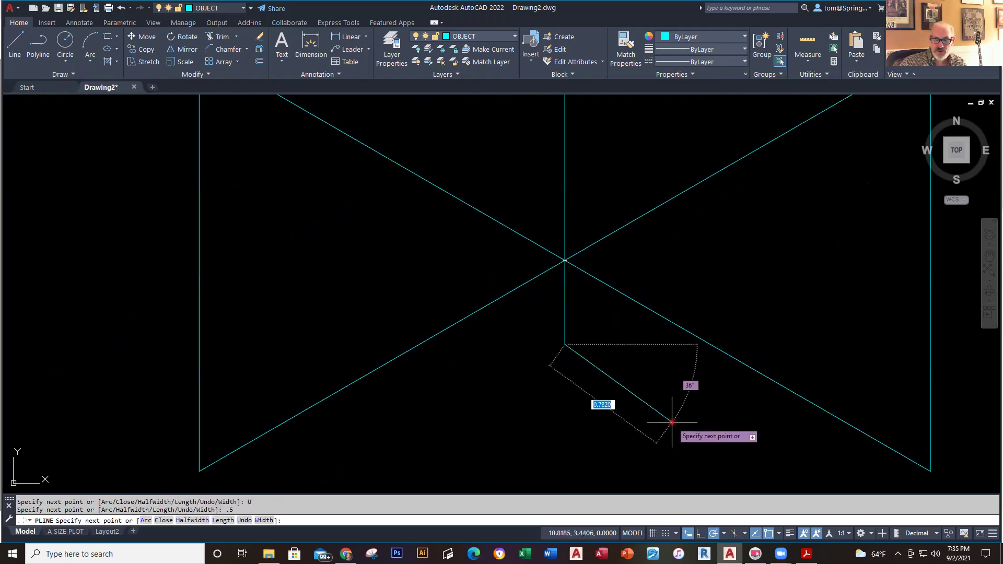
right_click(672, 423)
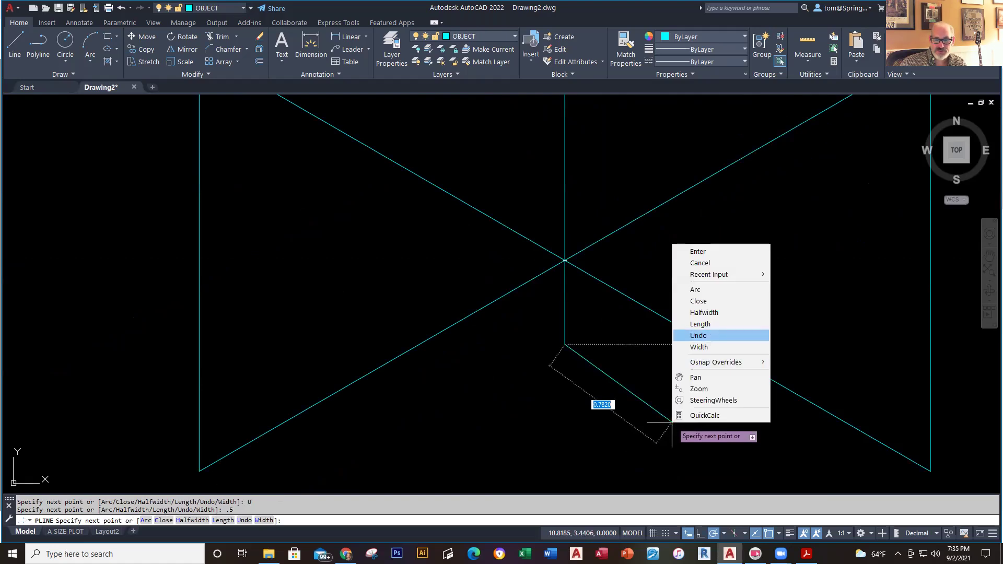
click(698, 335)
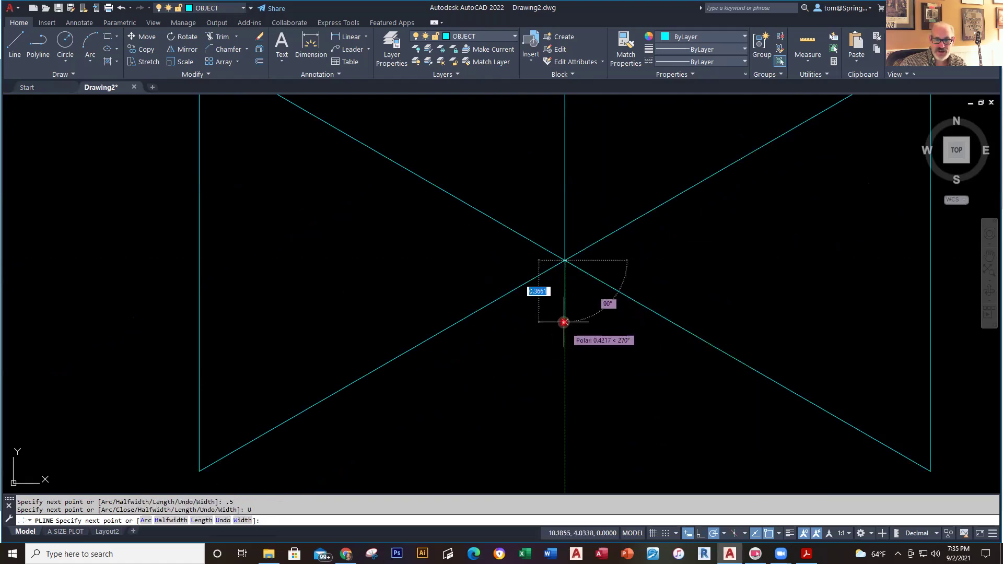
- Continue the polyline 0.25 units at 270° and 2.25 units at 330°, join it to the bottom-right vertex, and end it
text(.25)
key(Return)
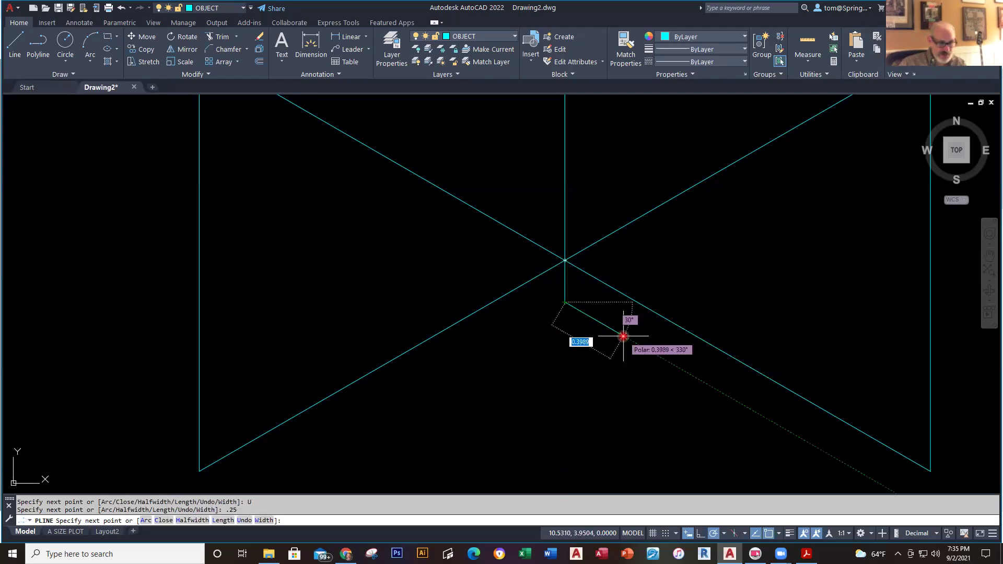
text(2.25)
key(Return)
scroll(775, 455, down, 2)
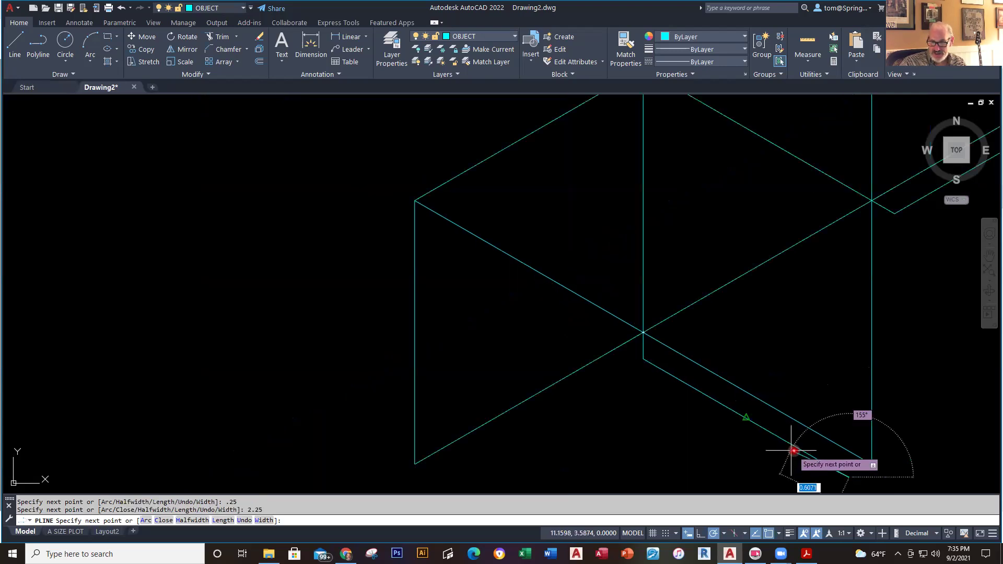
middle_drag(795, 435, 730, 323)
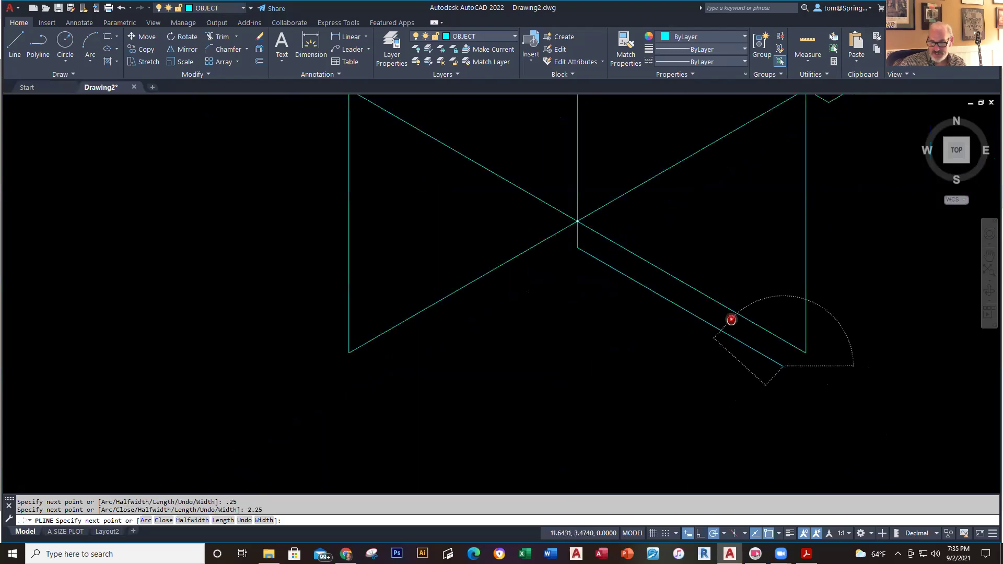
click(806, 356)
key(Escape)
- Make the DIMENSIONS layer current and add a vertical linear dimension to the upper tab's short edge at the rightmost vertex, placed outside the figure
scroll(869, 351, down, 3)
mouse_move(852, 341)
middle_down()
mouse_move(606, 385)
mouse_move(603, 461)
mouse_move(600, 435)
middle_up()
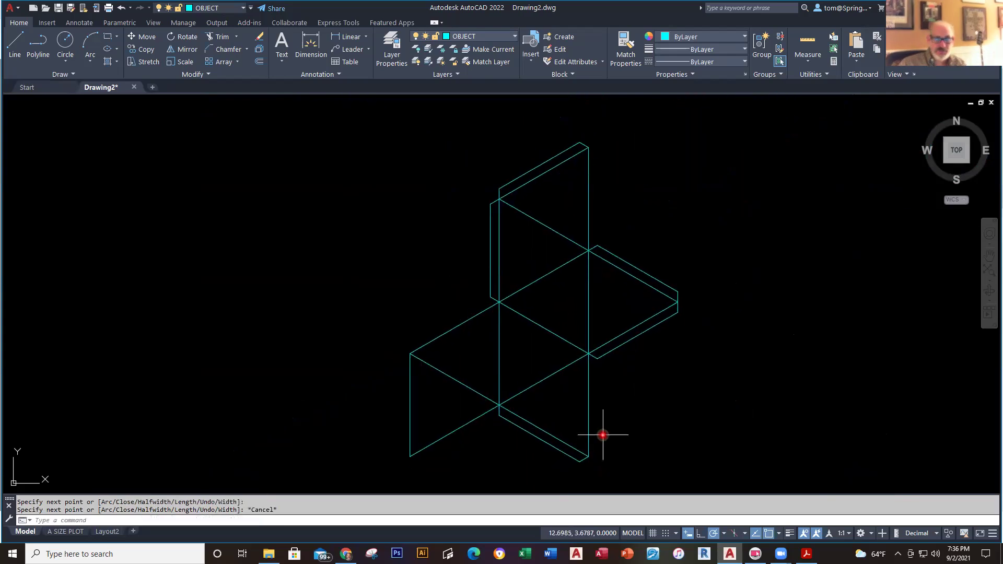
click(515, 37)
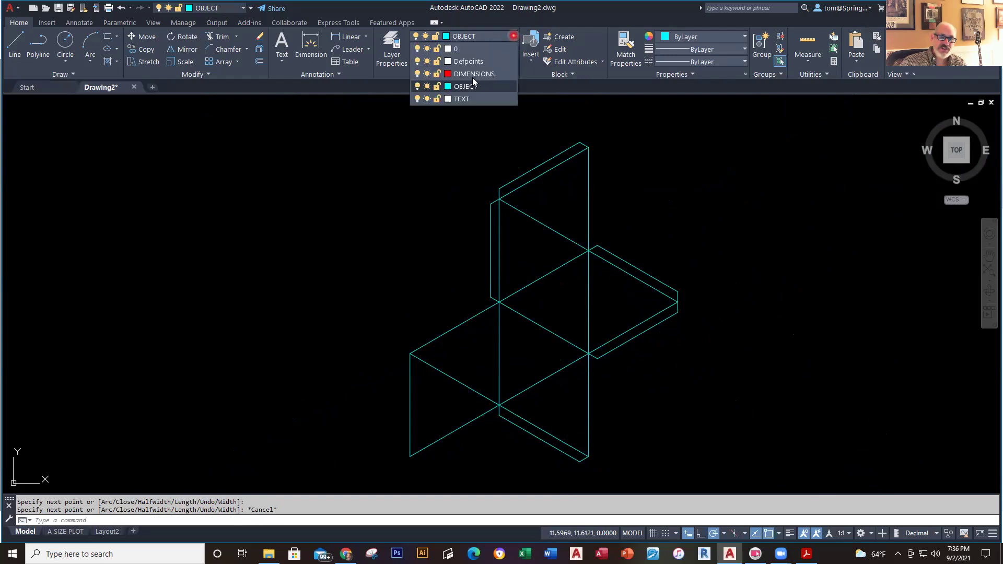
click(345, 37)
scroll(817, 261, up, 2)
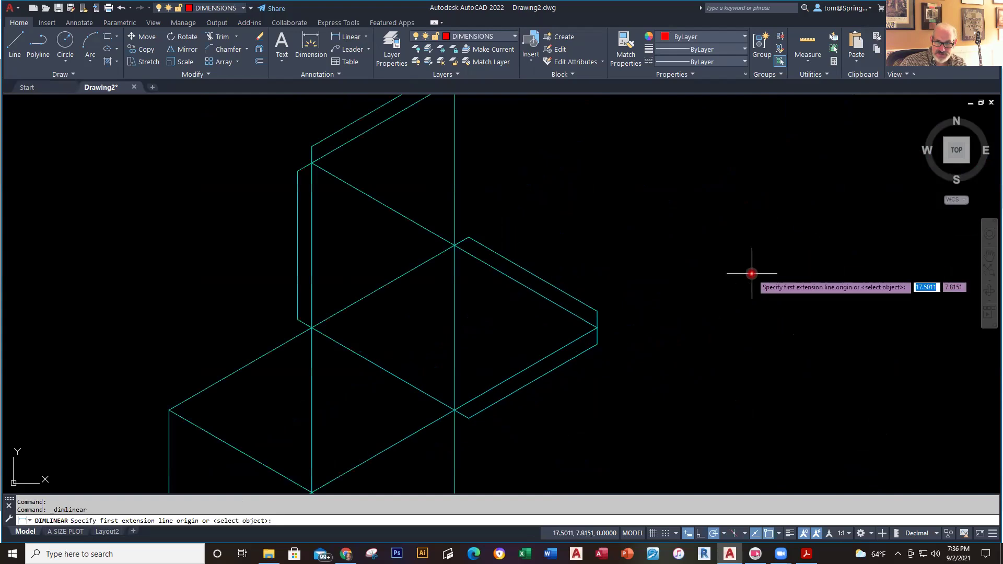
click(592, 307)
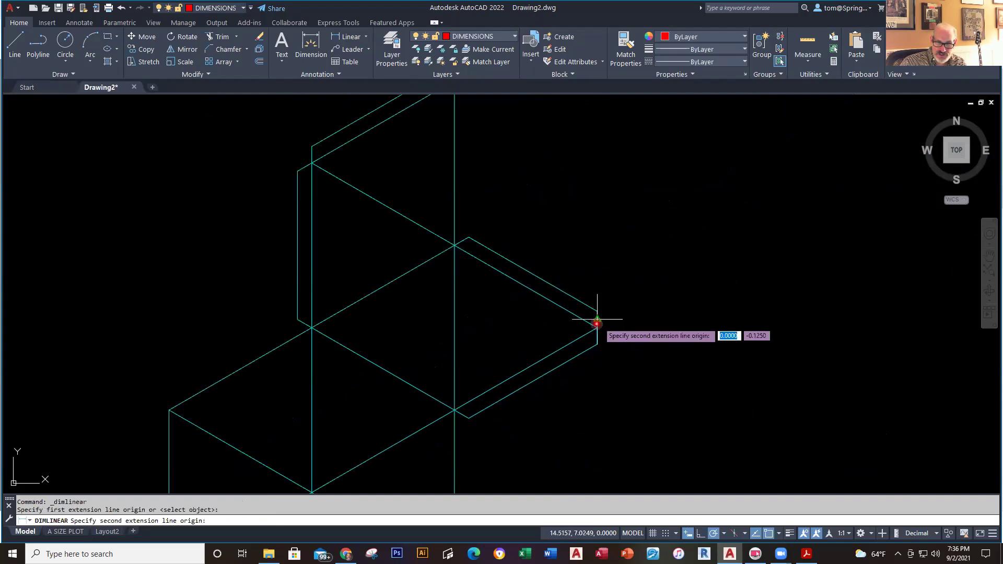
click(597, 328)
click(717, 323)
- Append "TYP." to the 0.25 dimension text at the rightmost vertex and end text editing
click(682, 360)
double_click(677, 358)
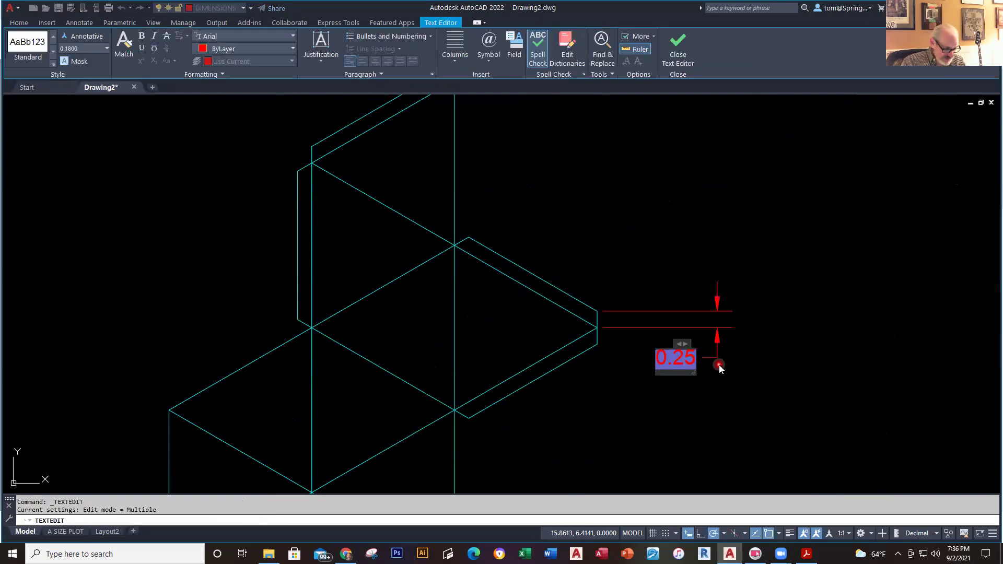
key(End)
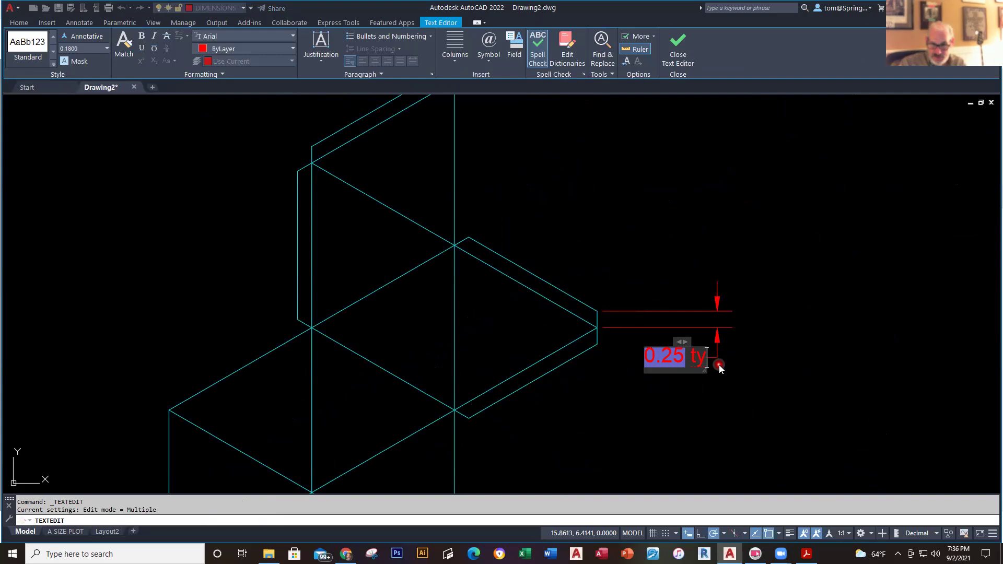
text(TY)
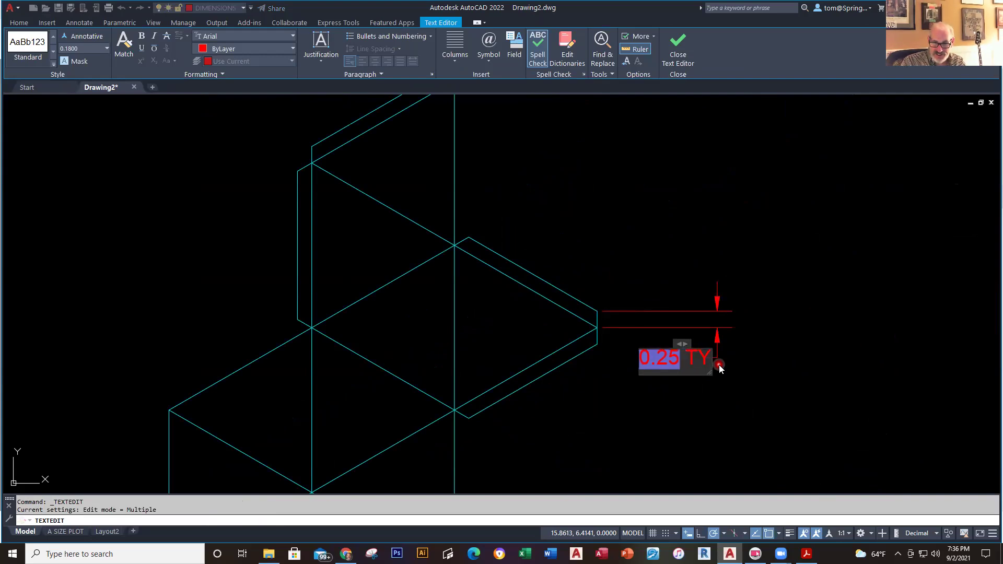
text(P.)
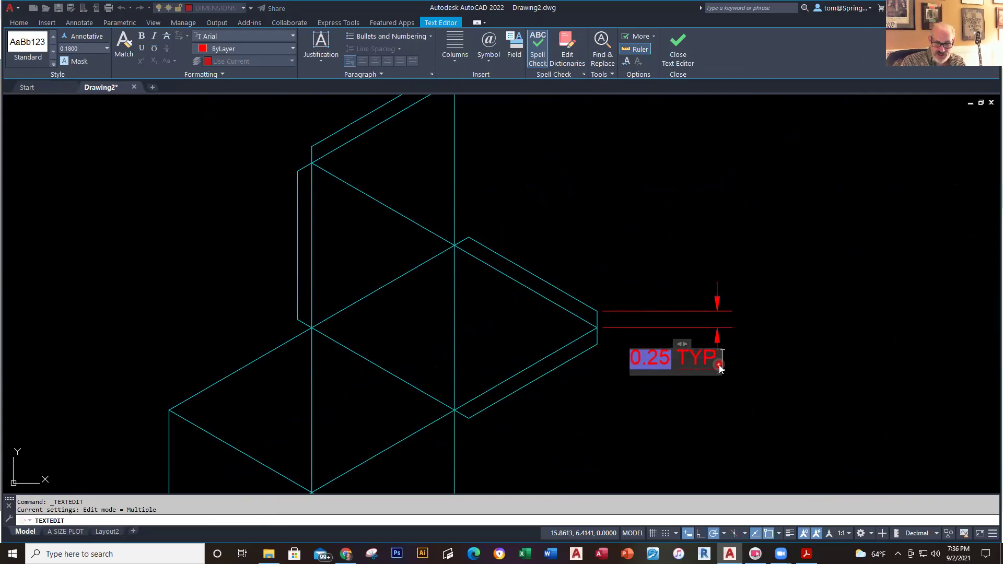
click(765, 418)
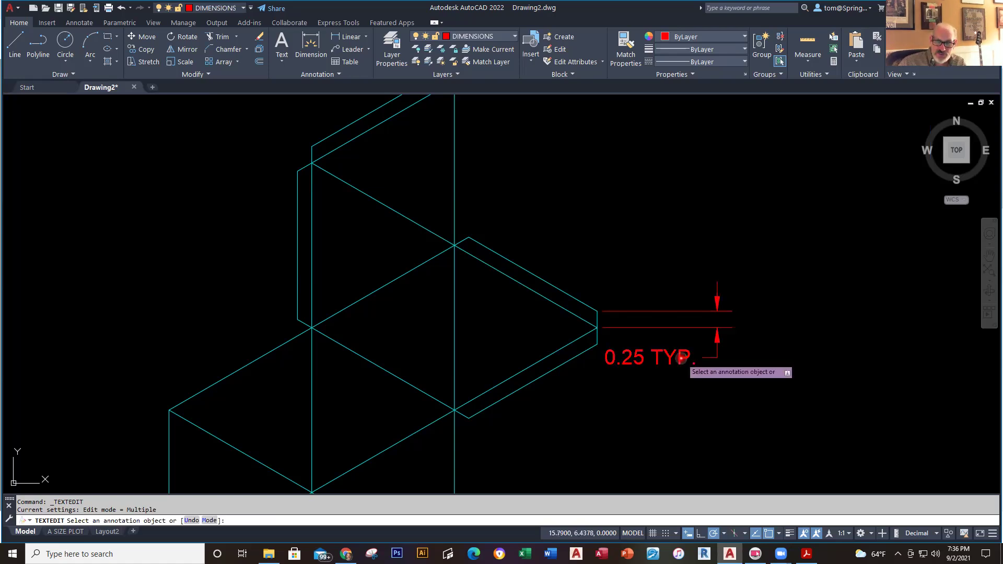
click(664, 358)
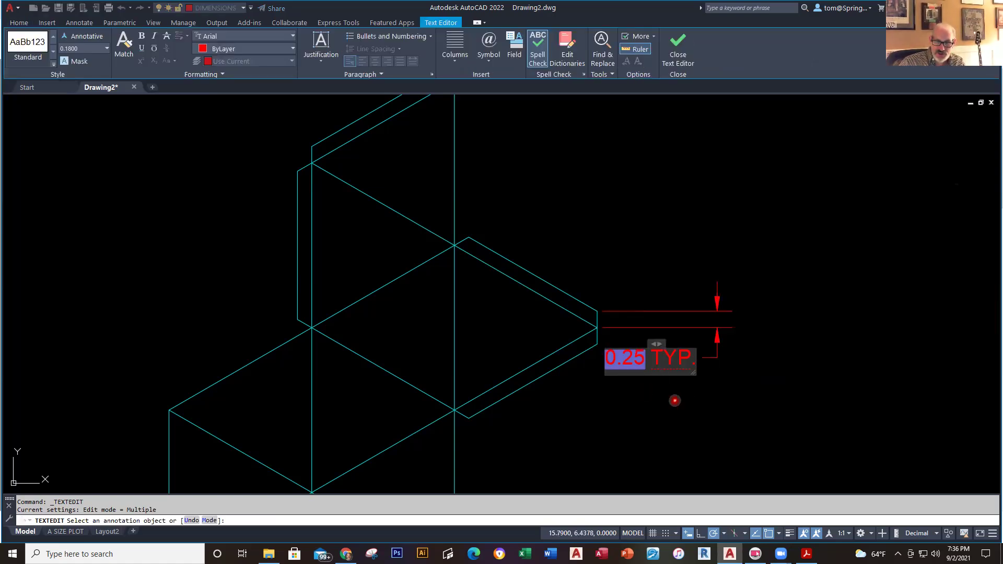
click(678, 391)
key(Escape)
- Move the "0.25 TYP." dimension text above the extension lines, bringing the dimension line closer to the rightmost vertex
click(669, 355)
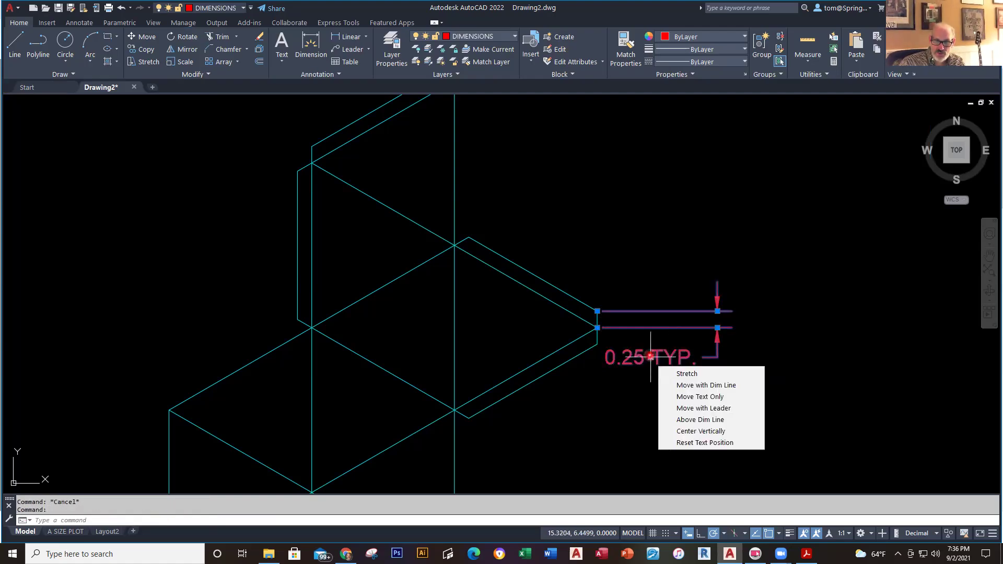
click(650, 356)
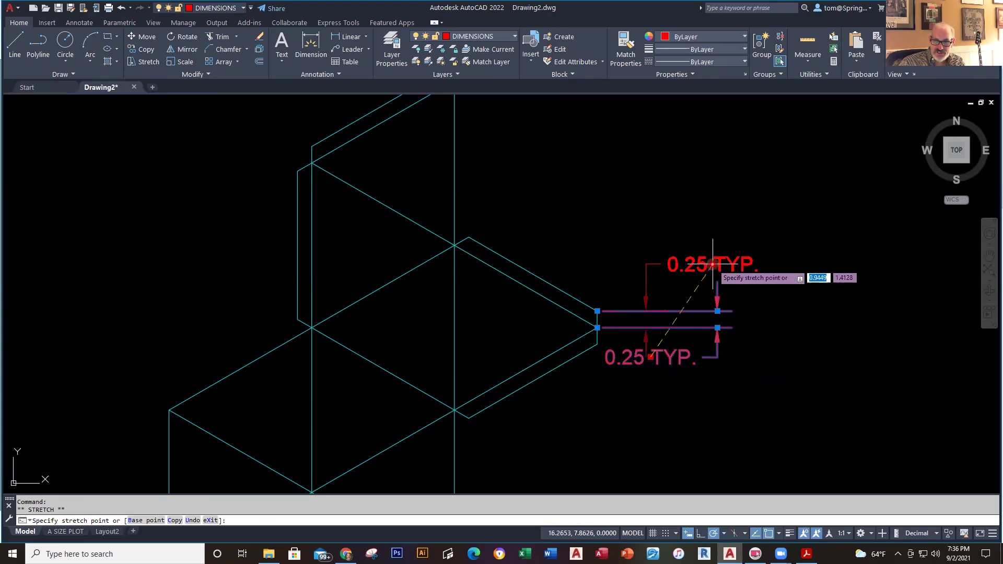
click(725, 264)
key(Escape)
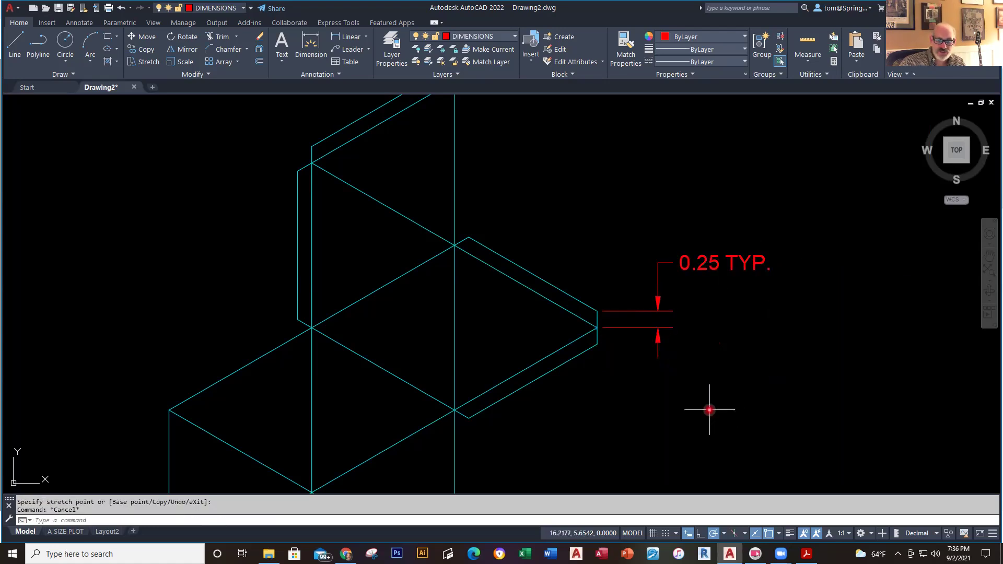
middle_drag(716, 405, 753, 376)
scroll(739, 414, down, 2)
scroll(738, 420, up, 2)
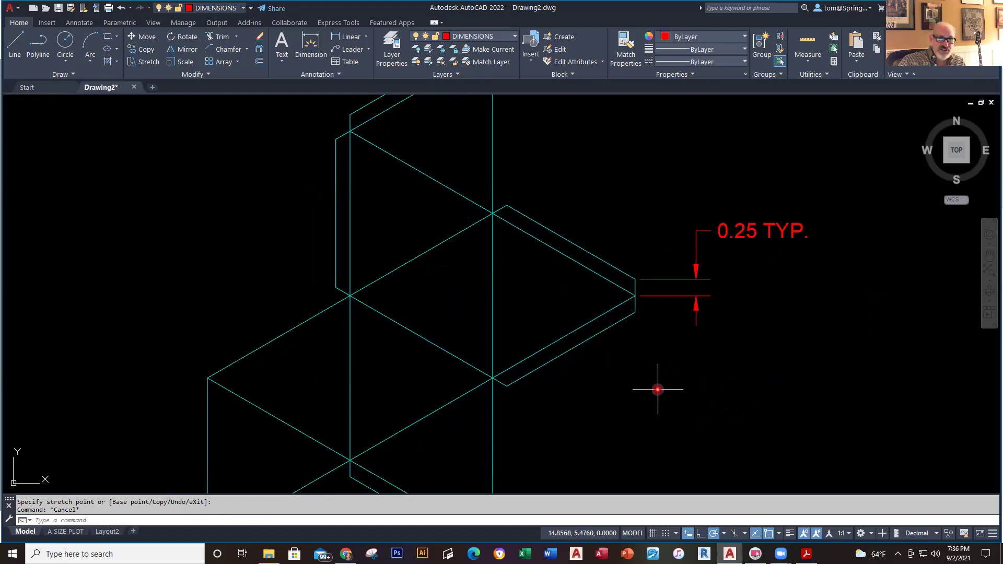
scroll(661, 390, down, 1)
scroll(707, 461, down, 1)
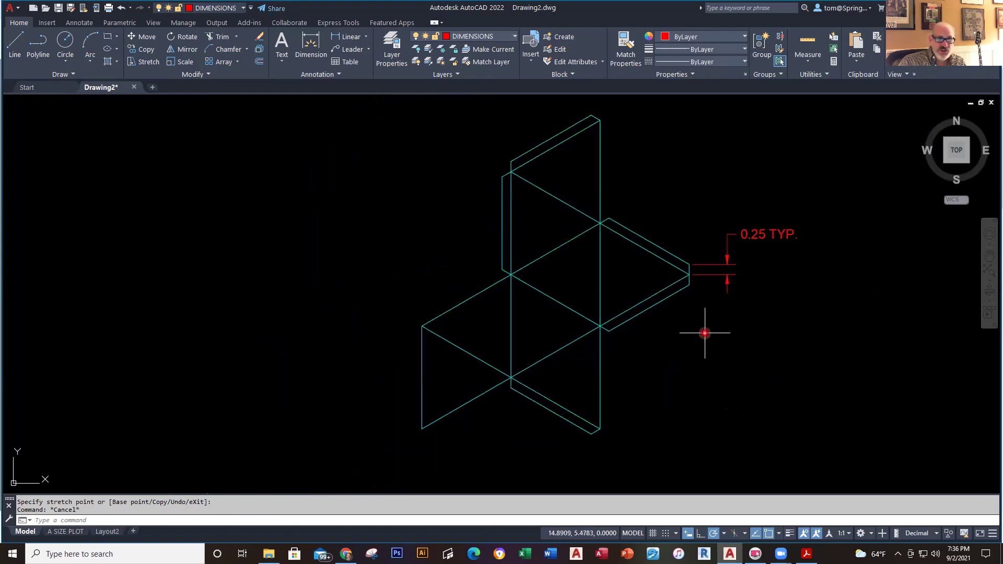
- Add a vertical linear dimension along the outer edge of the lower-left triangle, placing the dimension line outside the pattern
click(347, 36)
click(421, 427)
click(422, 326)
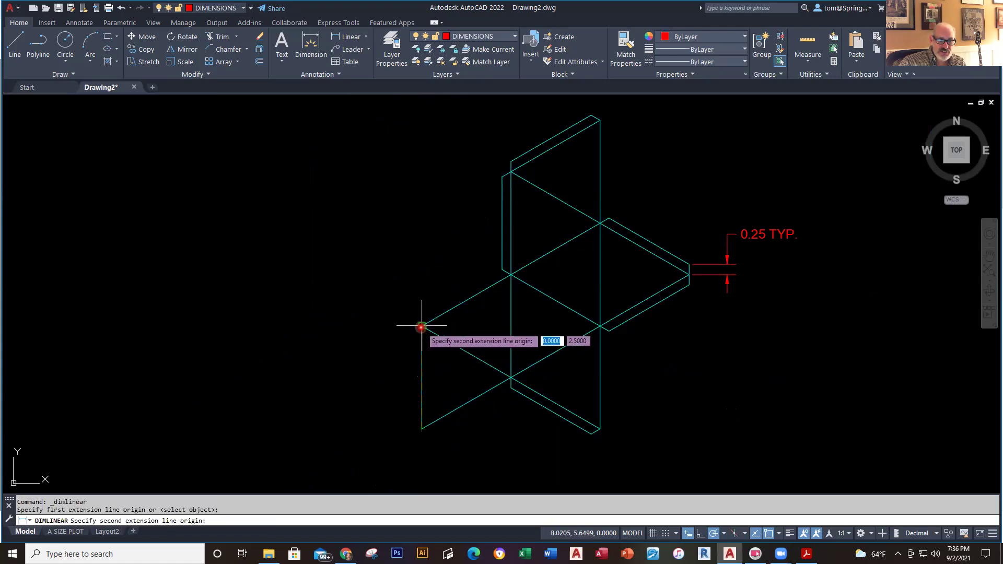
click(376, 340)
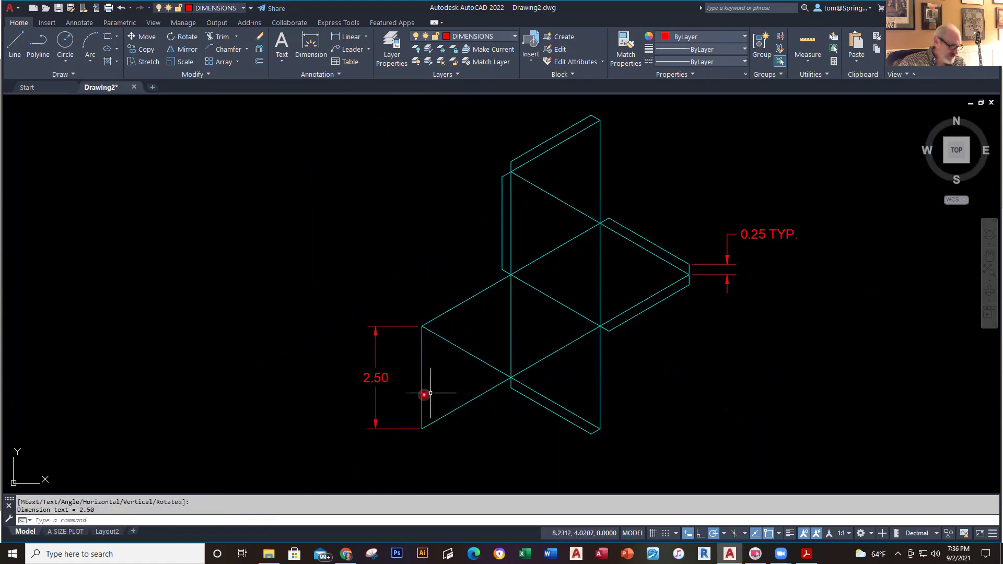
- Append "TYP." after the value in the lower-left triangle's vertical dimension text
click(388, 376)
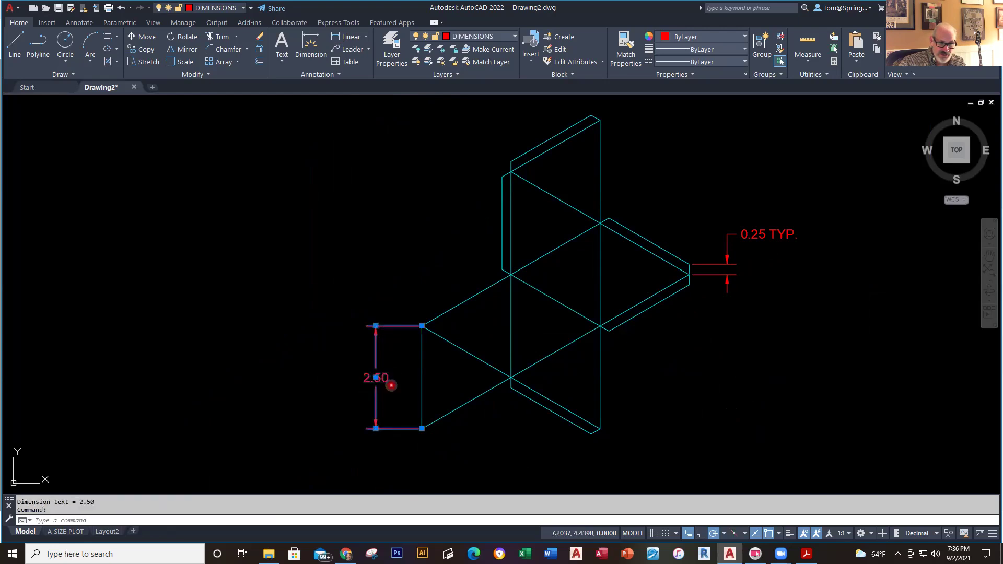
double_click(386, 380)
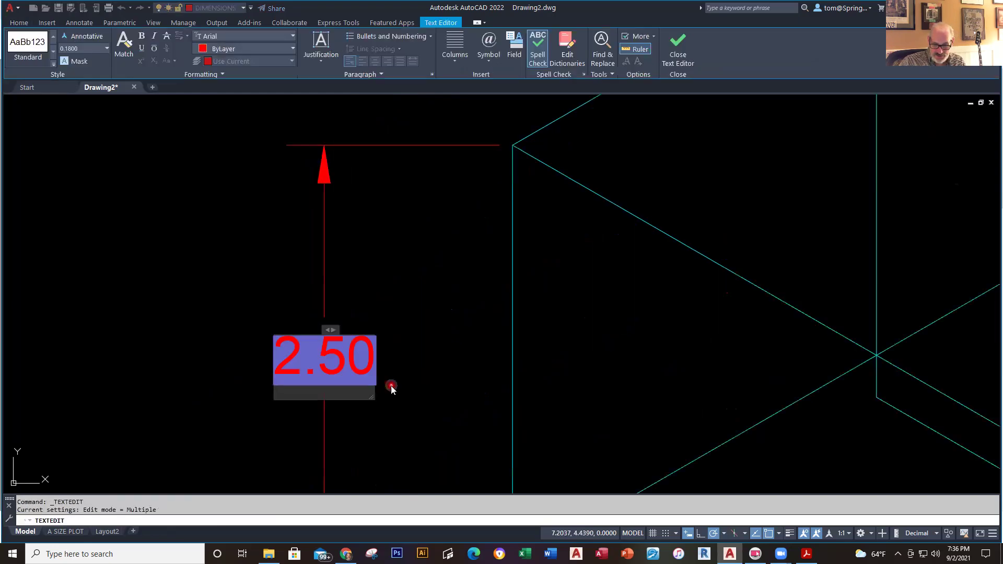
text(TYP.)
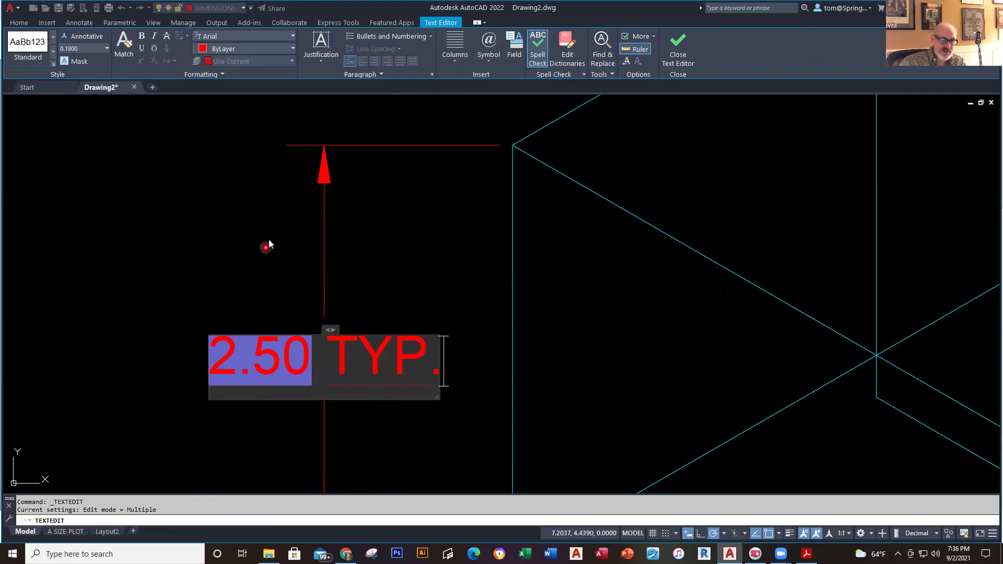
click(268, 242)
key(Escape)
scroll(475, 293, down, 4)
mouse_move(469, 292)
middle_down()
mouse_move(372, 351)
mouse_move(364, 369)
middle_up()
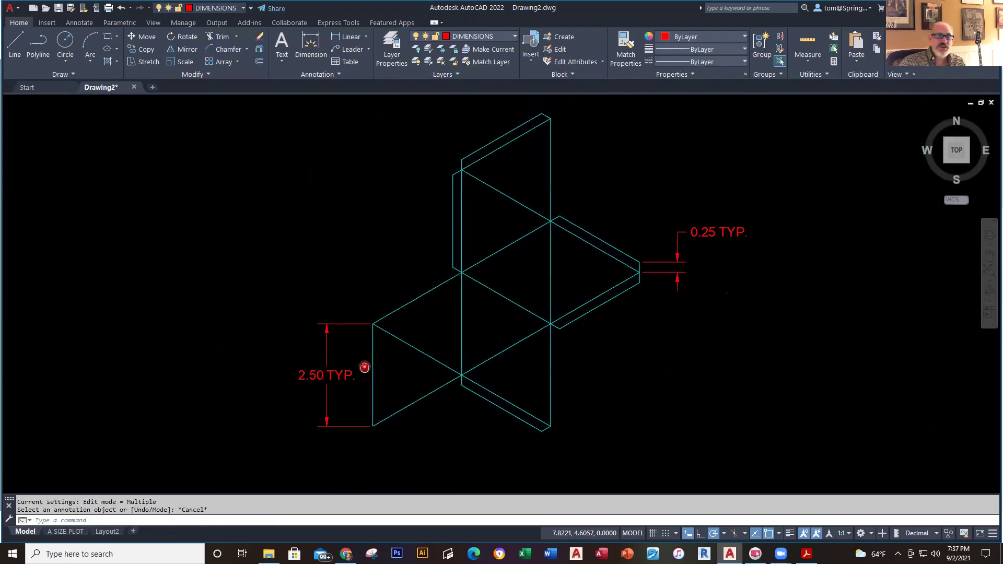
- Add an angular dimension between the lower-left triangle's vertical edge and the sloping edge above it, placing the arc above their shared corner
click(366, 37)
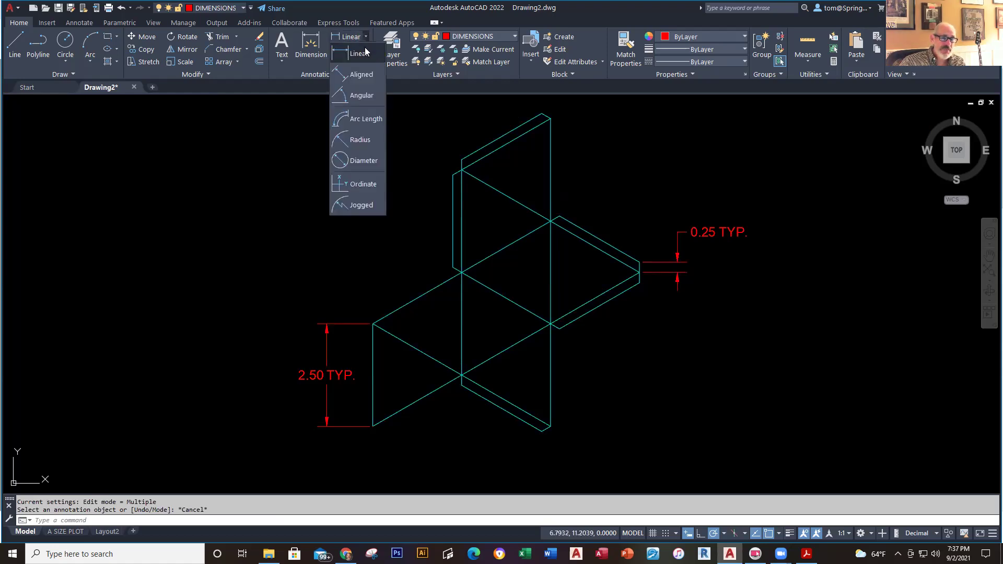
click(357, 95)
click(372, 343)
click(399, 308)
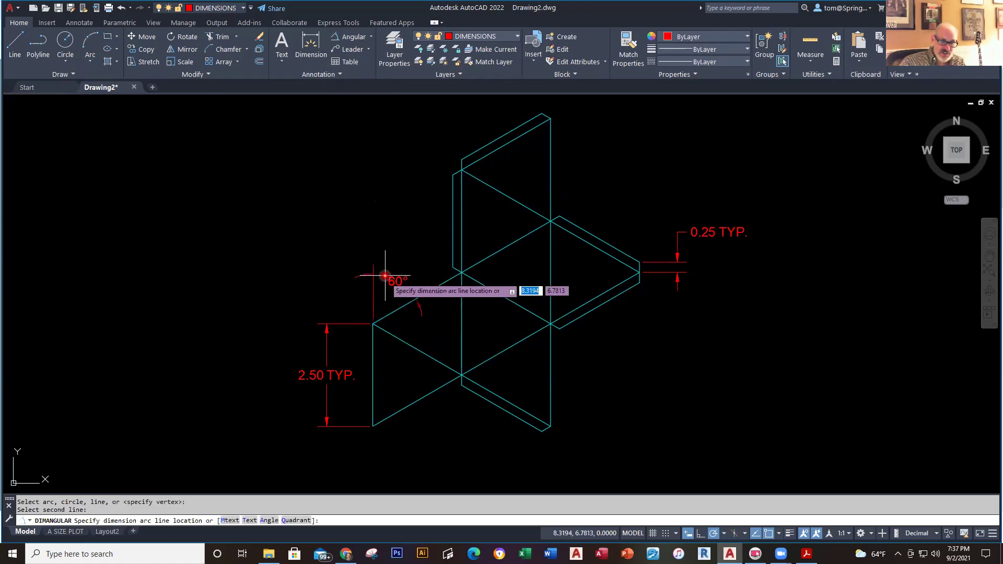
click(404, 254)
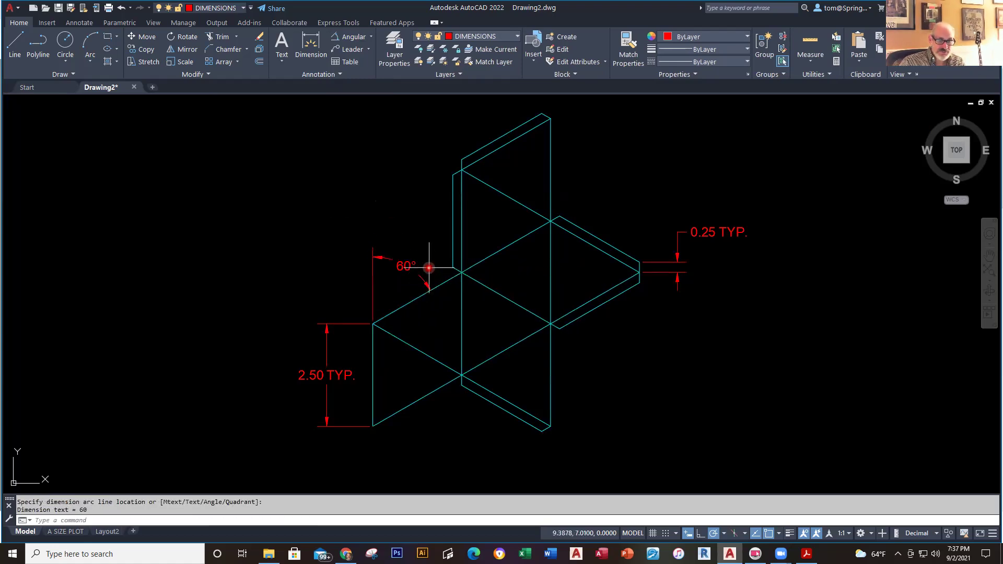
- Append "TYP." after the value in the angular dimension's text
scroll(426, 265, up, 2)
click(394, 264)
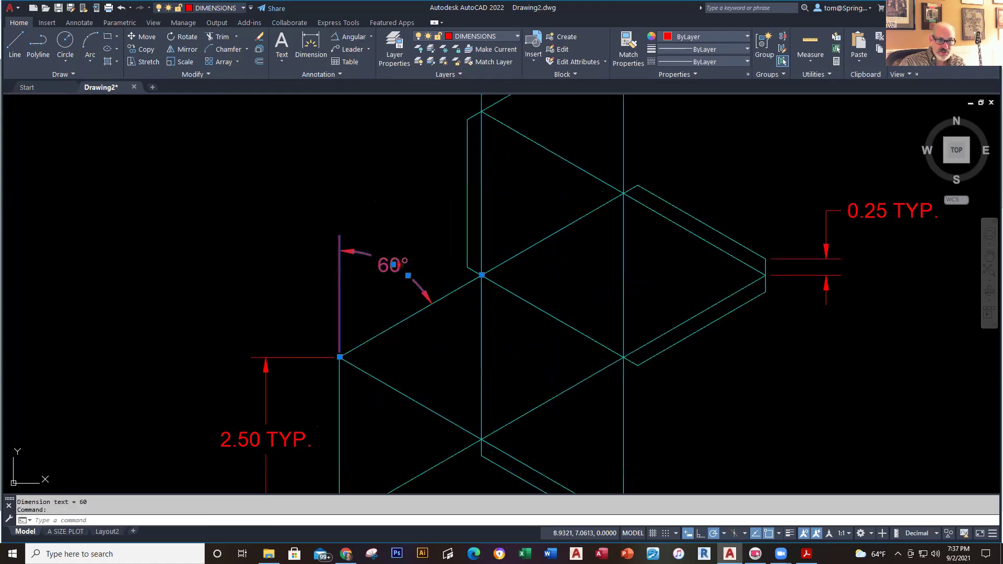
double_click(396, 265)
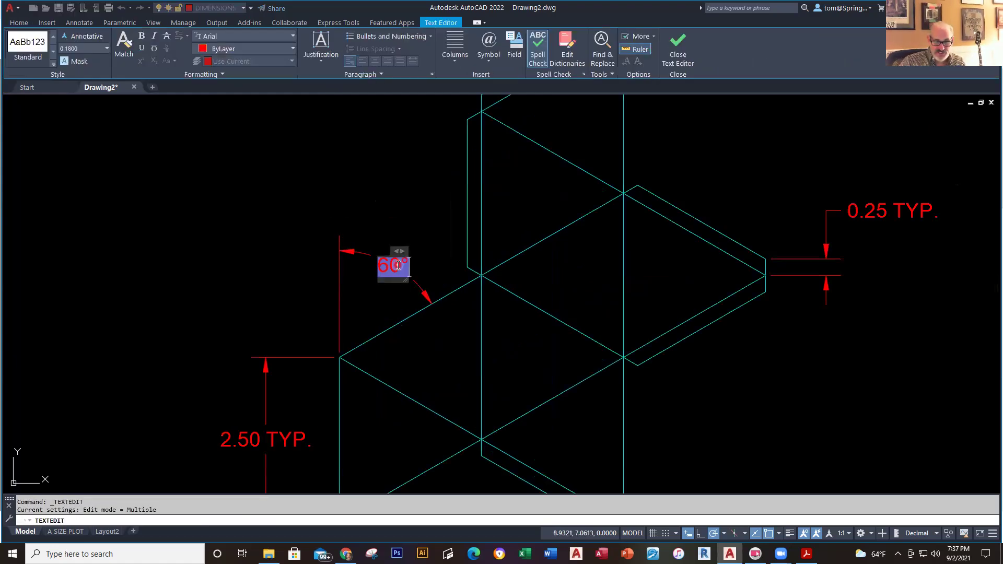
text(TYP.)
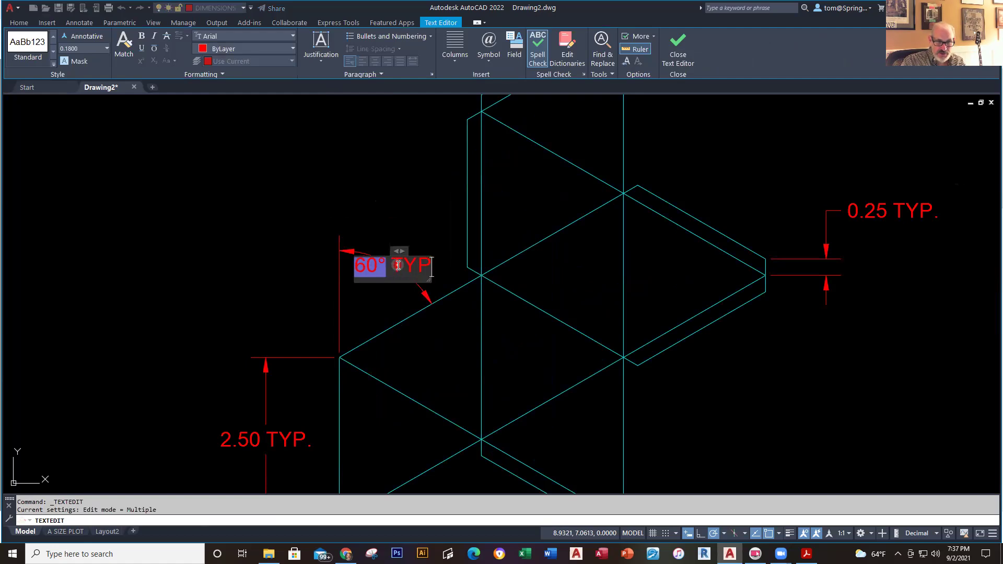
click(369, 203)
key(Escape)
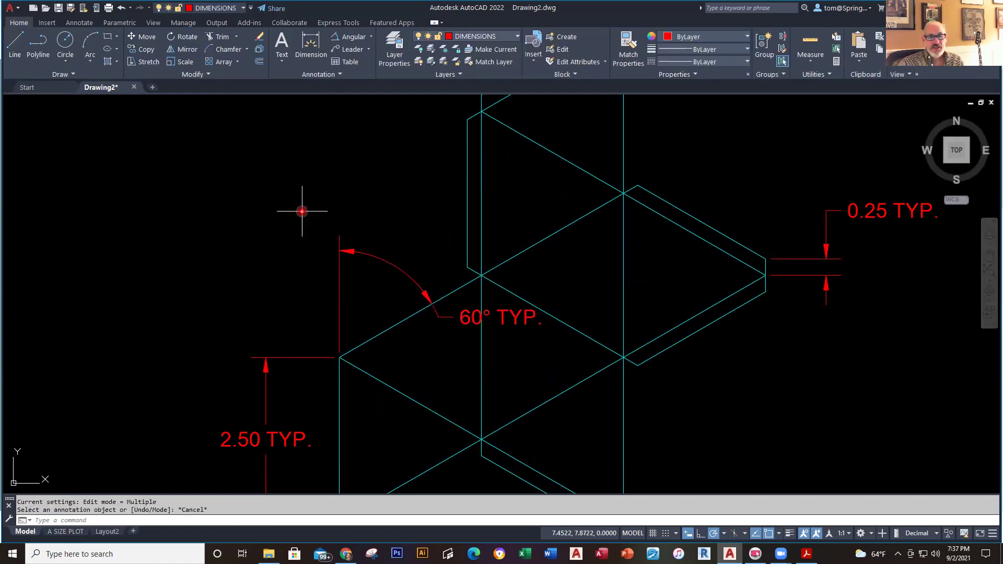
- Move the angular dimension's text inside the pattern, just below the sloping edge it measures
scroll(440, 234, down, 3)
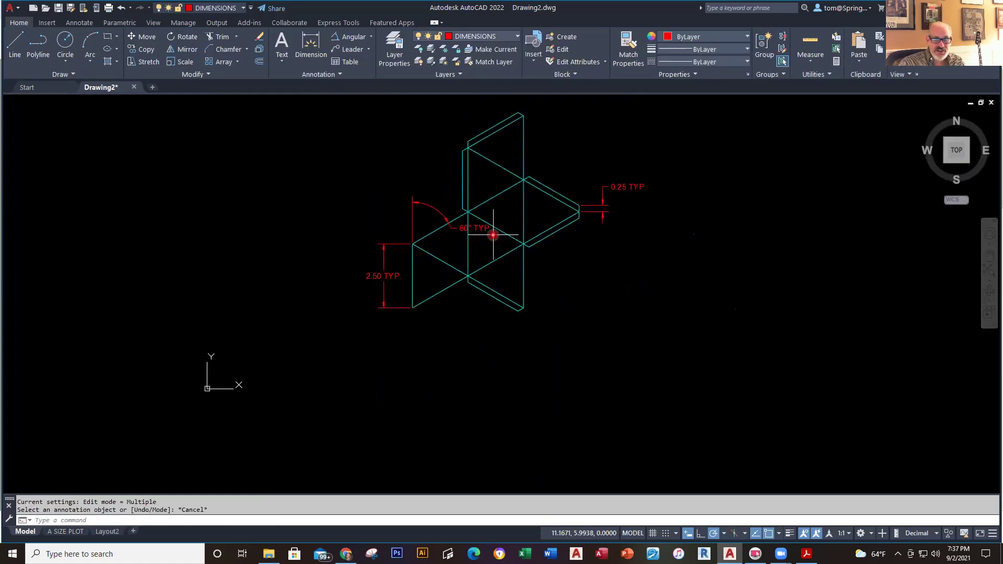
scroll(468, 227, up, 5)
click(472, 222)
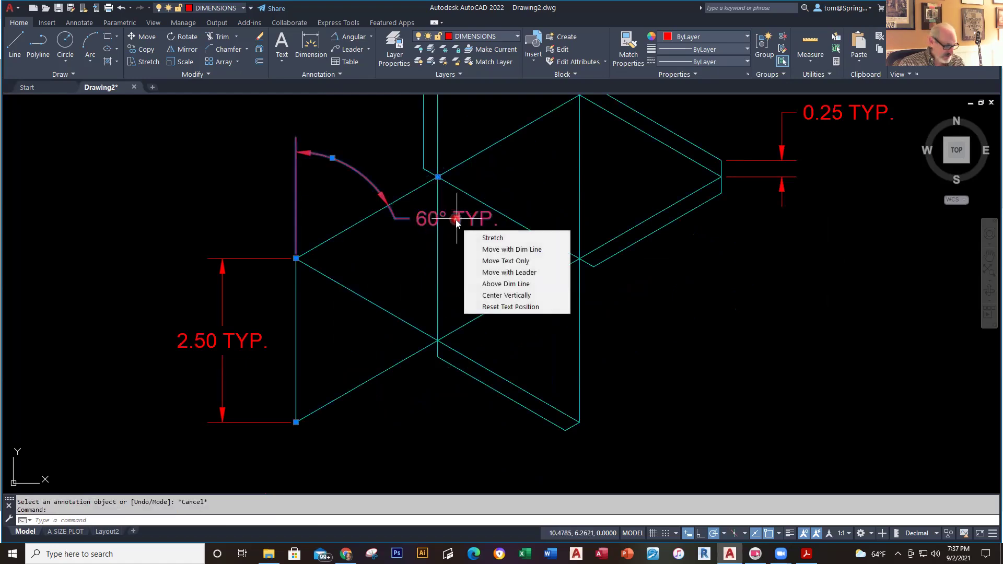
click(456, 219)
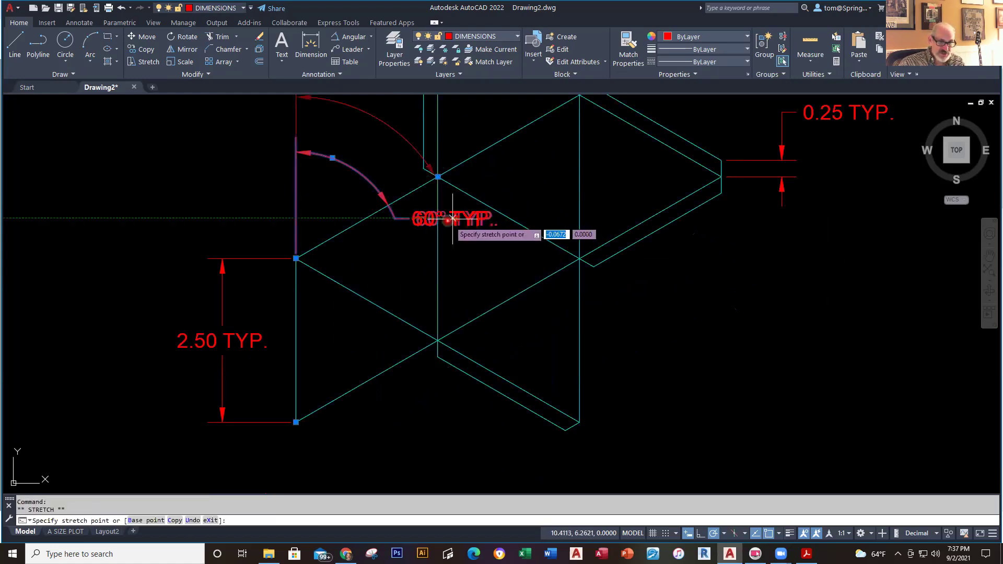
click(383, 245)
key(Escape)
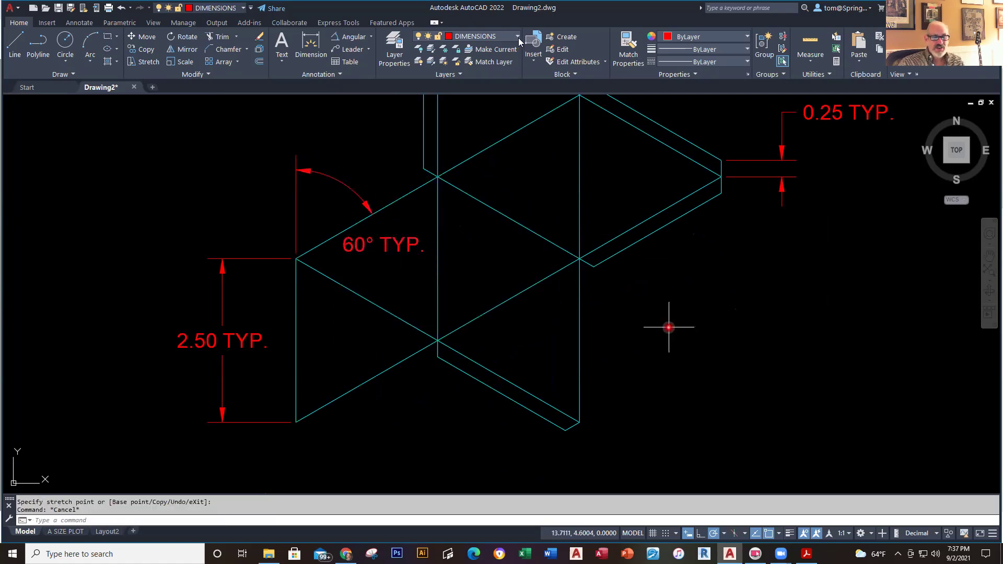
- Make the TEXT layer current and add the multiline text "DRAWING E" below the pattern
scroll(679, 327, down, 4)
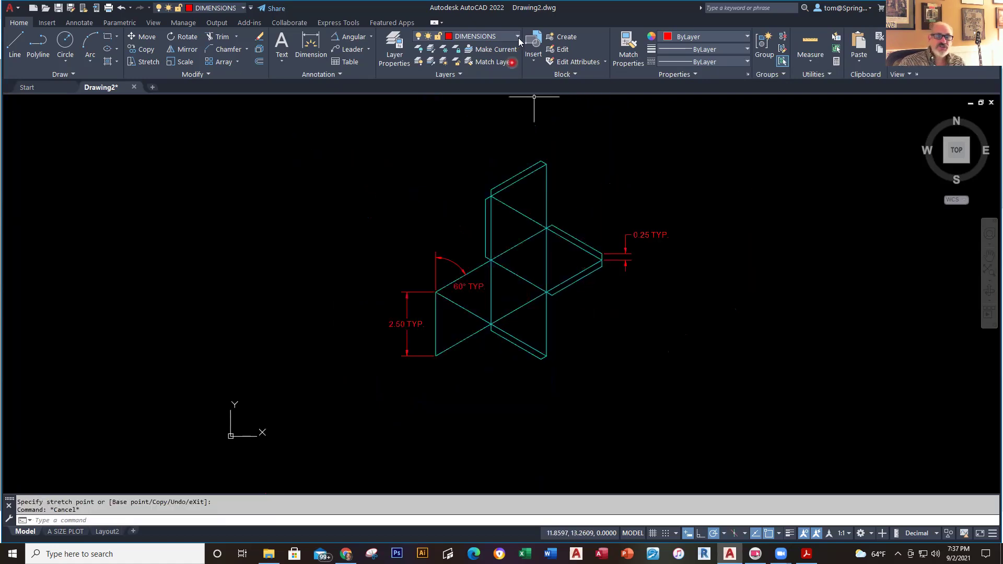
click(517, 36)
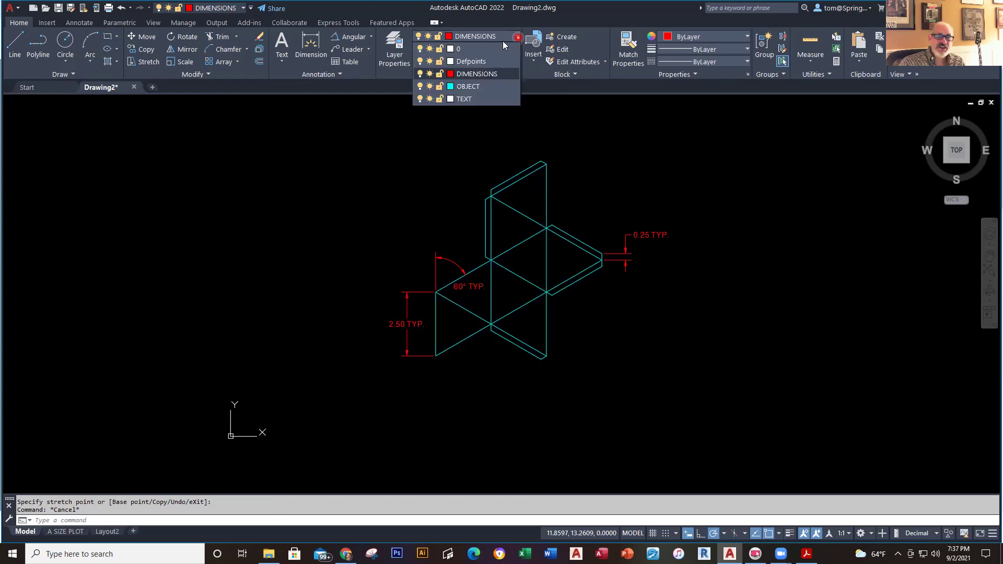
click(469, 98)
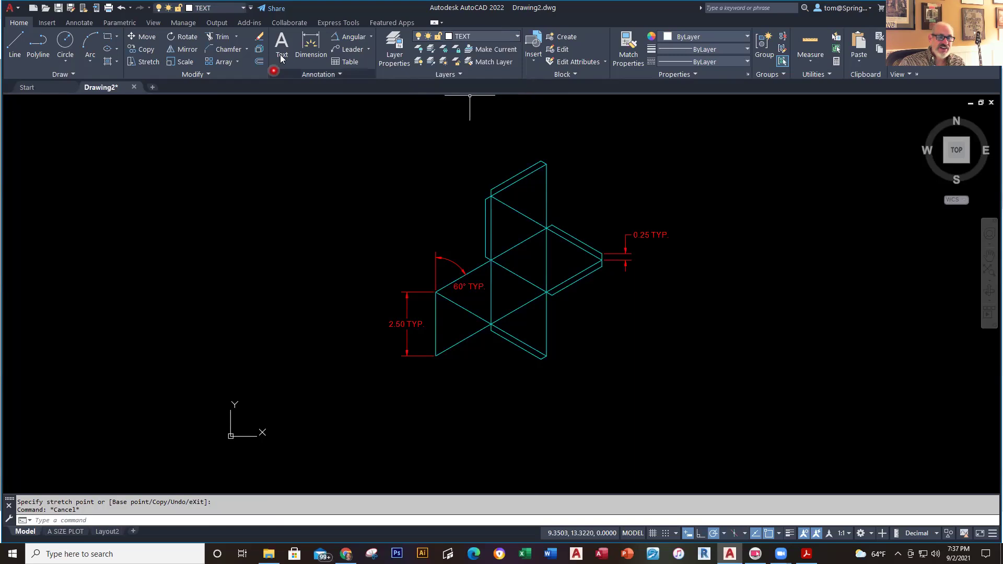
click(280, 62)
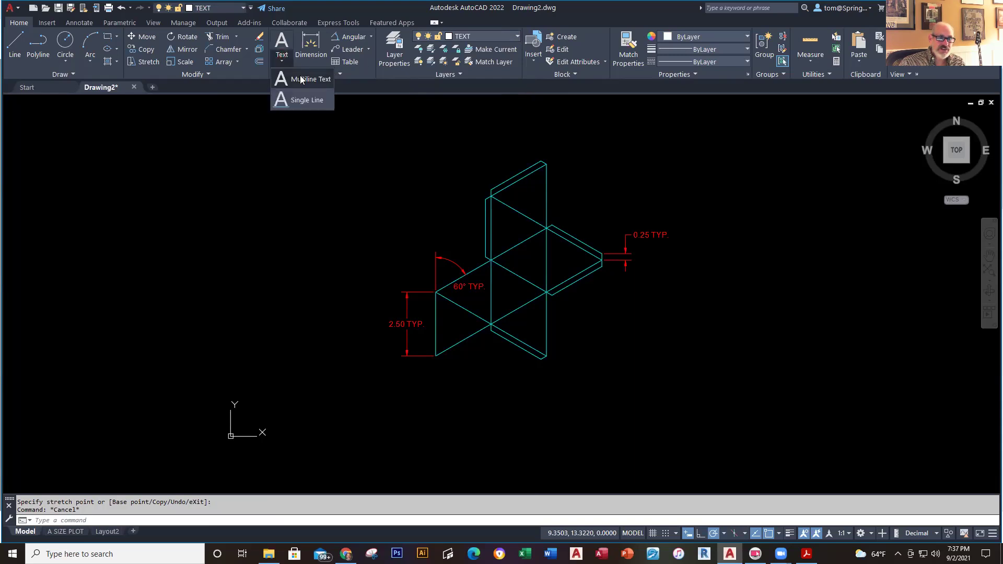
click(300, 79)
click(460, 382)
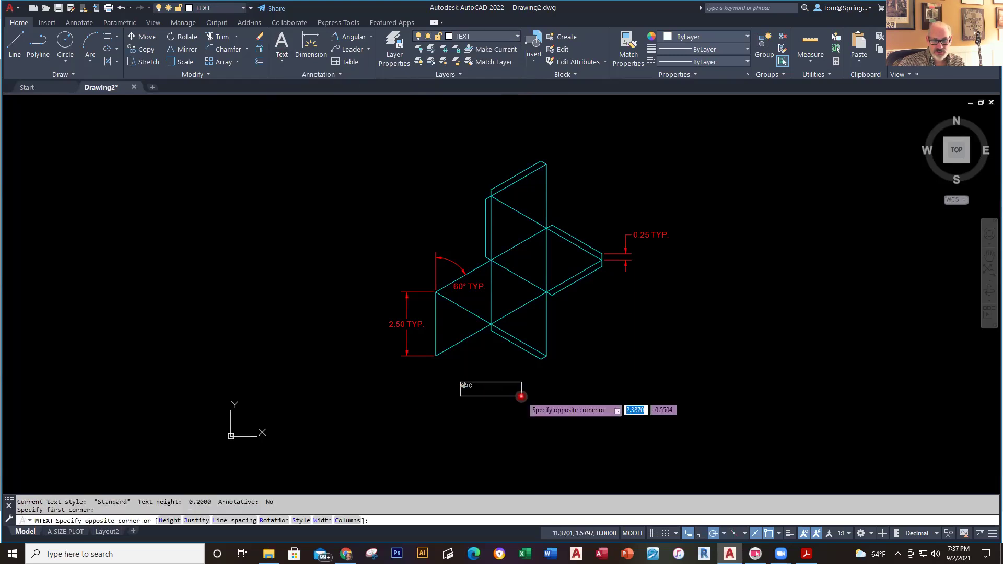
click(559, 408)
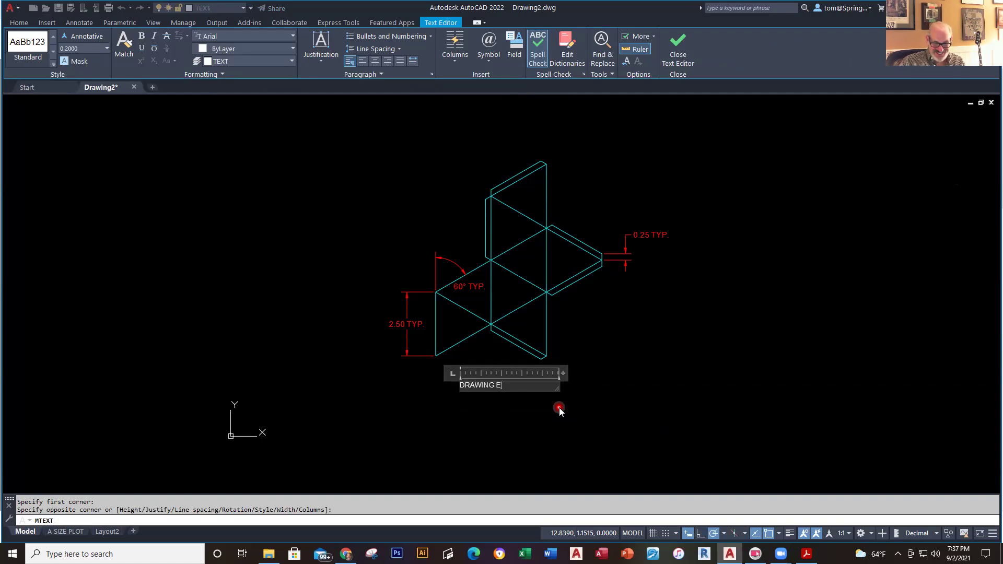
click(559, 410)
scroll(544, 384, up, 4)
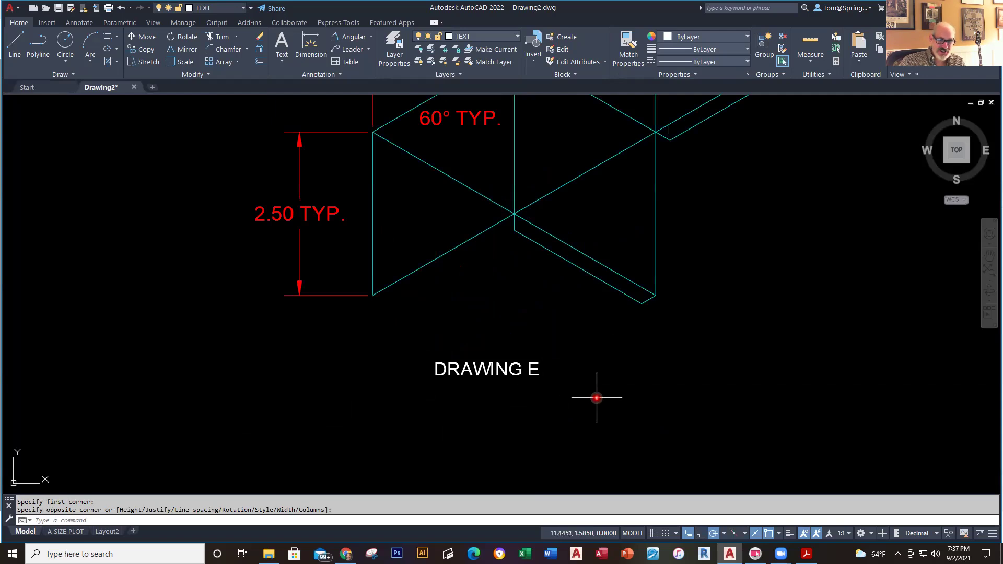
- Nudge the "DRAWING E" label to the right so it sits centred beneath the pattern
click(478, 368)
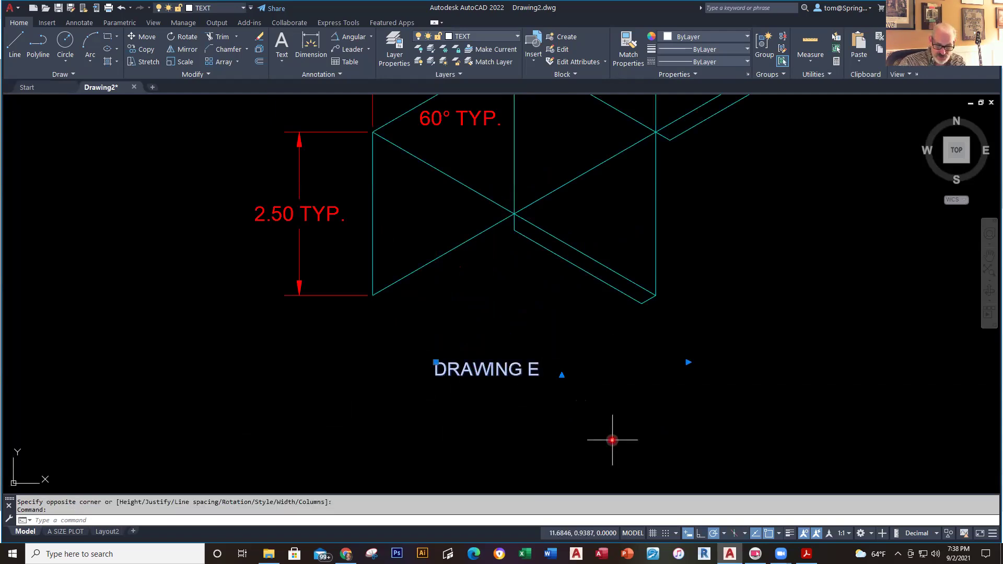
key(ctrl+Right)
key(ctrl+Right)
key(ctrl+Right)
key(ctrl+Right)
key(ctrl+Right)
key(ctrl+Right)
key(ctrl+Right)
key(ctrl+Right)
key(ctrl+Right)
key(ctrl+Right)
key(ctrl+Right)
key(ctrl+Right)
key(ctrl+Right)
key(ctrl+Right)
key(ctrl+Right)
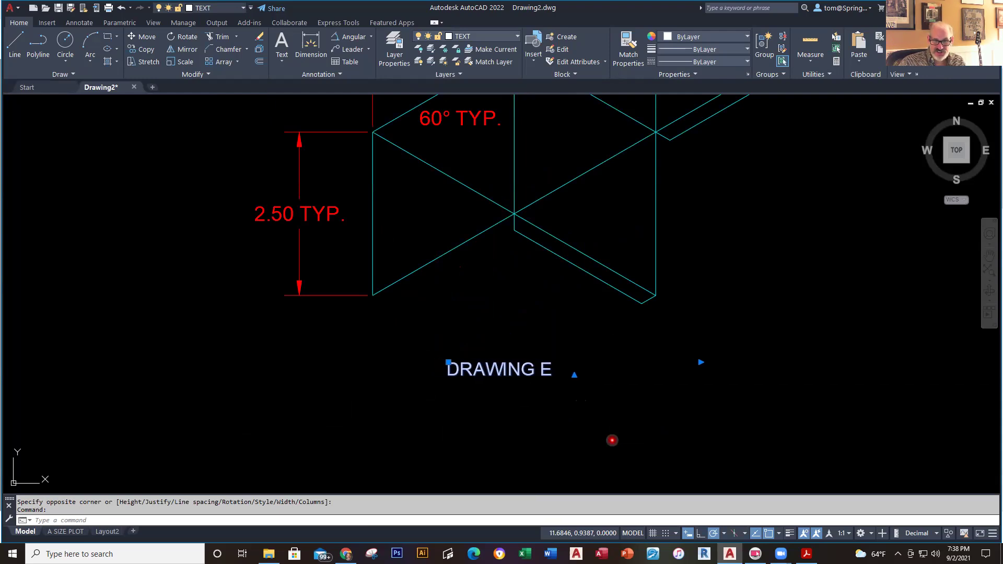
key(ctrl+Right)
key(ctrl+Right)
key(ctrl+Right)
key(ctrl+Right)
key(ctrl+Right)
key(ctrl+Right)
key(ctrl+Right)
key(ctrl+Right)
key(ctrl+Right)
key(ctrl+Right)
key(ctrl+Right)
key(ctrl+Right)
key(ctrl+Right)
key(ctrl+Right)
key(ctrl+Right)
key(ctrl+Right)
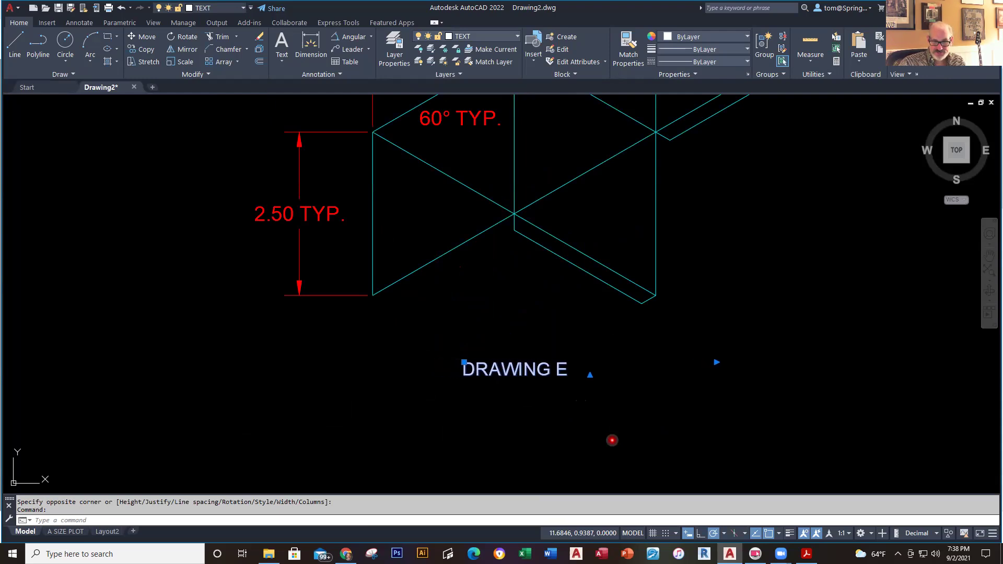
key(ctrl+Right)
key(Escape)
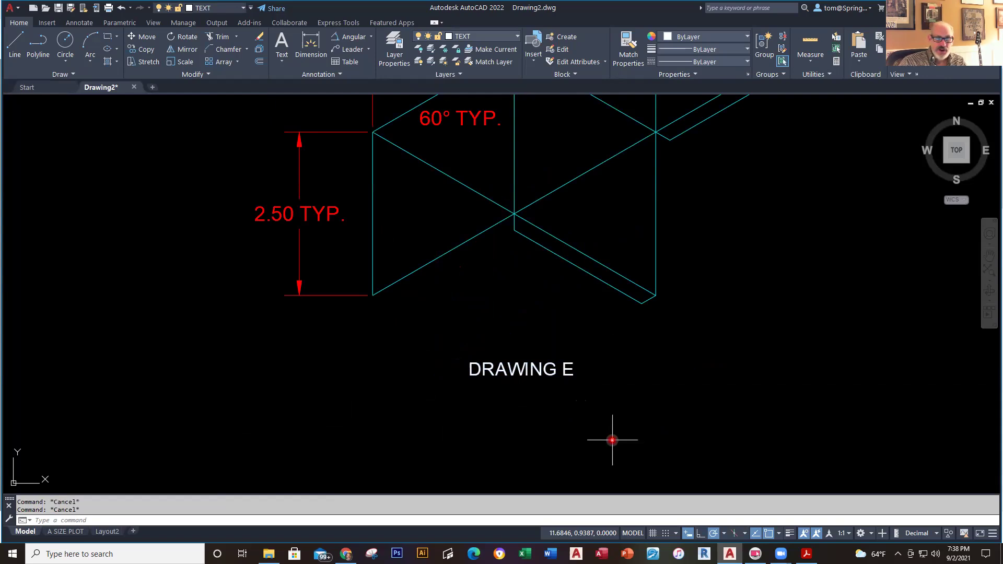
scroll(613, 440, down, 4)
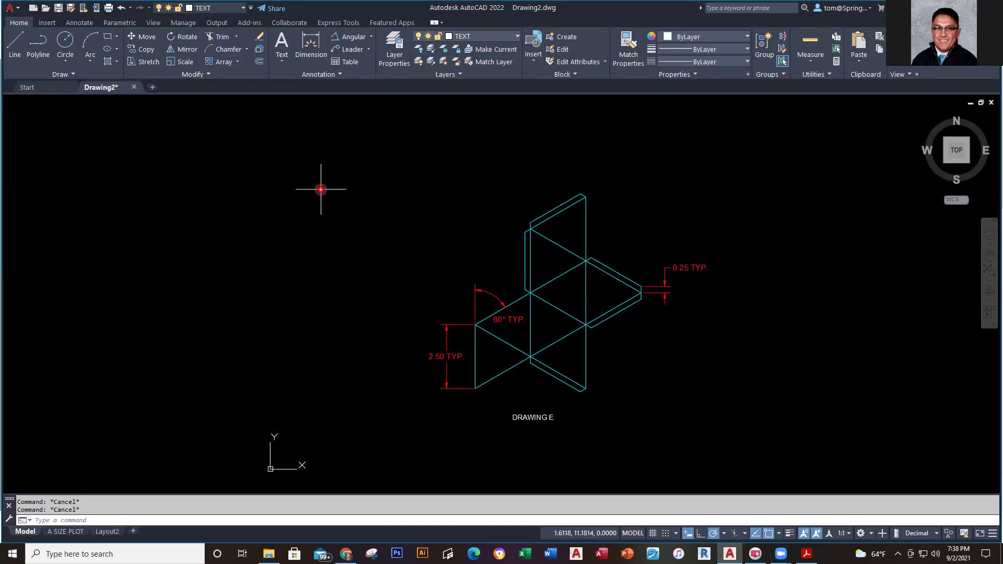
- Move the 60° angular dimension's text outside the pattern, to the left of its vertical extension line
scroll(559, 333, up, 2)
scroll(559, 334, up, 2)
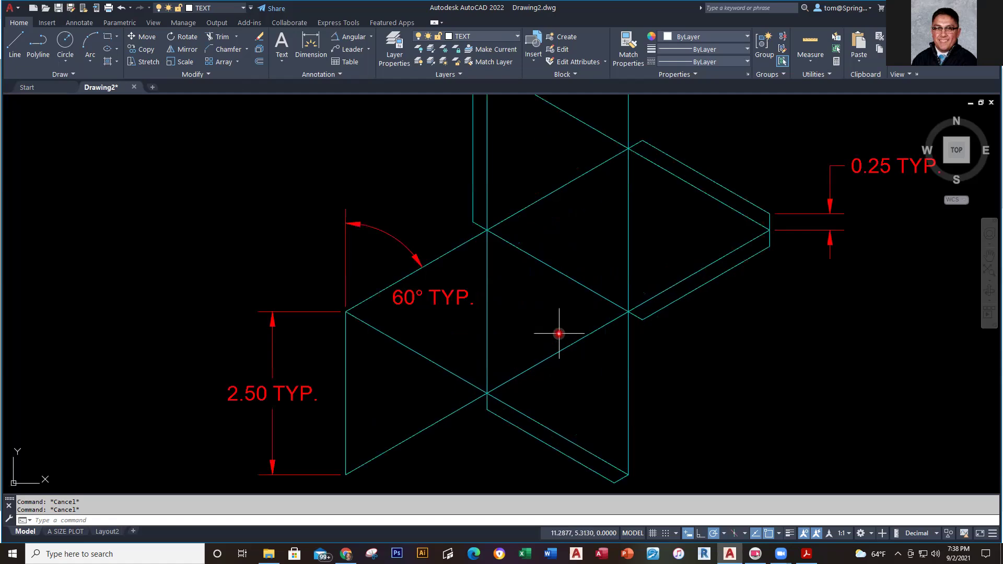
click(436, 291)
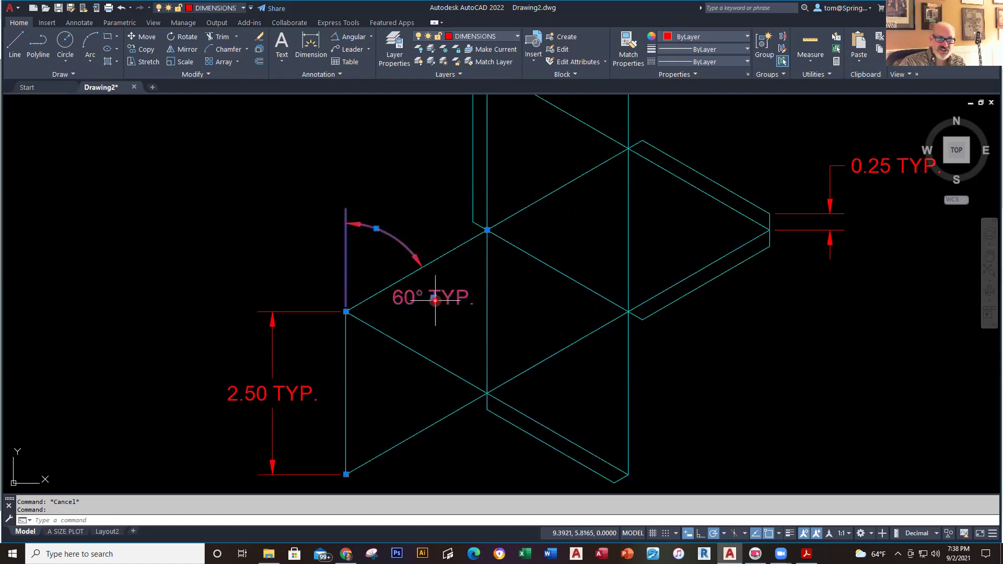
click(433, 297)
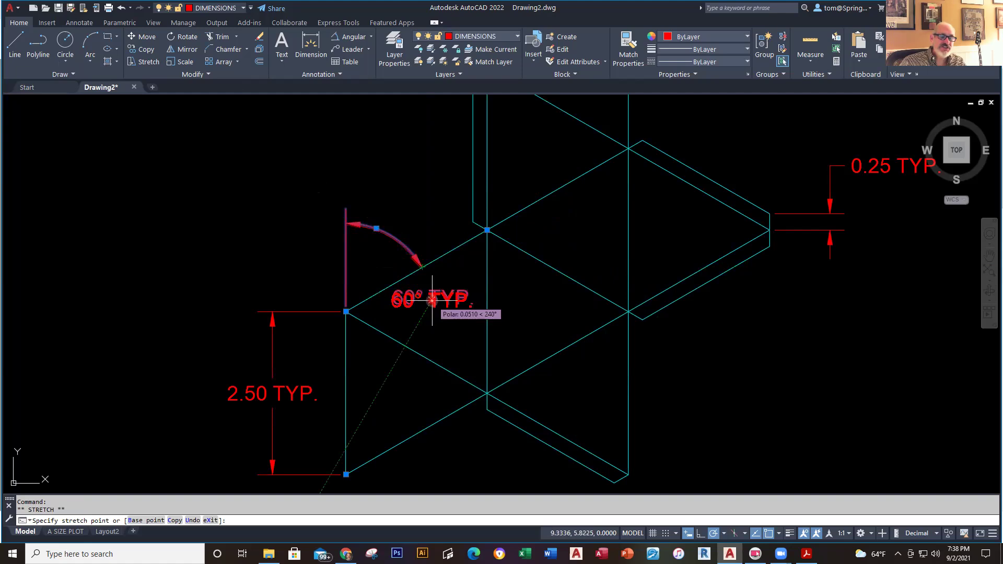
key(Escape)
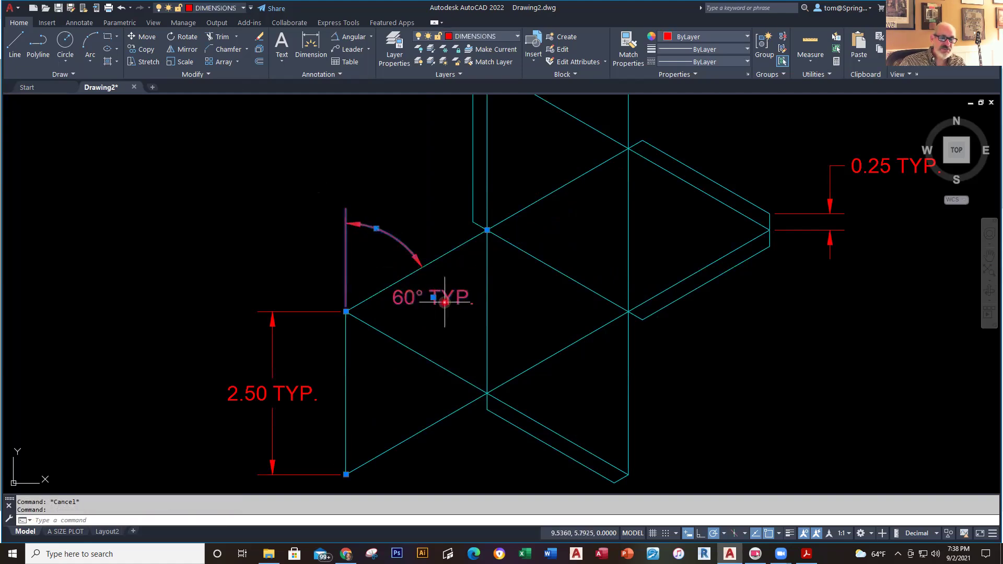
right_click(435, 301)
key(Escape)
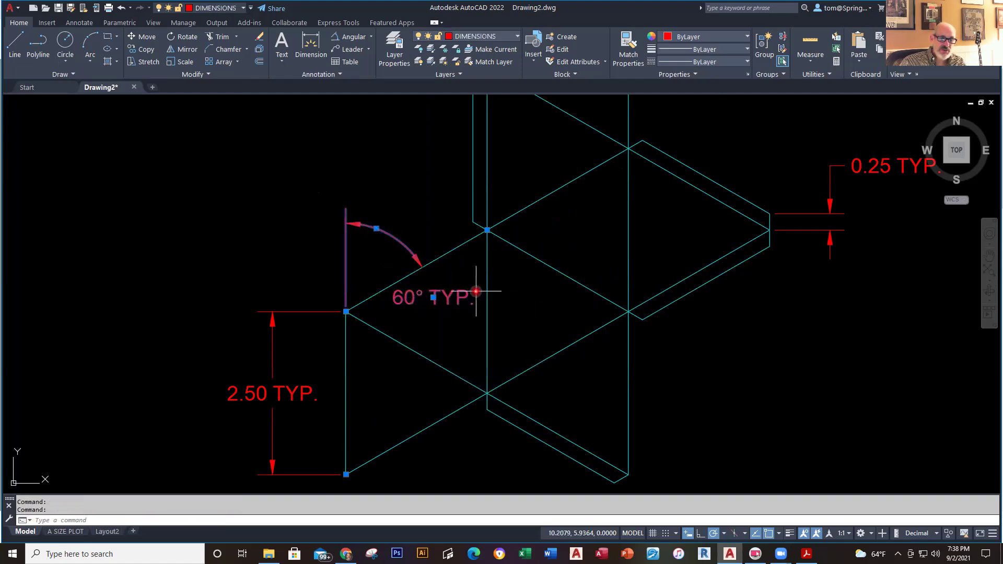
mouse_move(433, 298)
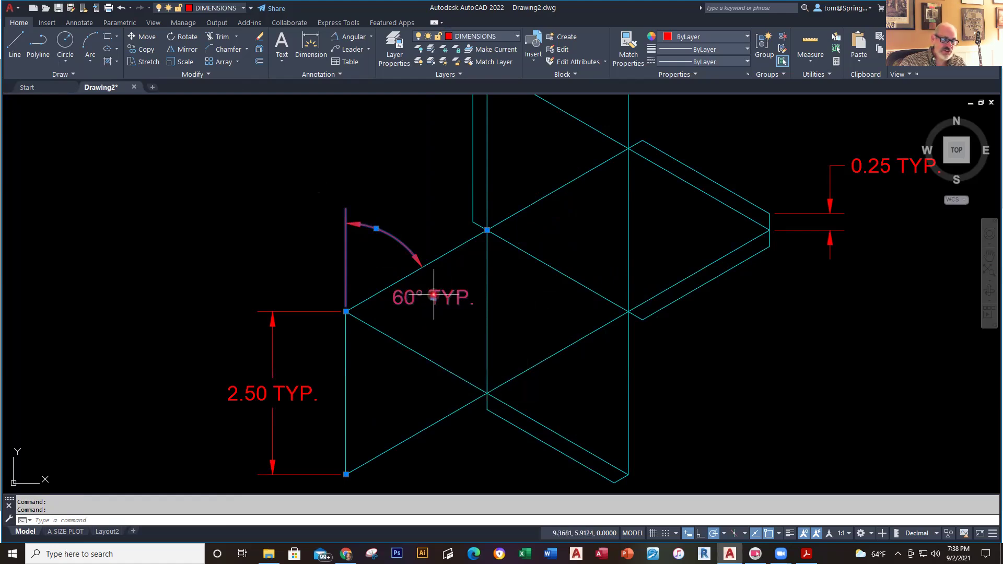
click(433, 298)
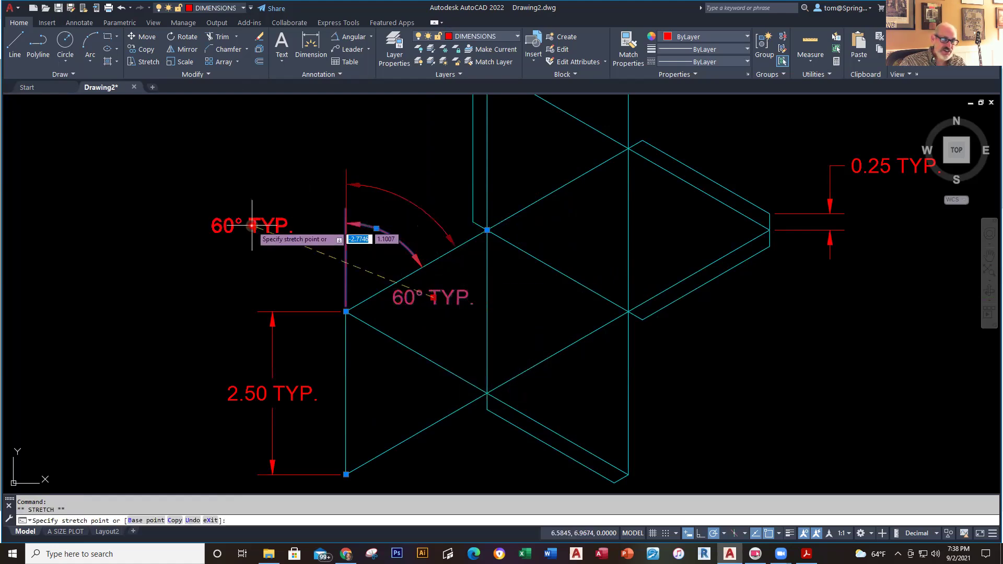
click(252, 233)
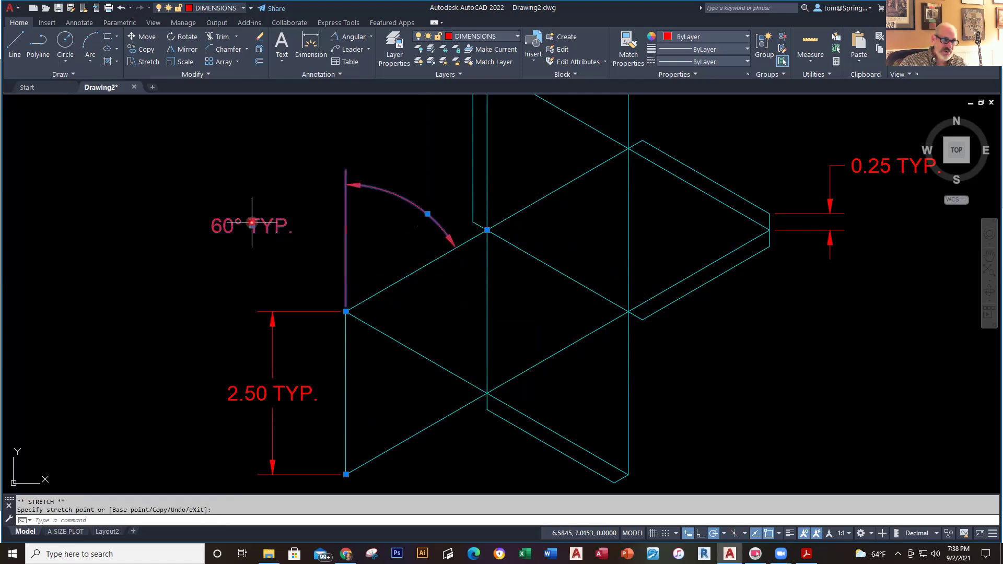
- Move the angular dimension's text back inside the pattern, below the sloping edge it measures
mouse_move(253, 227)
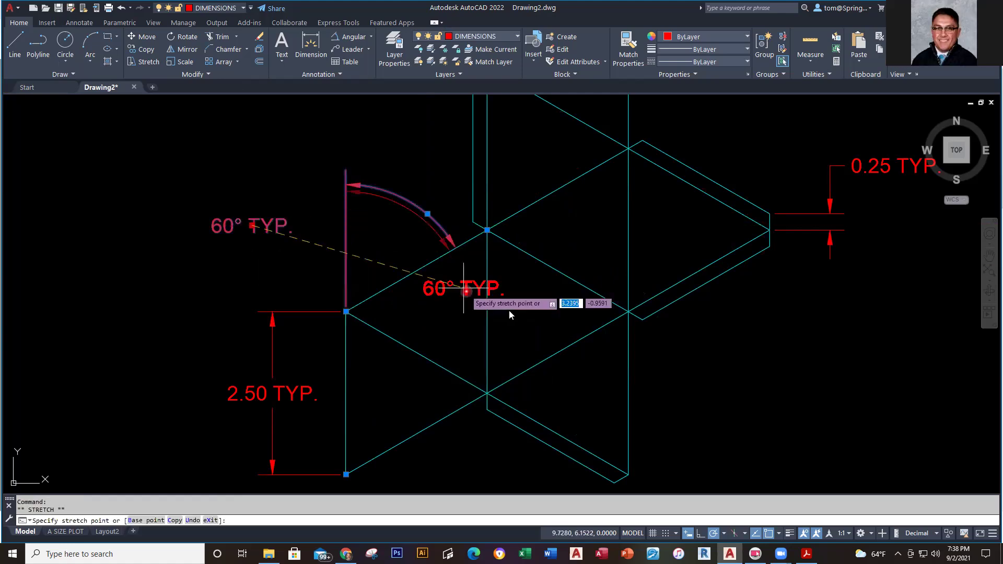
click(442, 305)
key(Escape)
scroll(507, 304, down, 3)
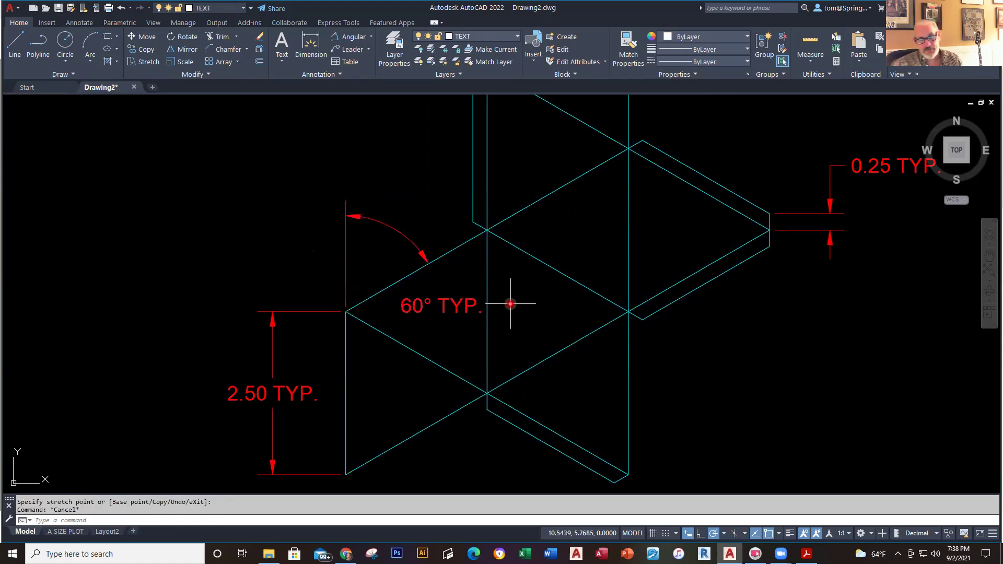
middle_drag(519, 369, 467, 334)
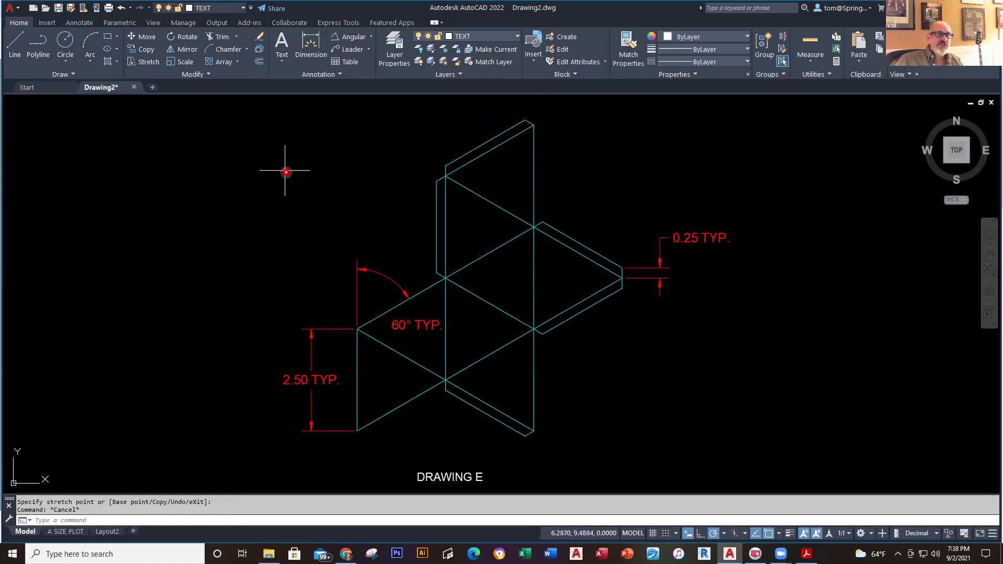
- Save the drawing to the Desktop as "DRAWING E - TMB", with the existing files sorted by date modified
click(73, 8)
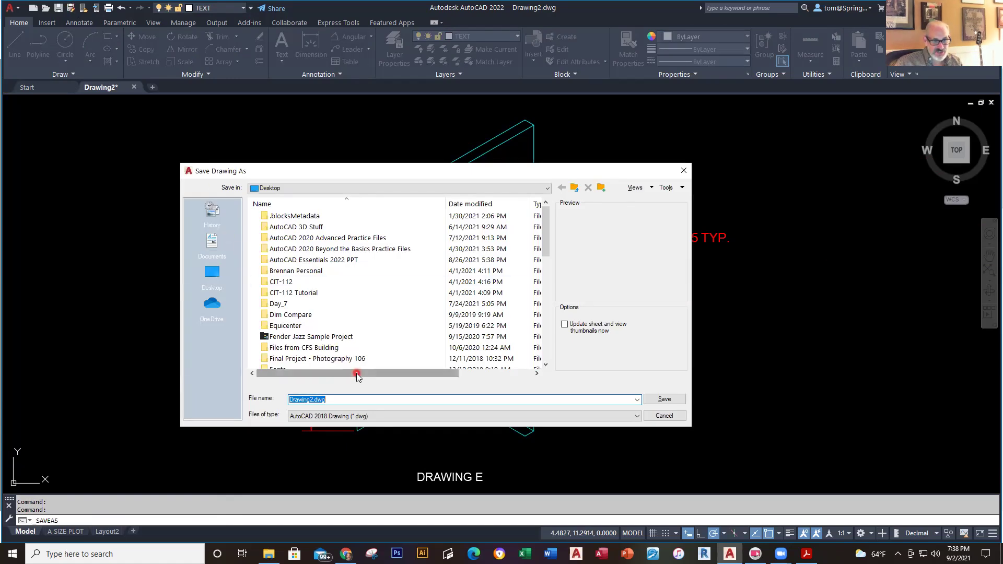
click(473, 216)
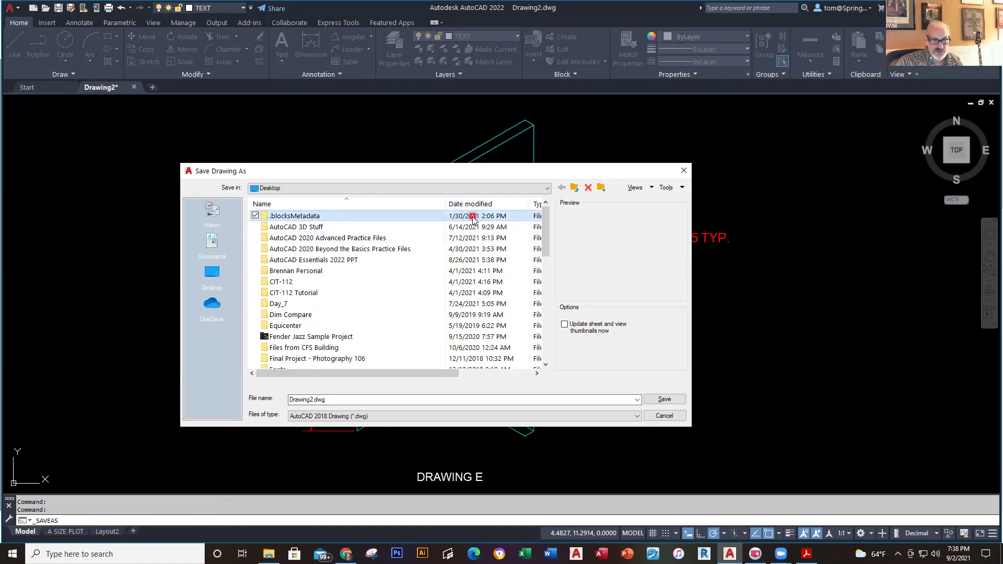
click(473, 207)
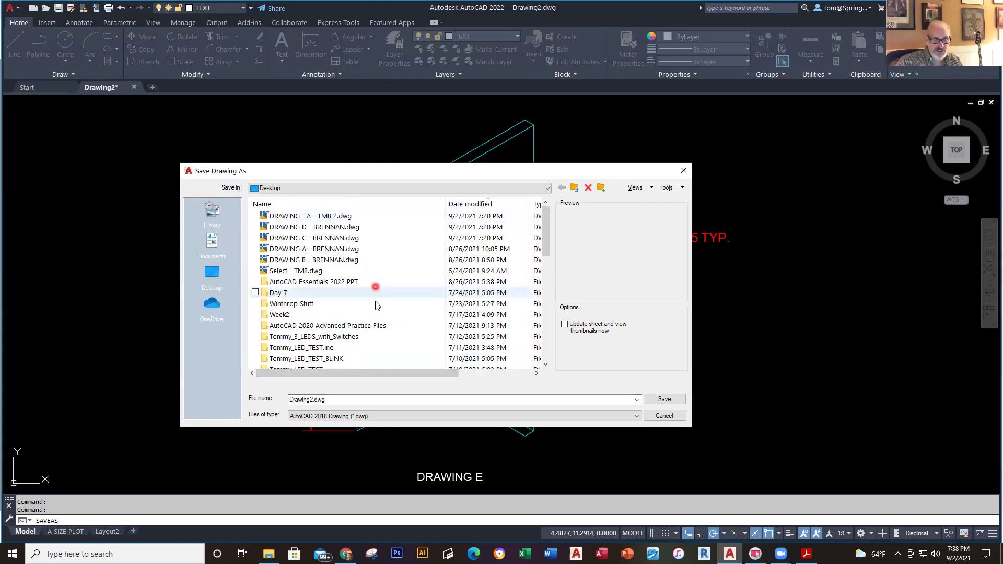
click(375, 400)
text(DRAWING)
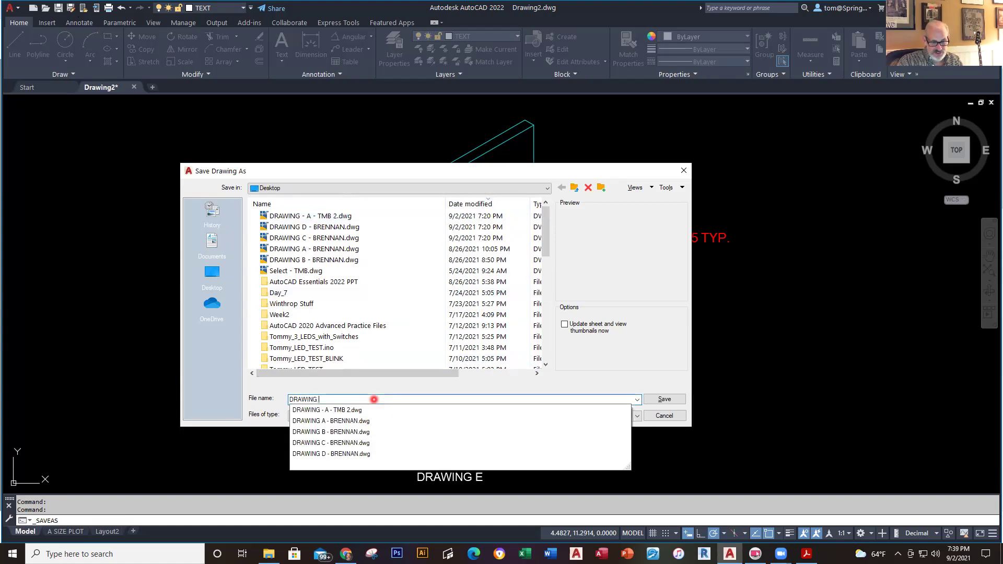
text( E - TMB)
key(Return)
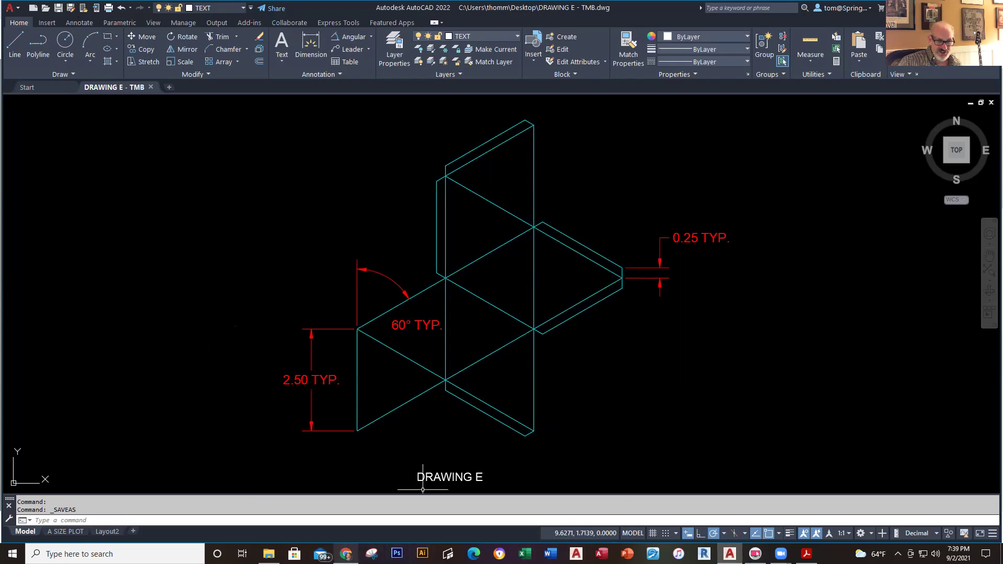
- Switch to the practice files PDF in Acrobat and view the DRAWING F page
click(346, 554)
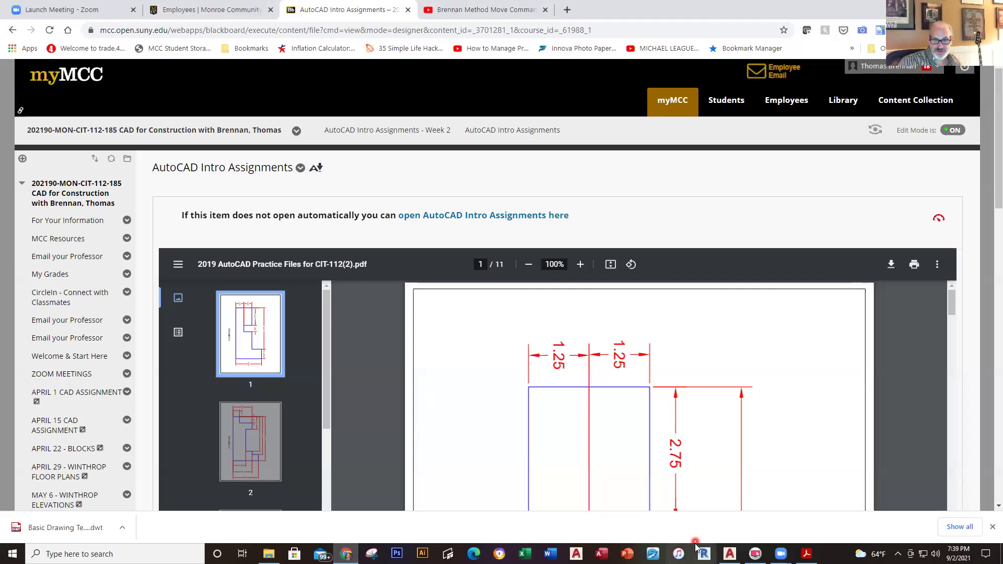
click(346, 554)
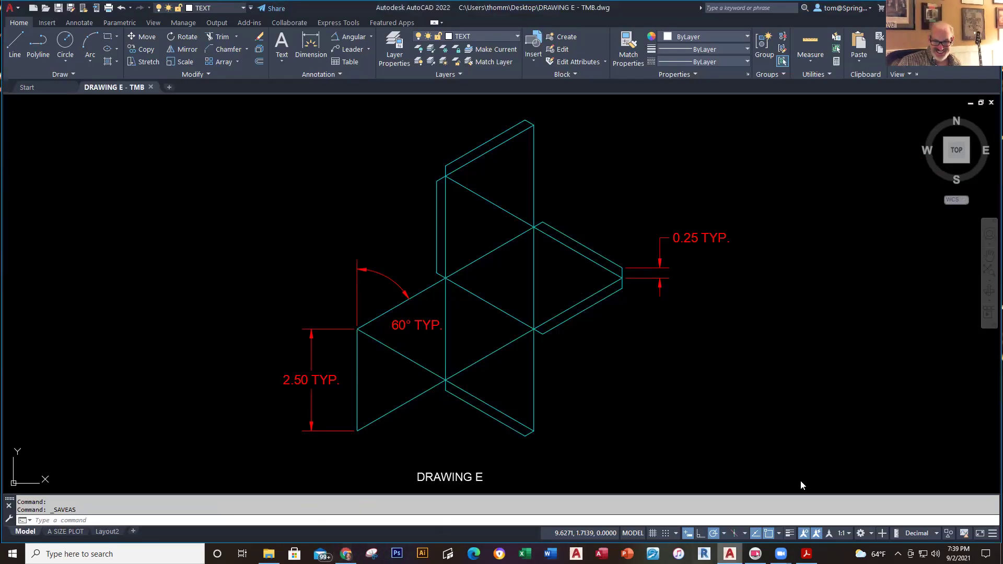
mouse_move(807, 554)
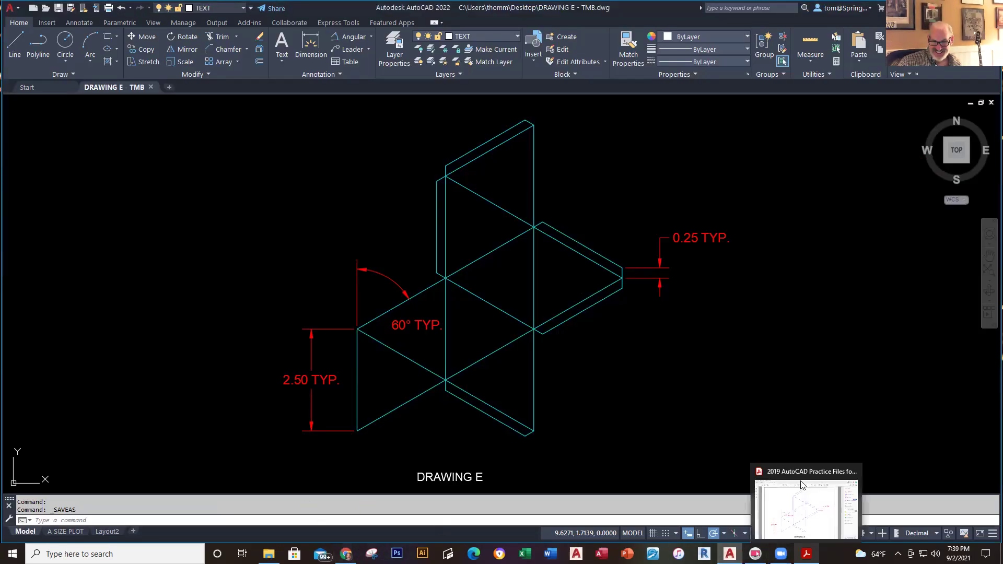
click(802, 491)
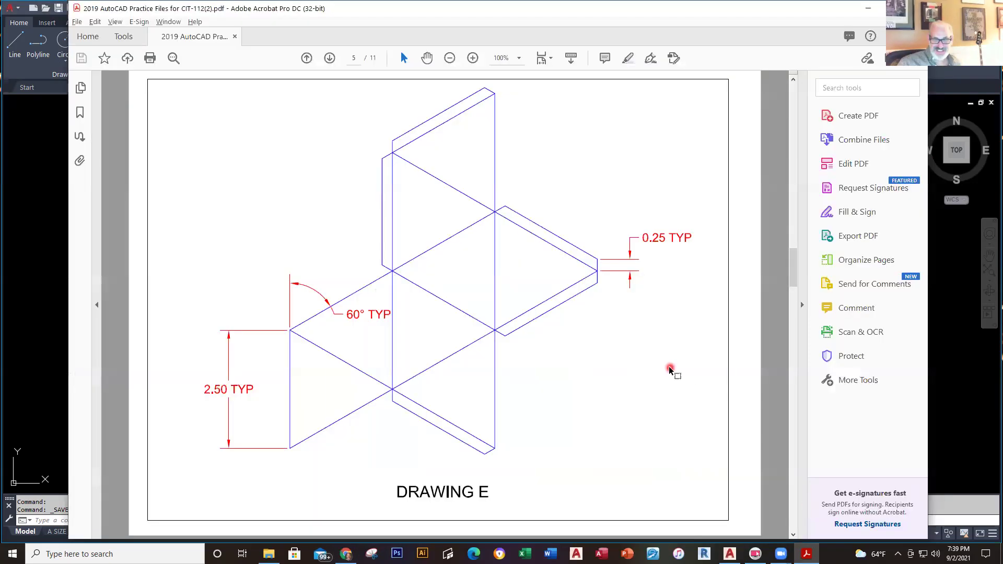
scroll(653, 371, down, 10)
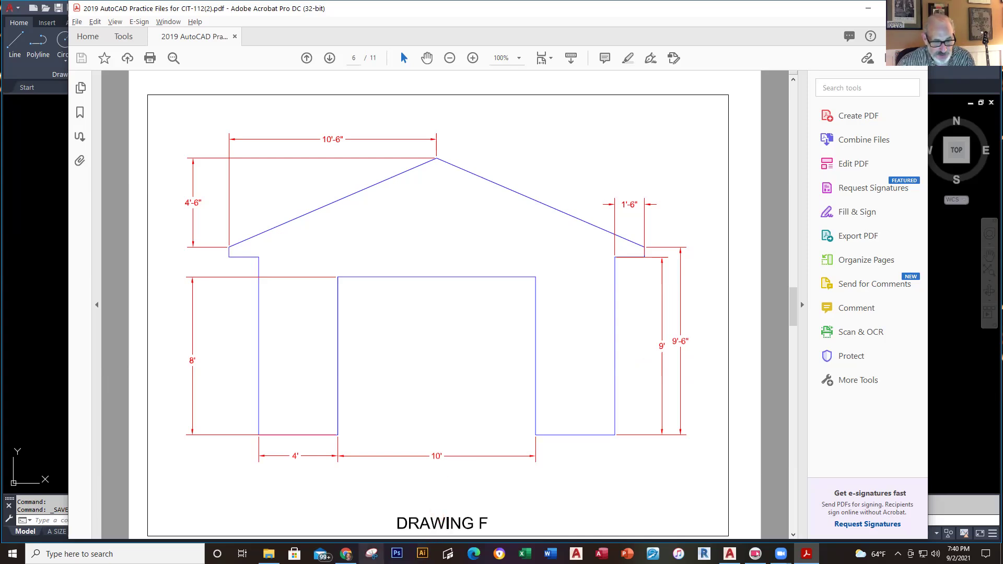
- Switch to the course site in Chrome and open the "AutoCAD Intro Assignments - Week 2" content page
mouse_move(345, 554)
click(341, 527)
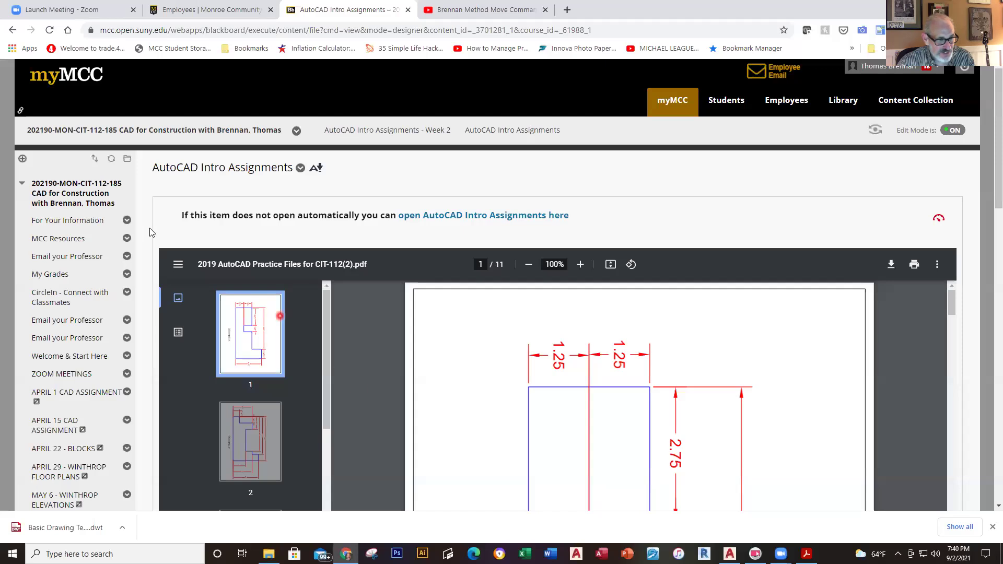
scroll(58, 335, down, 8)
scroll(65, 337, down, 1)
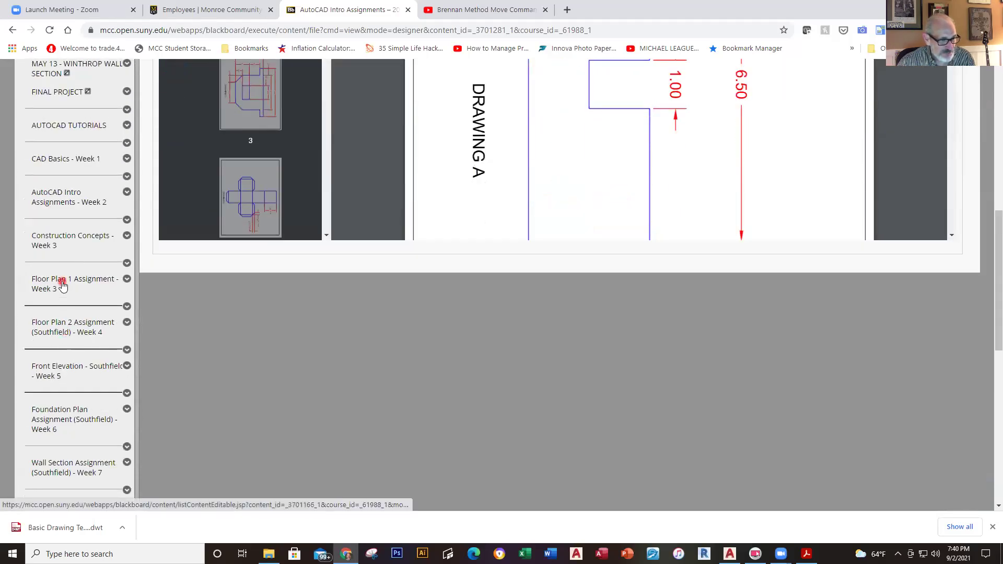
scroll(62, 284, up, 2)
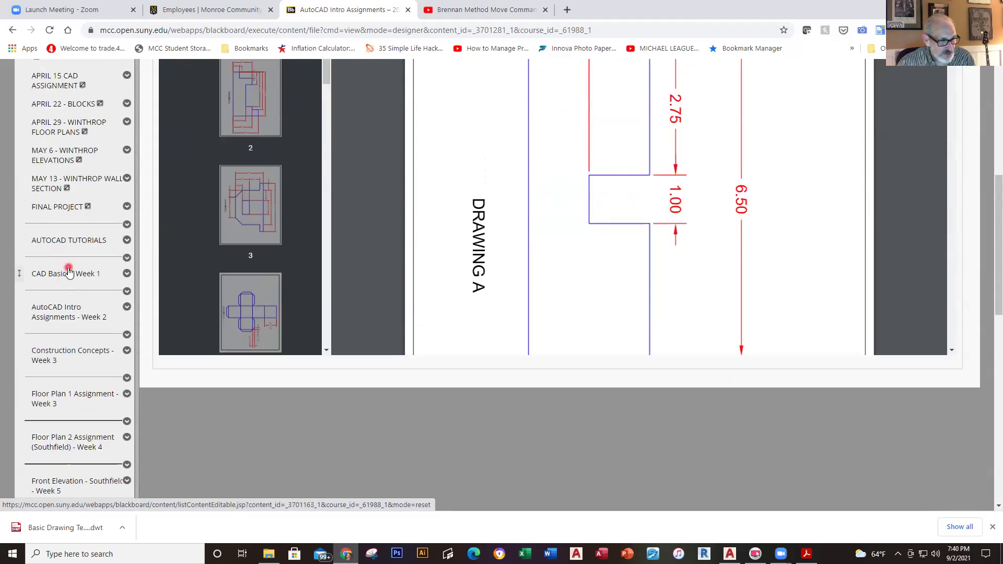
click(64, 312)
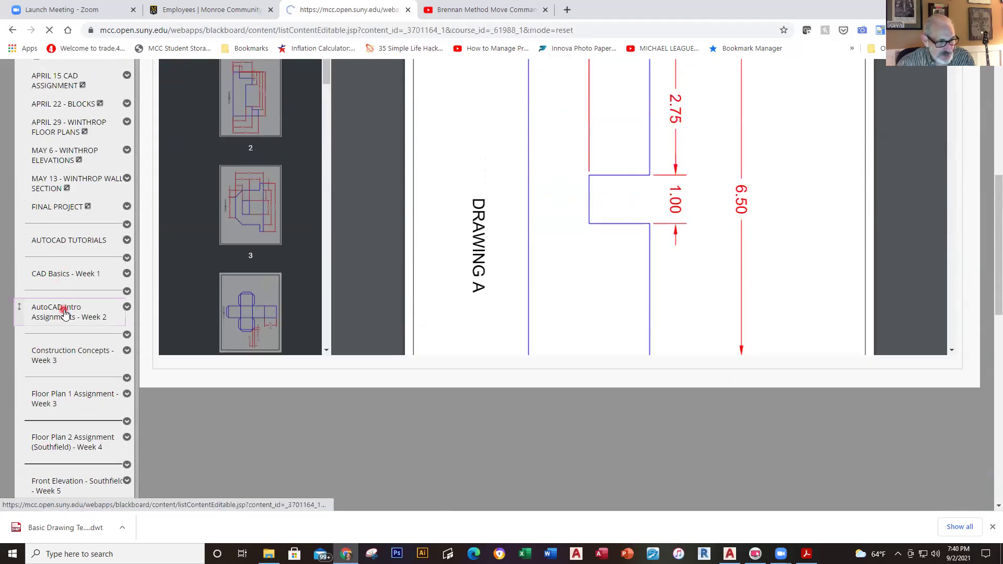
- Download the "Architectural Template - F & G 2019" file from the Week 2 content list
scroll(369, 297, down, 2)
scroll(407, 292, down, 2)
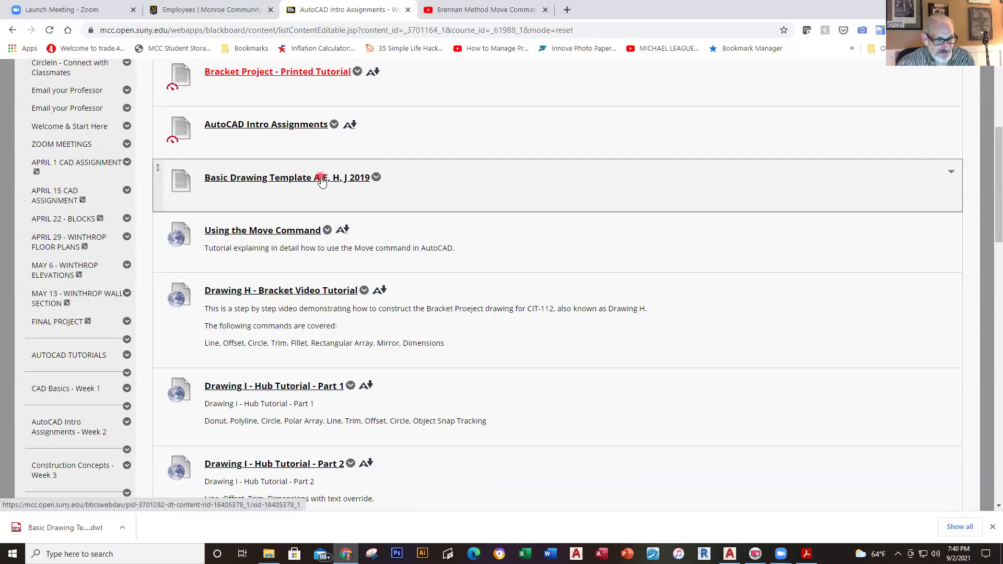
scroll(321, 182, down, 6)
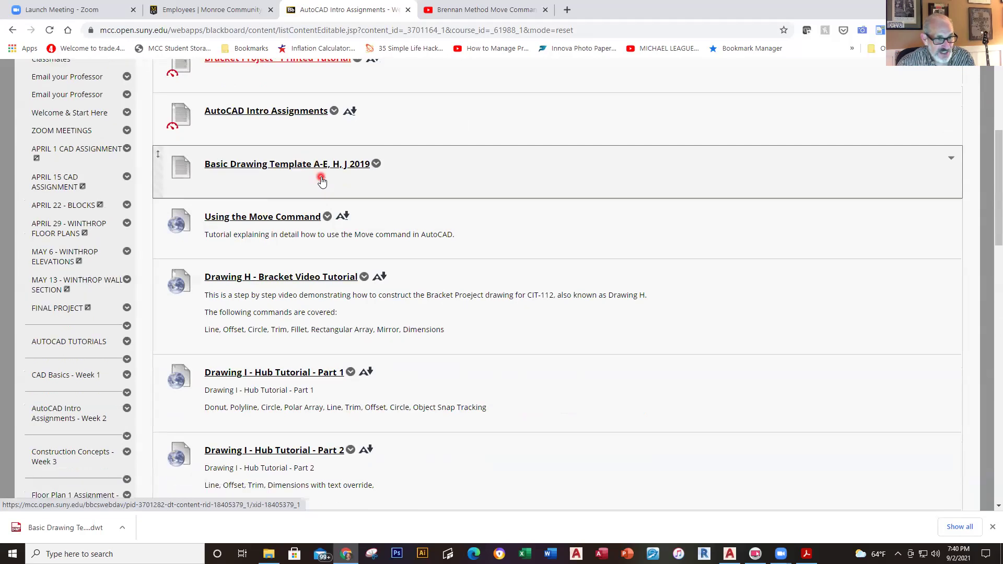
scroll(321, 181, down, 1)
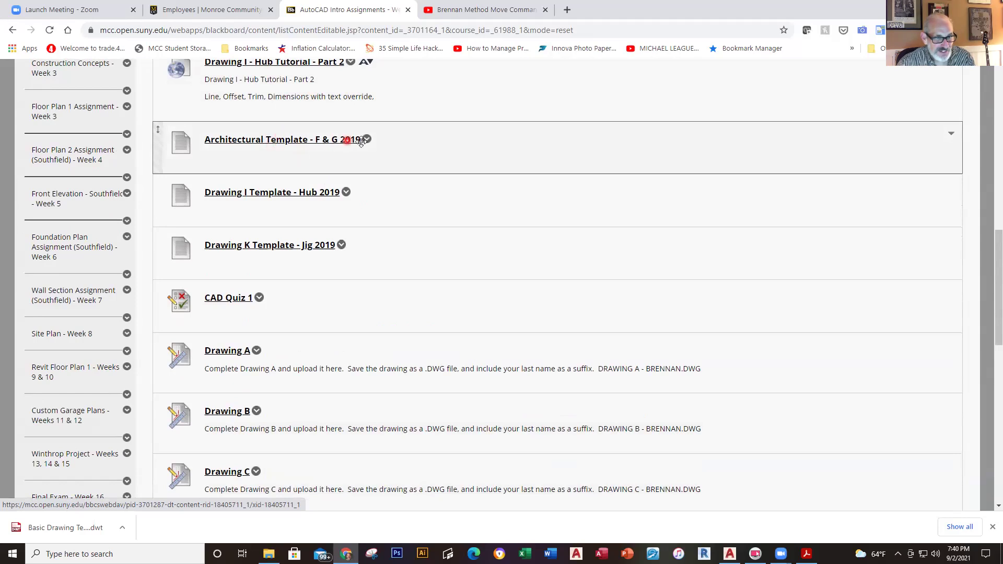
click(281, 142)
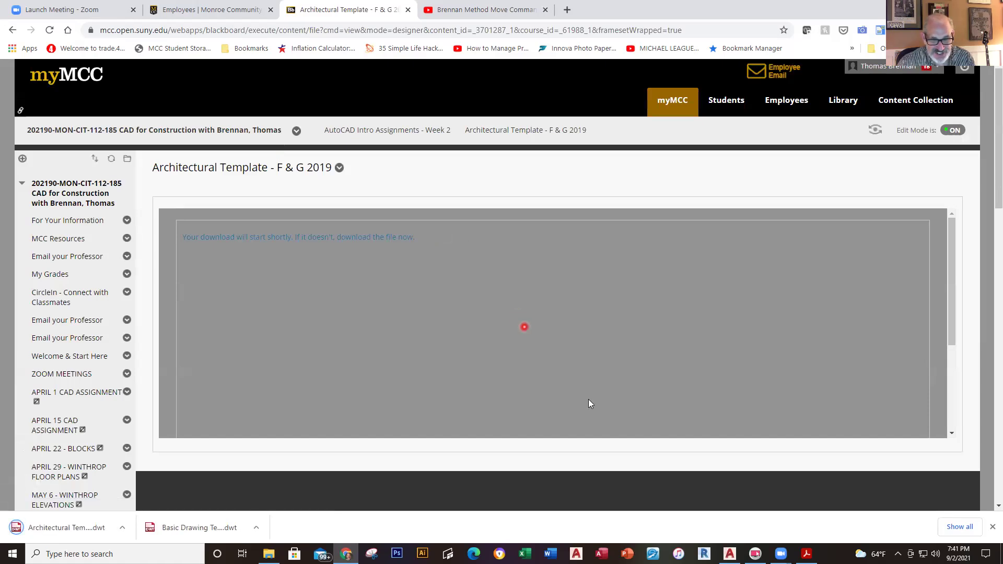
- Switch to AutoCAD and create a new drawing from "Architectural Template - Drawings F-G 2019(2) (1).dwt" in the Downloads folder
click(730, 554)
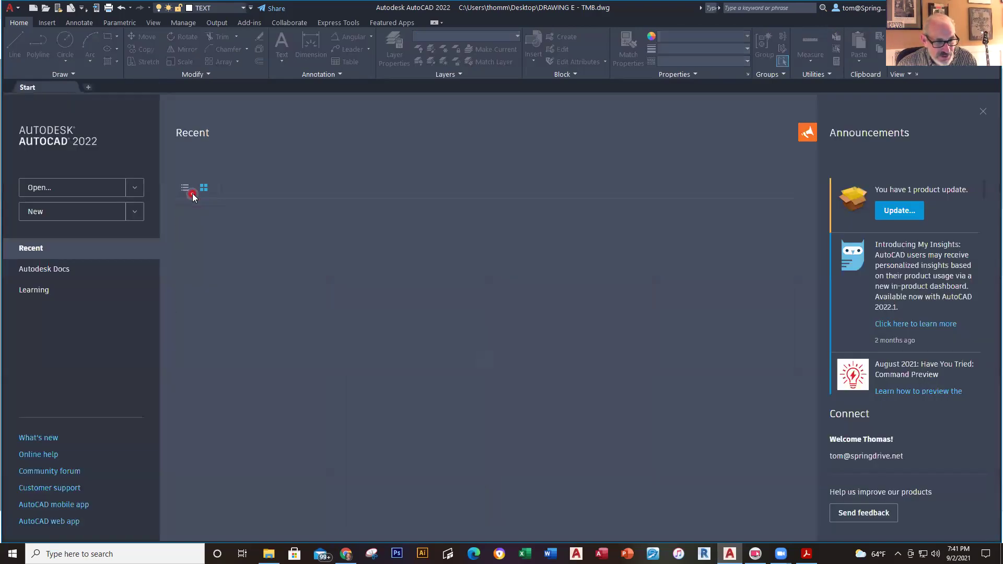
click(33, 10)
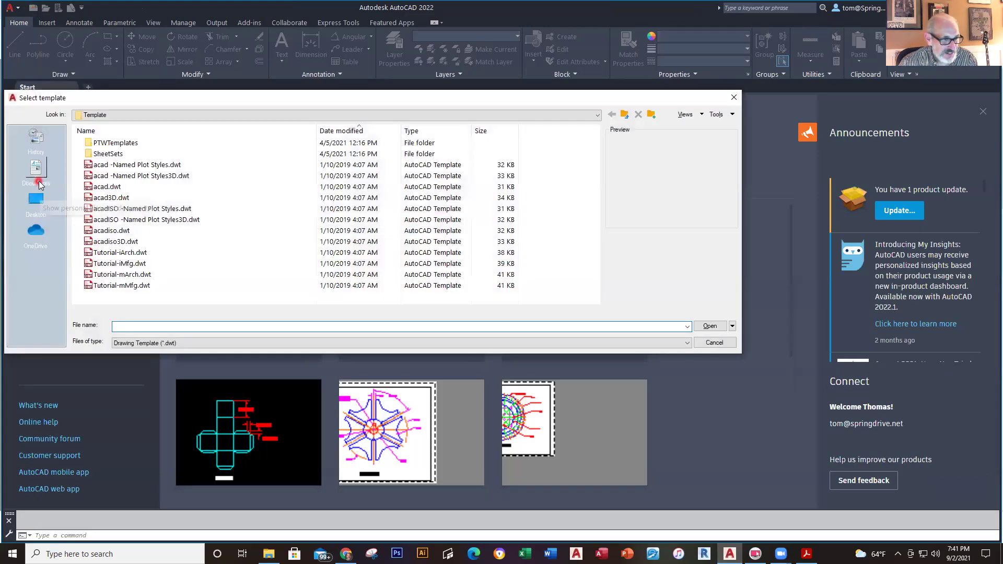
click(597, 115)
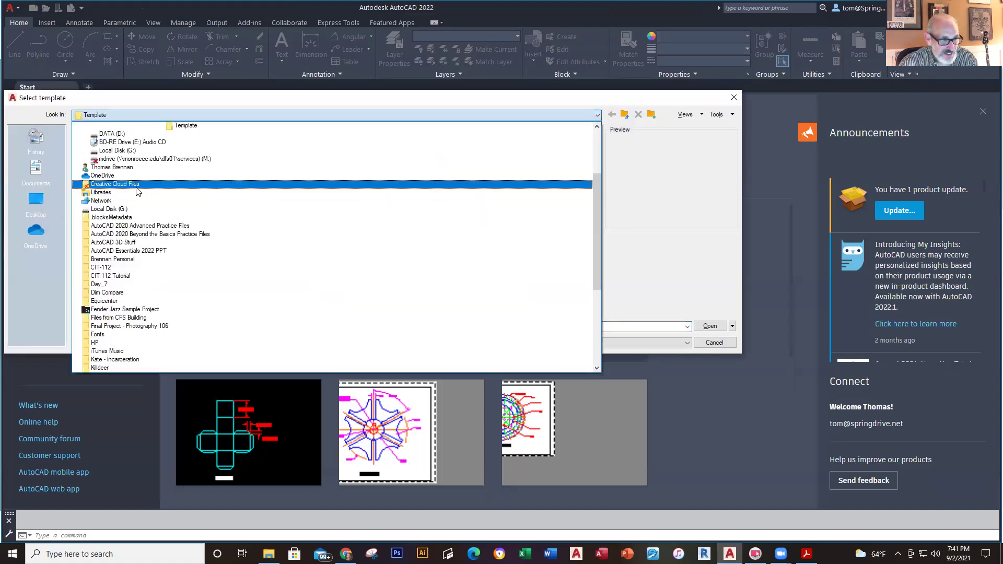
click(133, 168)
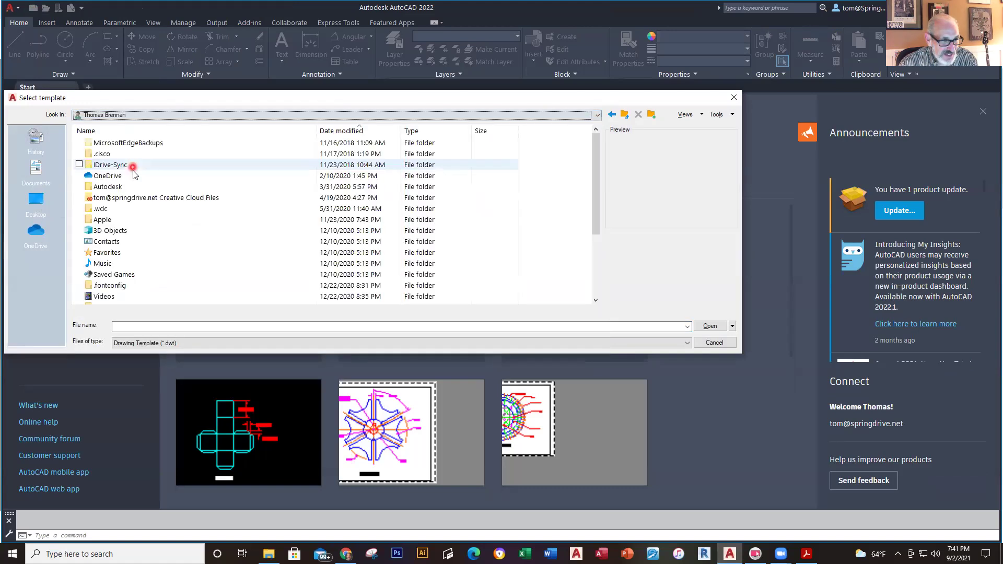
scroll(118, 287, down, 3)
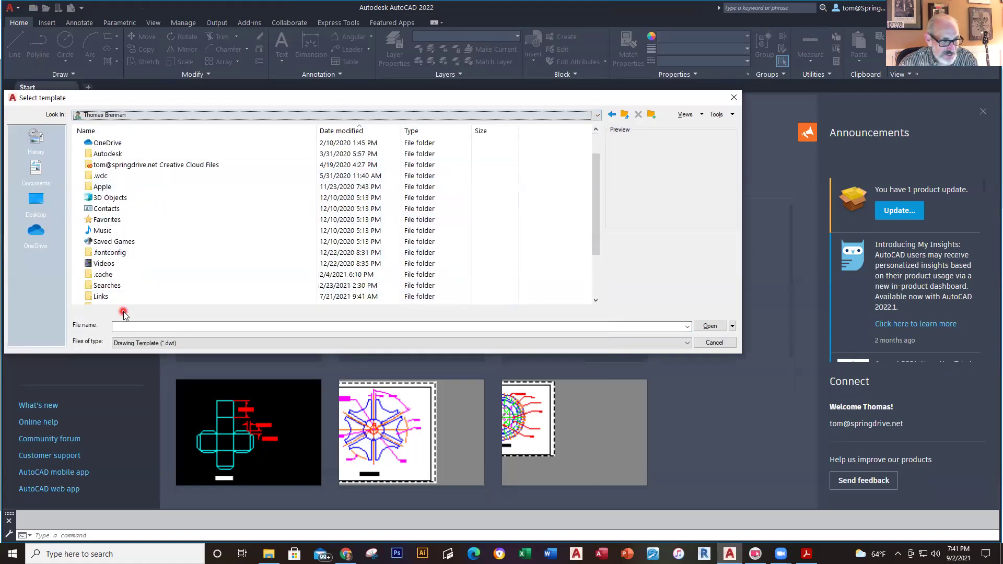
double_click(109, 295)
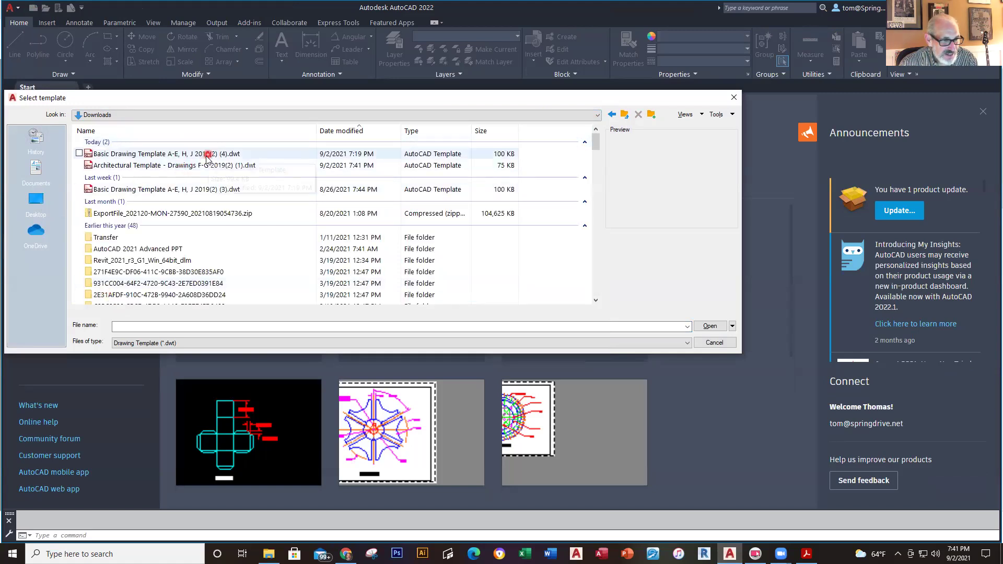
click(140, 166)
click(710, 327)
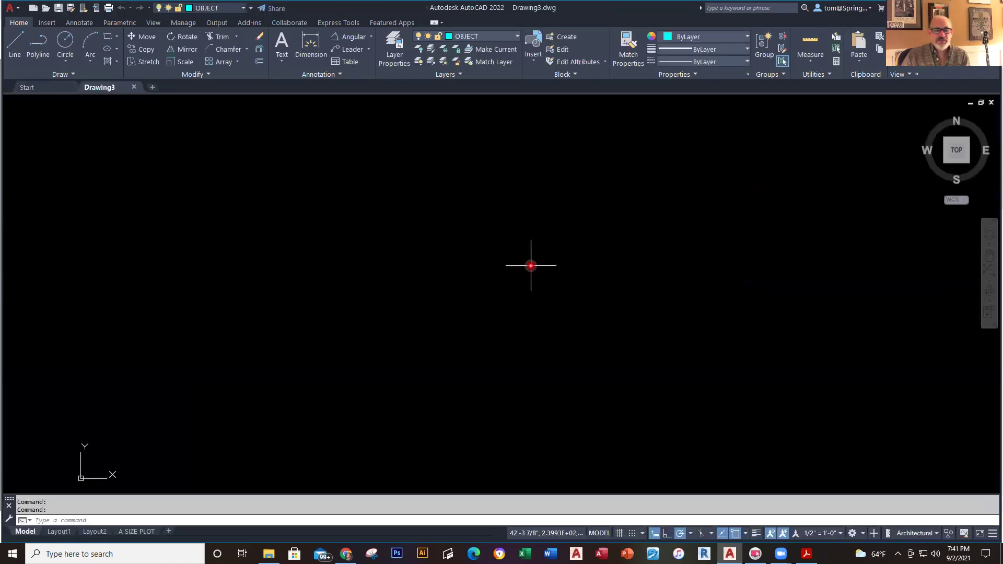
- Review the new drawing's layer list and bring up the DRAWING F page in Acrobat for reference
click(517, 36)
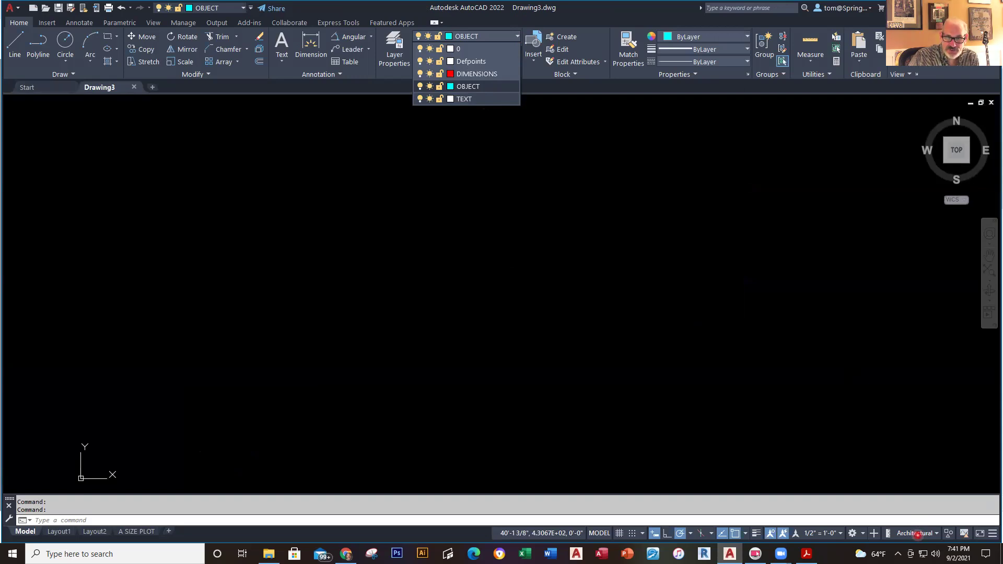
click(748, 327)
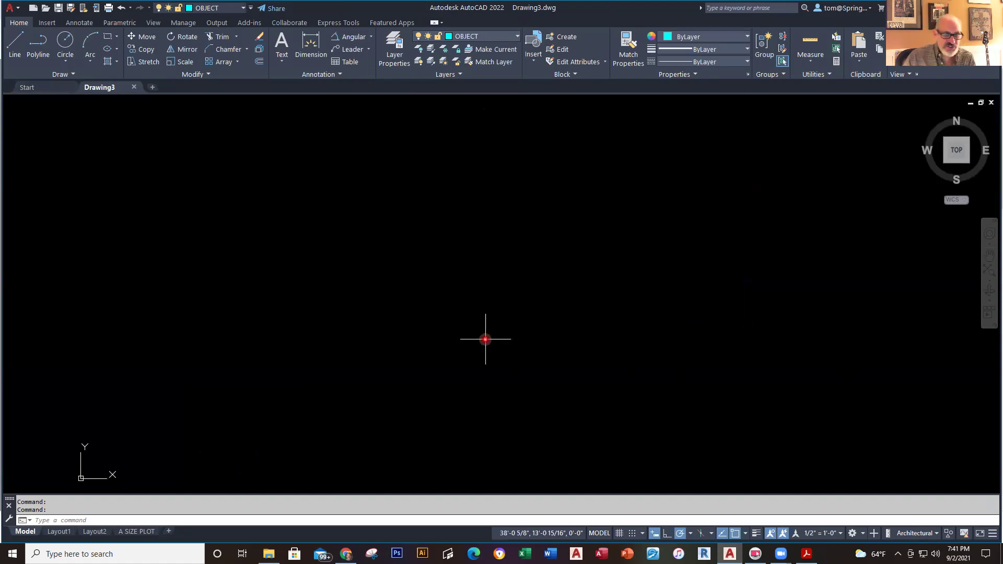
click(729, 549)
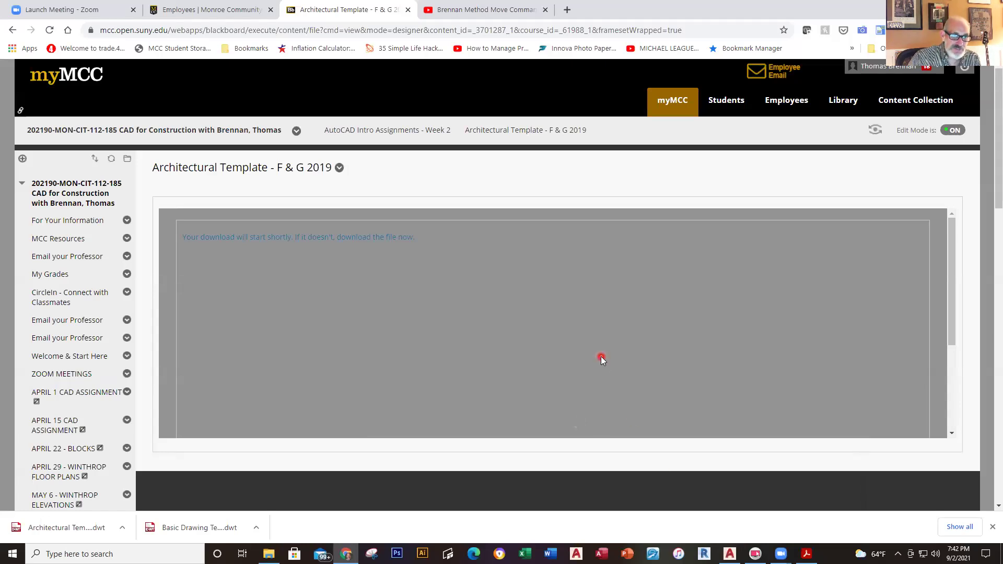
click(807, 554)
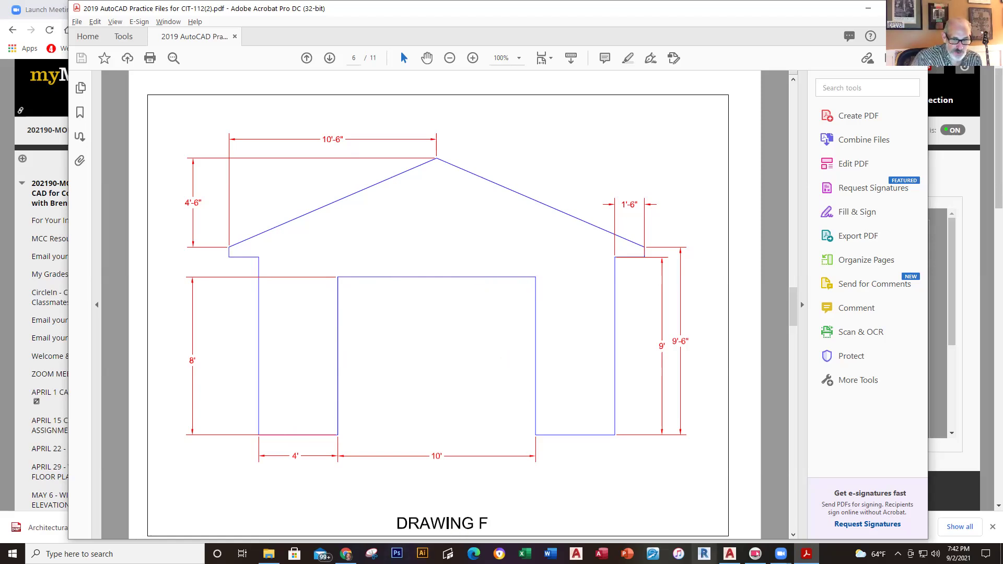
- Switch to AutoCAD and start a polyline at the building's lower-left corner with a 4' horizontal segment to the right
mouse_move(730, 554)
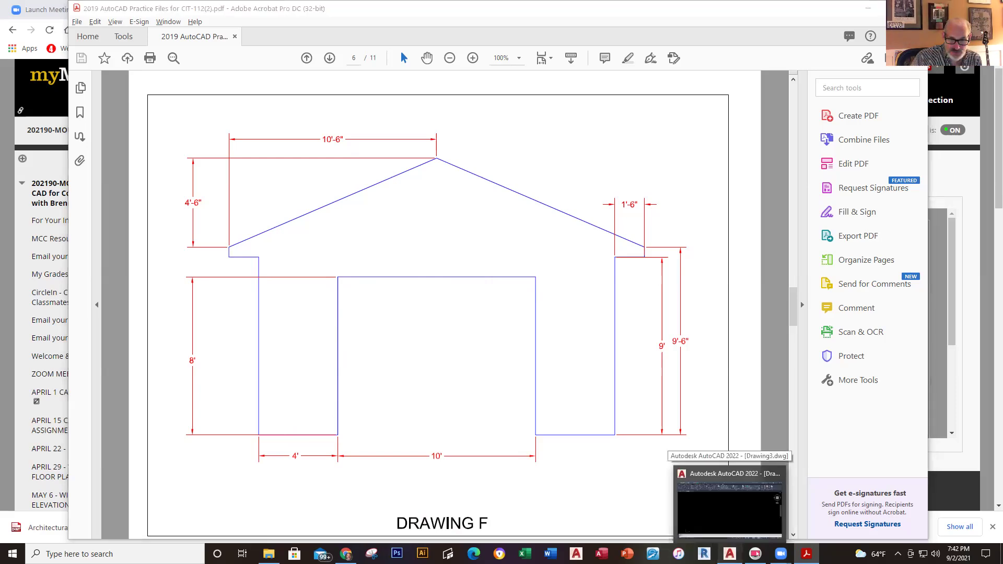
click(730, 504)
click(40, 46)
click(253, 414)
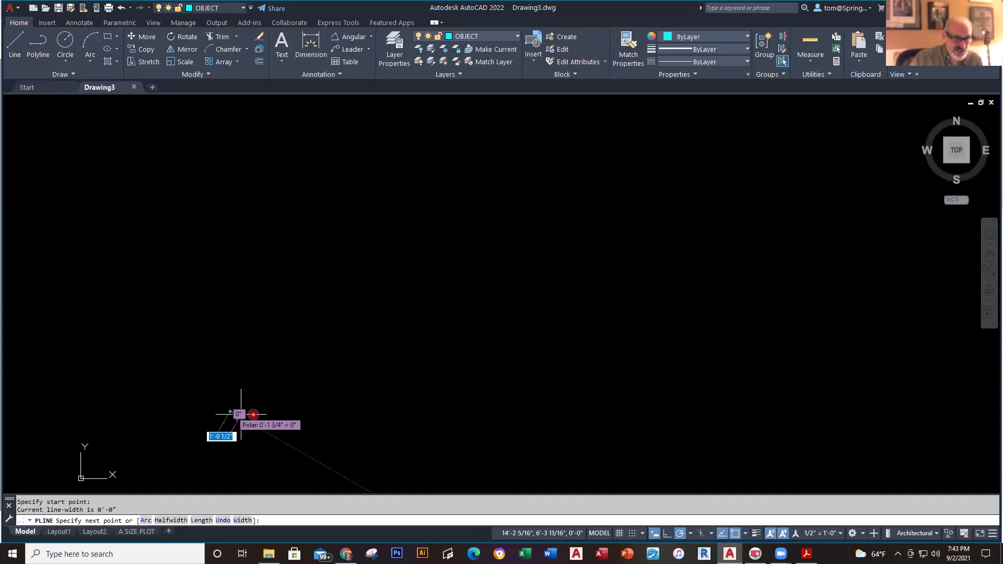
text(4)
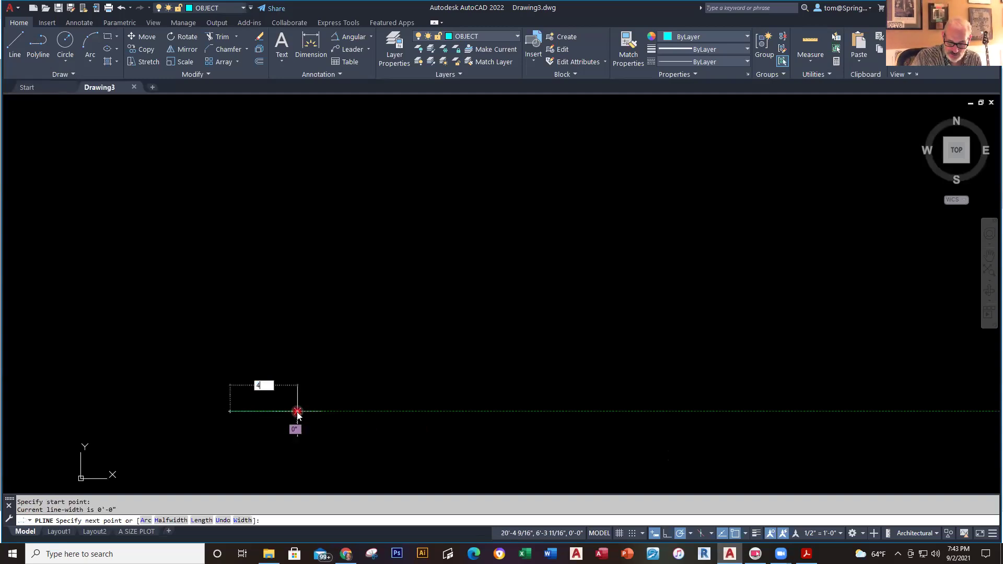
text(')
key(Return)
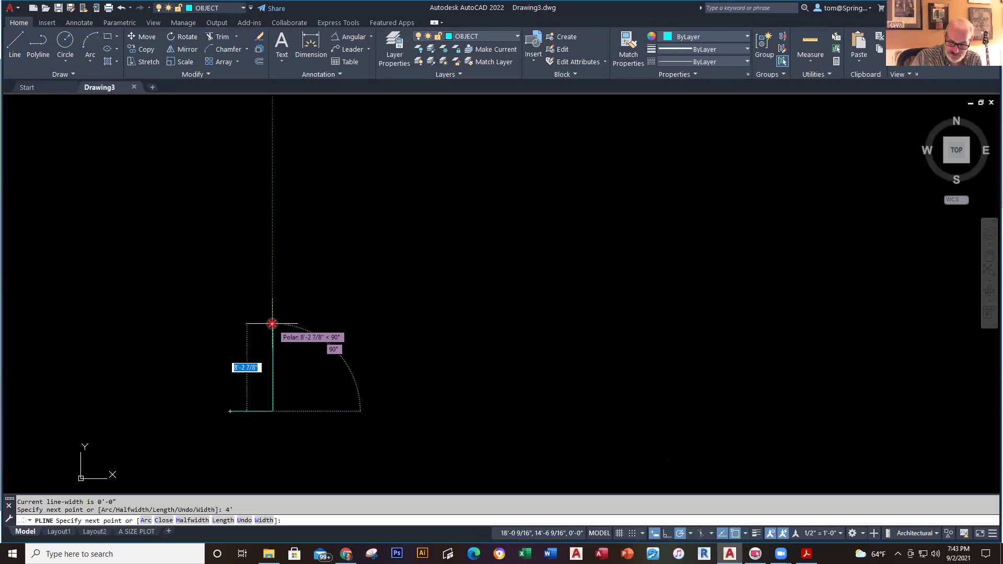
- Continue the polyline around the door opening with segments 8' up, 10' to the right and 8' down
text(8')
key(Return)
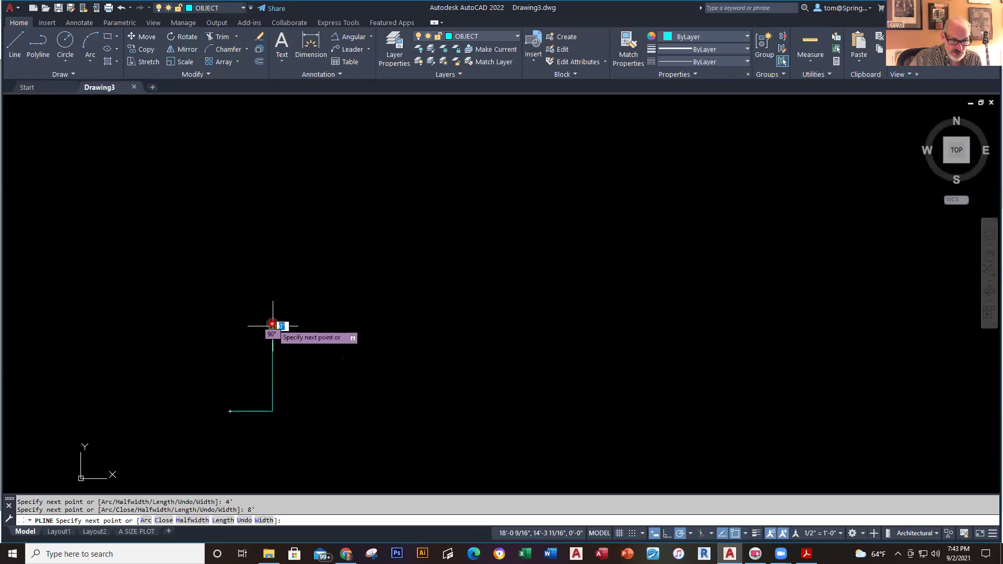
text(10)
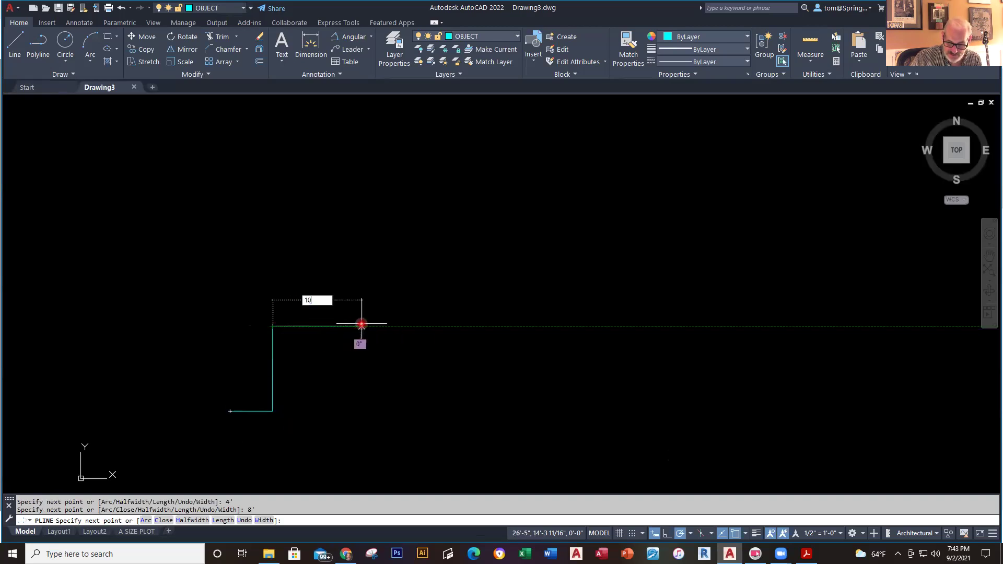
text(')
key(Return)
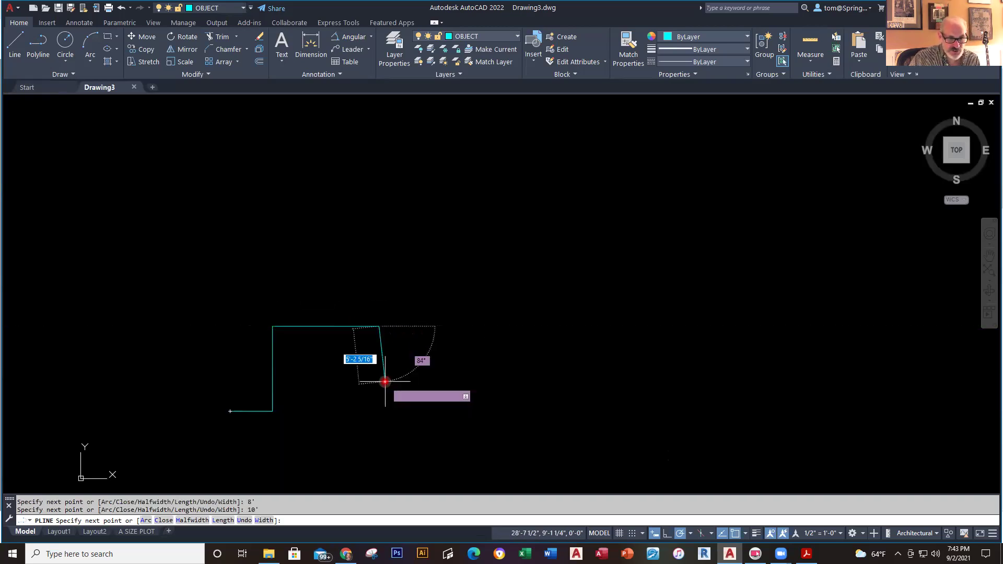
key(alt+Tab)
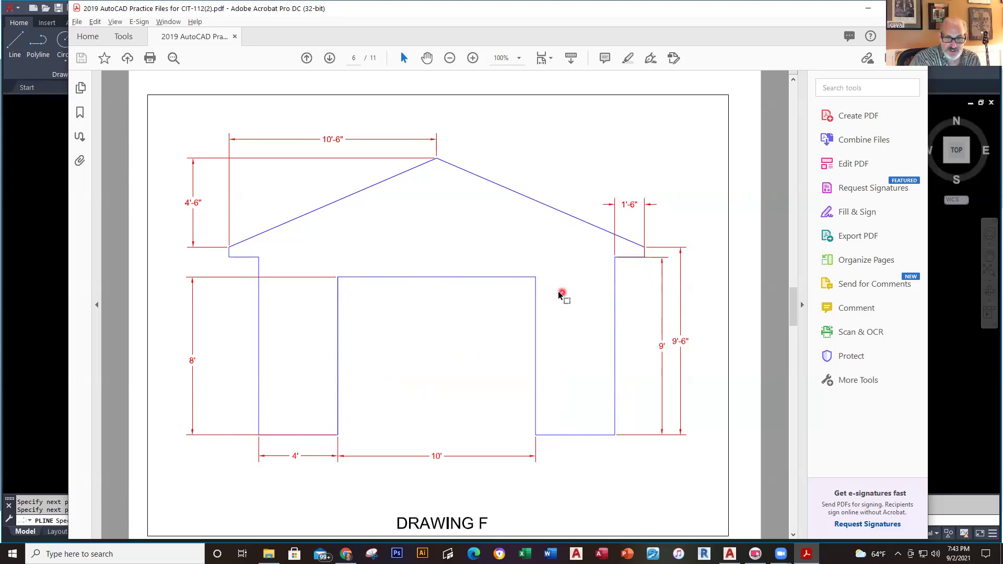
key(alt+Tab)
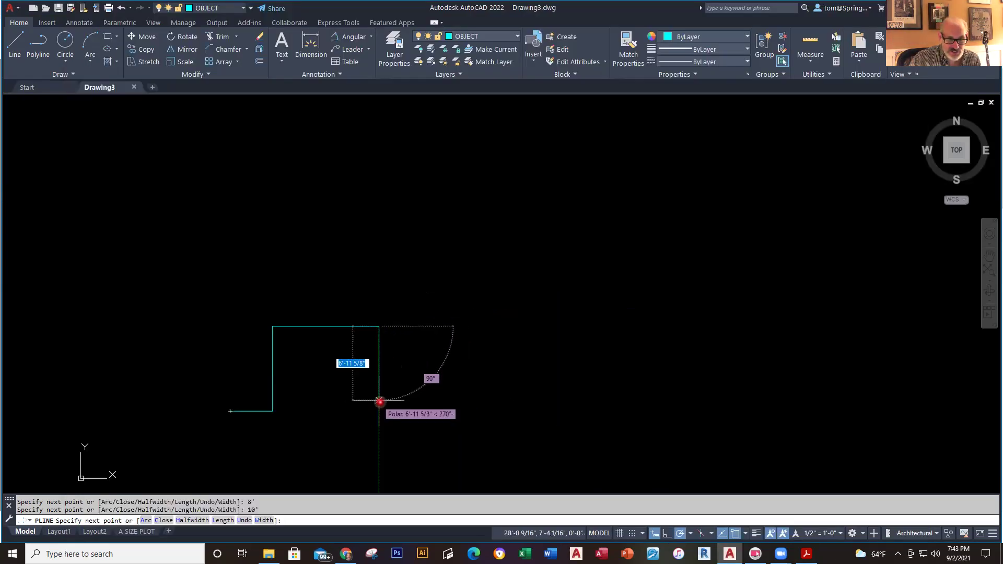
text(8')
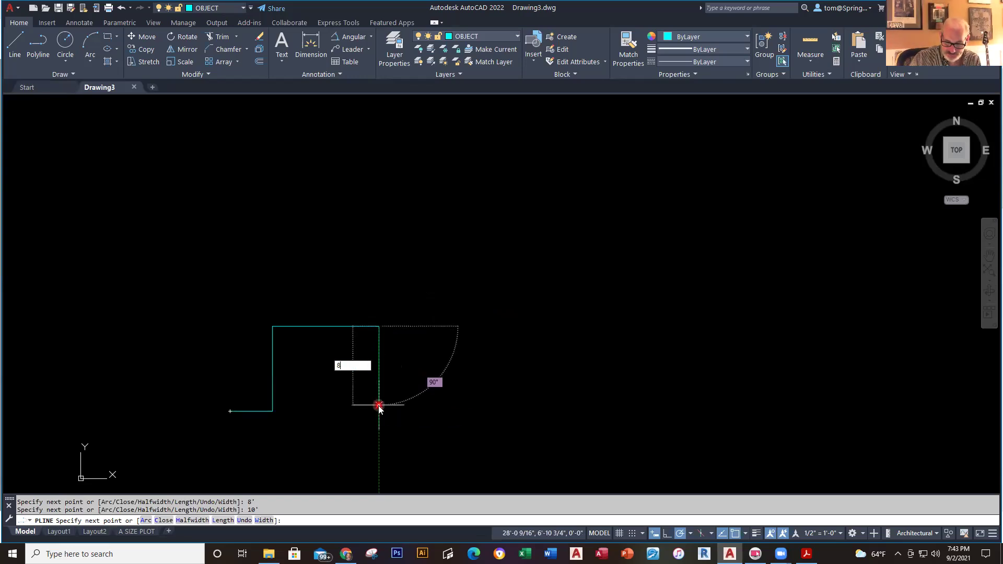
key(Return)
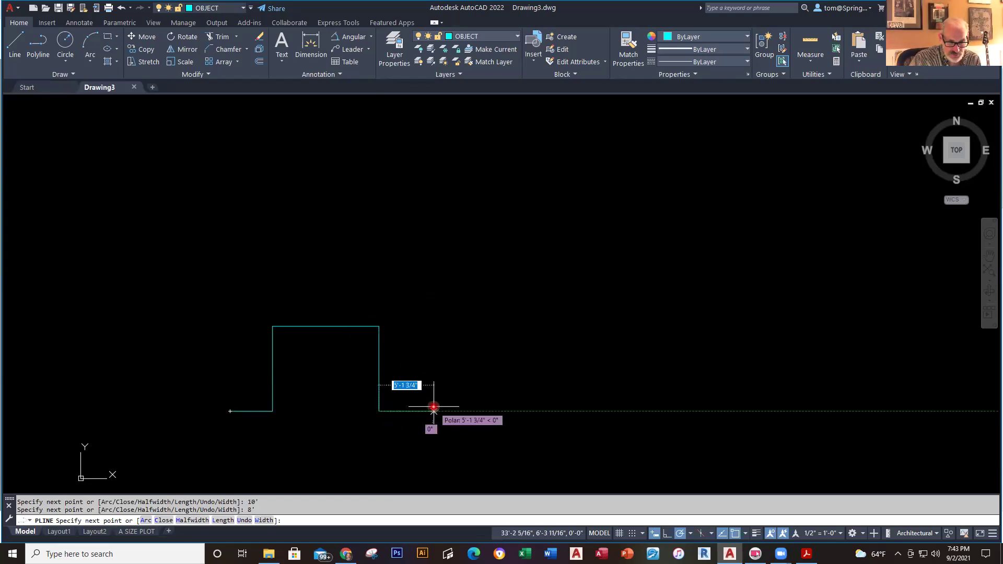
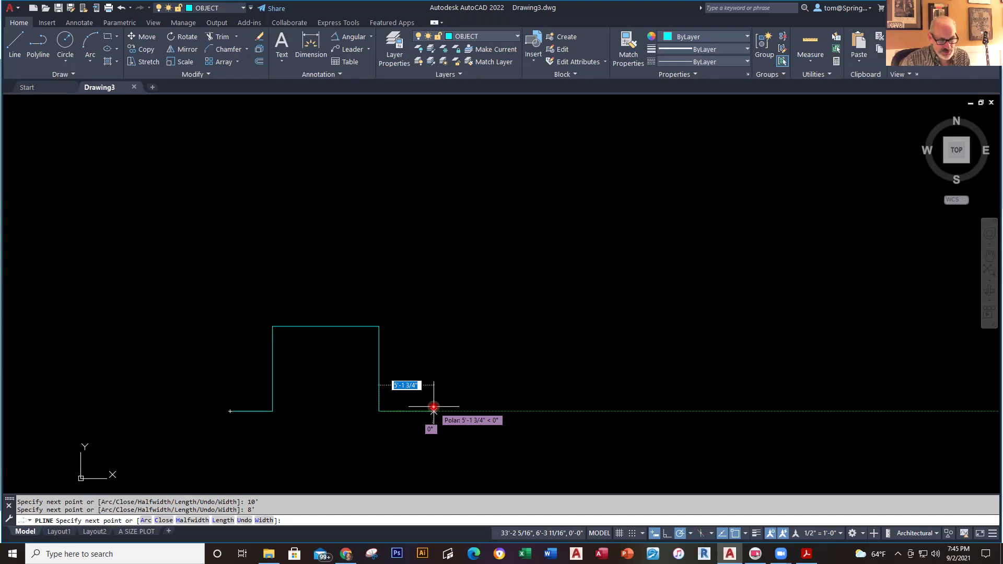
- Switch to the practice files PDF in Acrobat and examine the feet-and-inch dimensions of DRAWING F at 200% and full-page view
key(alt+Tab)
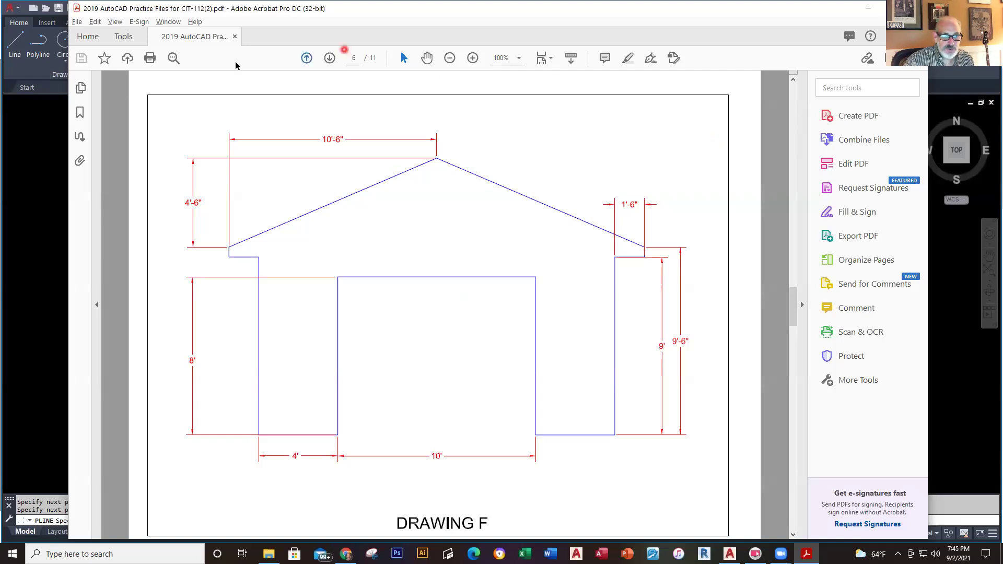
click(472, 58)
click(472, 57)
click(472, 57)
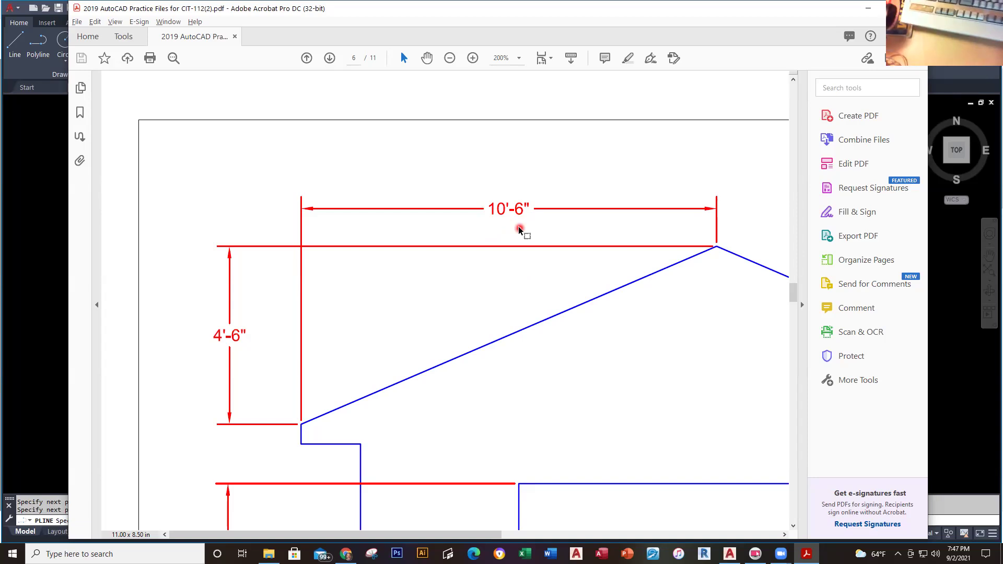
scroll(519, 226, down, 8)
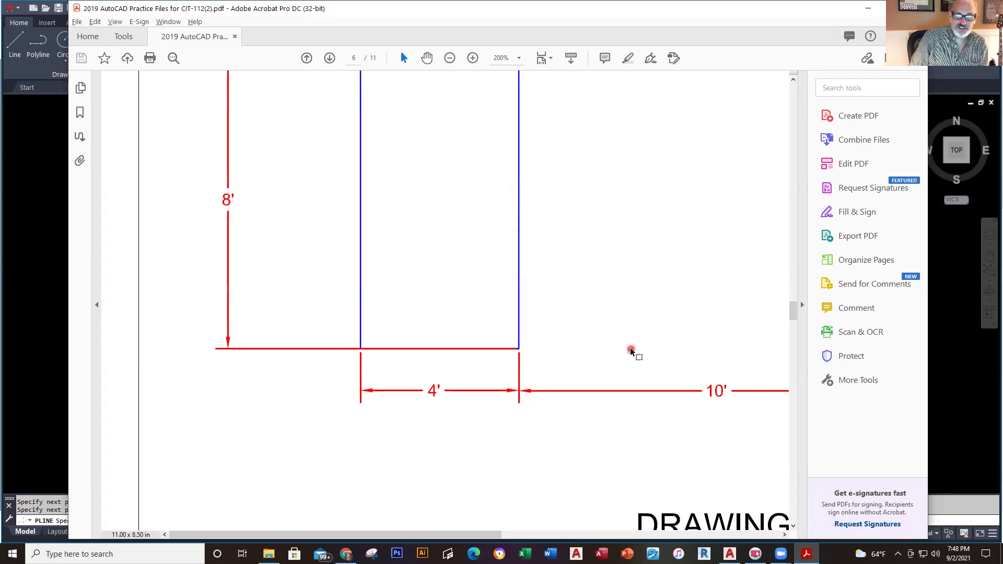
scroll(632, 351, down, 4)
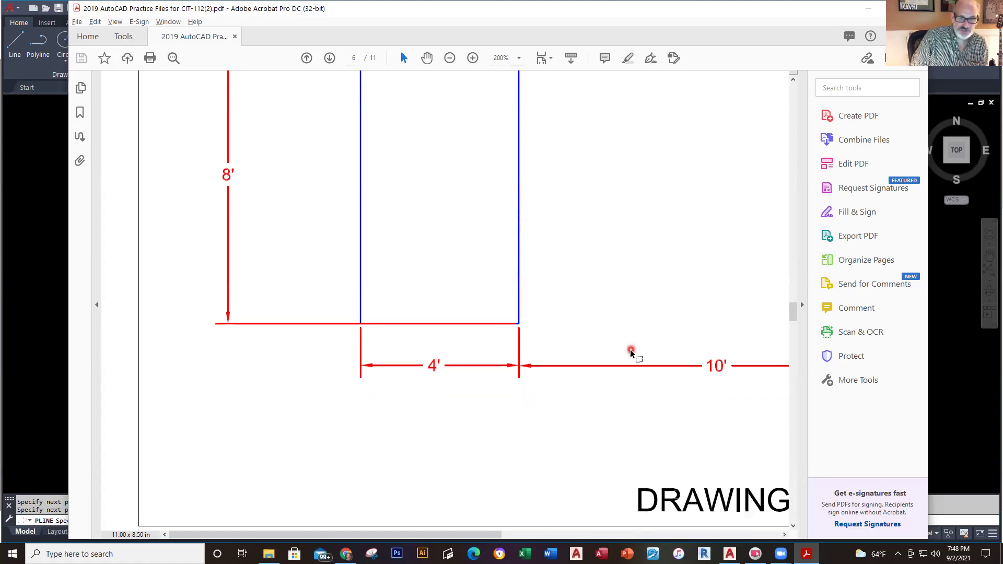
scroll(611, 376, up, 6)
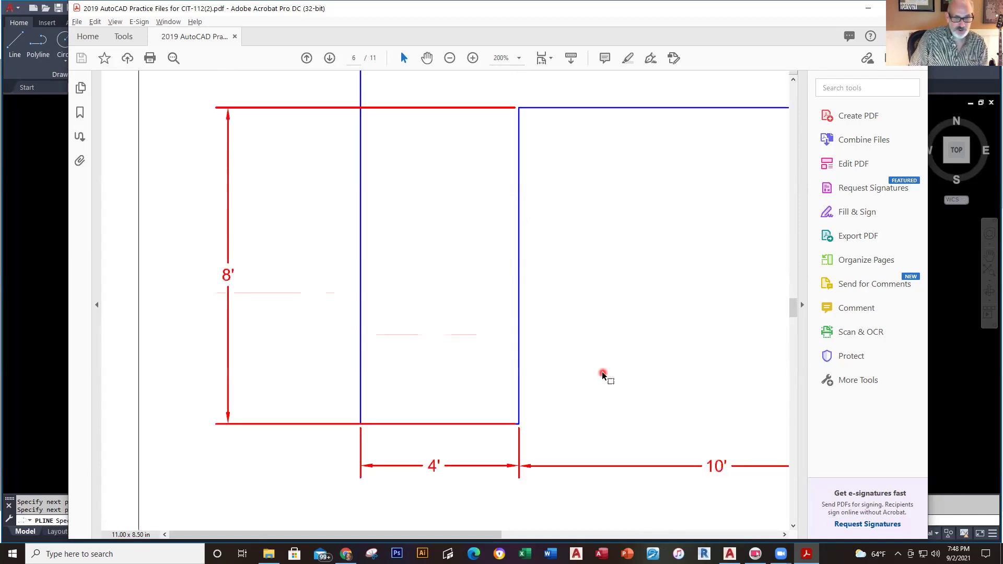
scroll(604, 412, up, 3)
scroll(596, 450, down, 2)
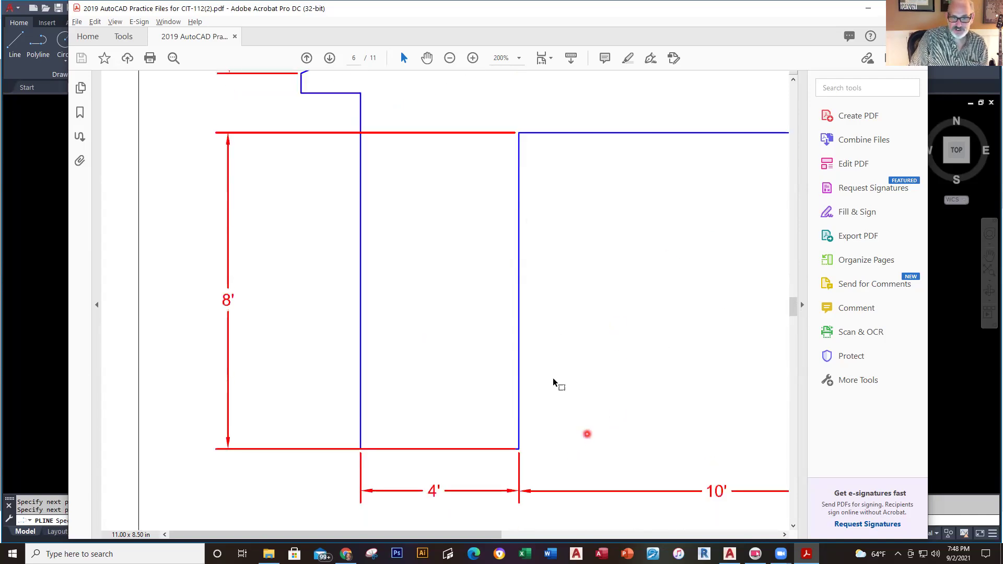
scroll(567, 262, up, 8)
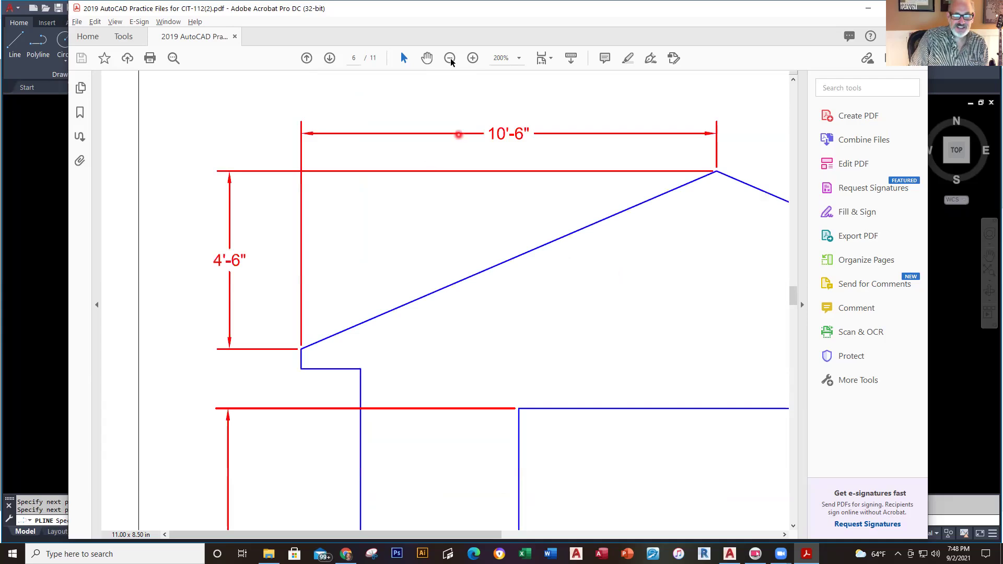
click(449, 58)
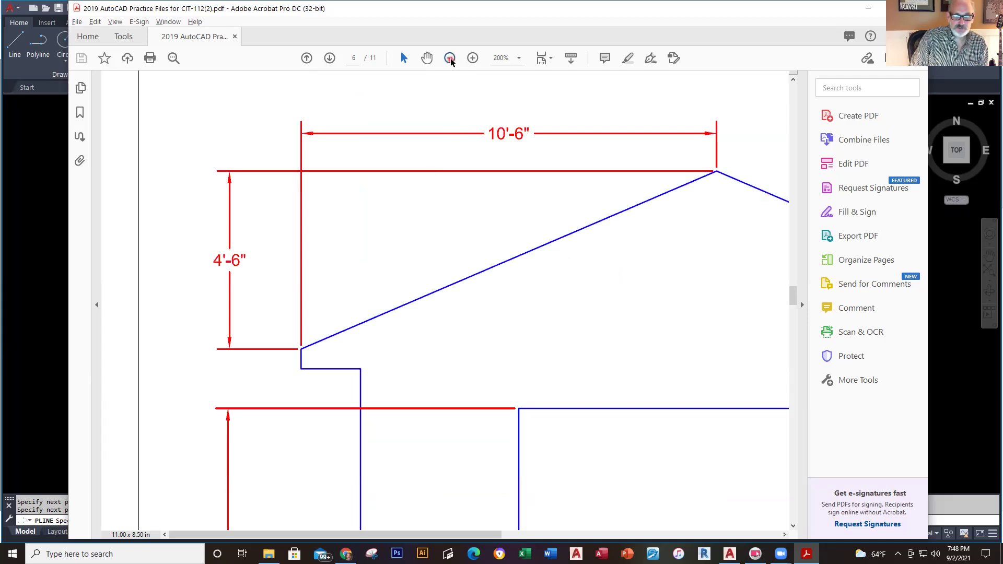
click(449, 58)
click(449, 58)
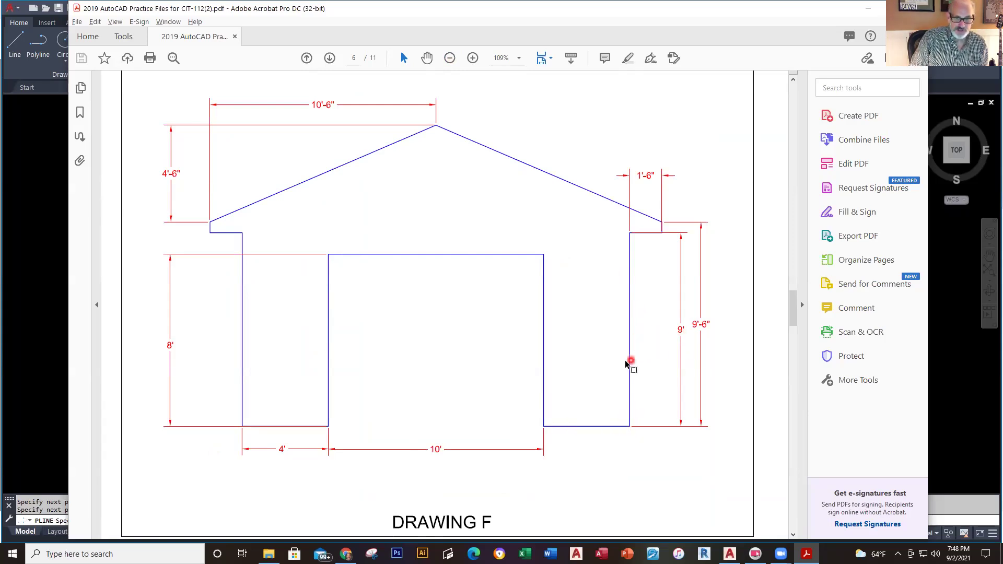
- Return to AutoCAD and continue the polyline with segments 4' to the right and 9' up for the right wall
key(alt+Tab)
key(alt+Tab)
key(alt+Tab)
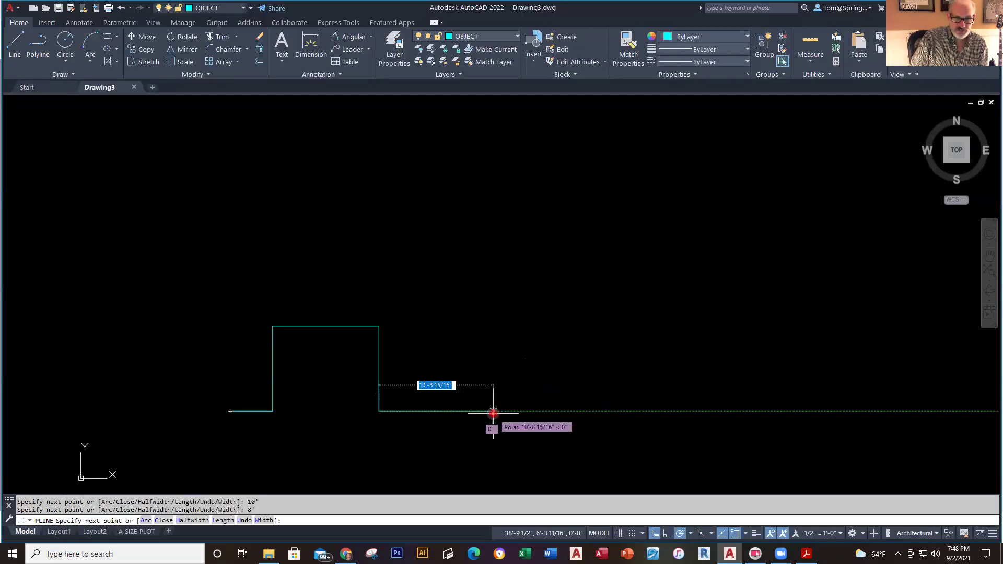
text(4)
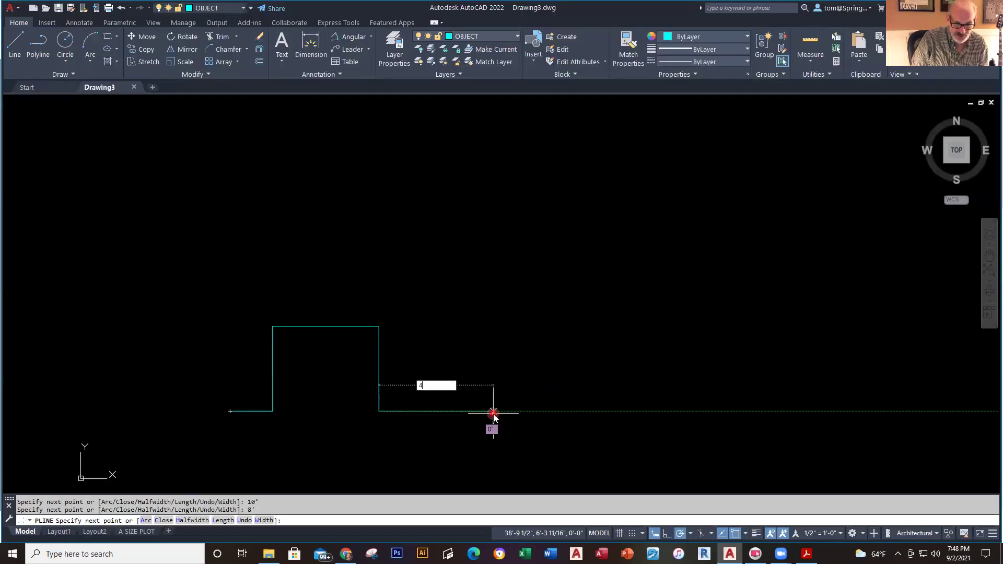
text(')
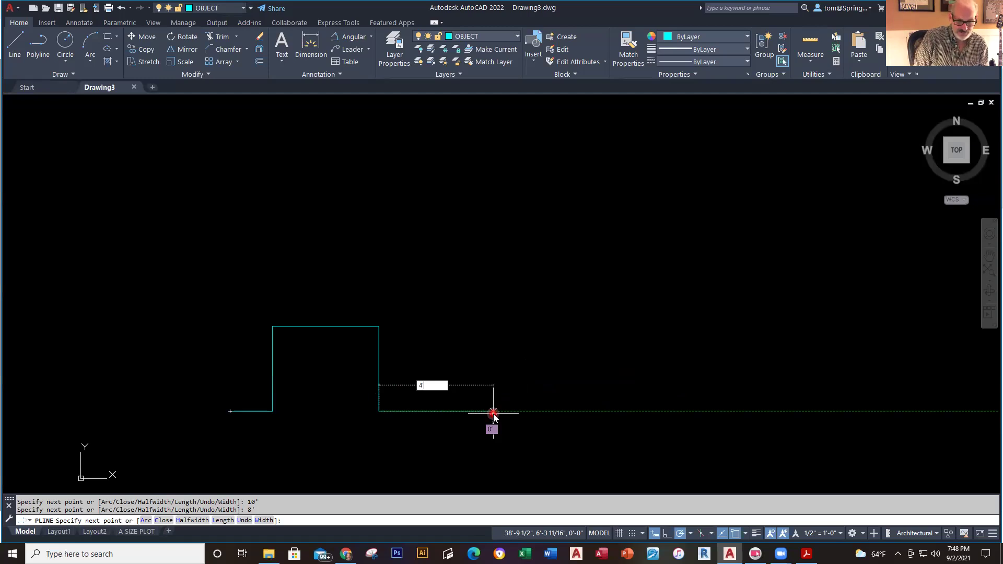
key(Return)
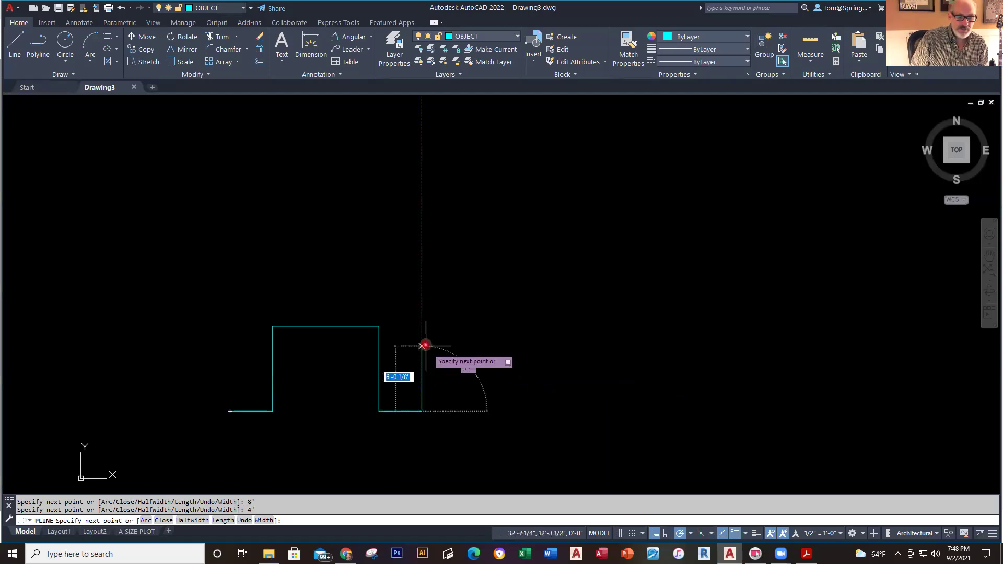
text(9)
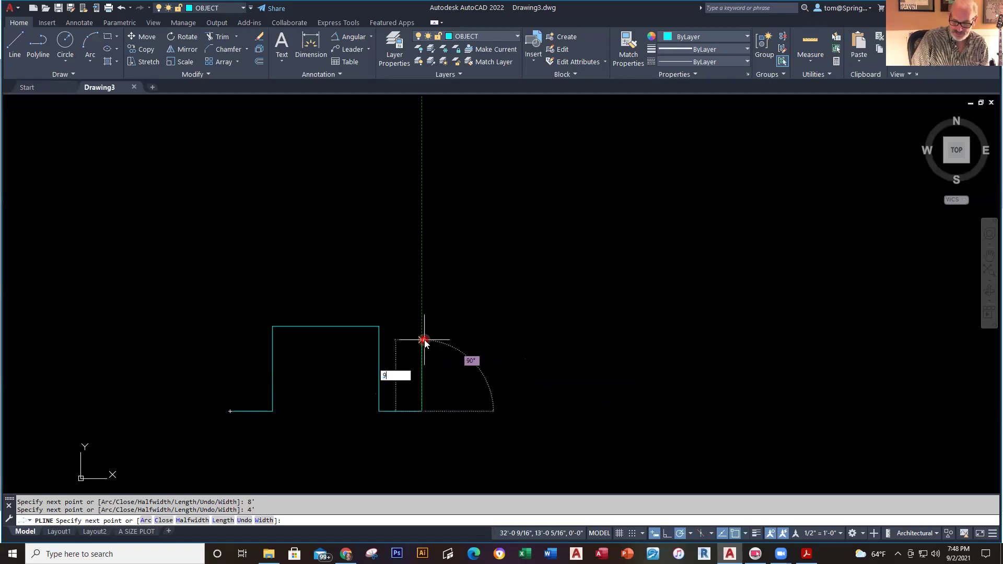
text(')
key(Return)
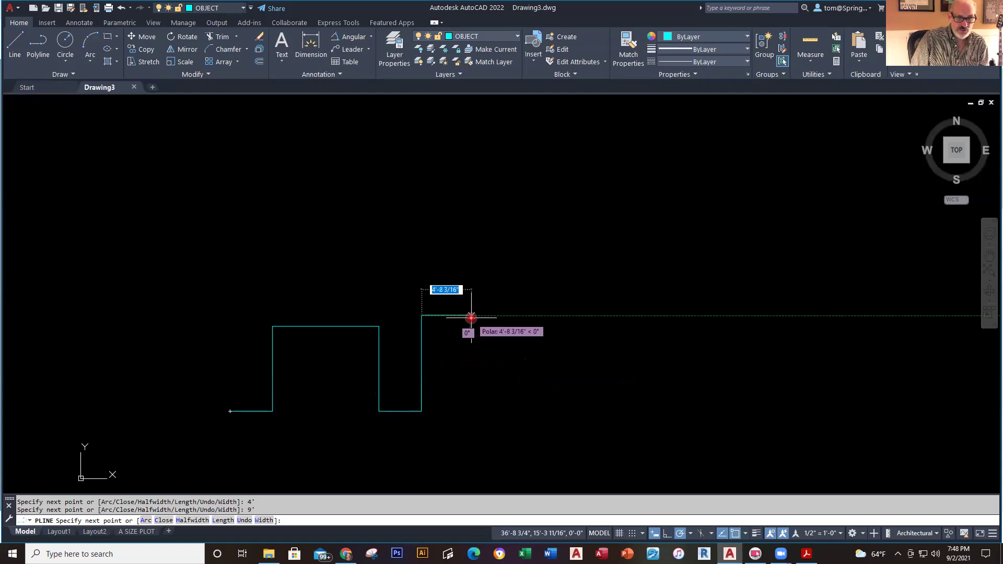
- Check the right eave overhang in the Acrobat PDF, and back in AutoCAD extend the polyline 1'6" to the right
key(alt+Tab)
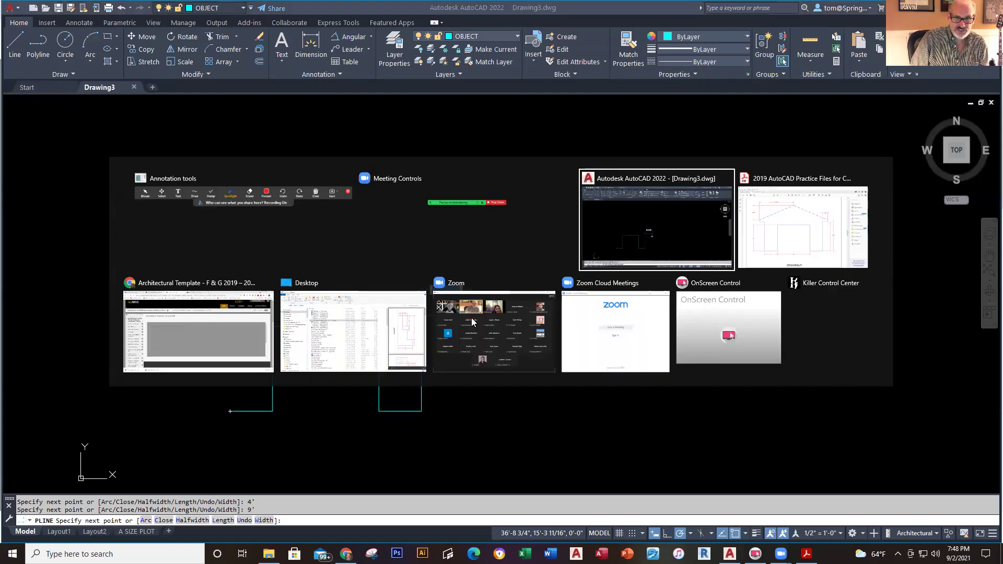
key(alt+Tab)
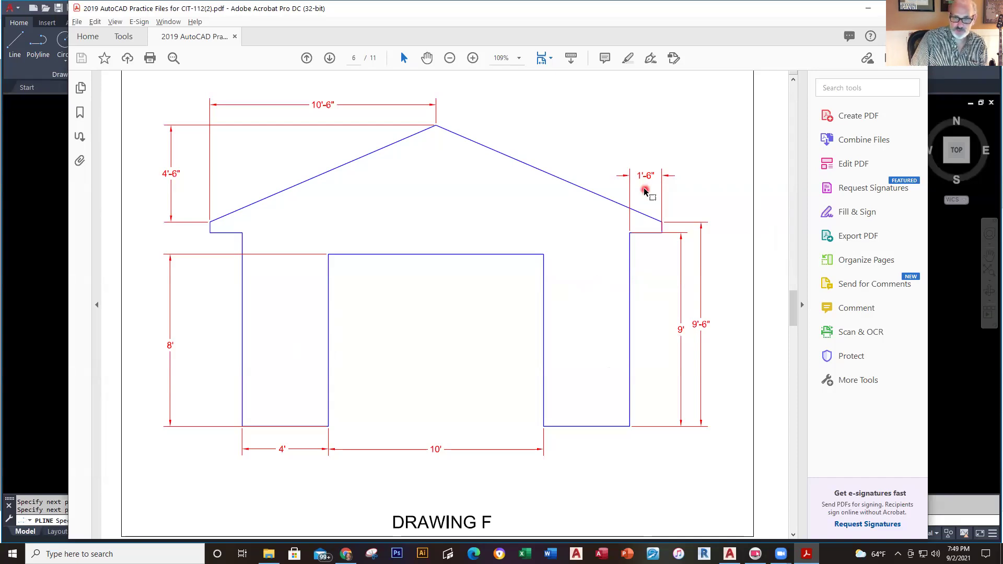
key(alt+Tab)
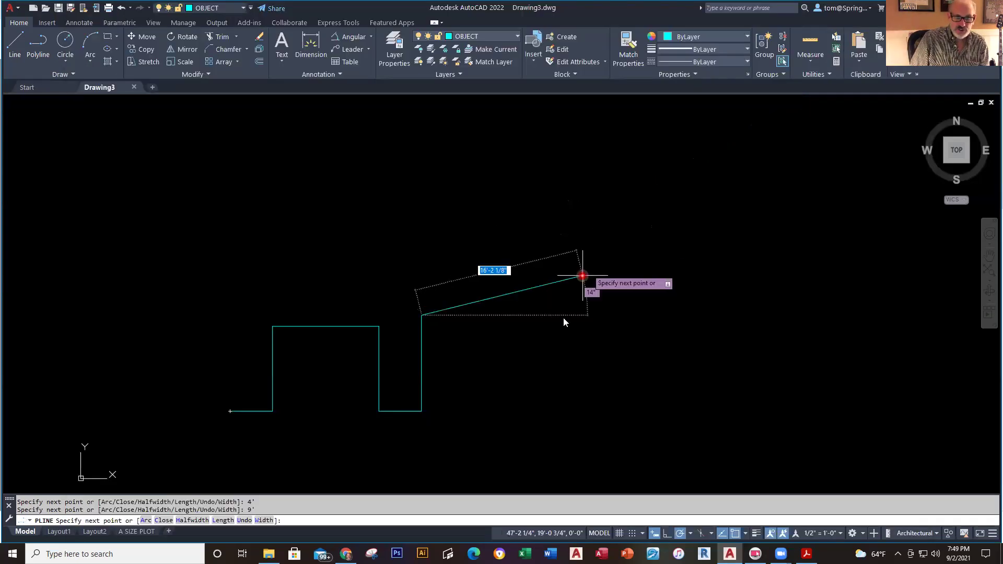
text(1)
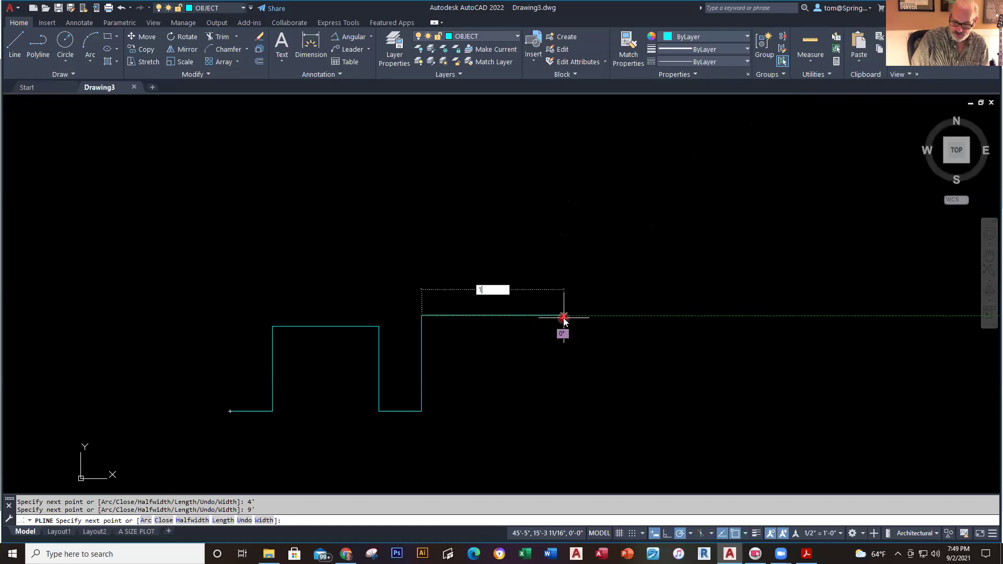
text('6)
key(Return)
scroll(387, 328, up, 4)
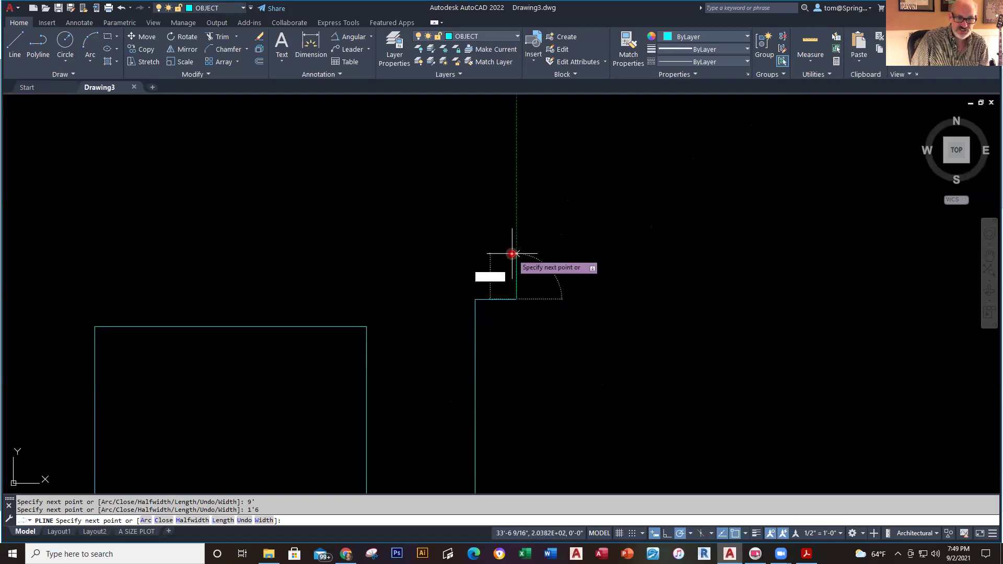
- Check the right eave's height in the Acrobat PDF, and back in AutoCAD add a 6" segment straight up
key(alt+Tab)
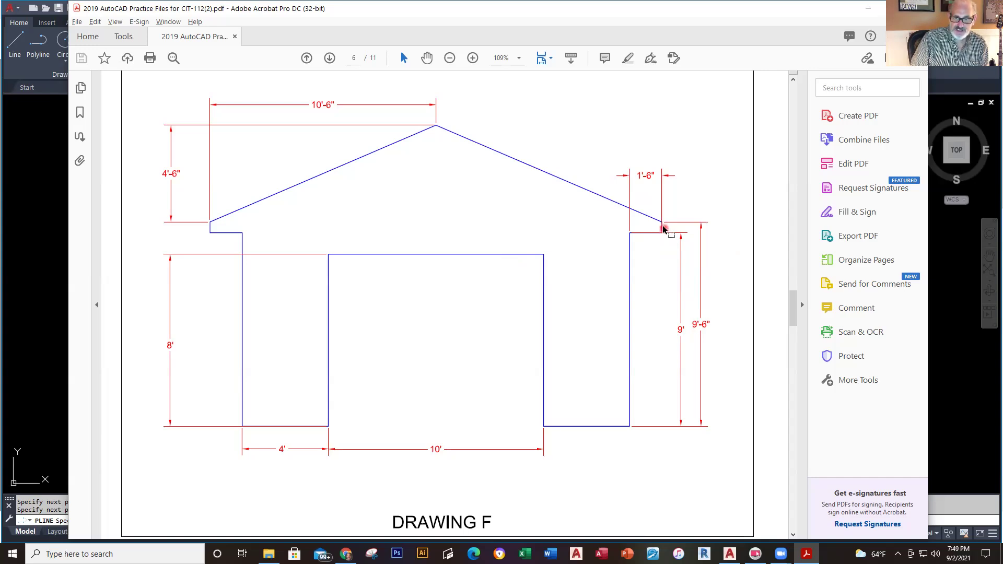
key(alt+Tab)
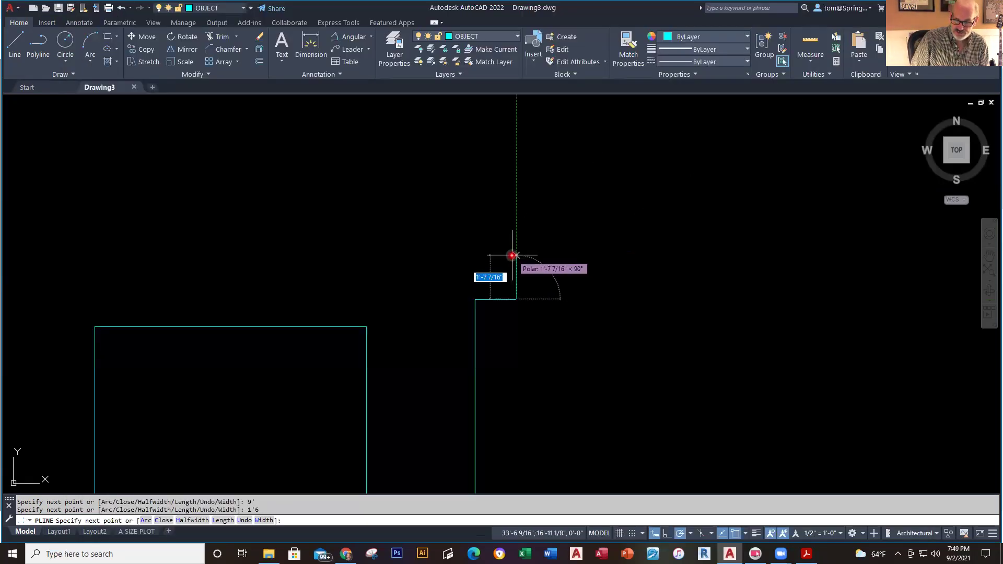
text(6)
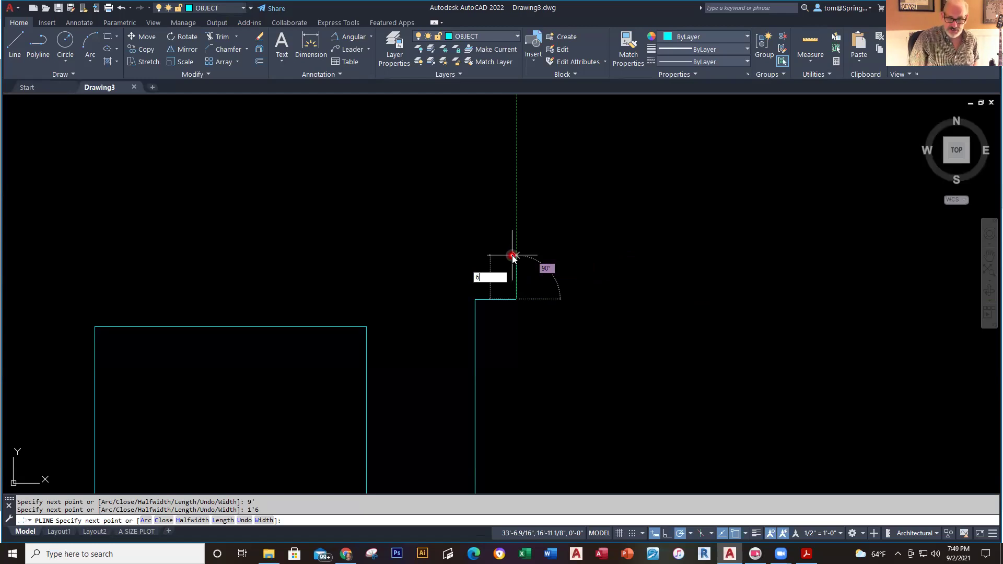
key(Return)
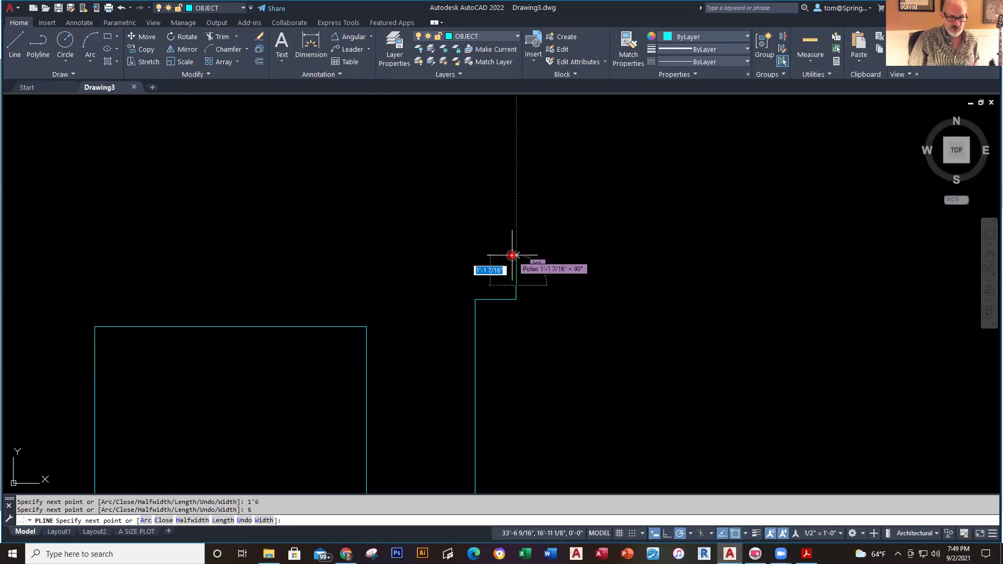
- Consult the roof dimensions in the Acrobat PDF and draw the right roof slope in AutoCAD to the peak at relative coordinates -10'6,4'6
scroll(344, 158, down, 4)
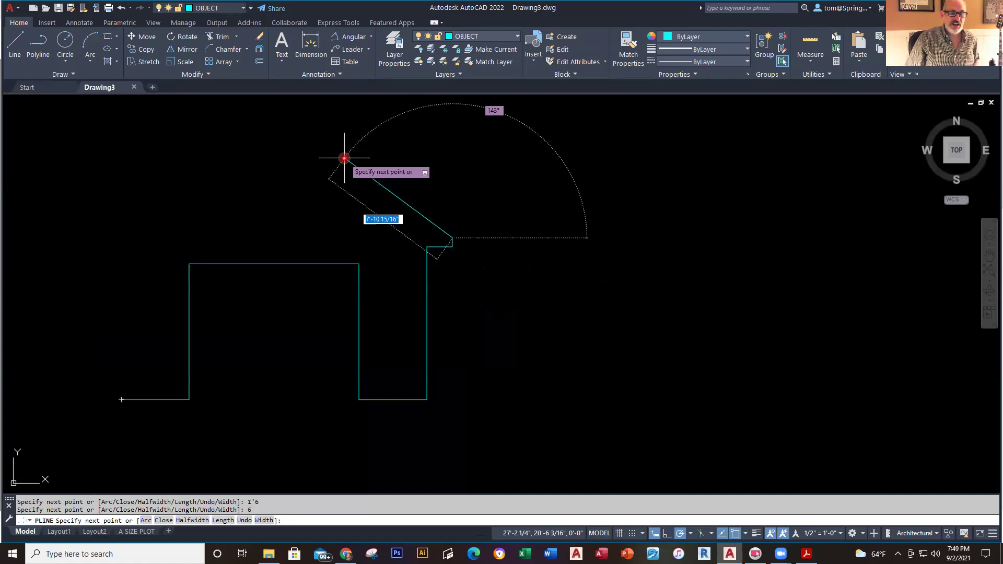
middle_drag(345, 158, 427, 234)
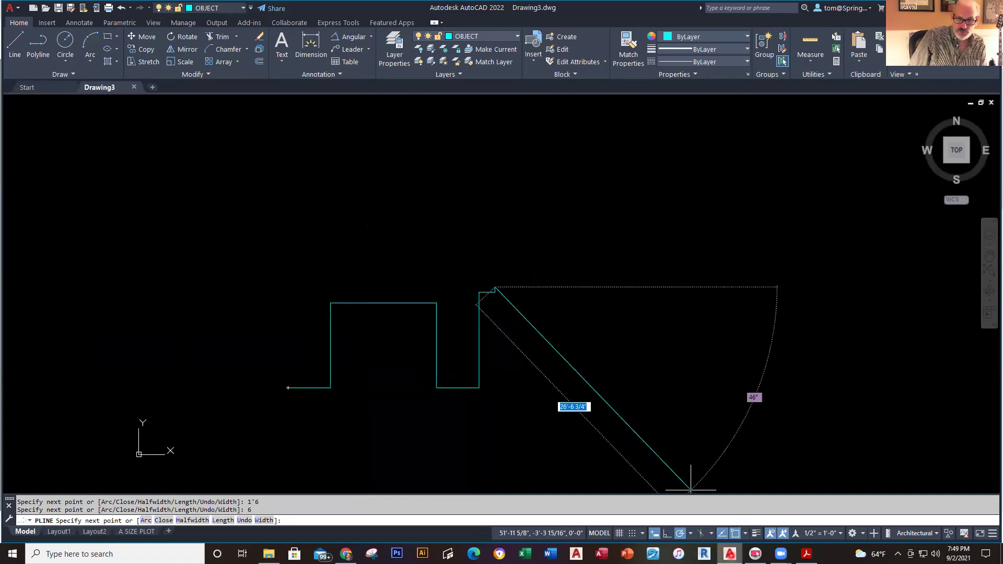
key(alt+Tab)
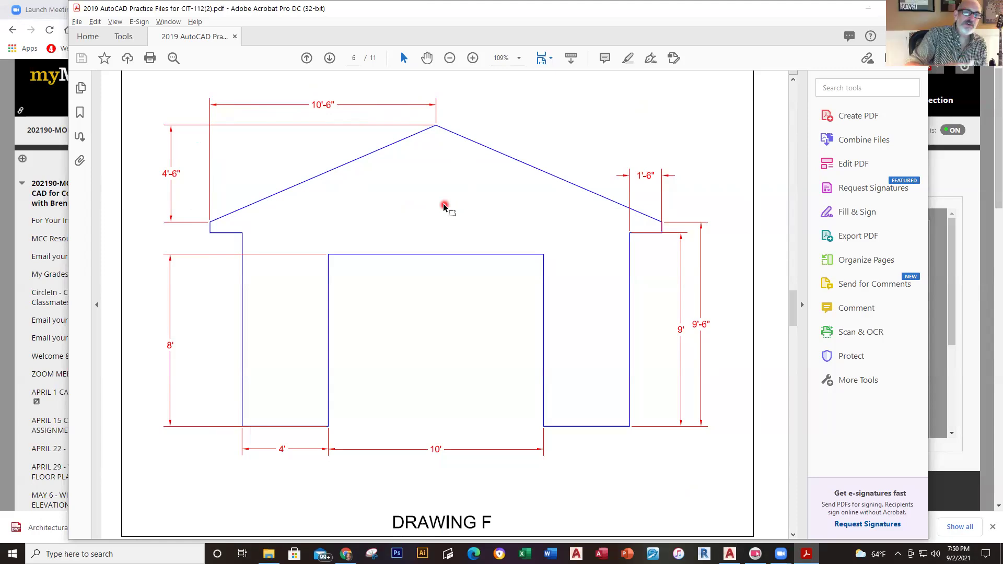
key(alt+Tab)
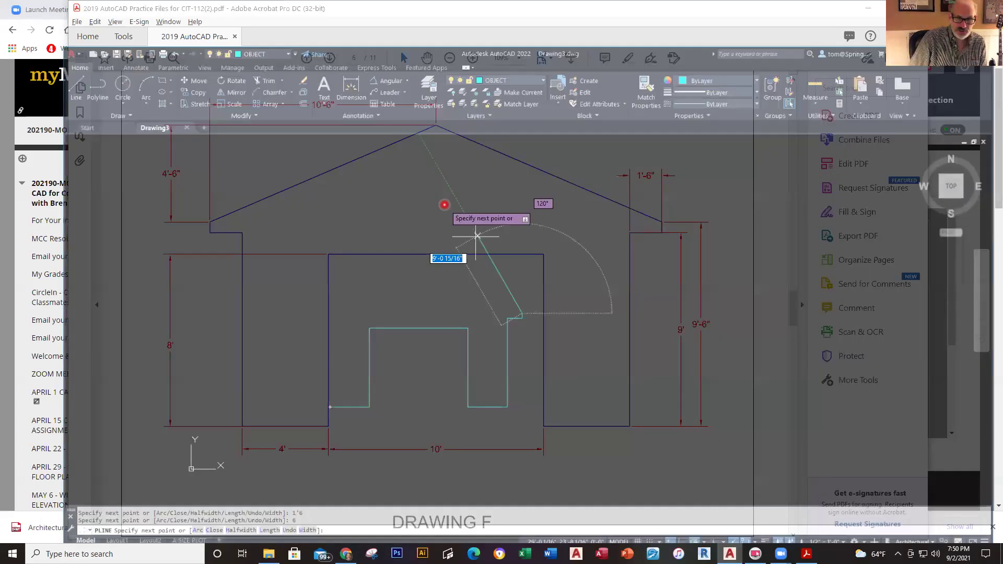
scroll(398, 247, up, 2)
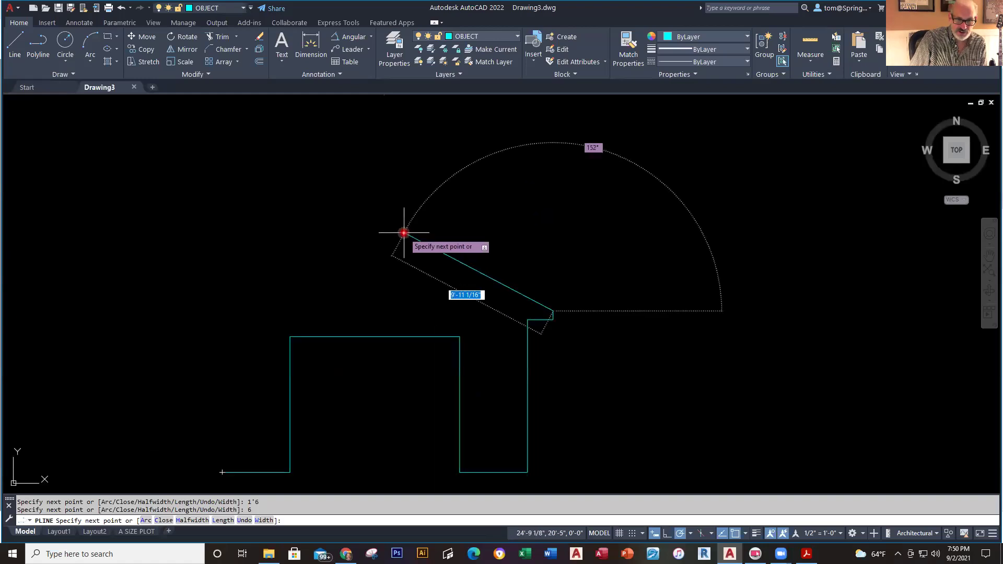
text(-)
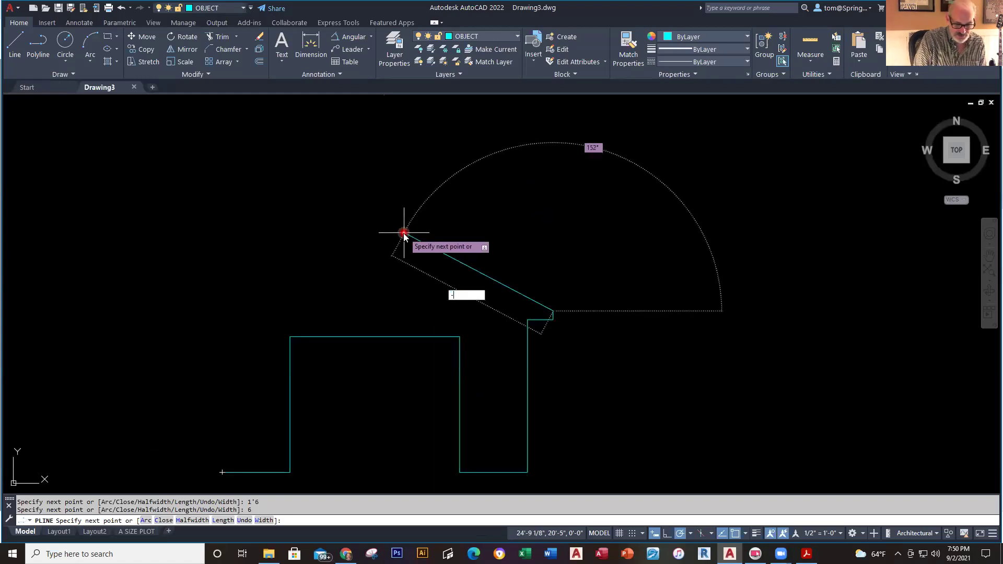
text(10'6)
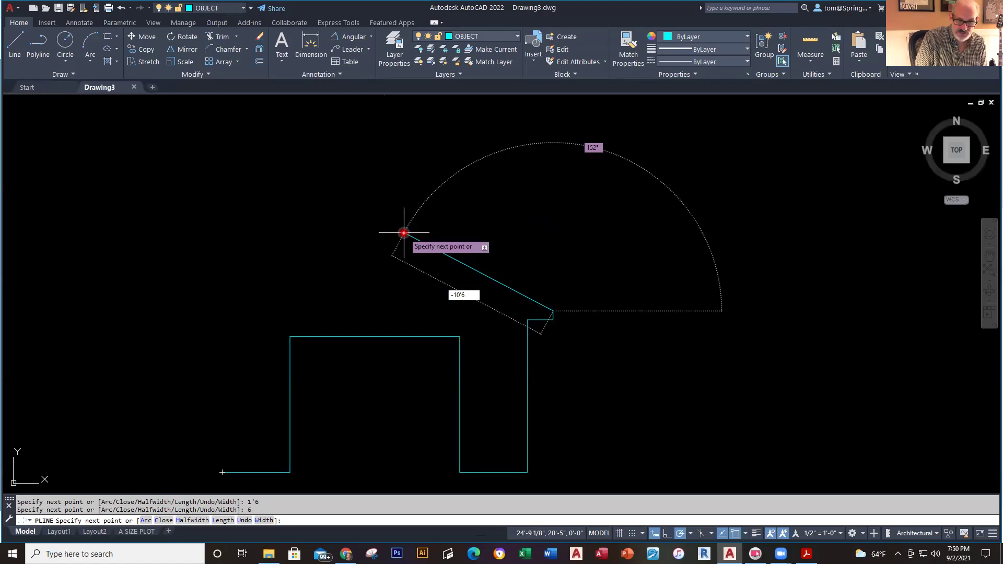
key(Tab)
text(4)
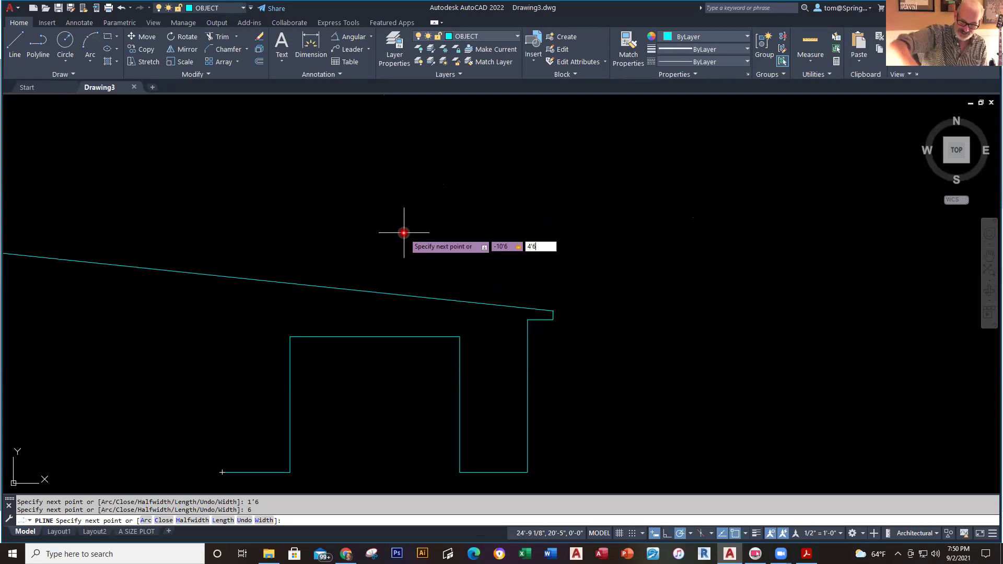
key(Return)
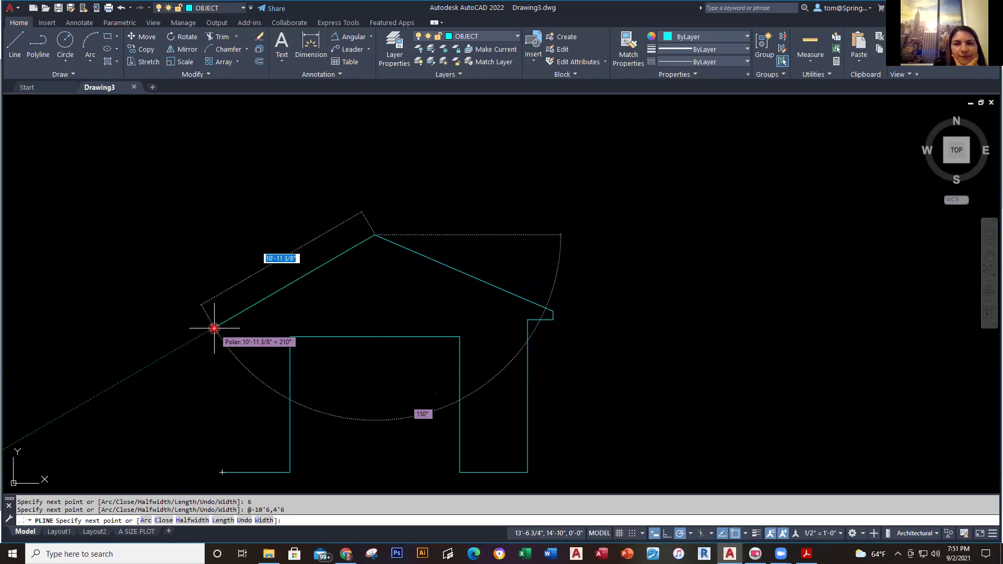
- Draw the left roof slope down from the peak to relative coordinates -10'6,-4'6
text(-10)
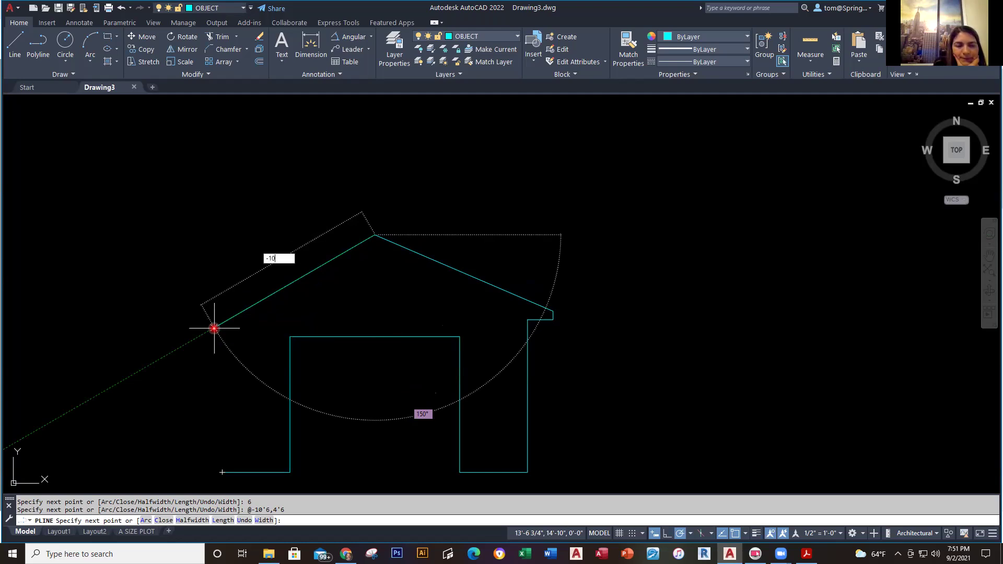
text('6)
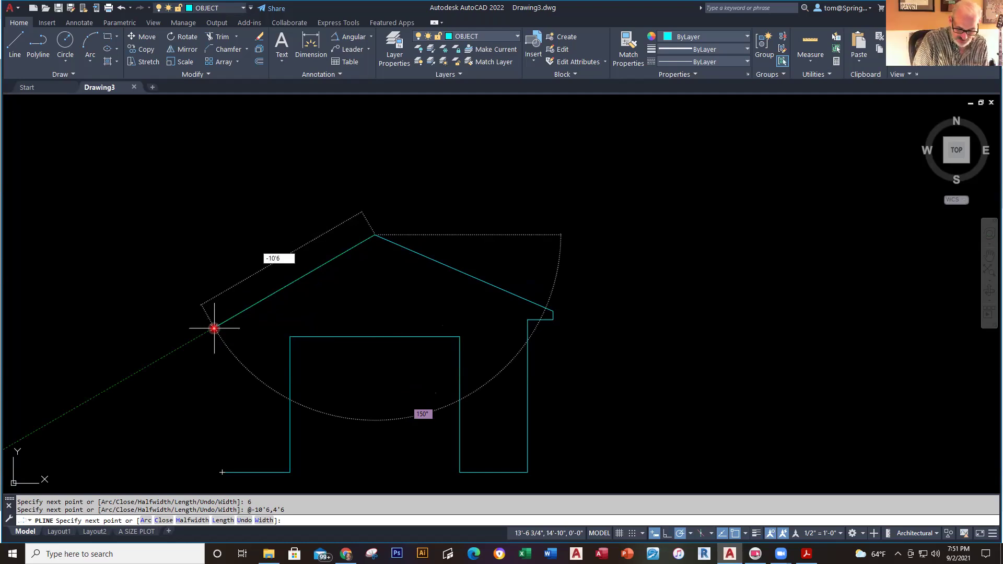
key(Tab)
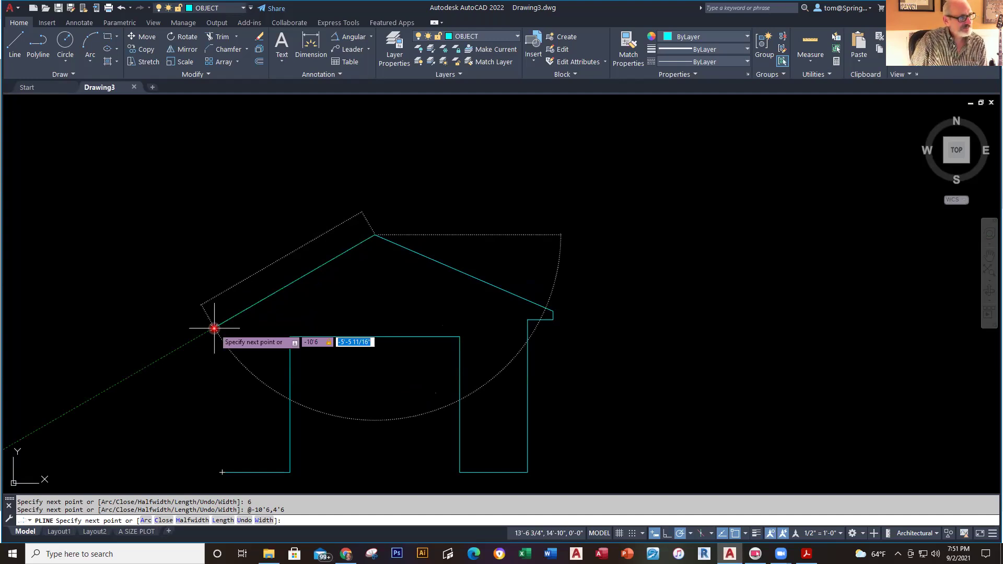
text(-)
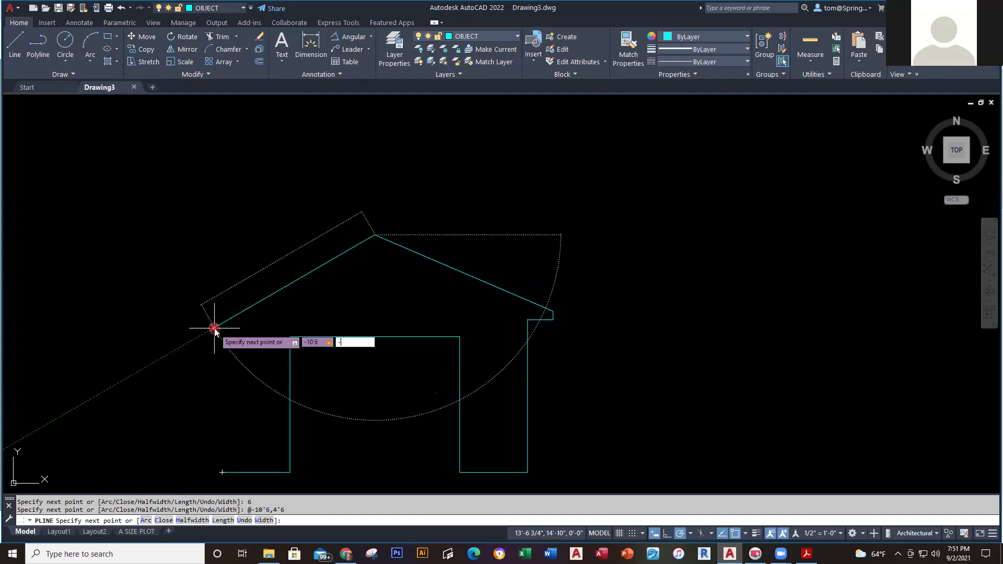
text(4'6)
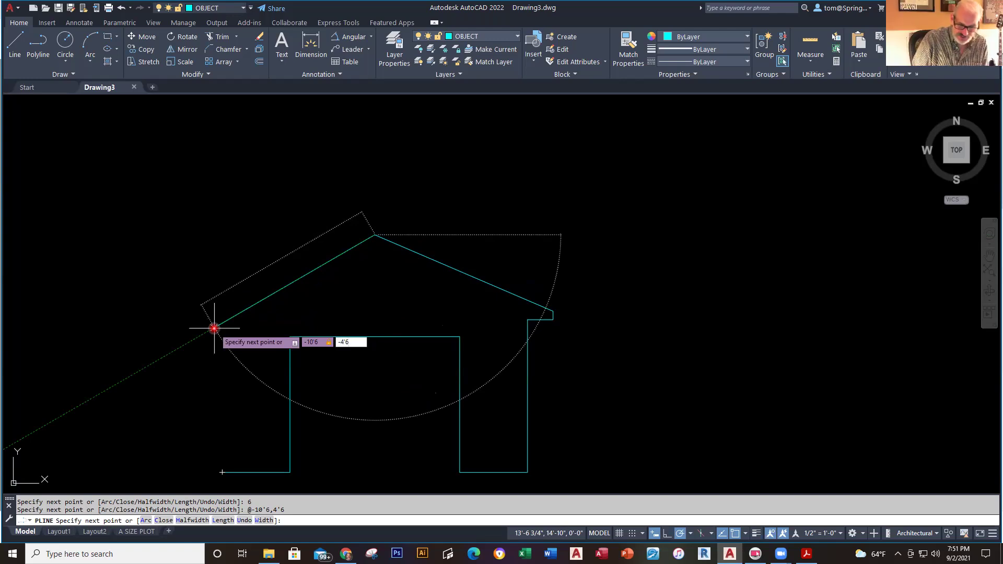
key(Return)
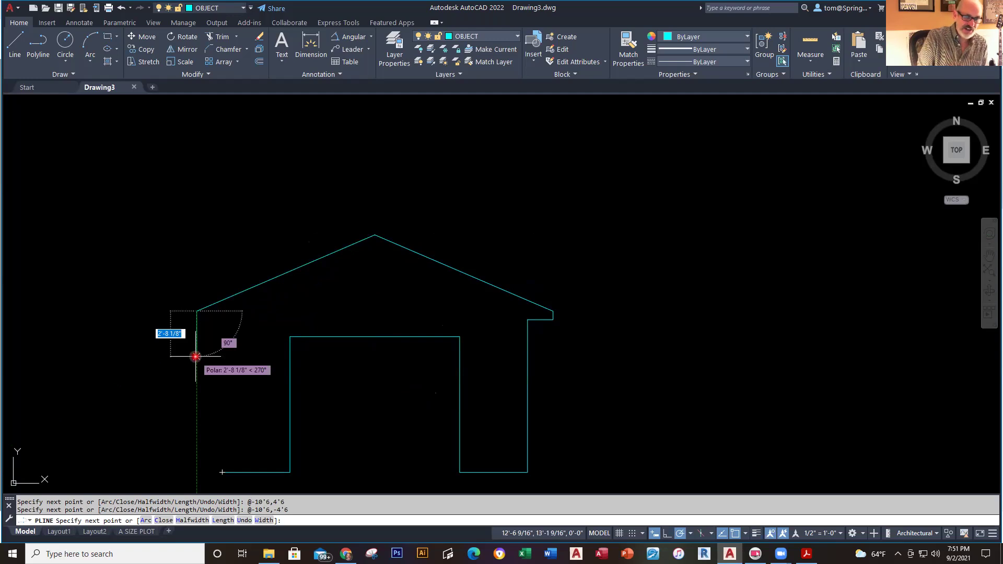
- Draw the left eave with segments 6" down and 1'6" to the right, and close the polyline to form the left wall
text(6)
key(Return)
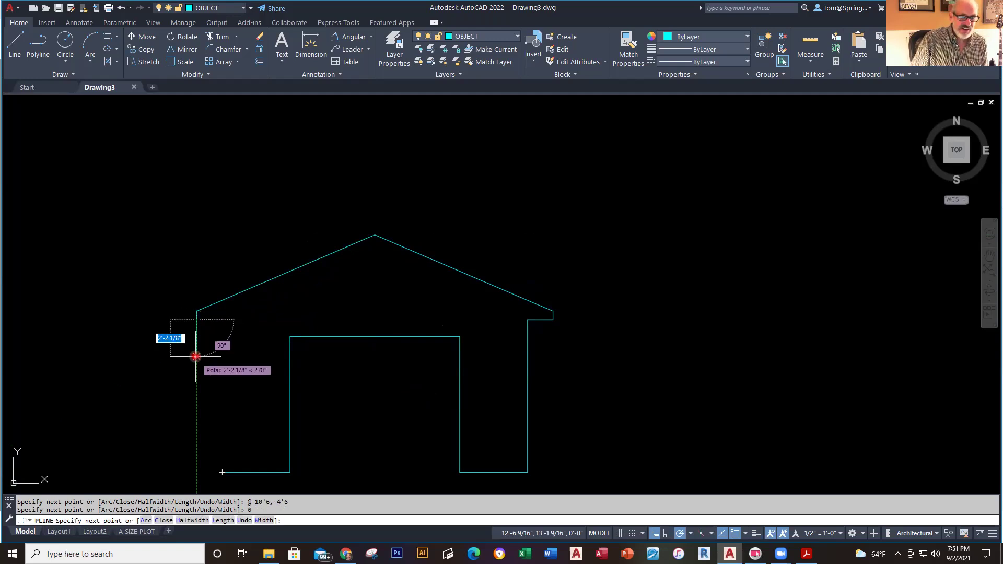
text(1'6)
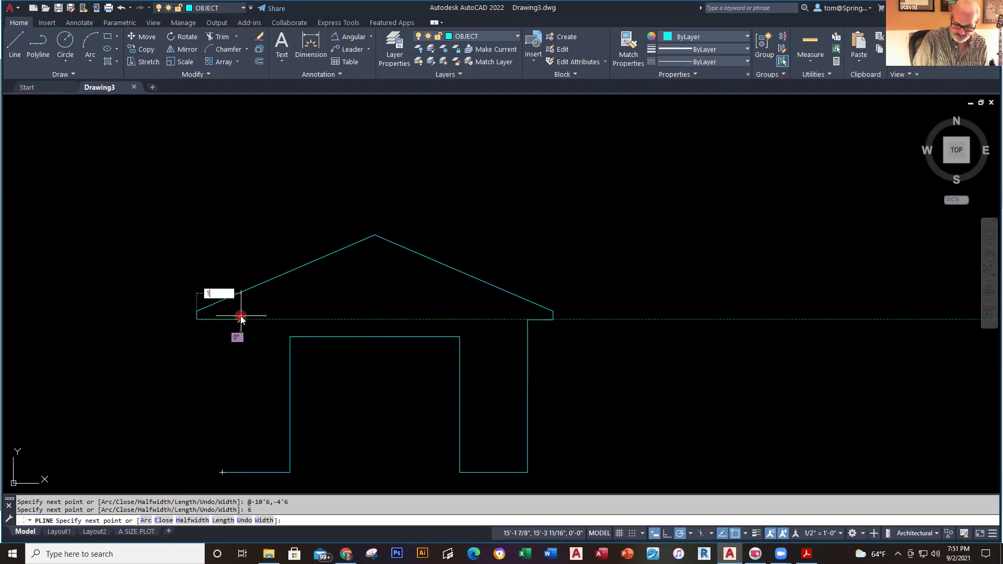
key(Return)
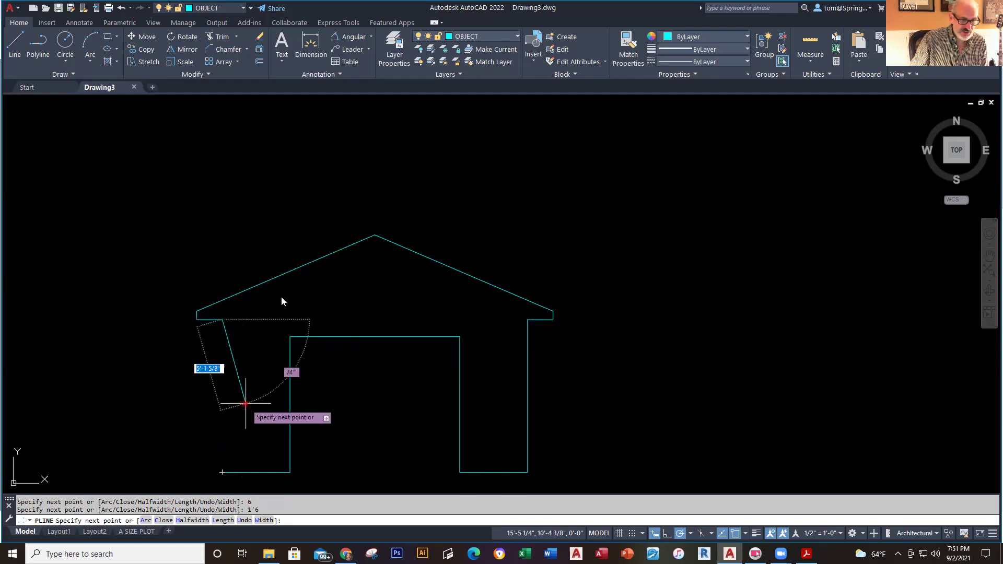
right_click(245, 405)
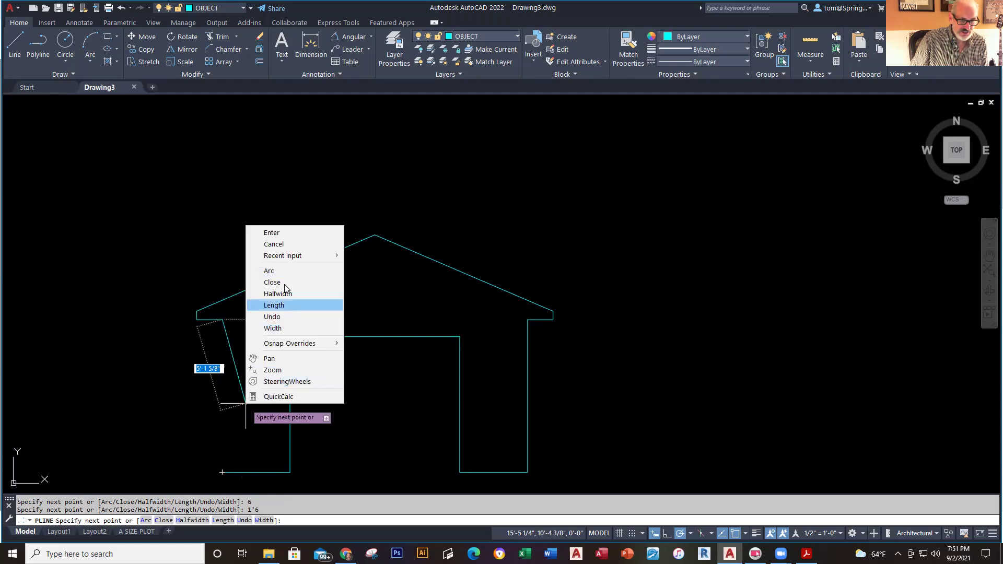
click(272, 282)
mouse_move(425, 391)
middle_down()
mouse_move(405, 376)
mouse_move(470, 345)
middle_up()
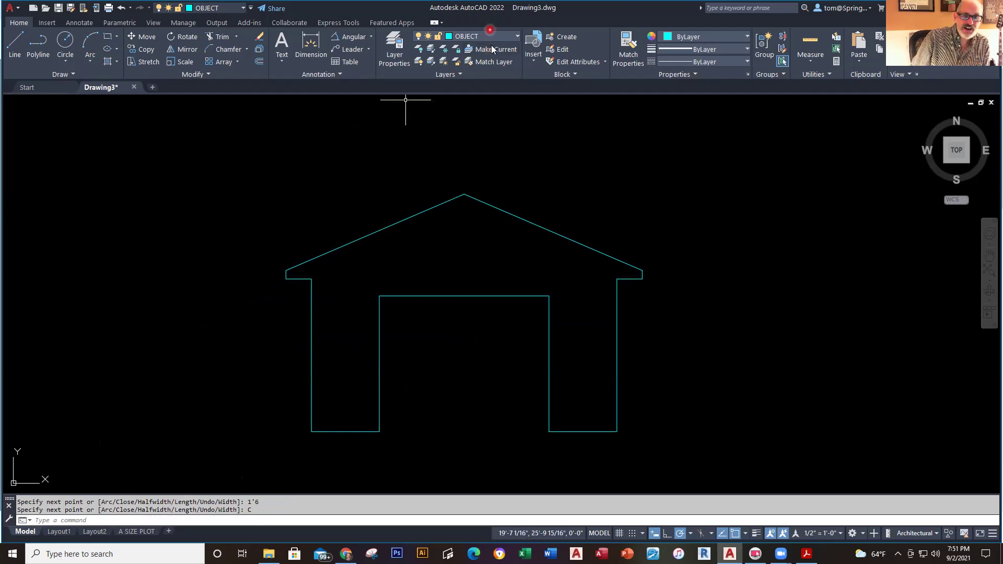
- Make the DIMENSIONS layer current
click(317, 4)
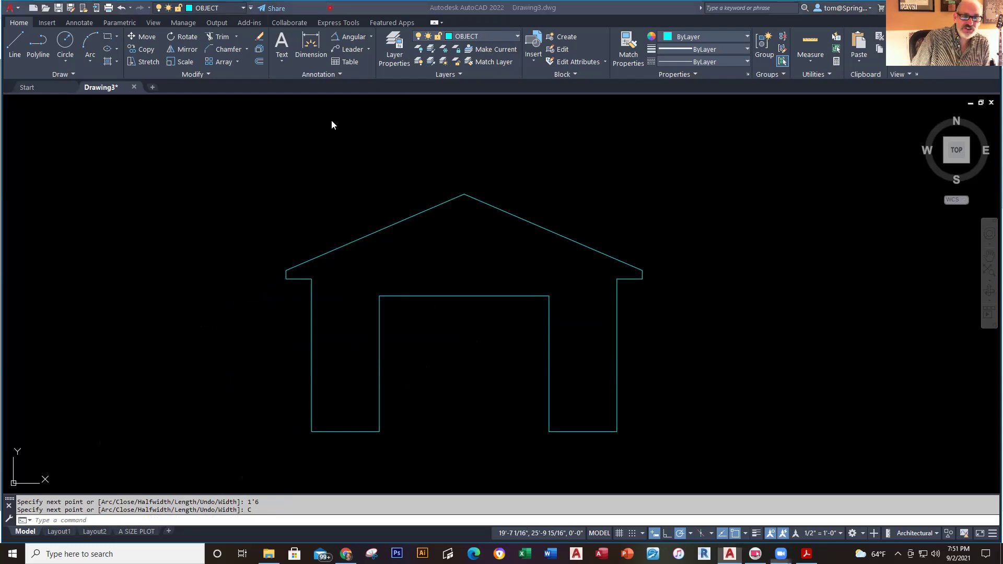
click(520, 34)
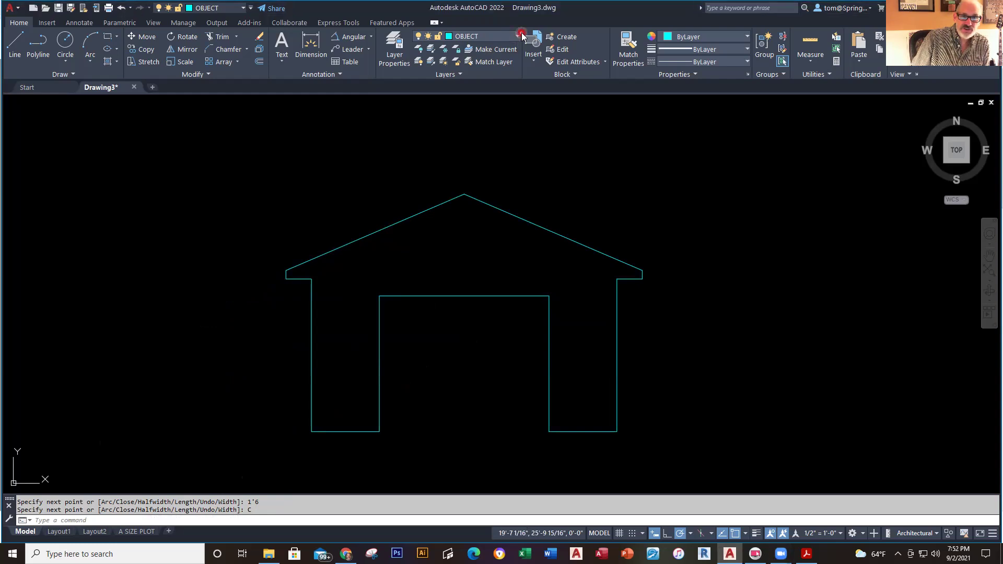
click(520, 36)
click(478, 73)
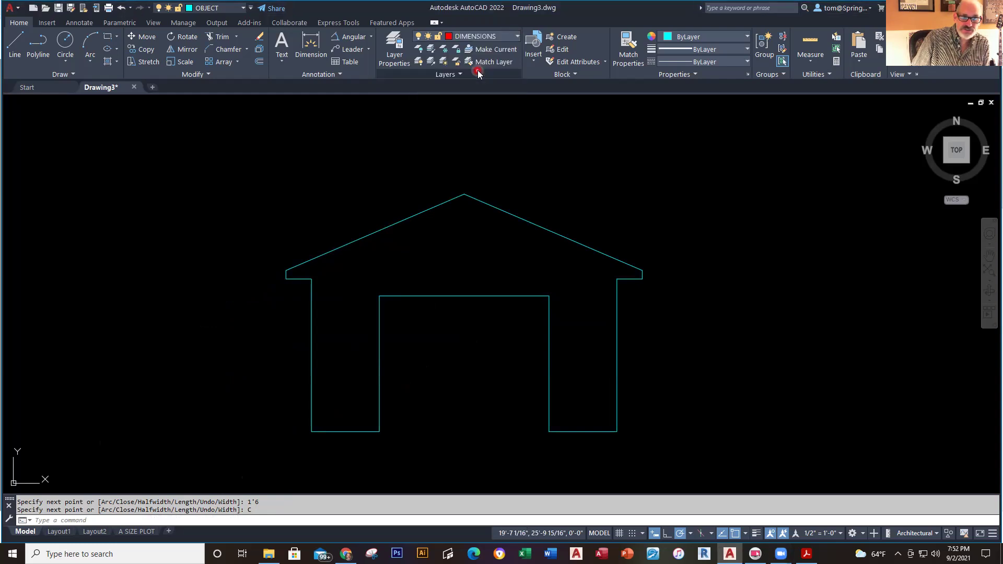
- Add a horizontal linear dimension for the left pier's base width, placed just below the building outline
click(373, 37)
click(369, 52)
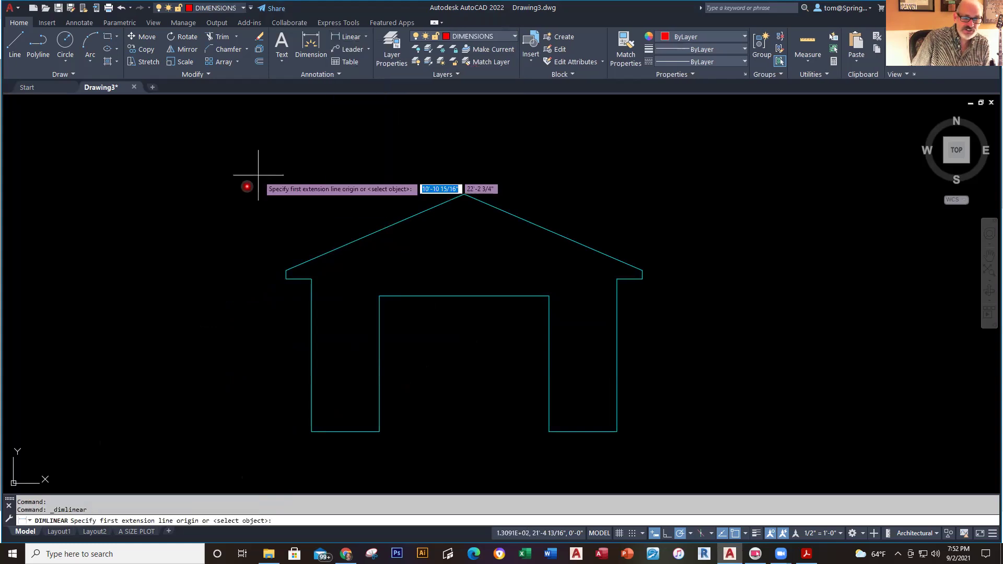
click(312, 431)
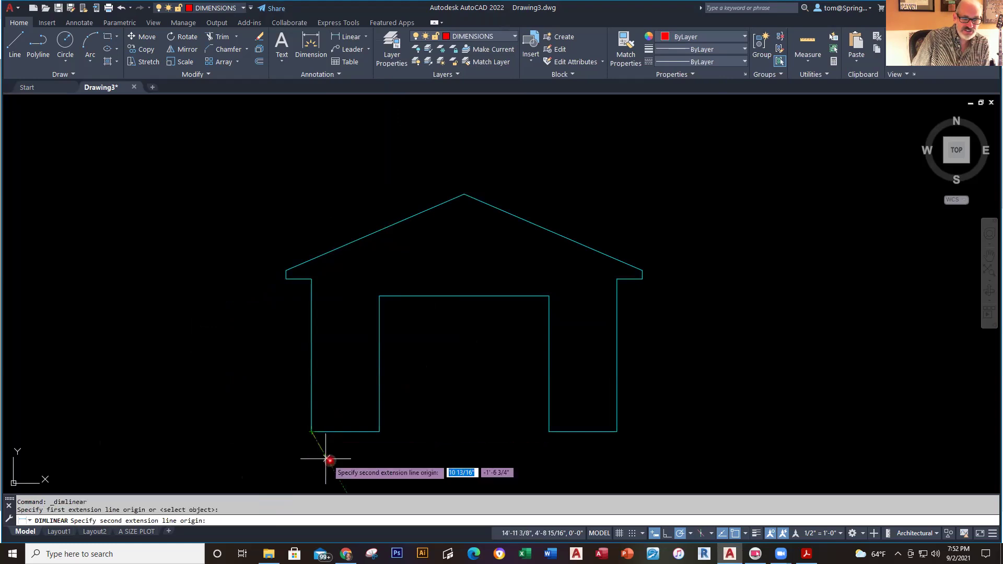
click(380, 431)
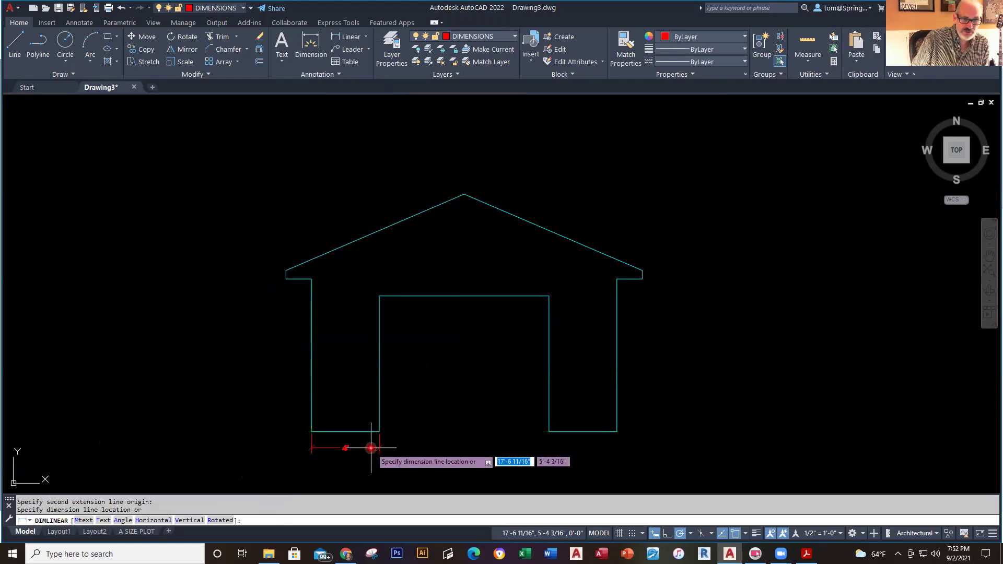
click(353, 455)
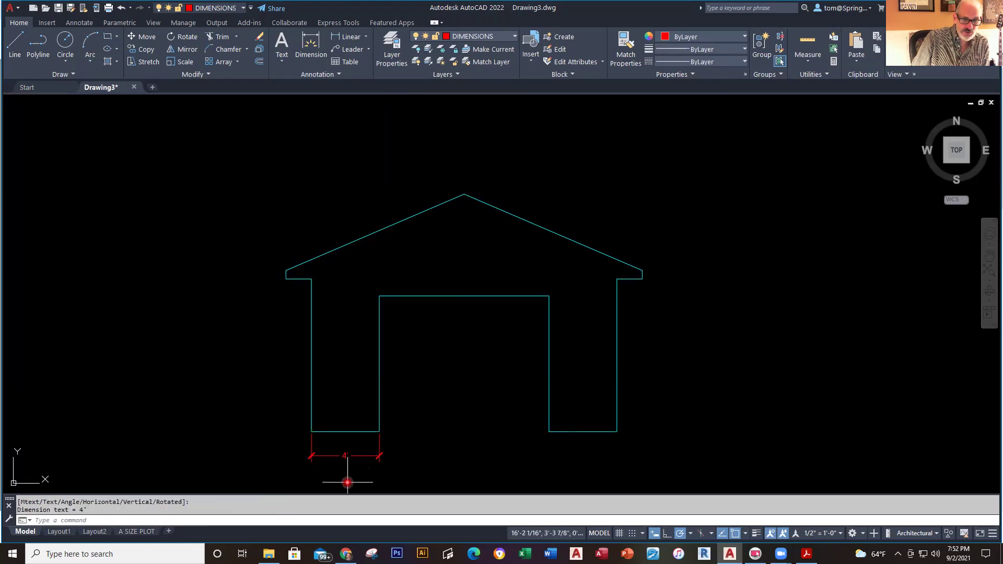
scroll(347, 476, up, 6)
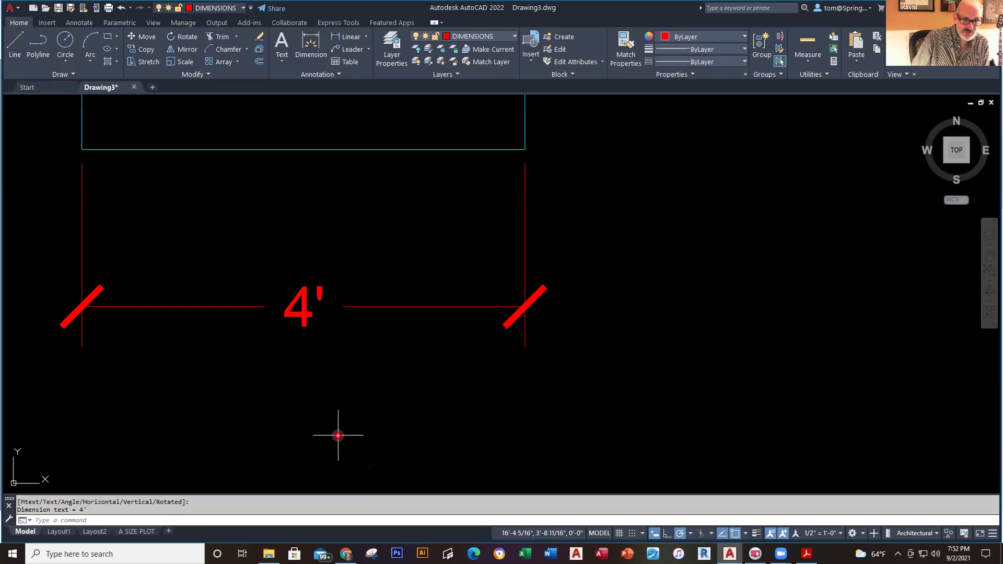
scroll(338, 435, down, 6)
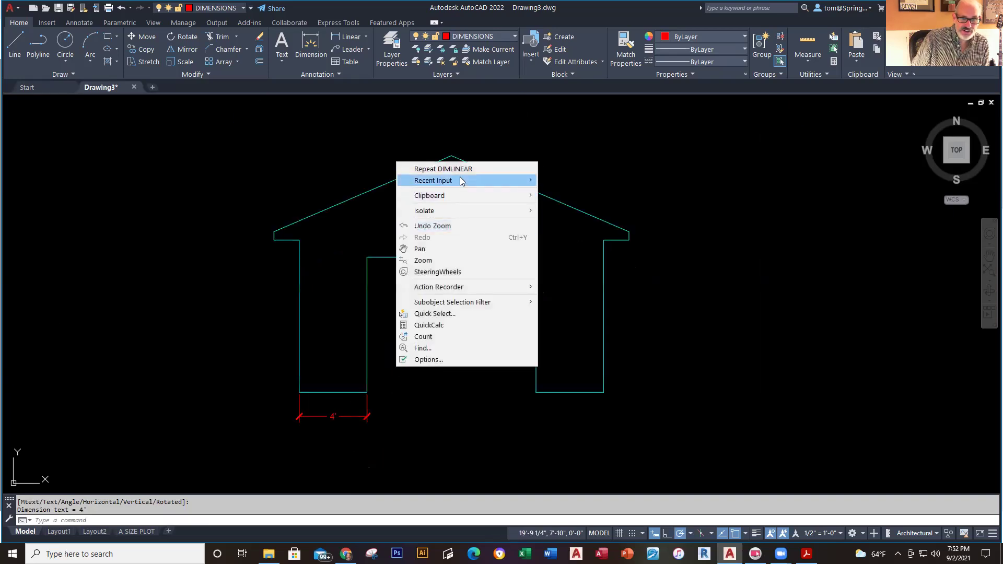
- Add a vertical linear dimension for the door opening's height, placed to the left of the building
click(464, 169)
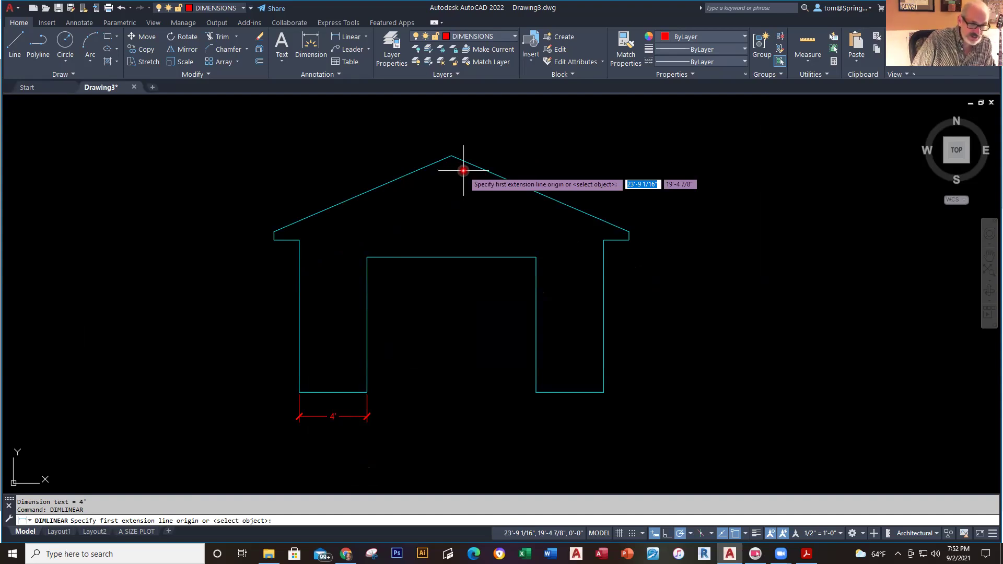
click(368, 391)
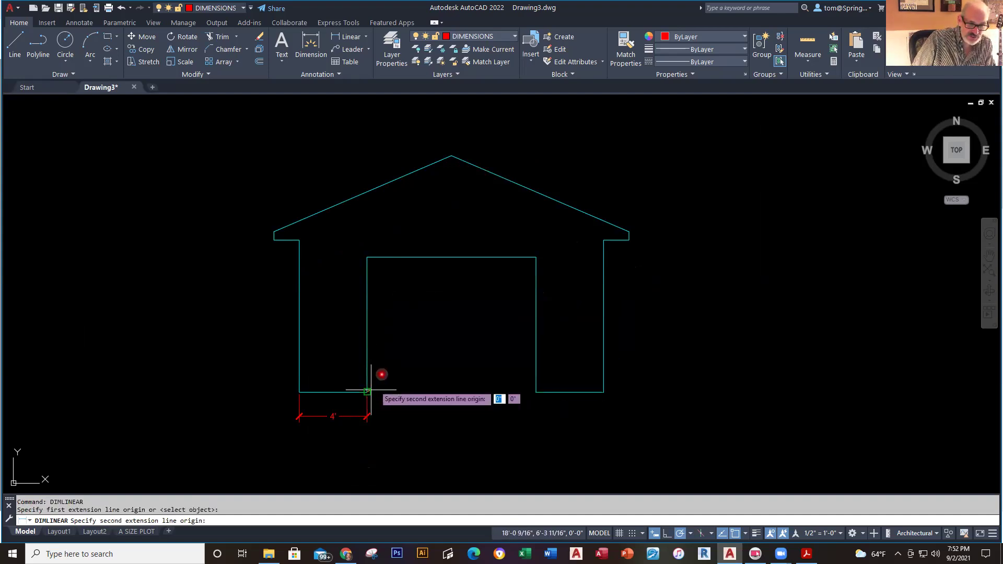
click(367, 257)
click(181, 275)
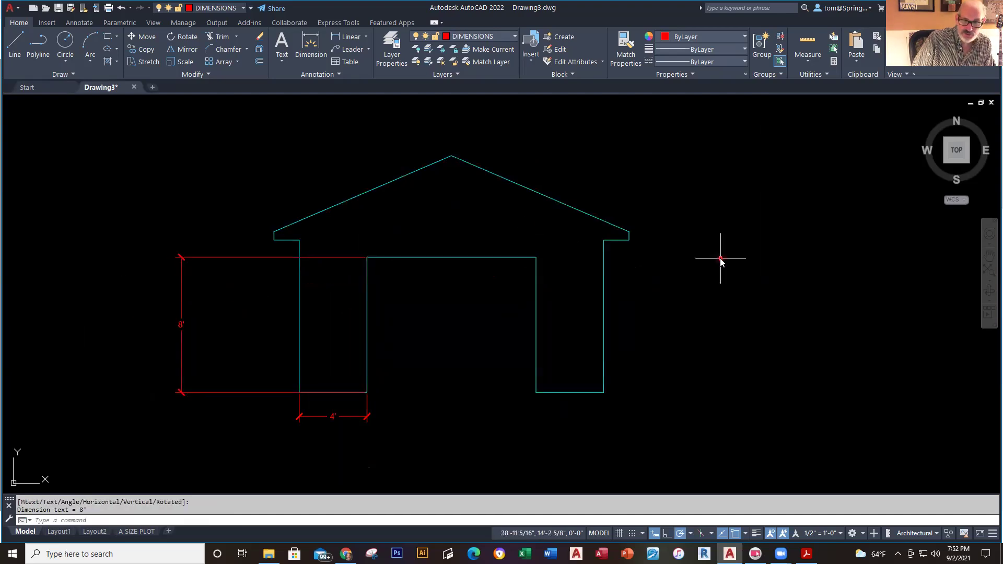
- Dimension the door opening's width below the building, aligned with the left pier's width dimension
right_click(720, 258)
click(738, 267)
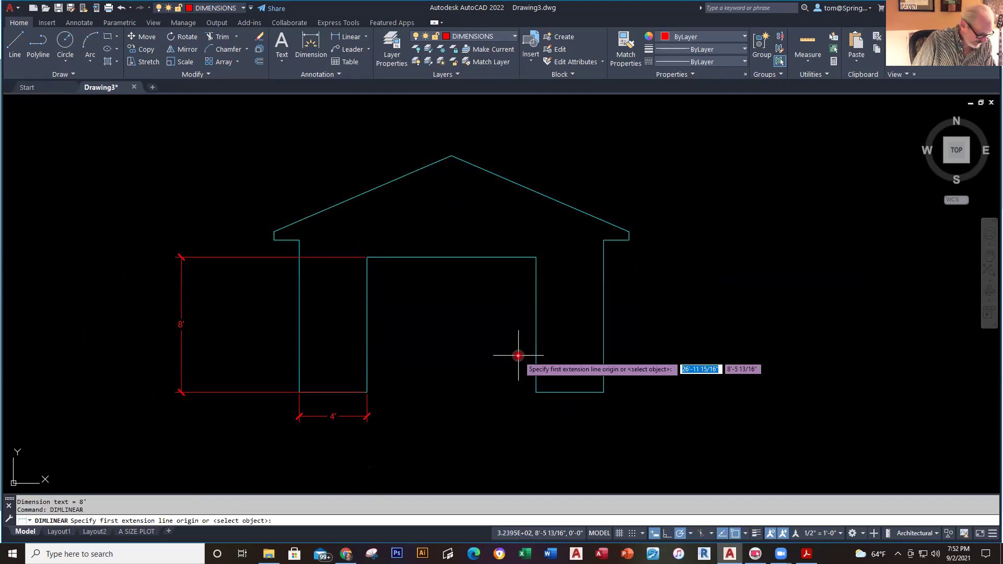
click(369, 392)
click(535, 392)
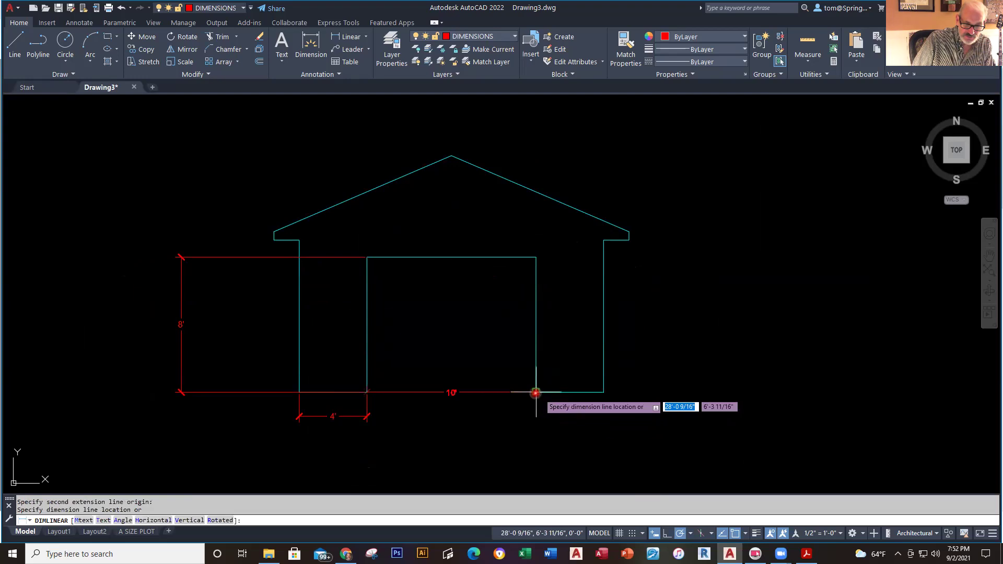
click(366, 416)
- Add a vertical linear dimension for the right wall's height up to the eave's underside, placed right of the building
right_click(709, 269)
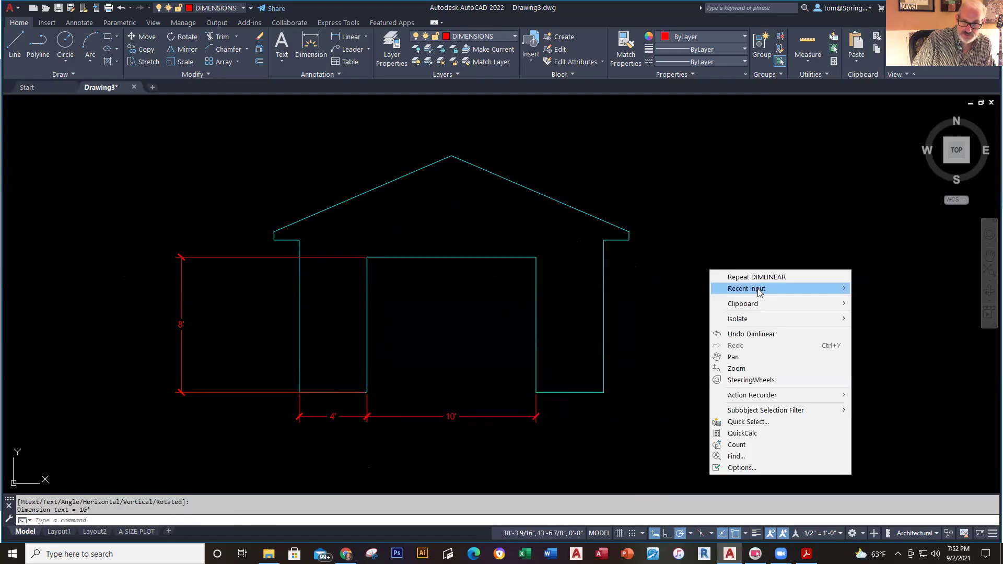
click(752, 277)
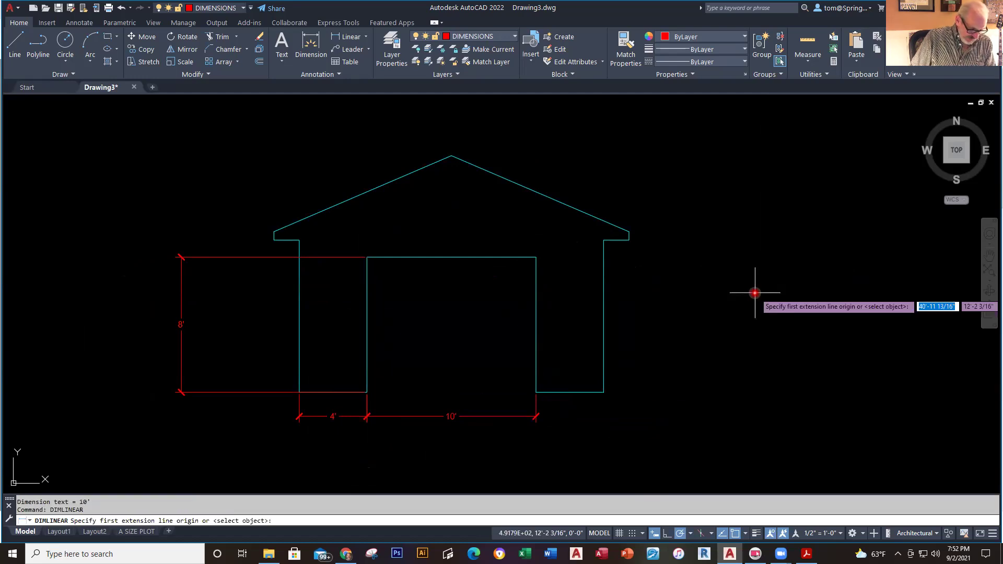
click(604, 392)
click(604, 240)
click(689, 212)
- Dimension the height from the right wall's base to the eave's upper corner, placed outside the wall height dimension
right_click(716, 199)
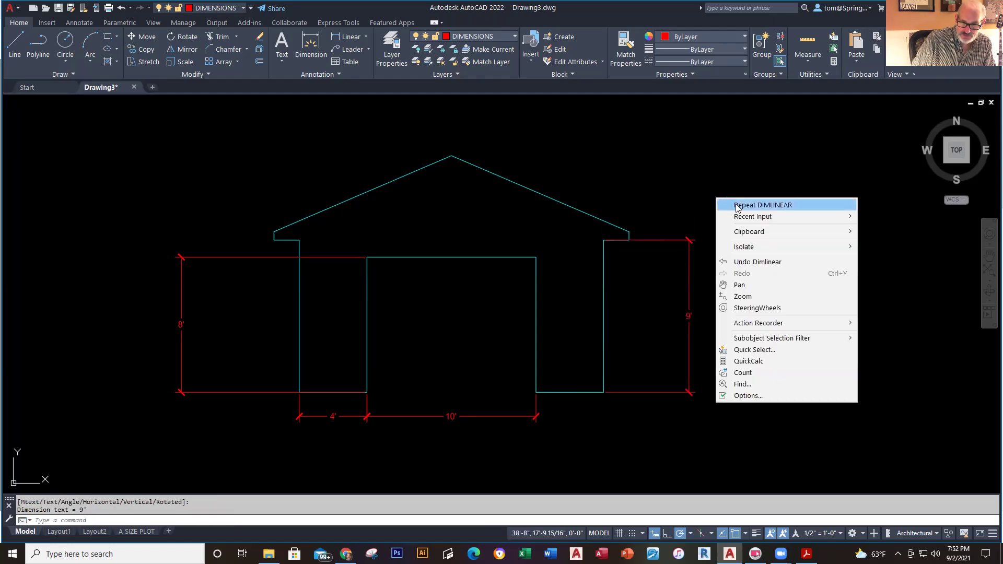
click(738, 205)
click(604, 392)
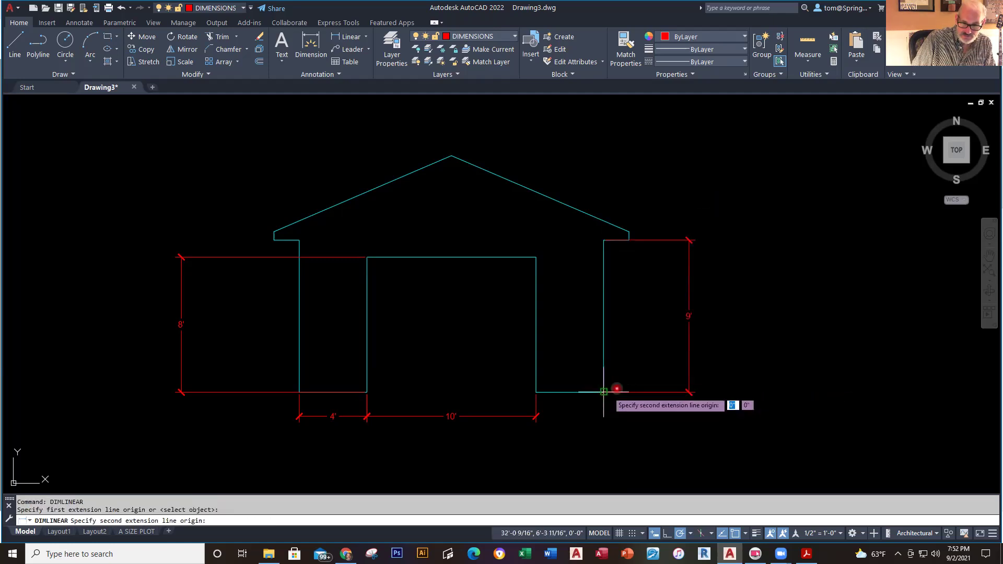
click(629, 231)
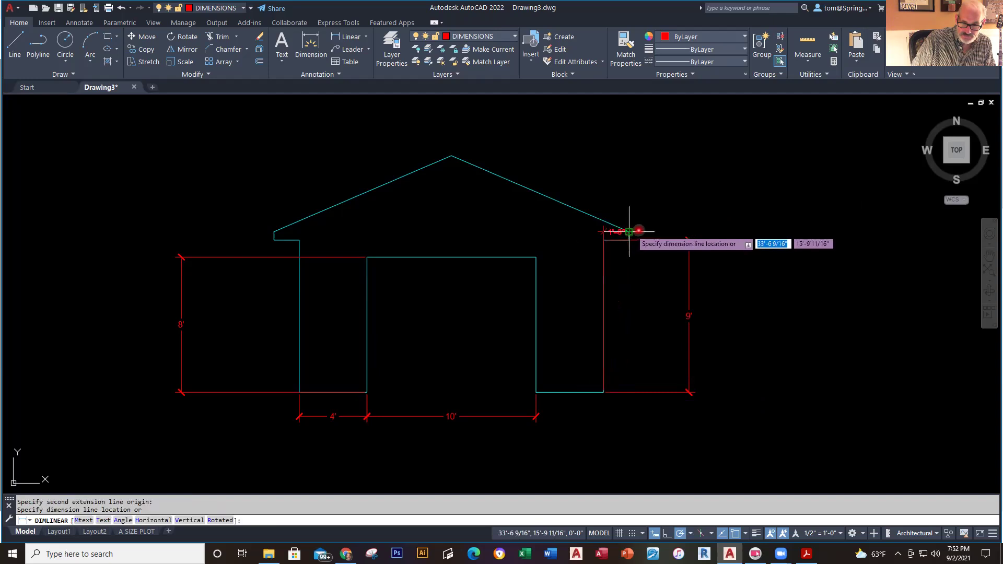
click(727, 256)
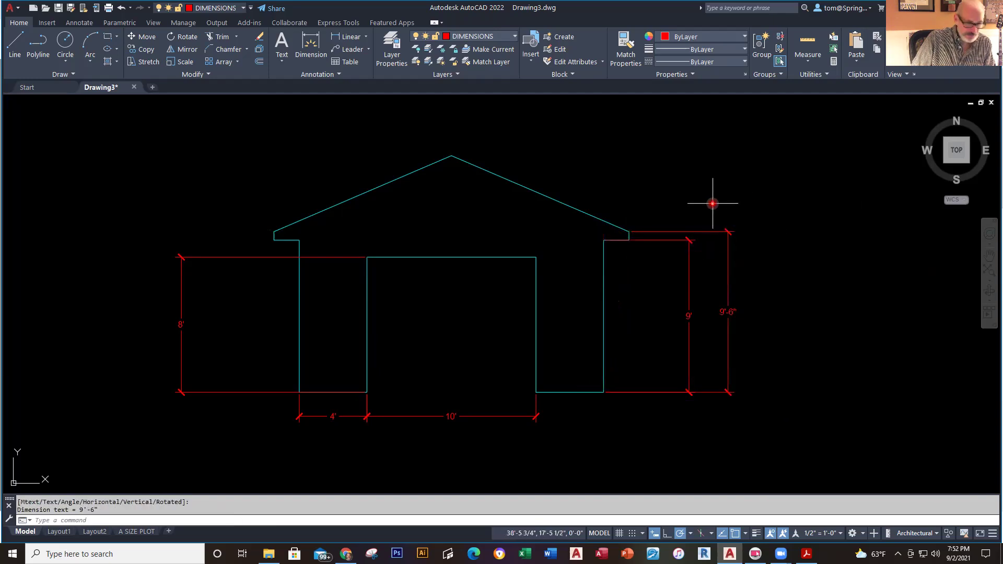
- Add a horizontal linear dimension for the right eave's overhang, placed above the eave
right_click(698, 195)
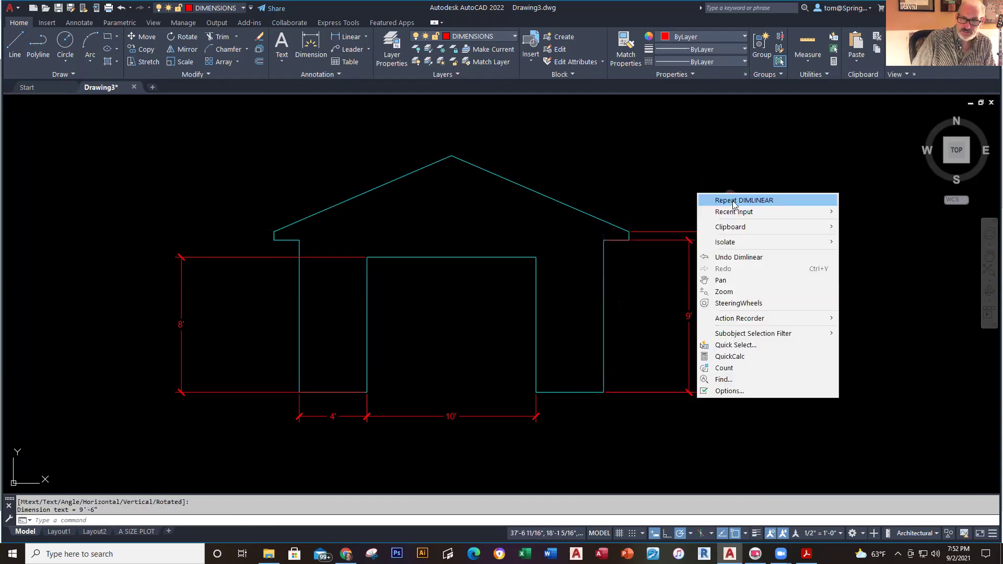
click(730, 200)
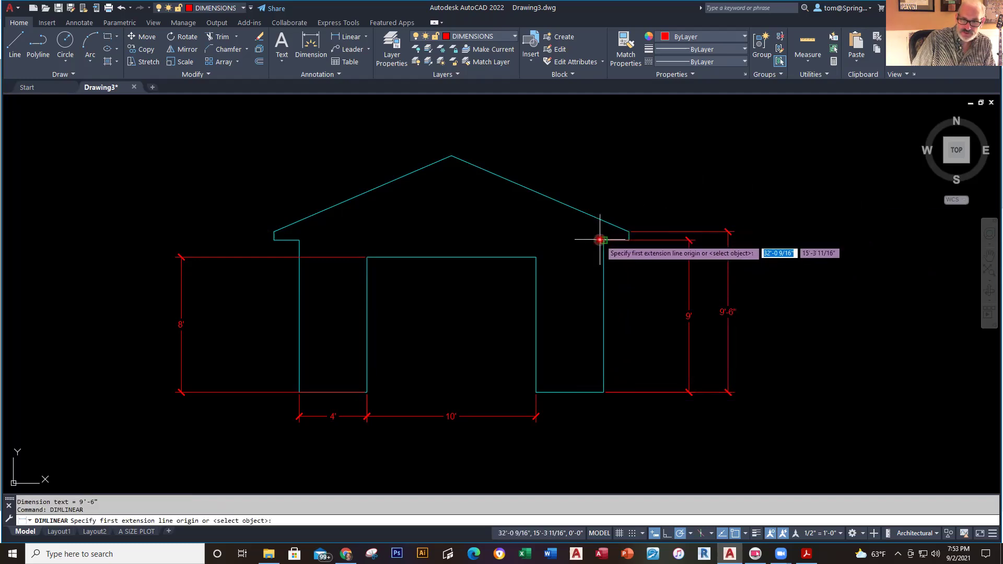
click(602, 240)
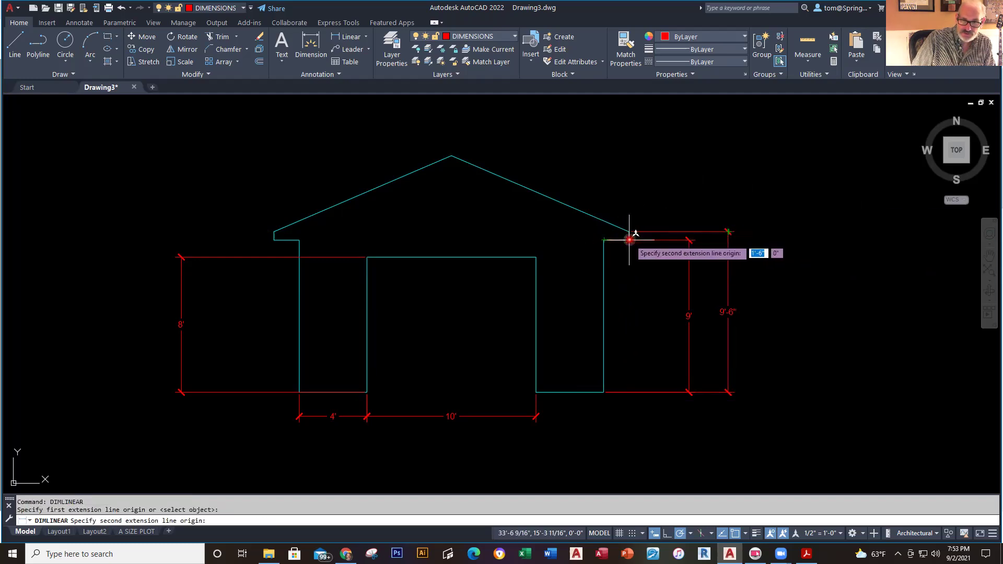
click(629, 232)
click(630, 188)
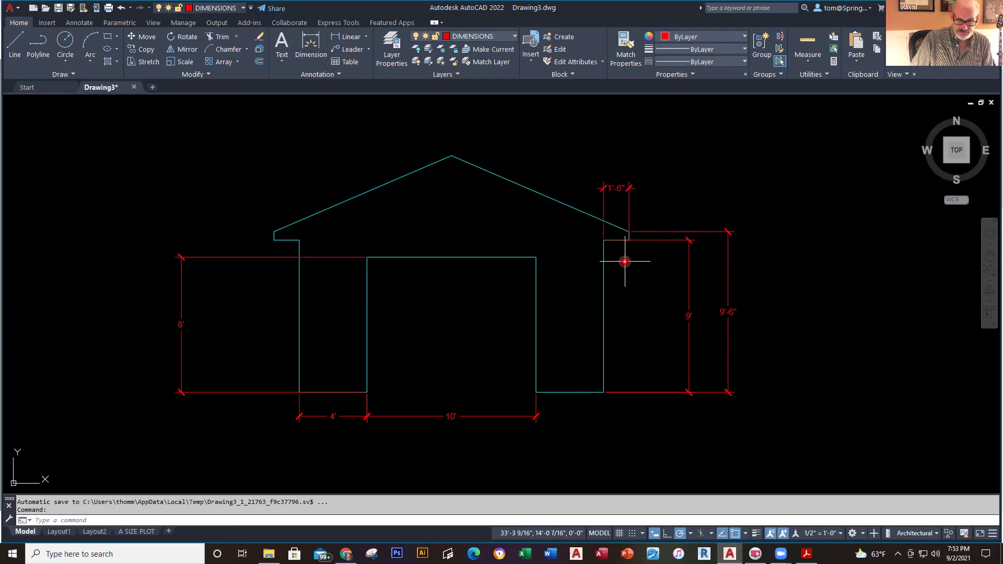
scroll(620, 224, up, 6)
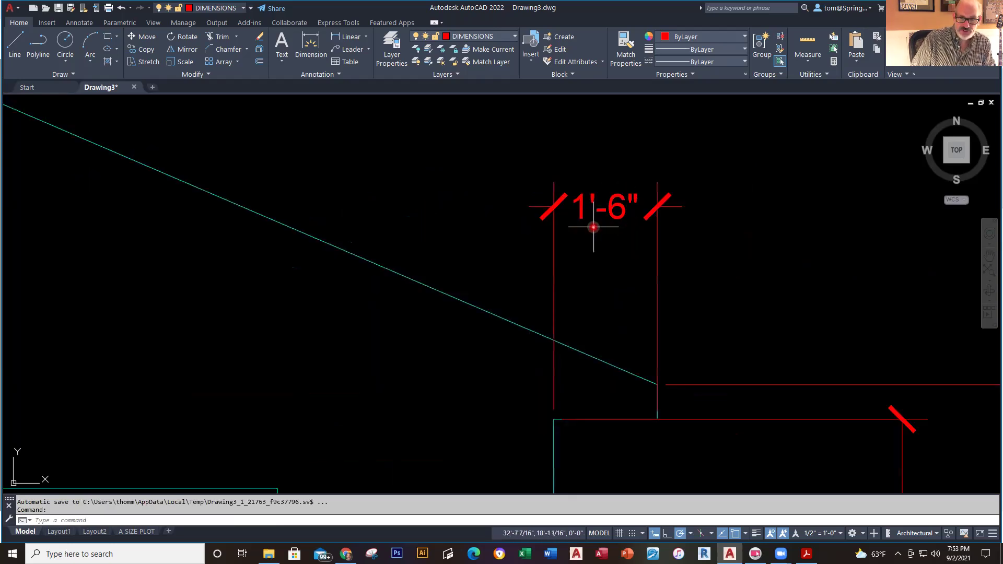
scroll(593, 227, down, 6)
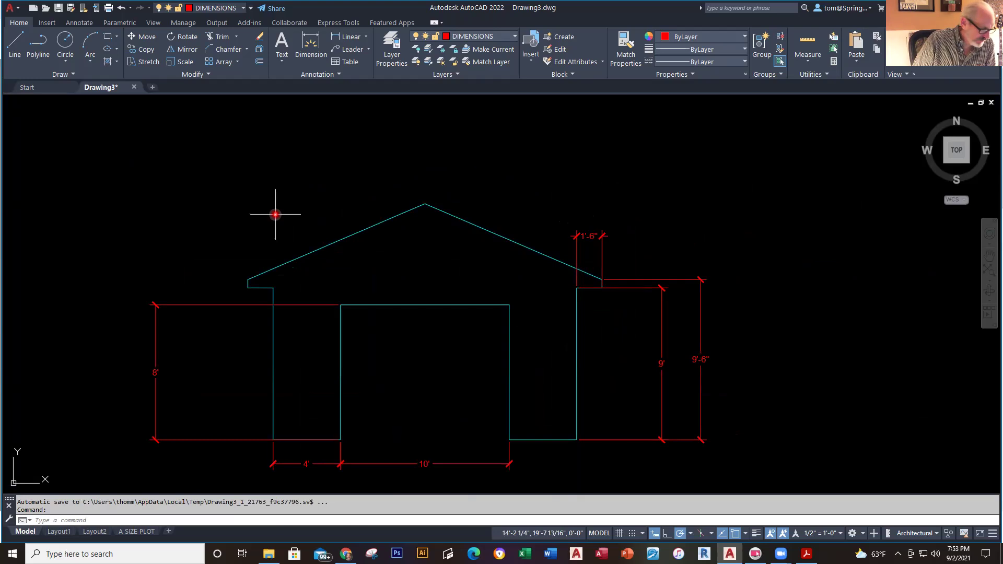
- Add a horizontal linear dimension from the left eave's upper corner to the roof peak, placed above the roof
click(345, 36)
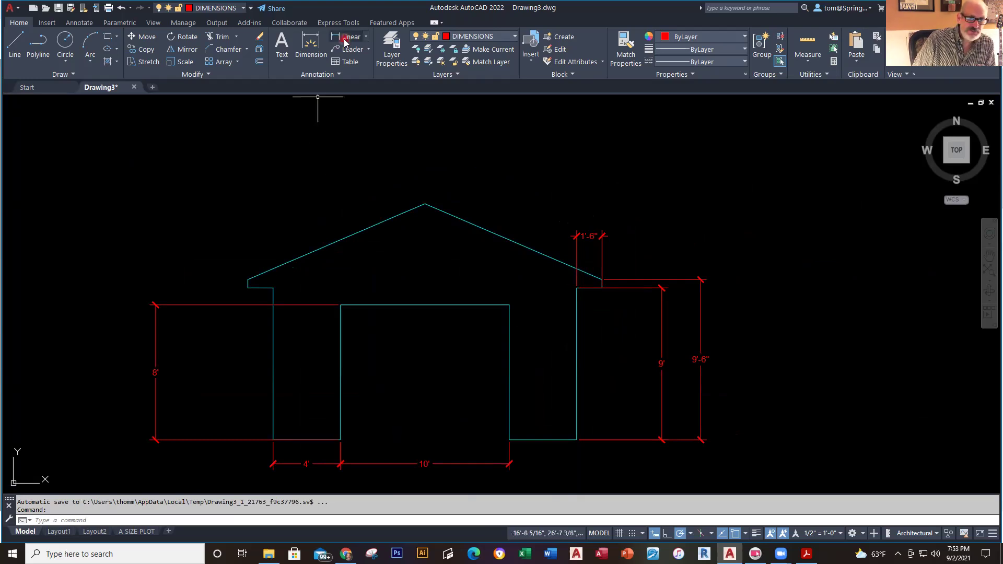
click(247, 275)
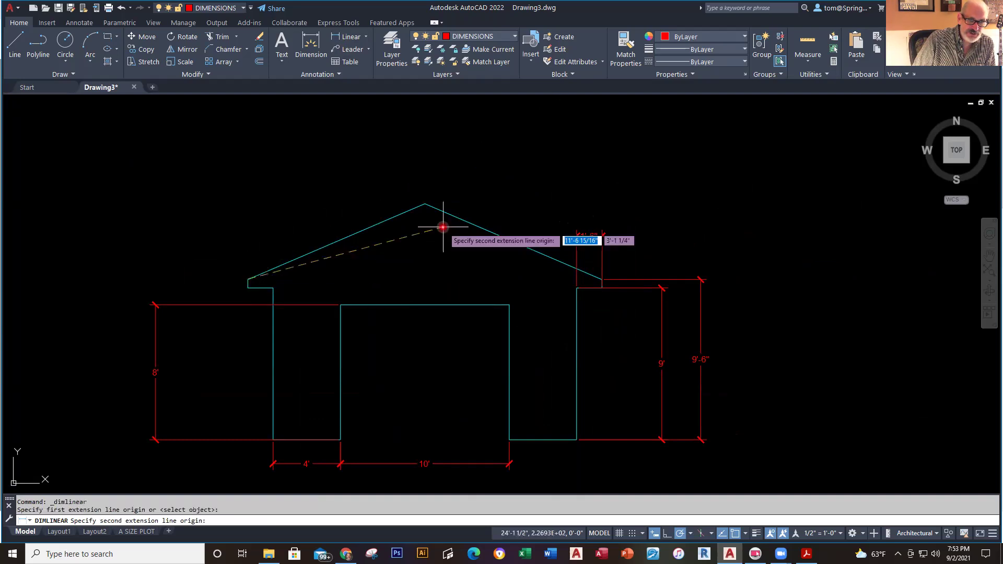
click(426, 204)
click(390, 163)
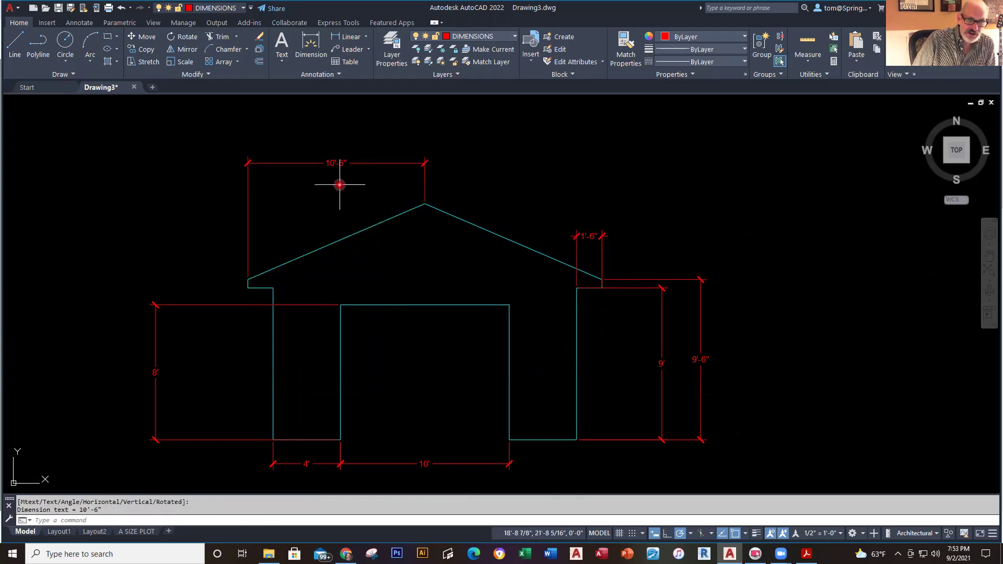
right_click(162, 166)
click(188, 172)
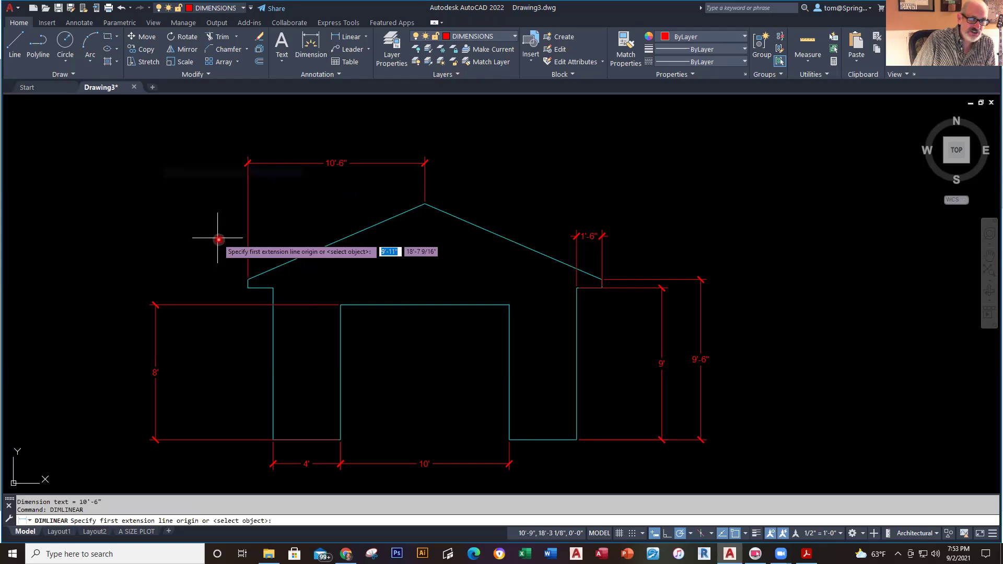
click(247, 280)
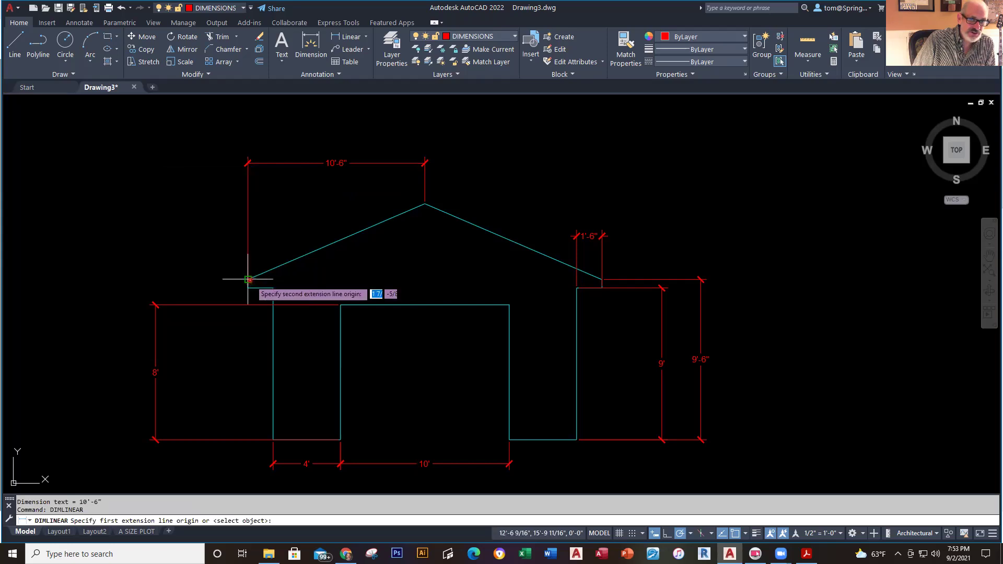
click(424, 204)
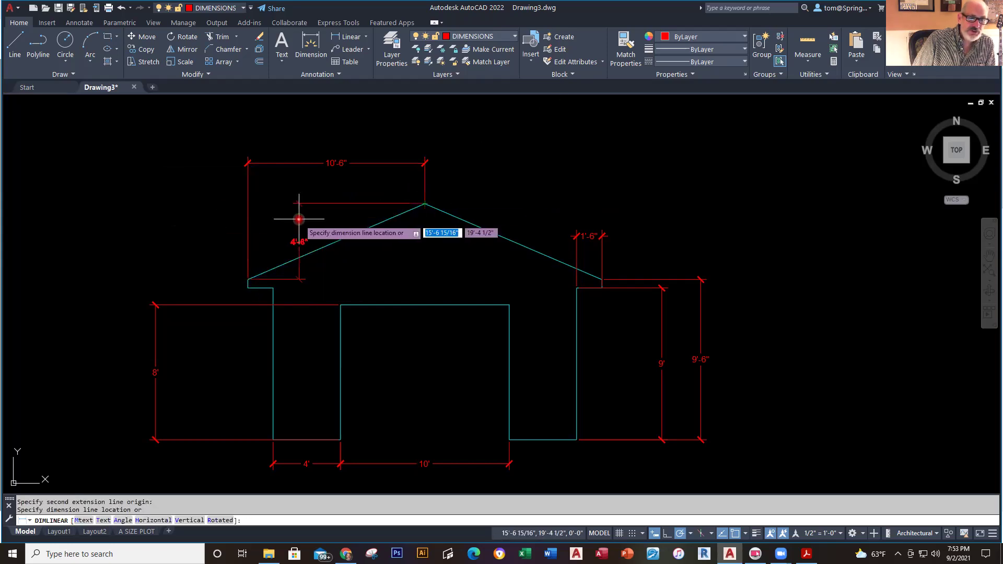
key(Escape)
- Erase the horizontal dimension above the left roof slope
click(291, 148)
click(245, 179)
key(Delete)
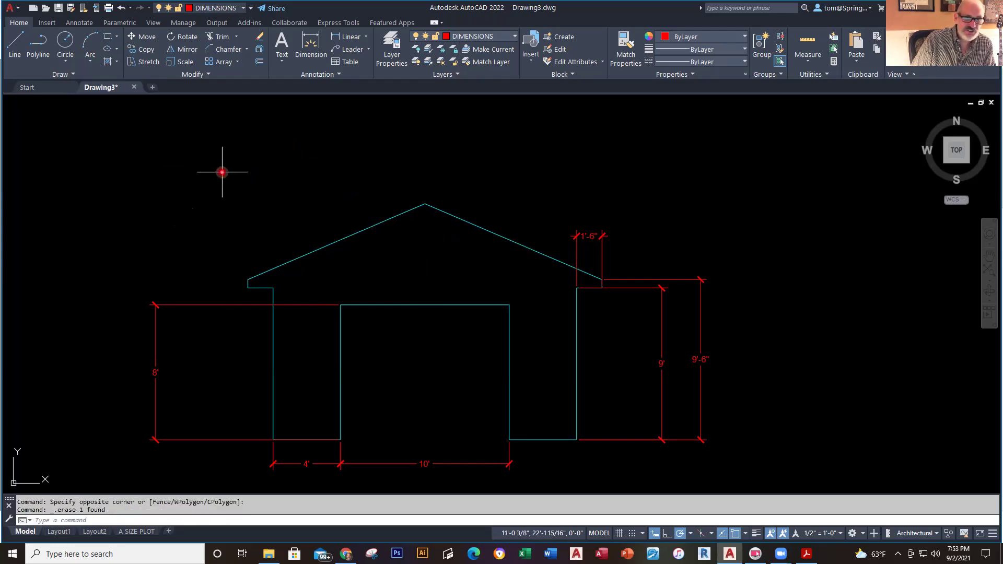
- Add a vertical linear dimension from the left eave's upper corner to the roof peak, placed outside the left eave
click(345, 37)
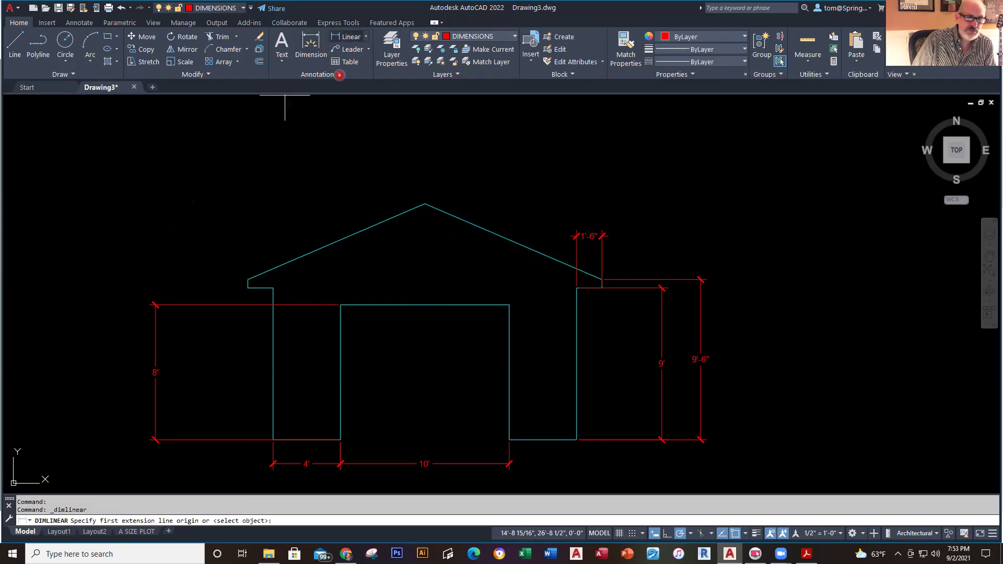
click(247, 277)
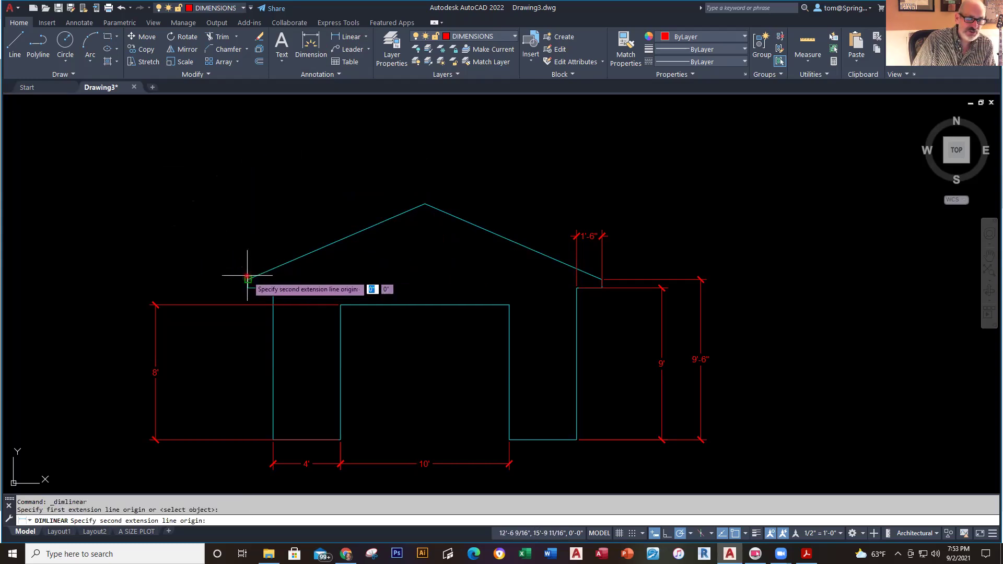
click(425, 202)
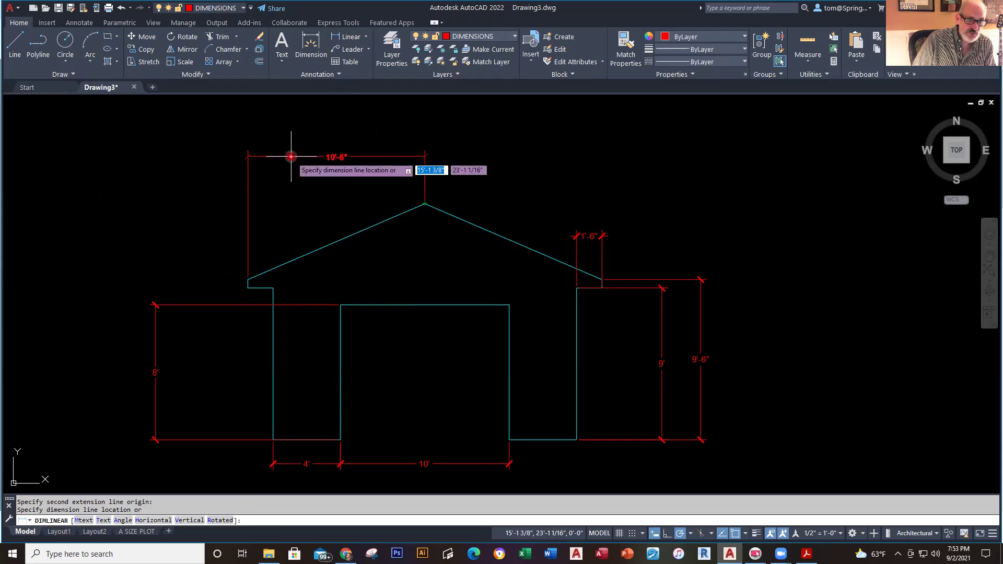
click(197, 218)
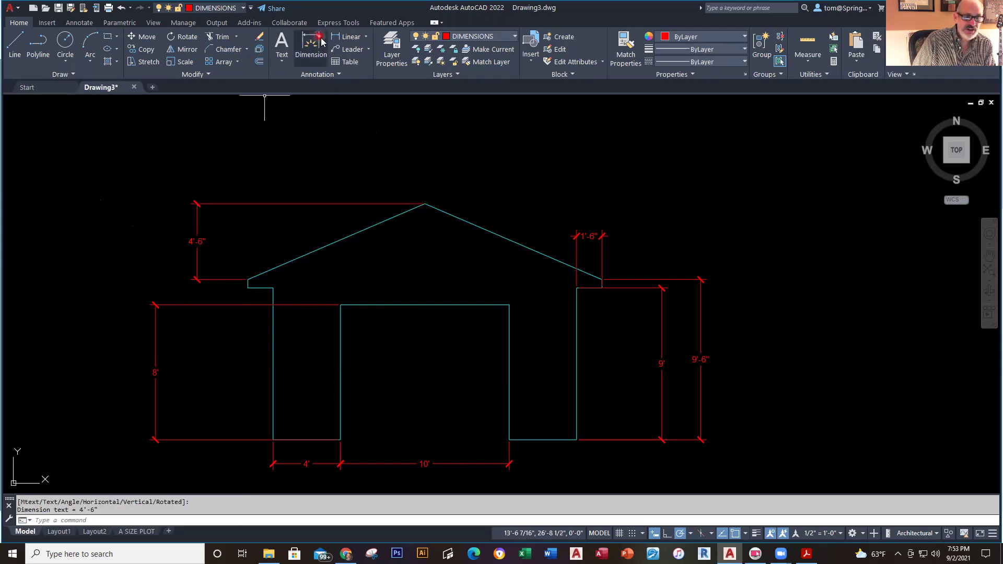
- Add a horizontal linear dimension from the left eave's upper corner to the roof peak, placed above the roof
click(346, 36)
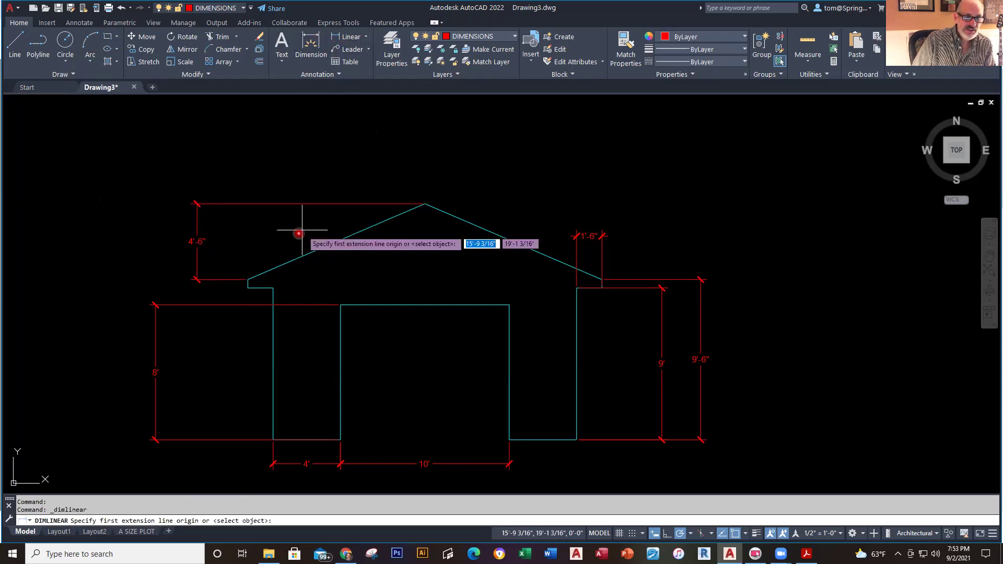
click(248, 280)
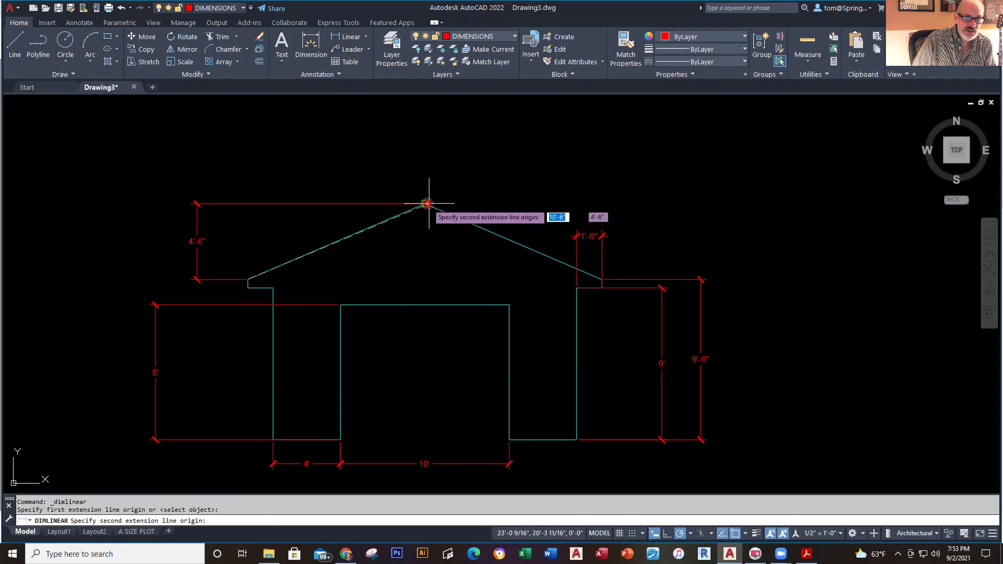
click(428, 203)
click(338, 162)
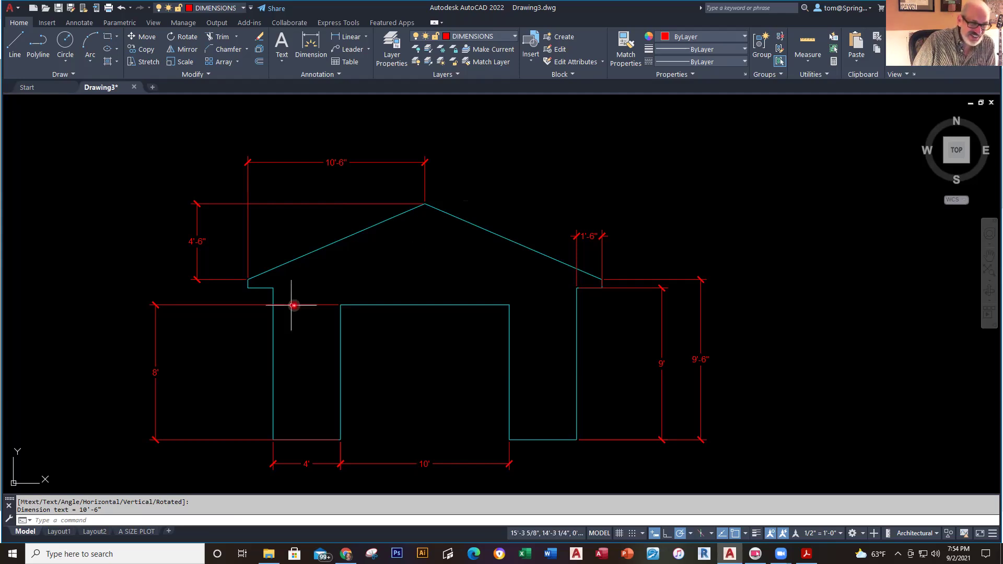
- Stretch the door opening's height dimension line into alignment with the roof height dimension above it
click(157, 339)
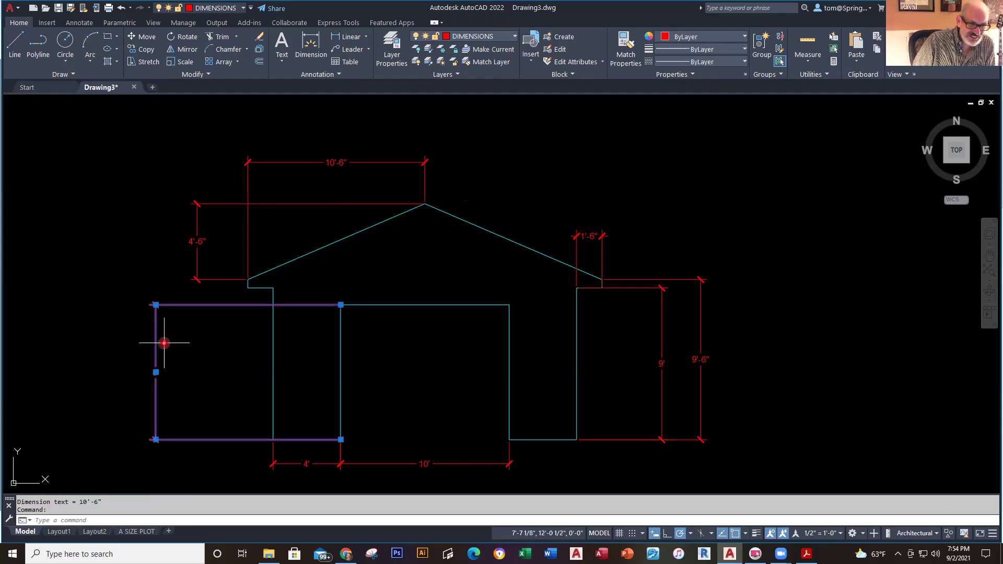
click(155, 304)
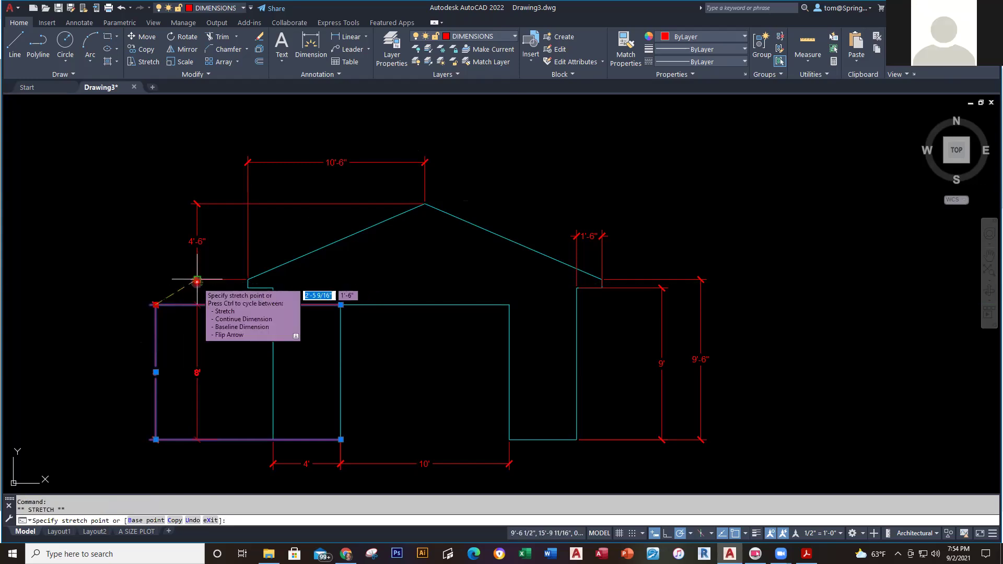
click(197, 280)
key(Escape)
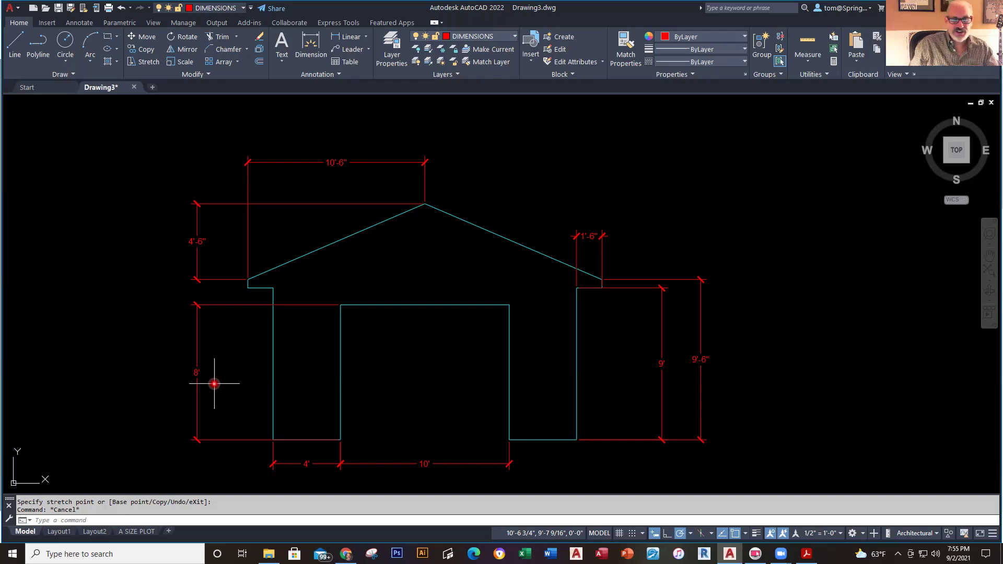
- Make TEXT the current layer
scroll(657, 203, down, 2)
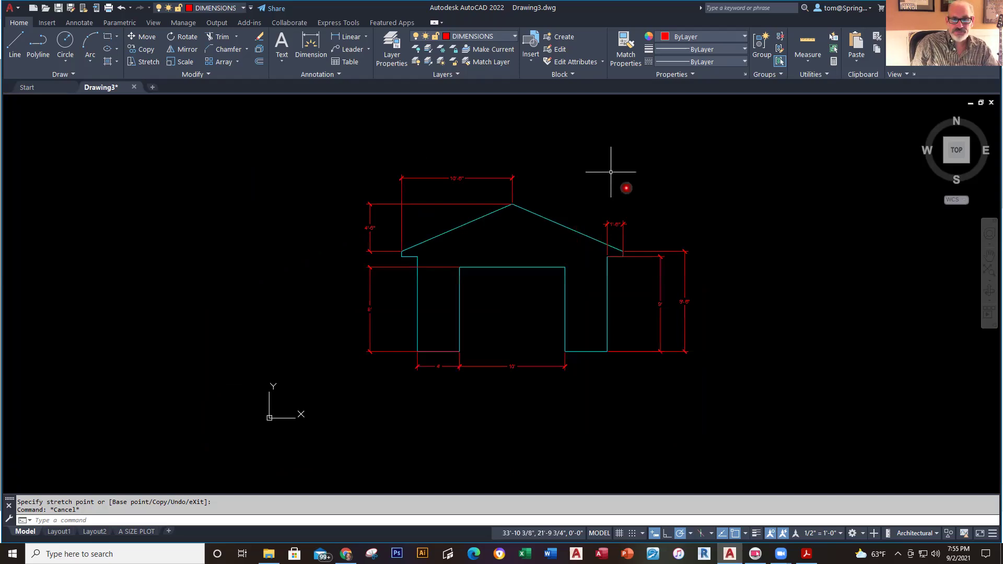
click(515, 36)
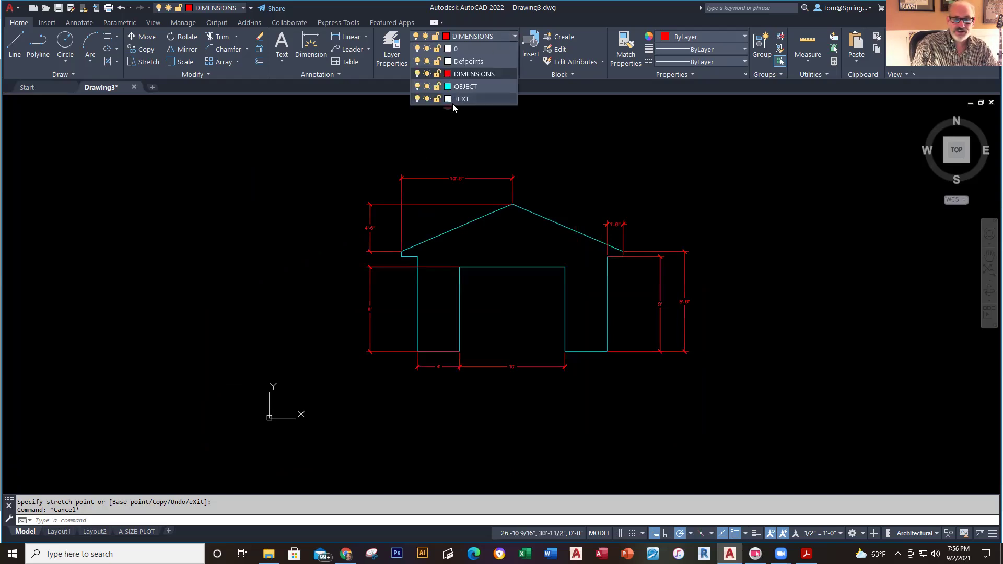
click(459, 98)
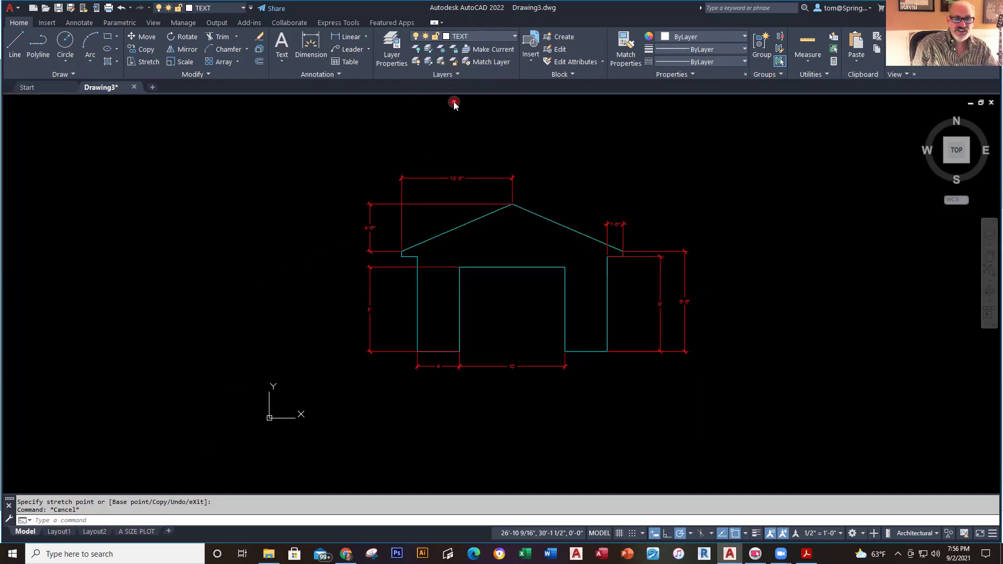
- Add the multiline text "DRAWING F" centrally below the building's bottom dimensions
click(282, 60)
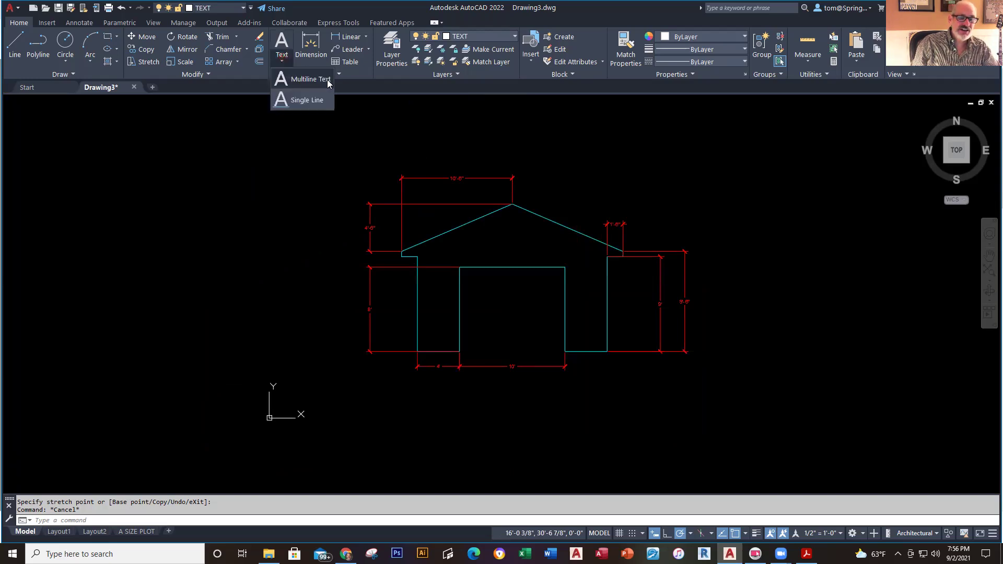
click(295, 76)
click(464, 396)
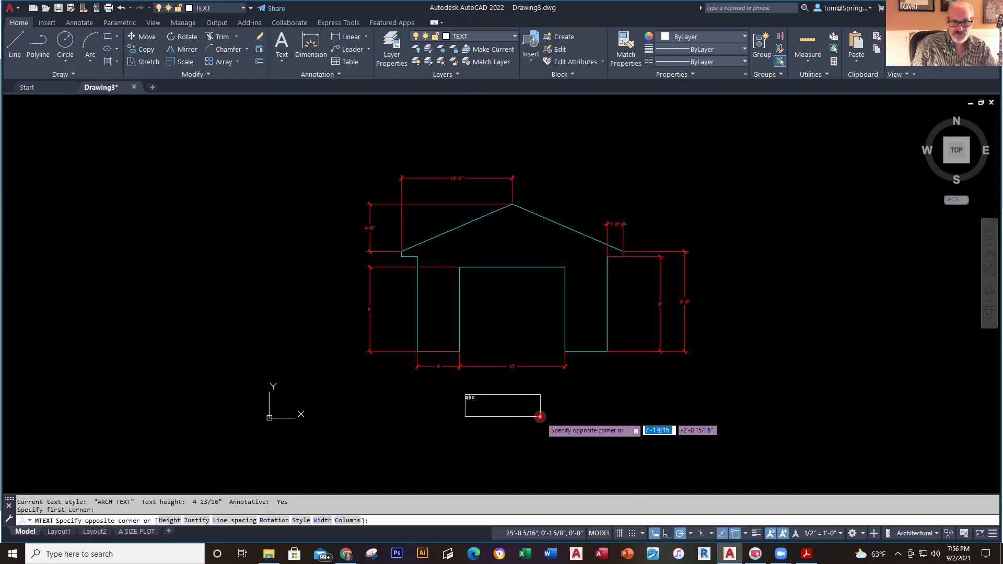
click(563, 419)
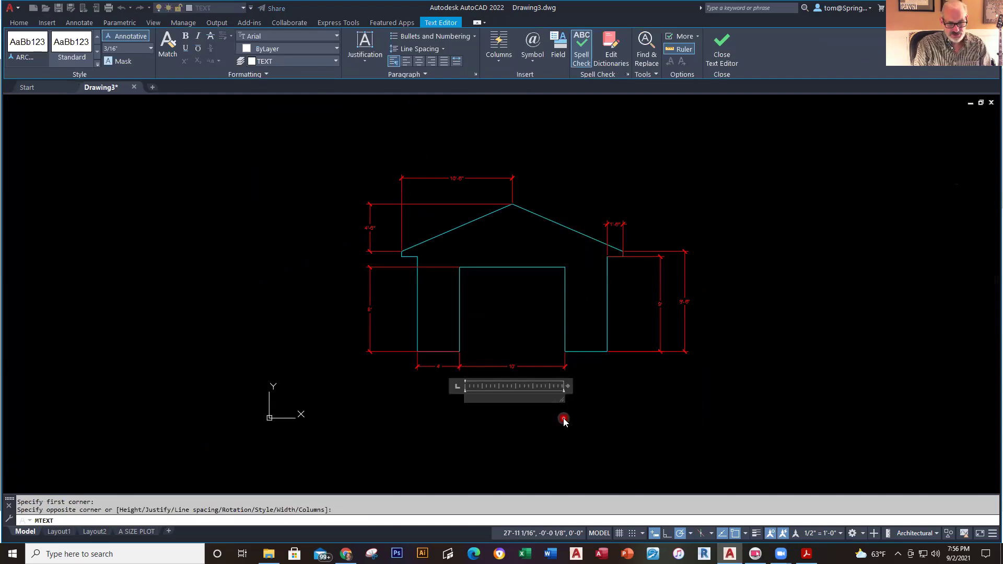
text(DRAWING )
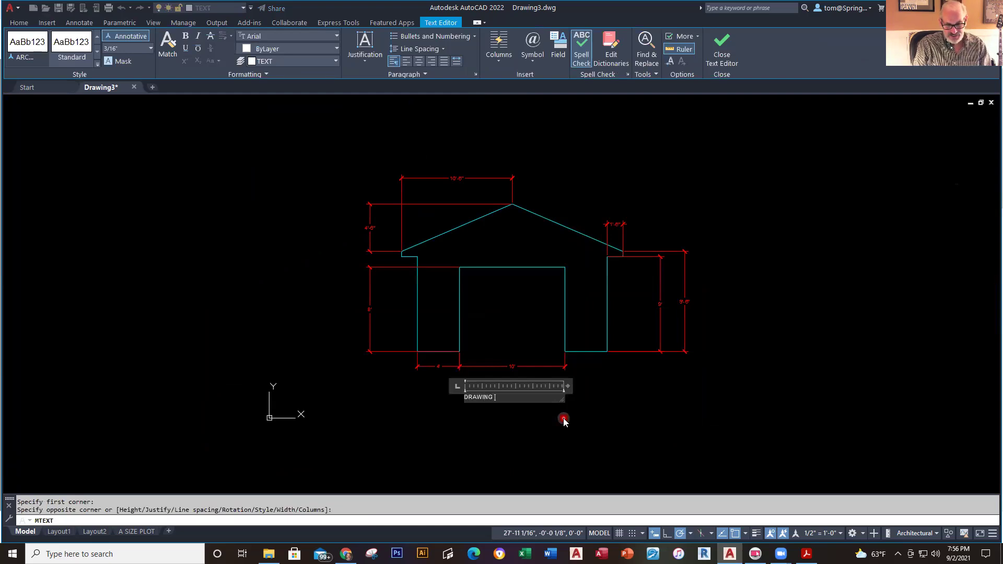
text(F)
click(563, 418)
- Nudge the DRAWING F label sideways until it sits centred beneath the door opening's width dimension
scroll(503, 406, up, 4)
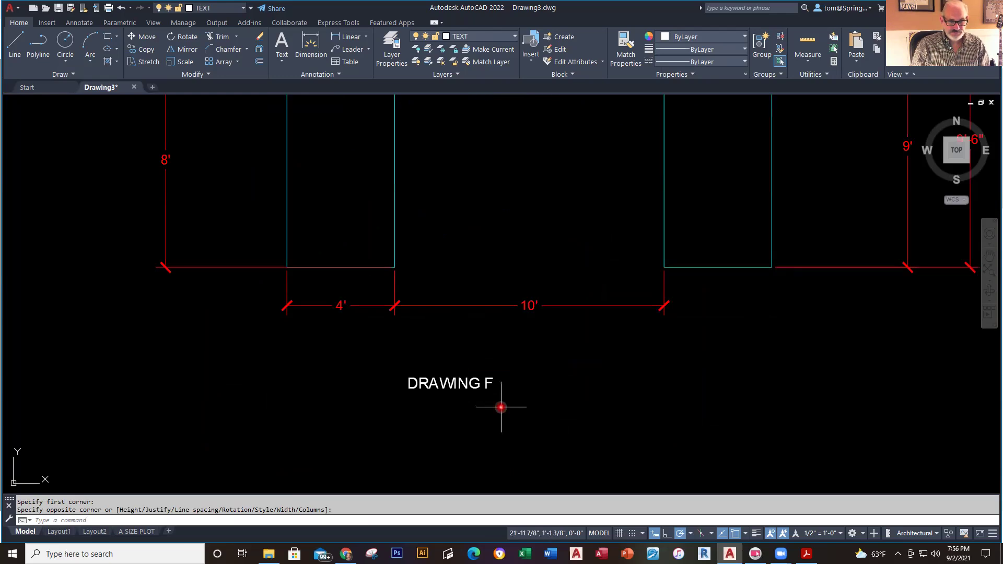
click(449, 387)
key(ctrl+Right)
key(ctrl+Right)
key(ctrl+Right)
key(ctrl+Right)
key(ctrl+Right)
key(ctrl+Right)
key(ctrl+Right)
key(ctrl+Right)
key(ctrl+Right)
key(ctrl+Right)
key(ctrl+Right)
key(ctrl+Right)
key(ctrl+Right)
key(ctrl+Right)
key(ctrl+Right)
key(ctrl+Right)
key(ctrl+Right)
key(ctrl+Right)
key(ctrl+Right)
key(ctrl+Right)
key(ctrl+Right)
key(ctrl+Right)
key(ctrl+Right)
key(ctrl+Right)
key(ctrl+Right)
key(ctrl+Right)
key(ctrl+Right)
key(ctrl+Right)
key(ctrl+Right)
key(ctrl+Right)
key(ctrl+Right)
key(ctrl+Right)
key(ctrl+Right)
key(ctrl+Right)
key(ctrl+Right)
key(ctrl+Right)
key(ctrl+Right)
key(ctrl+Right)
key(ctrl+Right)
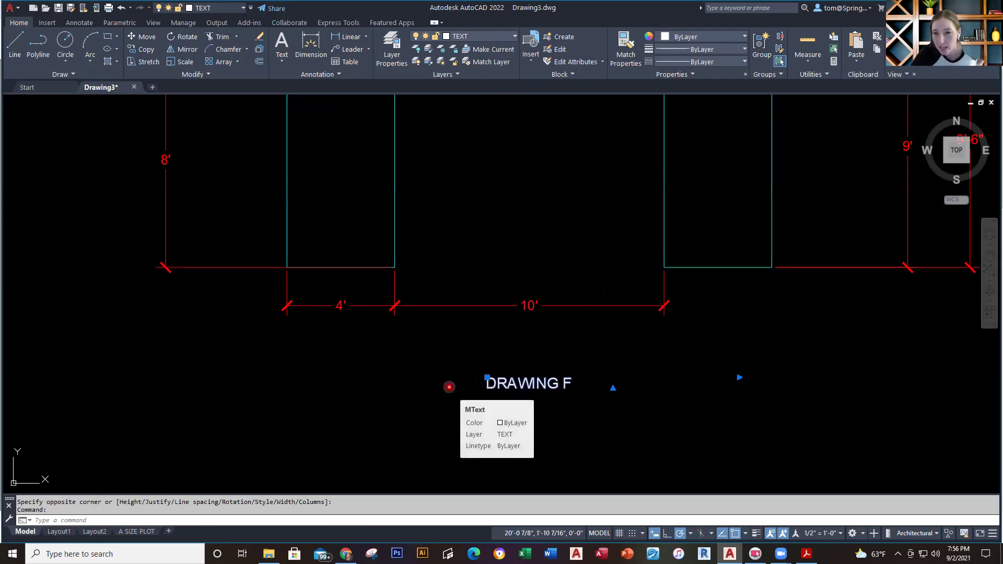
key(Escape)
key(Escape)
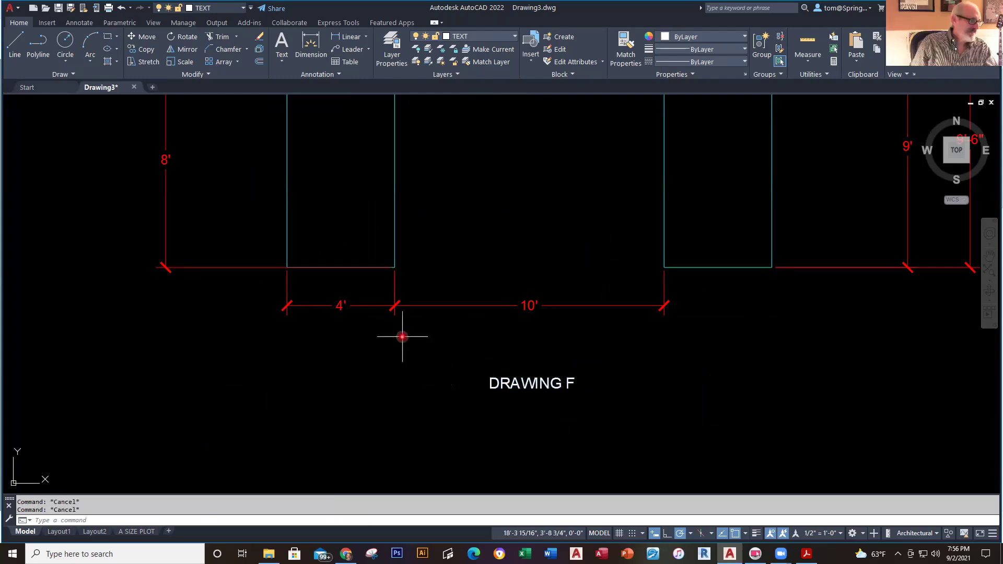
- Stretch the door opening's width dimension line down, closer to the DRAWING F label
scroll(381, 252, up, 2)
scroll(445, 347, down, 2)
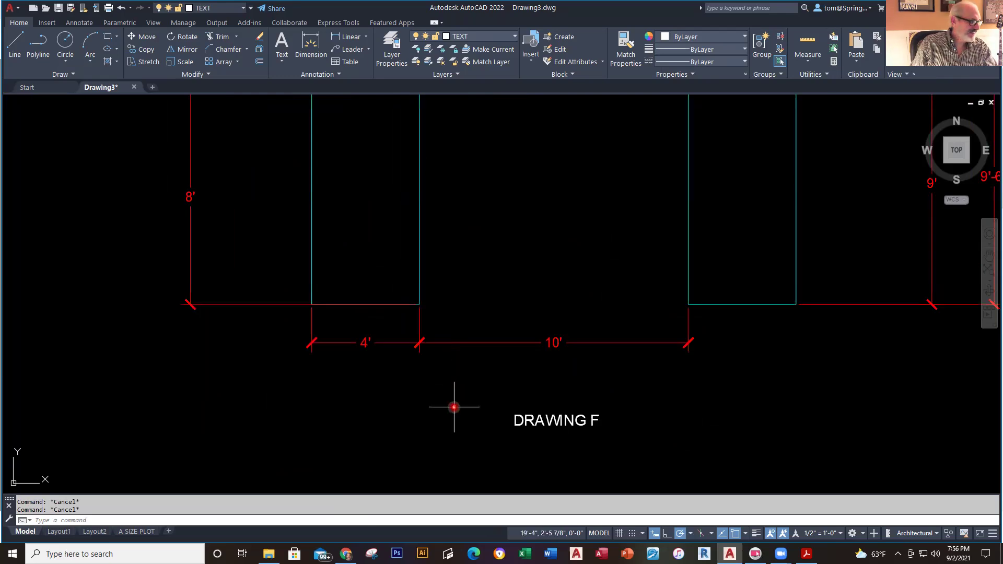
scroll(486, 385, up, 2)
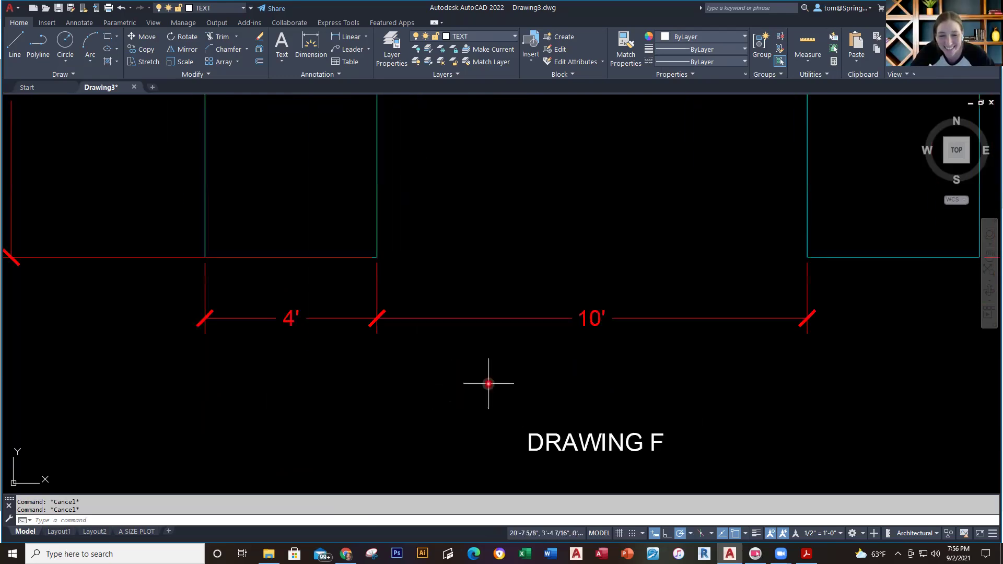
click(487, 319)
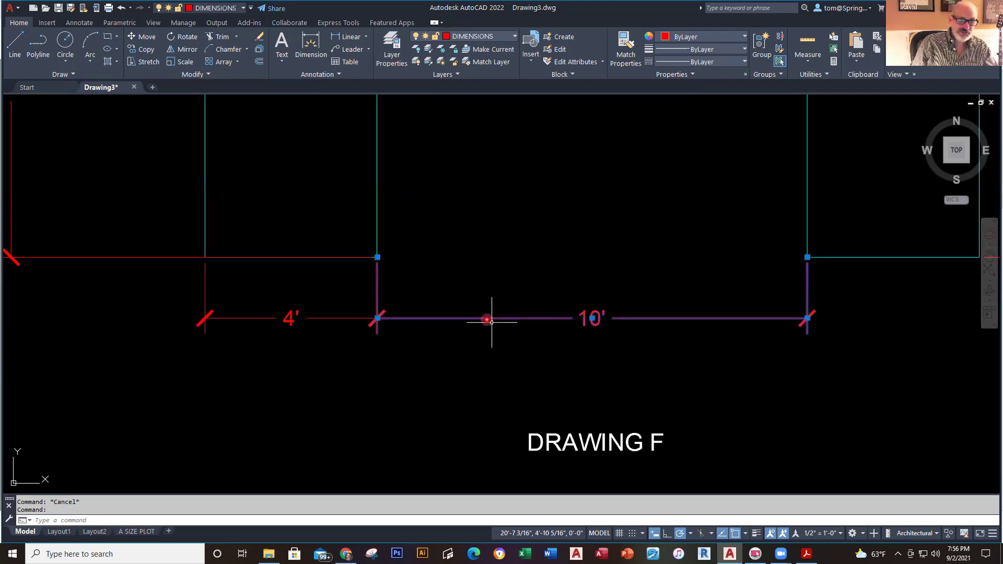
click(591, 318)
click(594, 376)
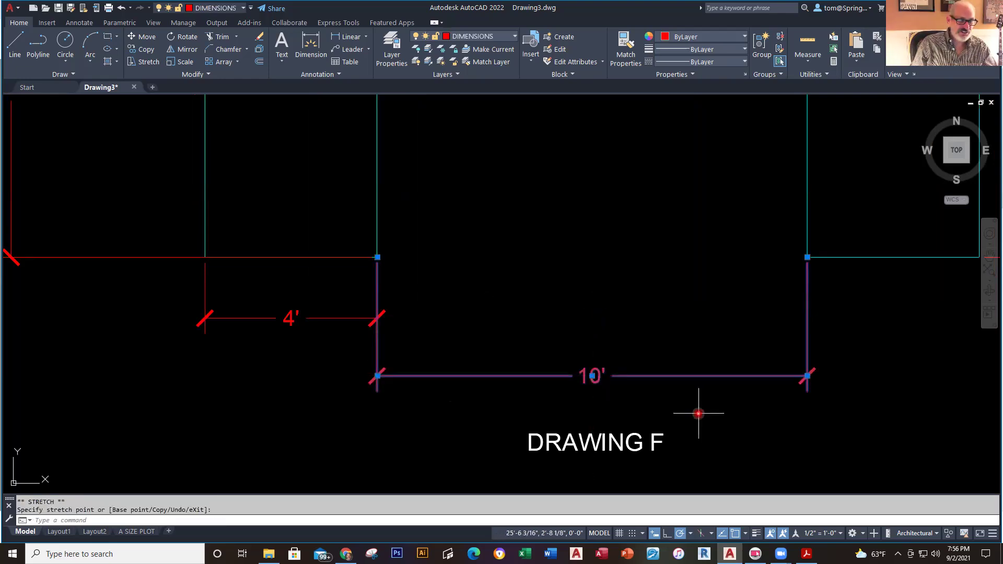
key(Escape)
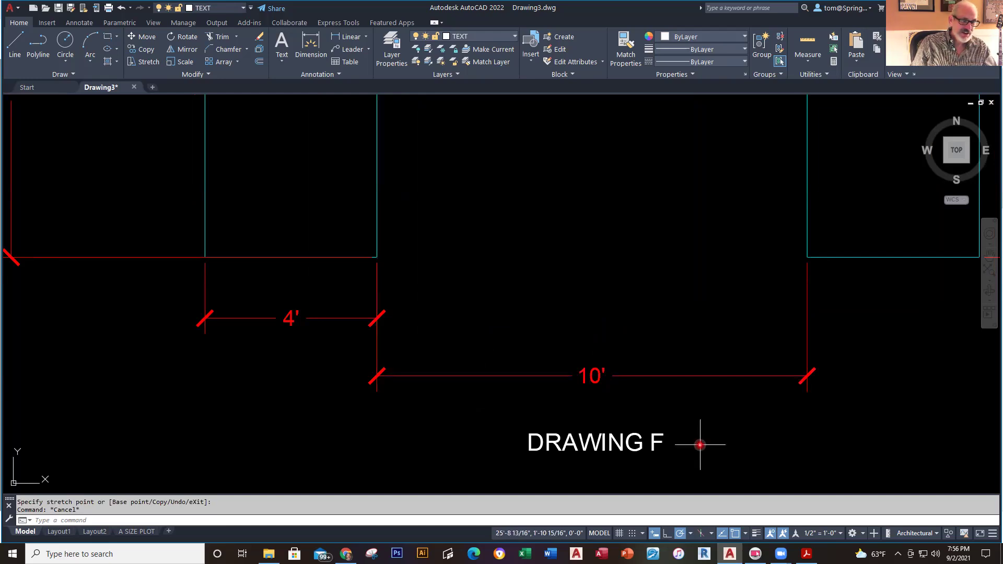
- Realign the door opening's width dimension line with the neighbouring 4' dimension using its end grip
click(423, 374)
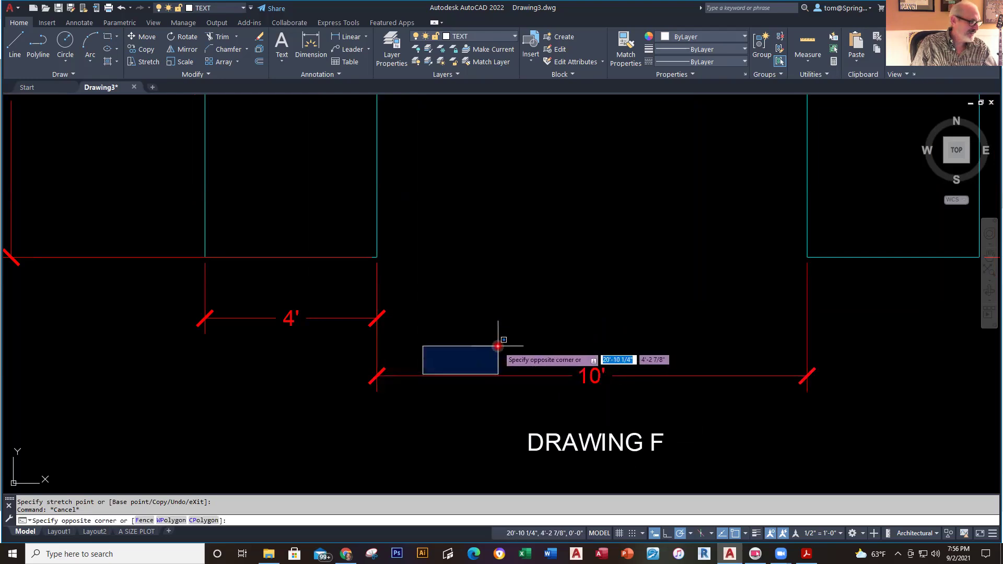
click(449, 403)
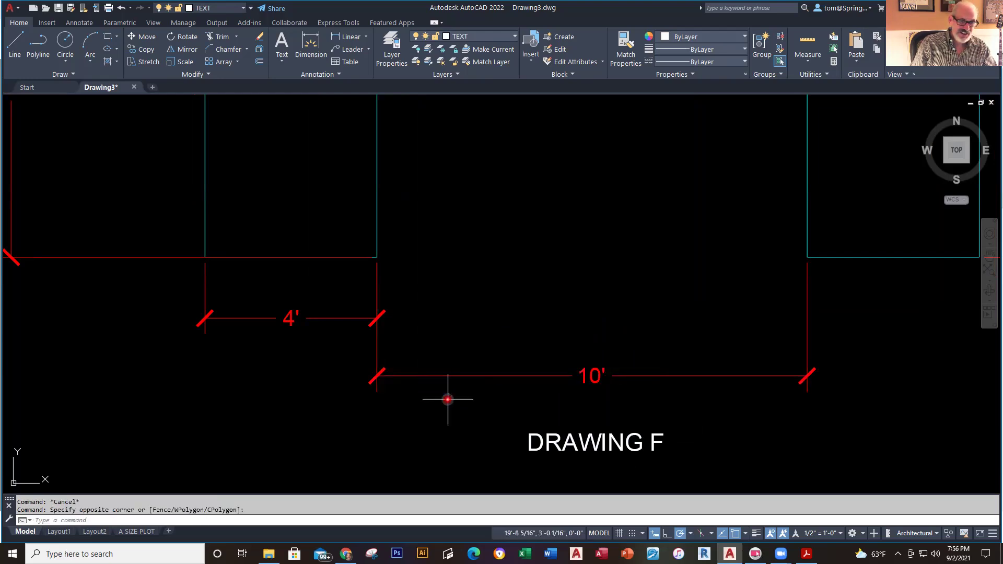
click(483, 376)
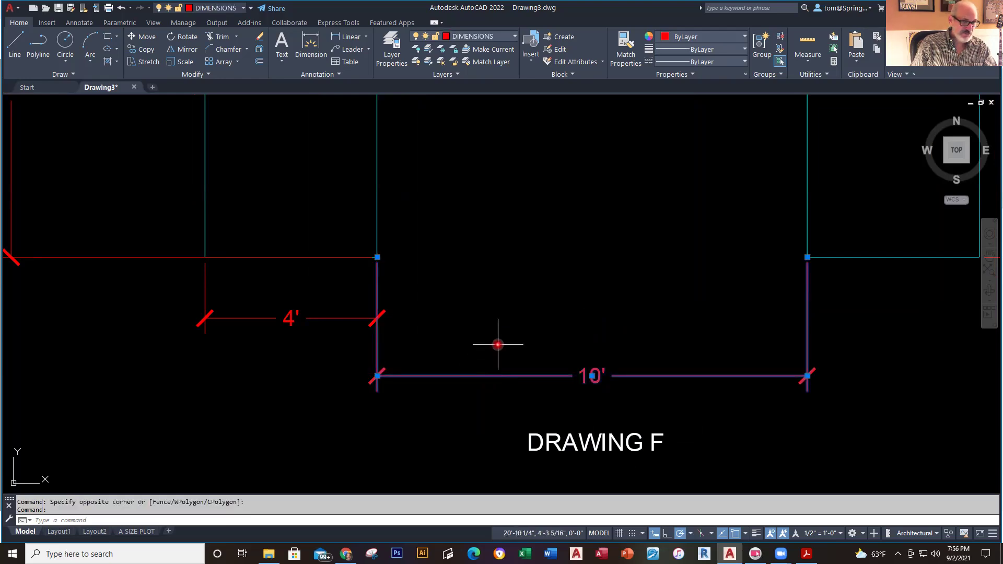
click(377, 375)
click(377, 318)
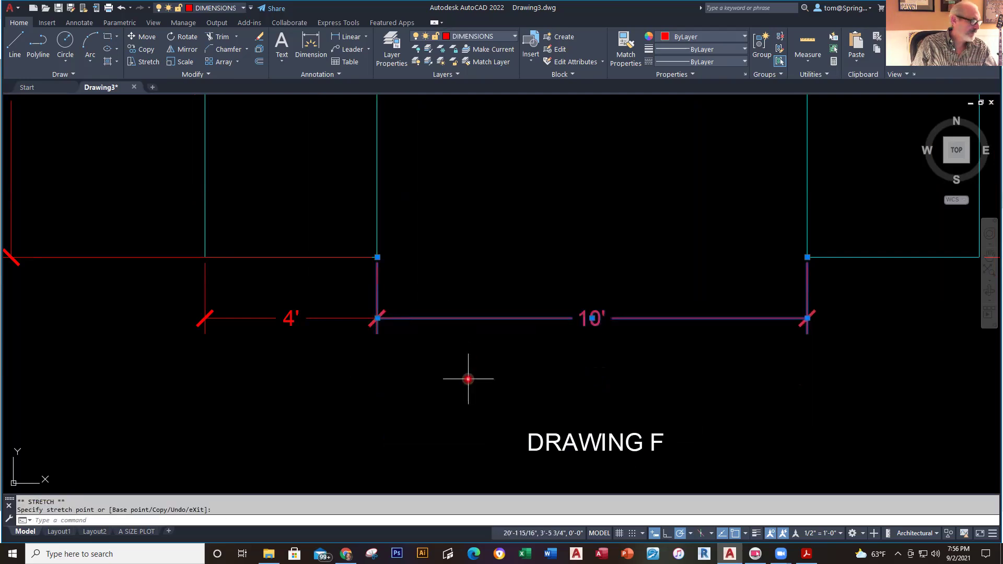
key(Escape)
key(Escape)
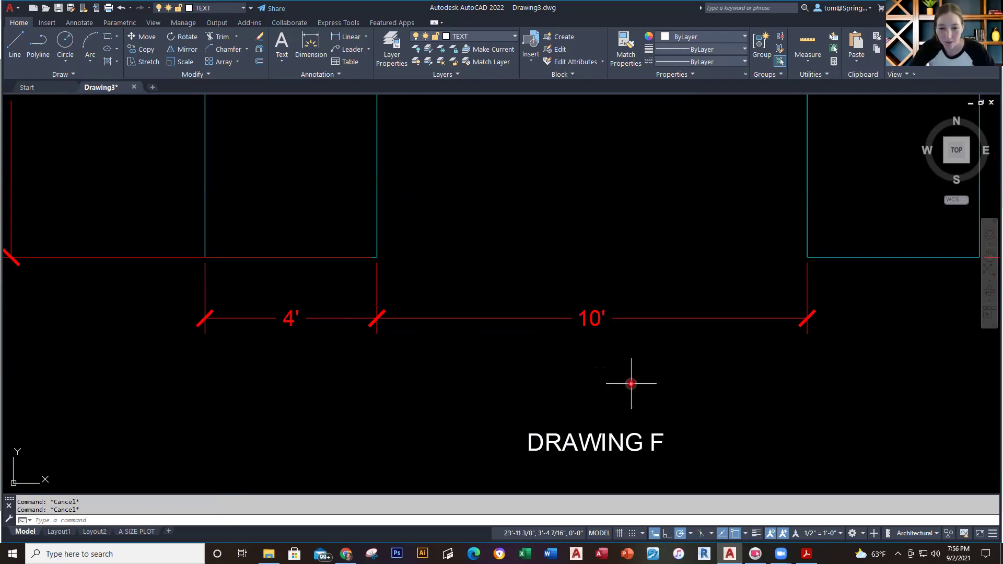
- Save the finished building drawing to the Desktop under the file name "DRAWING F - TMB"
scroll(631, 384, down, 6)
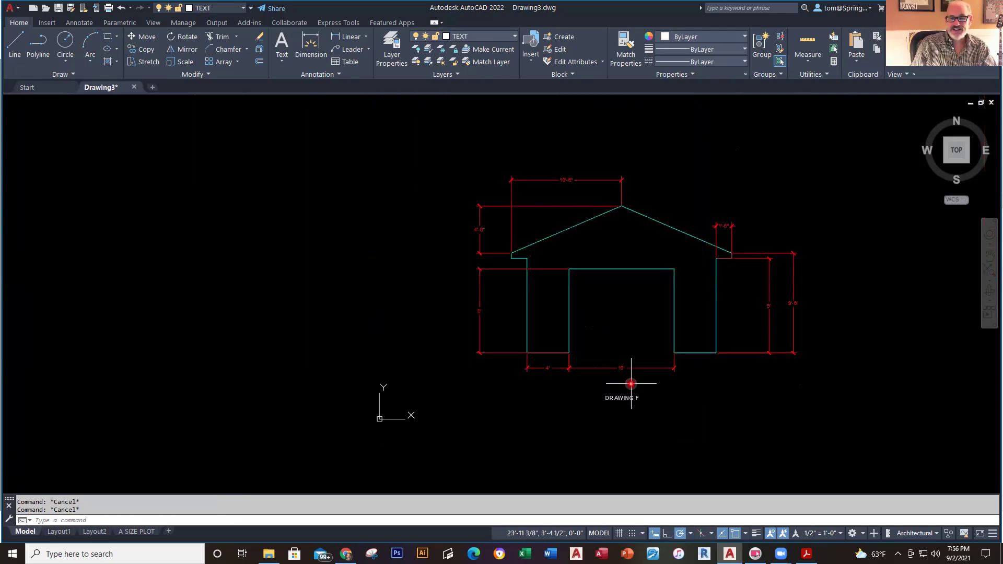
scroll(631, 384, up, 3)
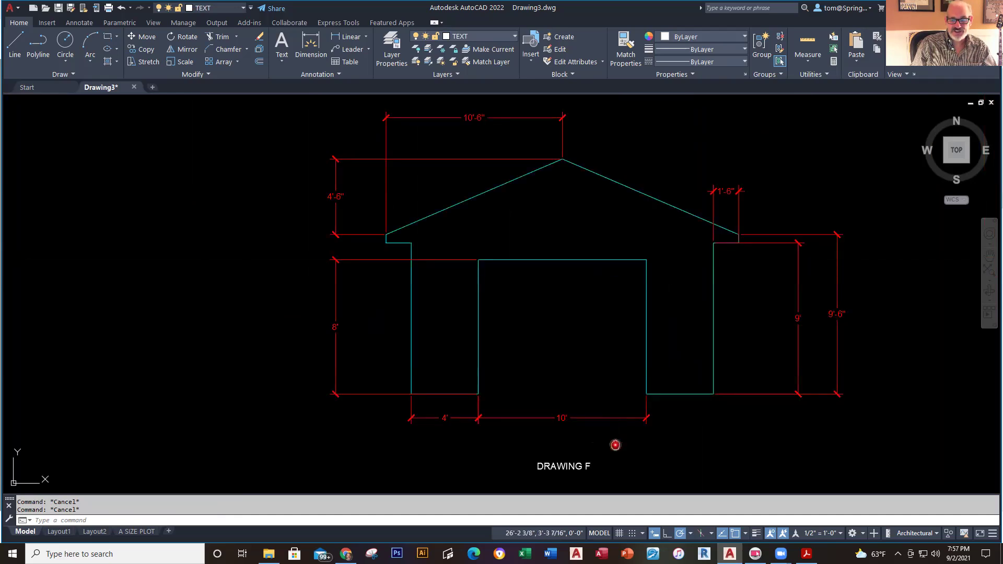
middle_drag(615, 445, 619, 434)
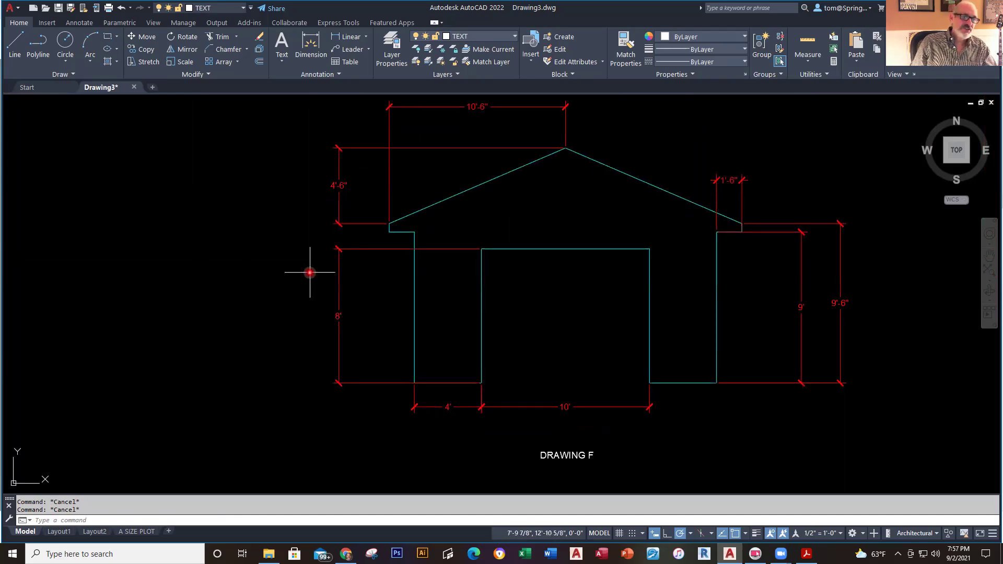
click(72, 8)
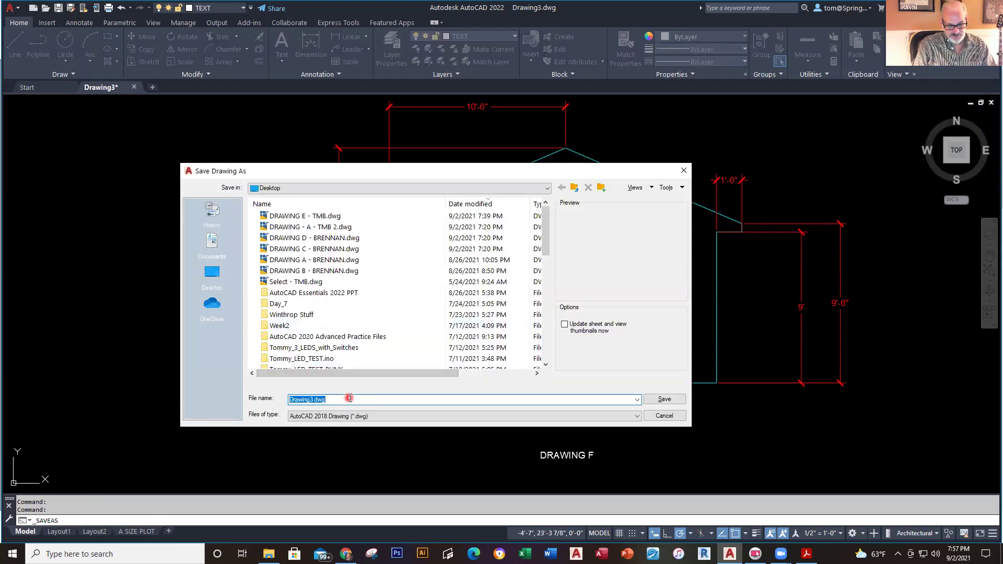
text(DRAWING)
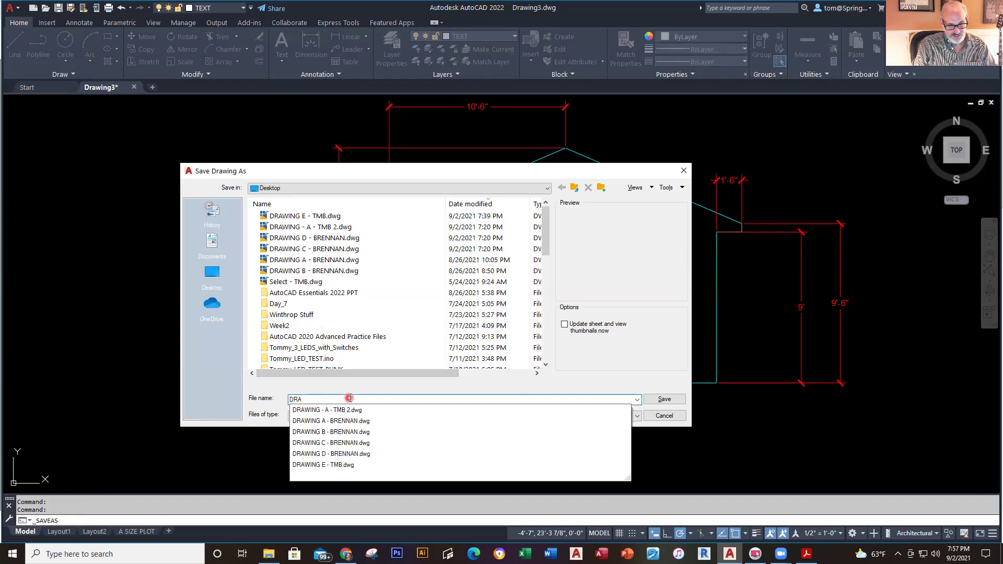
text( F - TMB)
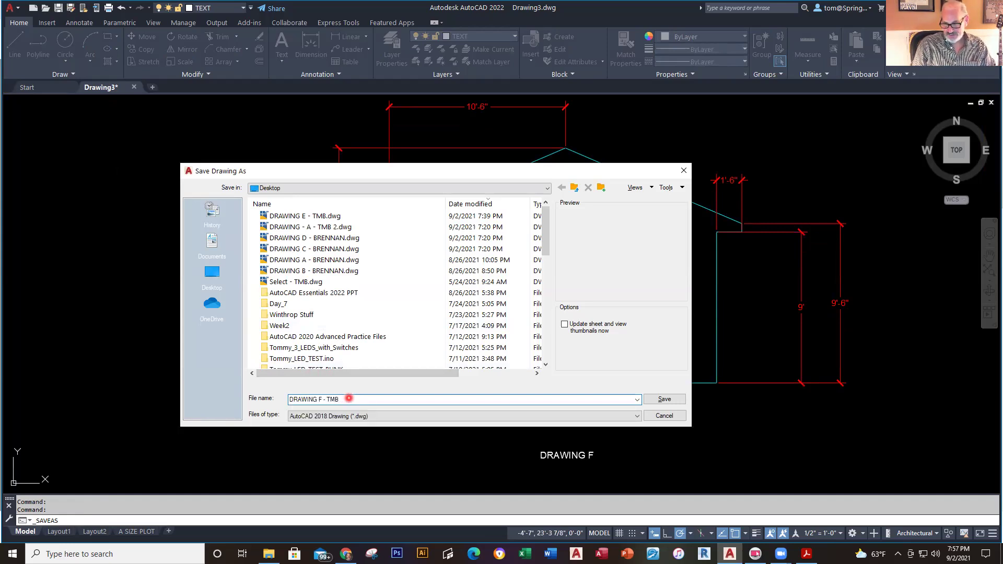
key(Return)
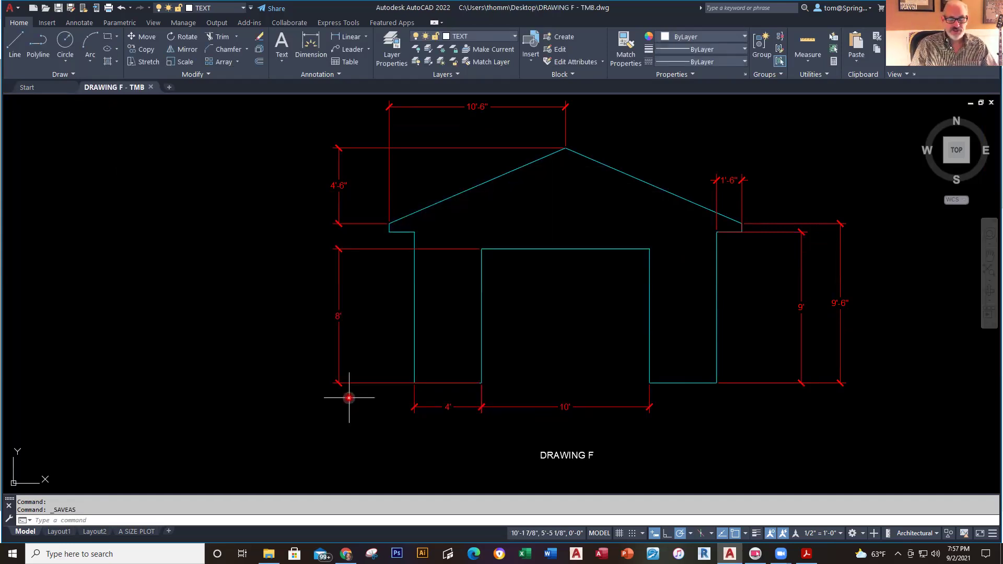
key(Escape)
middle_drag(573, 370, 556, 390)
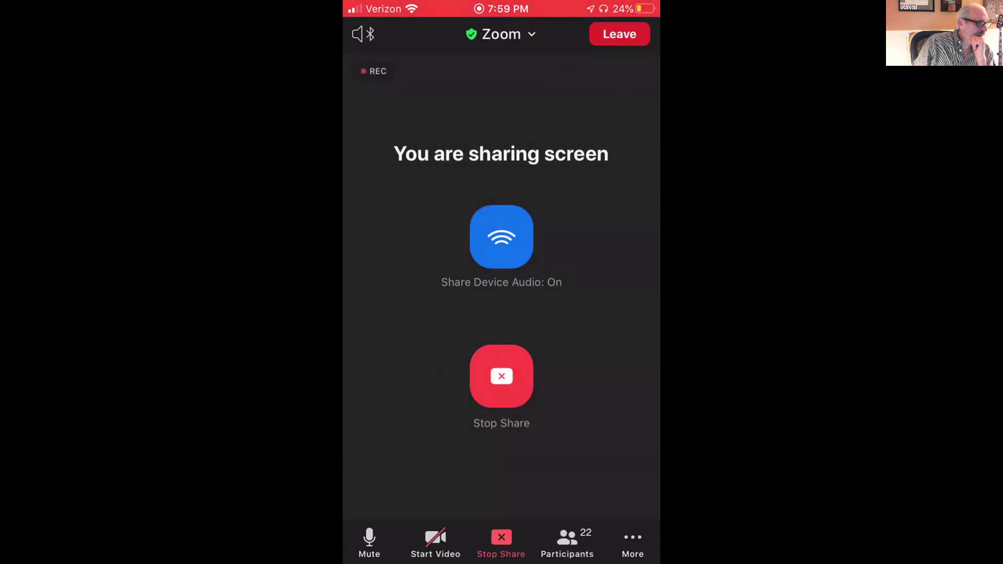
click(435, 544)
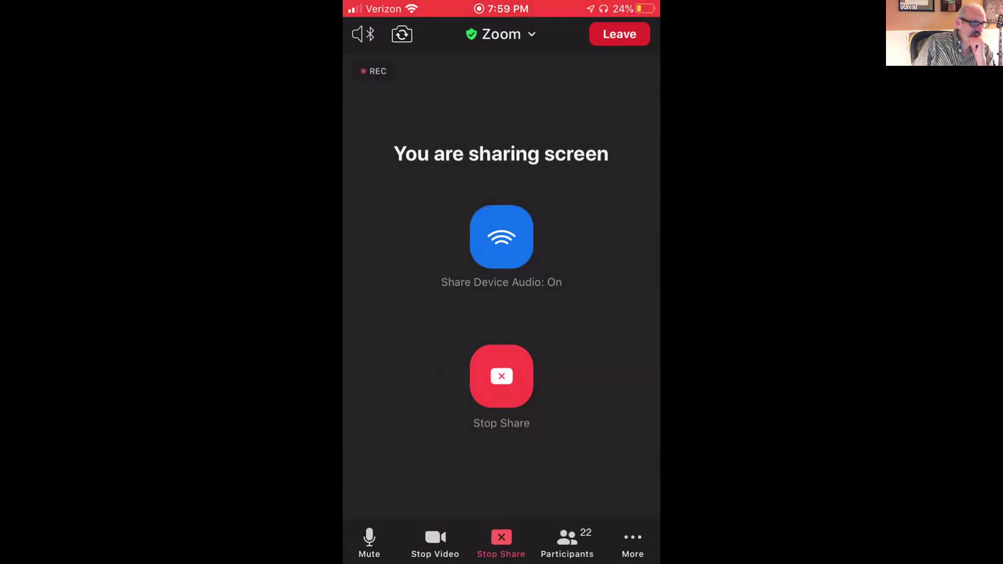
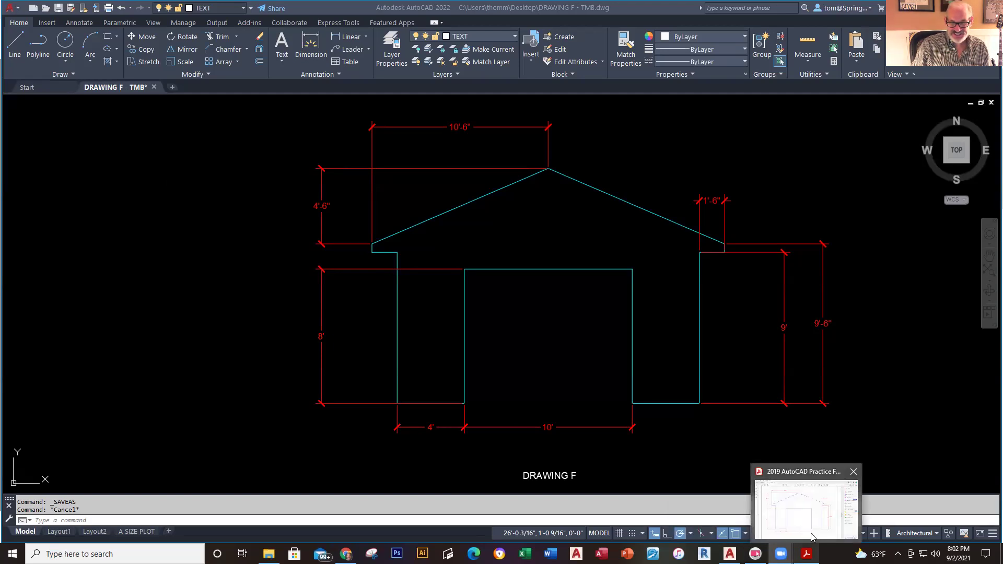
- Switch to the practice PDF in Acrobat and go to the DRAWING G floor plan on page 7
click(807, 554)
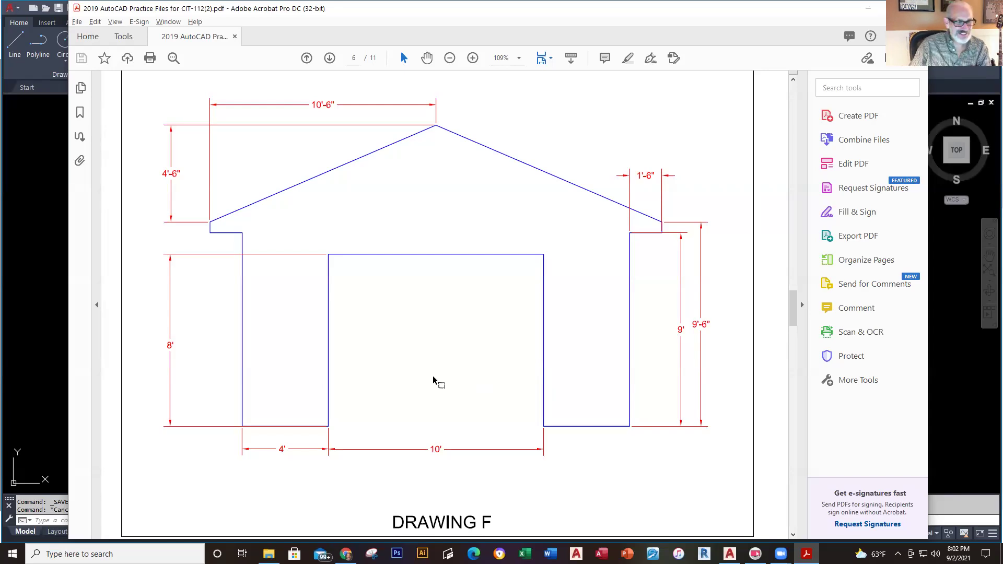
scroll(492, 253, down, 4)
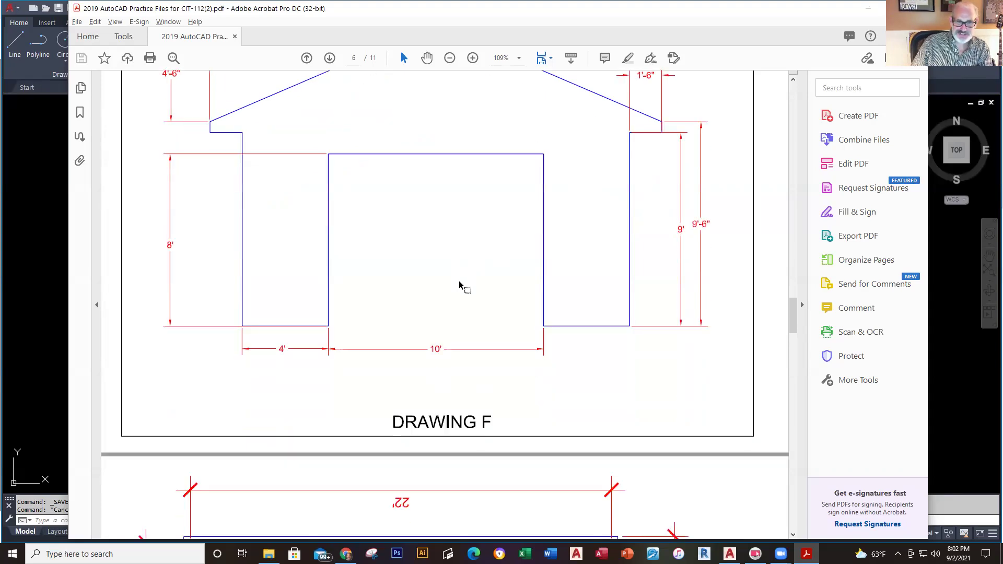
scroll(465, 300, down, 5)
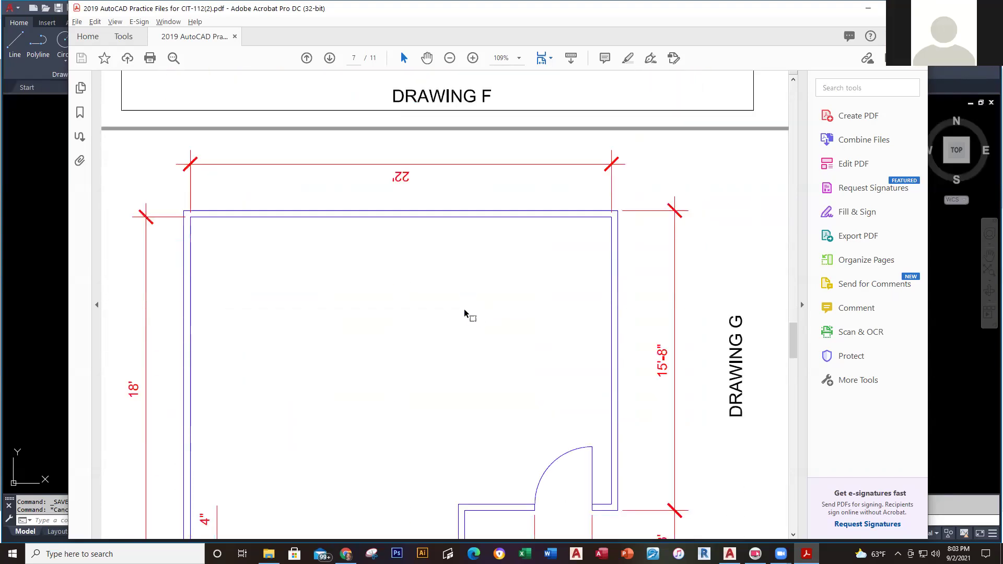
scroll(465, 313, down, 1)
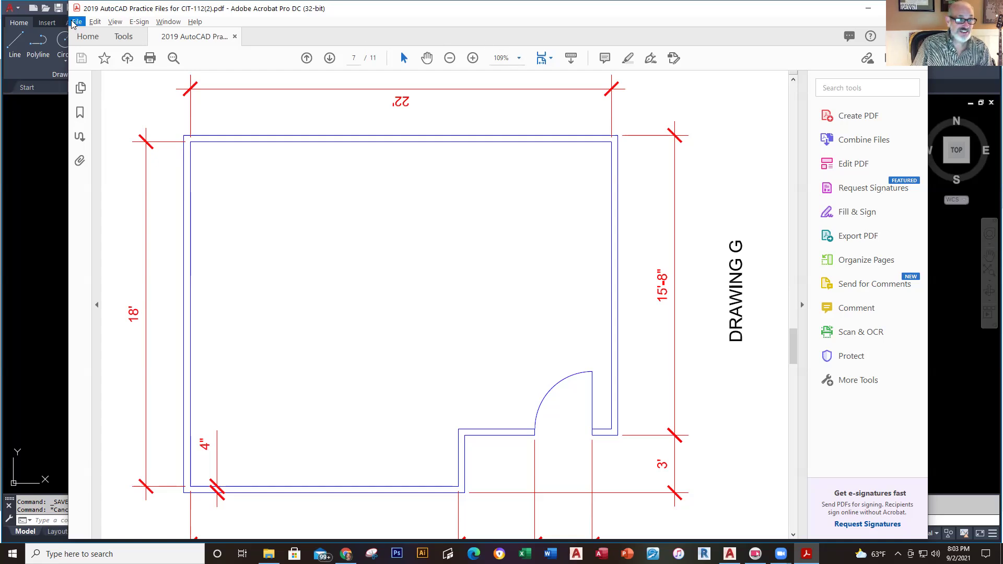
- Try rotating the PDF page view counterclockwise, and turn it back to its original orientation
click(117, 23)
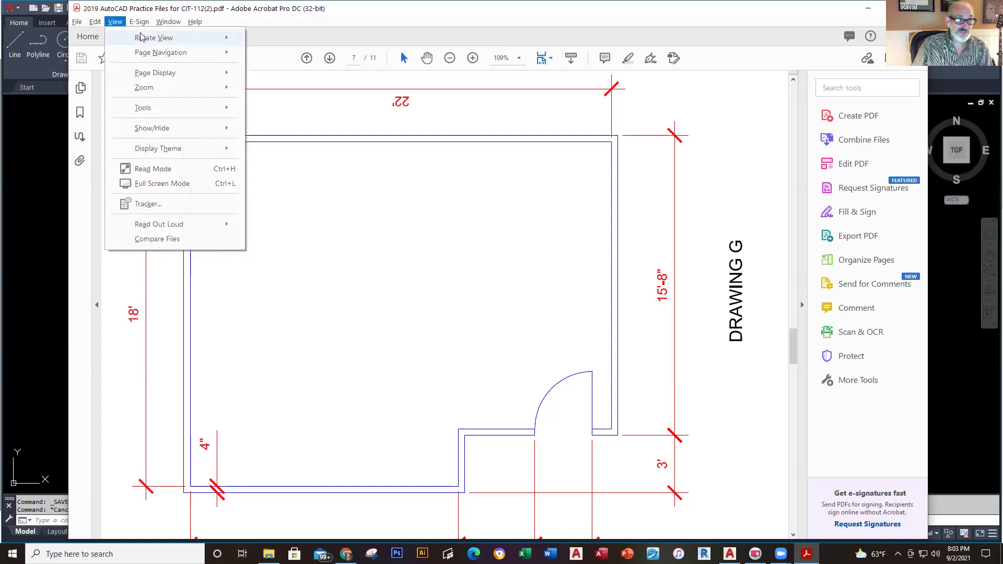
mouse_move(154, 37)
click(300, 52)
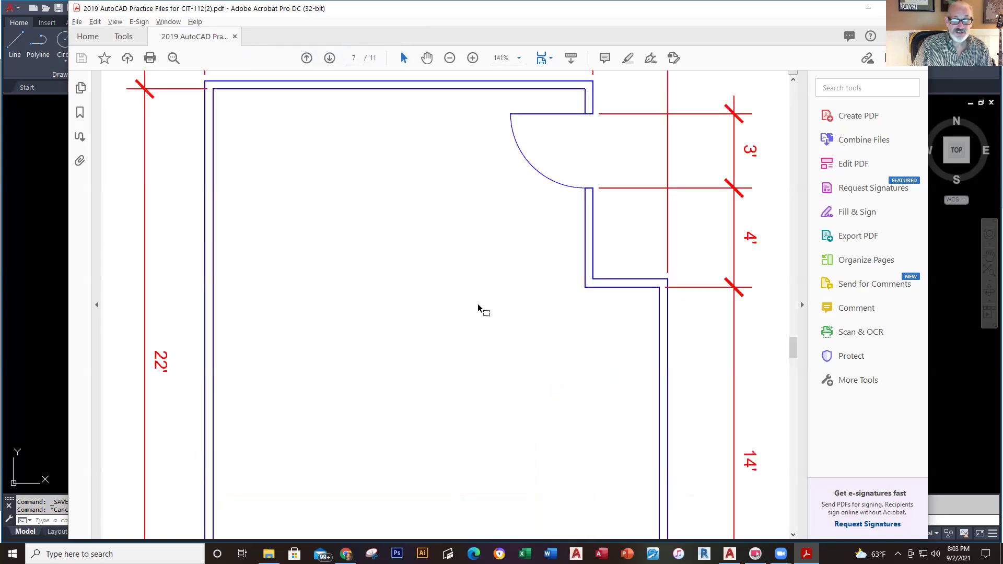
scroll(509, 334, down, 1)
click(116, 22)
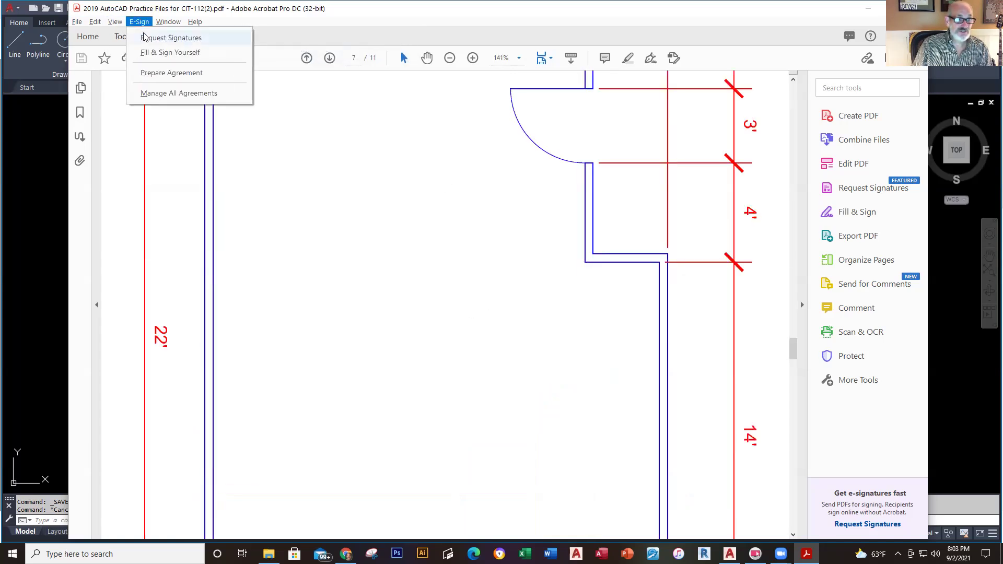
mouse_move(136, 38)
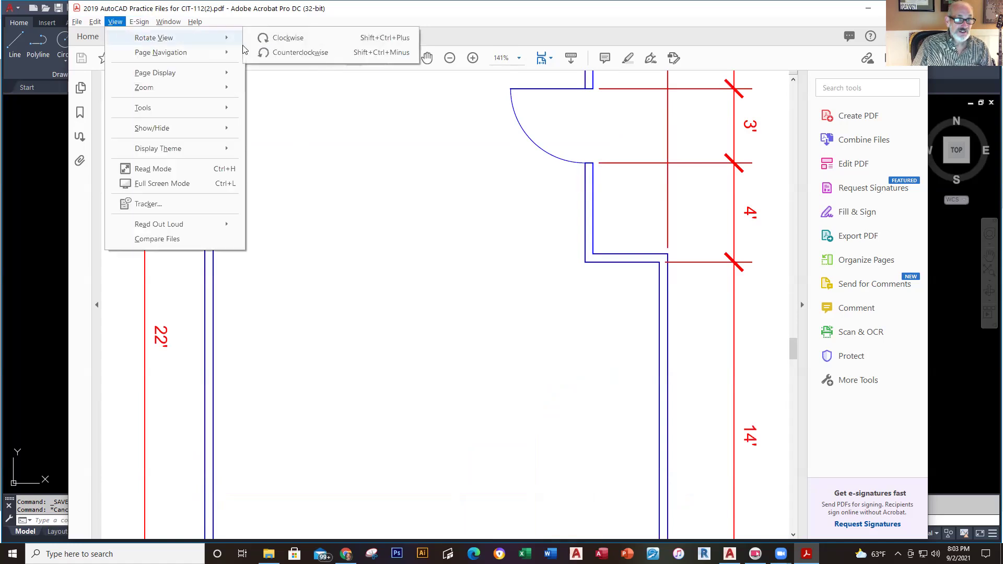
click(322, 41)
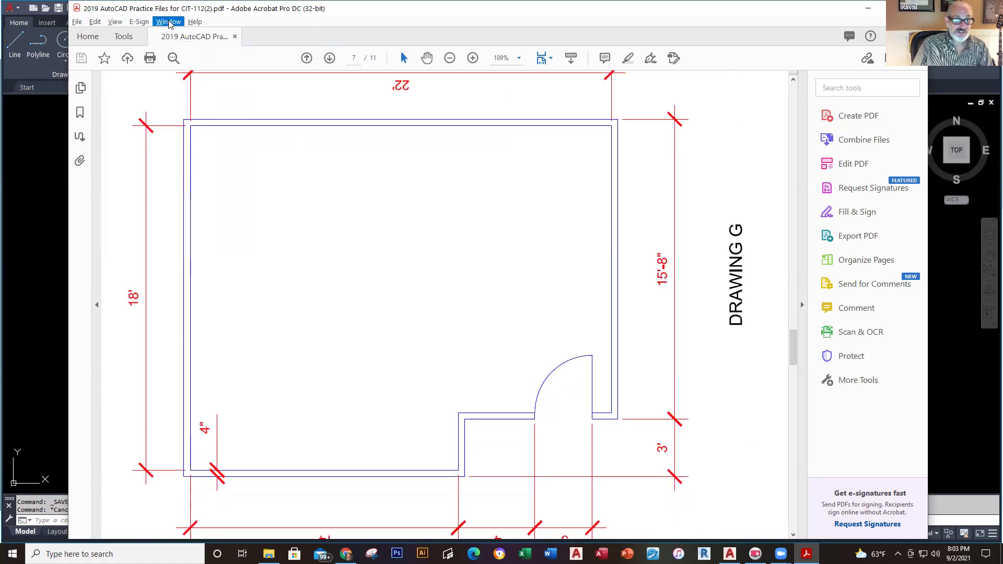
- Rotate the PDF page view clockwise and zoom out to 66.7% to fit the DRAWING G floor plan in view
click(115, 22)
mouse_move(133, 38)
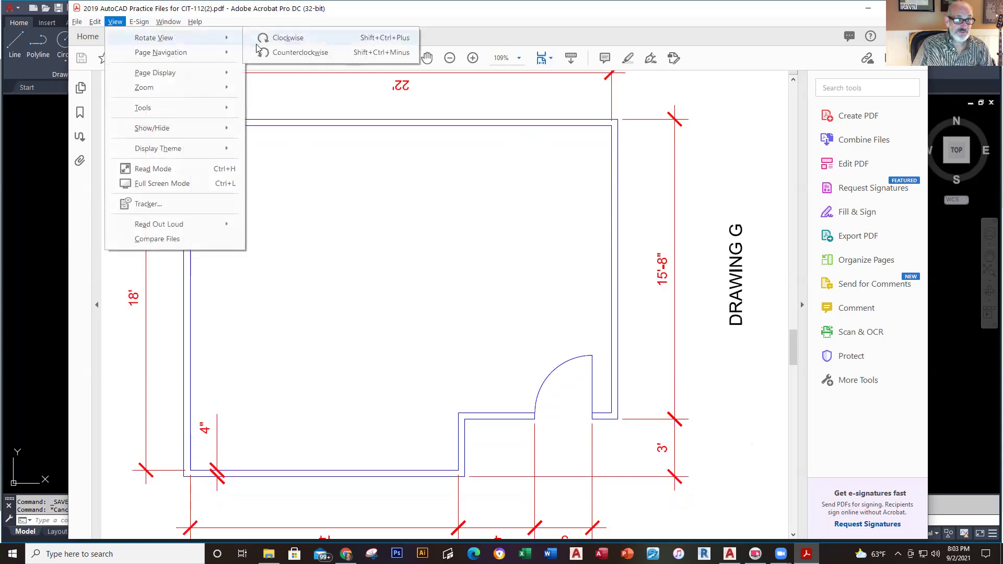
click(296, 50)
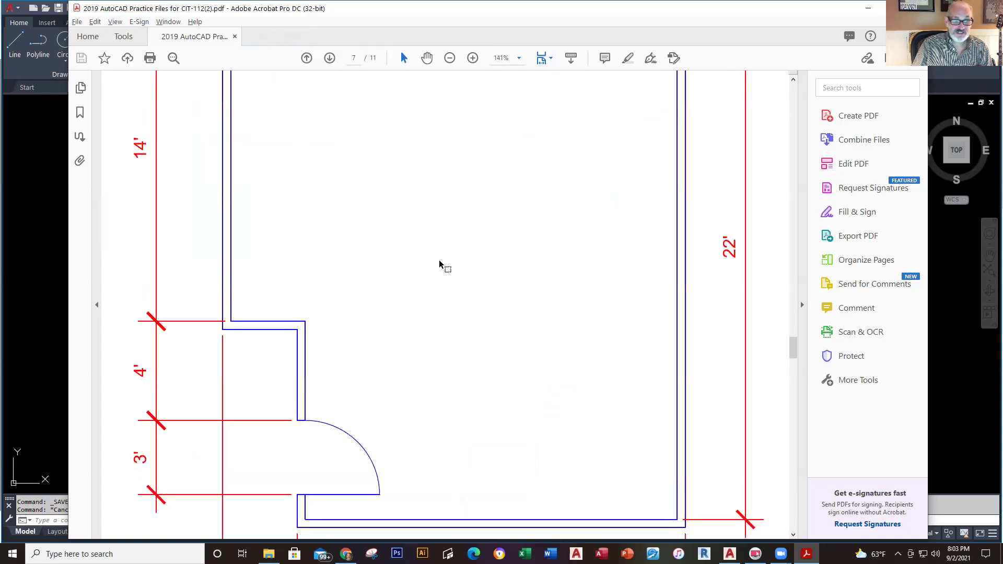
scroll(496, 351, down, 1)
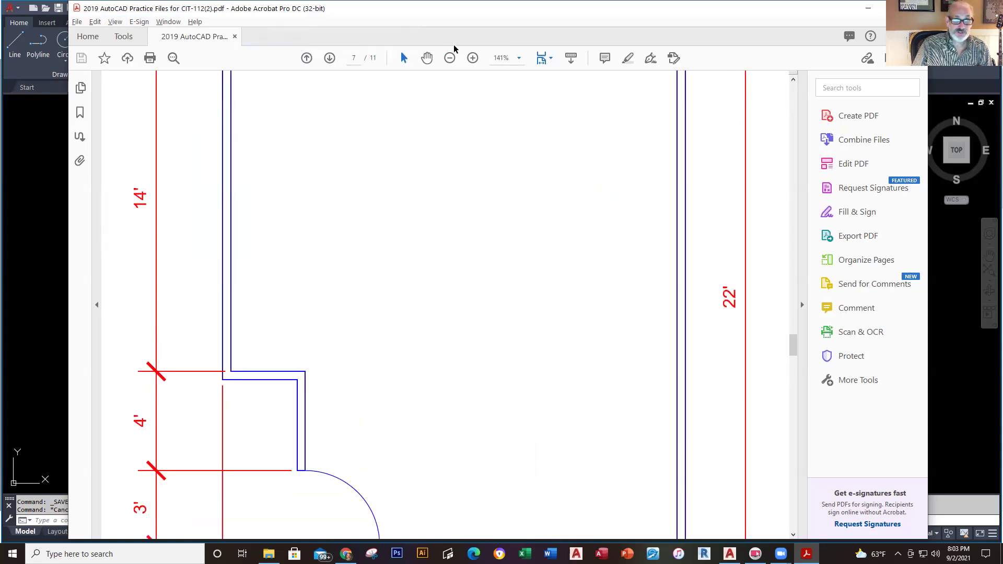
click(450, 58)
click(451, 58)
click(450, 59)
click(451, 58)
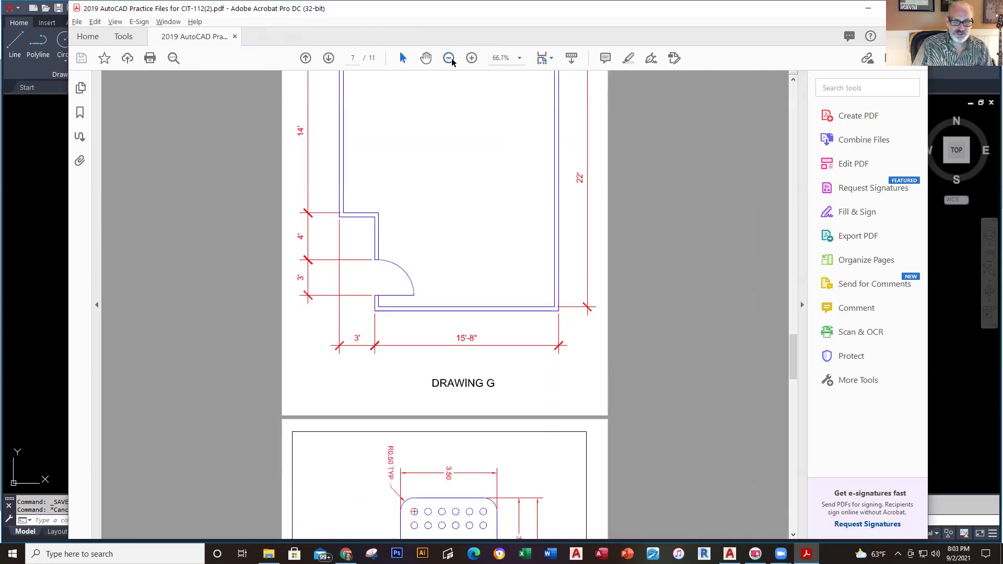
scroll(768, 351, up, 3)
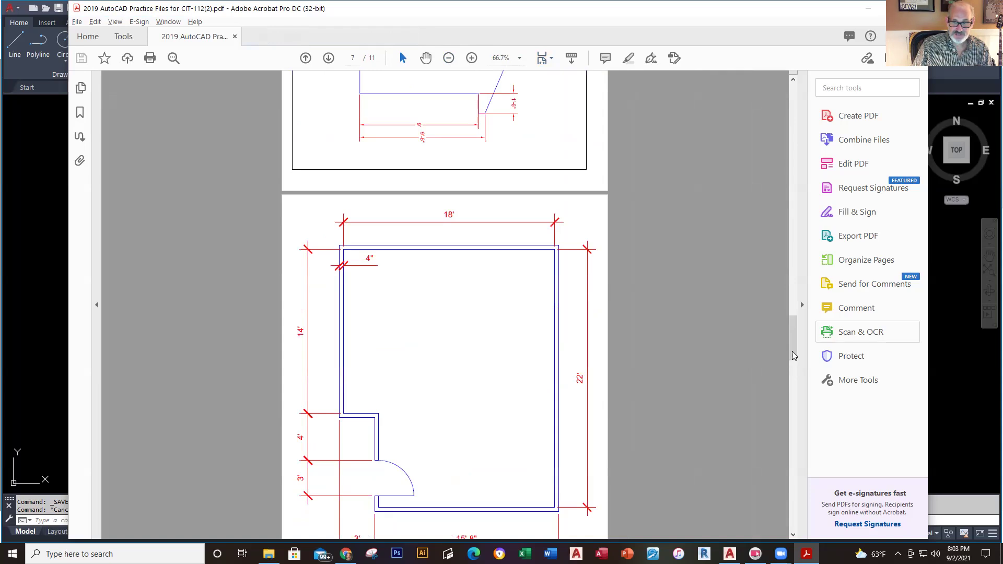
mouse_move(794, 339)
mouse_down()
mouse_move(796, 356)
mouse_move(796, 344)
mouse_up()
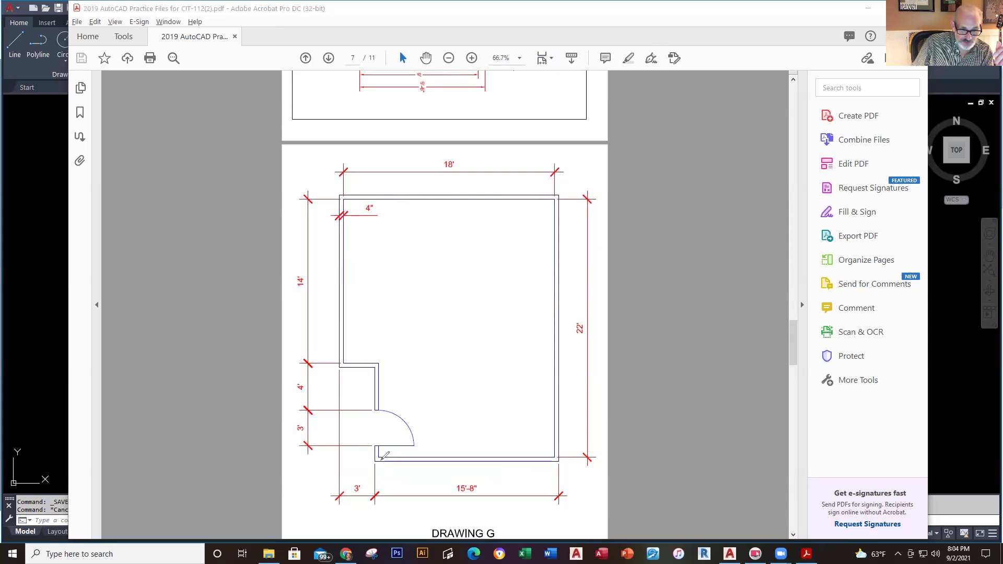
- Circle both ends of the bottom wall and its 15'-8" dimension on DRAWING G with freehand marks, and clear them
mouse_move(380, 454)
mouse_down()
mouse_move(364, 462)
mouse_move(377, 480)
mouse_move(382, 453)
mouse_up()
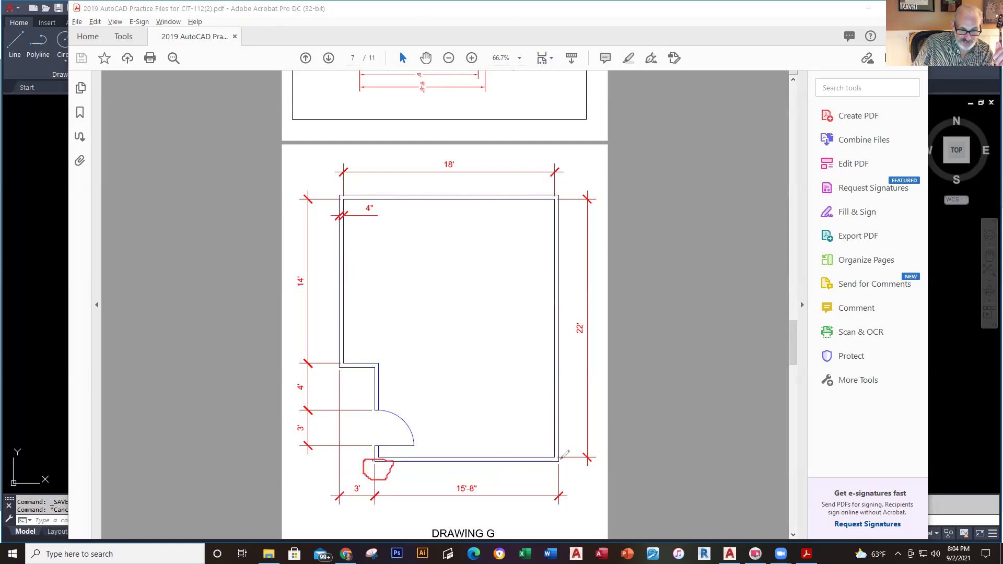
mouse_move(562, 460)
mouse_down()
mouse_move(548, 464)
mouse_move(559, 477)
mouse_move(560, 459)
mouse_up()
mouse_move(460, 473)
mouse_down()
mouse_move(455, 494)
mouse_move(486, 476)
mouse_move(461, 476)
mouse_up()
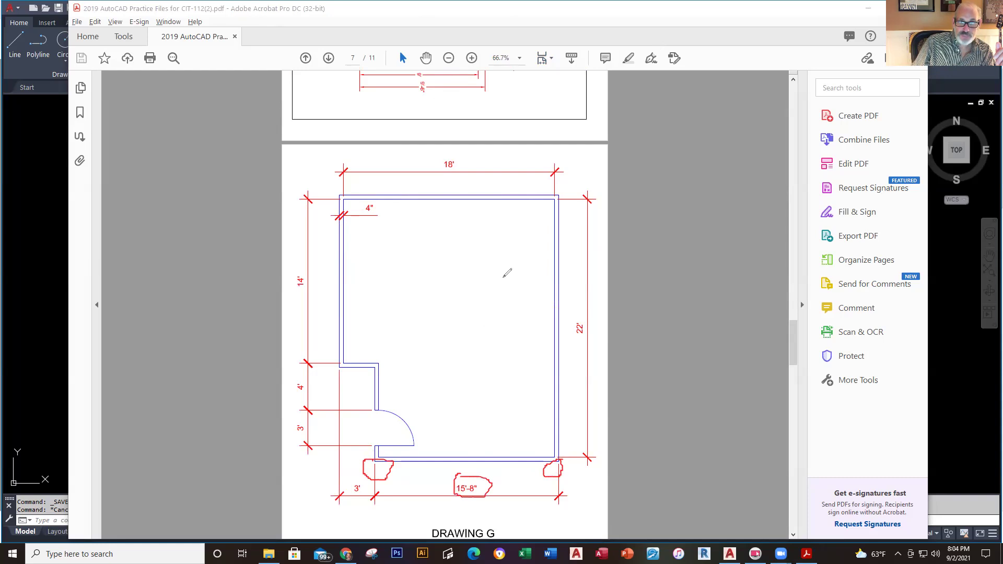
key(ctrl+z)
- Circle the lower and upper right wall corners and the 4" wall thickness on DRAWING G, and clear the marks
mouse_move(557, 442)
mouse_down()
mouse_move(554, 466)
mouse_move(564, 443)
mouse_move(533, 440)
mouse_up()
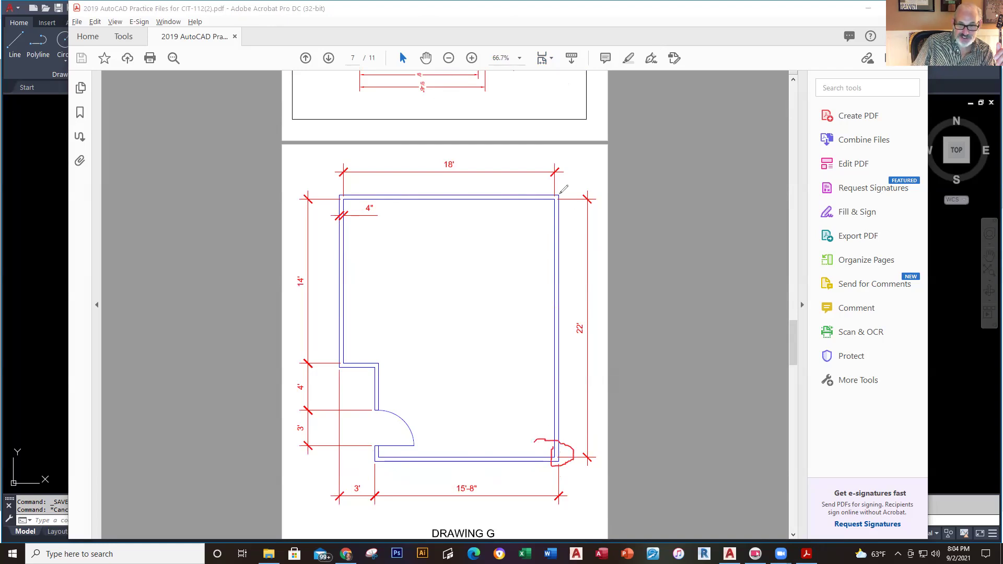
mouse_move(556, 192)
mouse_down()
mouse_move(533, 218)
mouse_move(586, 192)
mouse_move(546, 188)
mouse_move(579, 216)
mouse_move(564, 222)
mouse_move(563, 195)
mouse_up()
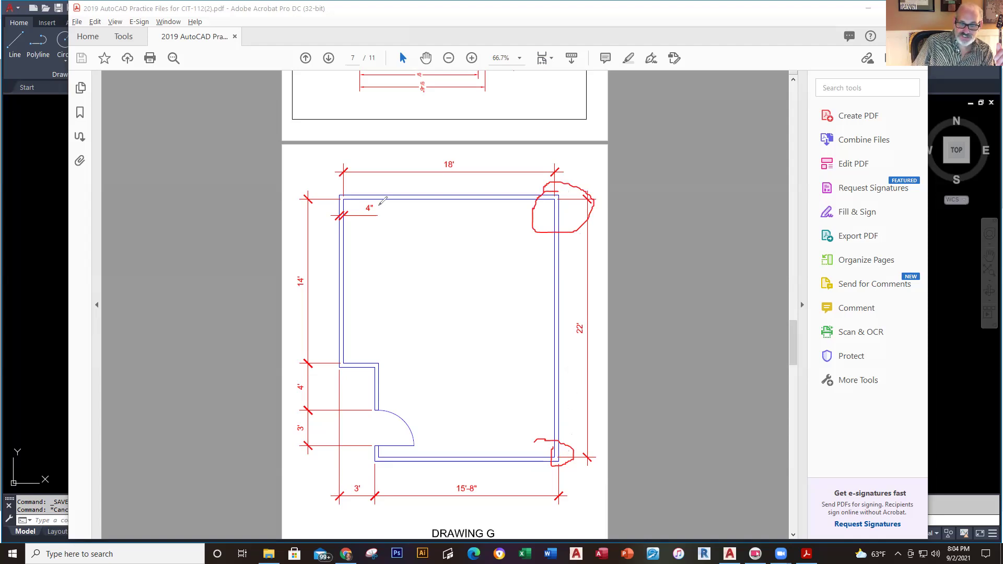
mouse_move(376, 196)
mouse_down()
mouse_move(367, 232)
mouse_move(381, 191)
mouse_up()
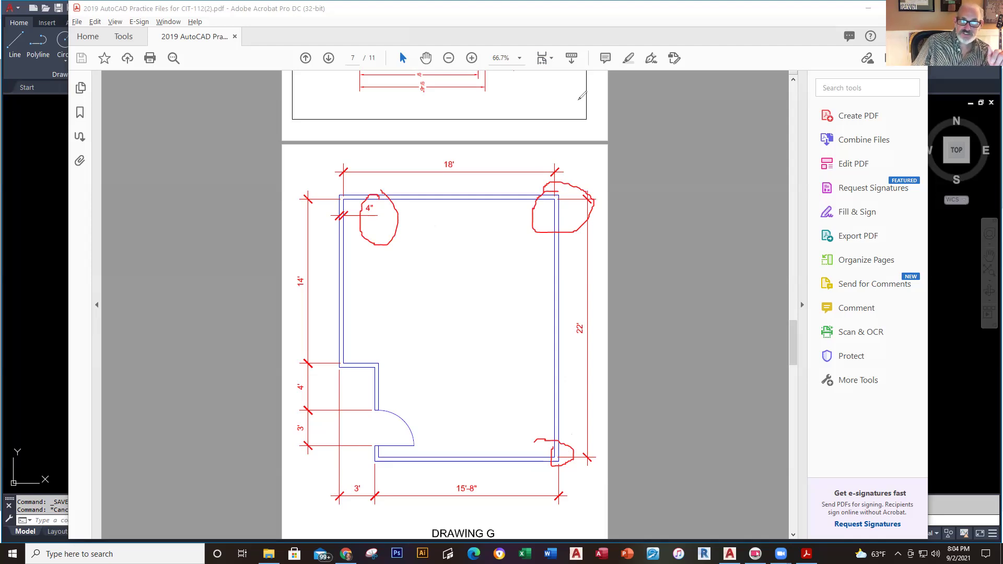
click(578, 99)
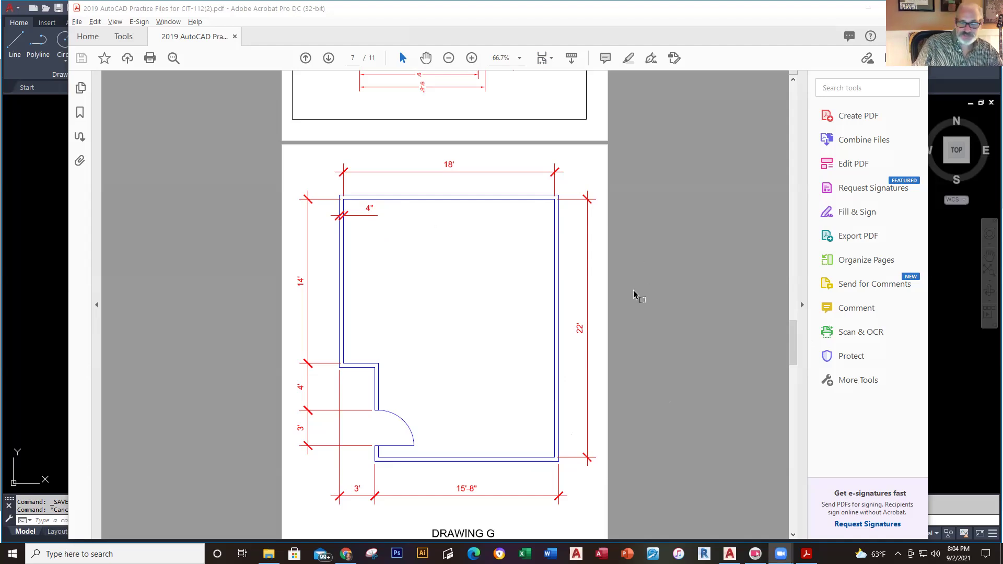
scroll(631, 298, down, 1)
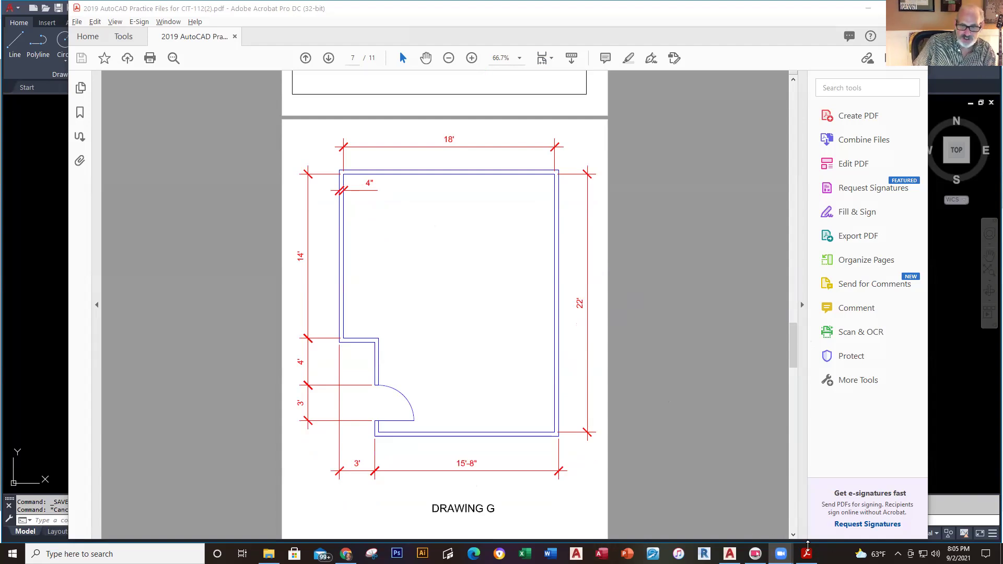
- Switch to AutoCAD and close the DRAWING F - TMB drawing without saving it again
click(730, 554)
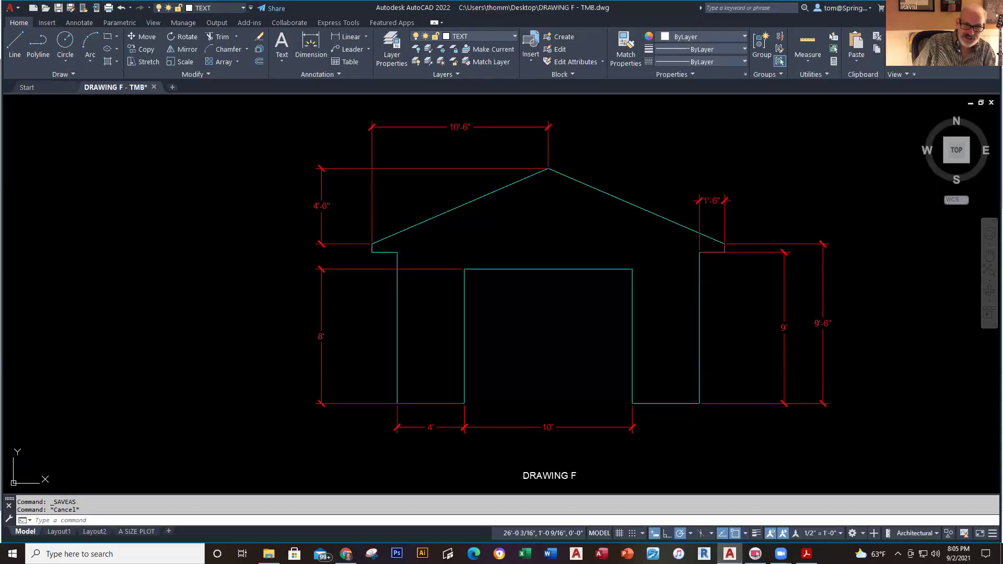
click(153, 87)
click(486, 300)
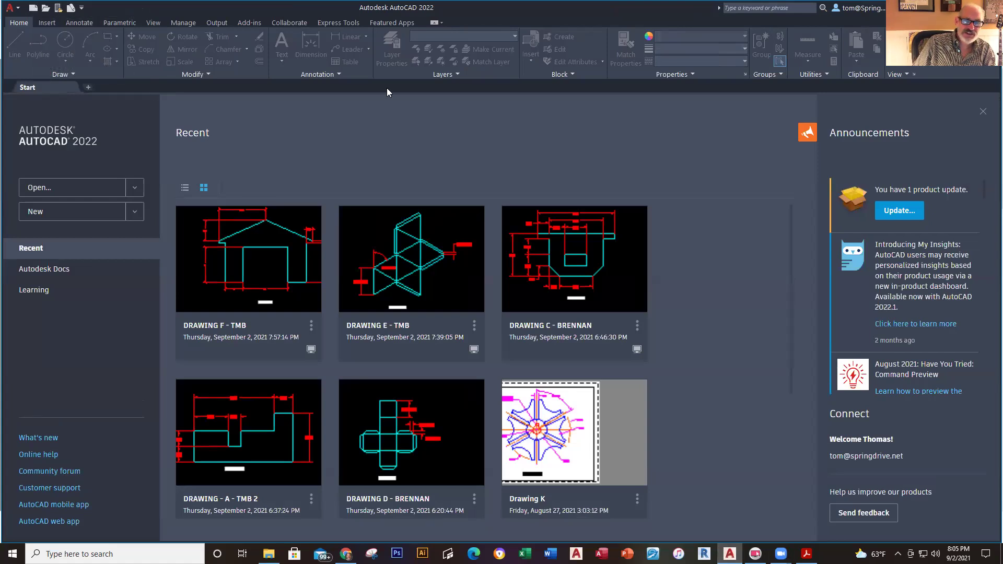
- Create a new drawing from the template "Architectural Template - Drawings F-G 2019(2) (1).dwt" in the Downloads folder
click(36, 10)
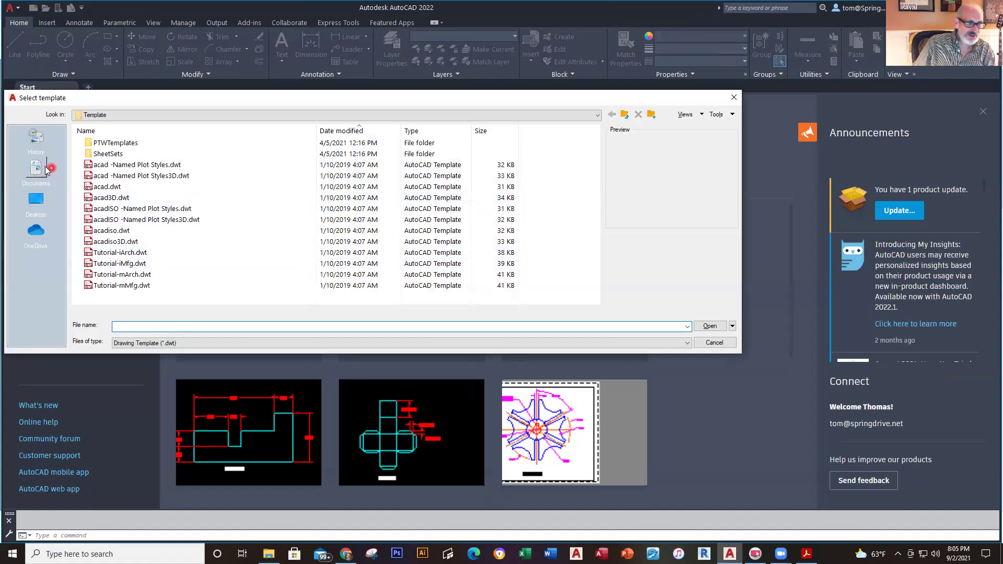
click(597, 115)
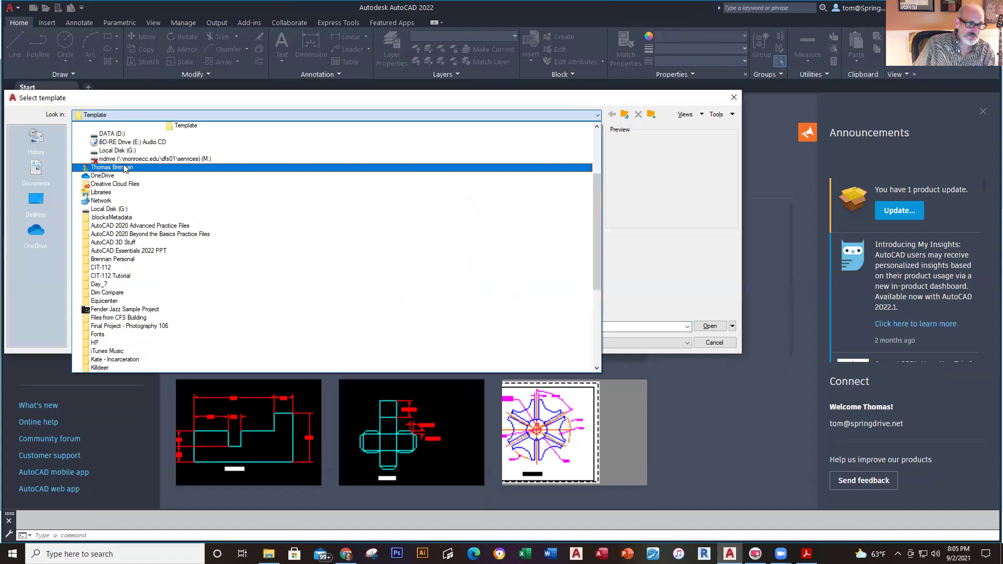
click(124, 167)
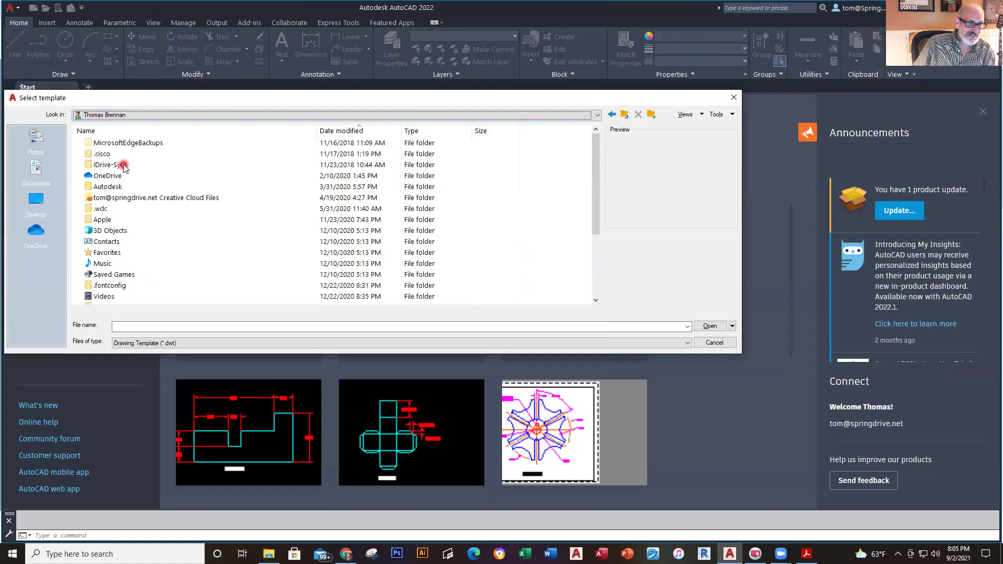
scroll(107, 242, down, 3)
double_click(107, 297)
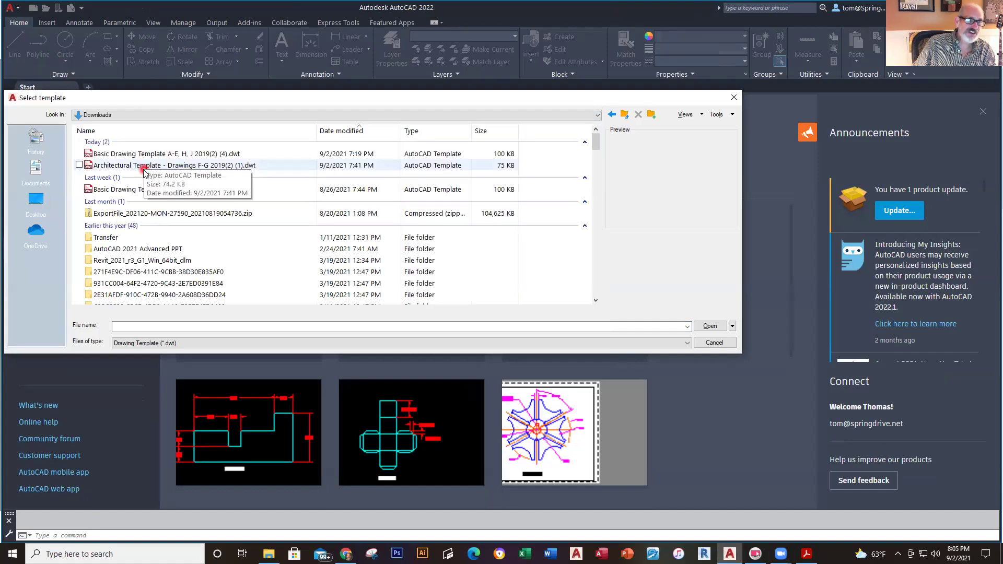
double_click(145, 166)
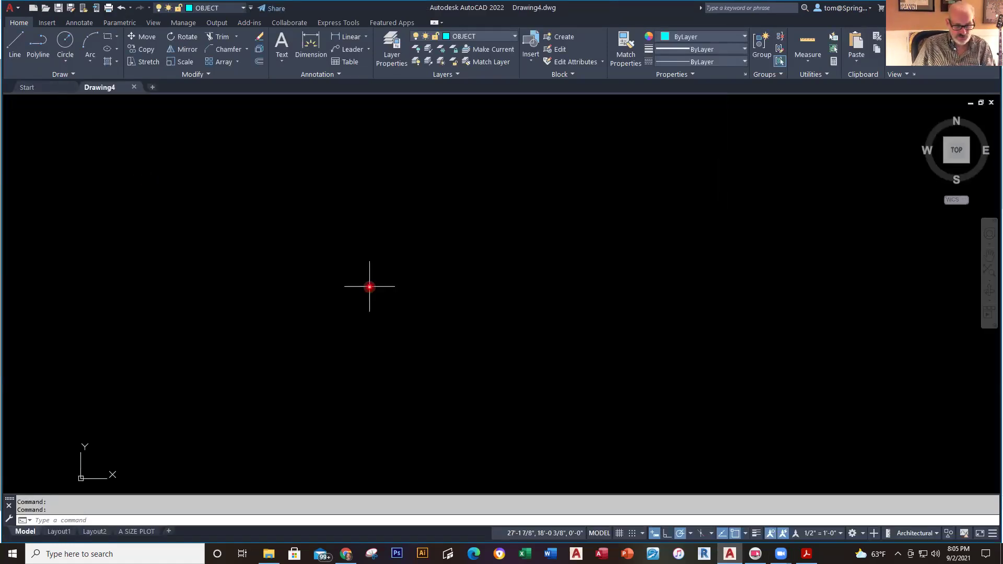
- Switch to the practice PDF to check the DRAWING G floor plan dimensions, and return to the new AutoCAD drawing
key(alt+Tab)
key(alt+Tab)
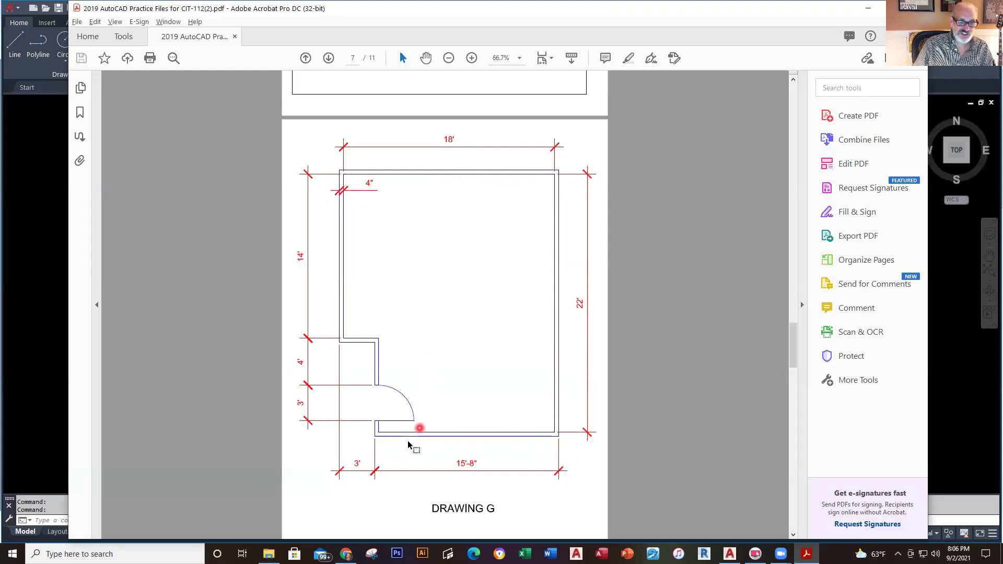
mouse_move(346, 552)
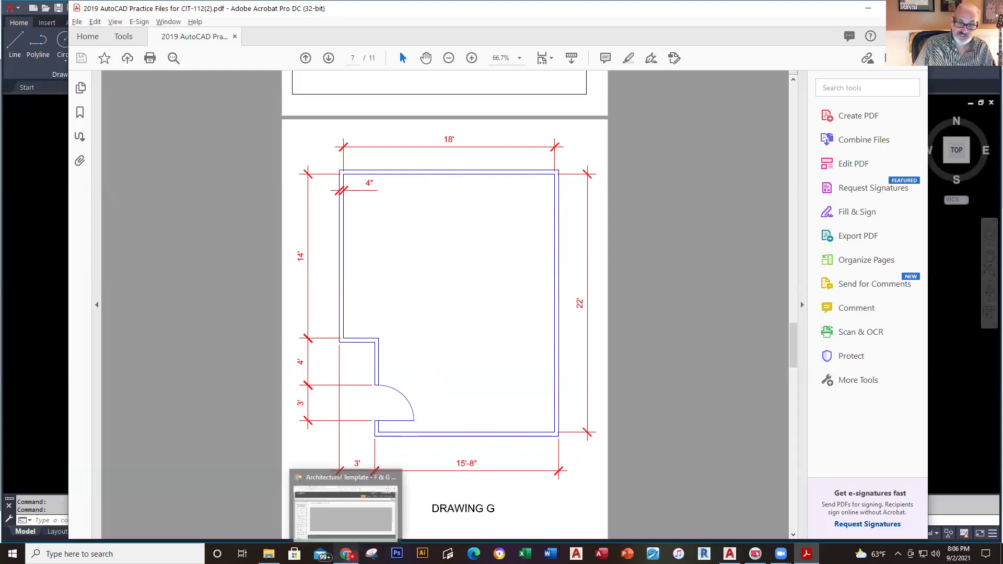
mouse_move(729, 552)
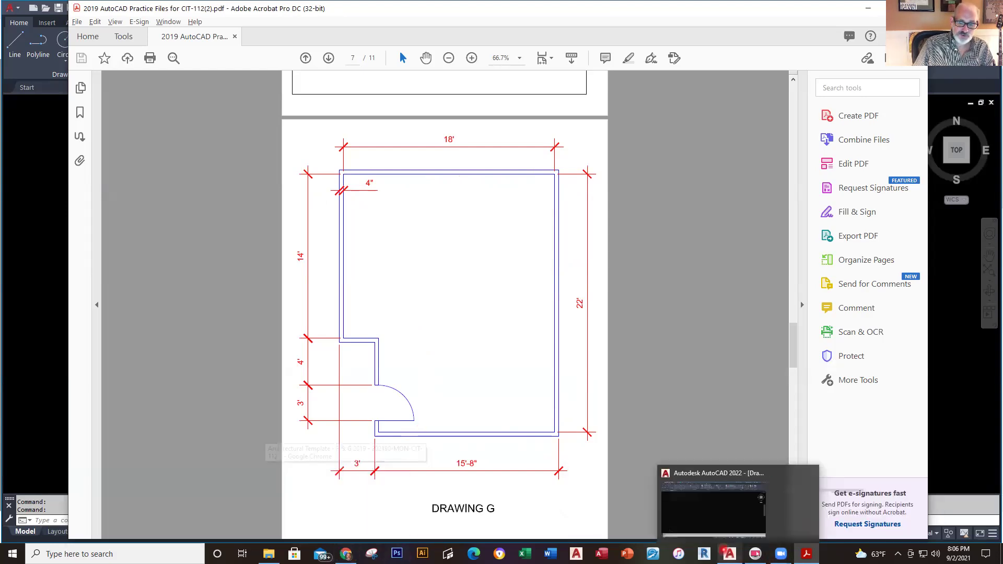
click(692, 523)
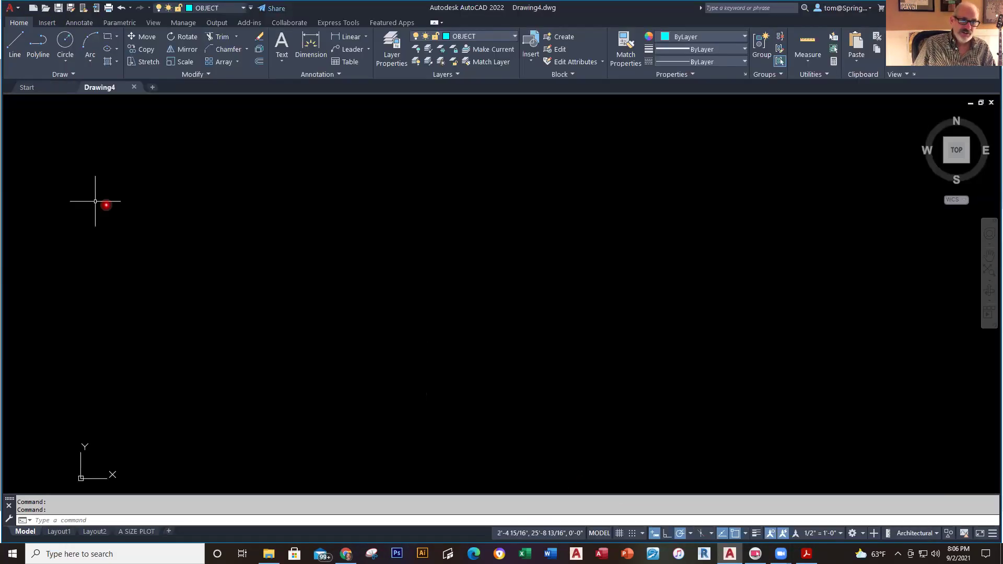
- Start a polyline for the outer walls, drawing the bottom wall 15'8" to the right and the right wall 22'8" up
click(41, 50)
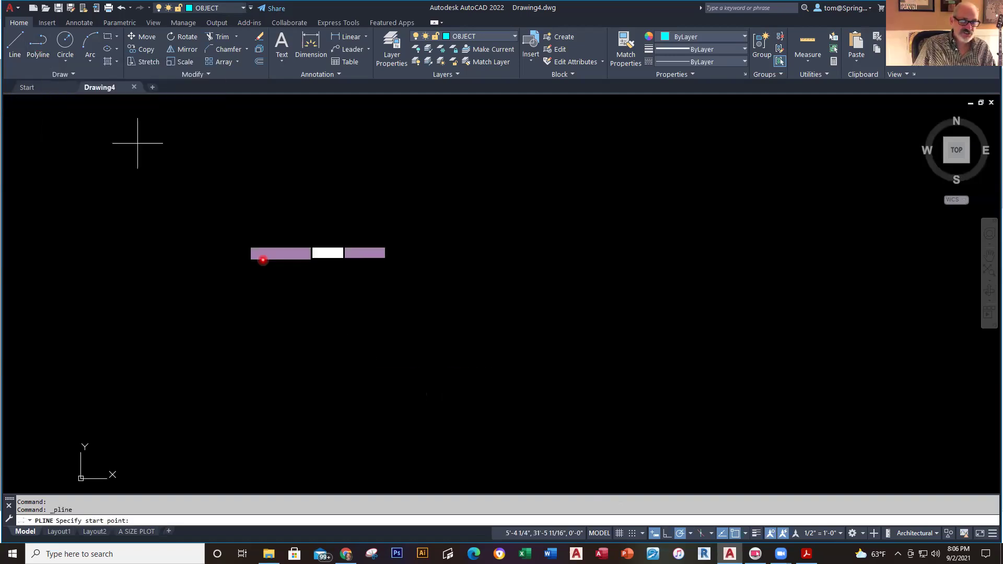
click(320, 397)
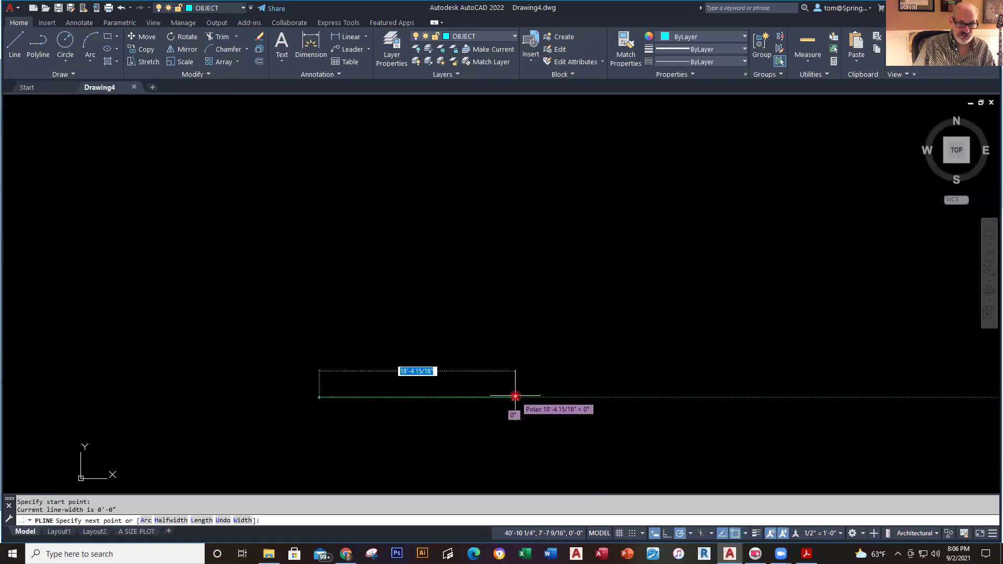
text(15)
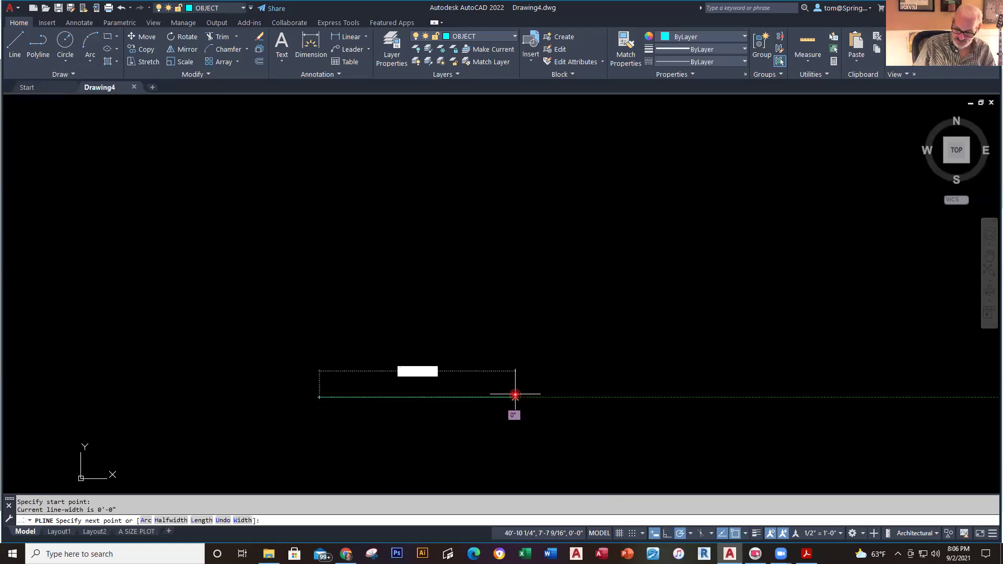
text('8)
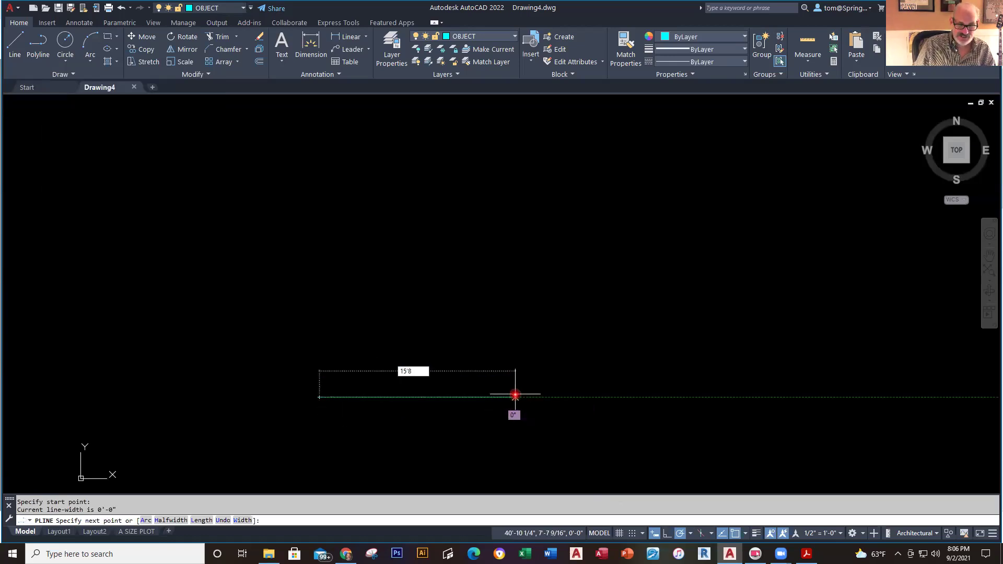
key(Return)
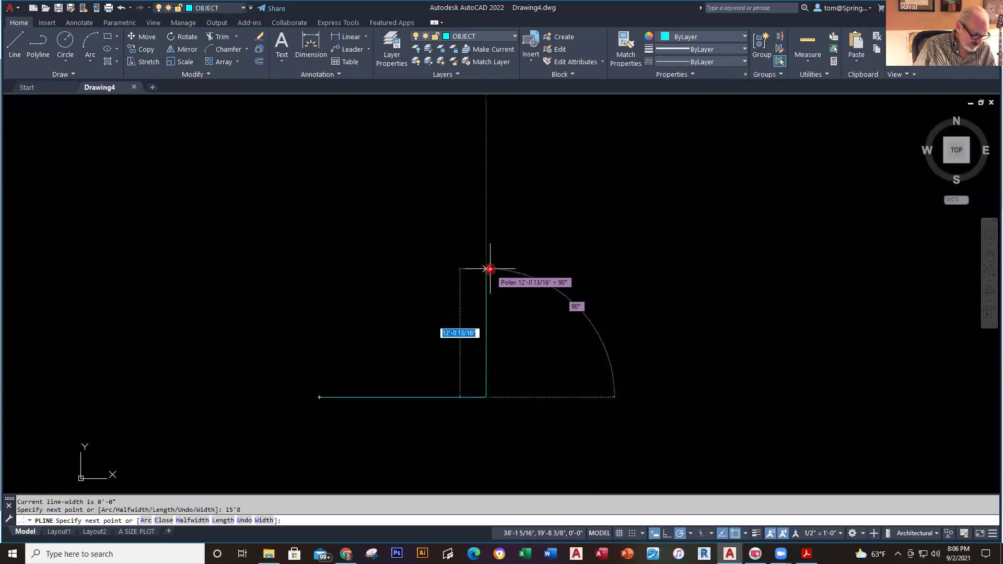
text(22')
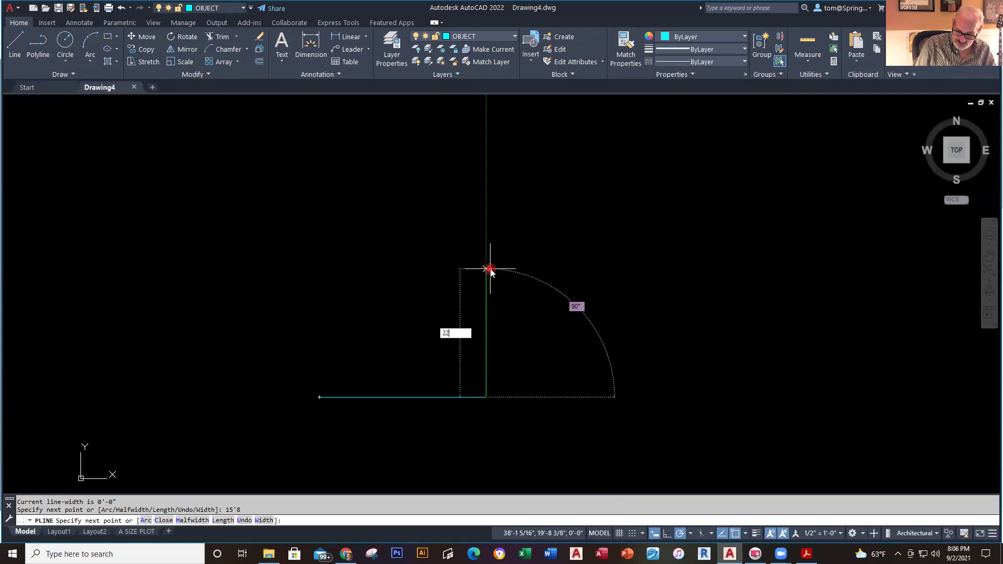
text(8)
key(Return)
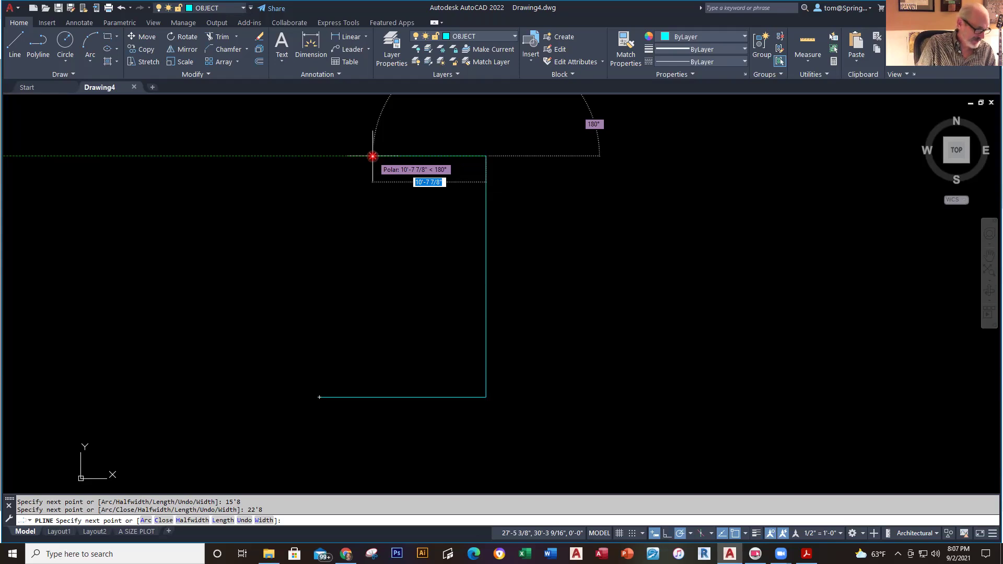
- Continue the polyline with the top wall 18'8" to the left and the left wall 14'8" down
text(18'8)
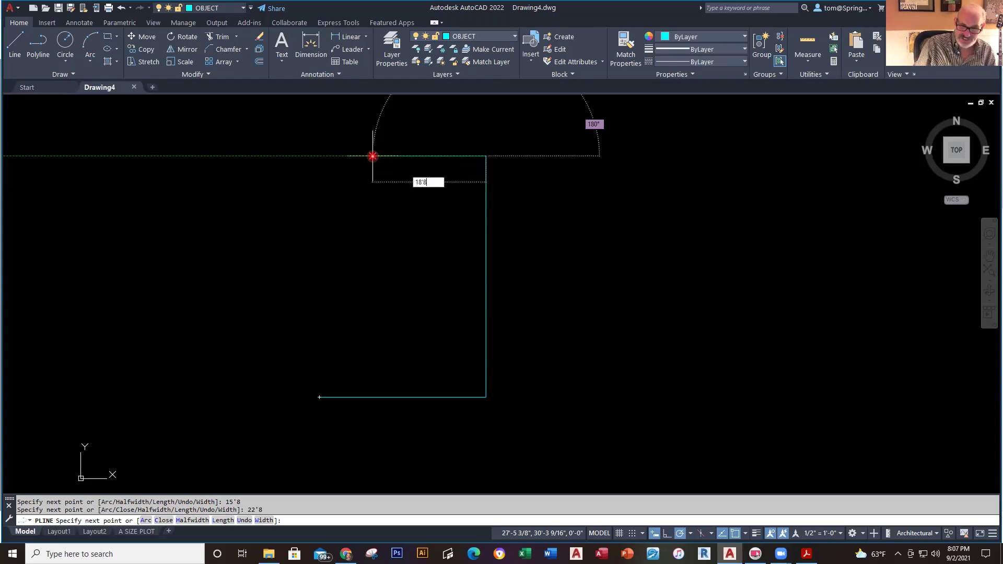
key(Return)
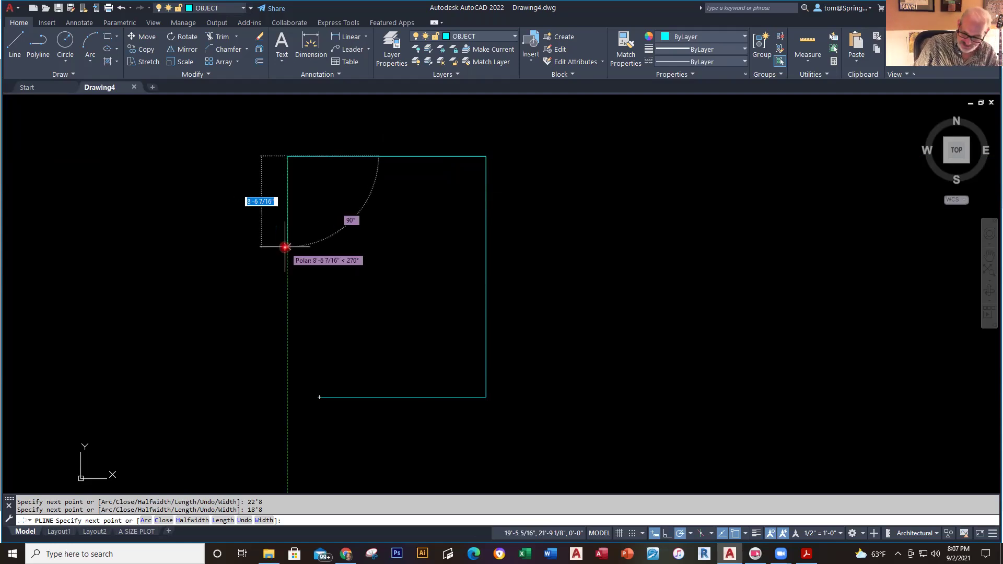
text(14)
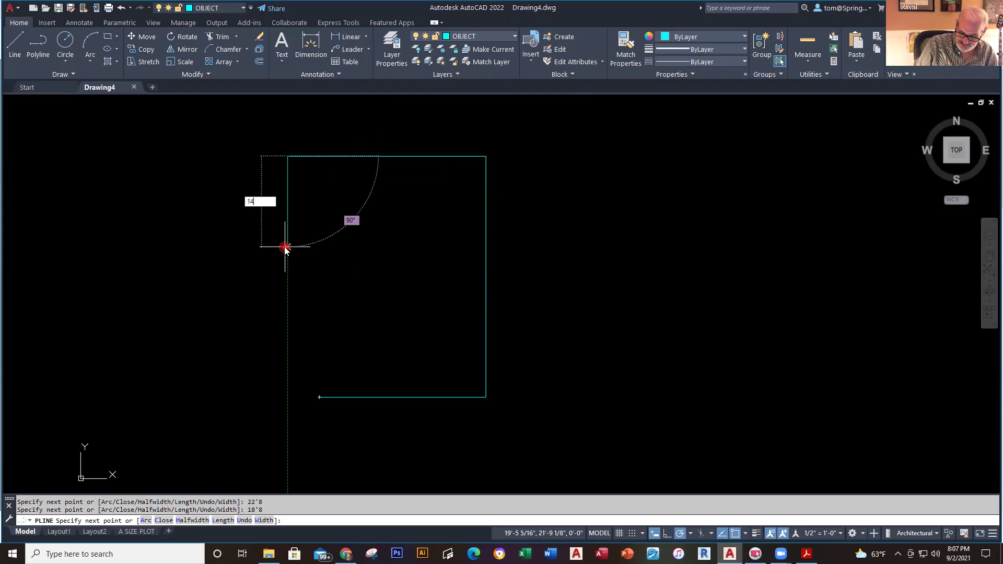
text('8)
key(Return)
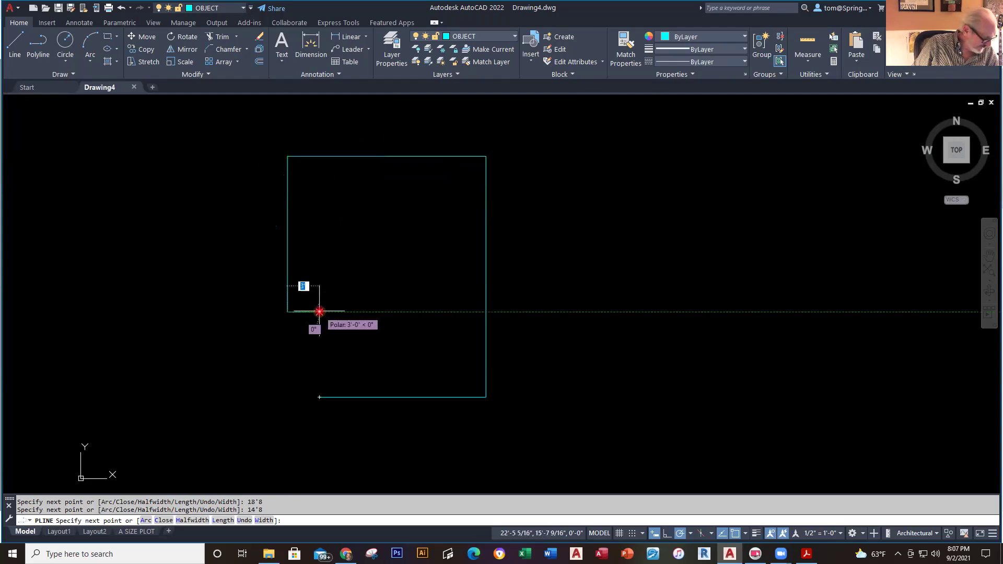
- Draw the 3' jog to the right and close the polyline back to its start point
text(3)
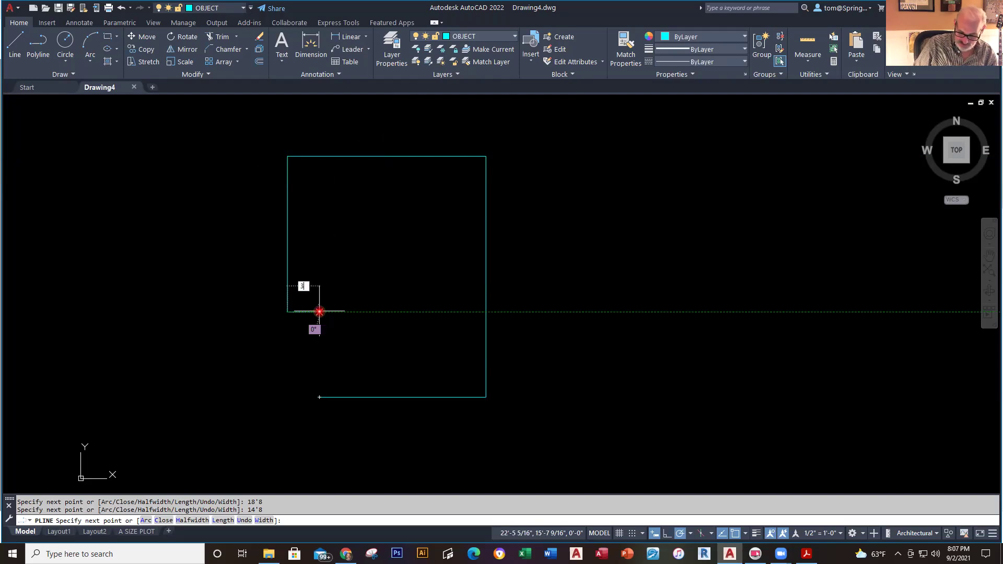
text(')
key(Return)
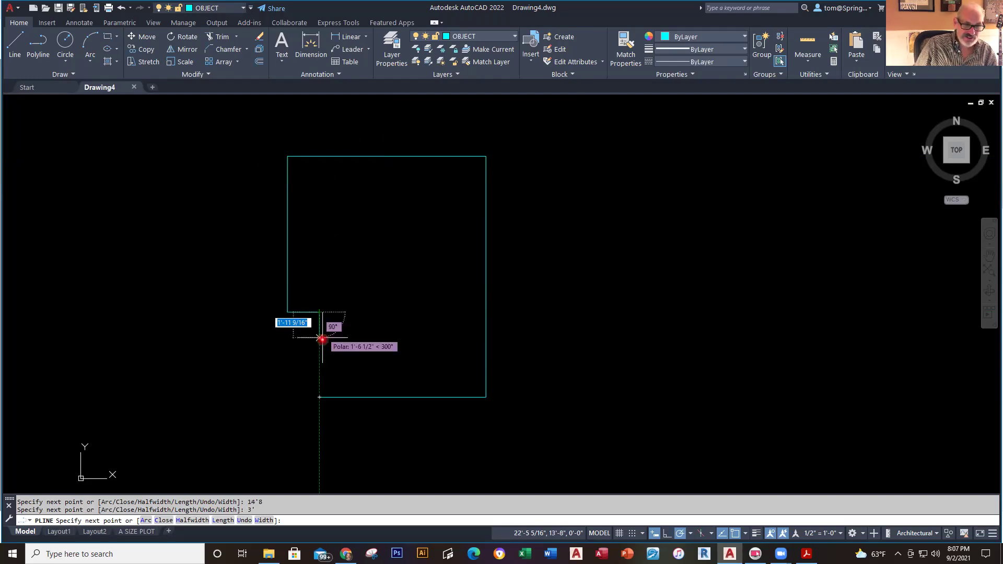
right_click(317, 360)
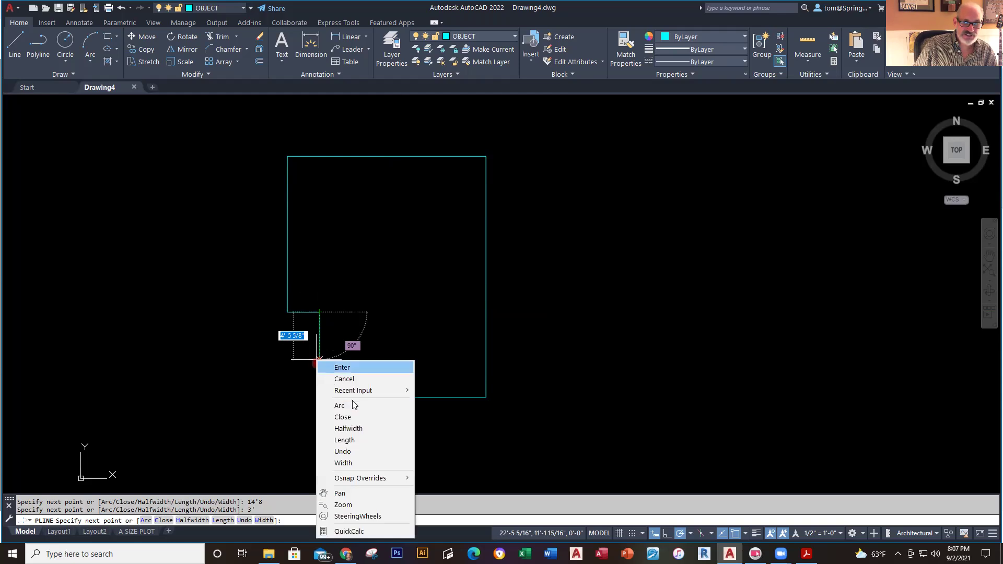
click(359, 418)
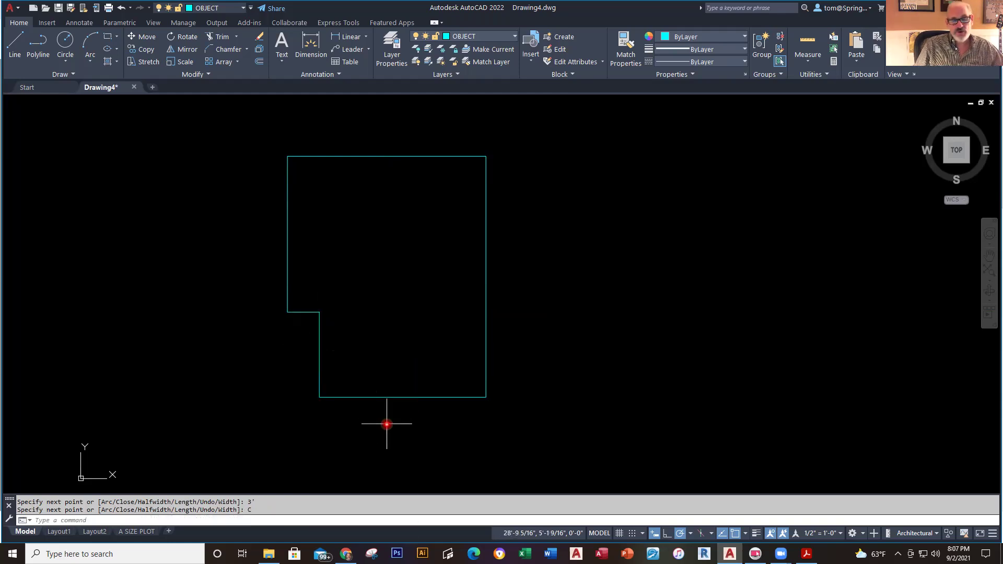
- Select the closed outline to inspect the wall lengths at its lower-right and upper-left corner grips, and clear the selection
click(406, 397)
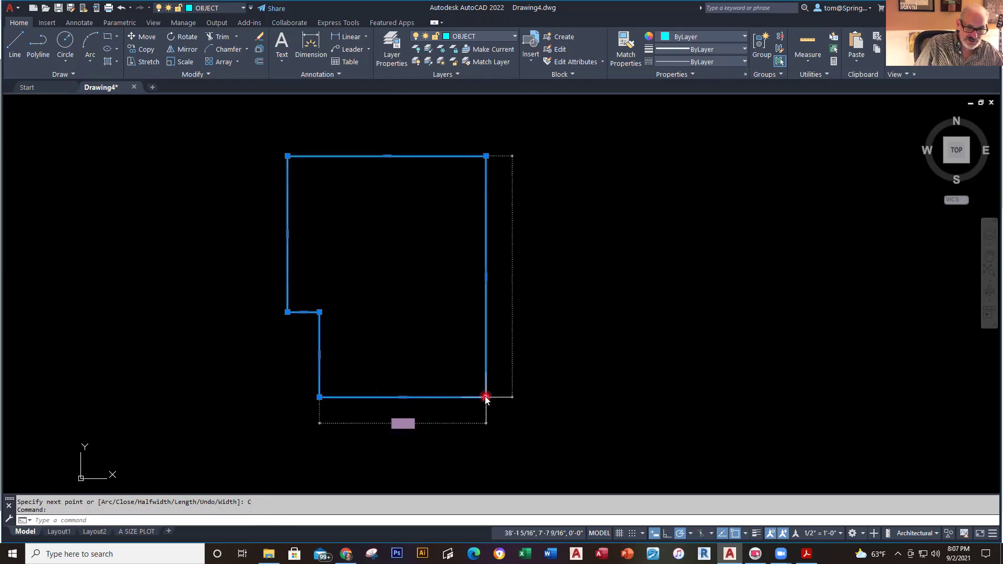
mouse_move(485, 398)
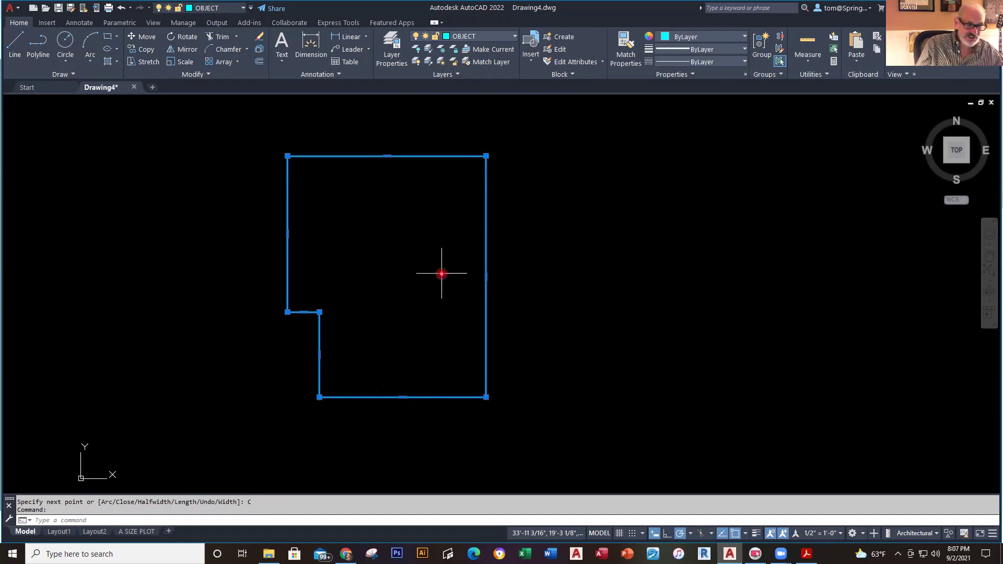
key(Escape)
click(367, 151)
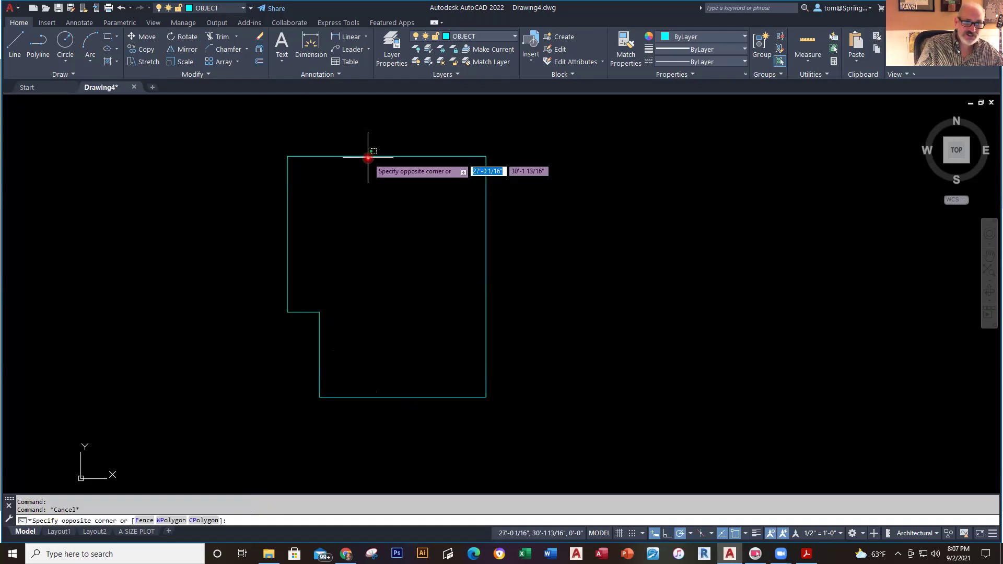
click(333, 150)
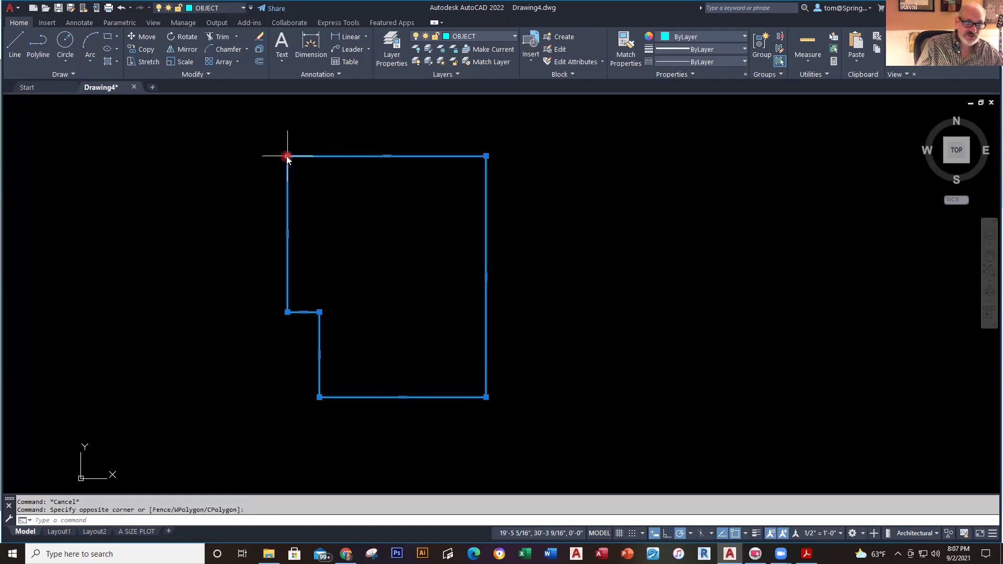
mouse_move(288, 156)
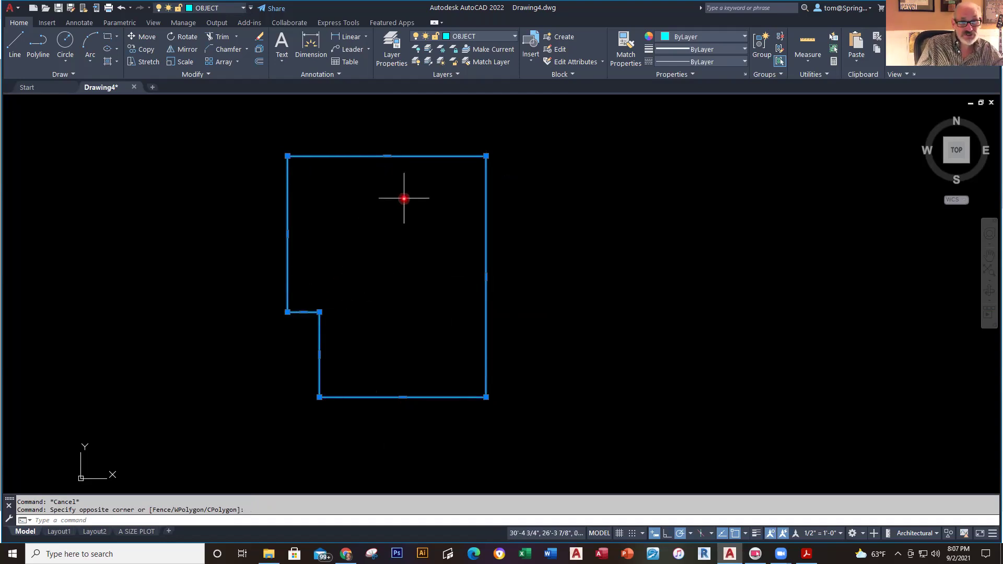
key(Escape)
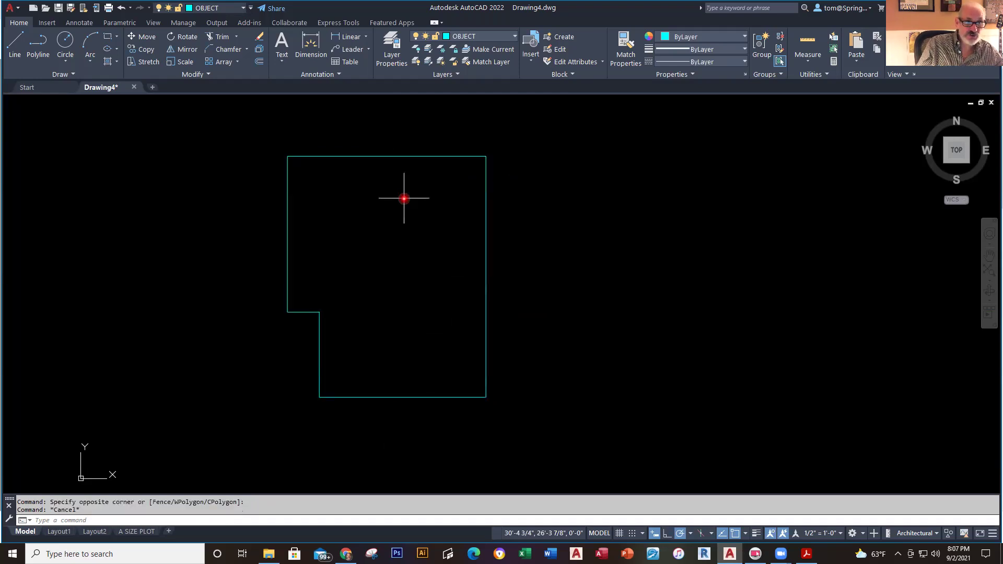
click(259, 63)
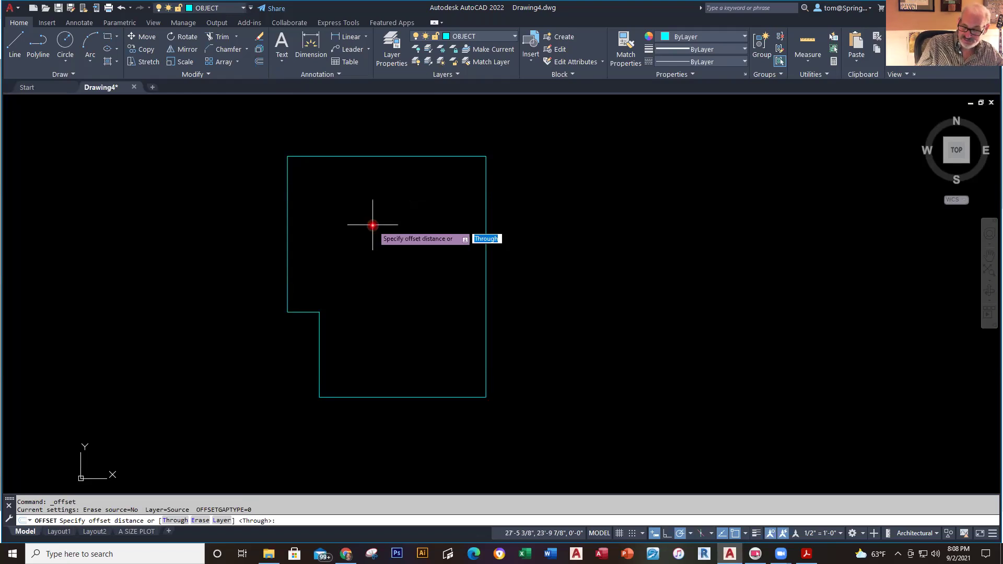
text(4)
key(Return)
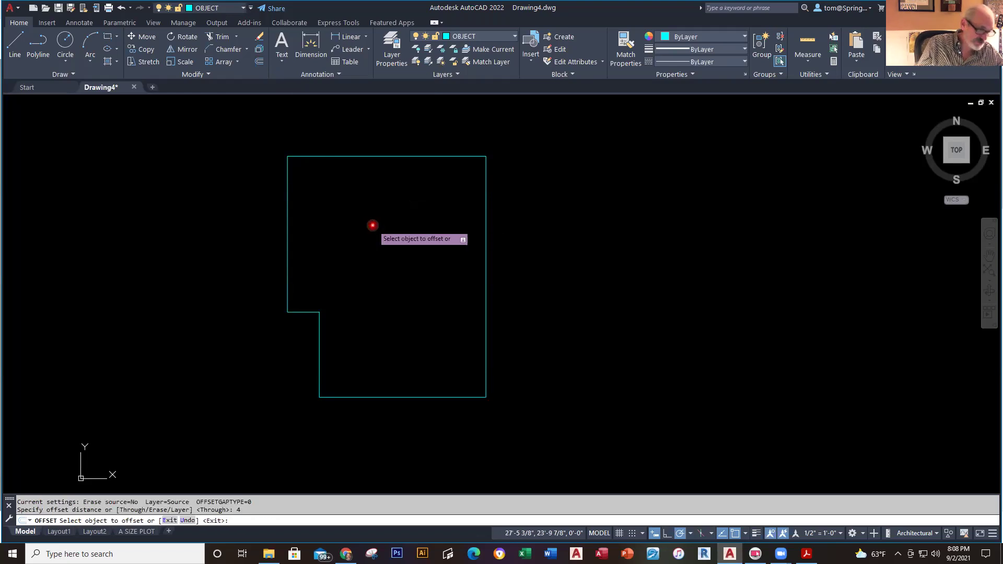
scroll(373, 225, up, 2)
mouse_move(376, 241)
middle_down()
mouse_move(390, 220)
mouse_move(396, 232)
middle_up()
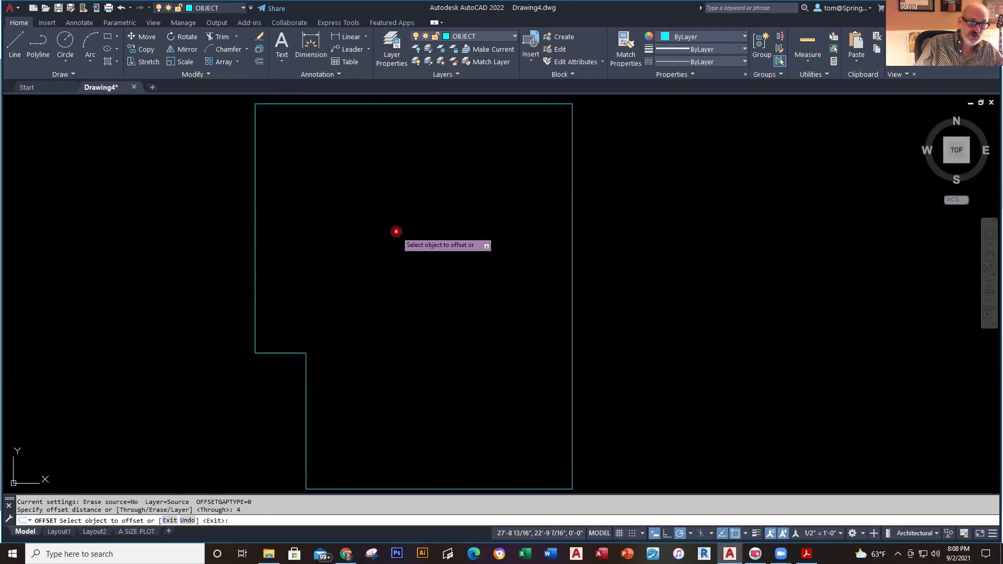
key(Escape)
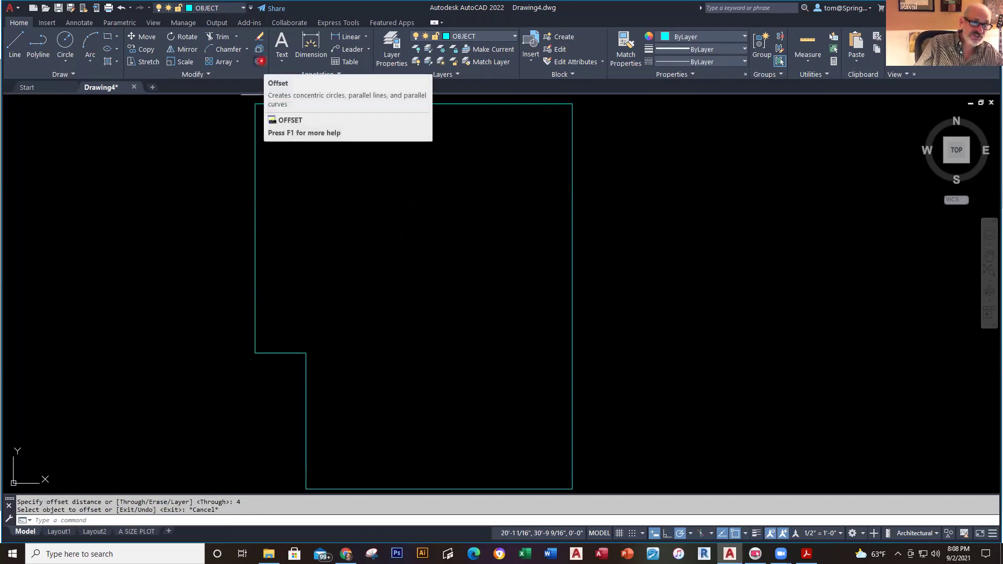
- Offset the closed wall outline 4" to the inside to form the wall thickness
click(259, 61)
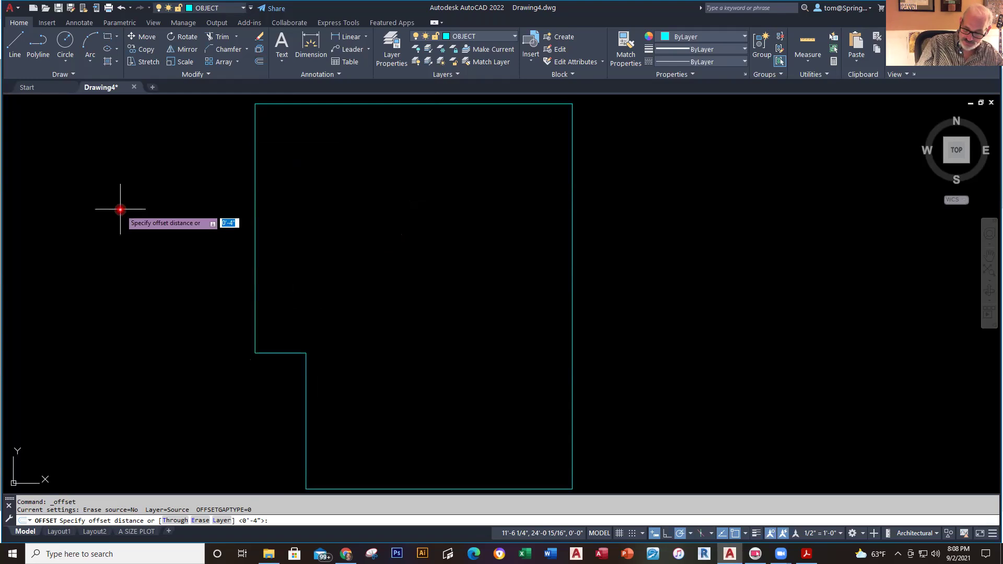
text(4)
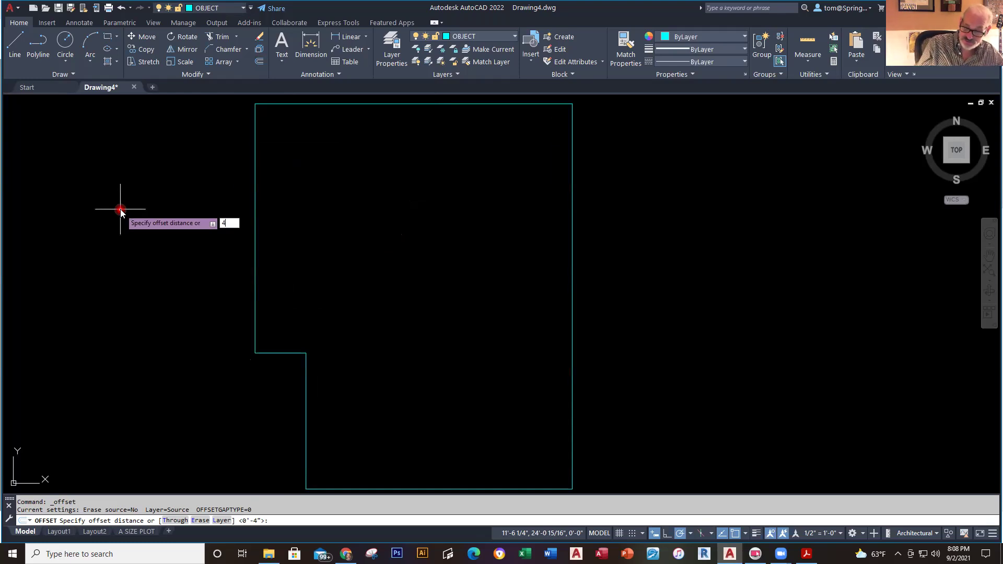
key(Return)
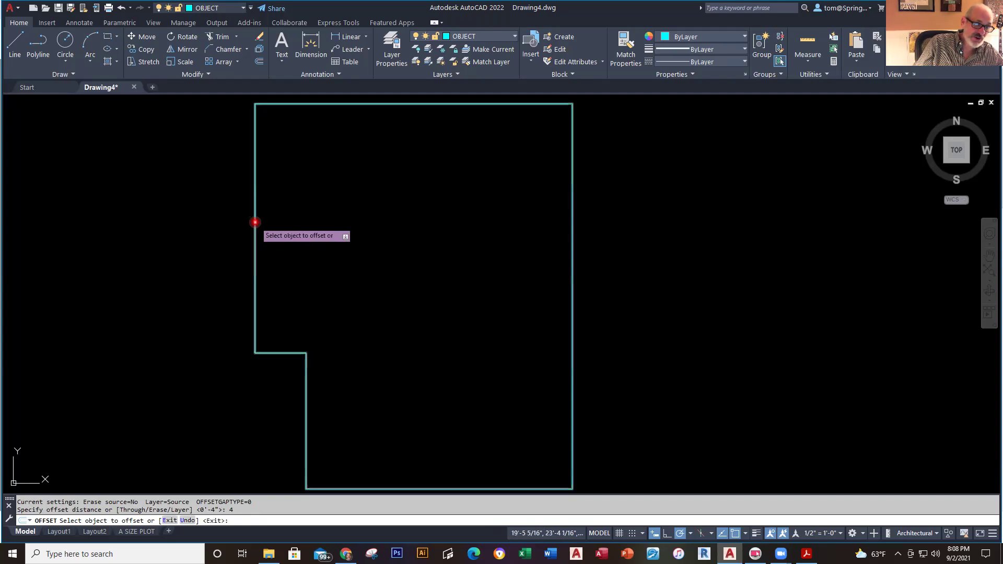
click(255, 222)
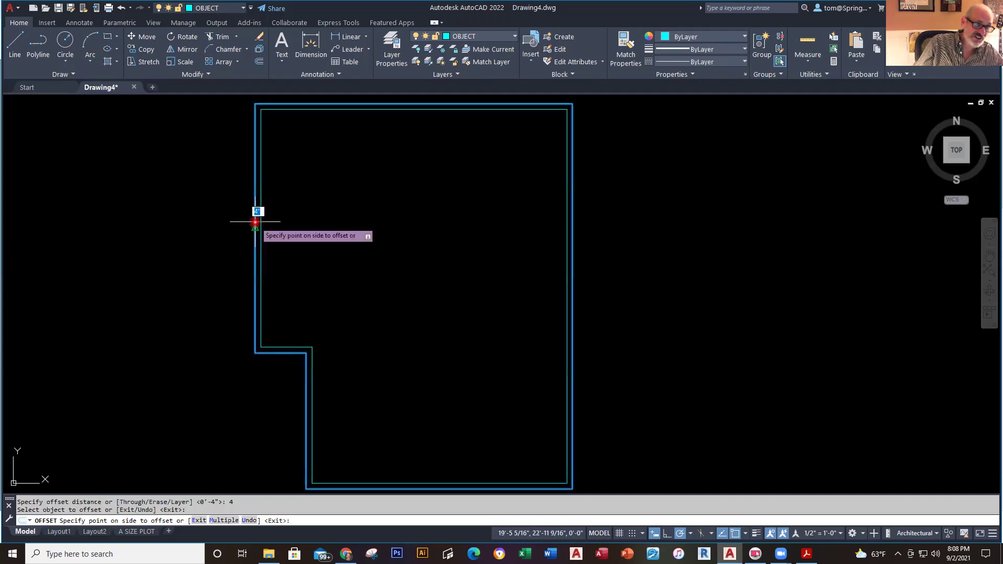
click(291, 252)
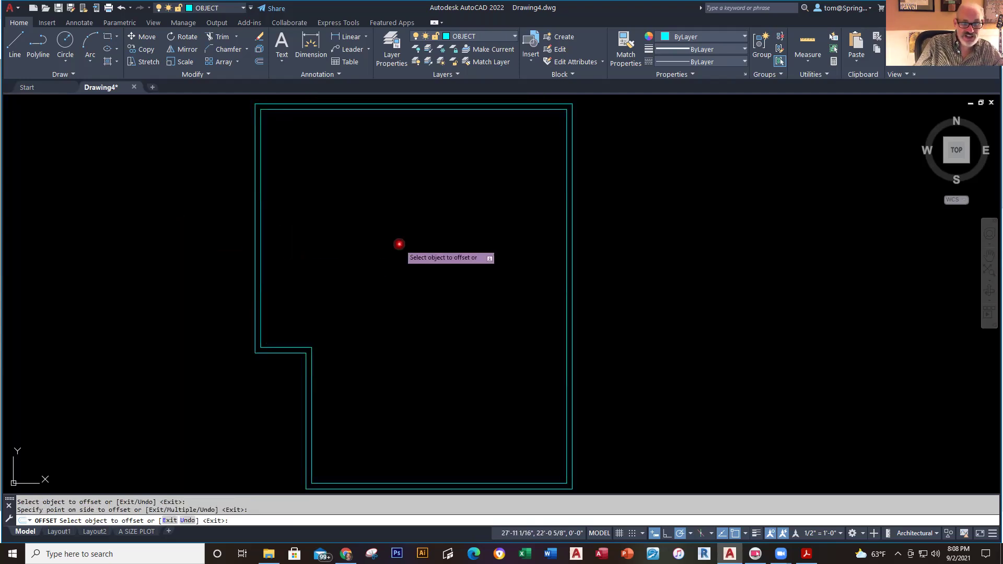
key(Escape)
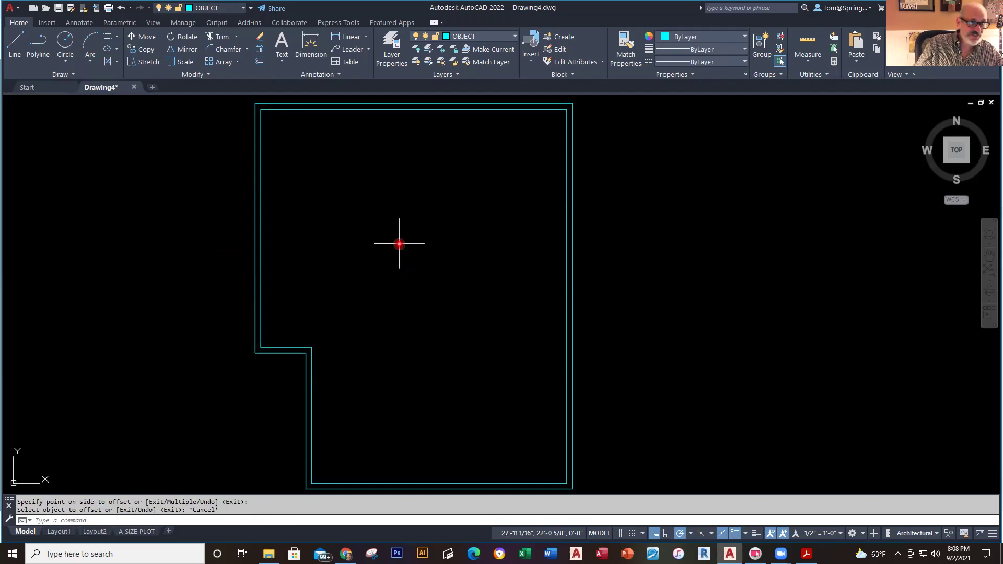
- Make DIMENSIONS the current layer and place a linear dimension below the bottom wall, measured along its outer face
click(515, 37)
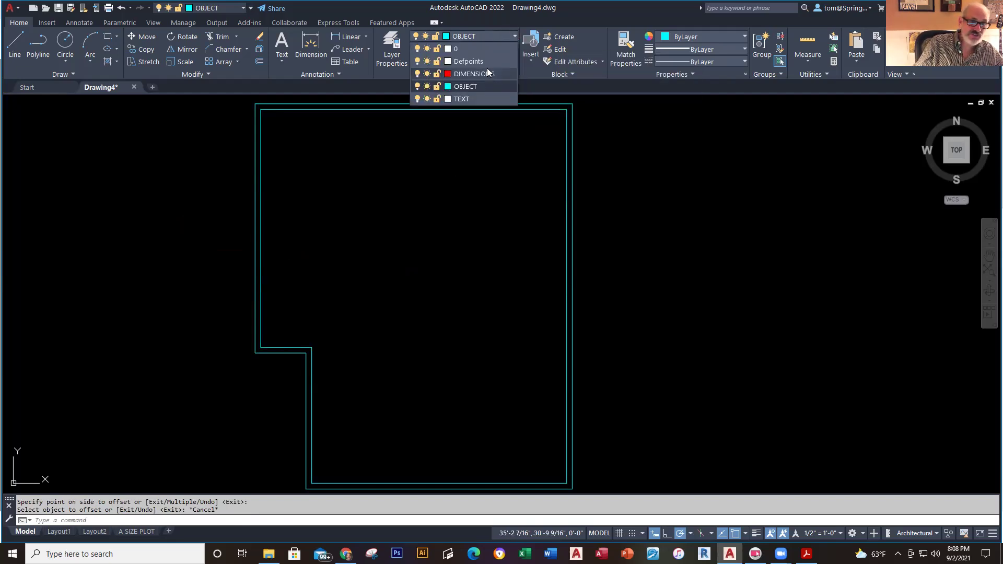
click(470, 74)
click(348, 36)
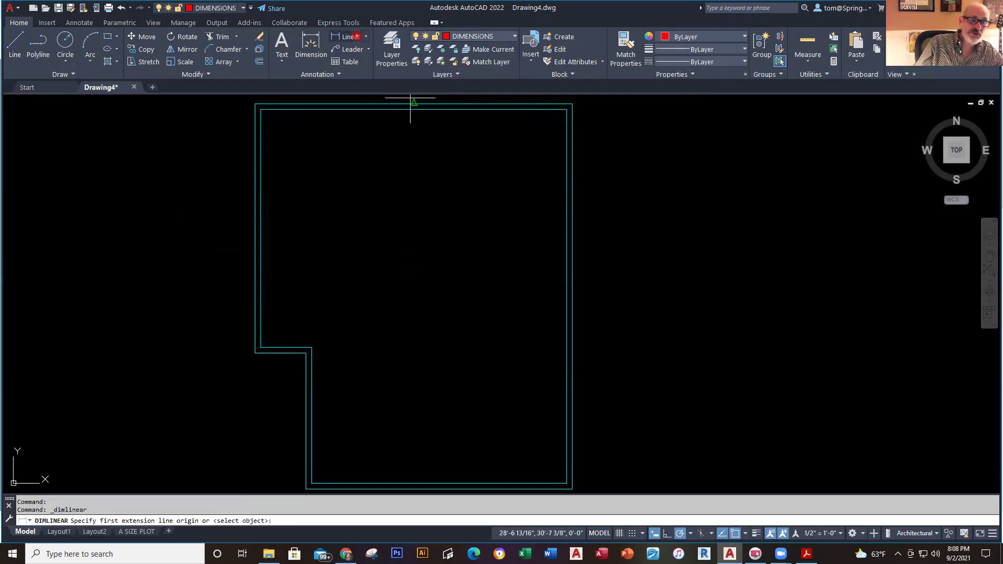
scroll(438, 197, down, 2)
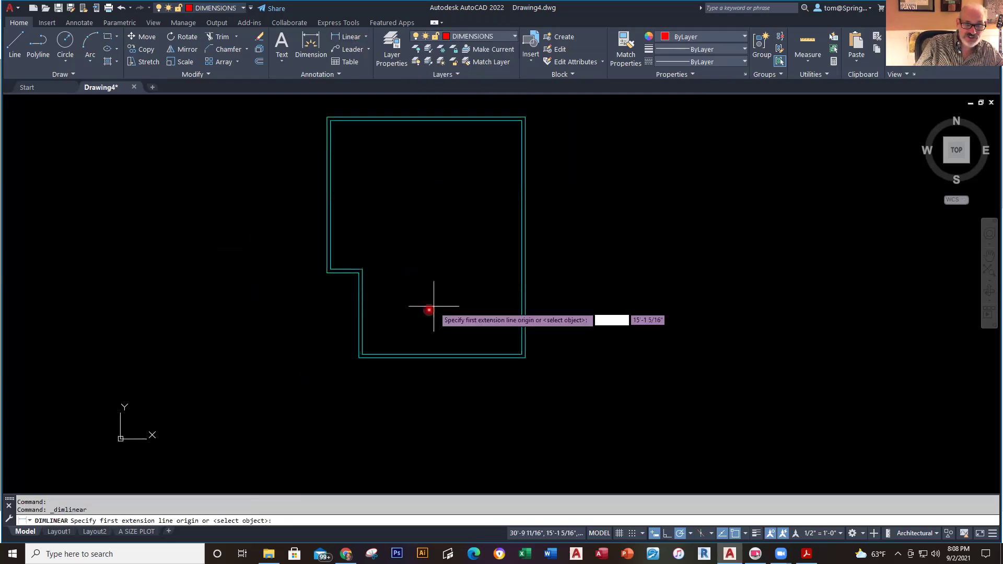
click(359, 357)
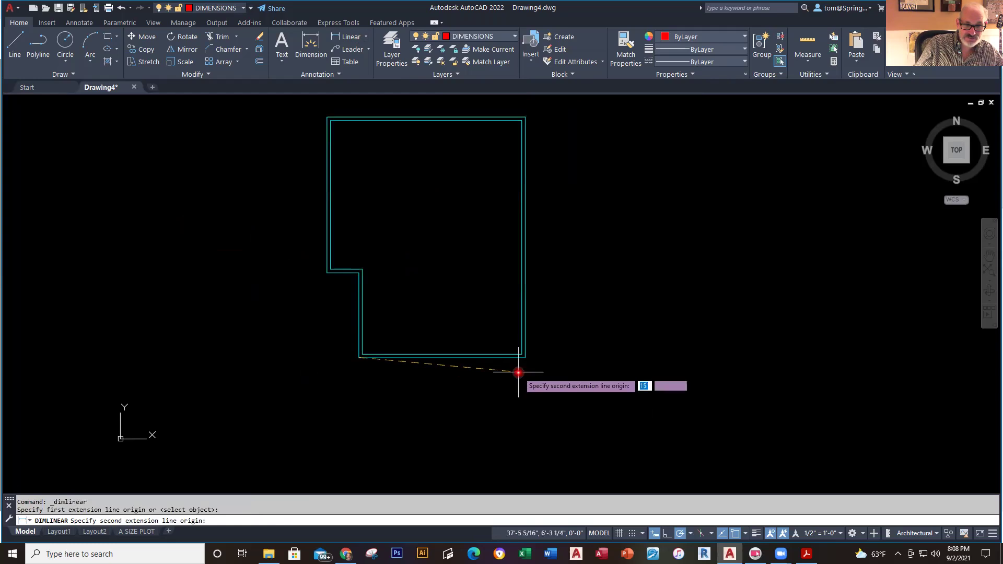
click(525, 358)
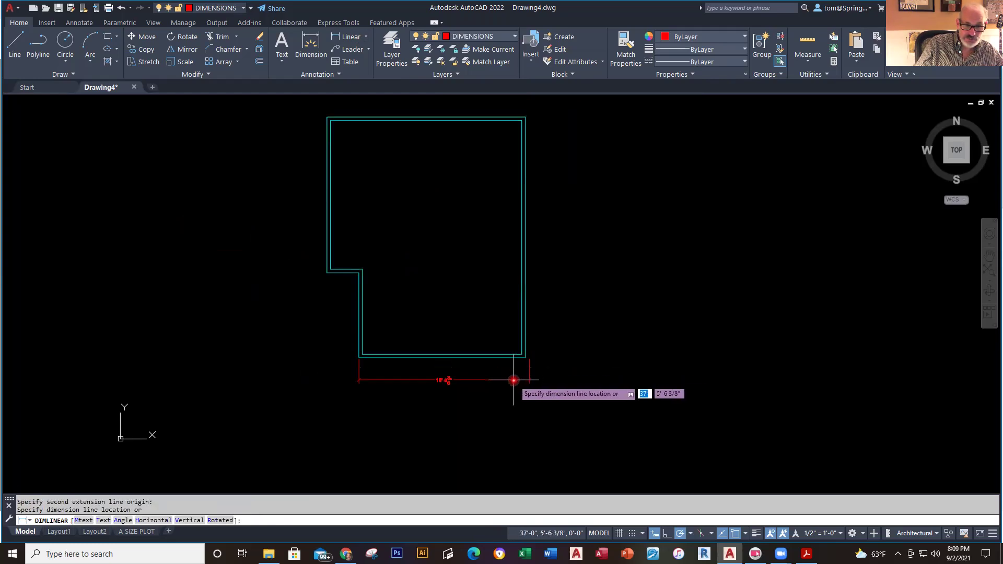
click(500, 383)
- Move the bottom dimension's right extension origin onto the outer lower-right wall corner
scroll(448, 382, up, 4)
scroll(447, 381, up, 2)
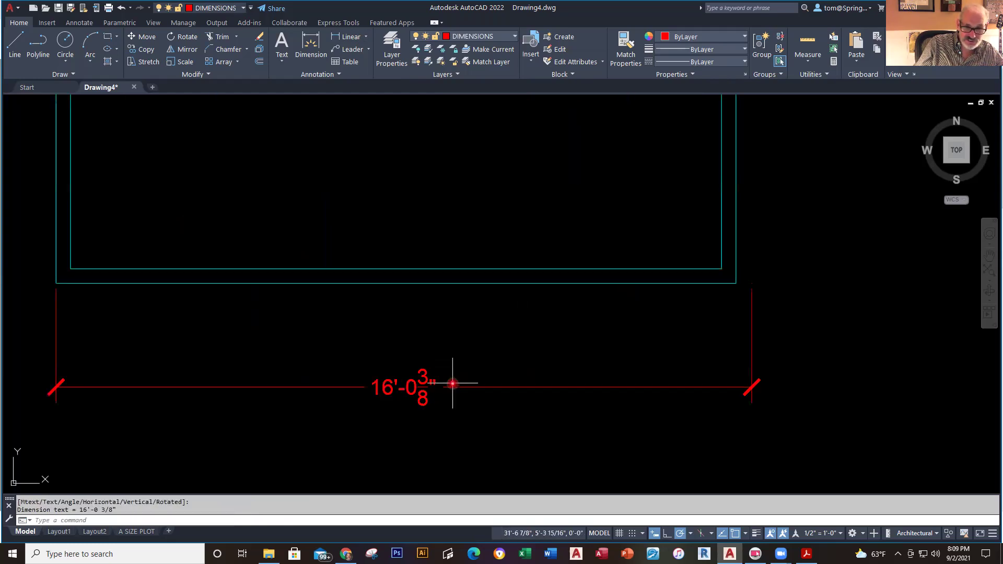
click(752, 317)
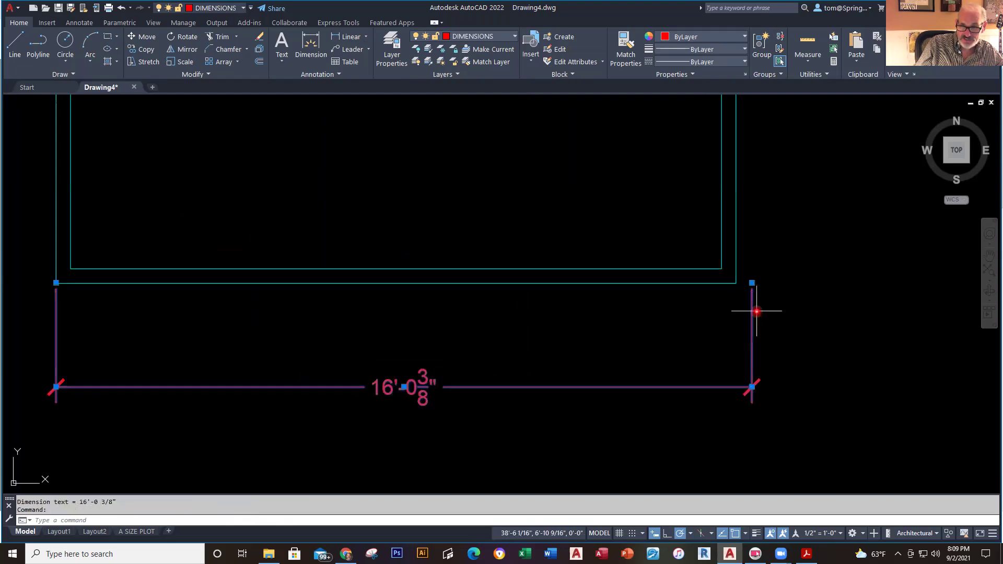
click(752, 282)
click(736, 282)
key(Escape)
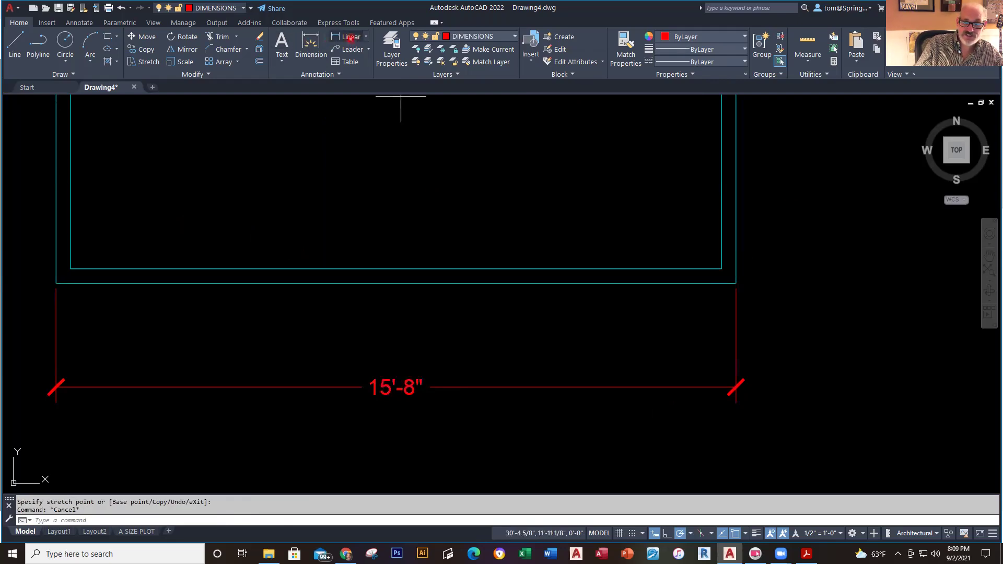
- Add a vertical linear dimension between the right wall's inner corners, placed outside the plan to the right
click(350, 38)
click(720, 269)
scroll(779, 223, down, 3)
scroll(780, 224, up, 1)
middle_drag(779, 224, 694, 502)
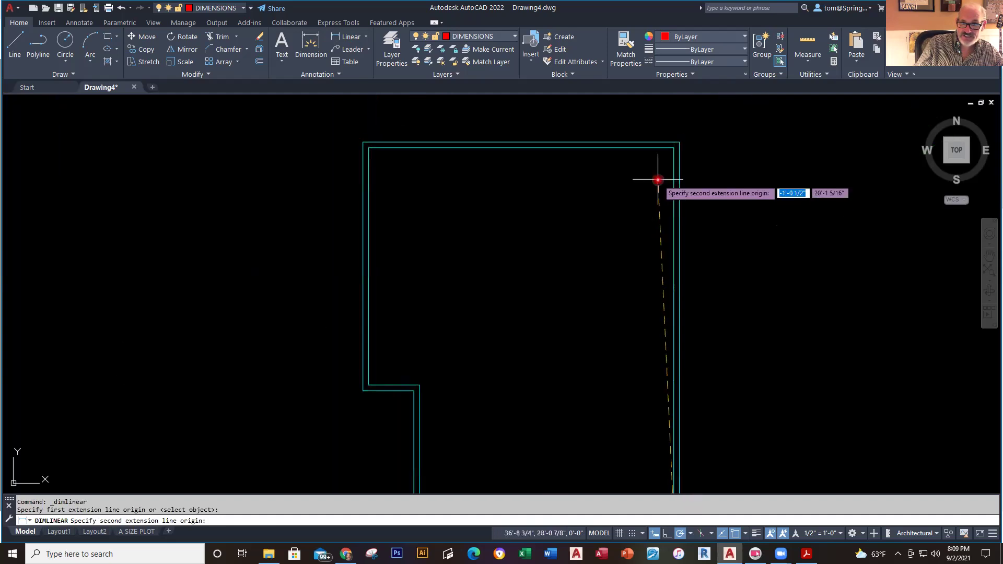
click(673, 150)
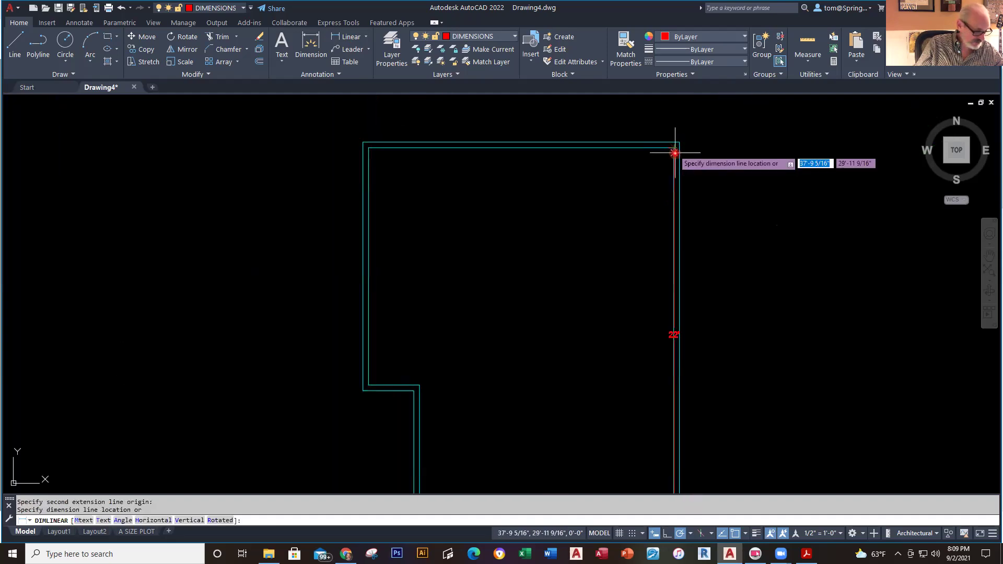
click(819, 229)
- Add a horizontal linear dimension between the top wall's inner corners, placed above the plan
scroll(745, 291, down, 2)
scroll(645, 215, up, 2)
scroll(632, 235, up, 2)
right_click(622, 168)
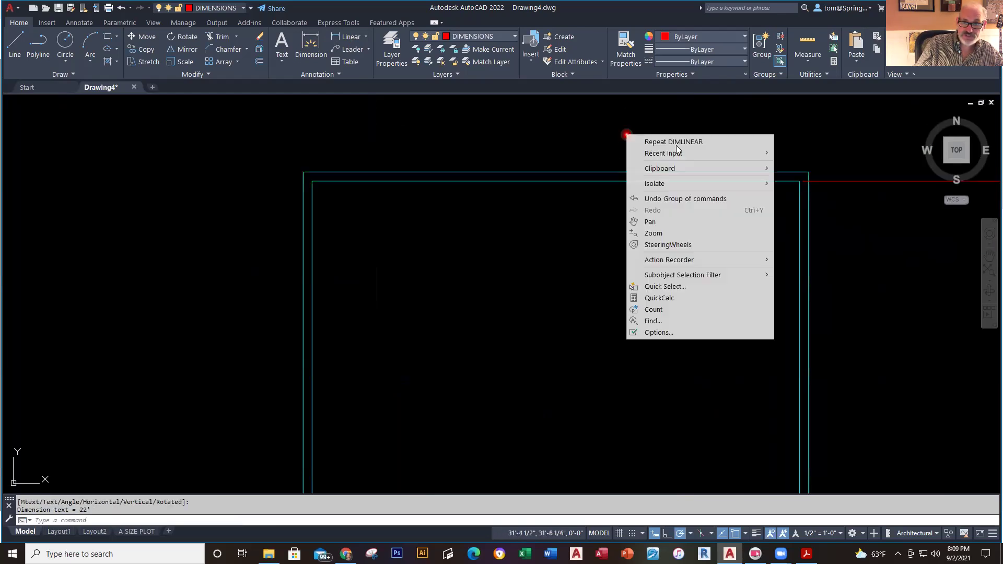
click(678, 140)
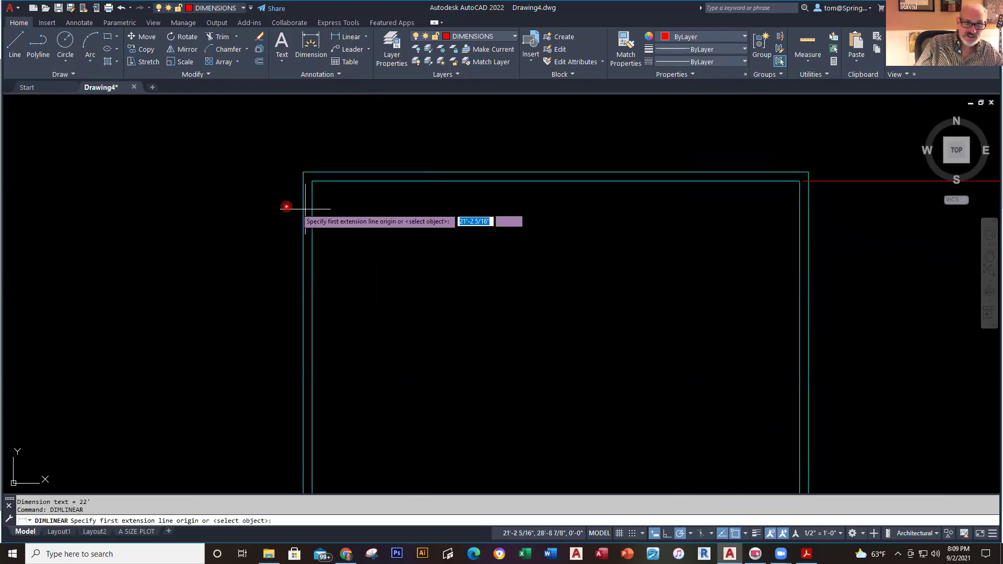
click(313, 182)
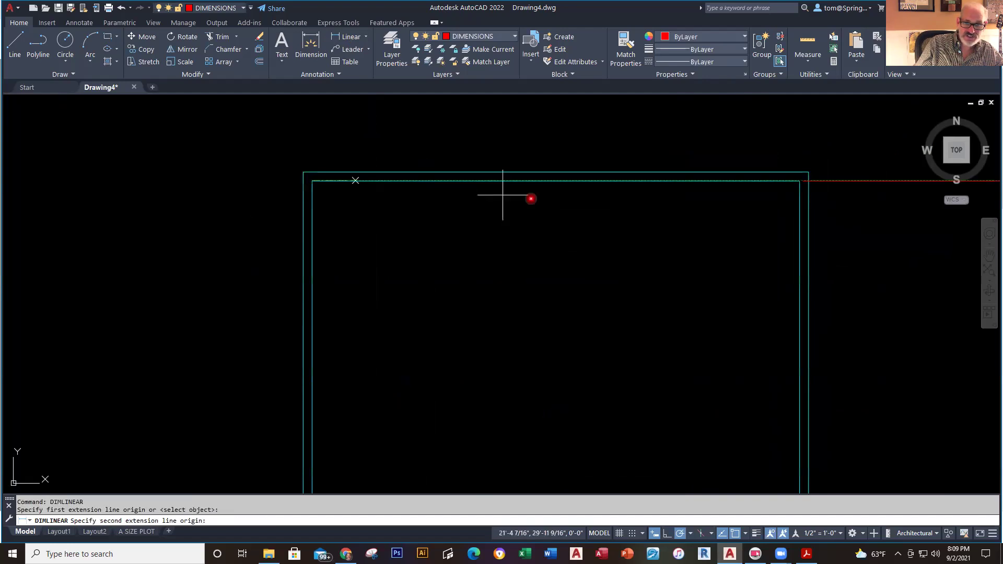
click(803, 177)
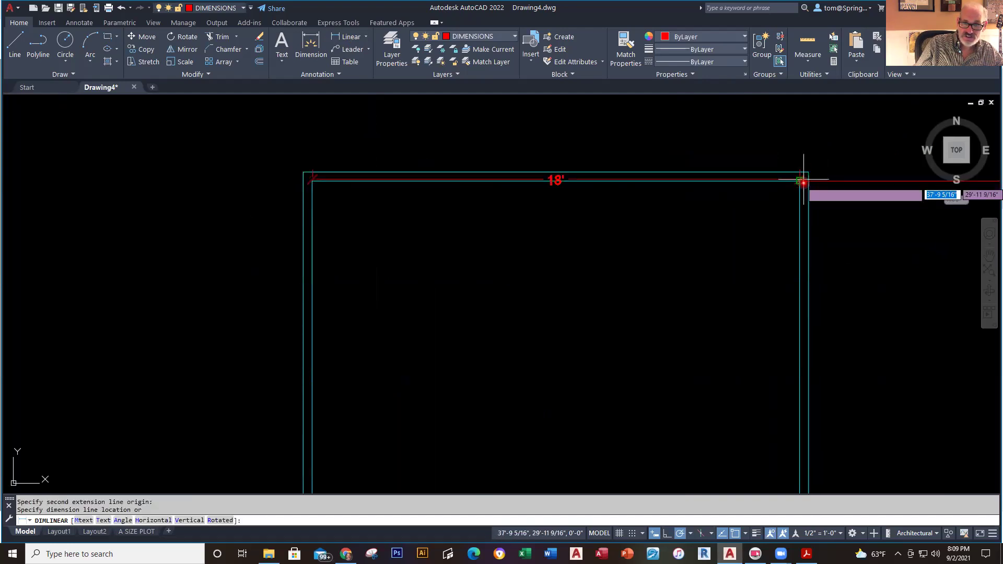
click(793, 115)
- Add a vertical linear dimension along the upper-left wall's inner face, placed outside the plan to the left
scroll(554, 341, down, 2)
middle_drag(554, 342, 662, 300)
right_click(426, 250)
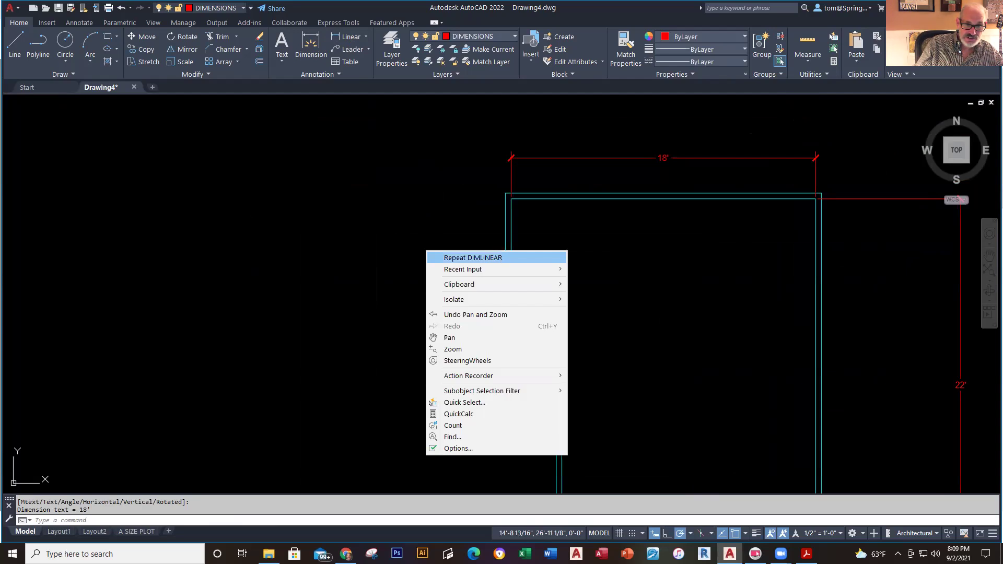
click(500, 257)
click(512, 199)
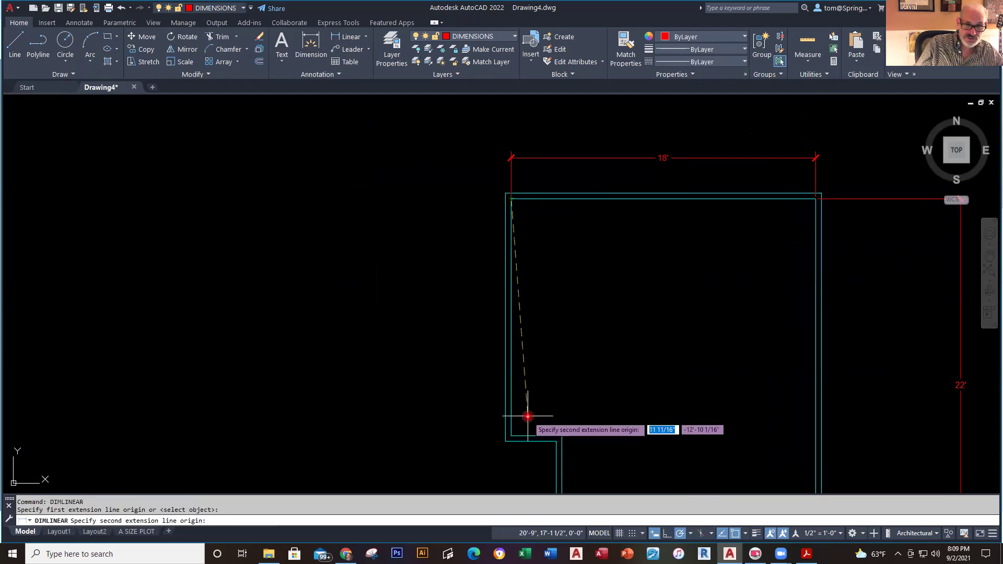
click(515, 436)
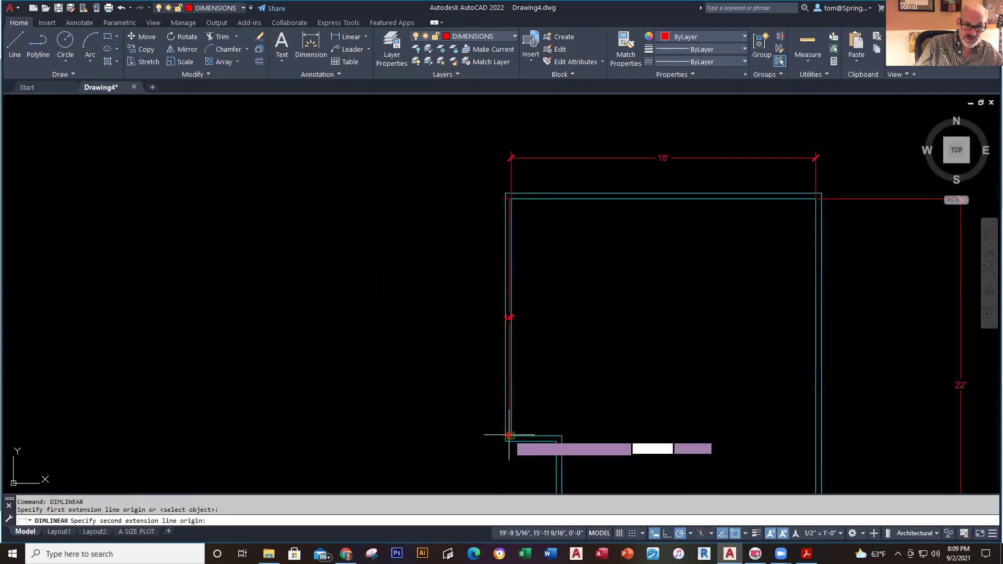
click(437, 421)
- Dimension the jog's horizontal width from its outer left corner to the lower-left outer corner, aligned with the bottom wall dimension
middle_drag(603, 390, 527, 214)
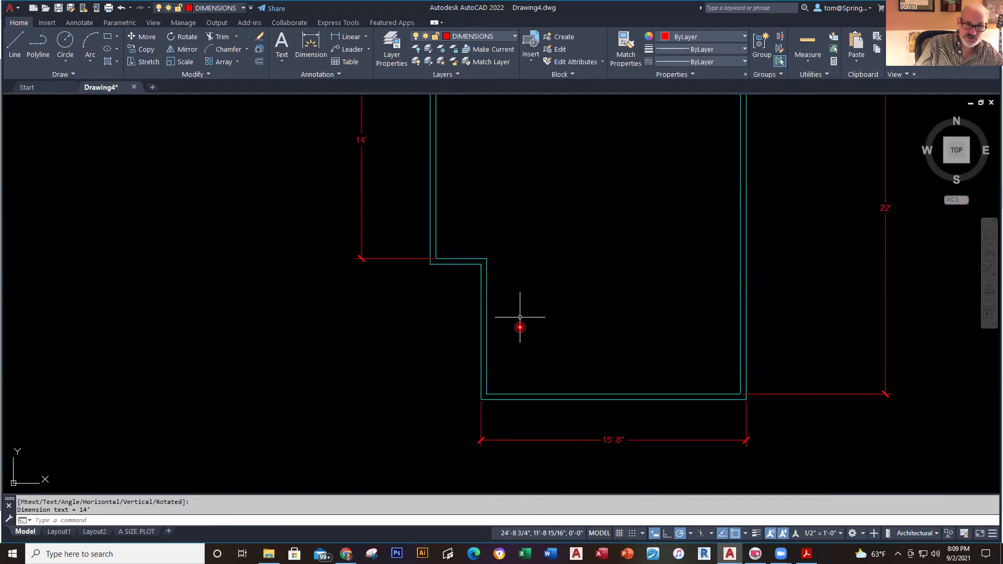
right_click(518, 298)
click(571, 305)
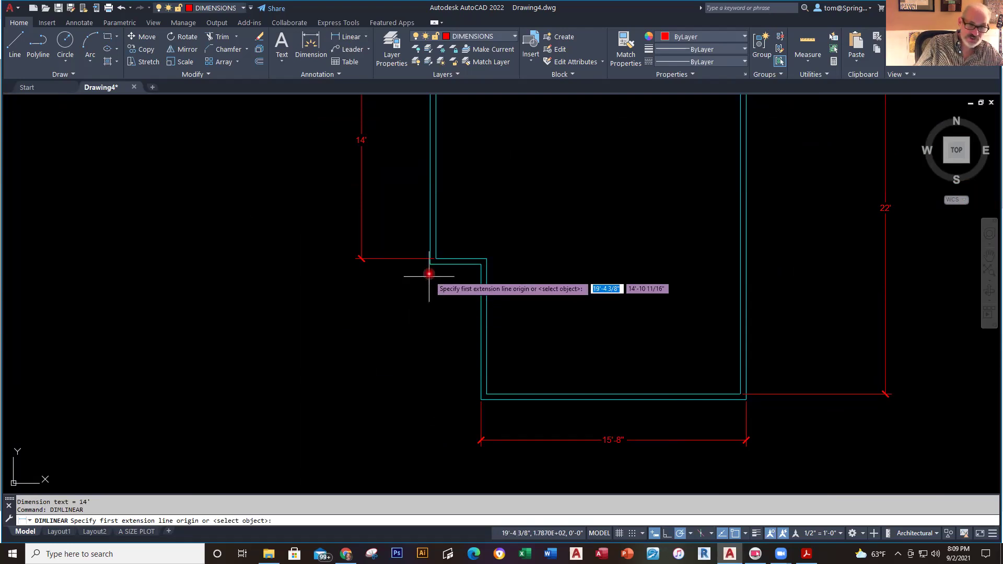
click(431, 263)
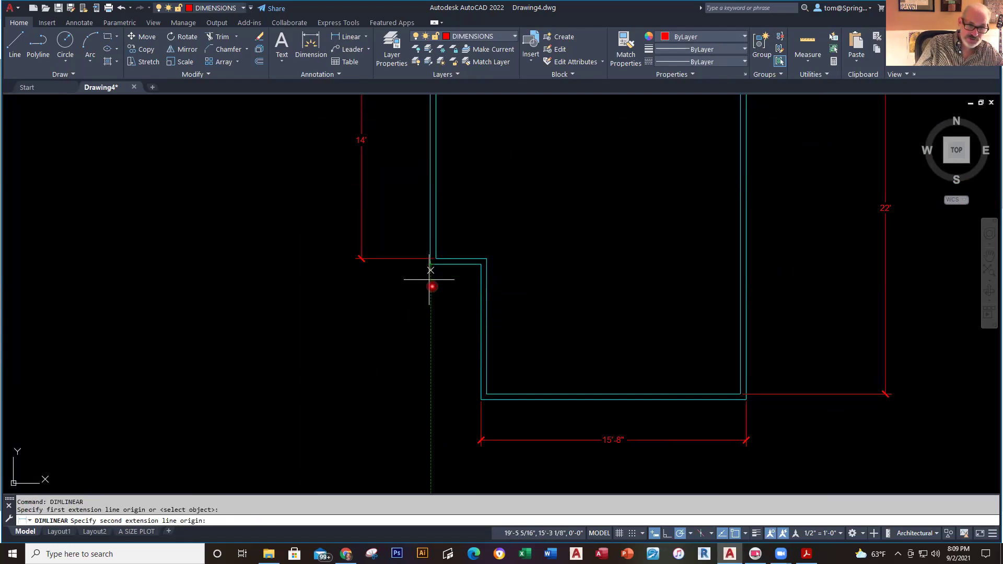
click(481, 400)
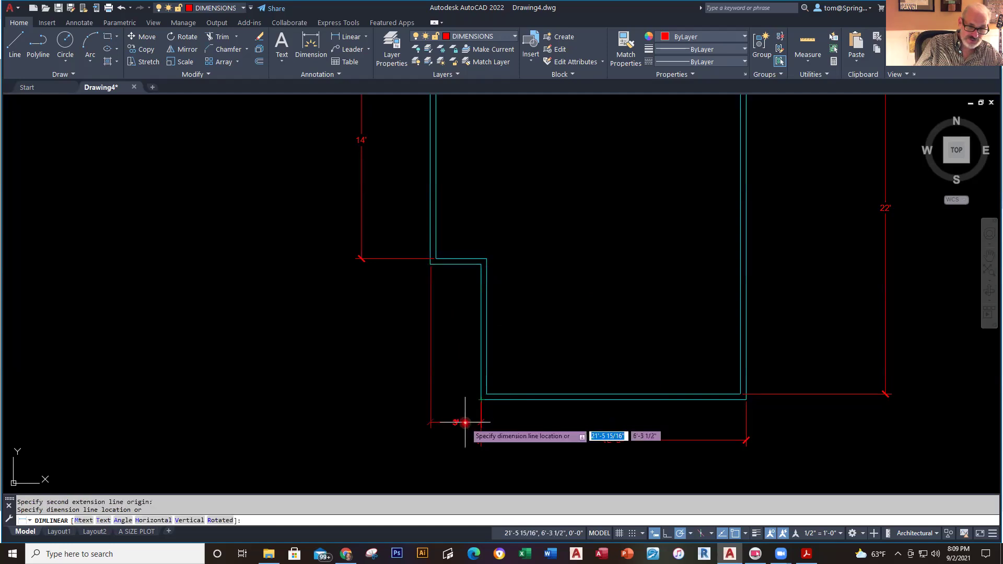
scroll(473, 438, up, 6)
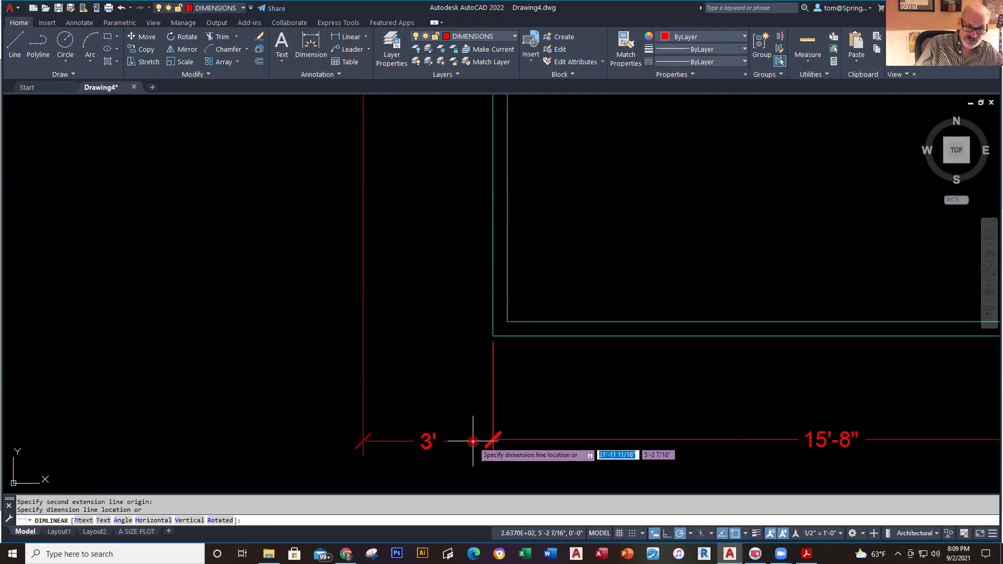
click(514, 432)
scroll(598, 385, down, 6)
scroll(598, 386, down, 3)
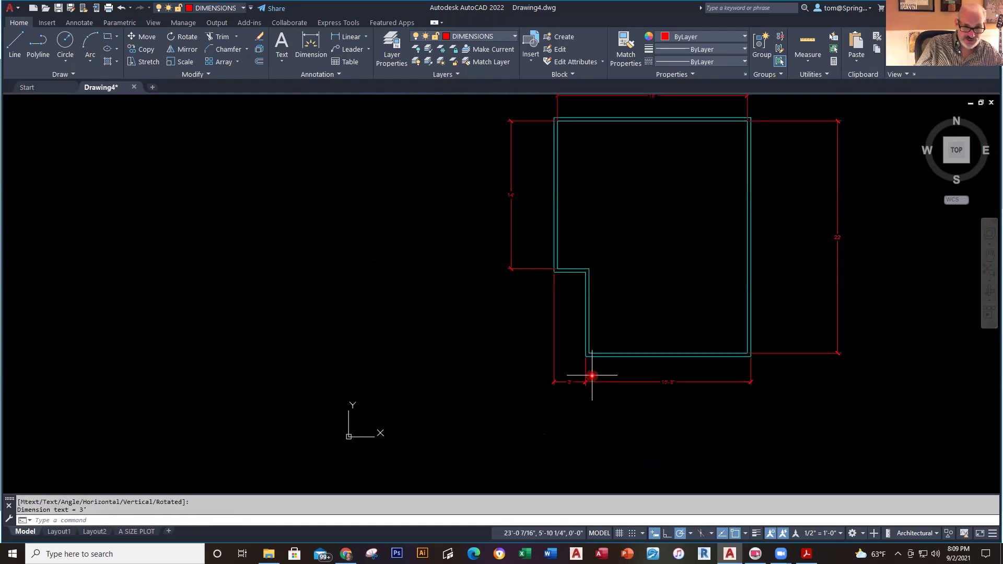
middle_drag(589, 374, 554, 402)
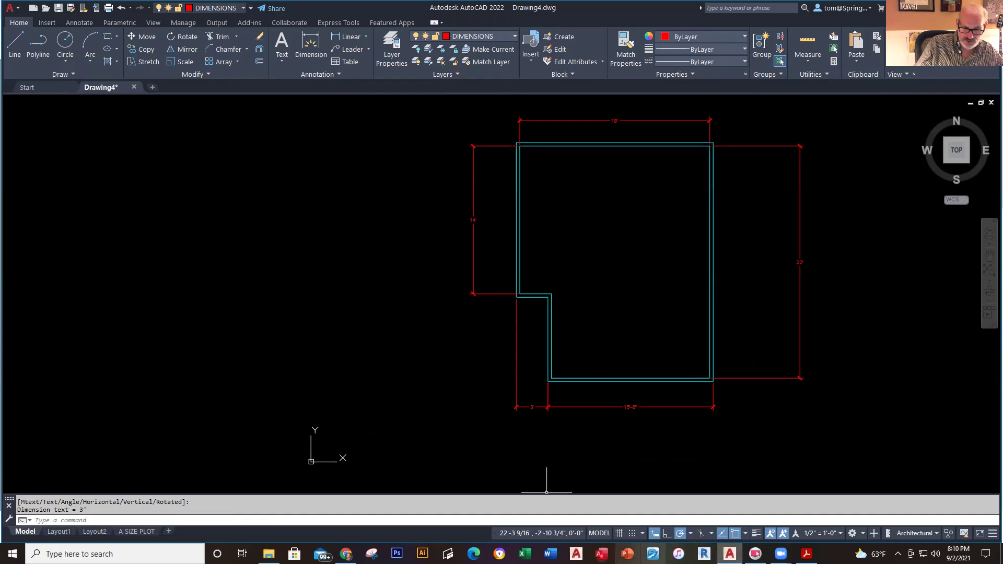
- Check the door position and sizes on DRAWING G in the Acrobat practice PDF, and return to AutoCAD
click(345, 554)
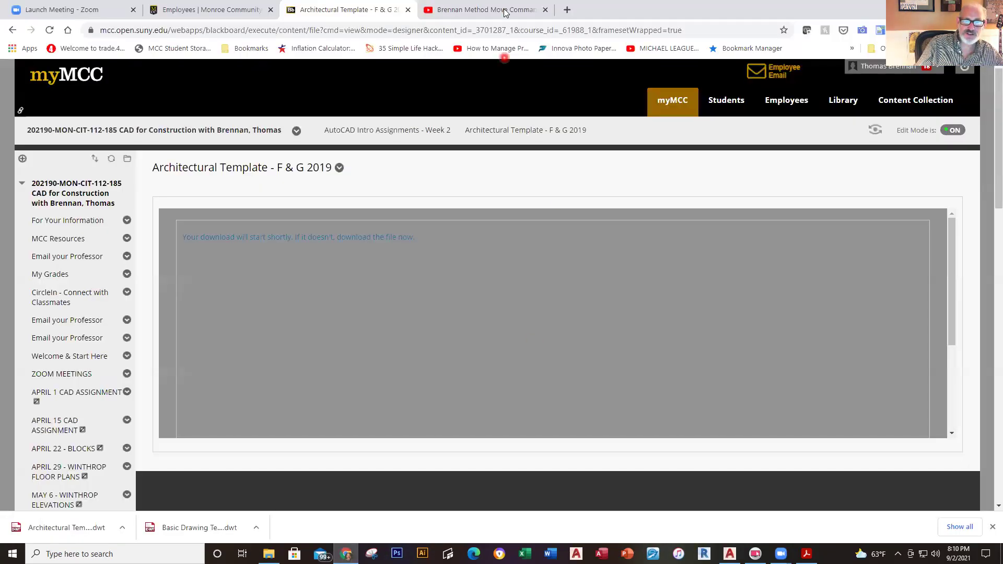
click(806, 554)
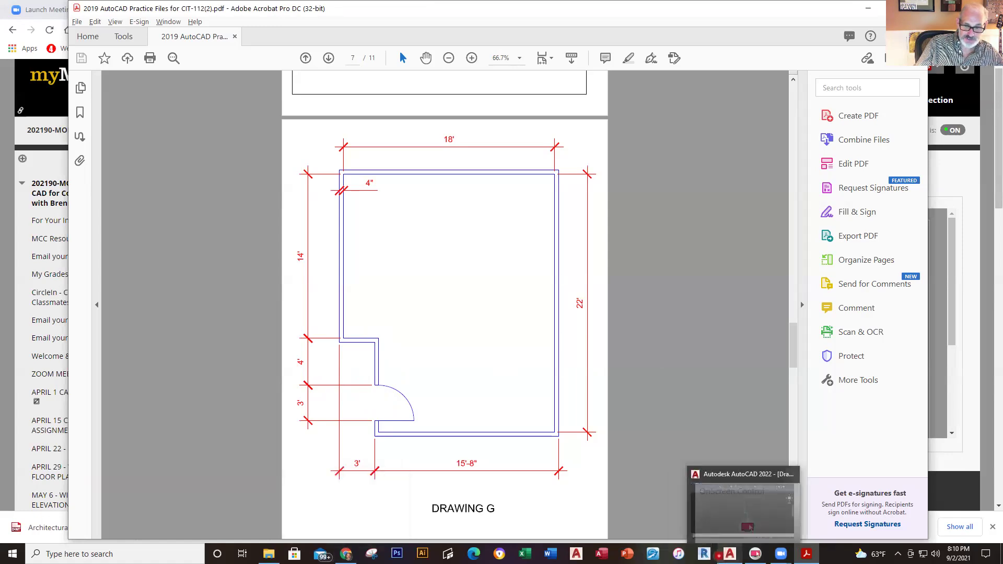
click(729, 554)
scroll(592, 354, up, 2)
click(17, 50)
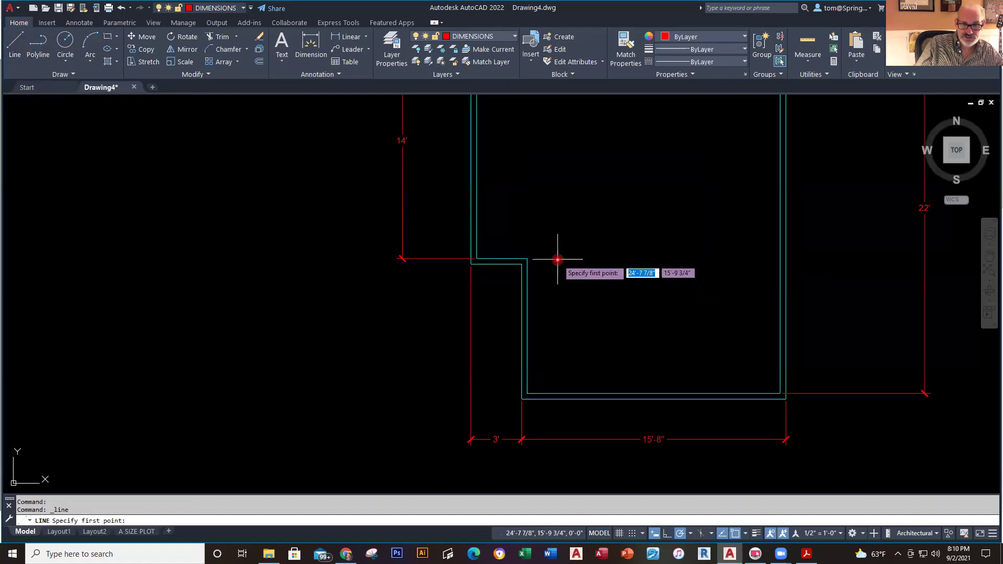
click(528, 259)
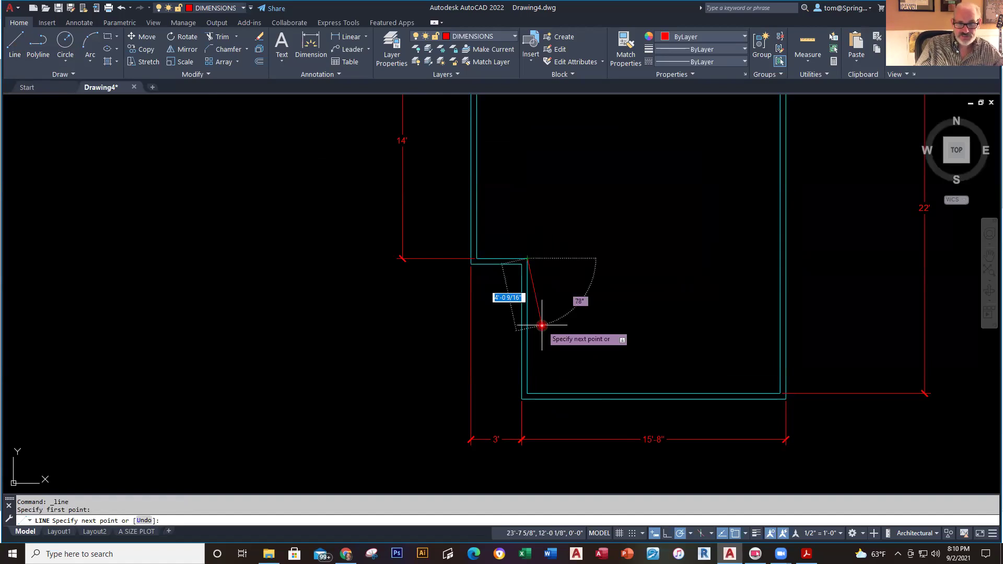
key(Escape)
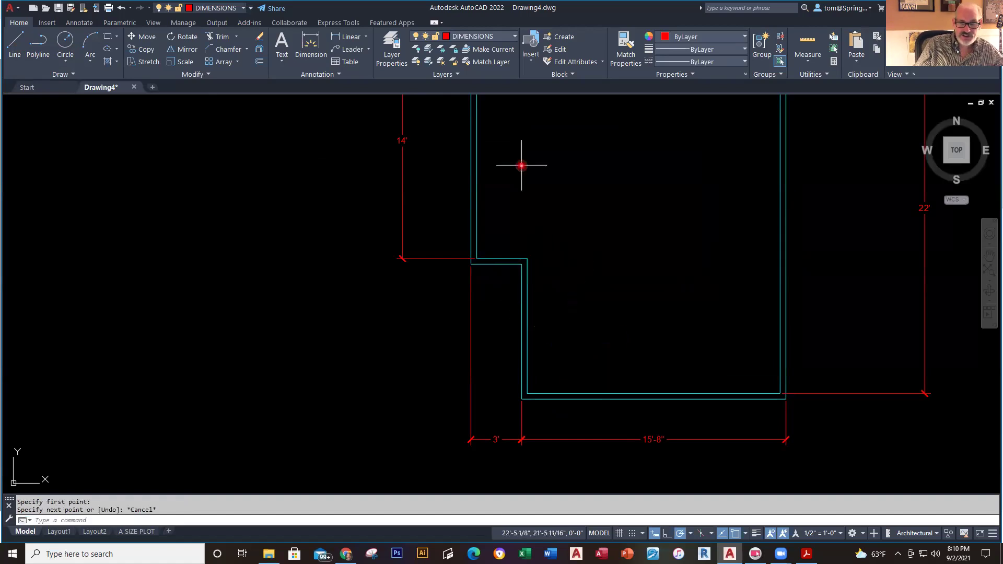
- Make OBJECT the current layer
click(515, 37)
click(478, 88)
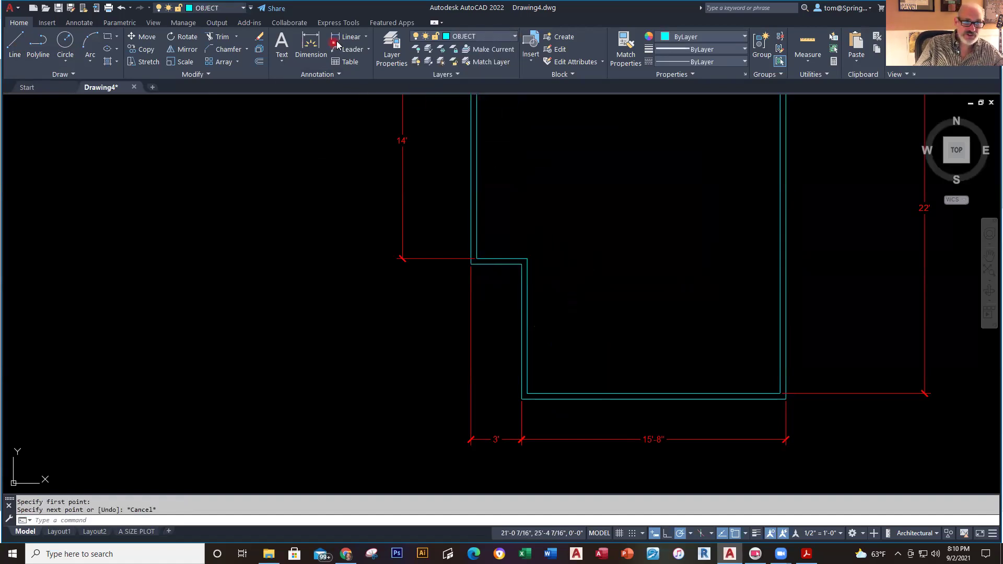
click(336, 41)
click(527, 259)
key(Escape)
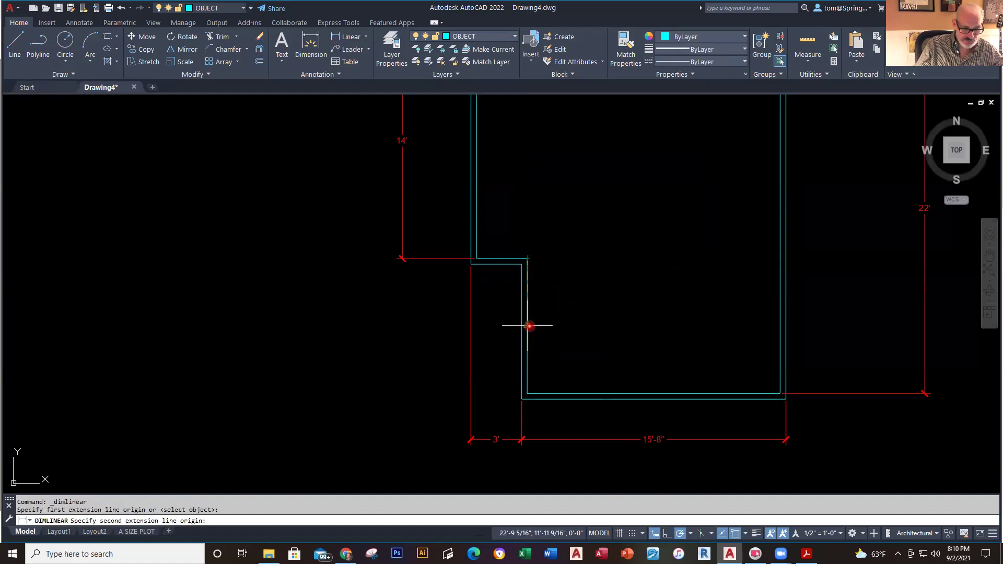
text(4')
key(Return)
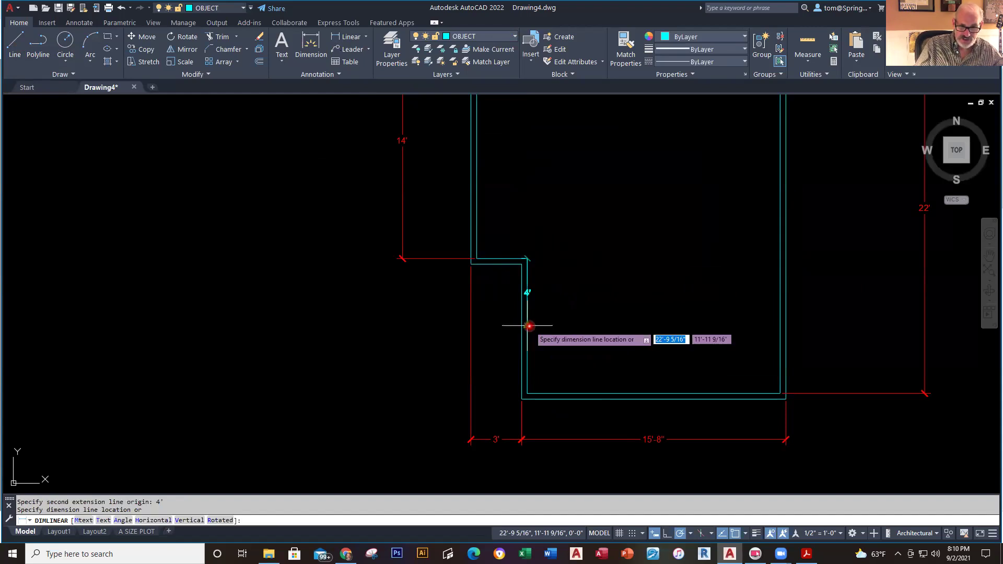
scroll(530, 328, up, 3)
key(Escape)
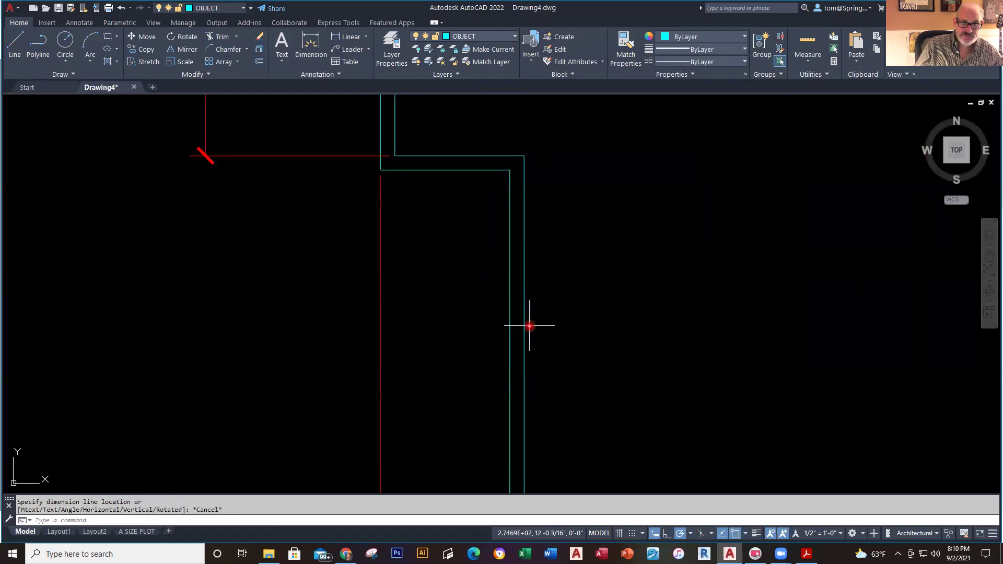
- Draw a line 4' down the lower-left wall's inner face from the jog's inner corner, continuing straight across the wall to its outer face
click(15, 44)
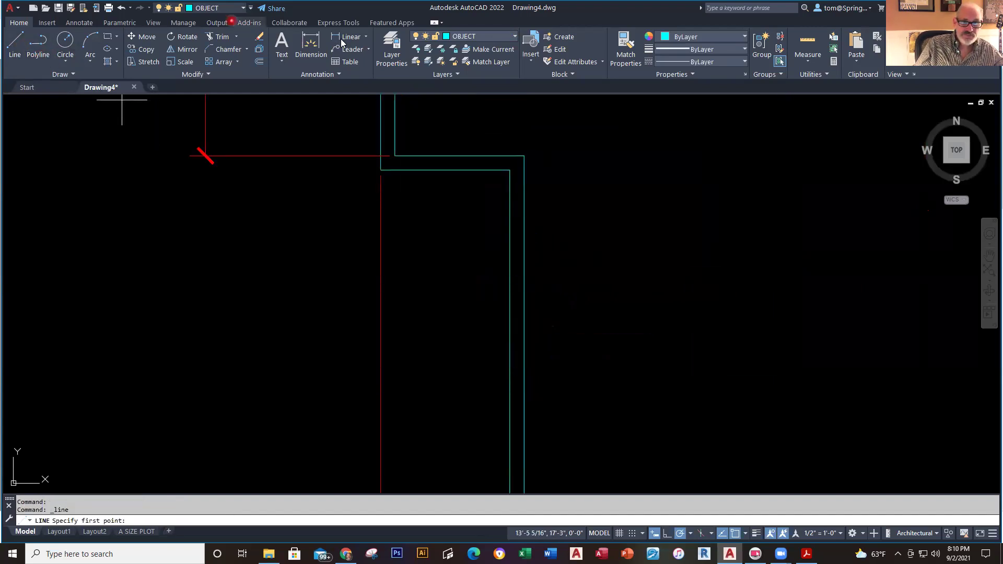
click(524, 155)
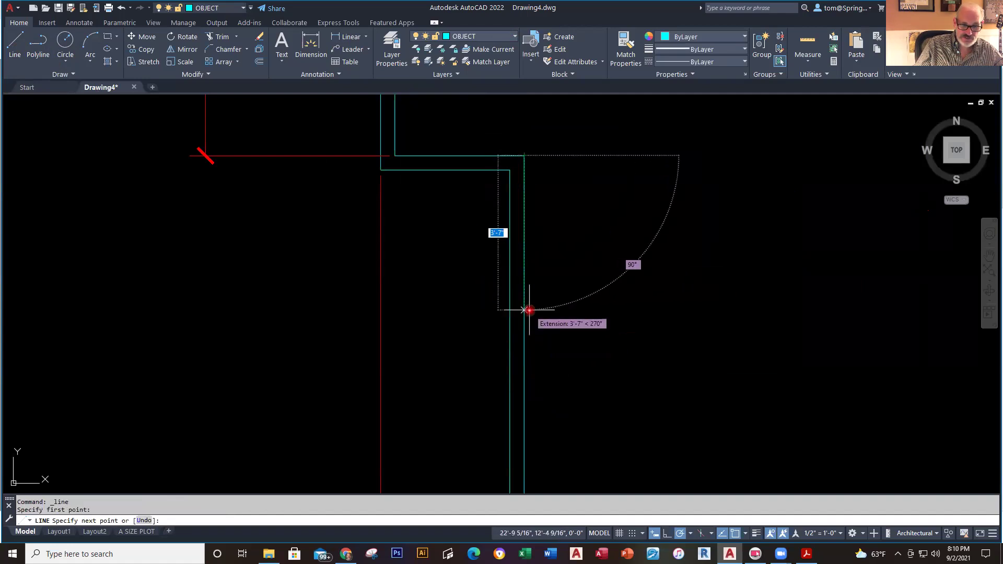
text(4')
key(Return)
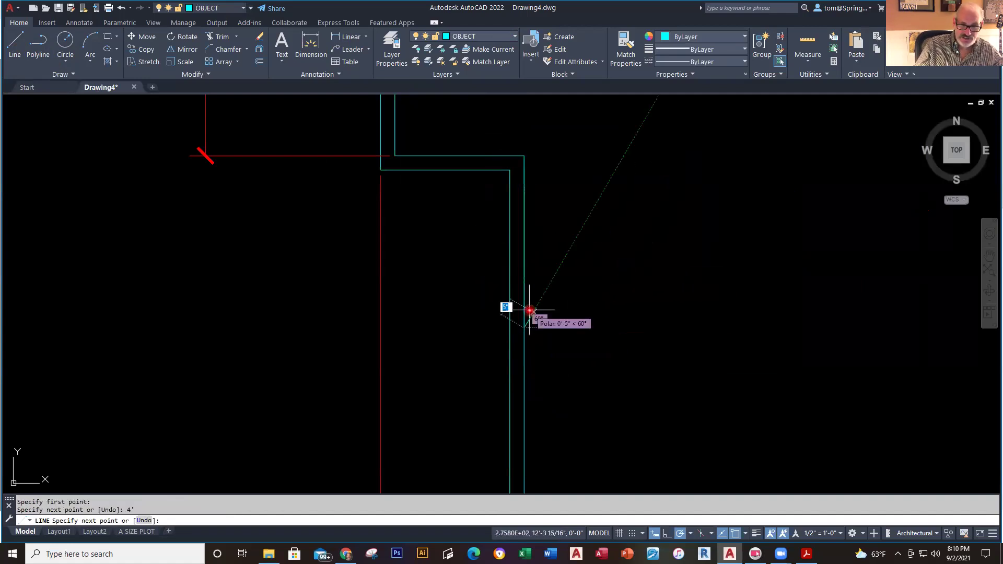
scroll(519, 318, up, 3)
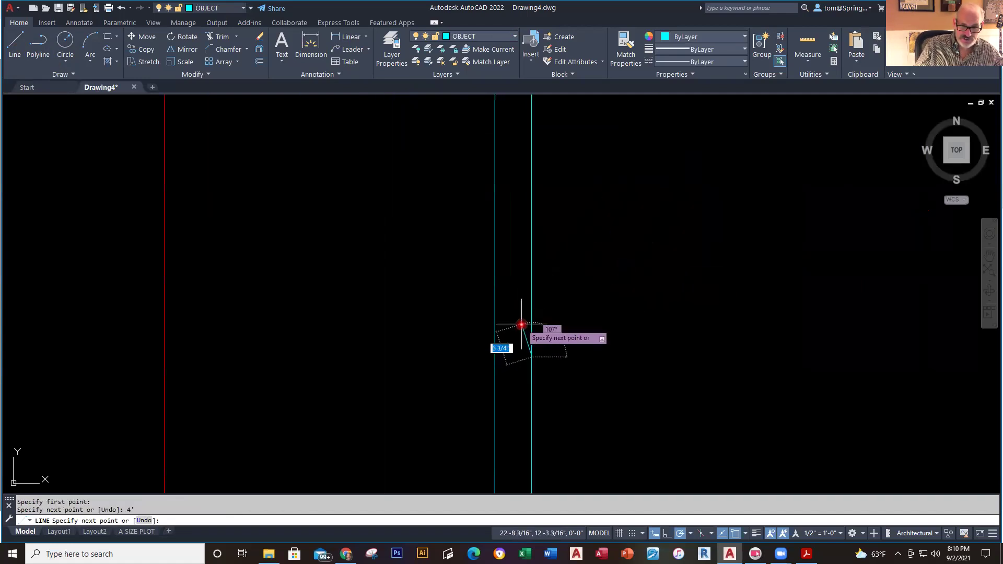
click(495, 358)
key(Escape)
scroll(587, 399, down, 4)
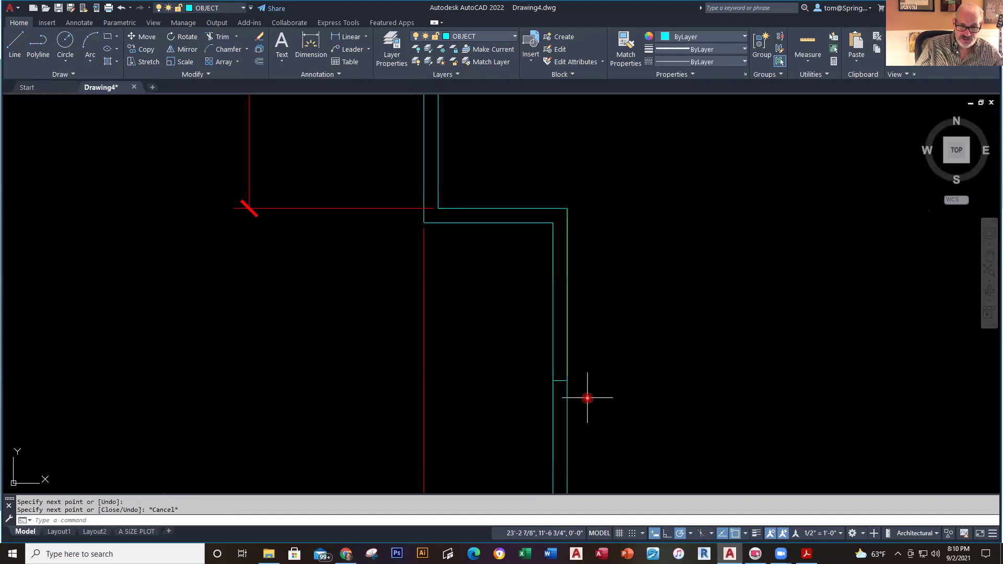
- Draw a line 3' down the inner face from the upper door jamb, continuing straight across the wall as the lower jamb
middle_drag(564, 334, 520, 222)
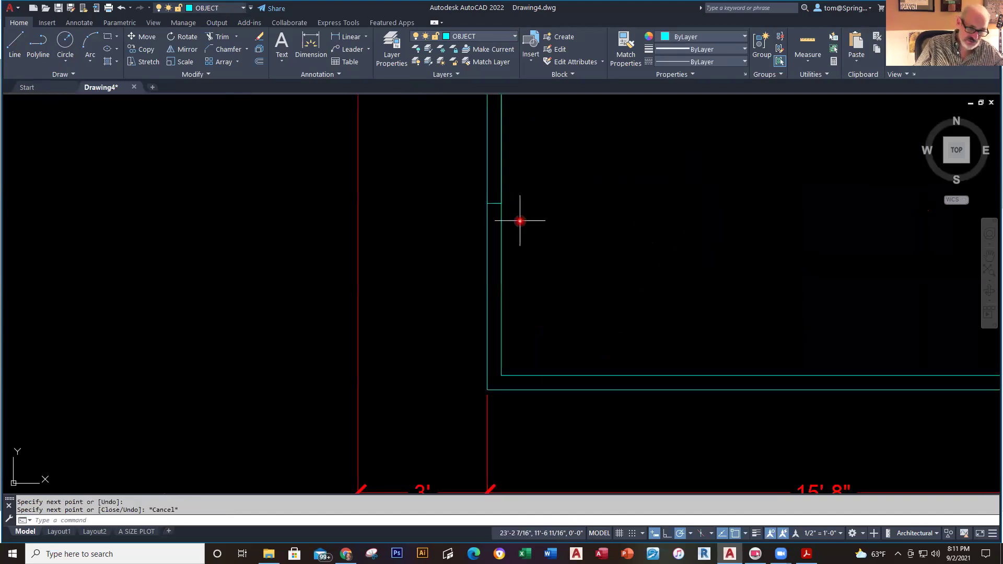
right_click(519, 220)
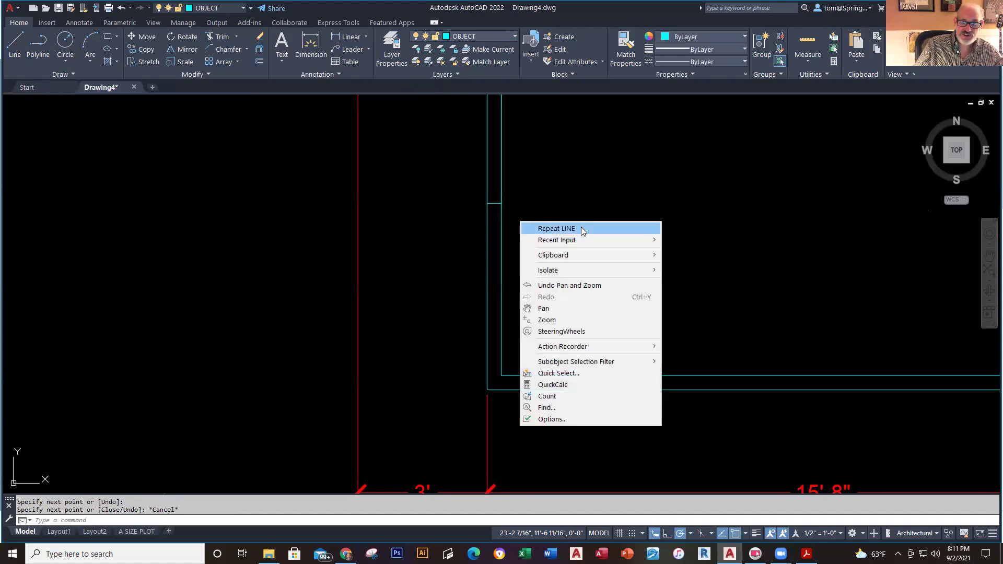
click(581, 226)
click(502, 203)
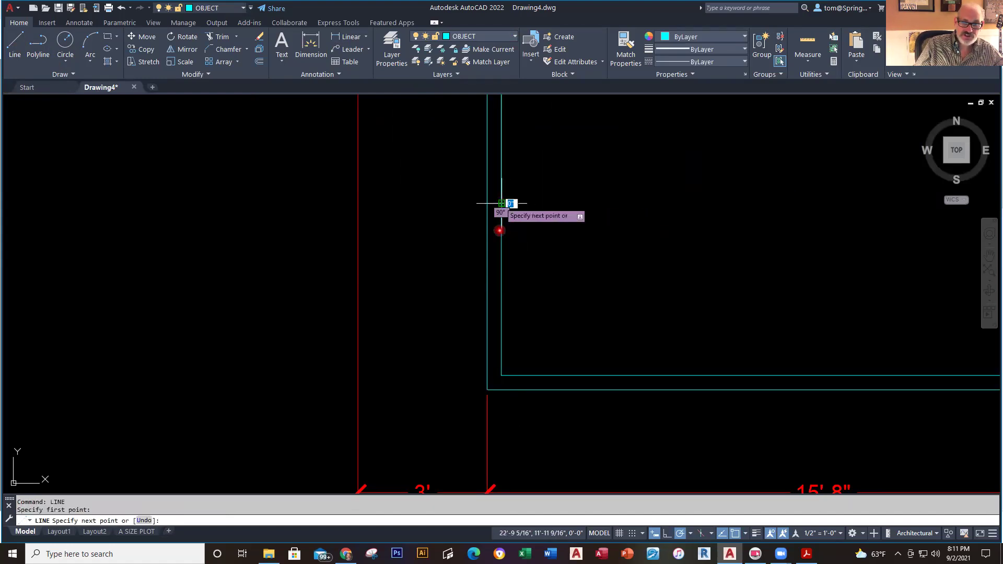
text(3')
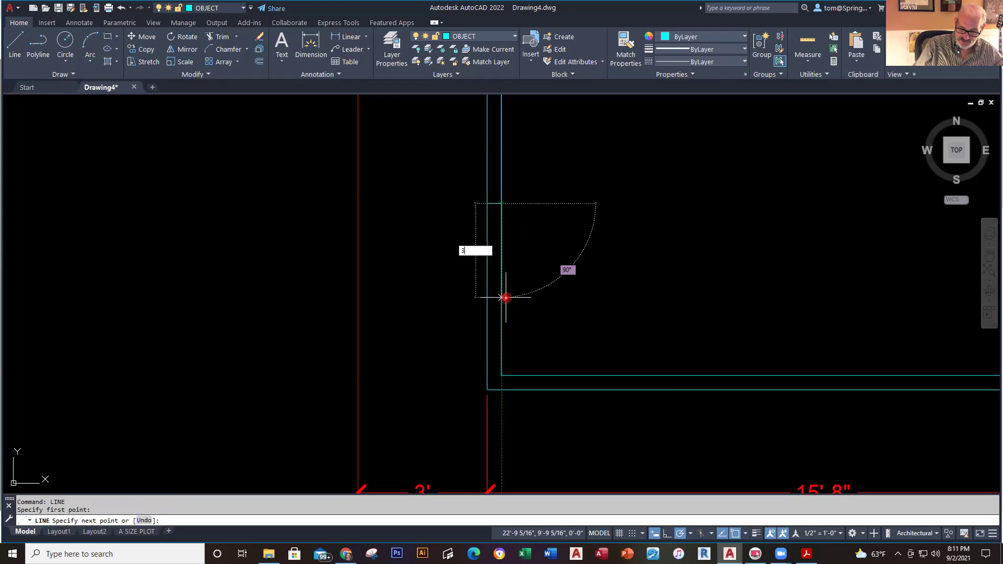
key(Return)
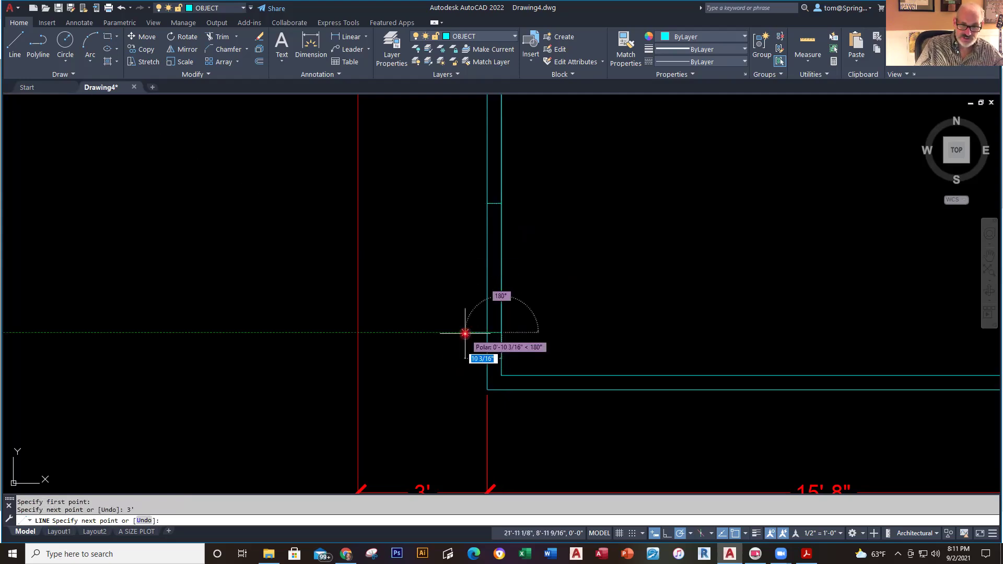
click(487, 332)
key(Escape)
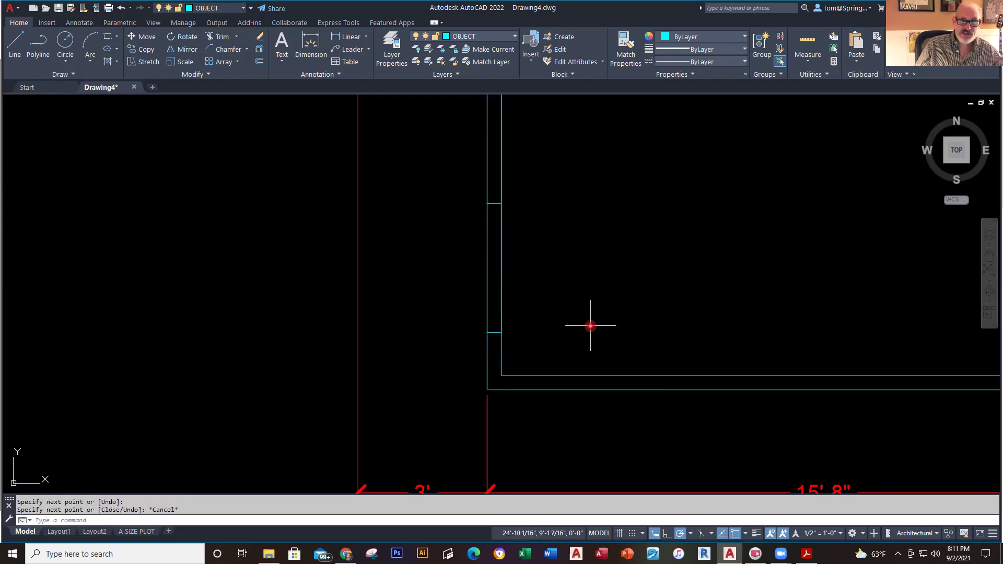
- Trim the lower-left wall's lines between the two jamb lines to open the doorway
scroll(590, 326, down, 2)
mouse_move(607, 321)
middle_down()
mouse_move(556, 380)
mouse_move(512, 271)
middle_up()
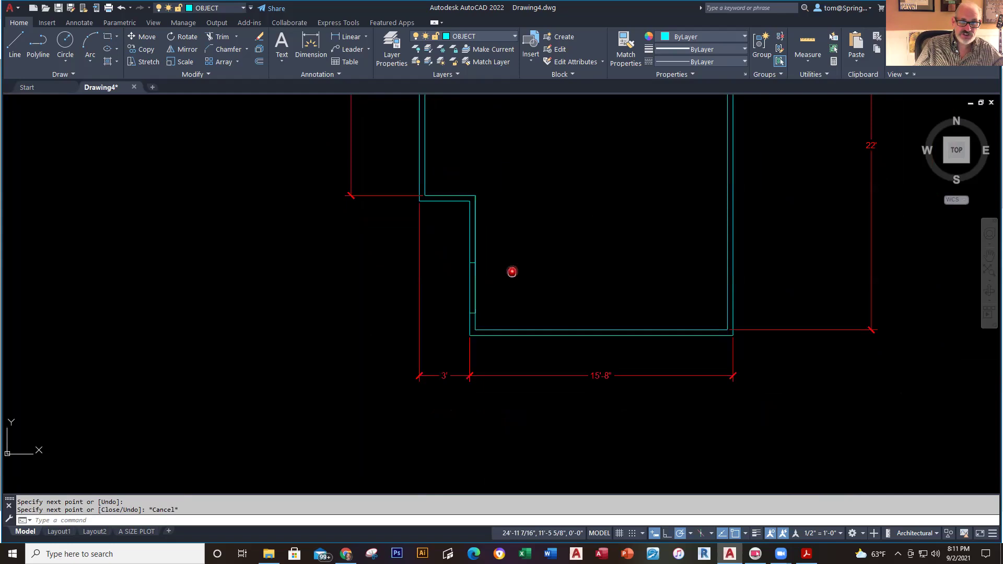
click(224, 40)
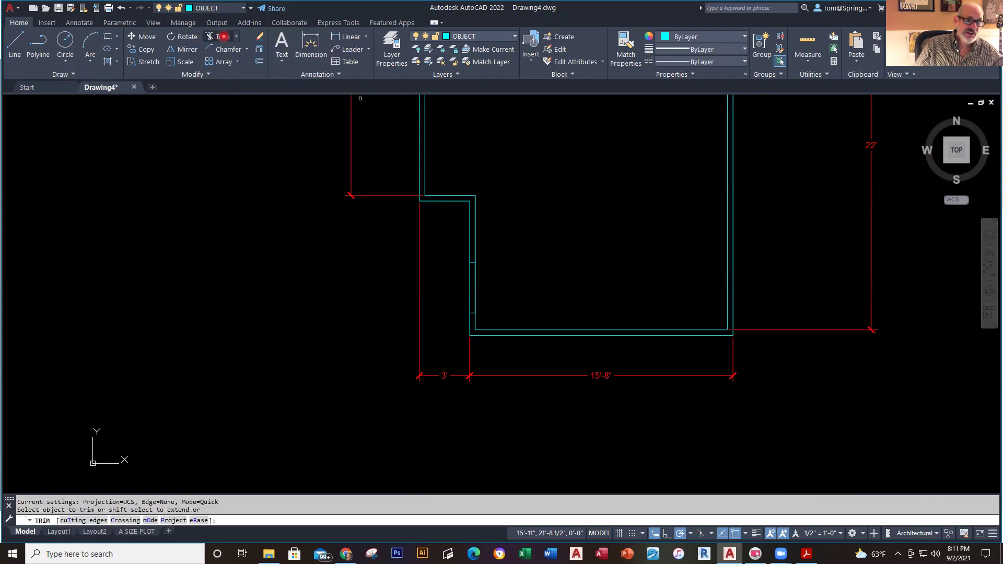
click(509, 288)
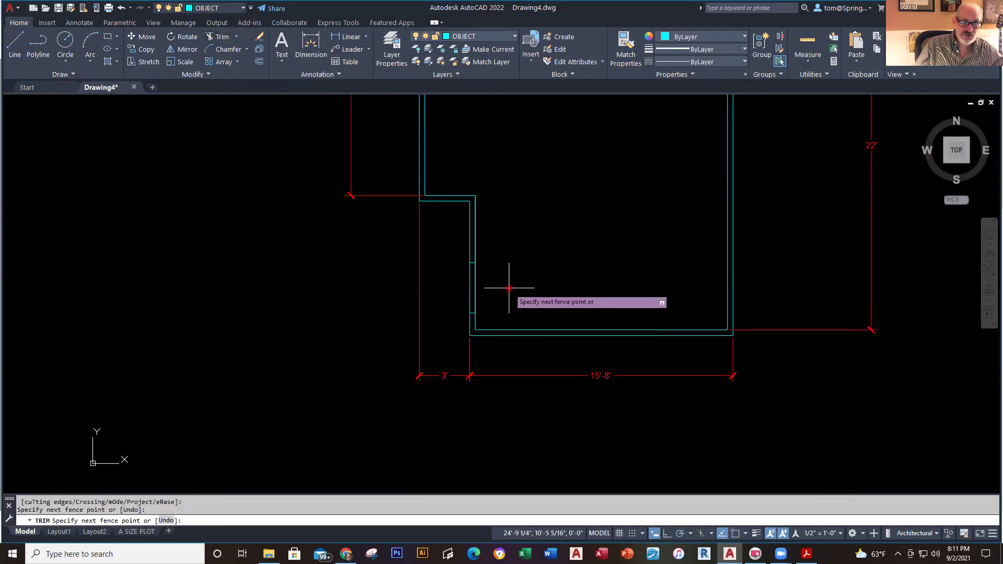
click(465, 287)
key(Return)
key(Escape)
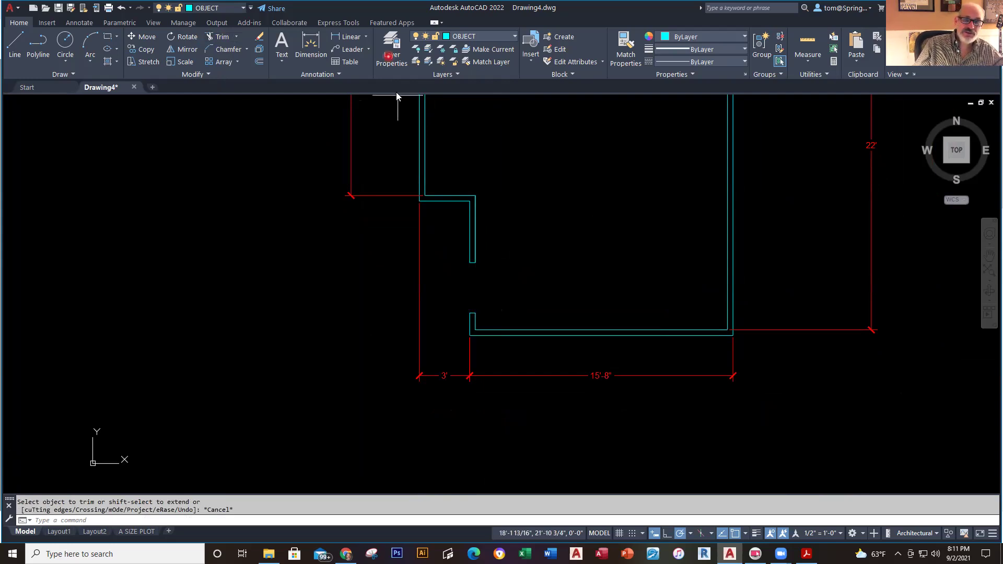
- On the DIMENSIONS layer, add a vertical linear dimension for the wall above the door opening, in line with the existing left-hand dimension
click(511, 36)
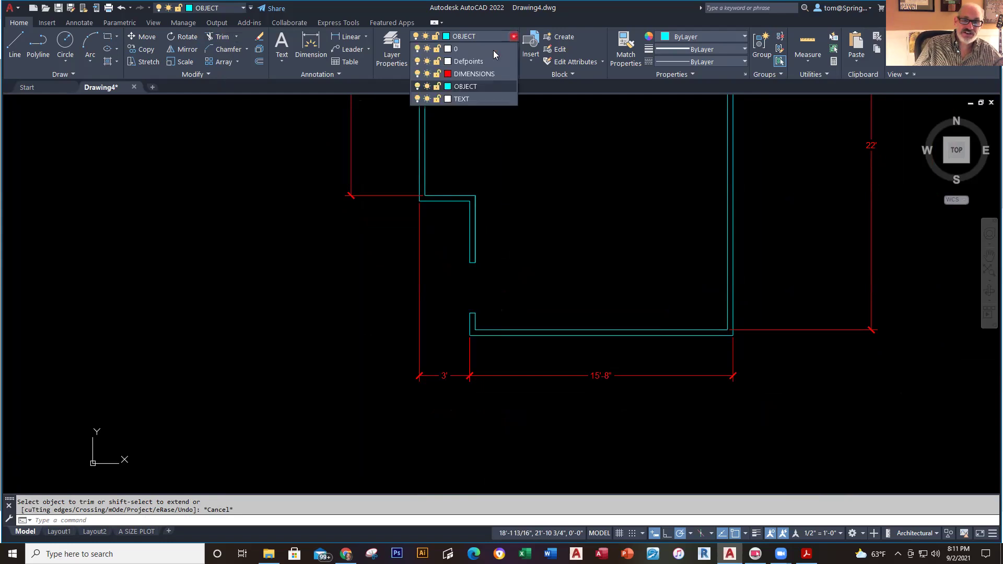
click(359, 43)
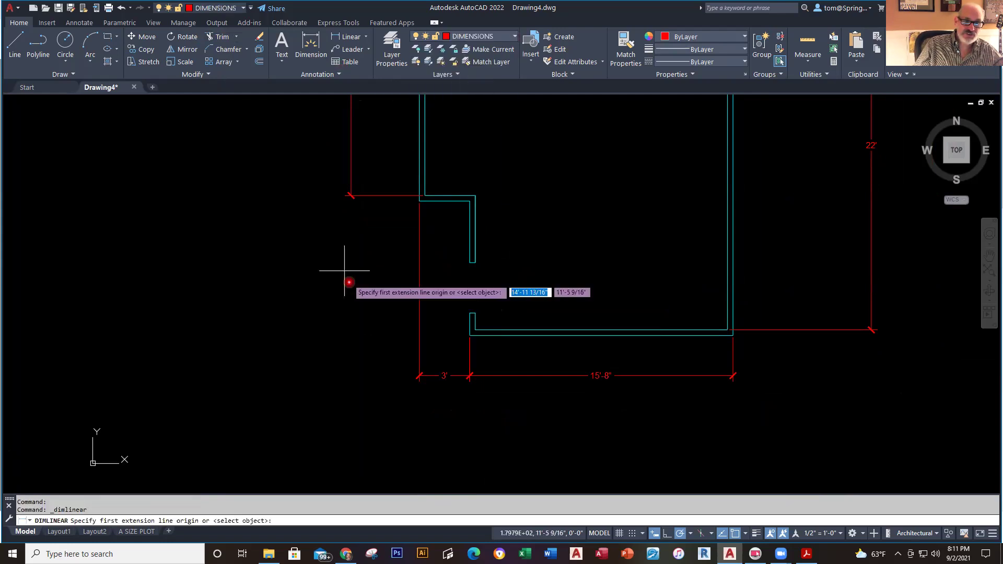
click(477, 196)
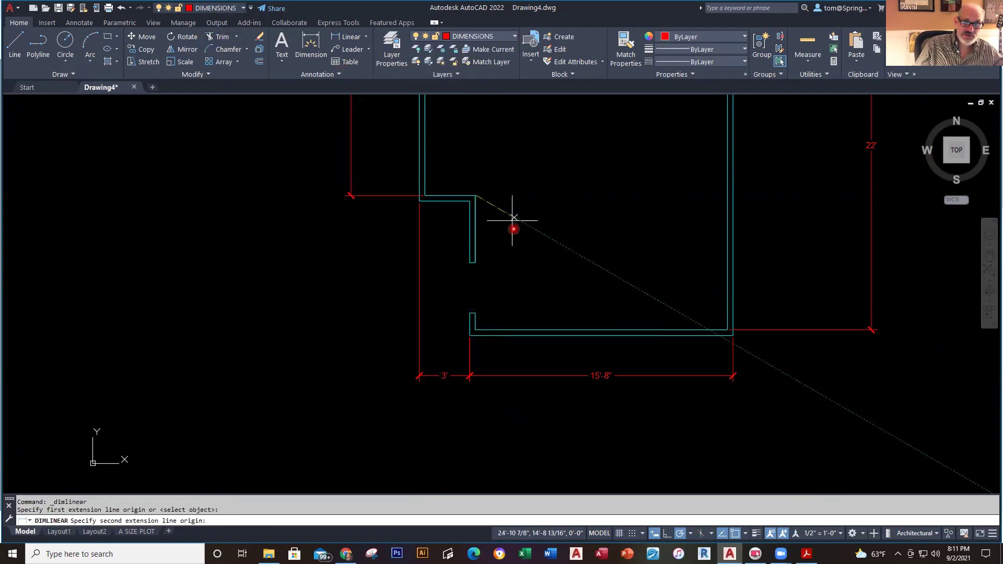
click(477, 264)
click(351, 197)
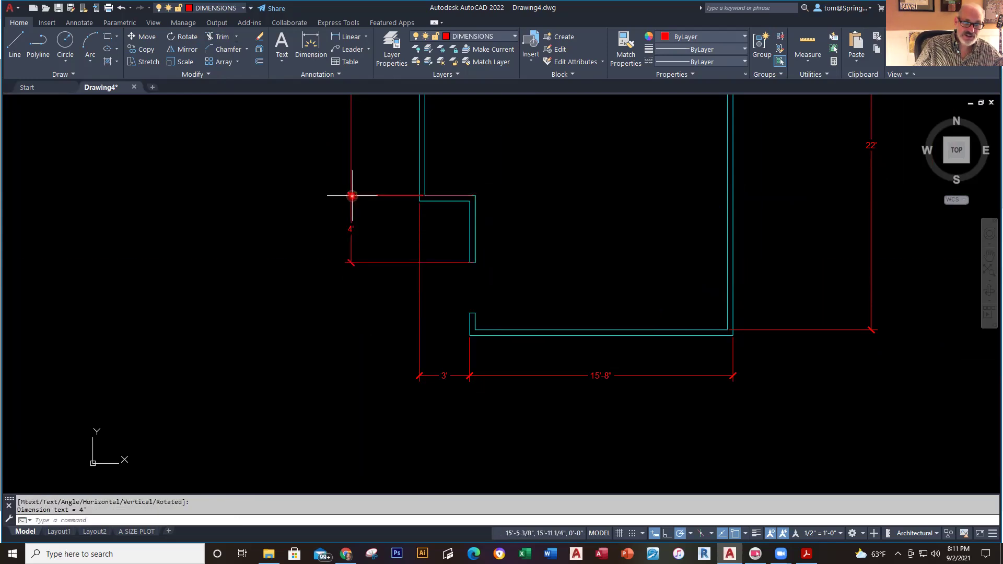
- Add a vertical linear dimension across the door opening, aligned with the dimension of the wall above it
right_click(543, 164)
click(575, 170)
click(466, 264)
click(468, 313)
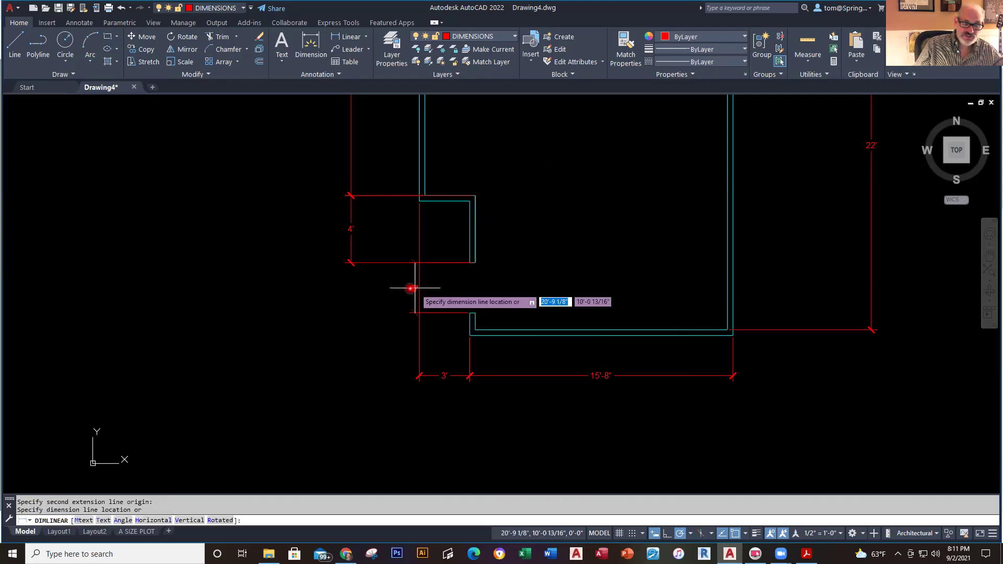
click(351, 262)
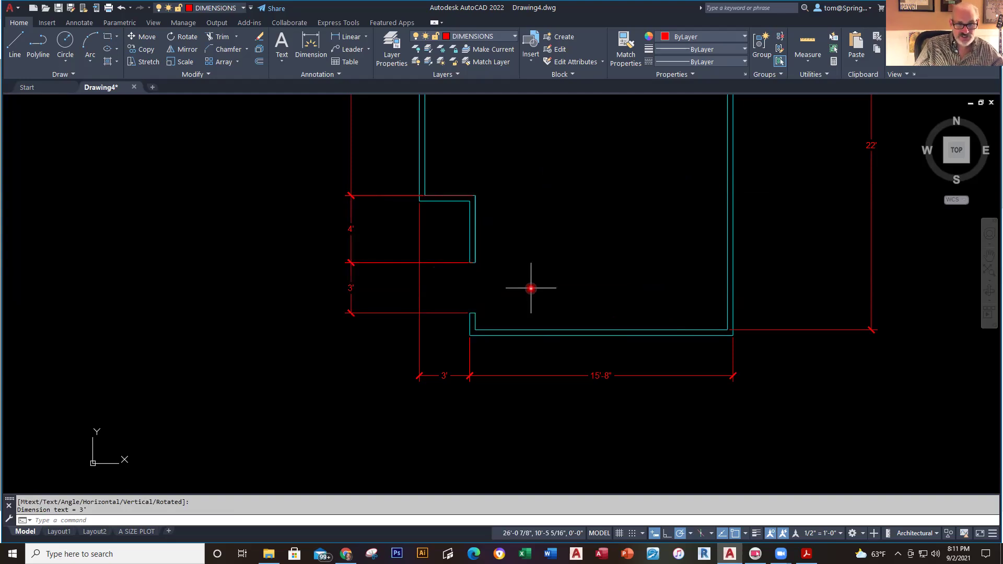
- Make OBJECT the current layer and check the door in Drawing G of the practice PDF in Acrobat
click(514, 36)
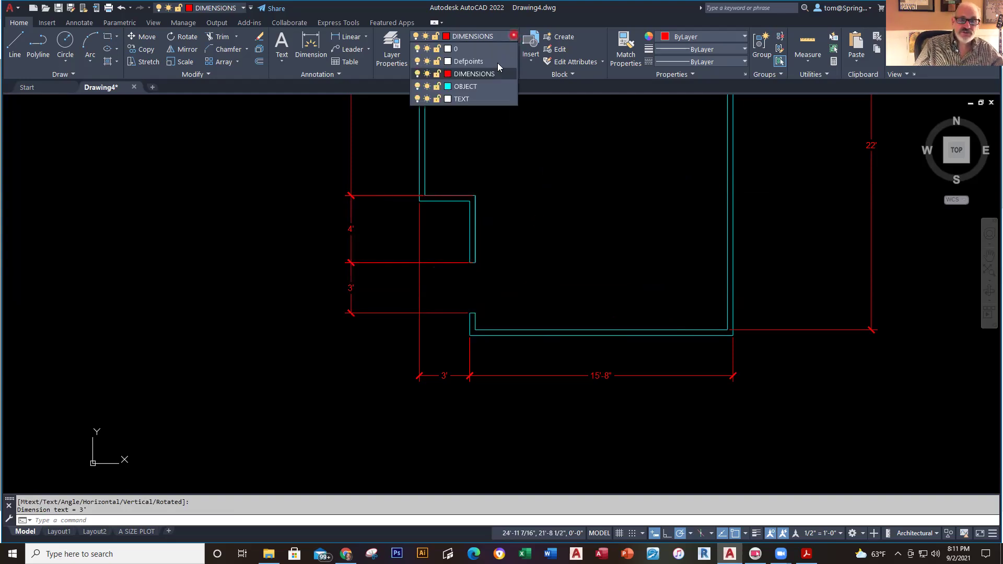
click(486, 93)
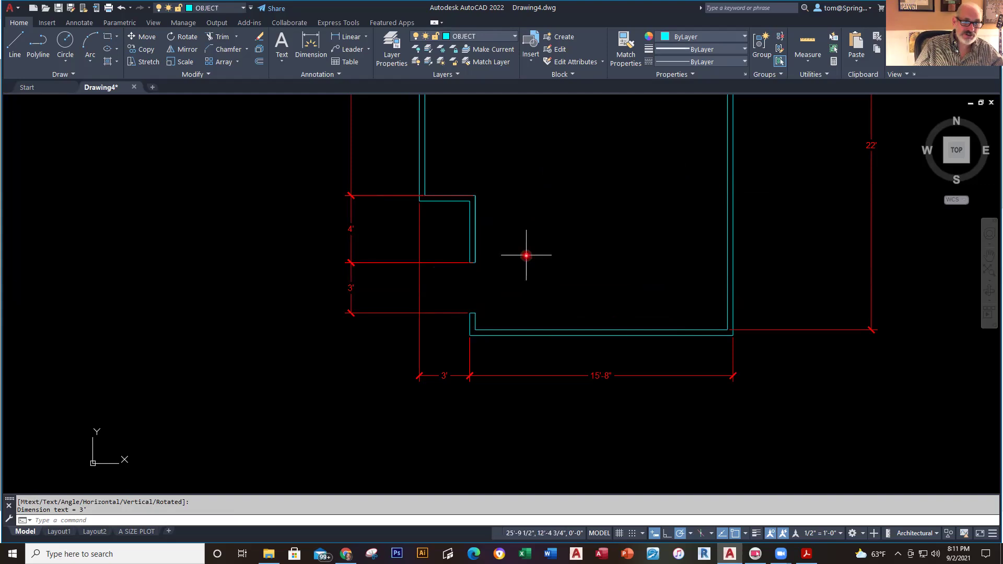
key(alt+Tab)
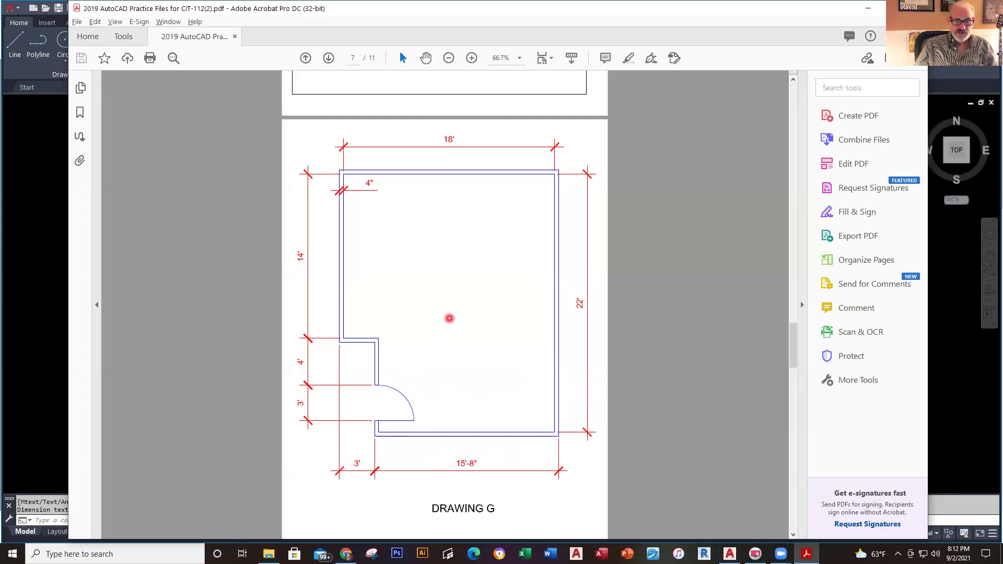
key(alt+Tab)
- Try a horizontal door line of length 3 from the inner corner of the lower wall end, and undo it
scroll(466, 298, up, 3)
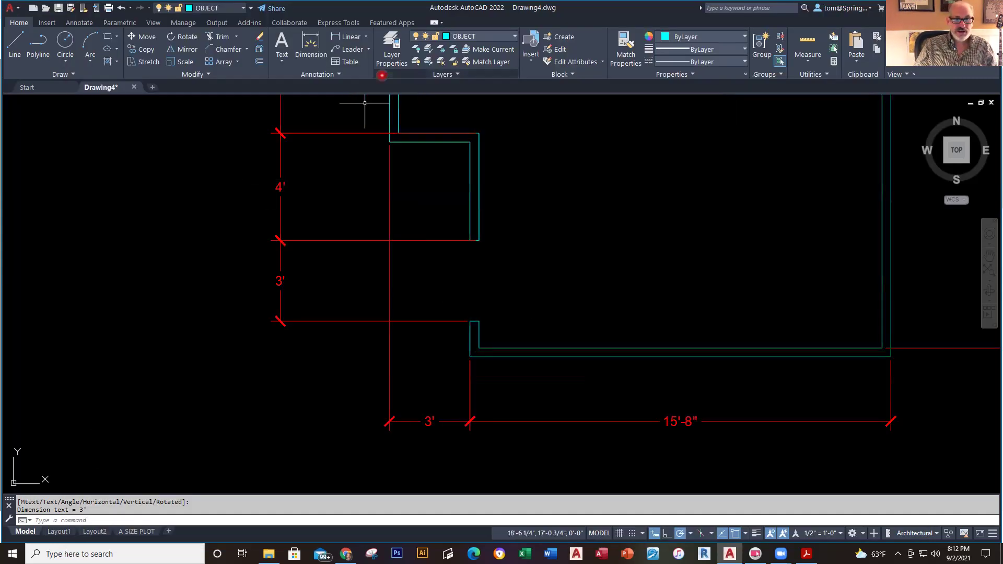
click(16, 44)
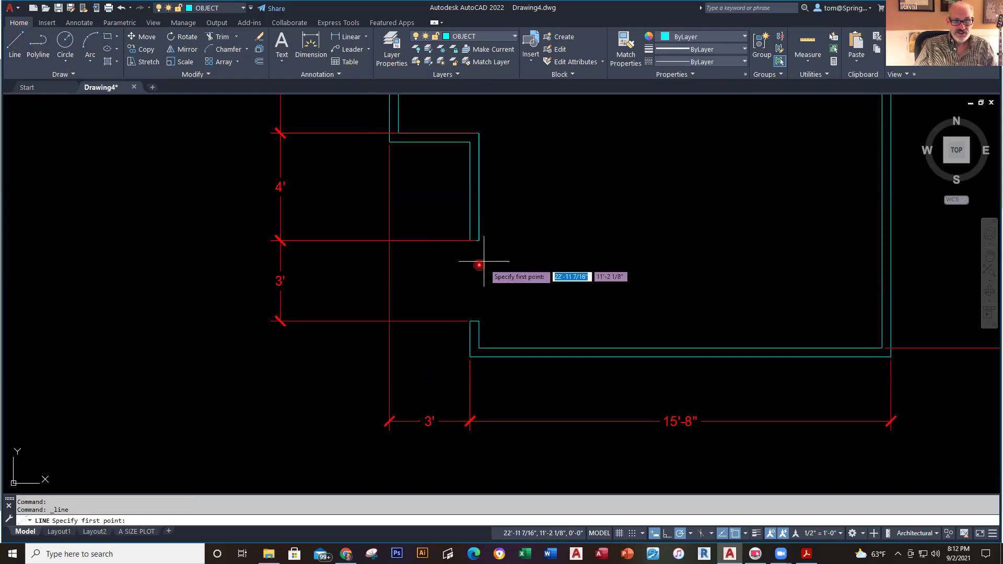
click(479, 321)
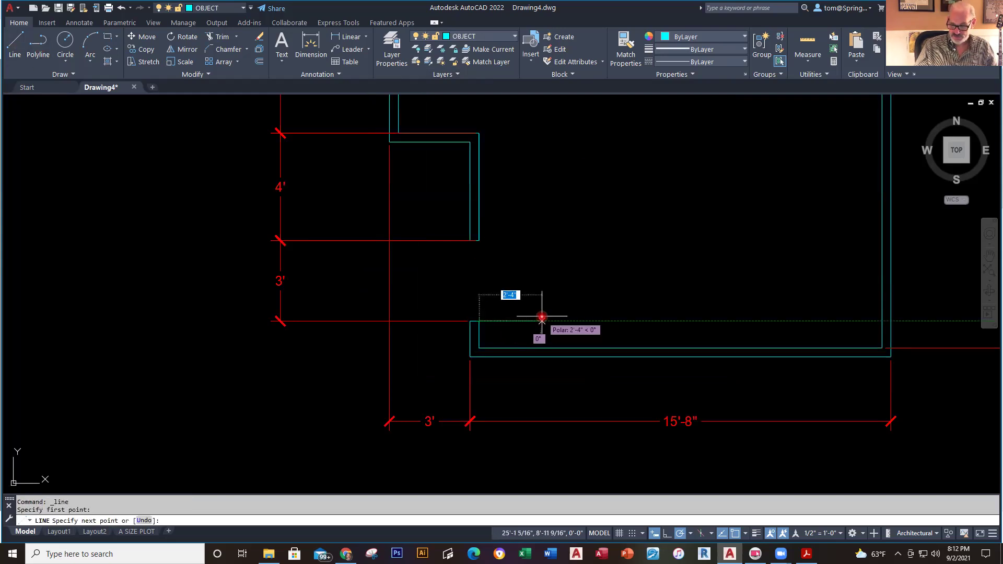
text(3)
key(Return)
key(Escape)
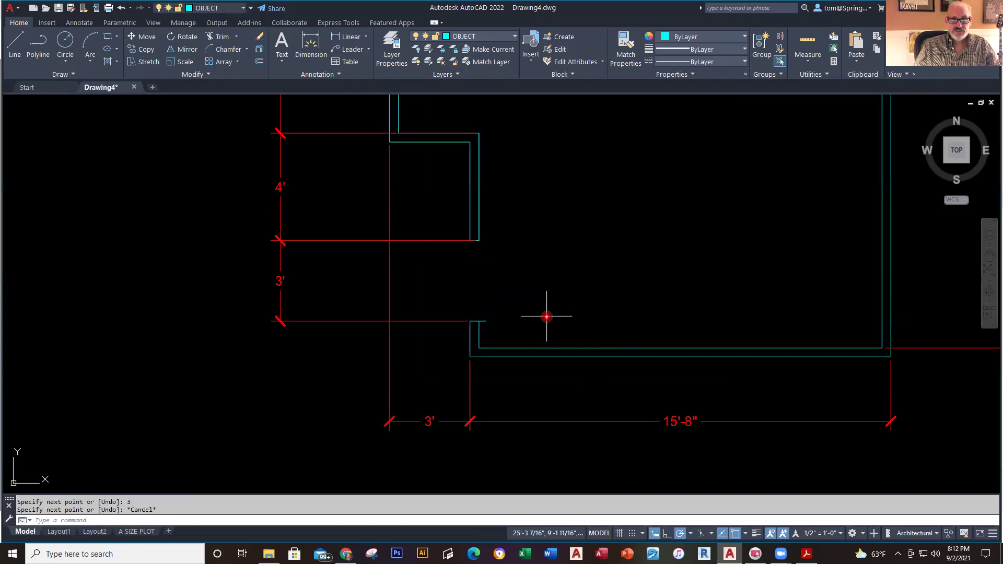
key(ctrl+z)
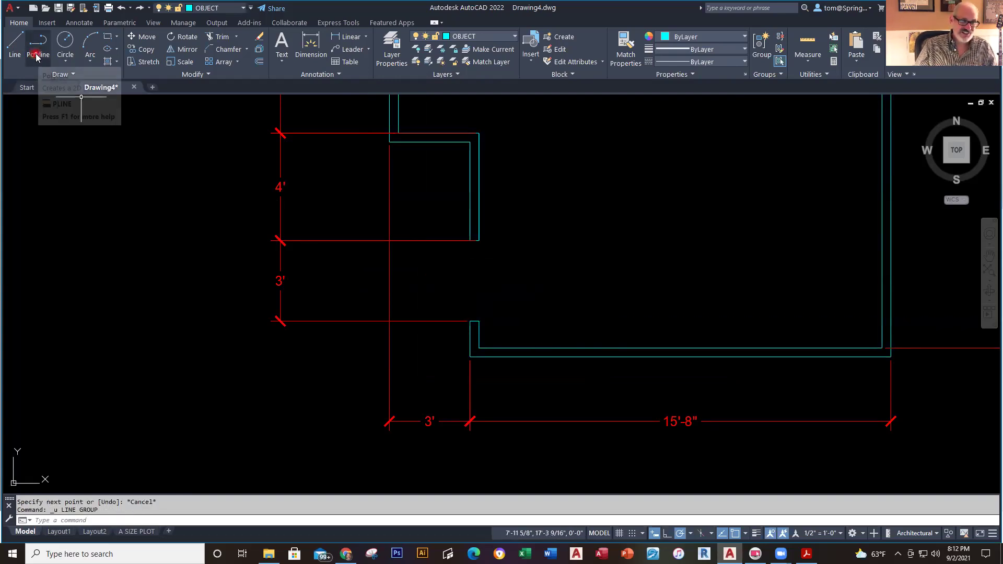
- Draw a 36-inch horizontal door line into the room from the inner corner of the wall end below the opening
click(22, 36)
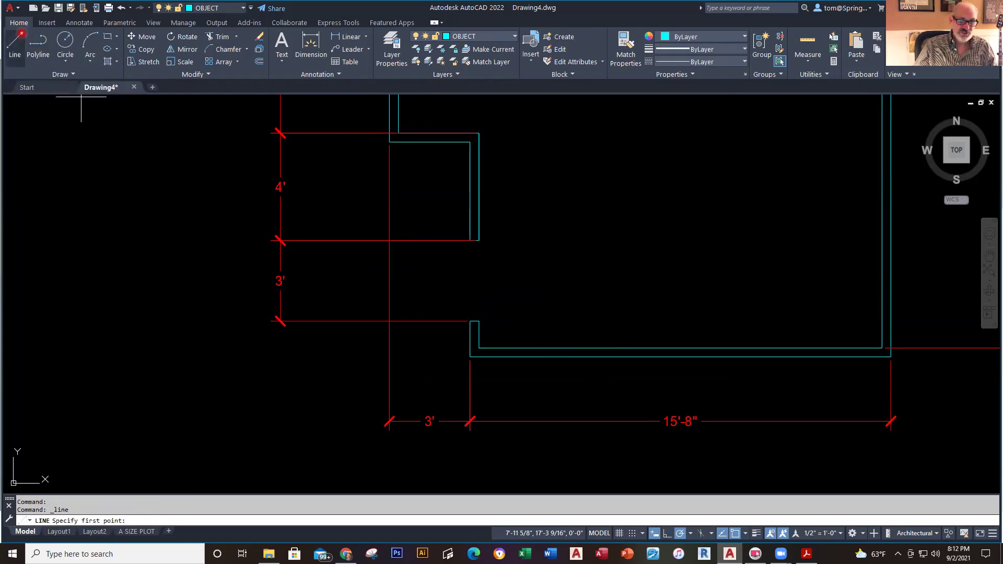
click(477, 321)
text(36)
key(Return)
key(Return)
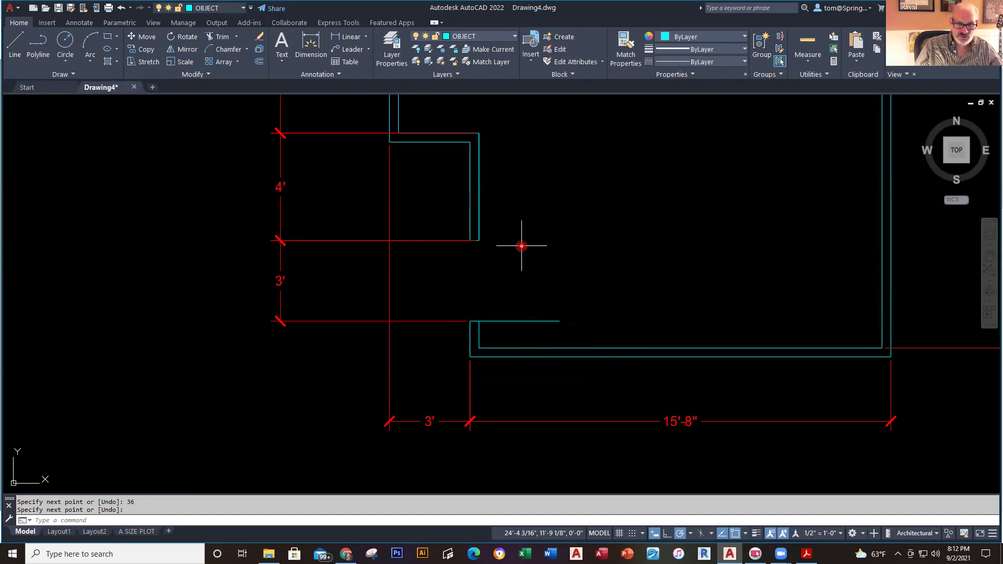
- Draw the door swing as a Start, End, Radius arc from the door line's free end to the upper wall's inner corner, radius 36
click(91, 64)
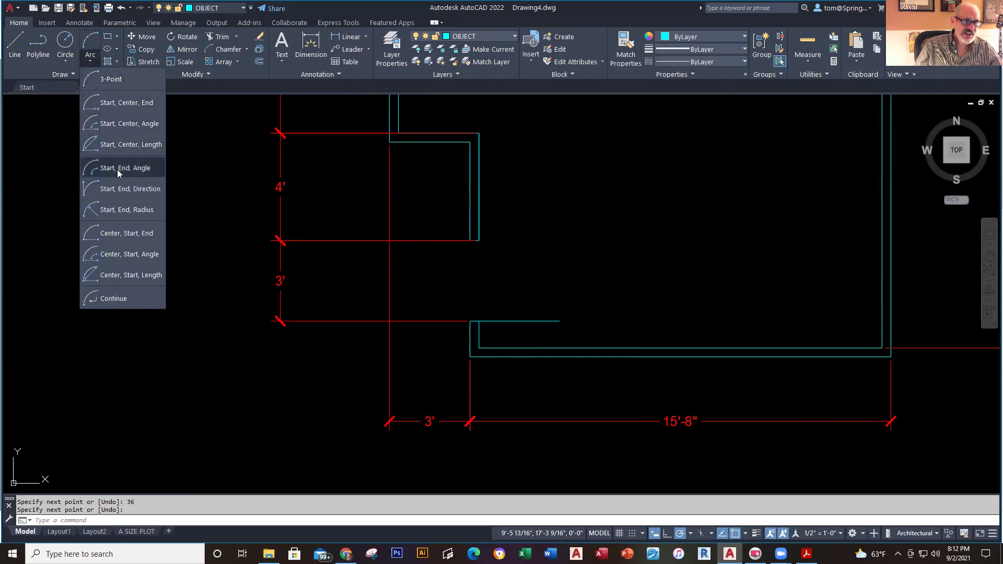
click(146, 208)
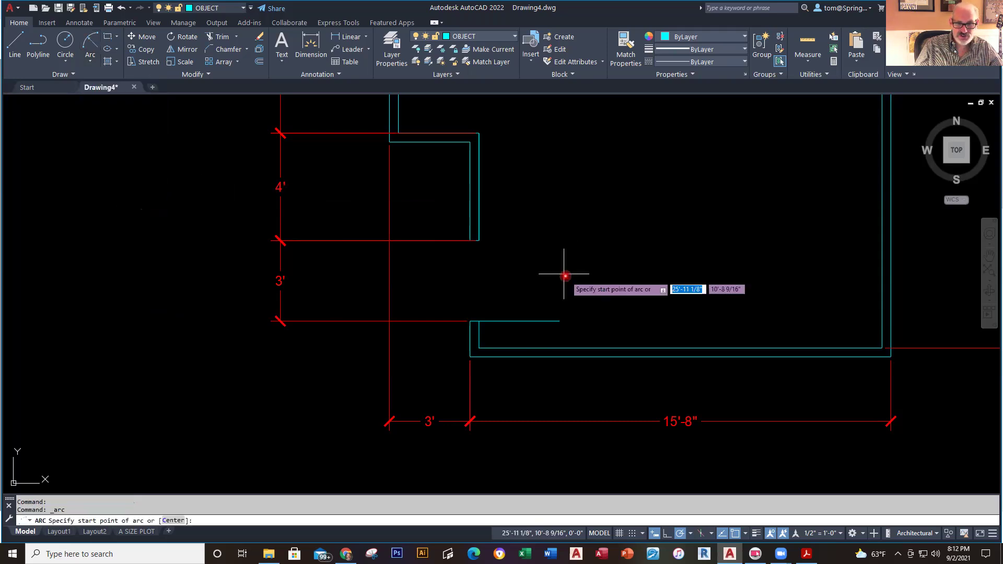
click(559, 321)
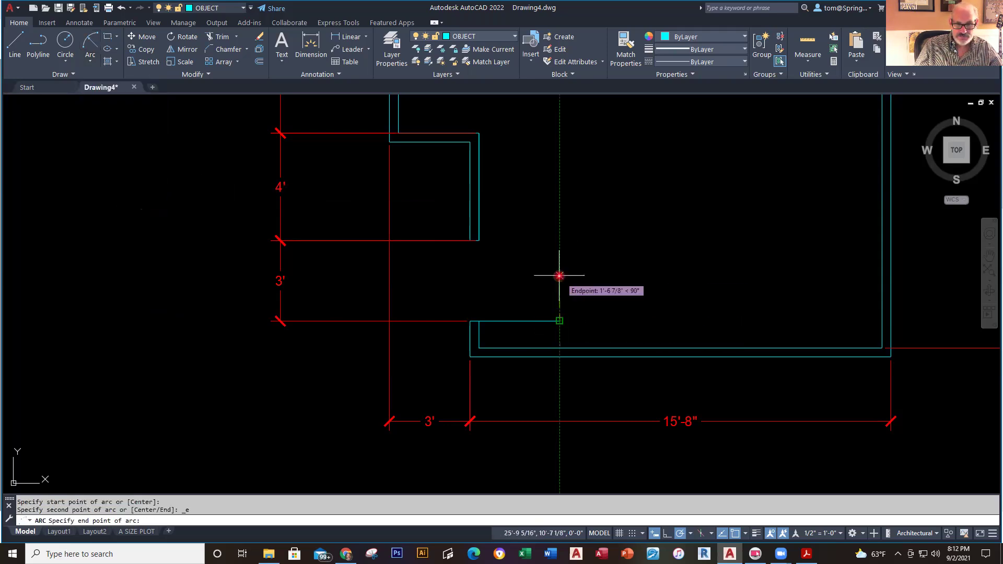
click(479, 240)
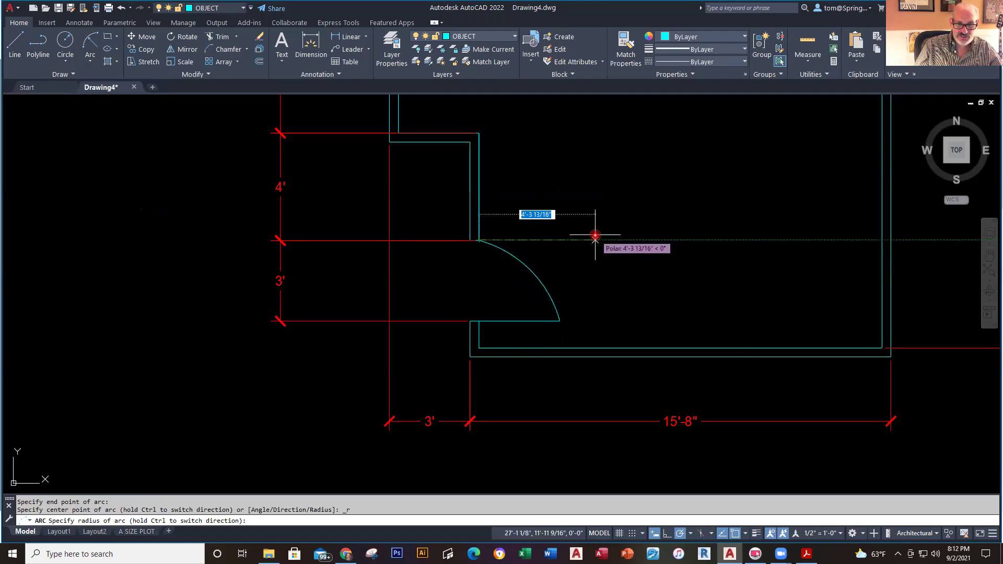
text(36)
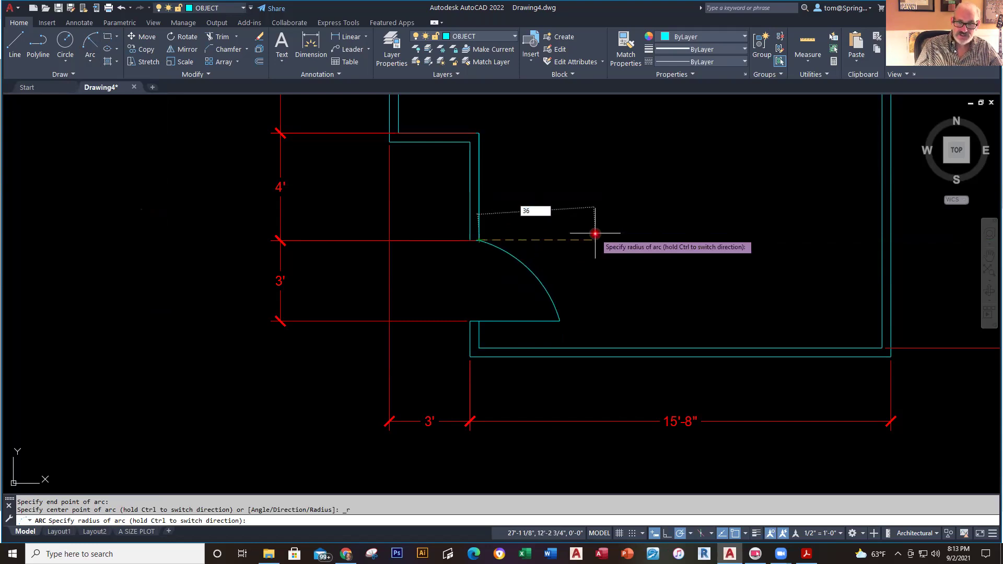
key(Return)
key(Escape)
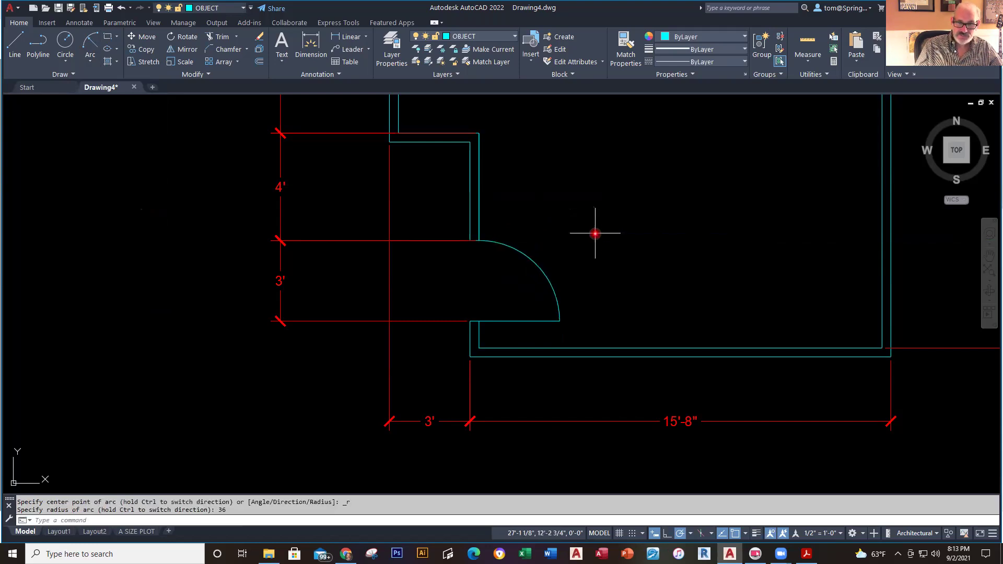
- Examine the door line's endpoint and the swing arc's radius and angle
scroll(513, 289, up, 2)
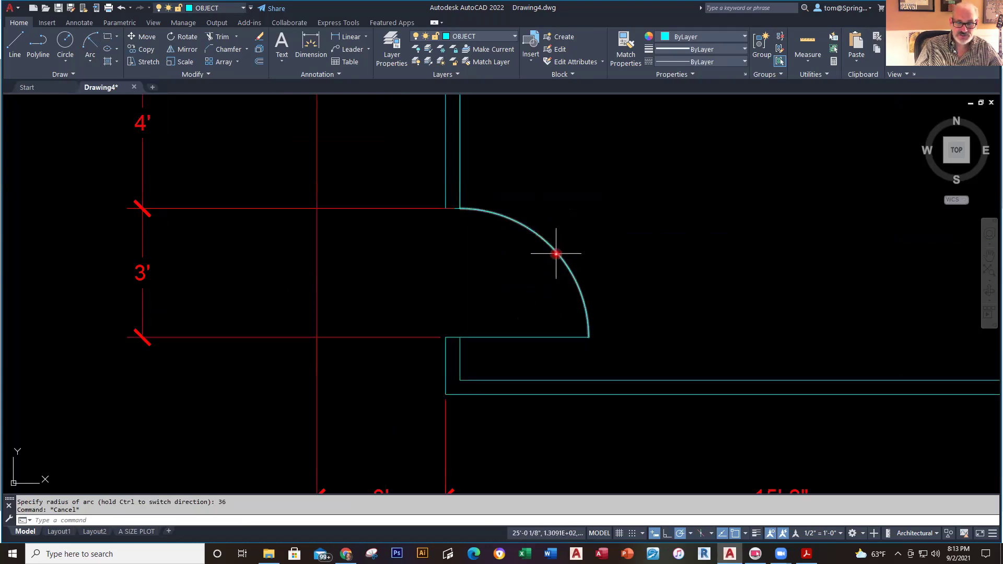
scroll(647, 223, down, 4)
mouse_move(646, 224)
middle_down()
mouse_move(492, 240)
mouse_move(492, 250)
middle_up()
scroll(465, 303, up, 3)
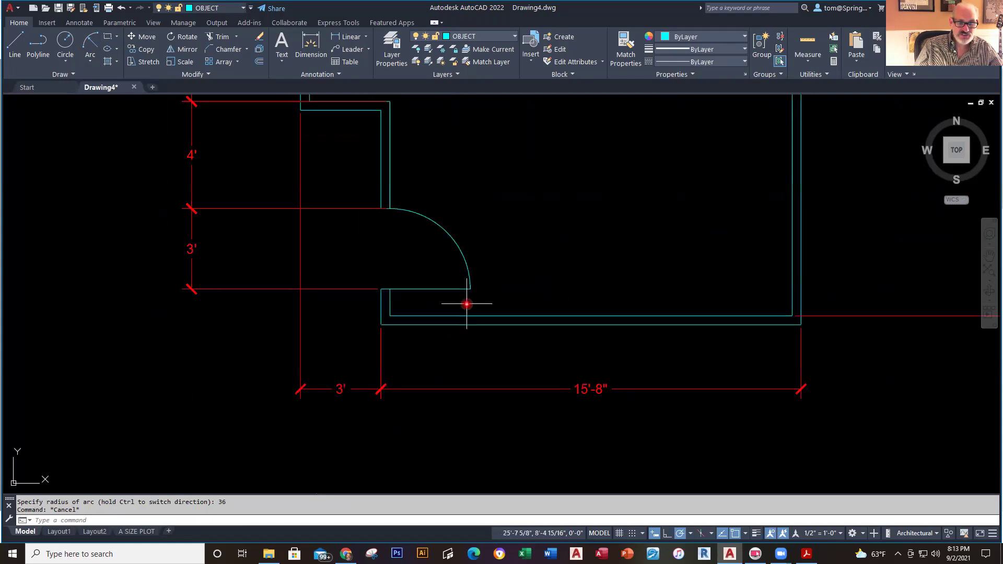
click(470, 294)
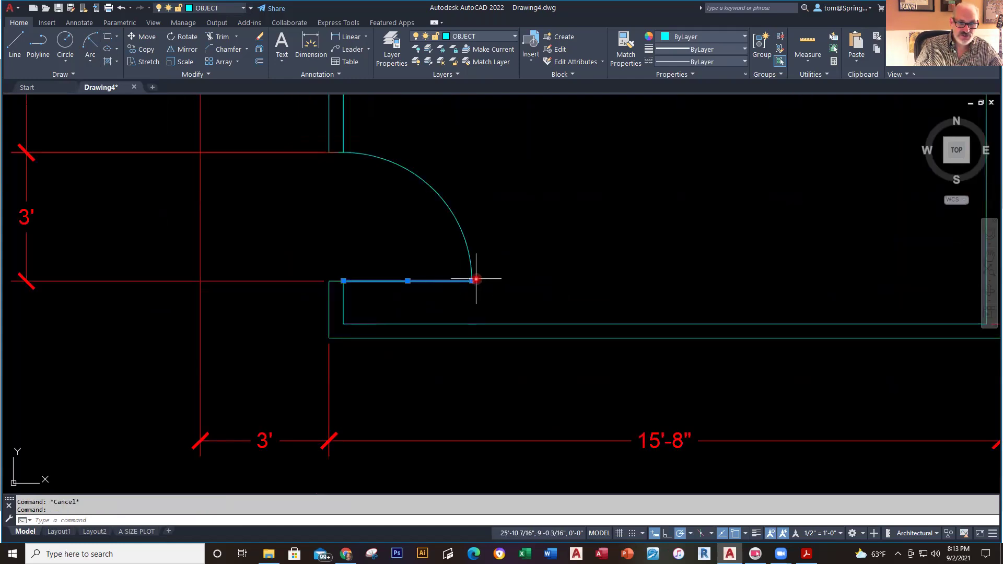
mouse_move(473, 282)
key(Escape)
click(447, 205)
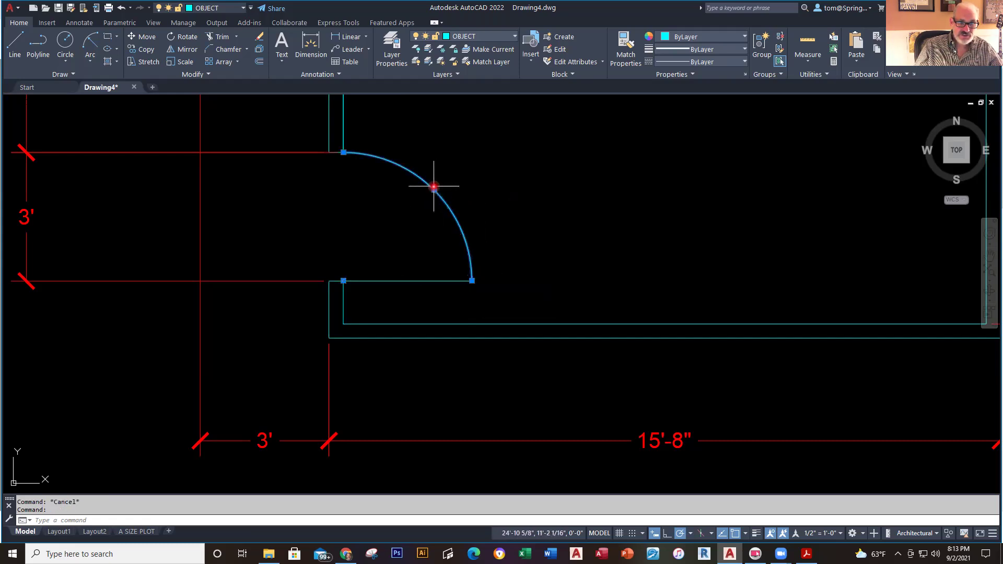
mouse_move(434, 191)
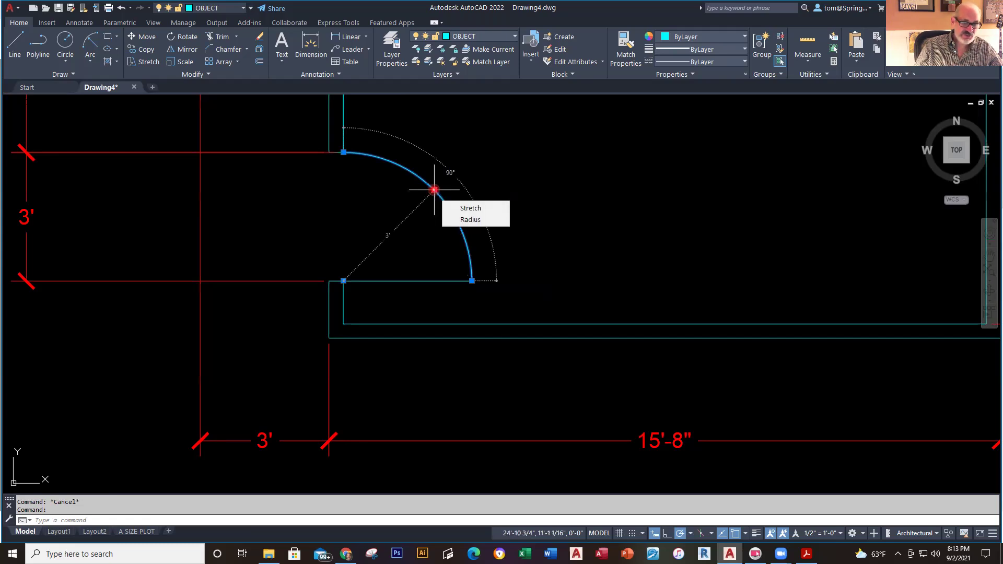
key(Escape)
scroll(562, 190, down, 2)
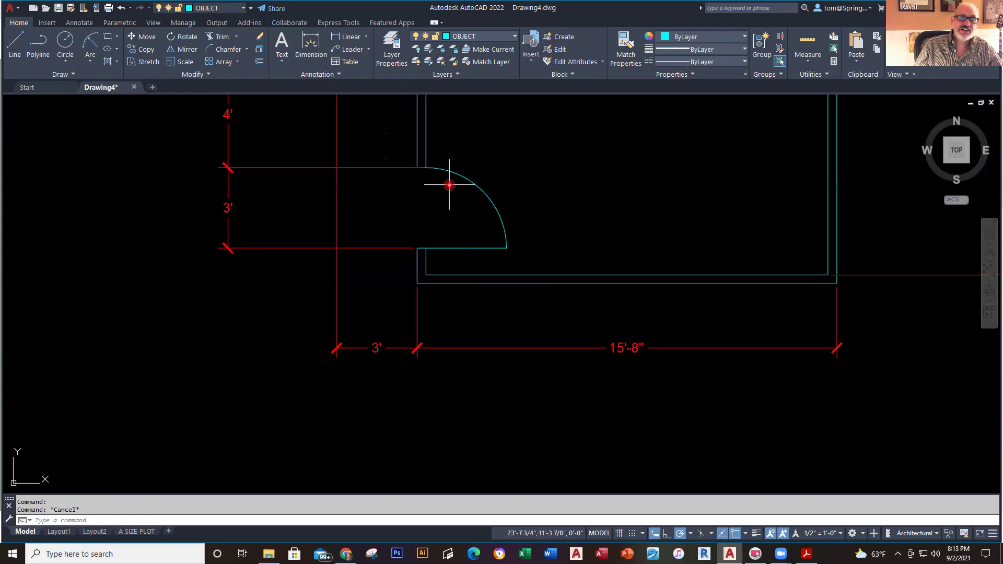
- Erase the door swing arc, keeping the door line
scroll(557, 196, down, 2)
middle_drag(558, 201, 564, 282)
scroll(515, 264, up, 3)
click(565, 218)
click(531, 256)
key(Delete)
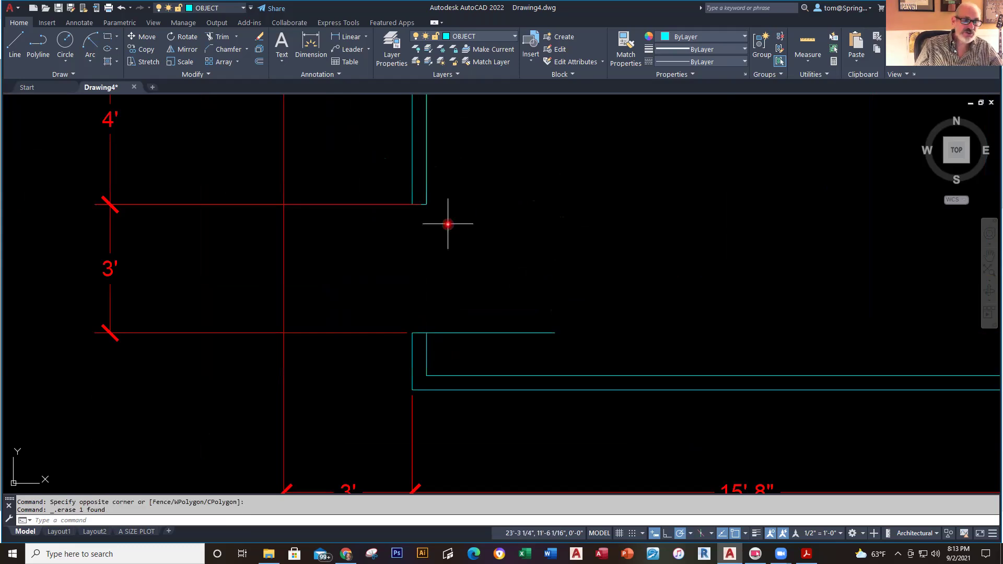
click(87, 62)
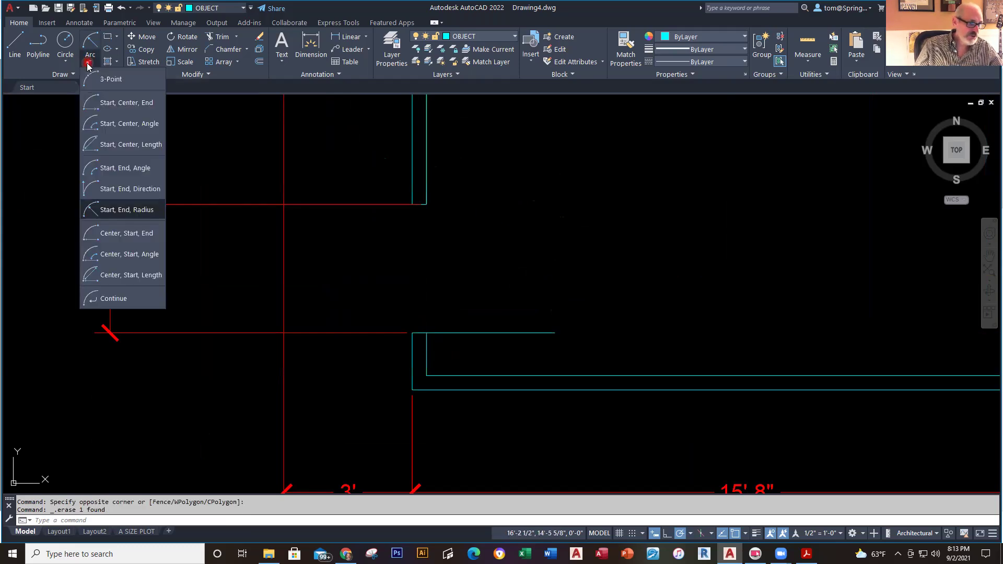
click(128, 214)
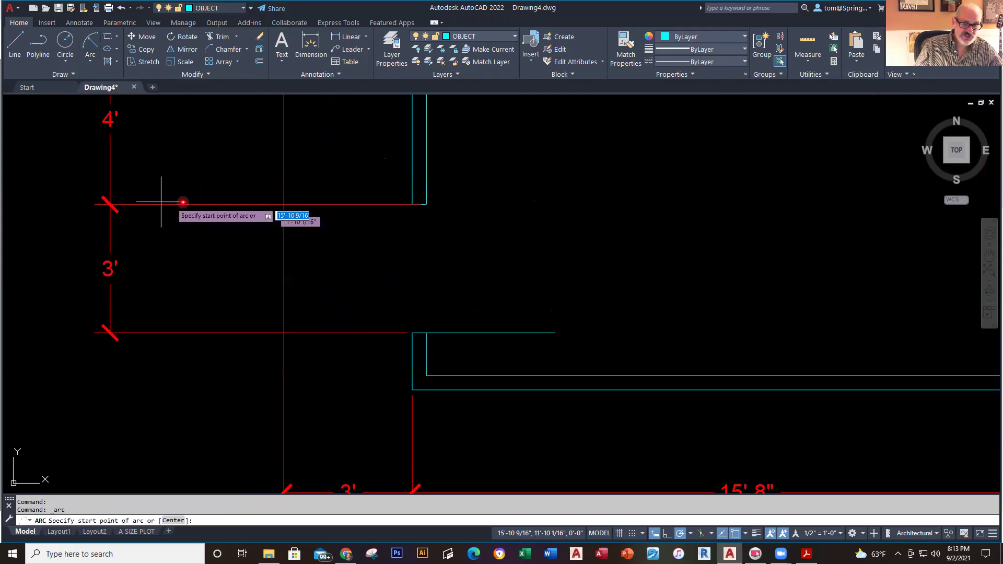
click(555, 332)
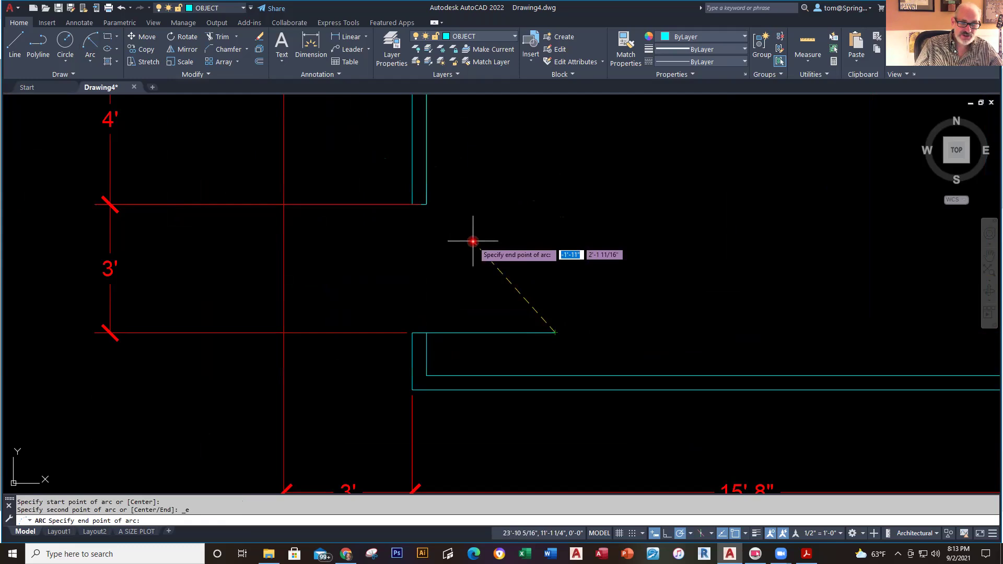
key(Escape)
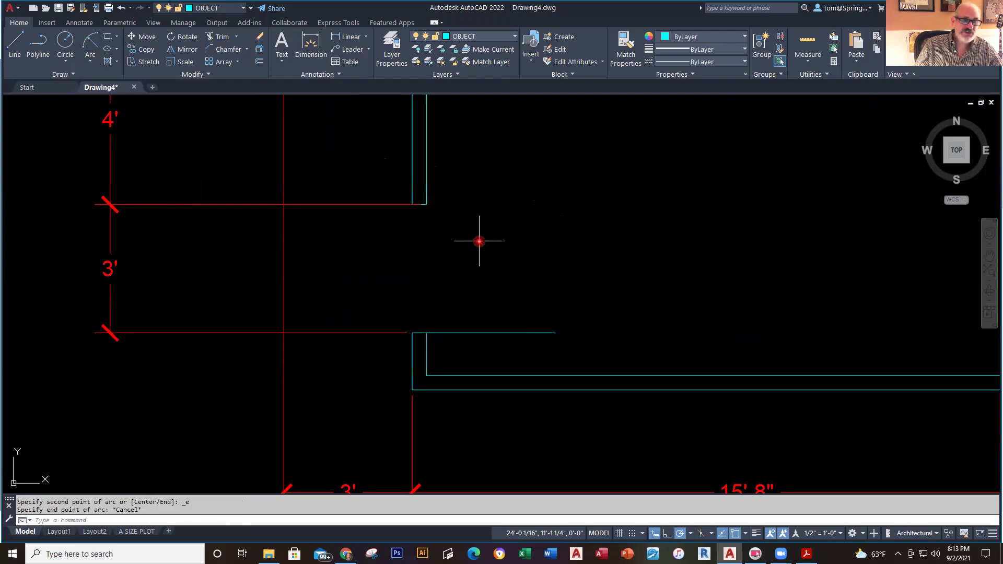
- Draw the door swing as a Start, End, Radius arc from the door line's free end to the upper wall's inner corner, radius 36
click(91, 62)
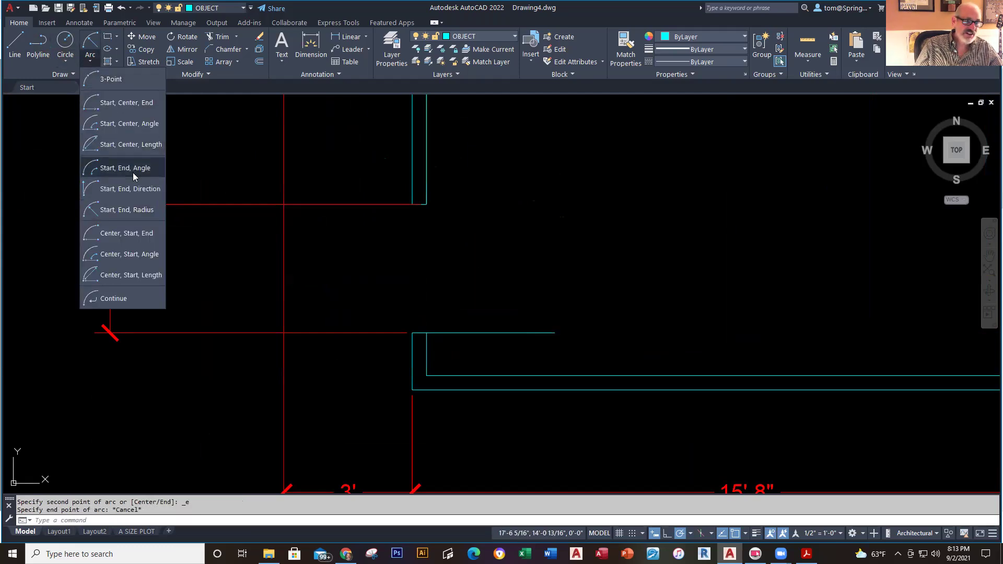
click(139, 205)
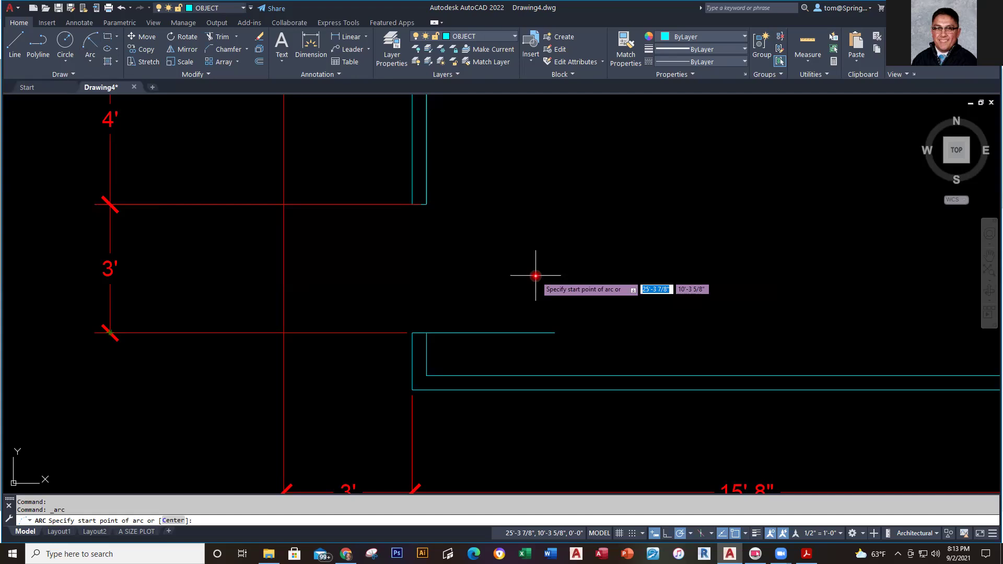
click(555, 332)
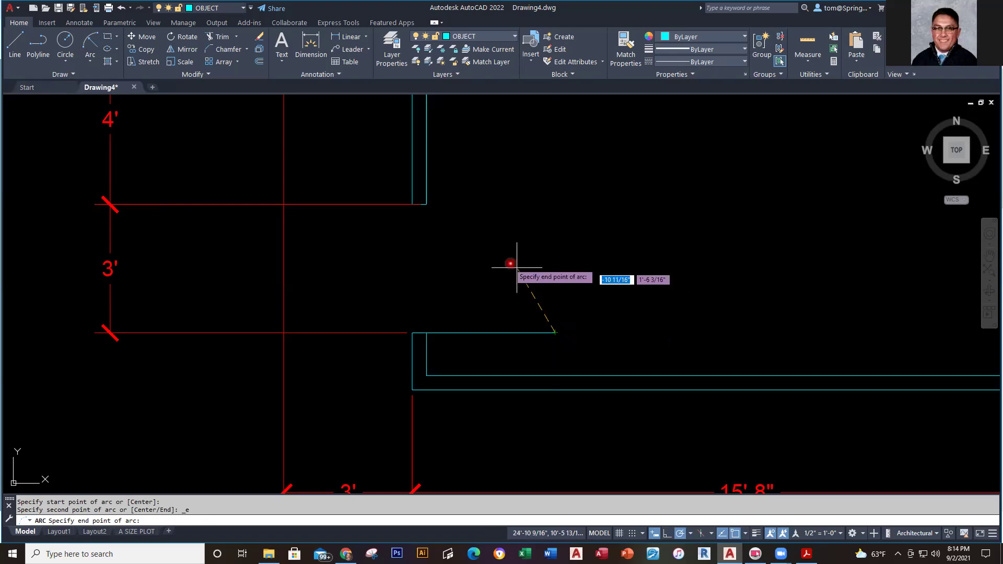
click(431, 208)
text(r)
key(Return)
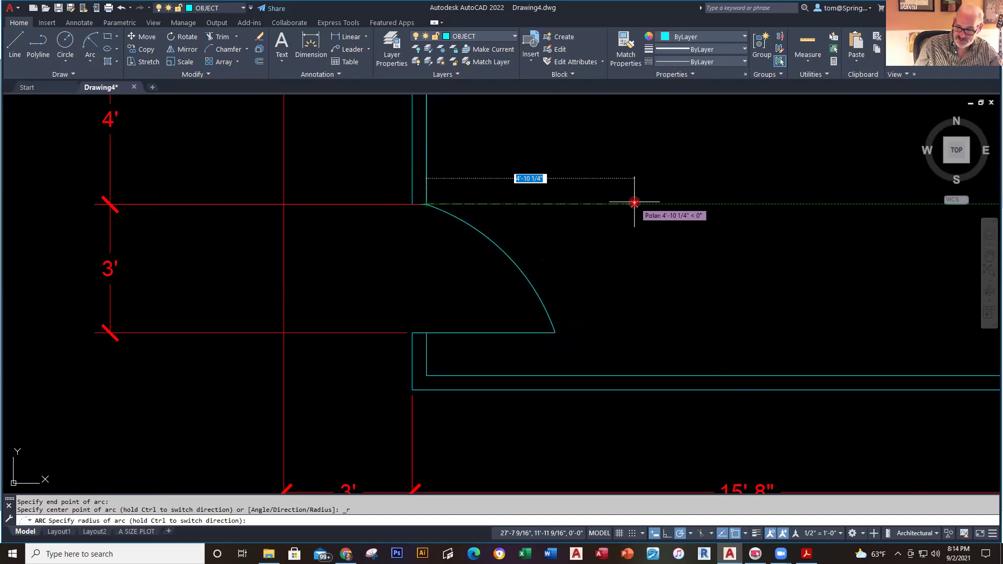
text(36)
key(Return)
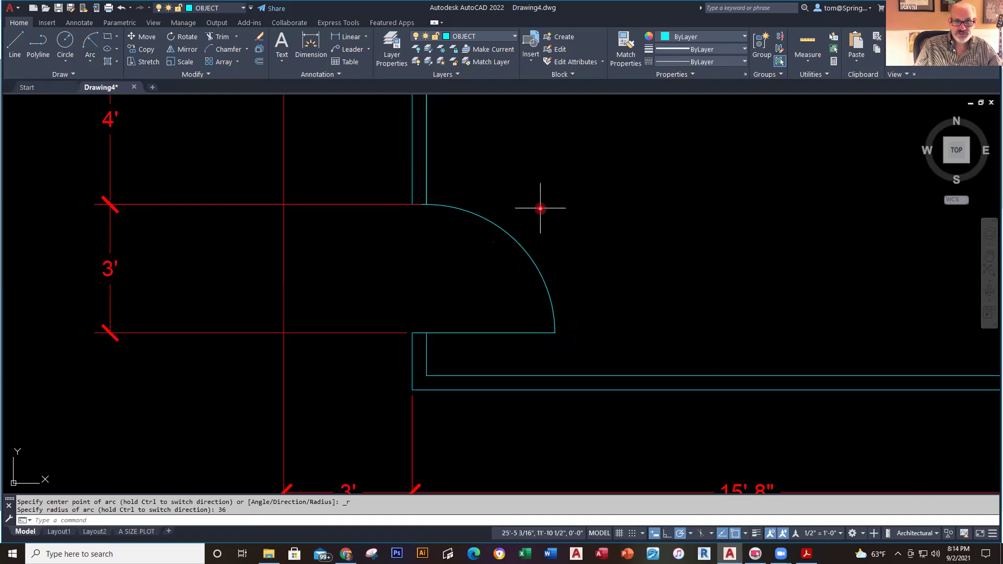
- Examine the redrawn door swing arc's radius and included angle
click(515, 238)
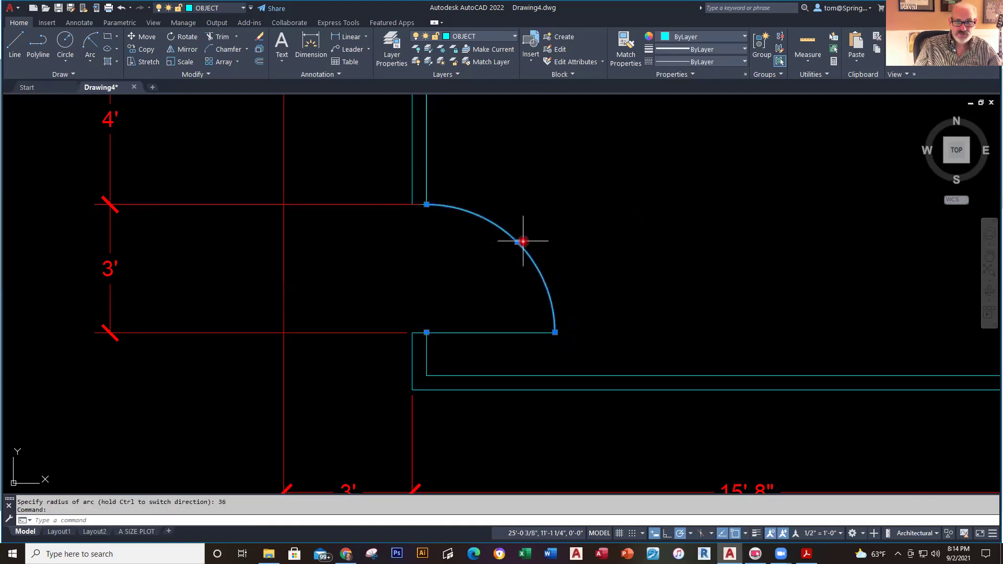
mouse_move(517, 243)
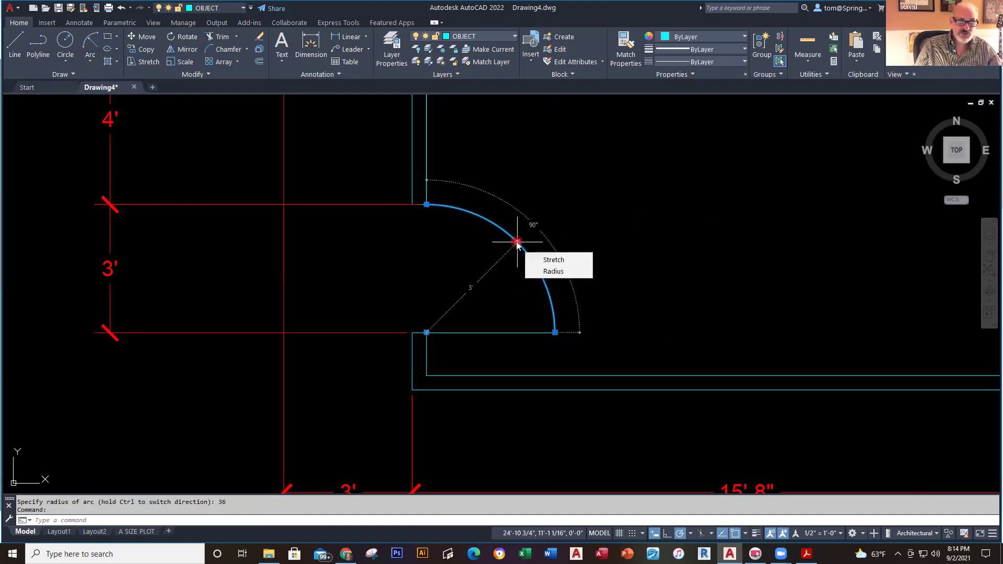
key(Escape)
scroll(694, 217, down, 5)
middle_drag(671, 233, 566, 370)
middle_drag(648, 366, 565, 332)
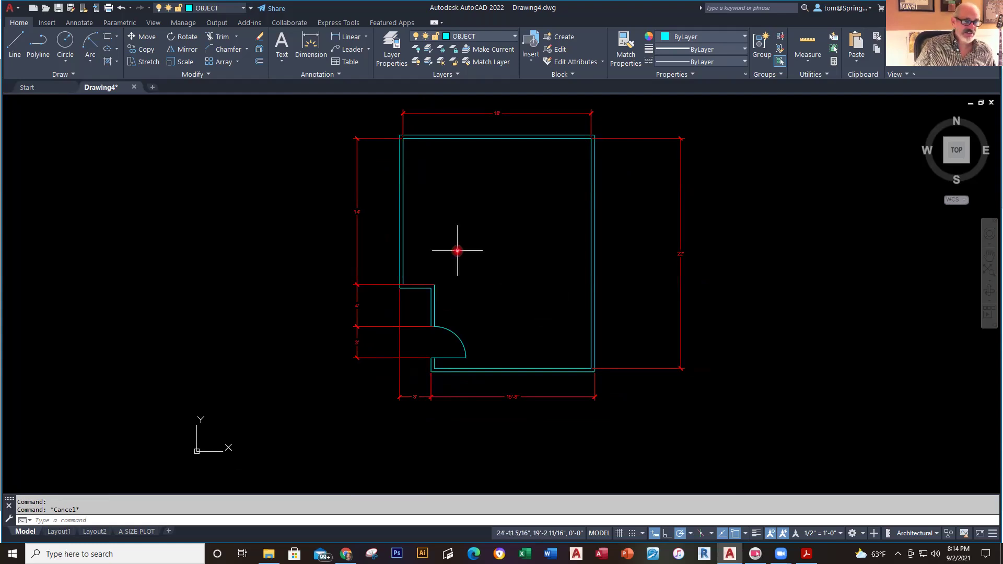
- Draw connected lines across the 14' wall, 36 inches up its outer face, and back to its inner face to mark an opening
scroll(443, 175, up, 3)
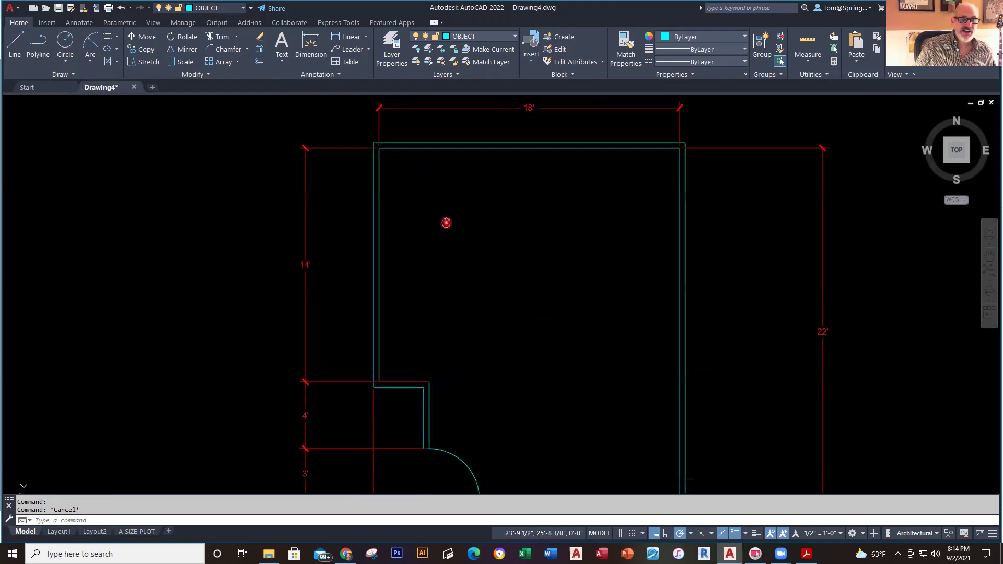
click(15, 44)
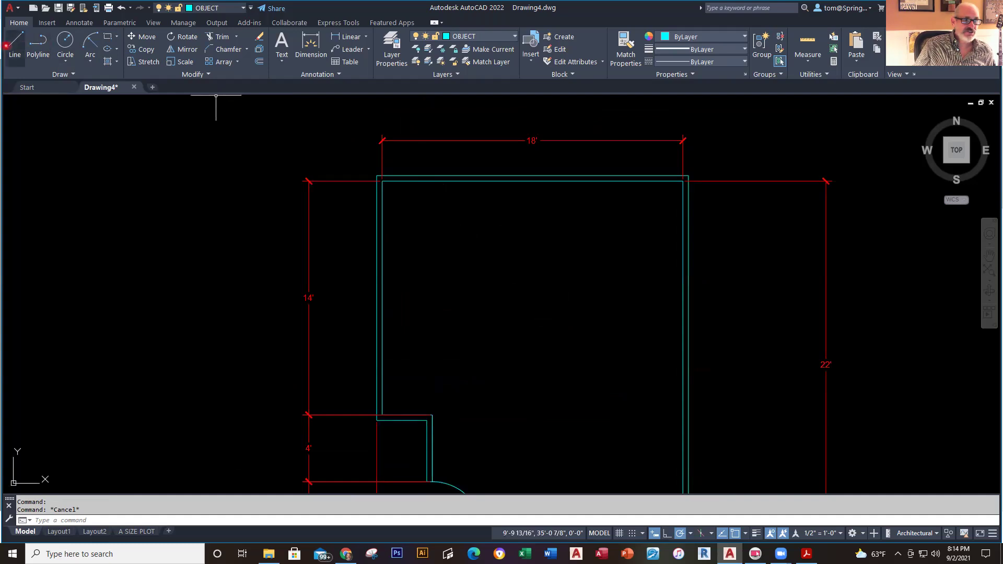
scroll(385, 288, up, 4)
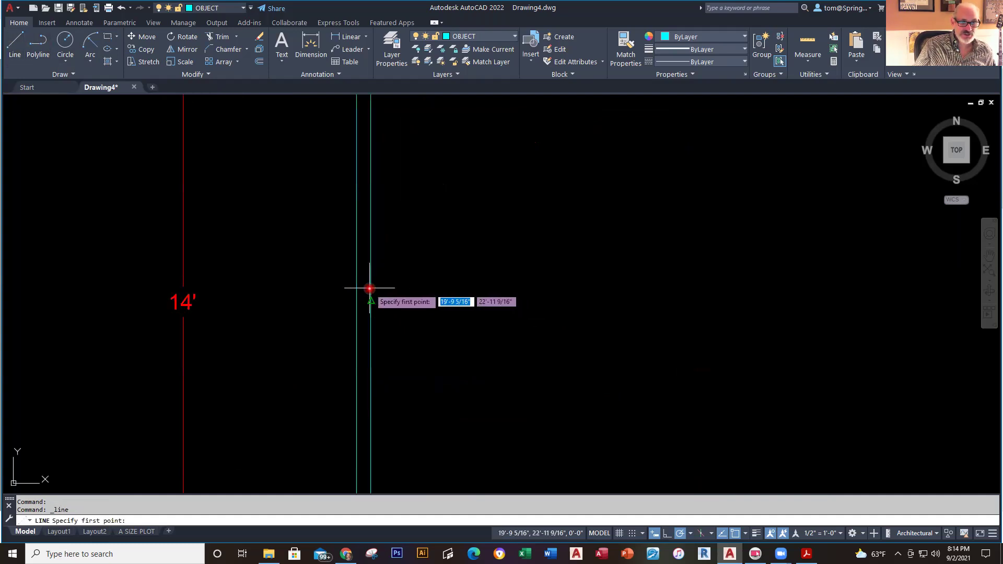
click(357, 301)
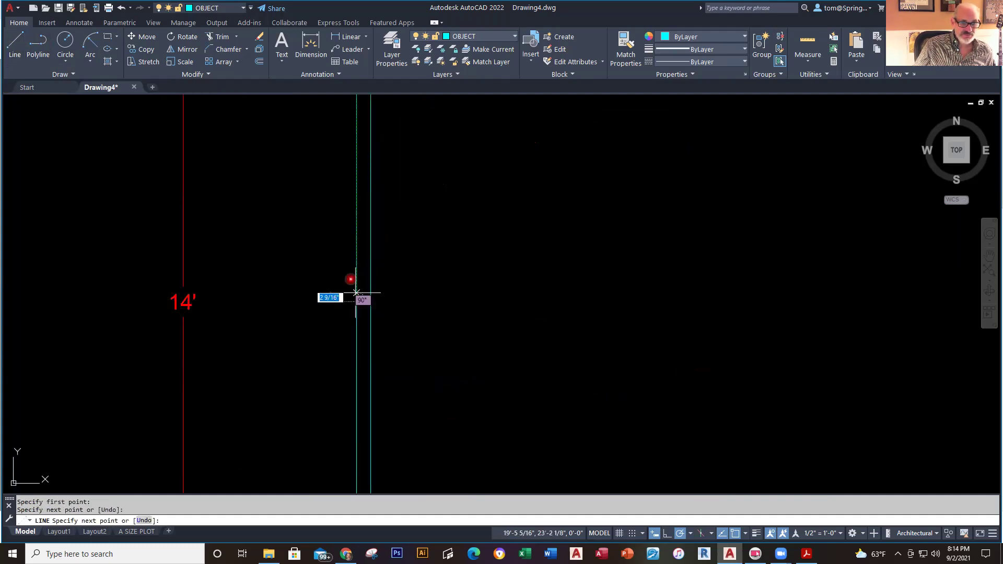
text(36)
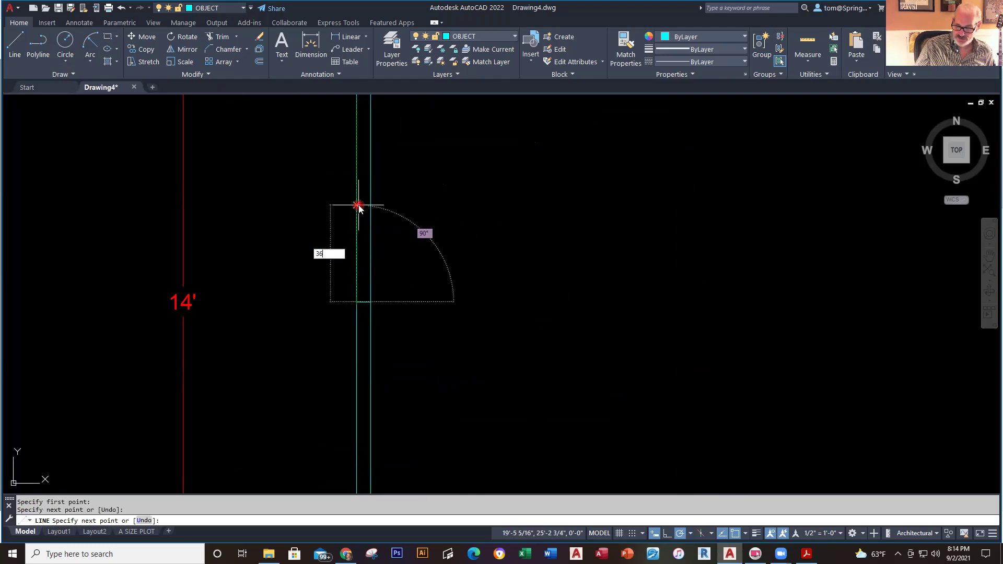
key(Return)
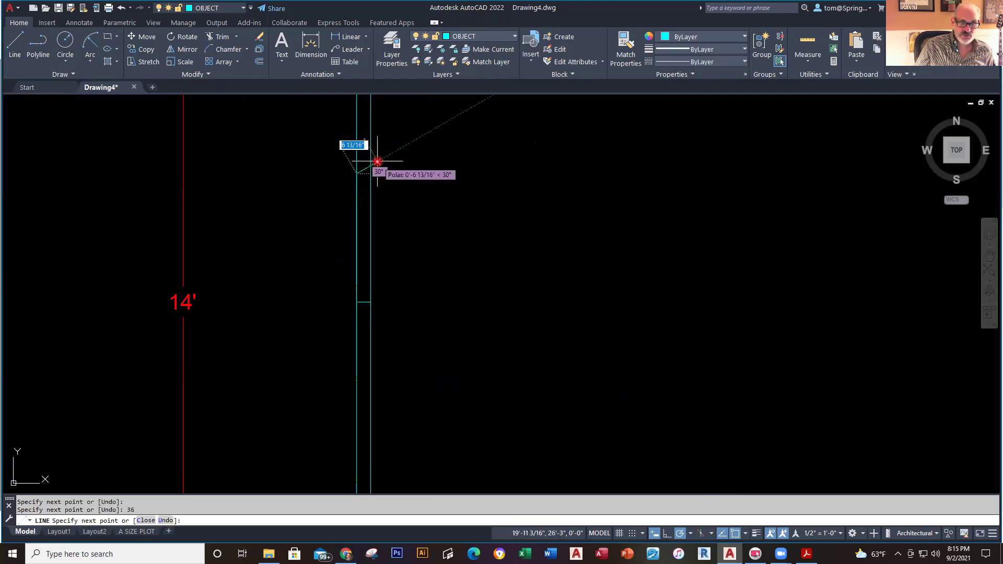
text(4)
key(Return)
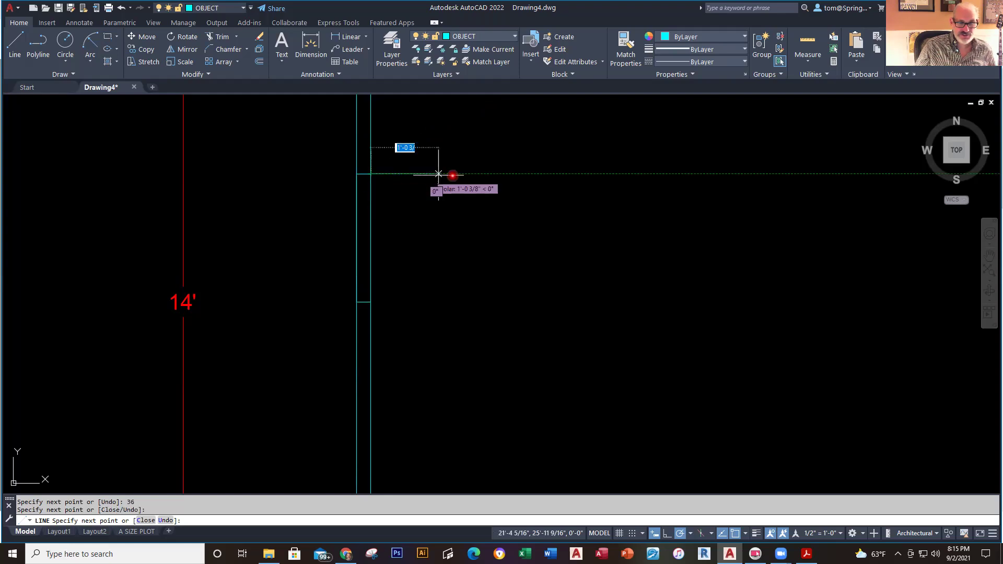
key(Escape)
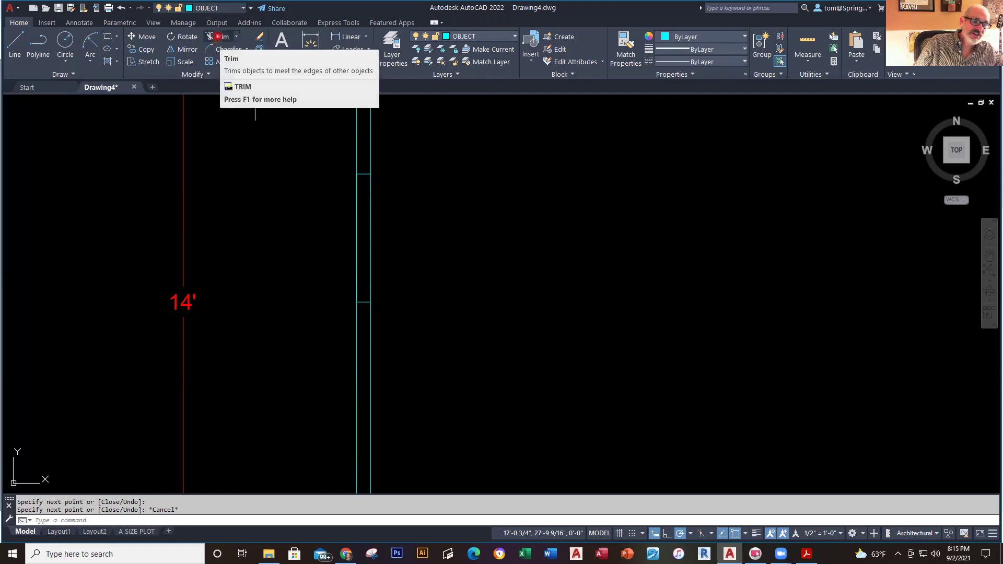
- Trim both faces of the 14' wall between the two crossing lines to open the gap
click(218, 38)
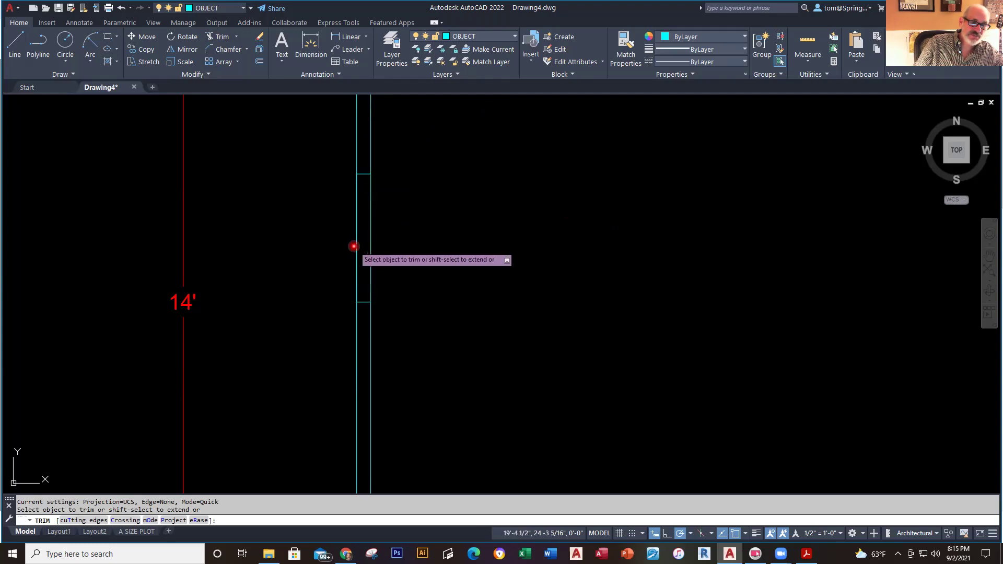
drag(428, 220, 291, 258)
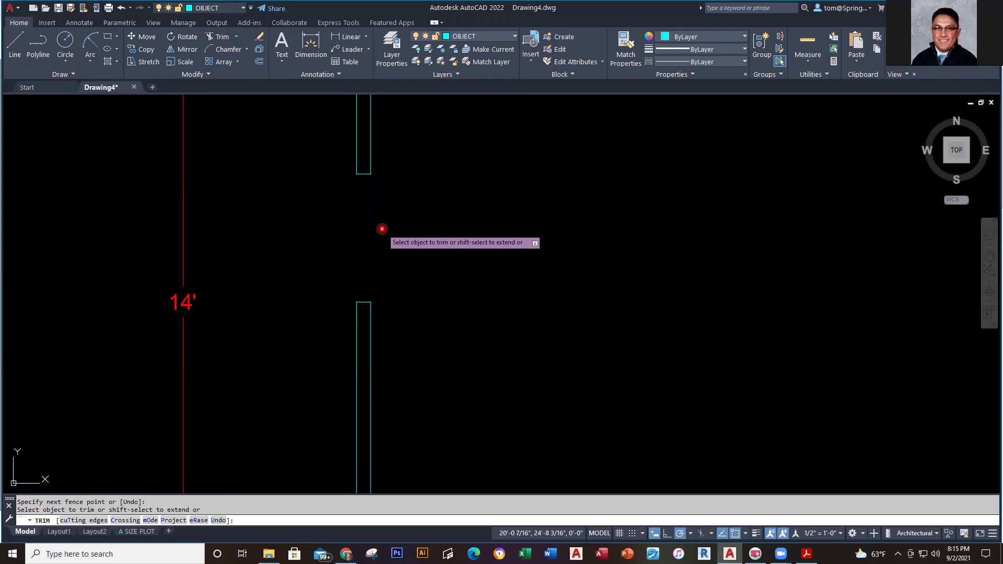
key(Escape)
- Undo the trim and the opening lines on the 14' wall
scroll(481, 225, down, 6)
key(ctrl+z)
middle_drag(424, 243, 412, 241)
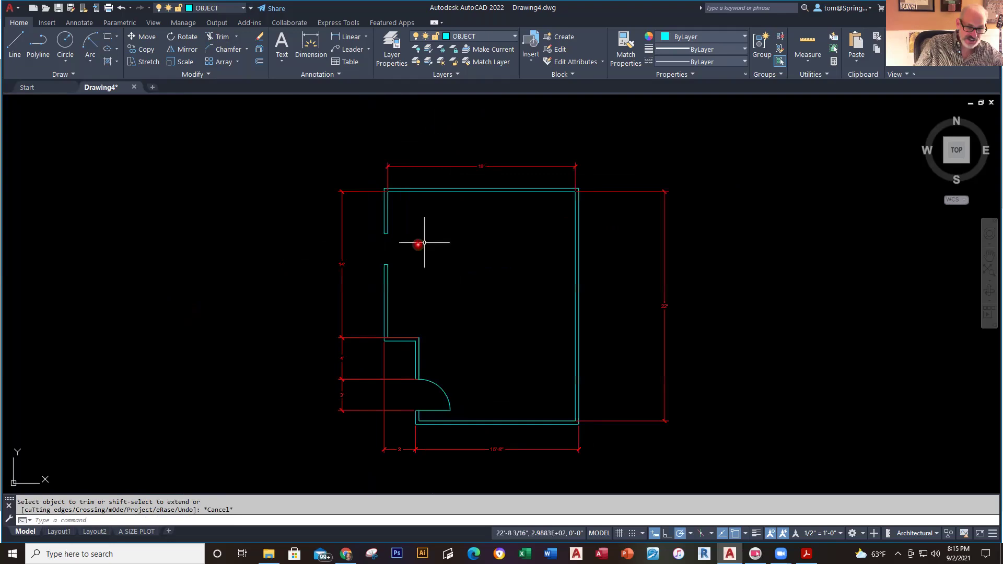
scroll(465, 237, up, 7)
key(ctrl+z)
key(ctrl+z)
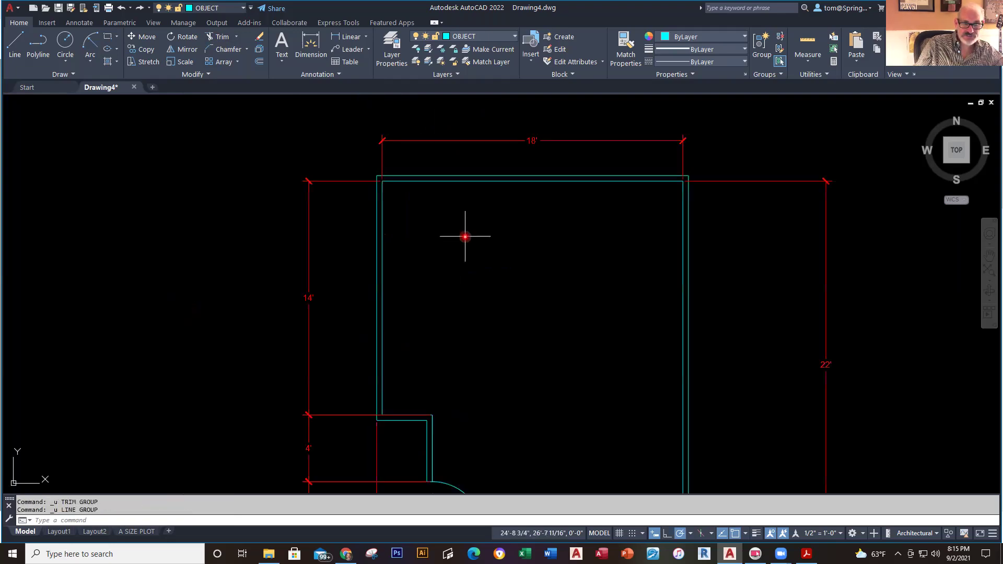
- Make TEXT the current layer and add the multiline text "DRAWING G" below the floor plan's lower dimensions
scroll(521, 304, down, 2)
middle_drag(522, 303, 505, 237)
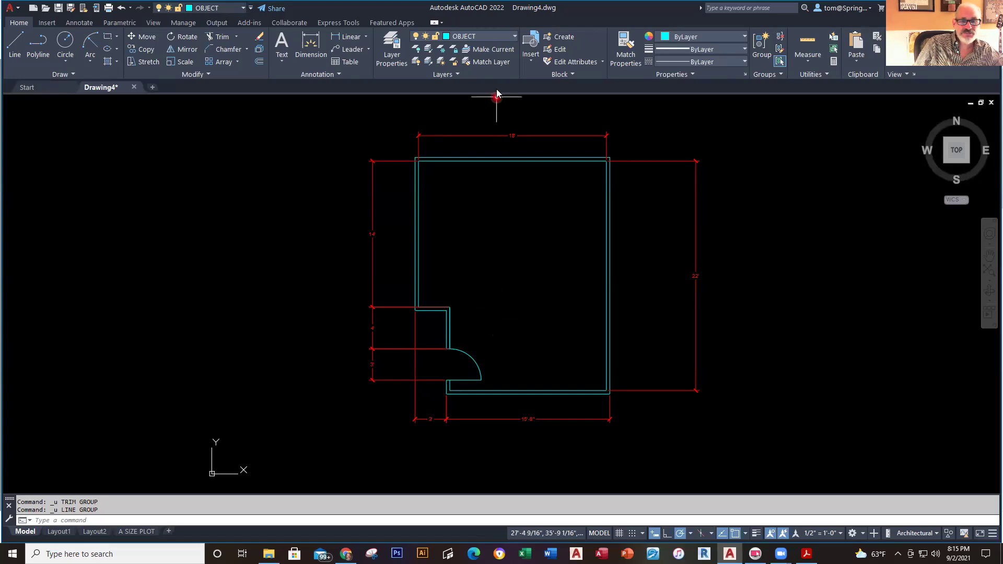
click(514, 36)
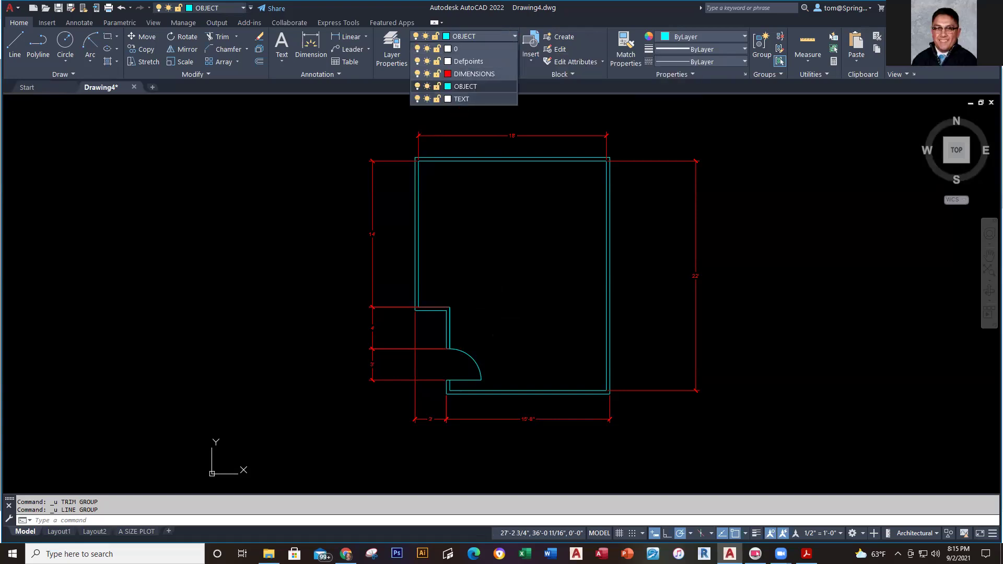
click(462, 99)
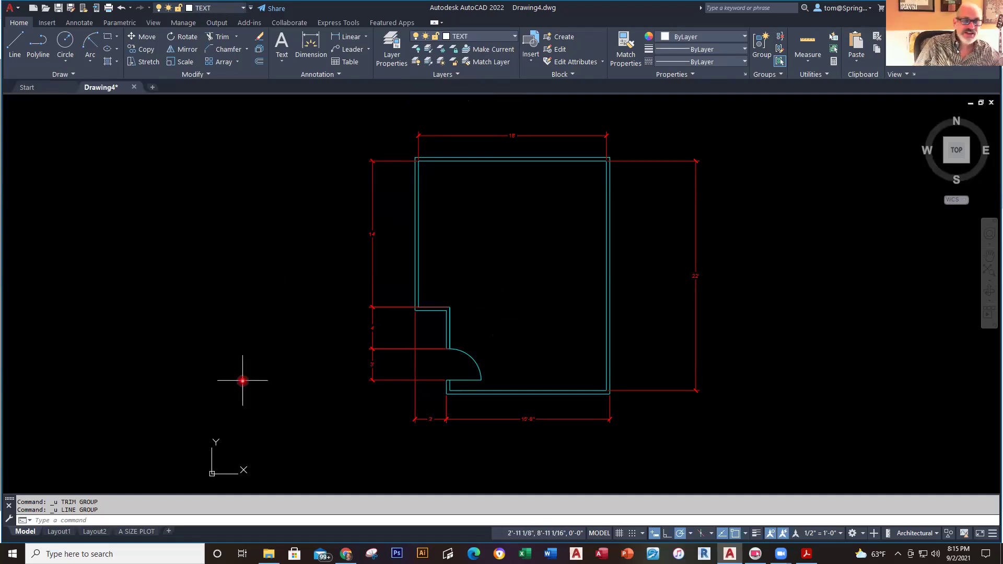
click(282, 59)
click(293, 83)
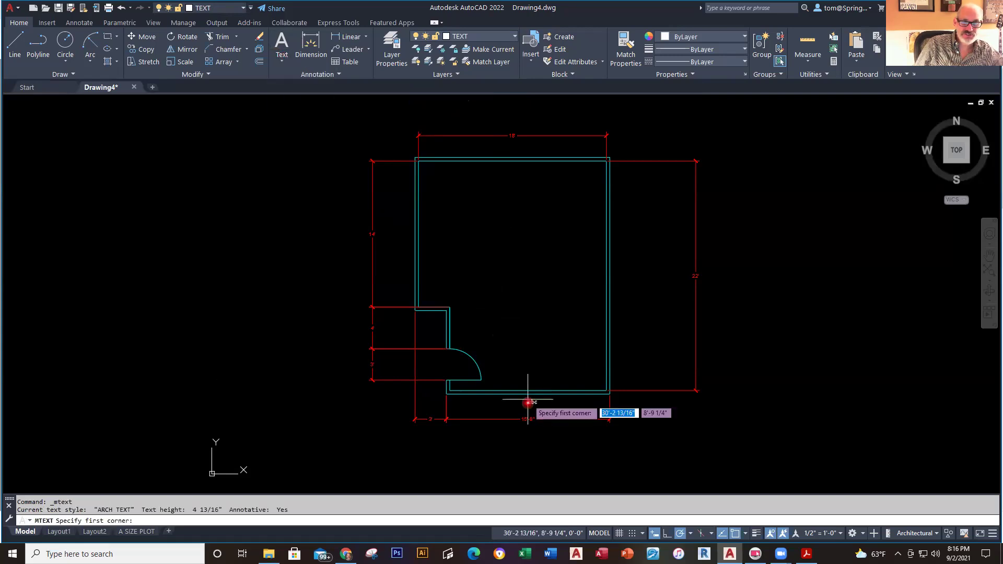
click(481, 481)
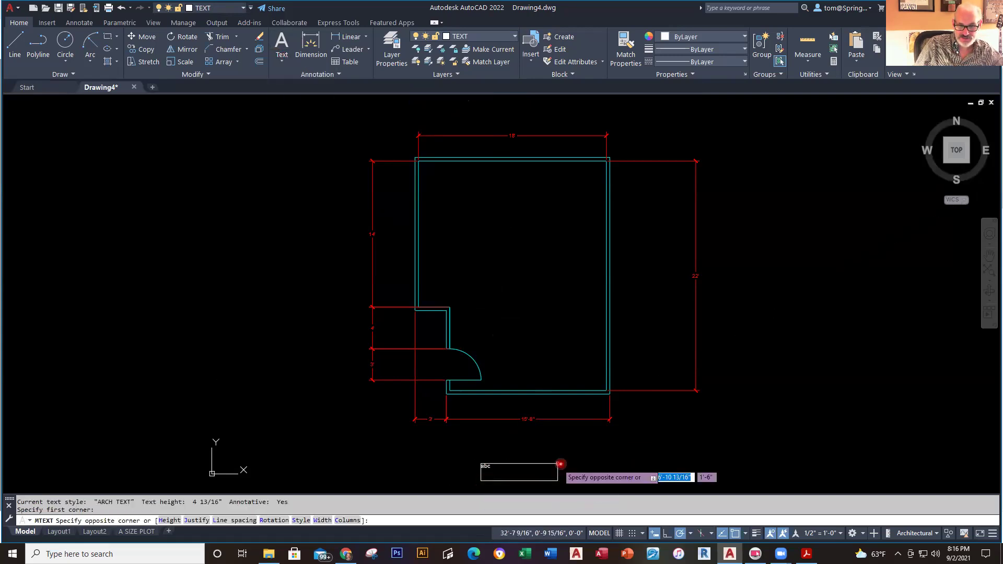
click(571, 460)
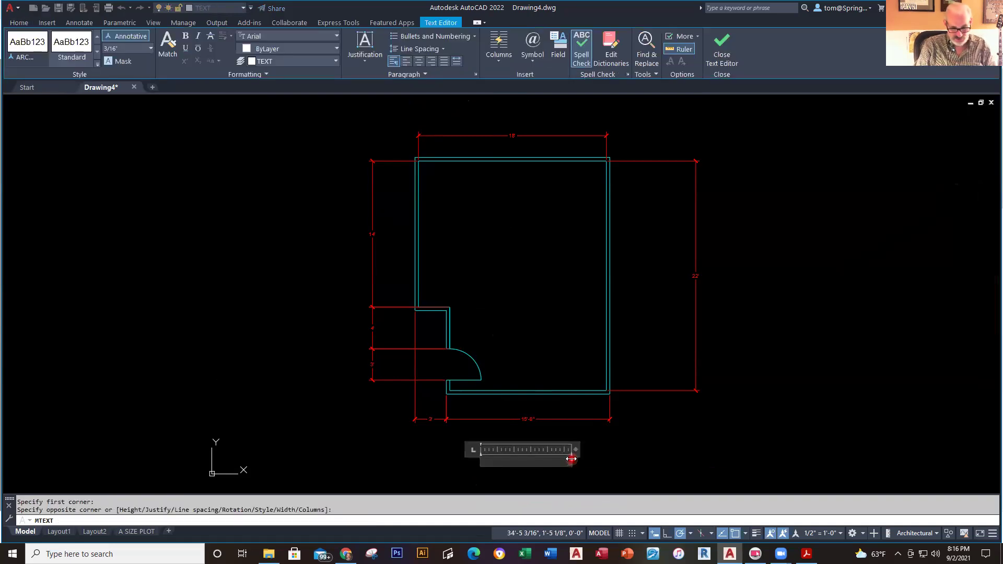
text(DRAWING G)
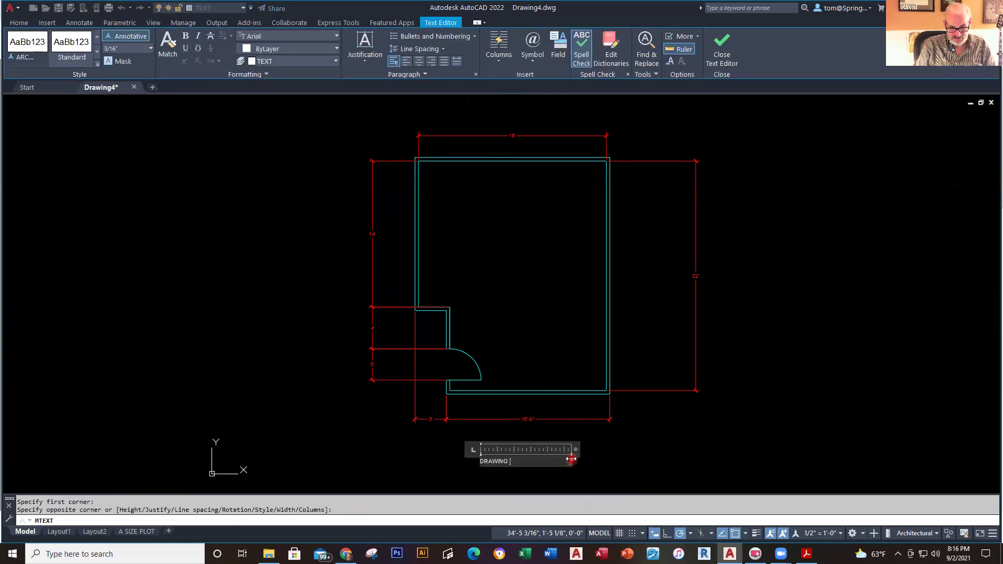
click(616, 450)
- Move the DRAWING G title horizontally about 3'-3" to the right, centring it under the 15'-8" dimension
scroll(519, 459, up, 4)
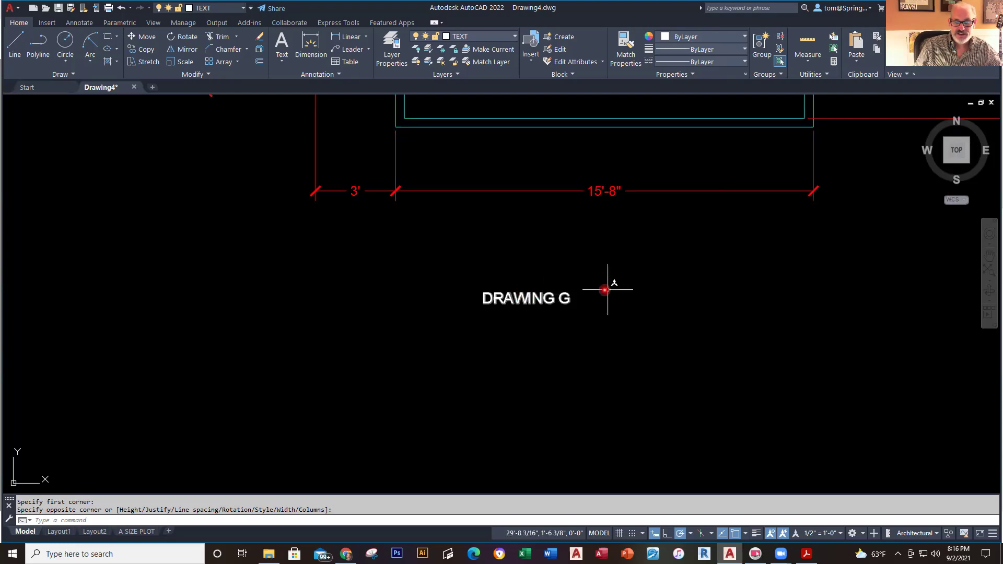
click(148, 37)
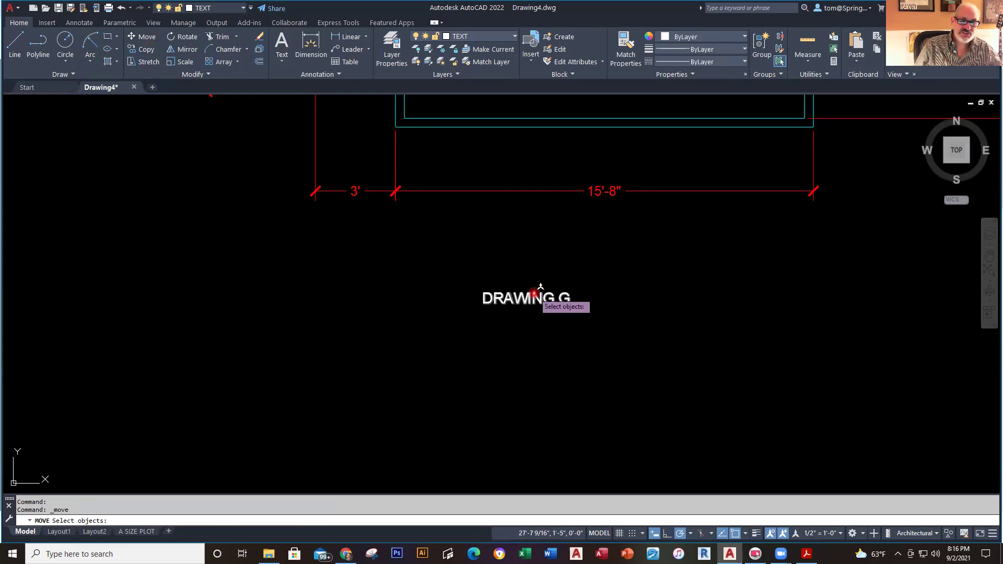
click(533, 303)
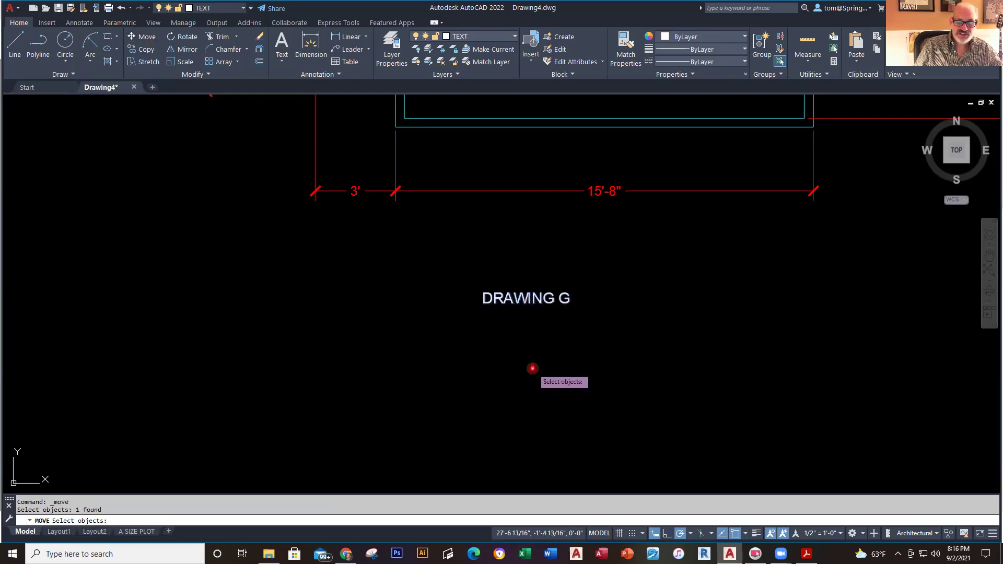
key(Return)
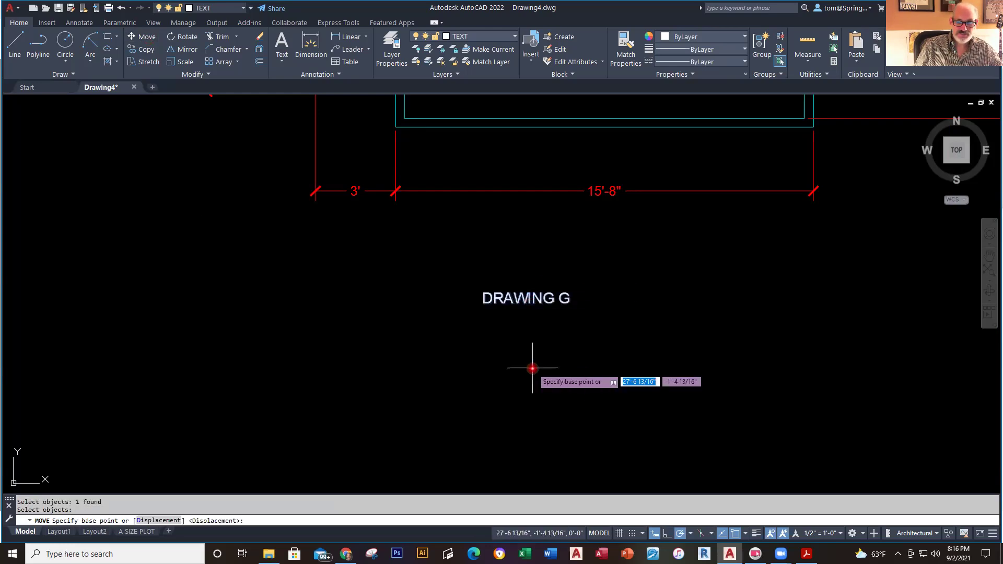
click(521, 298)
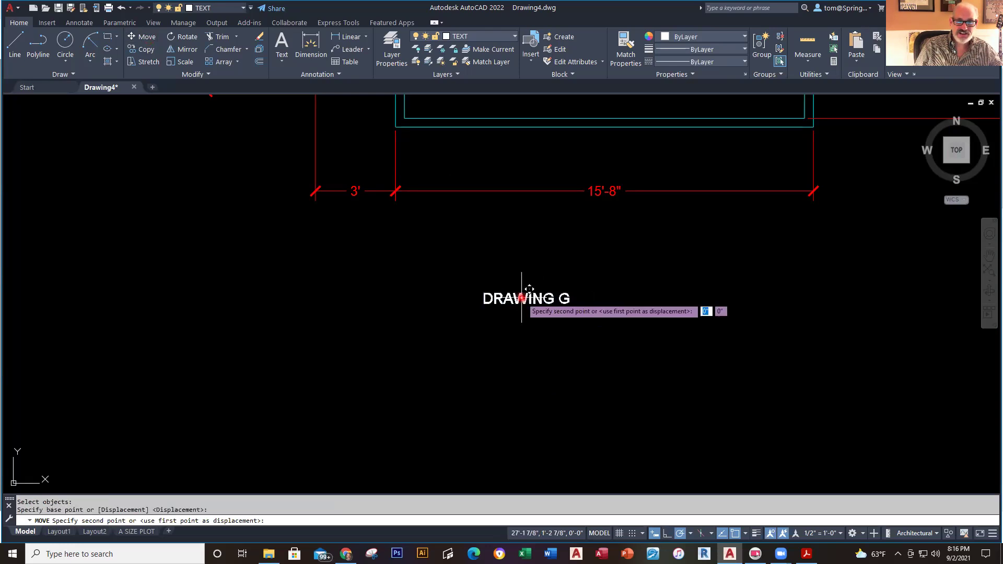
click(607, 298)
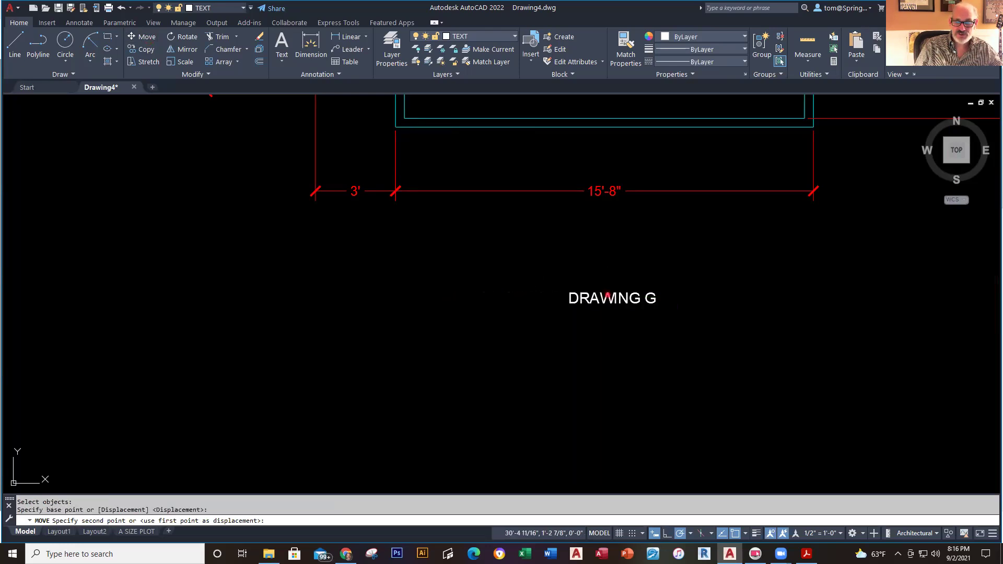
- Save the drawing to the Desktop under the file name DRAWING G - TMB
scroll(773, 326, down, 3)
scroll(682, 456, down, 3)
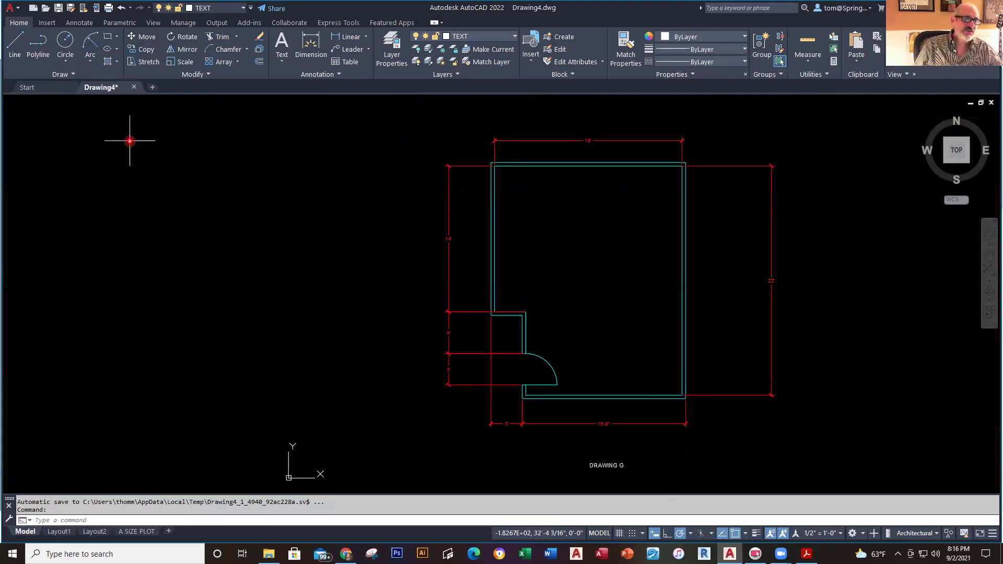
click(72, 9)
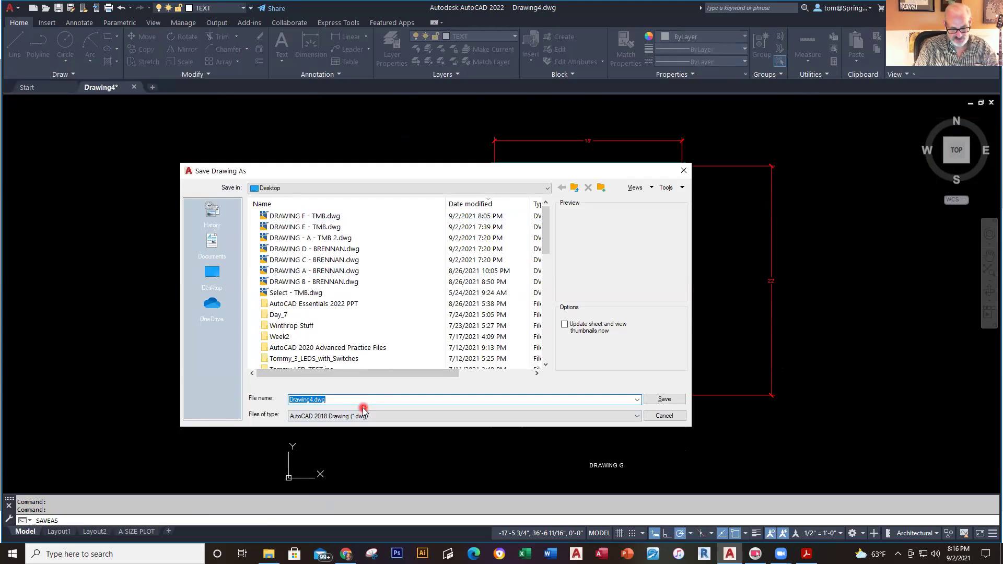
text(DRAWING)
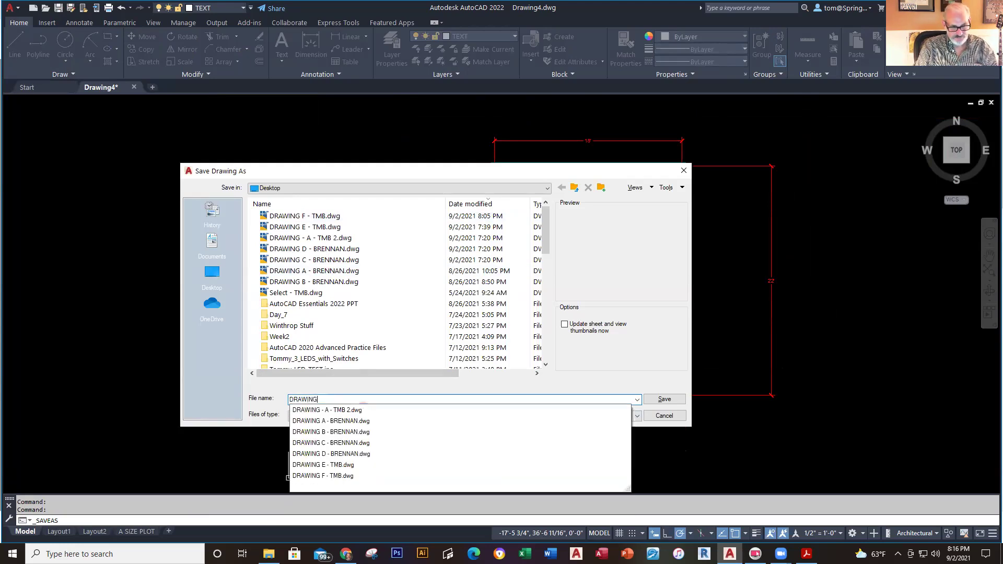
text( G - TMB)
key(Return)
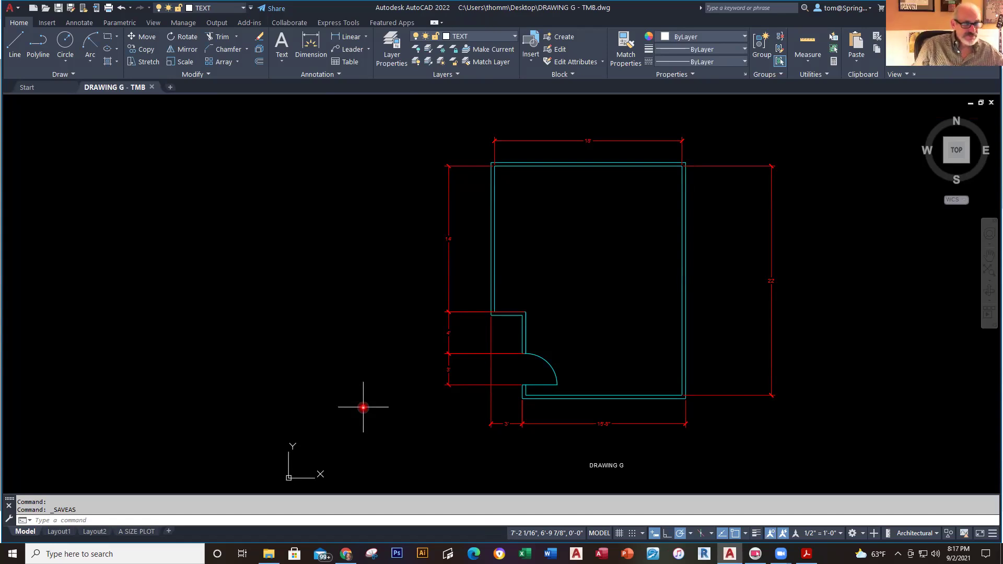
scroll(569, 385, up, 5)
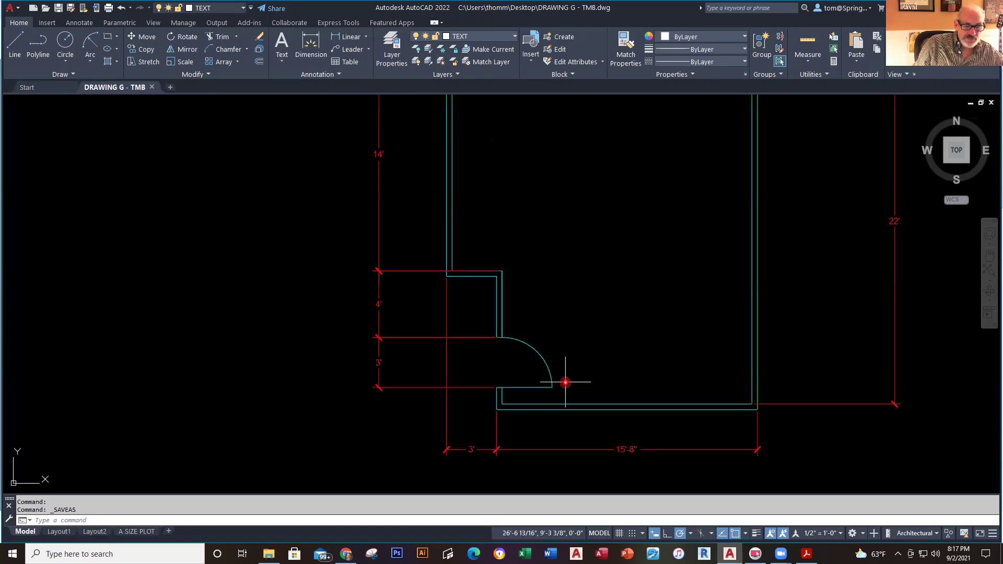
click(557, 336)
click(500, 397)
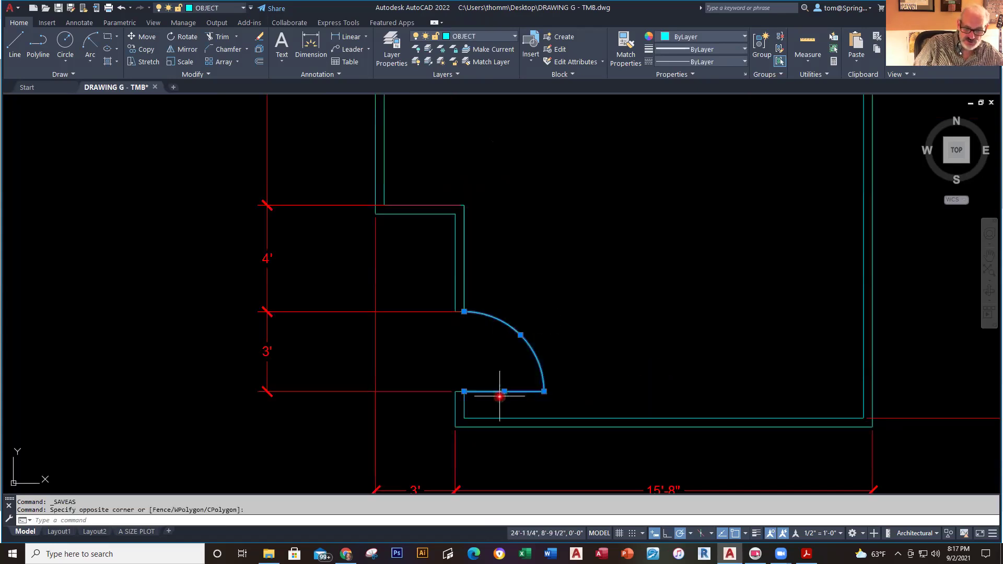
key(Delete)
key(ctrl+z)
- Erase only the door's swing arc, keeping the door leaf line
click(551, 313)
click(497, 347)
key(Delete)
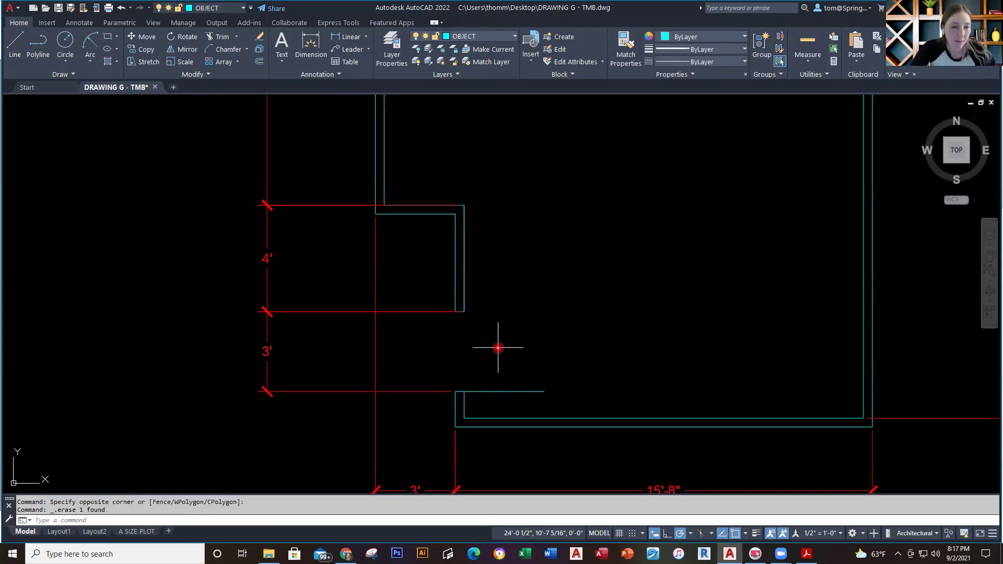
- Draw a Start, End, Radius arc from the door leaf's free end to the inner wall corner across the opening, radius 36
click(90, 63)
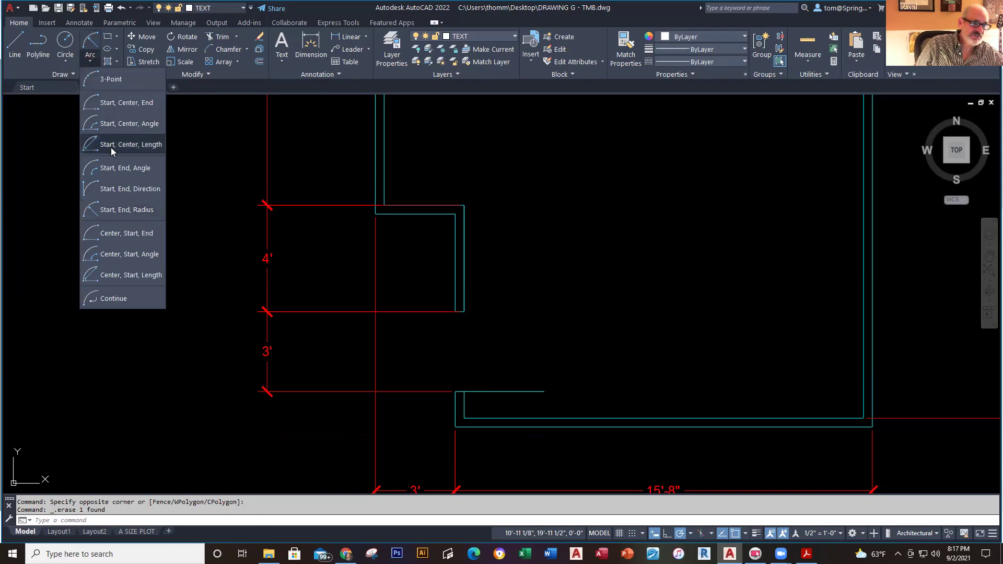
click(118, 210)
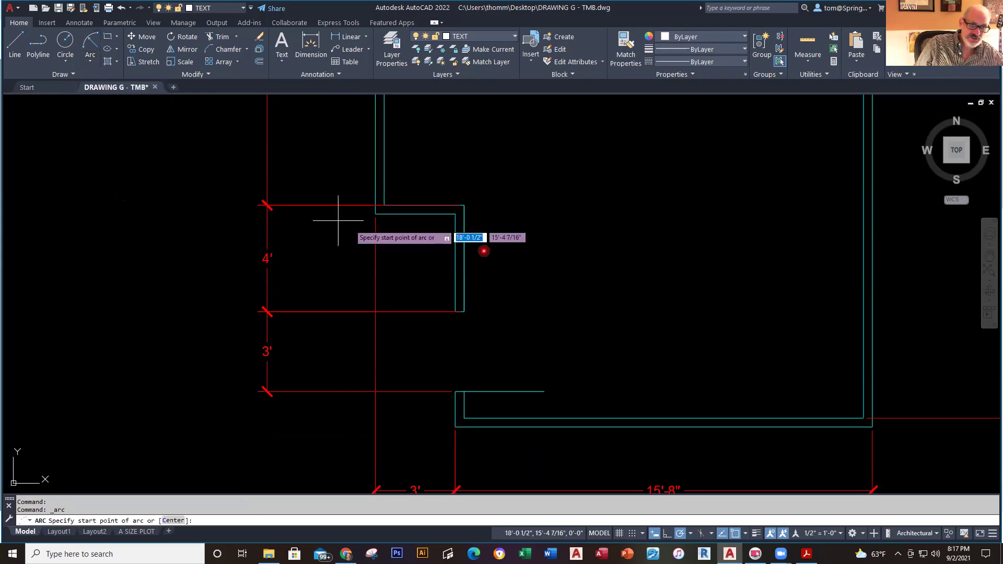
click(548, 386)
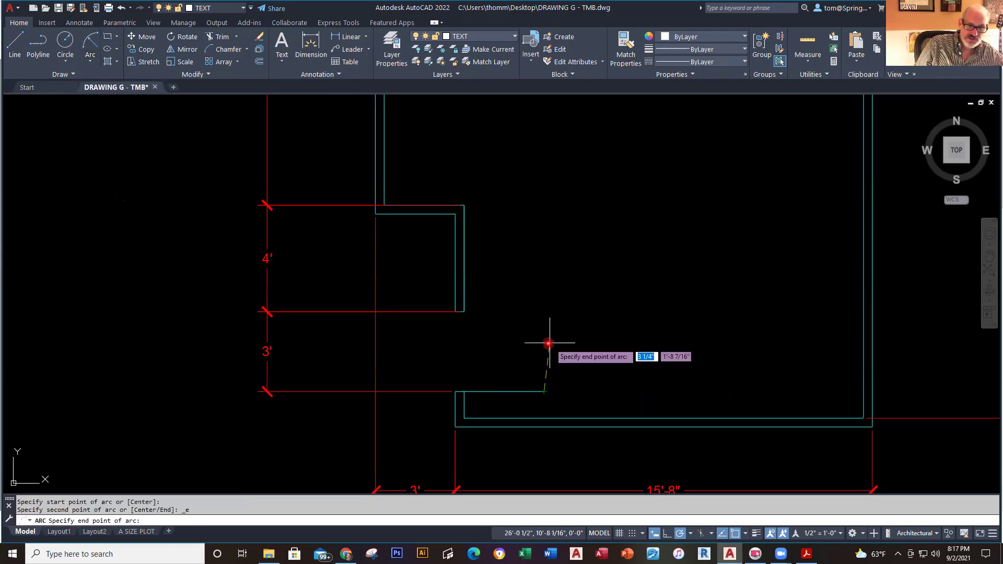
click(468, 313)
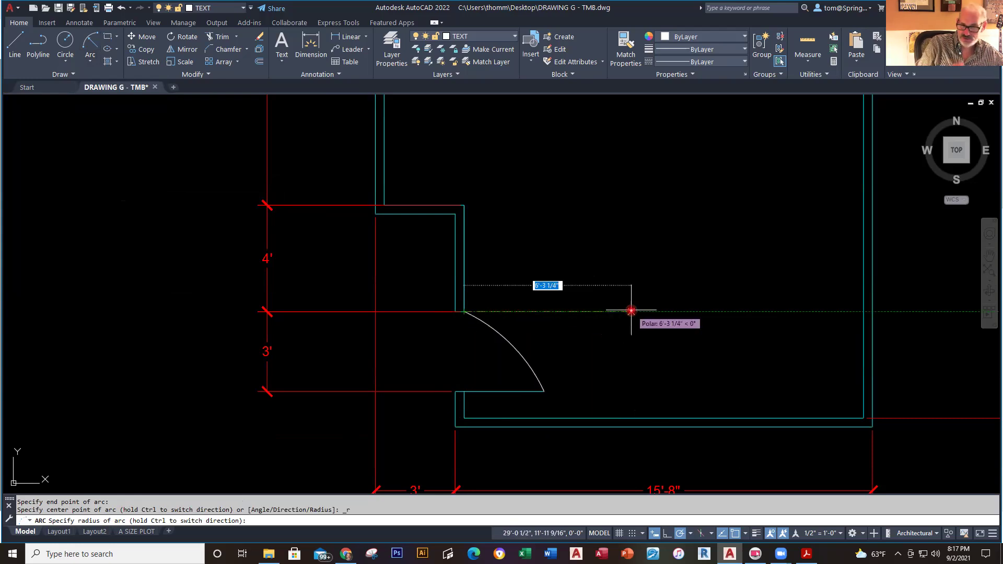
text(36)
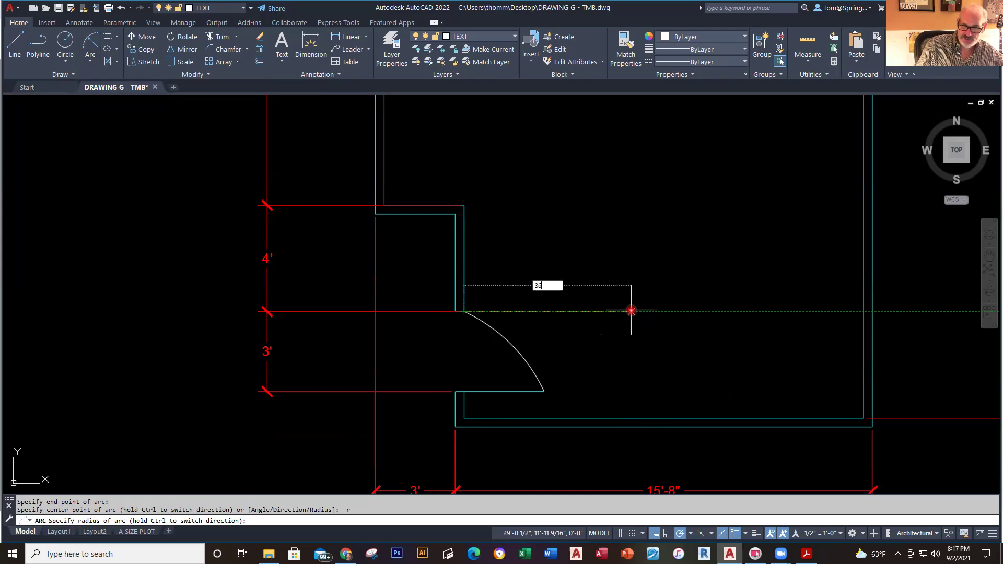
key(Return)
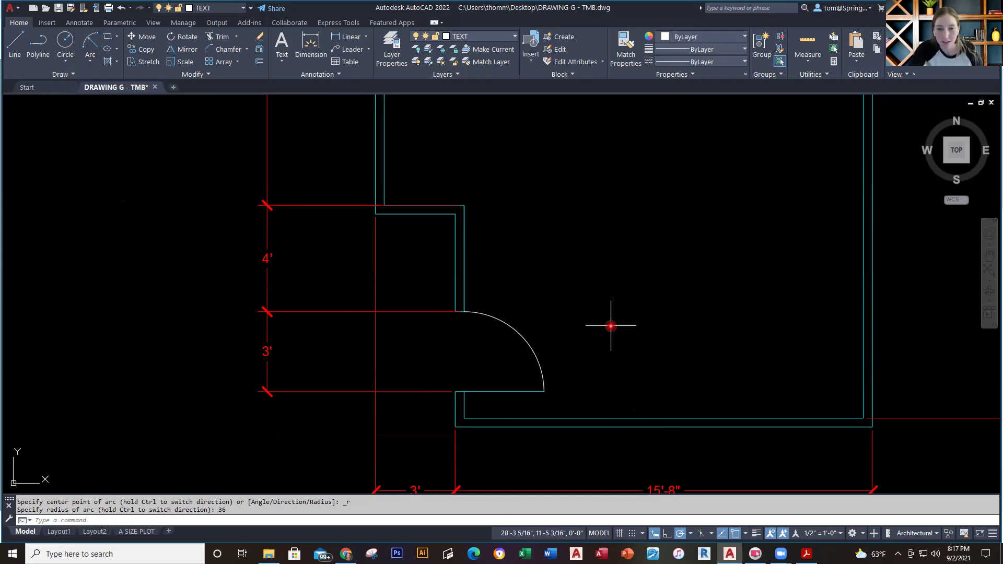
- Put the new door swing arc on the OBJECT layer and clear the selection
drag(544, 302, 475, 359)
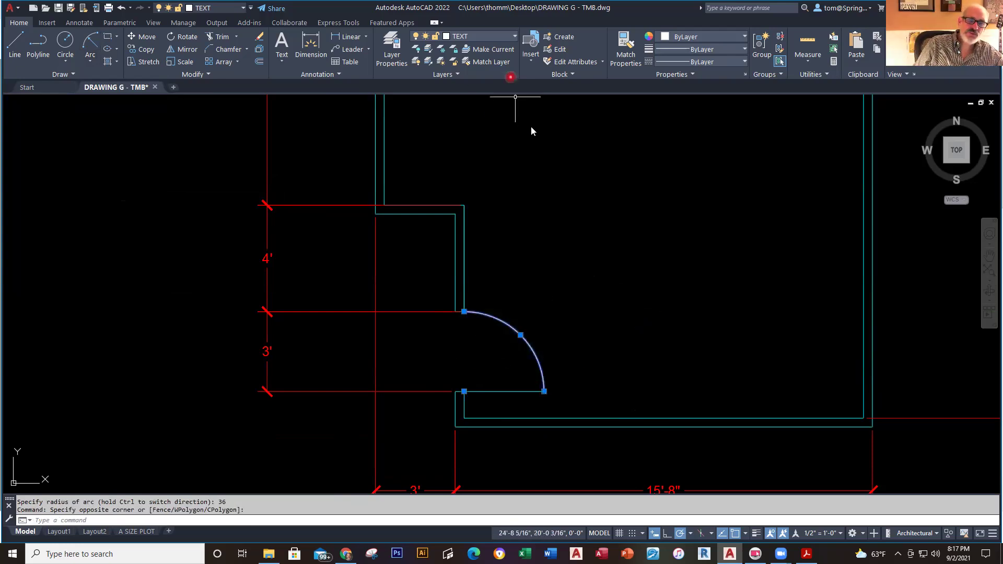
click(514, 36)
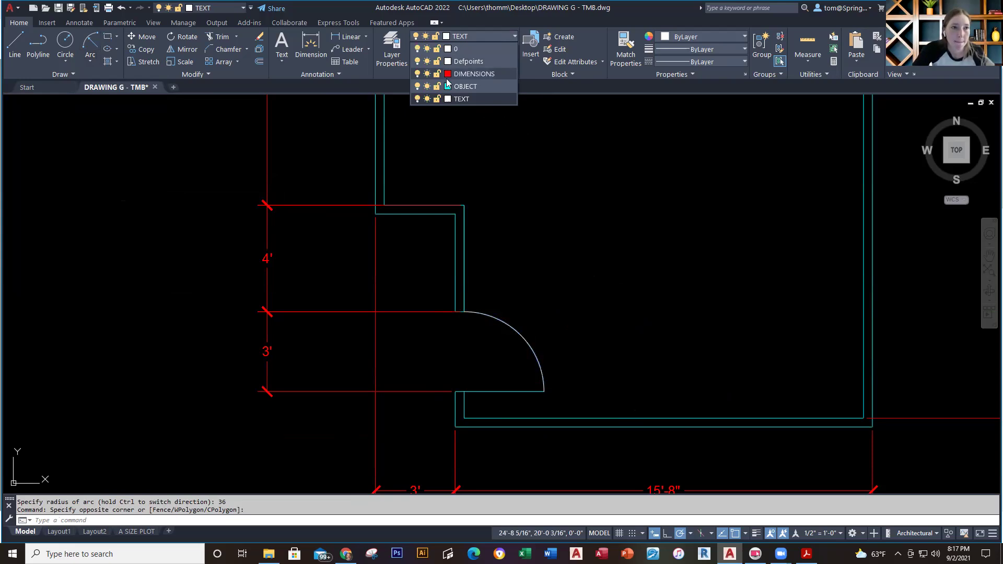
click(470, 87)
key(Escape)
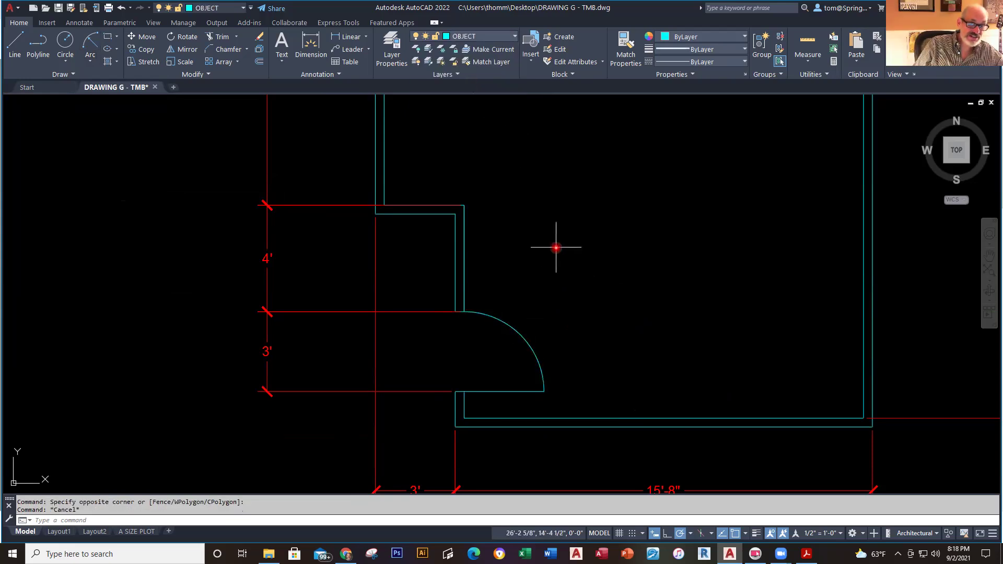
- Close the DRAWING G - TMB drawing, saving its changes
scroll(570, 256, down, 4)
middle_drag(570, 255, 519, 313)
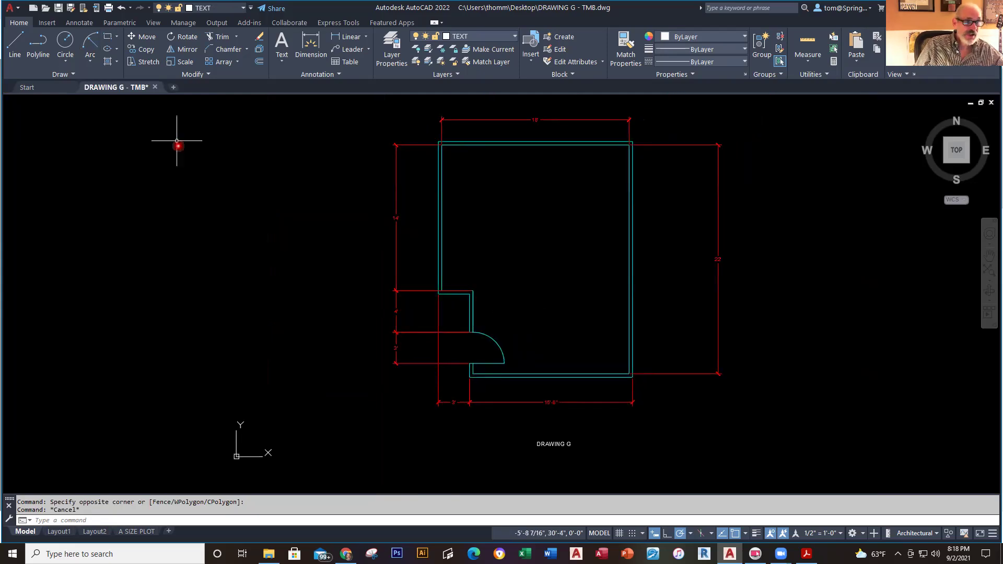
click(154, 87)
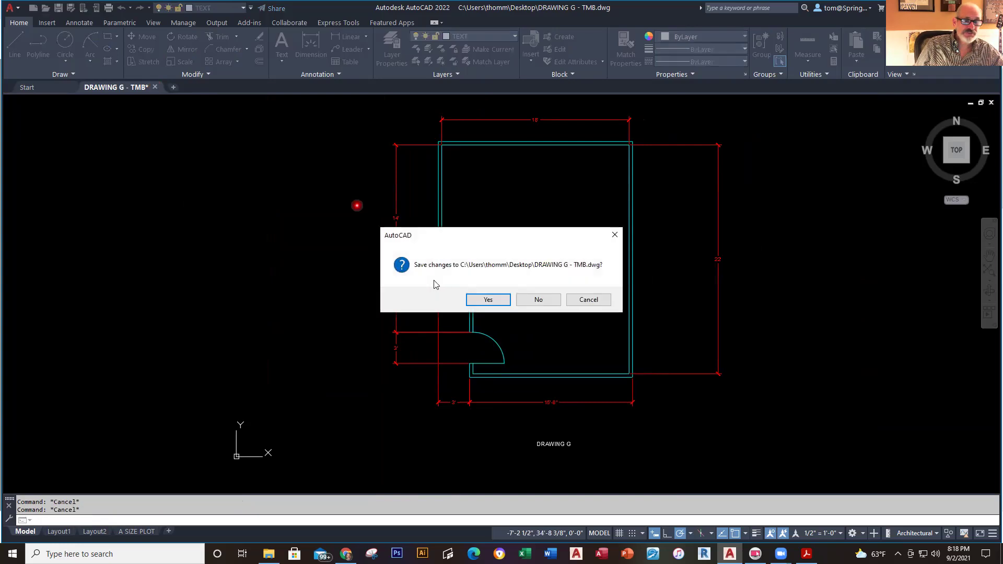
click(484, 299)
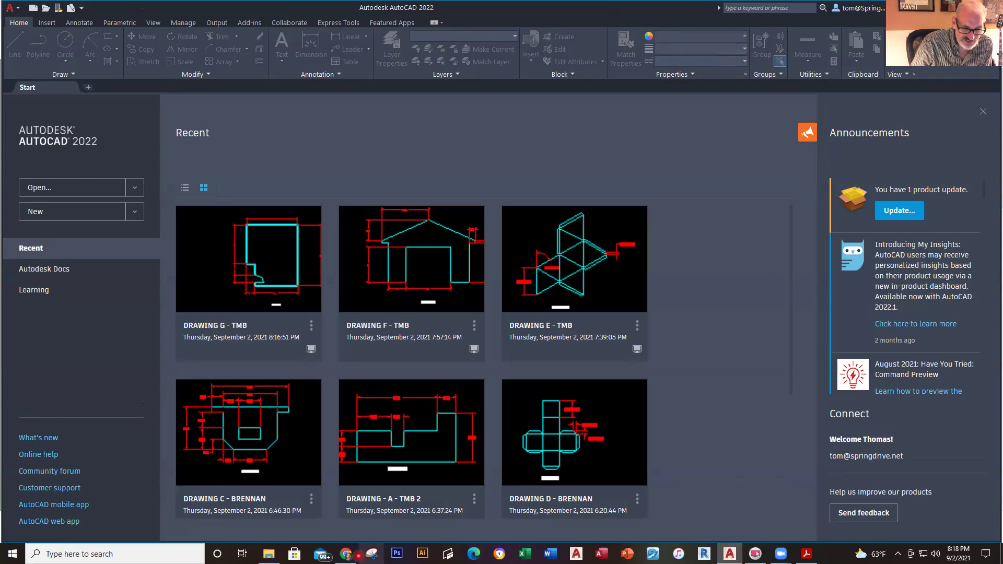
- Switch to the practice files PDF in Acrobat, go to DRAWING H on page 8 and rotate the view counterclockwise
mouse_move(345, 554)
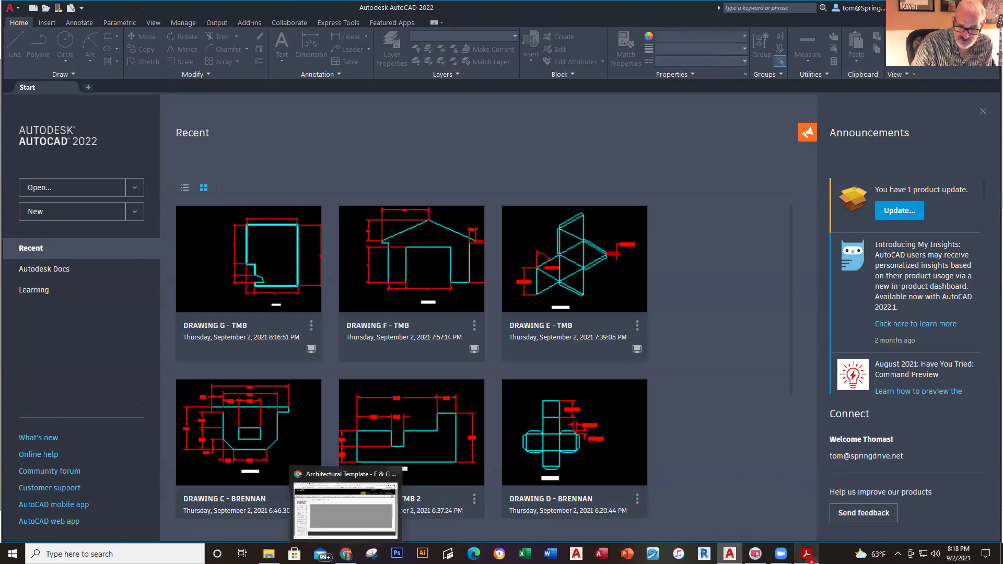
click(807, 554)
scroll(712, 329, down, 8)
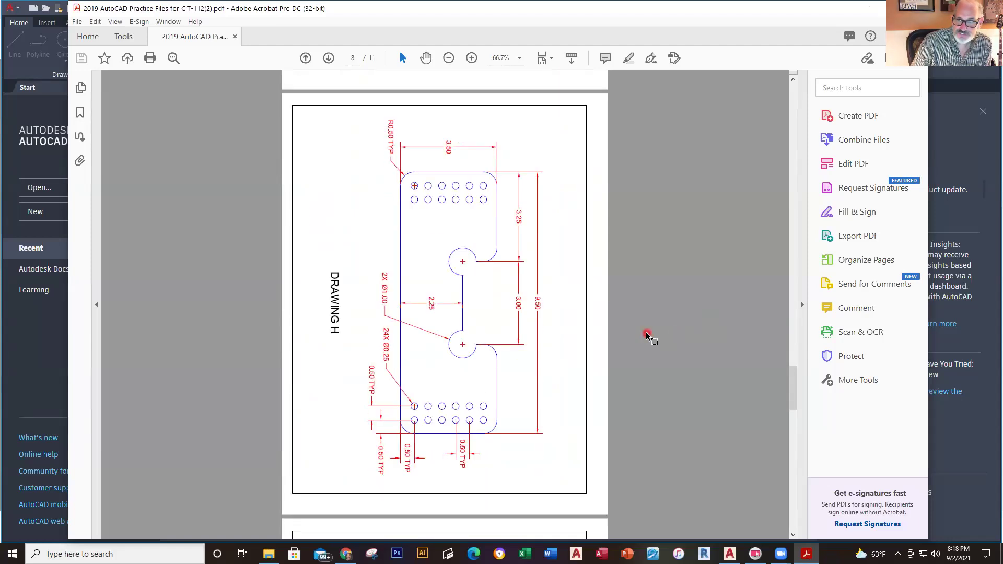
click(117, 23)
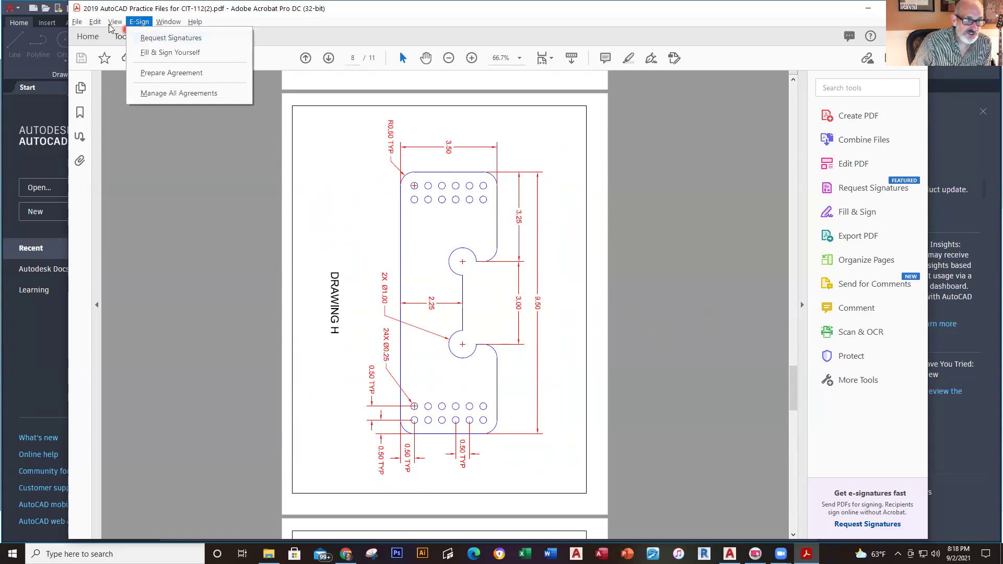
mouse_move(138, 42)
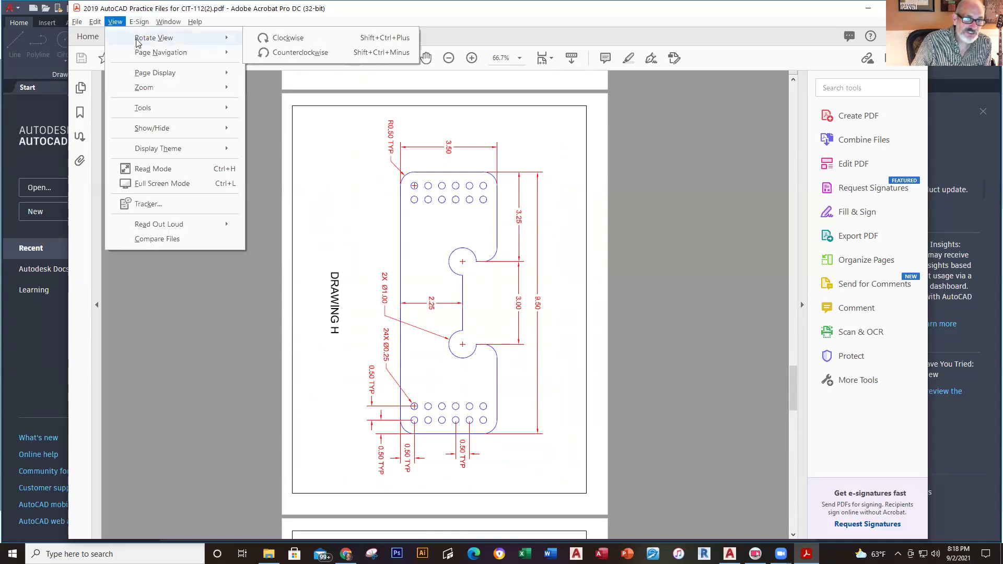
click(276, 54)
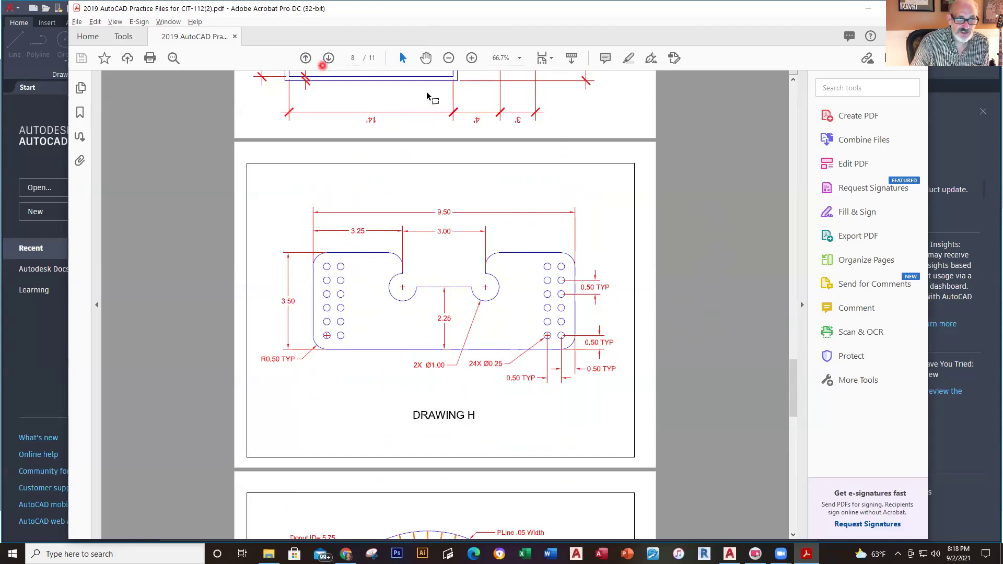
- Enlarge the DRAWING H page to 95.9% and examine the plate's outline, hole pattern and dimensions
click(323, 65)
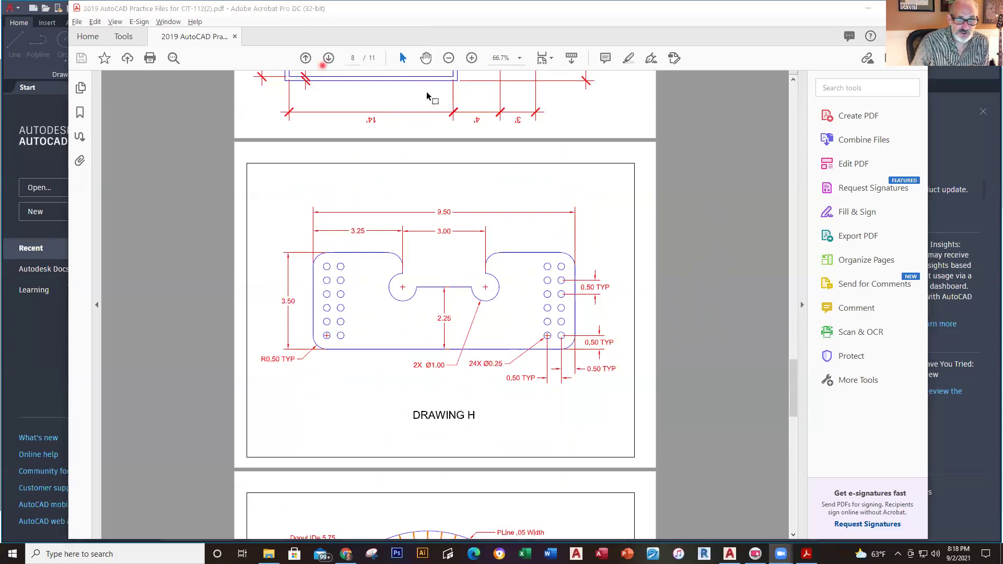
click(472, 59)
click(471, 58)
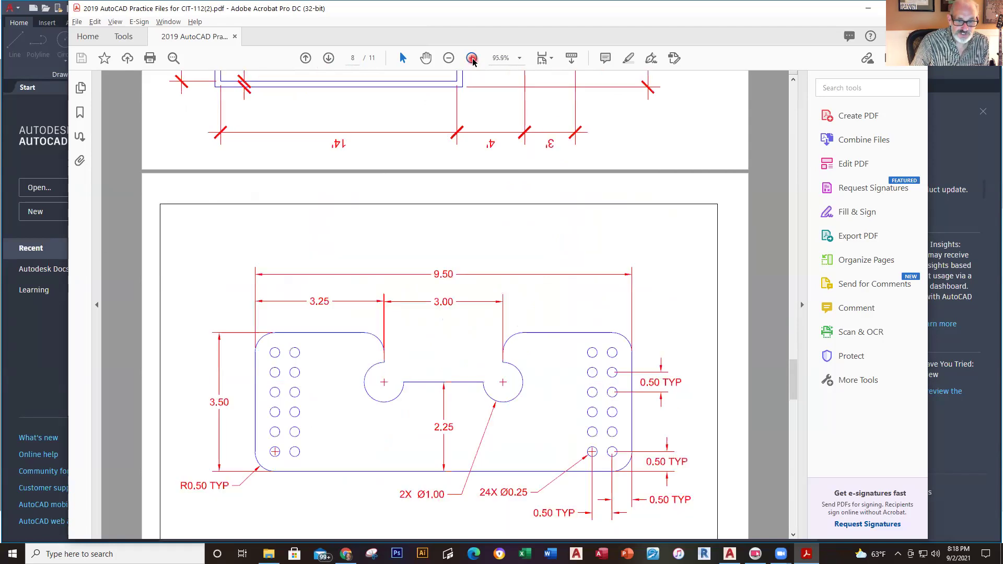
scroll(538, 214, down, 5)
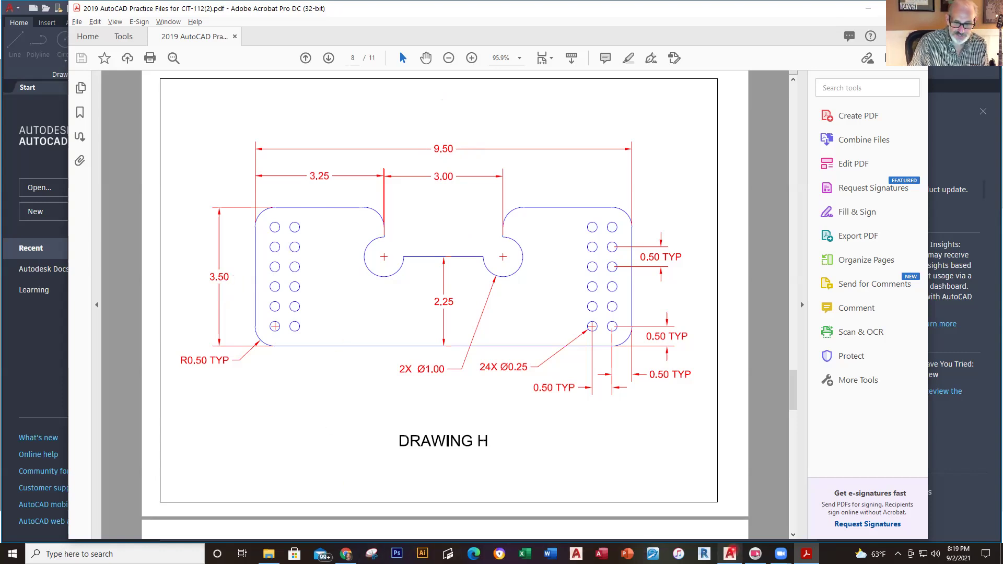
- Switch to AutoCAD and create a new drawing from Basic Drawing Template A-E, H, J 2019(2) (4).dwt in the Downloads folder
click(730, 553)
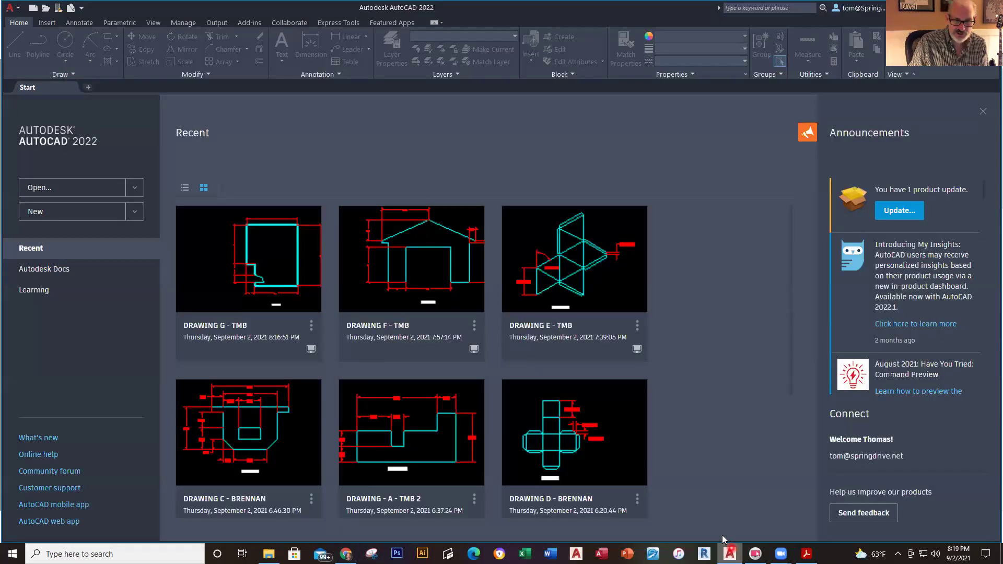
click(34, 9)
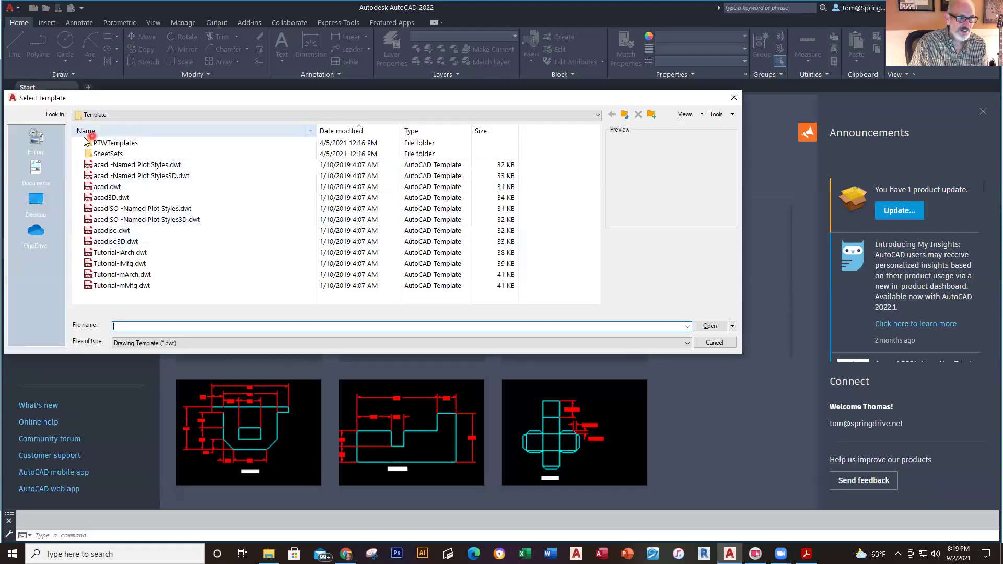
click(597, 115)
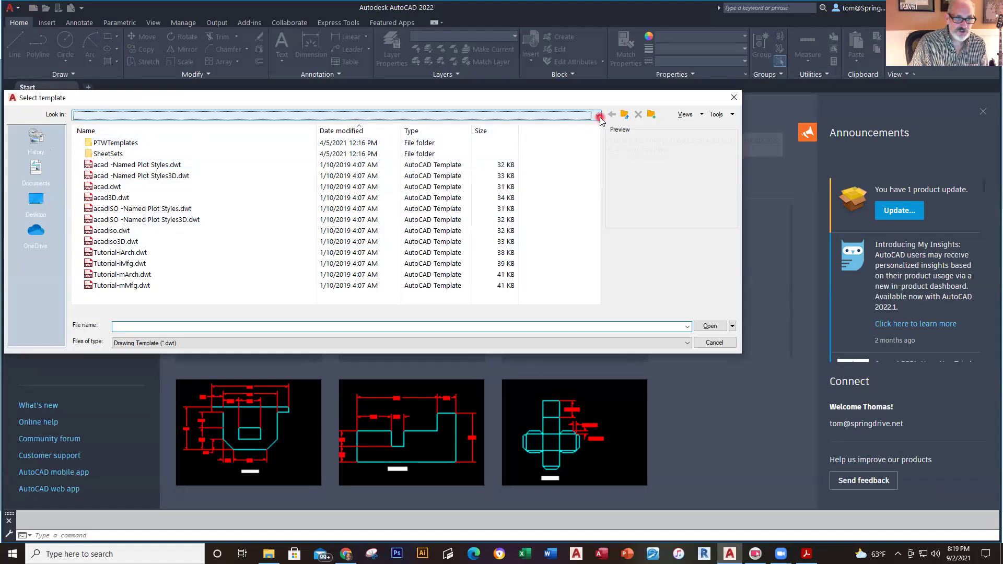
click(128, 167)
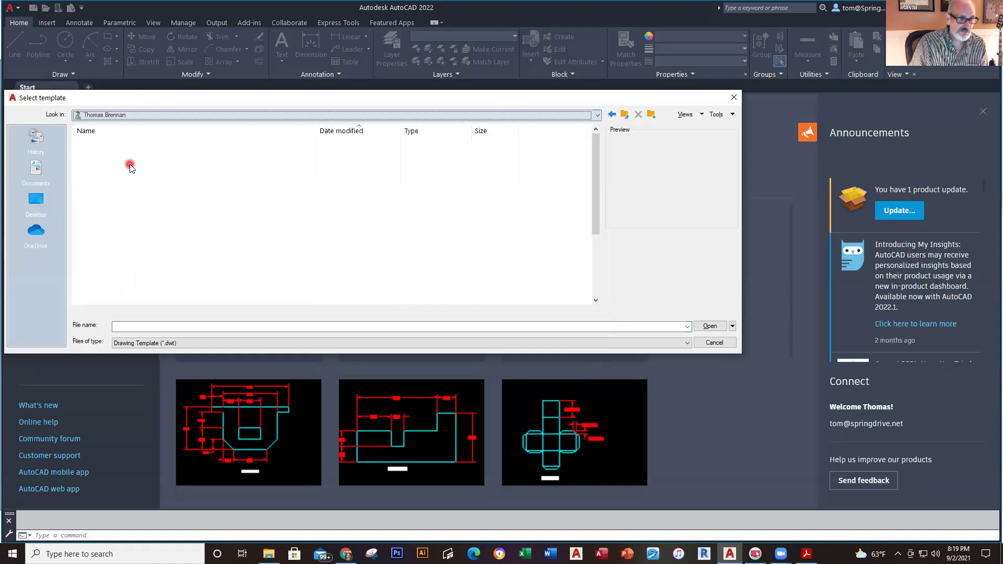
scroll(123, 265, down, 3)
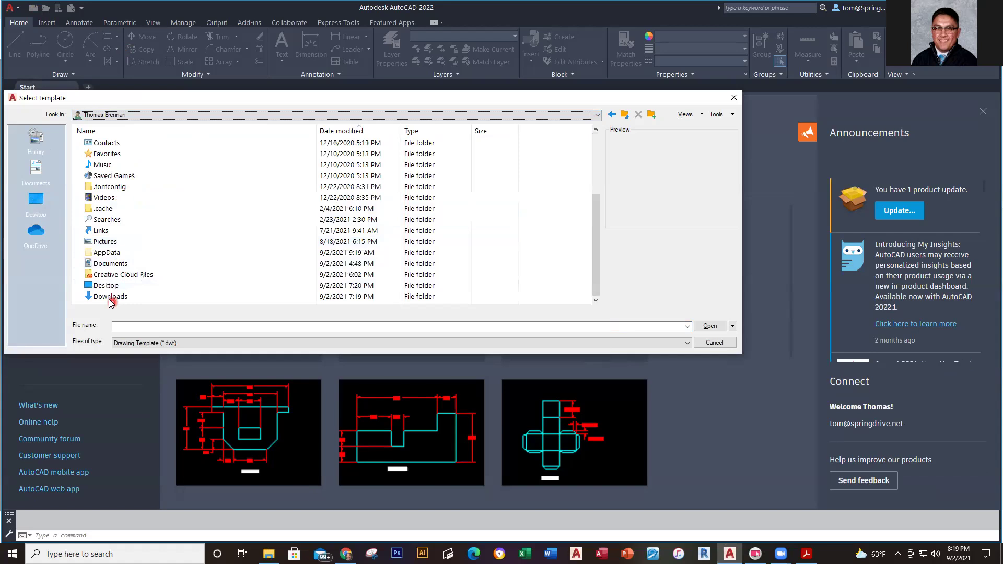
click(110, 297)
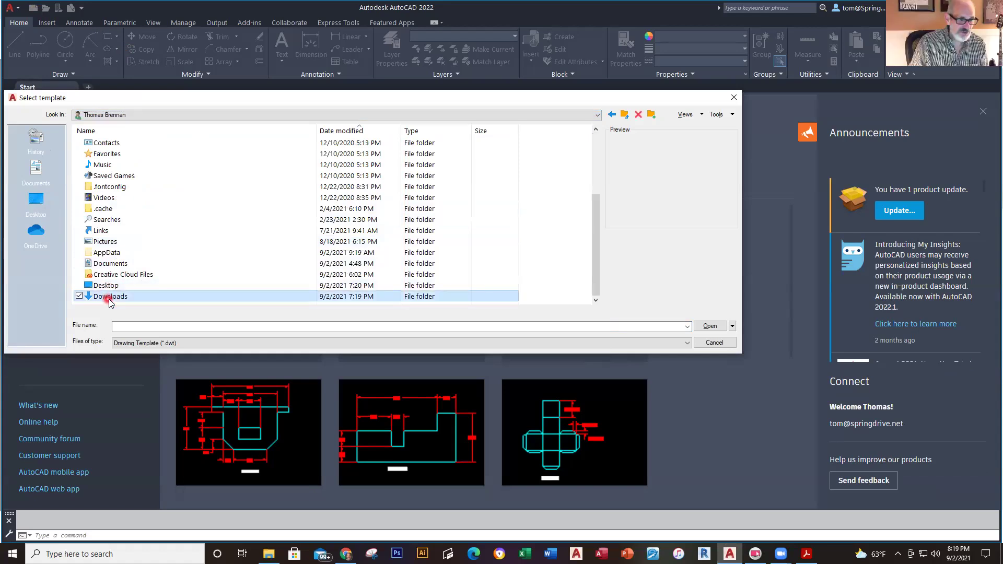
double_click(110, 298)
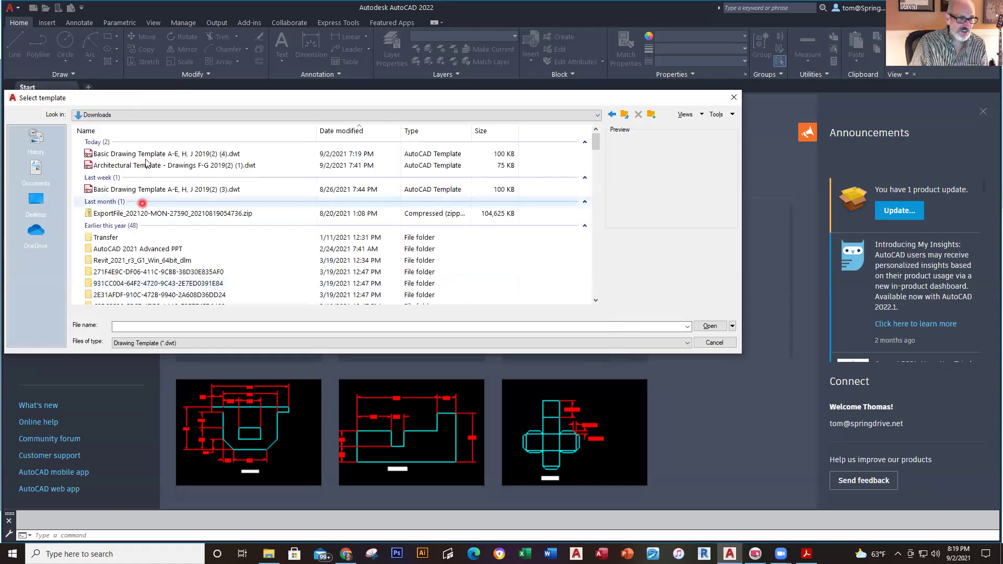
click(173, 153)
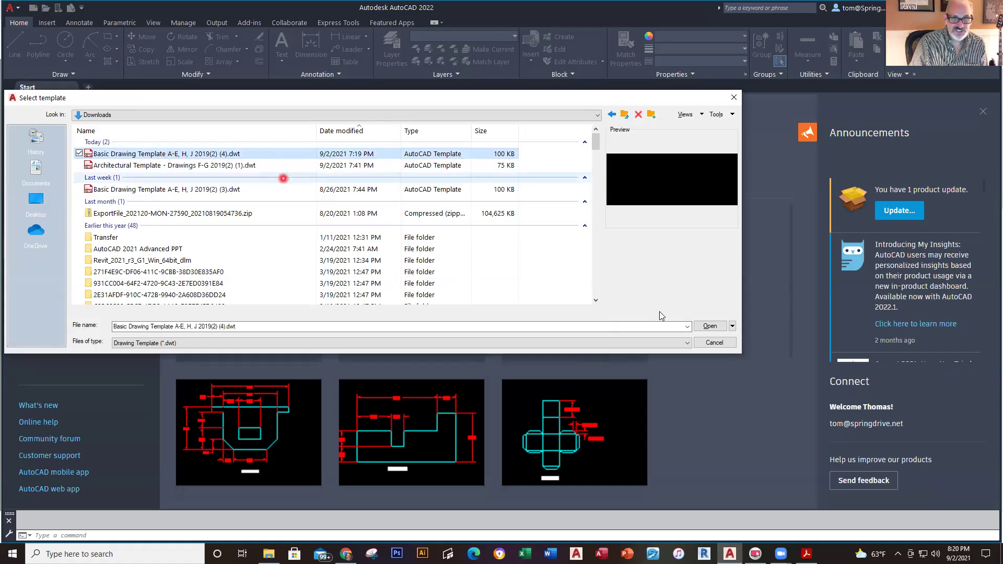
click(702, 325)
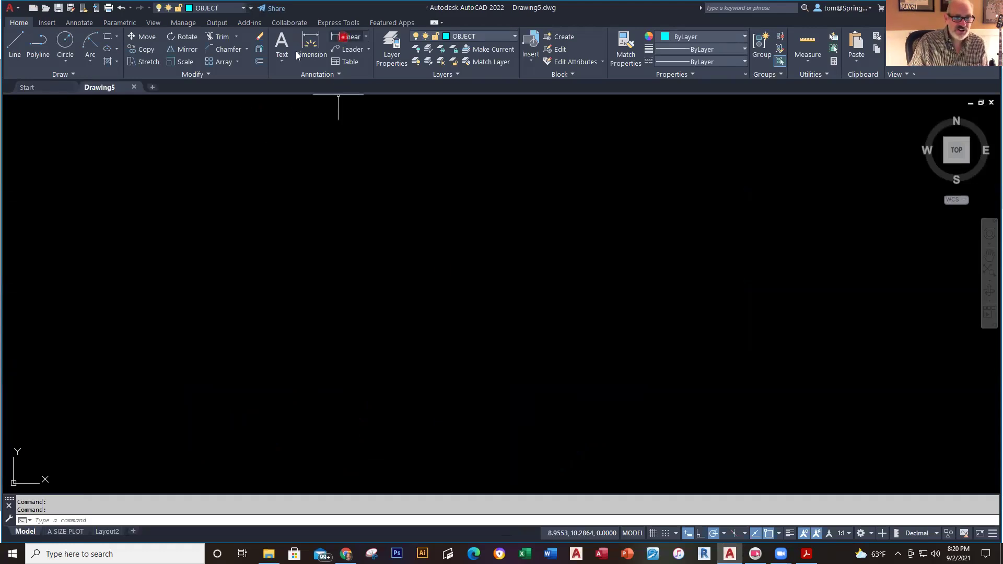
- Draw the plate's outer outline with the Line tool as a closed rectangle 9.5 wide and 3.5 high
click(15, 45)
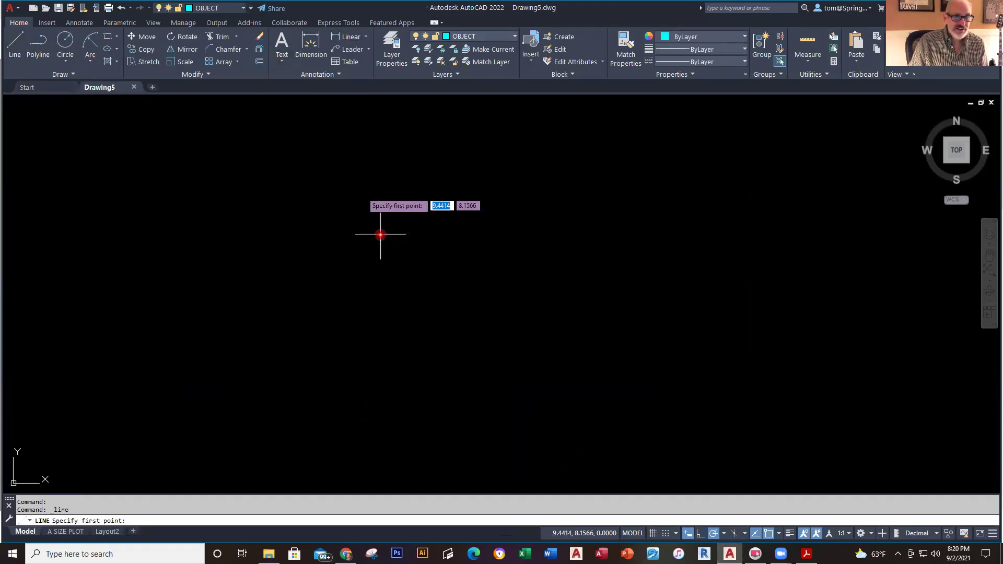
click(273, 348)
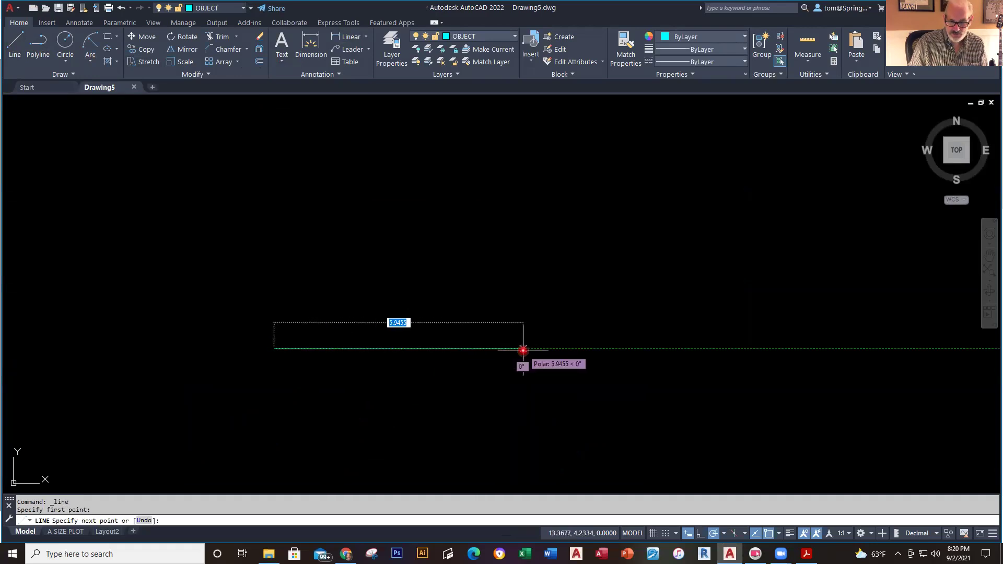
text(9.5)
key(Return)
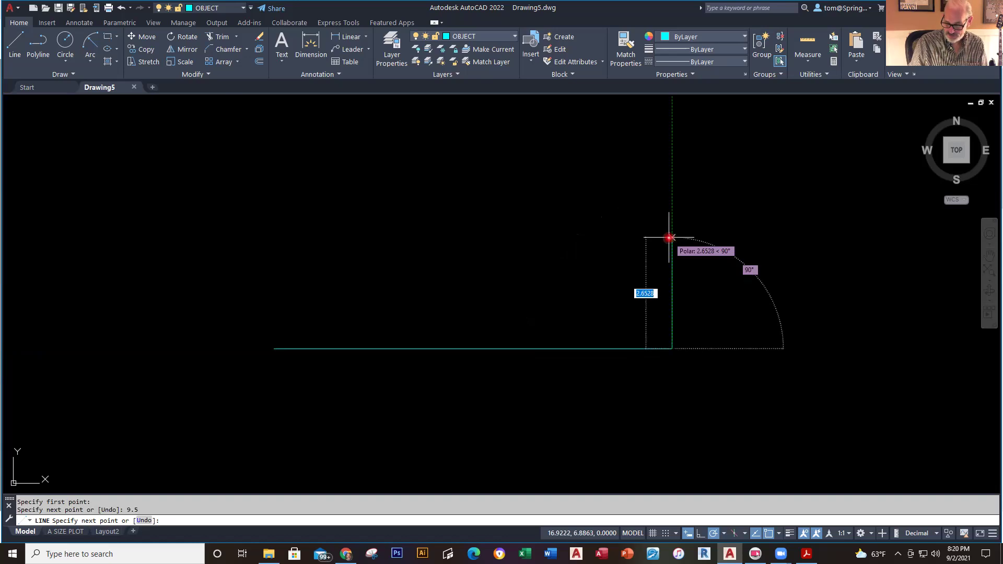
text(3.)
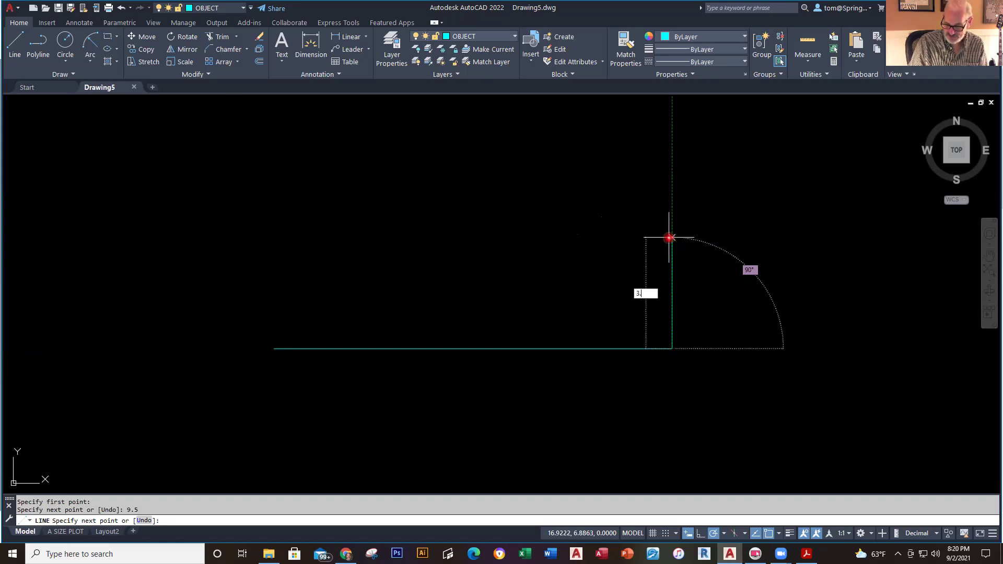
text(5)
key(Return)
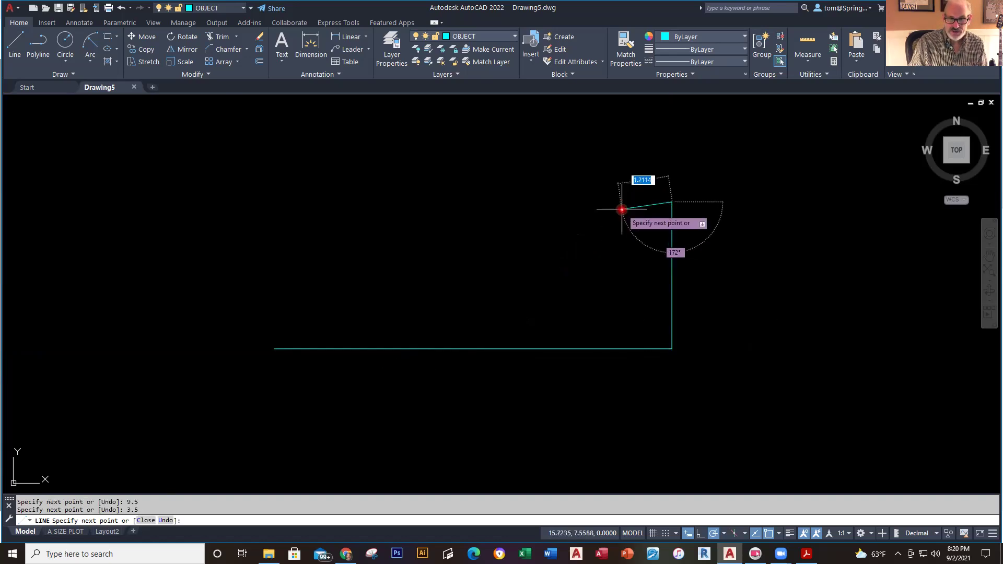
text(9)
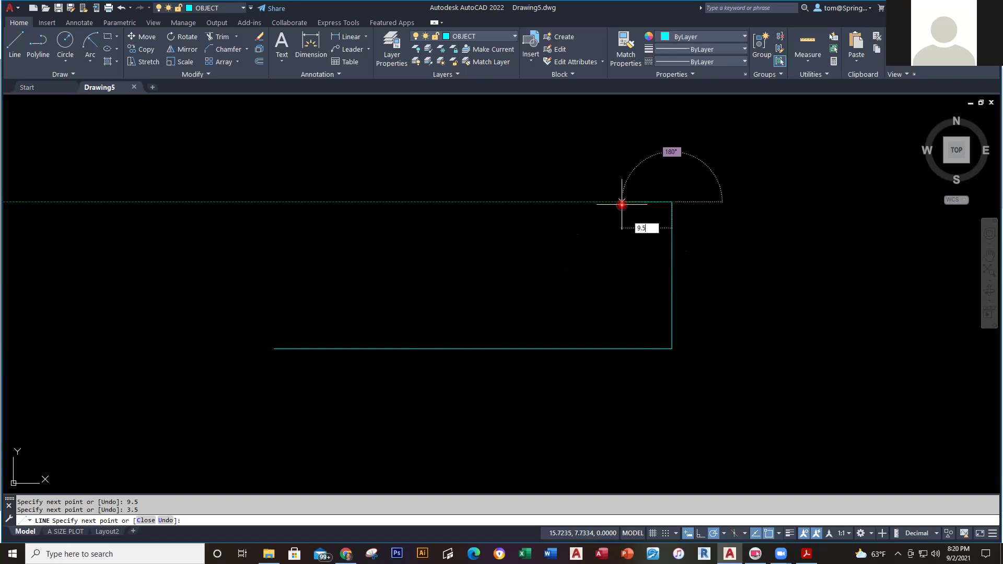
text(.5)
key(Return)
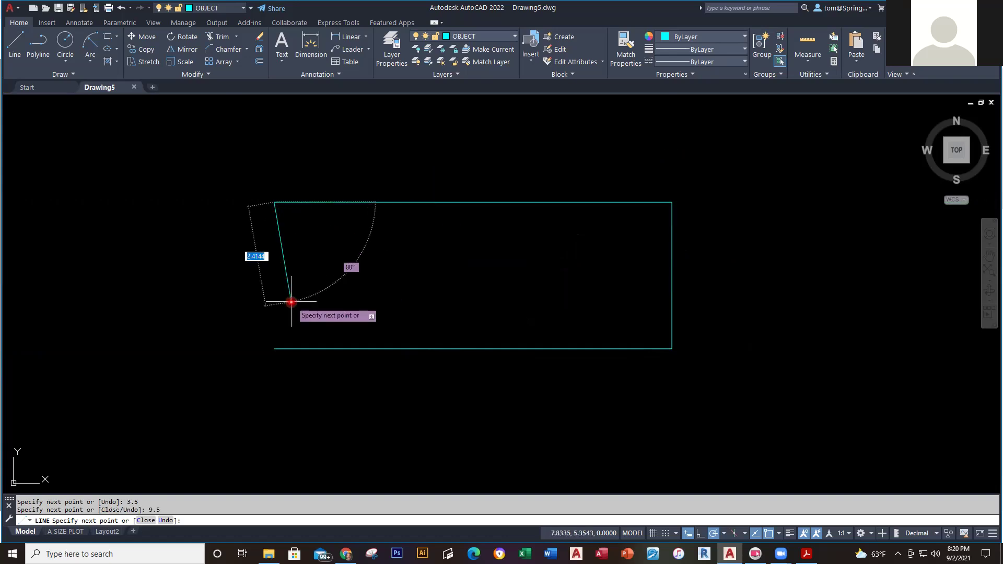
click(274, 348)
key(Escape)
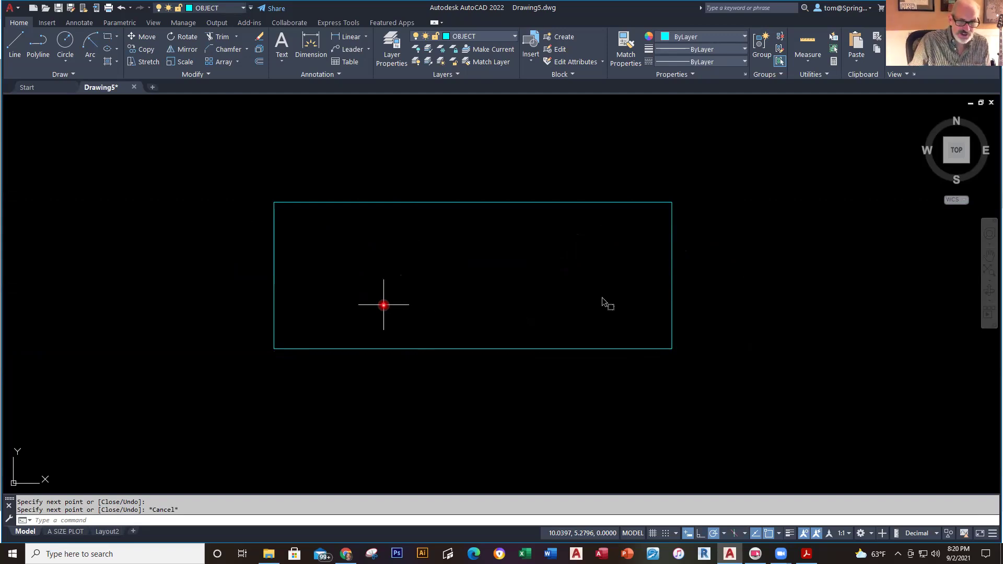
- Check the DRAWING H dimensions in the PDF, and offset the rectangle's left and right edges inward by 3.25
key(alt+Tab)
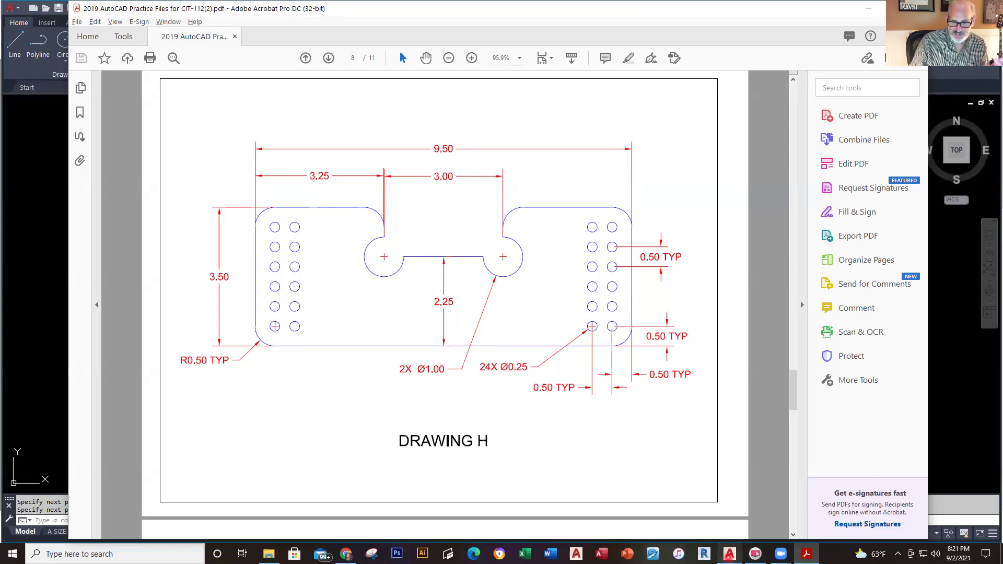
click(729, 554)
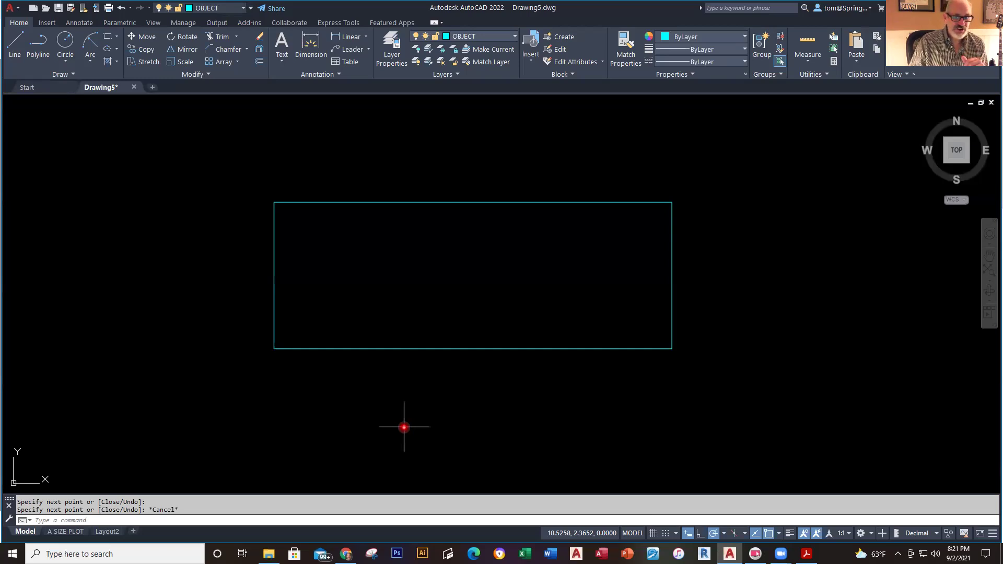
click(260, 63)
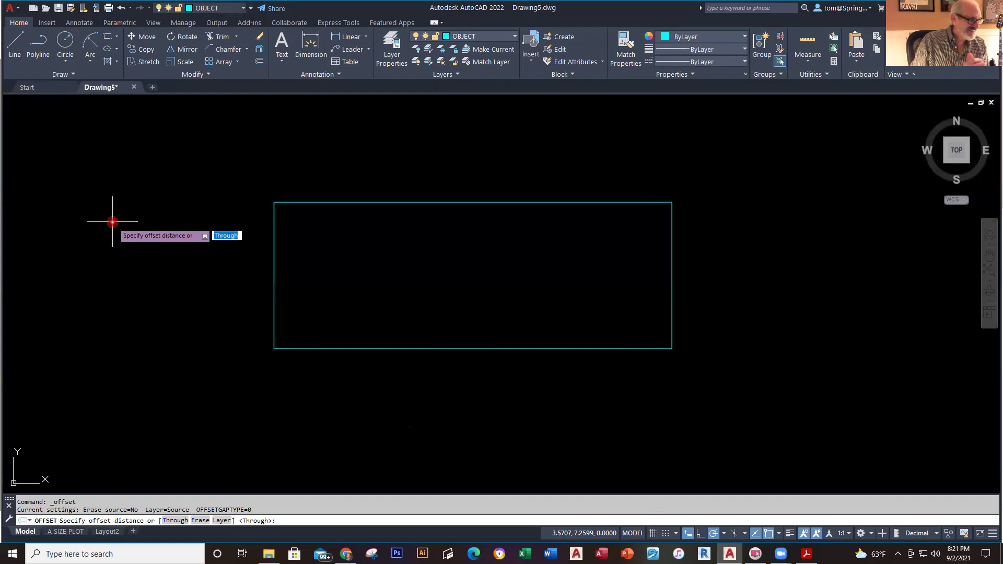
text(3.25)
key(Return)
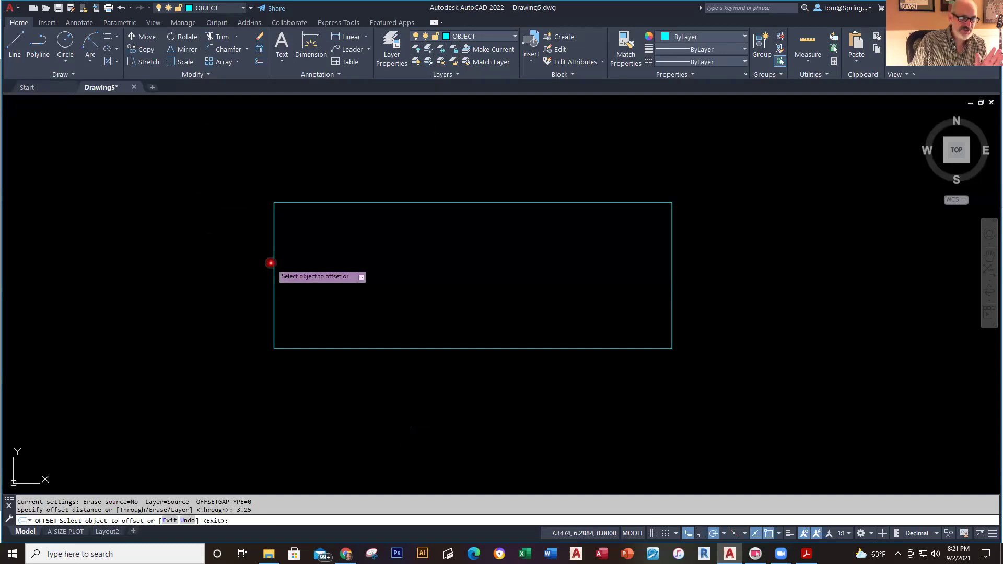
click(276, 258)
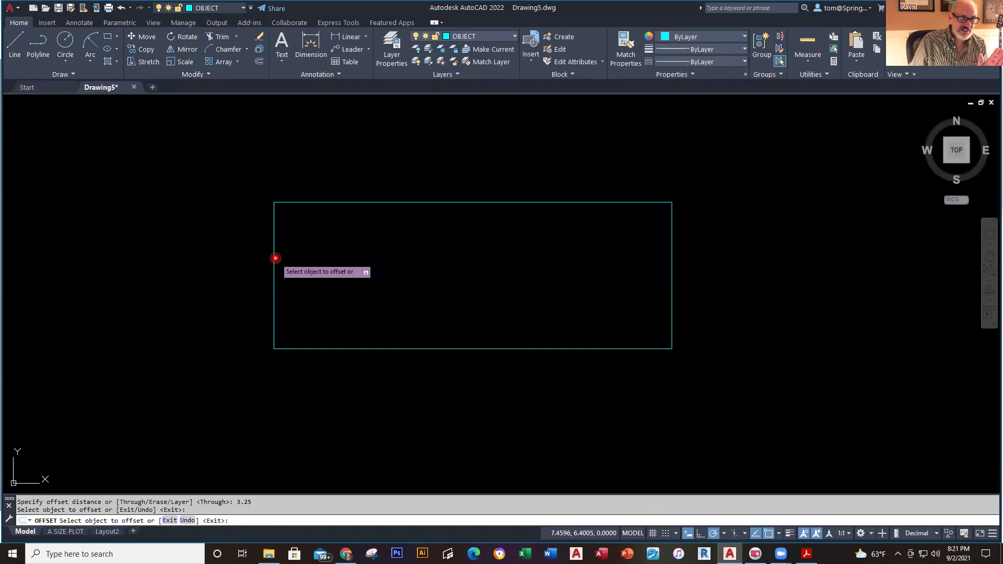
click(272, 268)
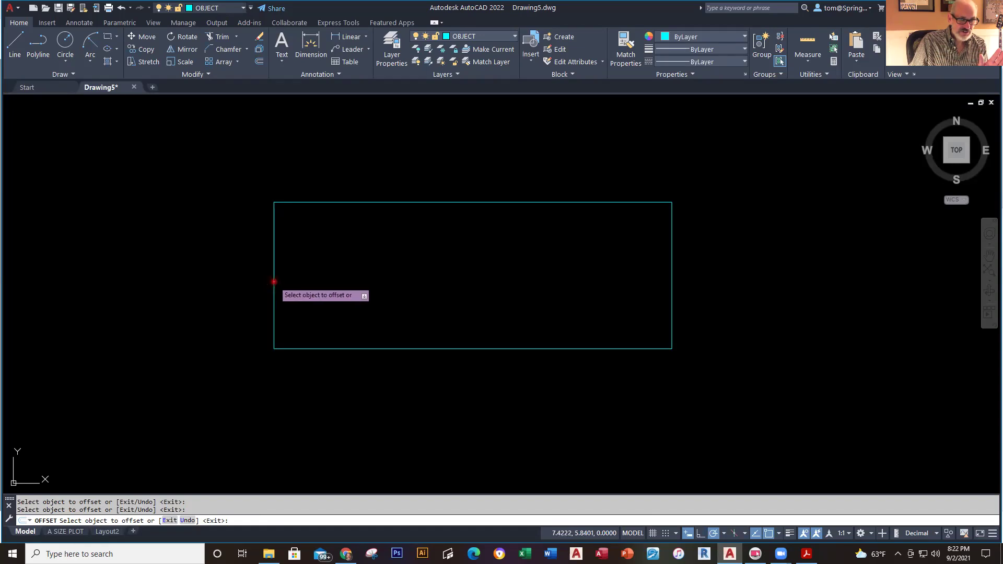
click(274, 283)
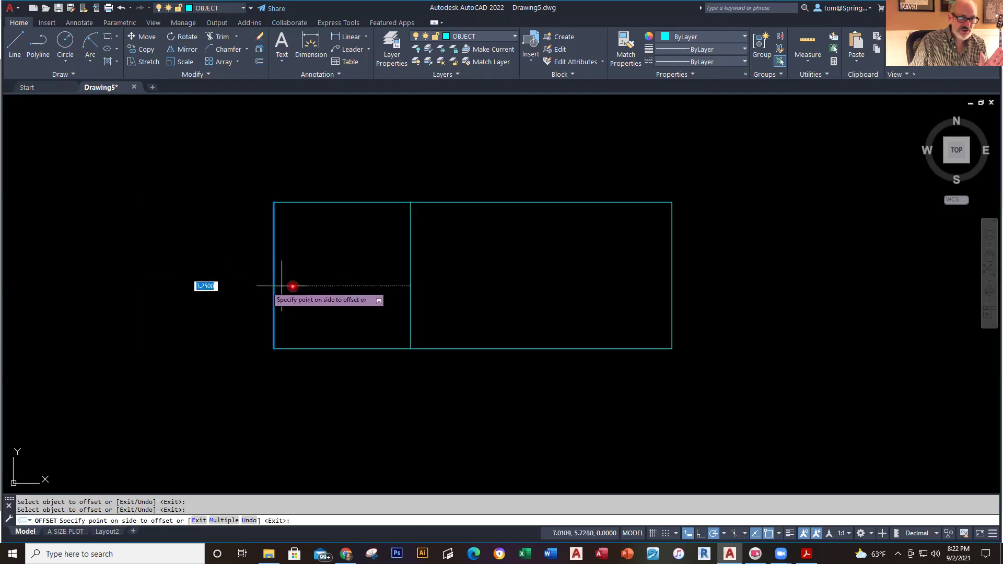
click(376, 288)
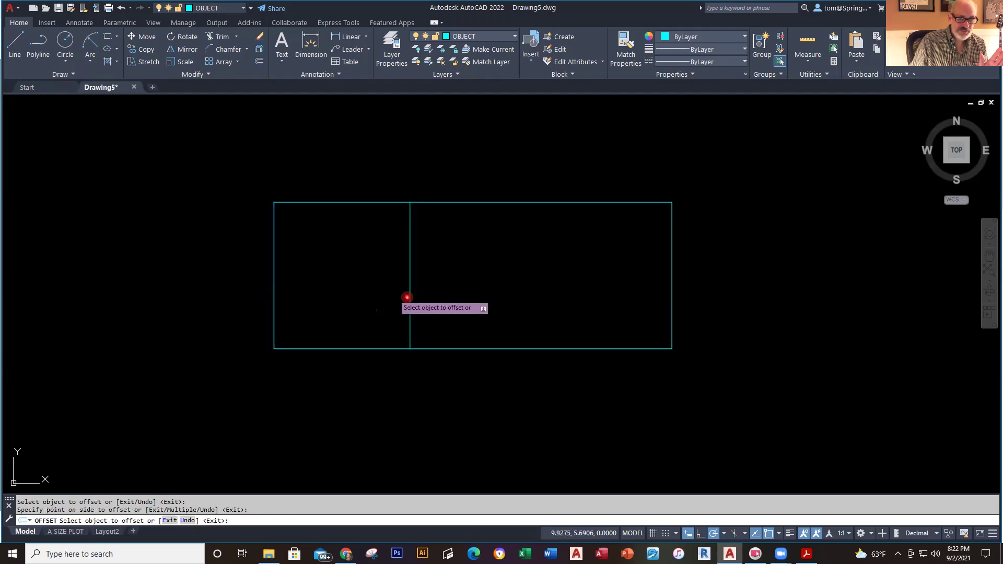
click(673, 297)
click(552, 294)
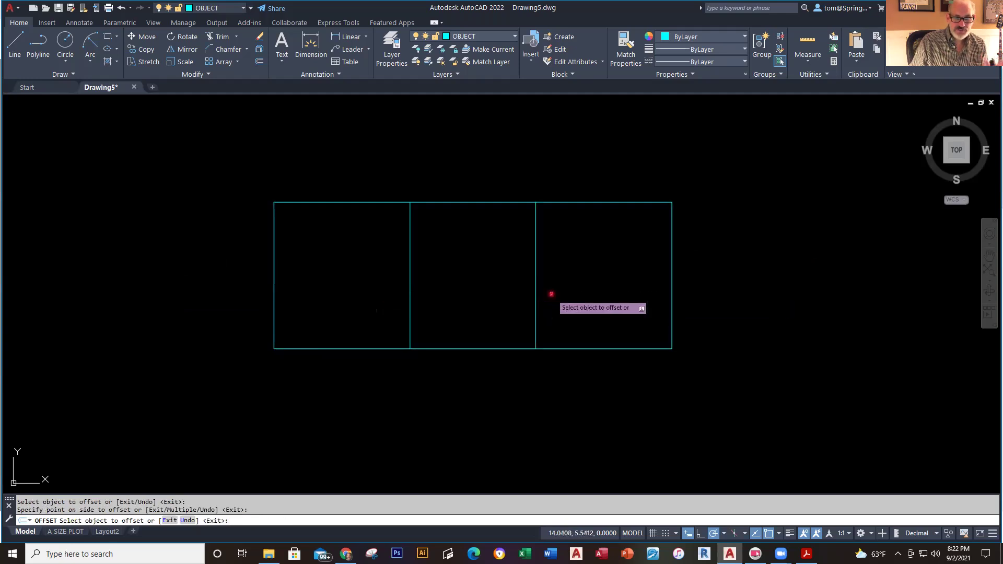
key(Escape)
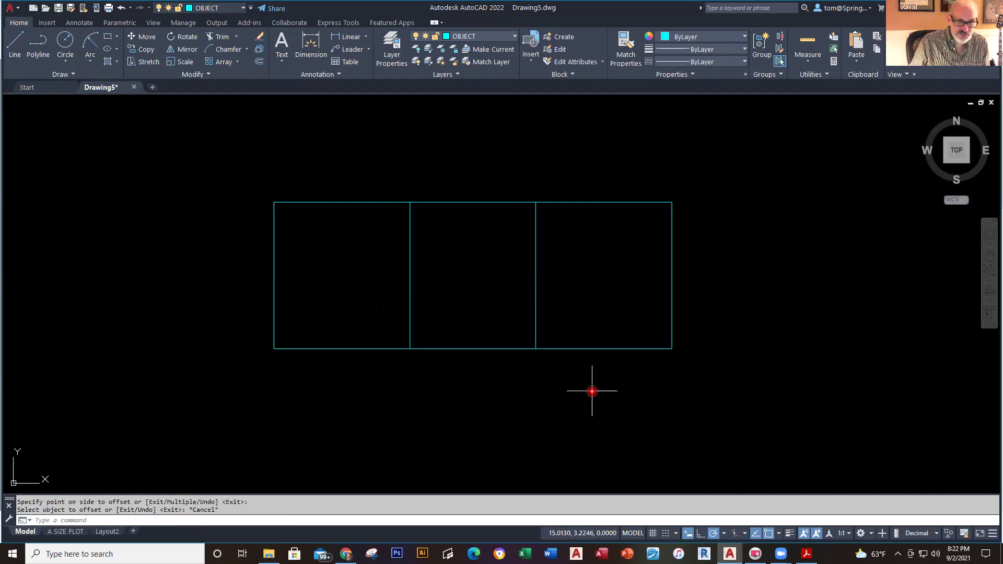
- Check the notch height in the Acrobat reference, and offset the rectangle's bottom edge upward by 2.25 in AutoCAD
key(alt+Tab)
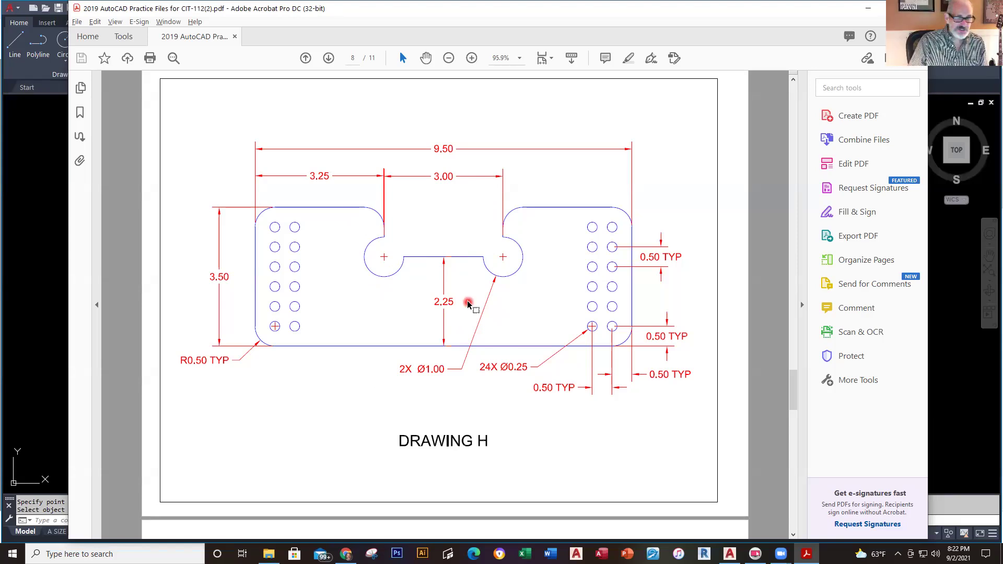
key(alt+Tab)
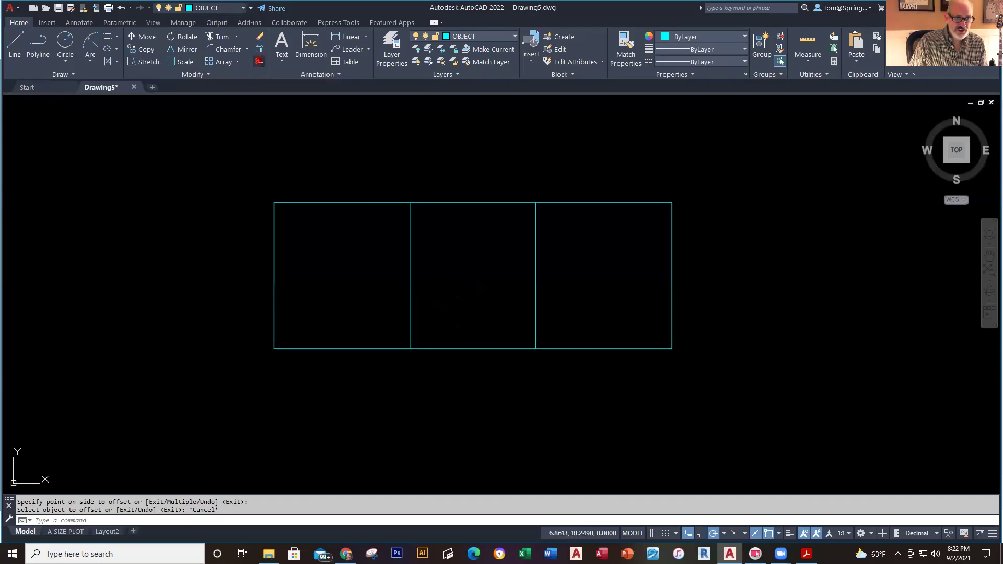
click(259, 62)
text(2.)
key(Return)
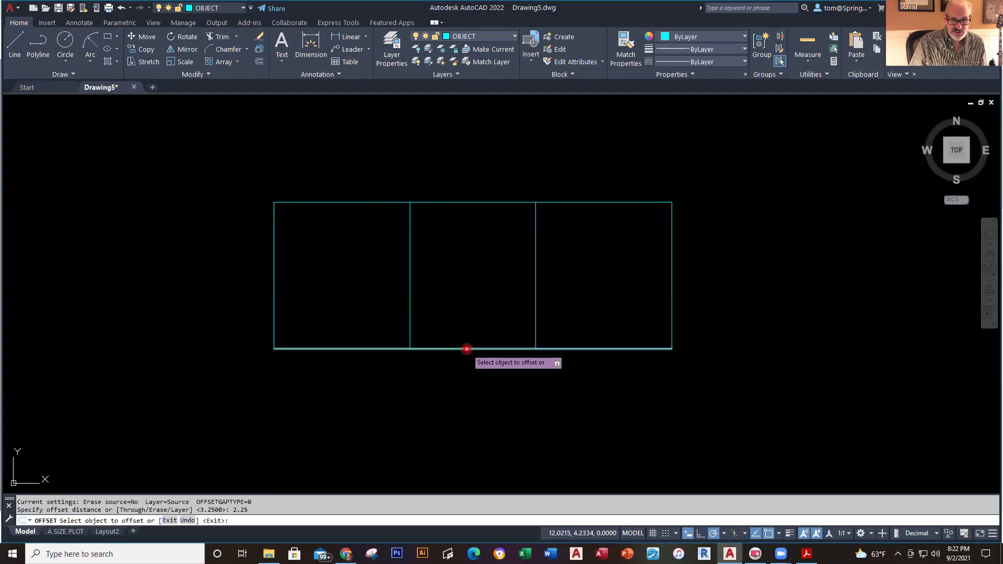
click(466, 348)
click(470, 287)
key(Escape)
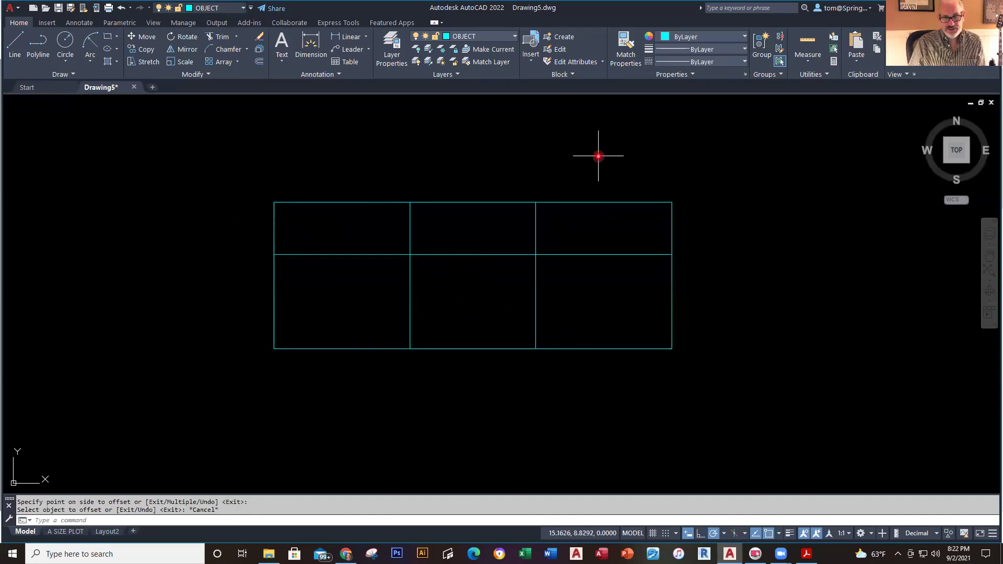
key(alt+Tab)
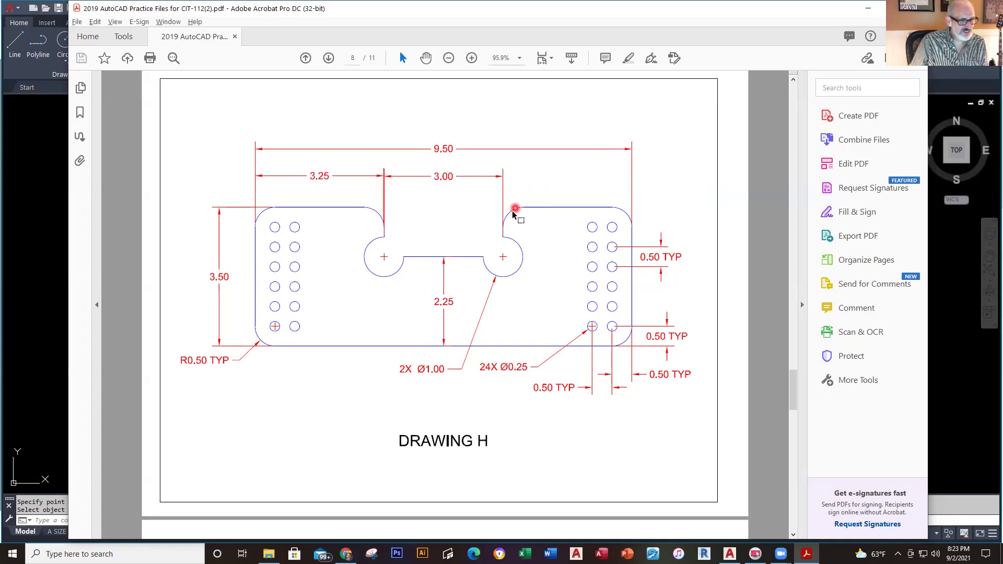
key(alt+Tab)
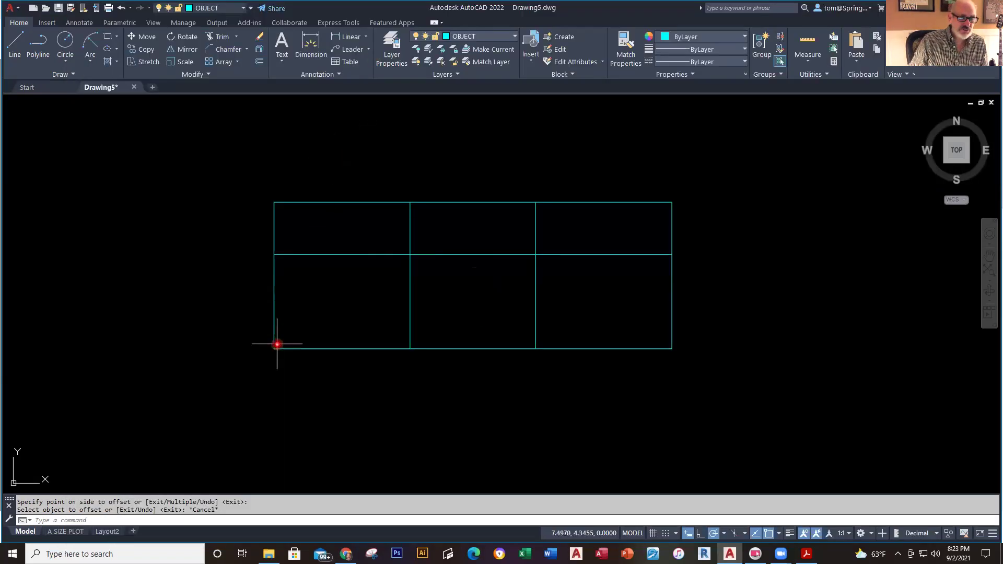
click(260, 63)
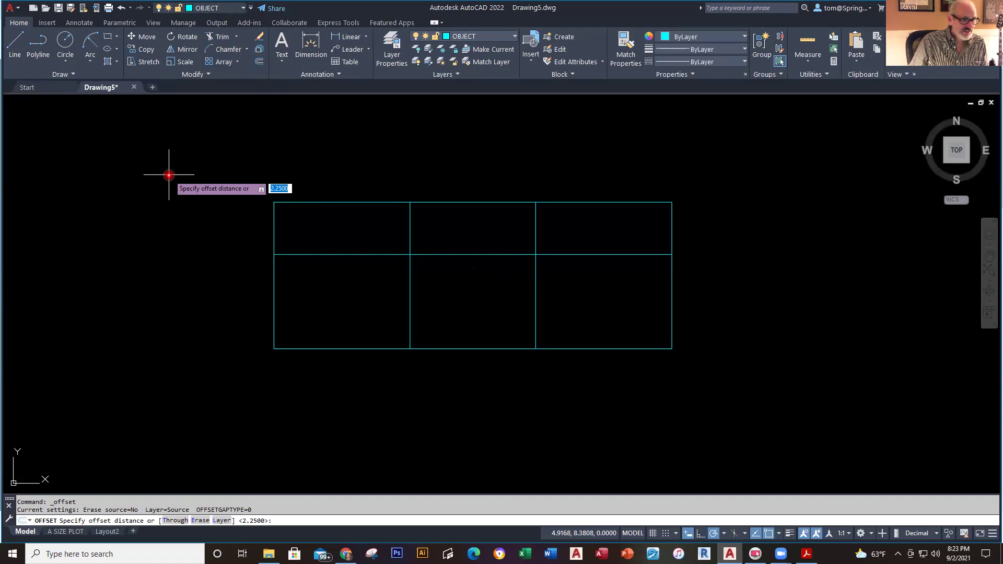
key(Return)
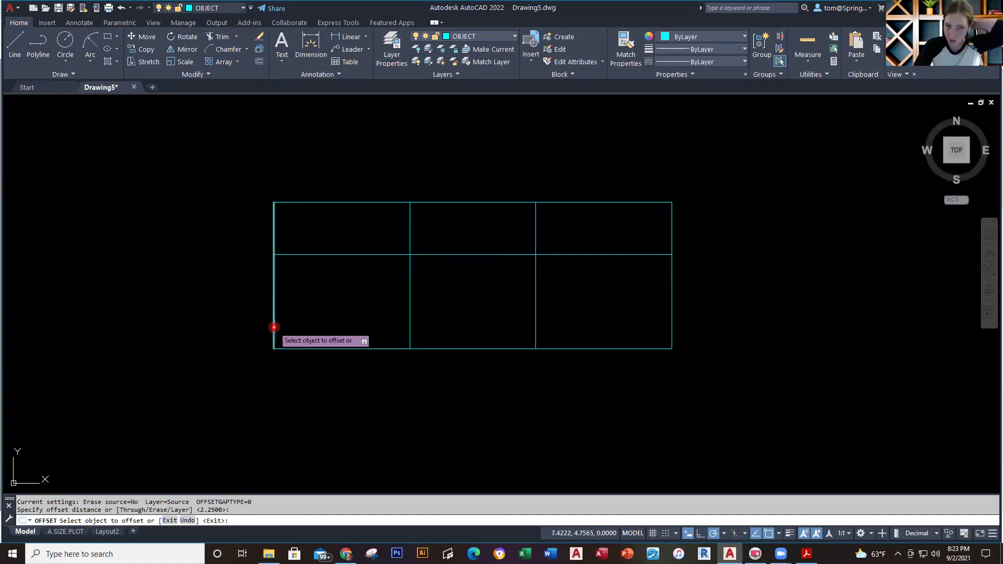
key(Escape)
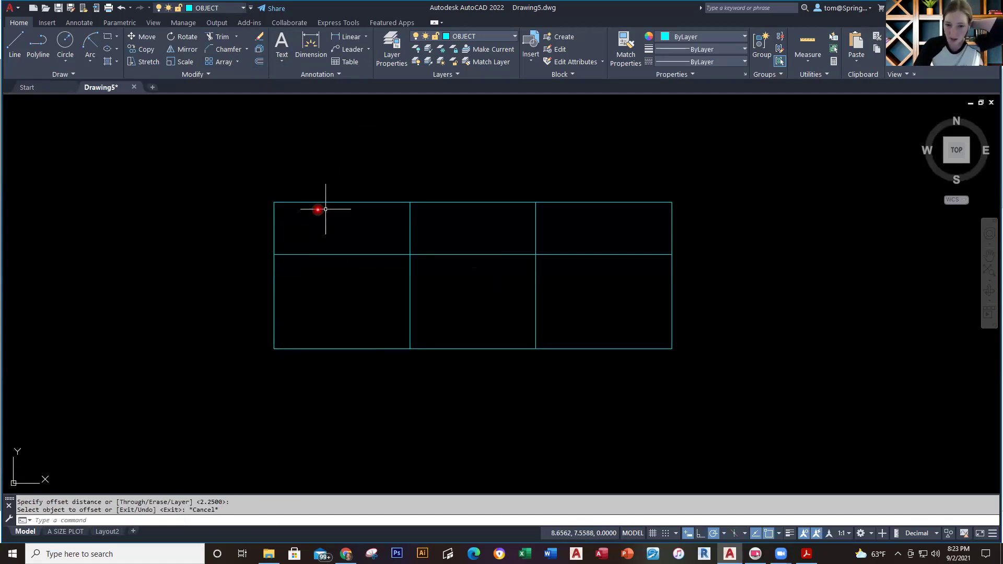
- Check the notch circle diameter in the Acrobat reference, and draw a 1-diameter circle at the left vertical line's intersection with the inner horizontal line in AutoCAD
key(alt+Tab)
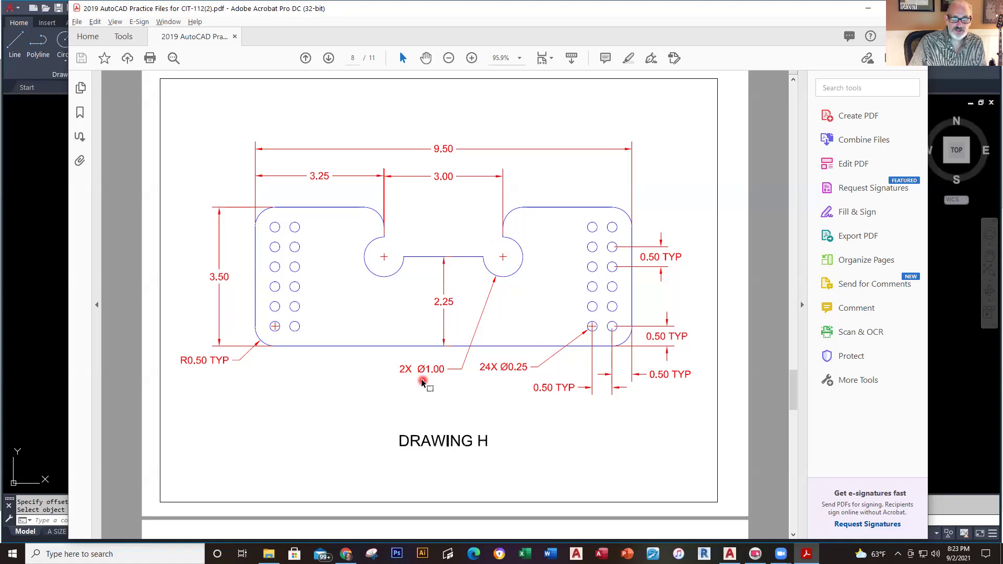
key(alt+Tab)
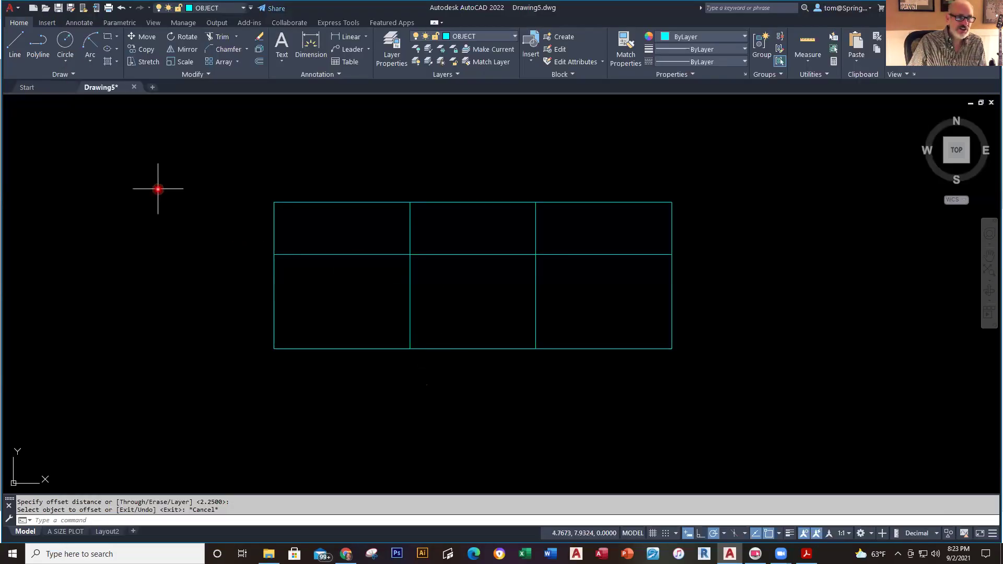
click(65, 61)
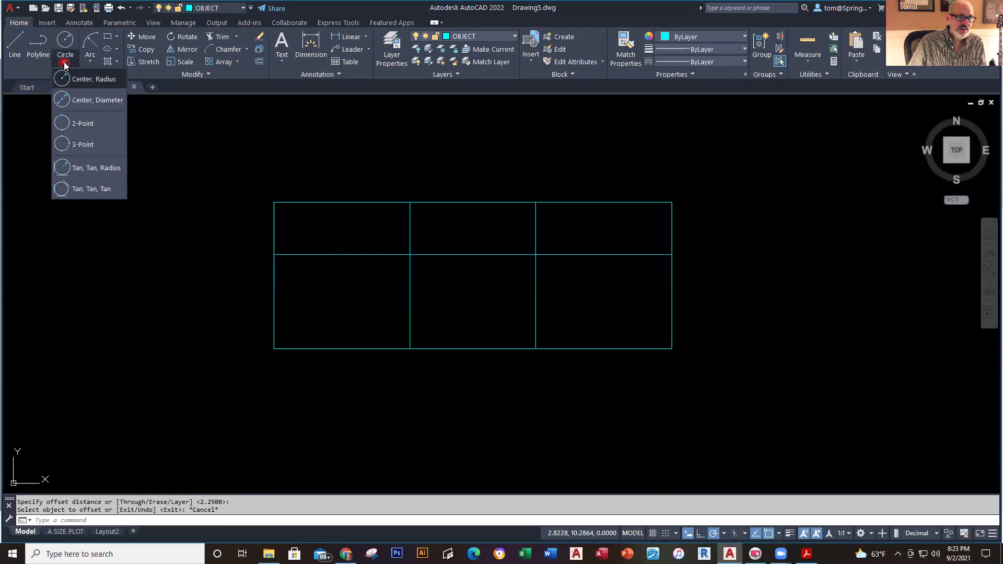
click(78, 100)
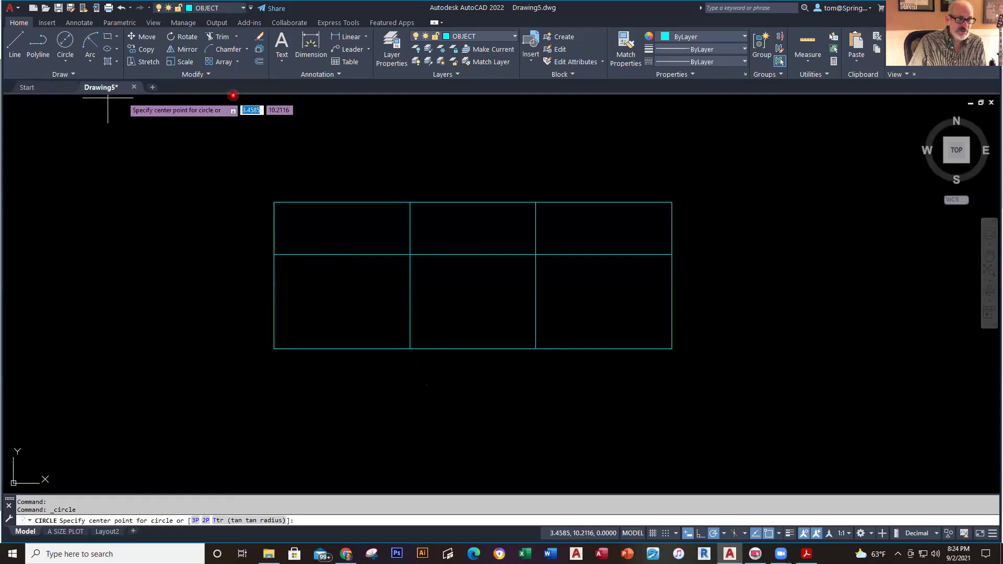
click(410, 255)
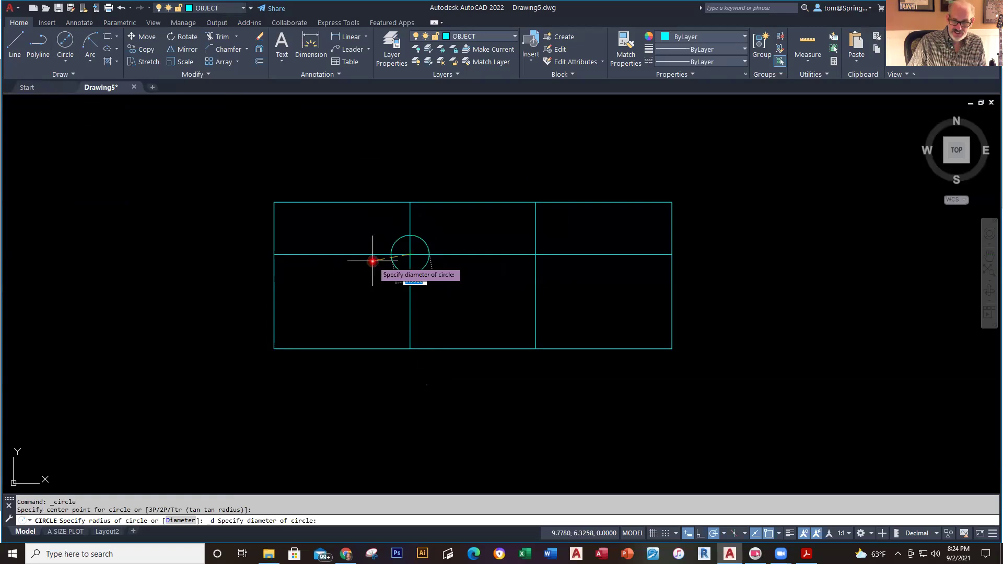
text(1)
key(Return)
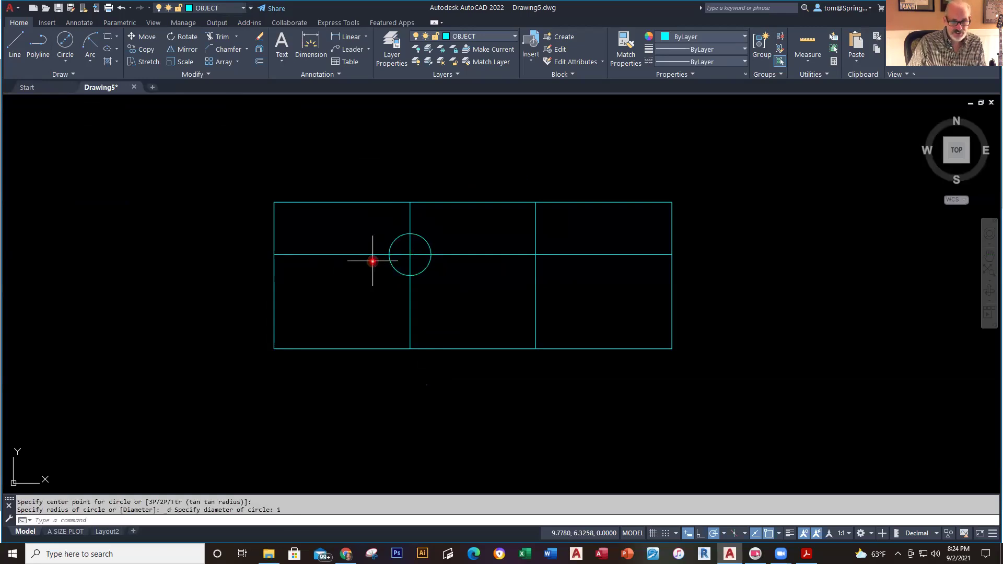
- Draw a second circle of diameter 1 centered where the right inner vertical line crosses the horizontal line
click(69, 63)
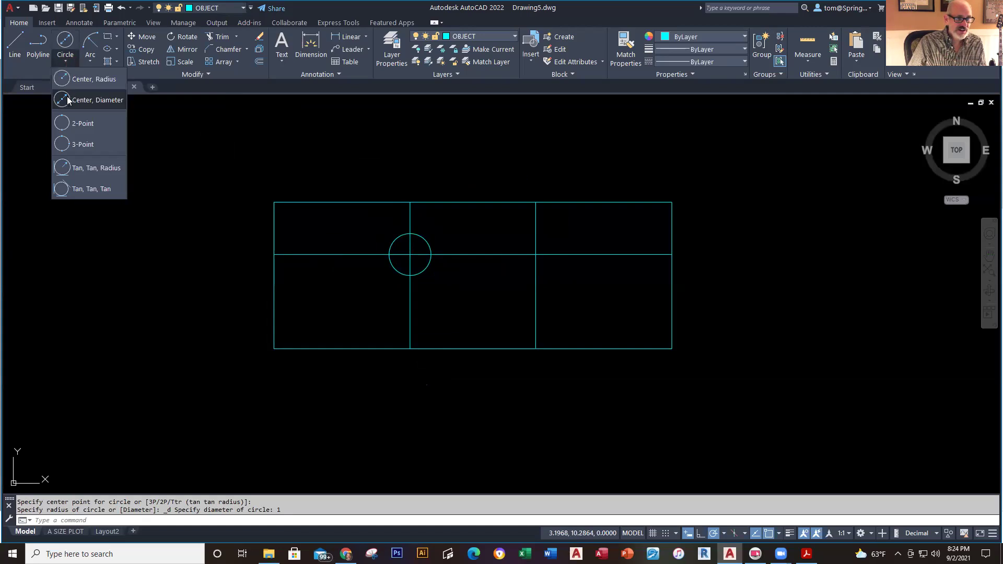
click(89, 100)
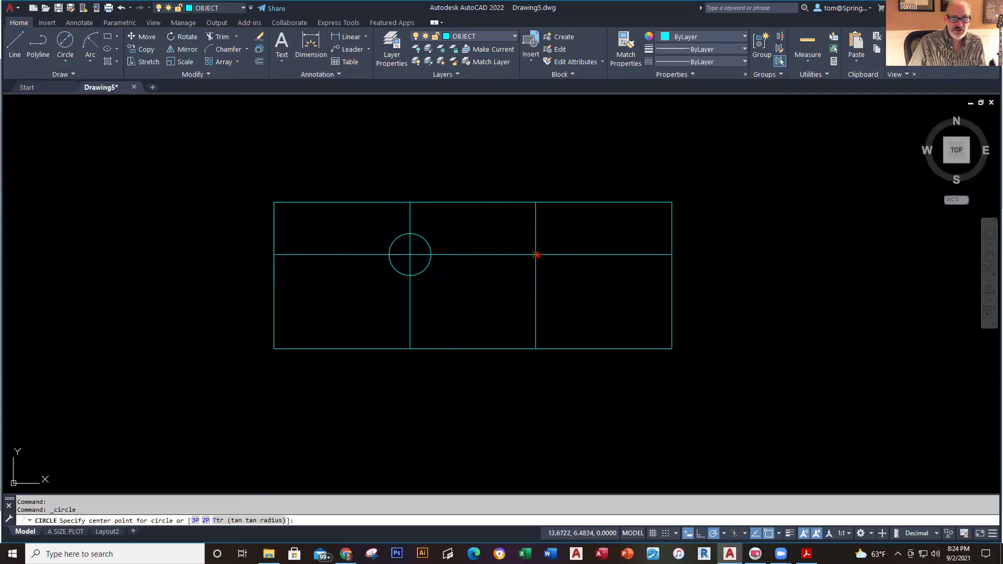
click(536, 255)
text(1)
key(Return)
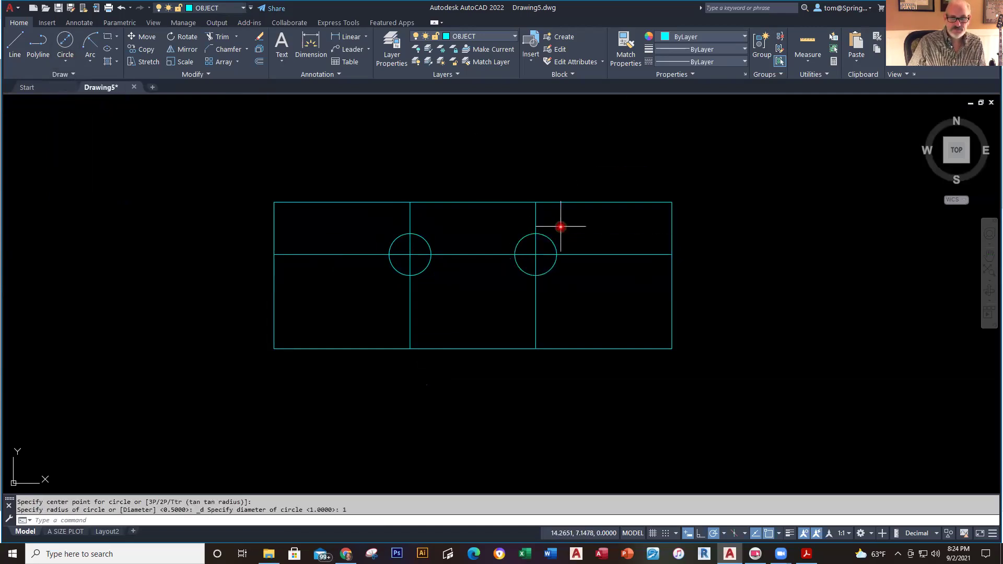
- Check the notch shape in the Acrobat reference, and trim the plate's top edge between the two inner vertical lines in AutoCAD
key(alt+Tab)
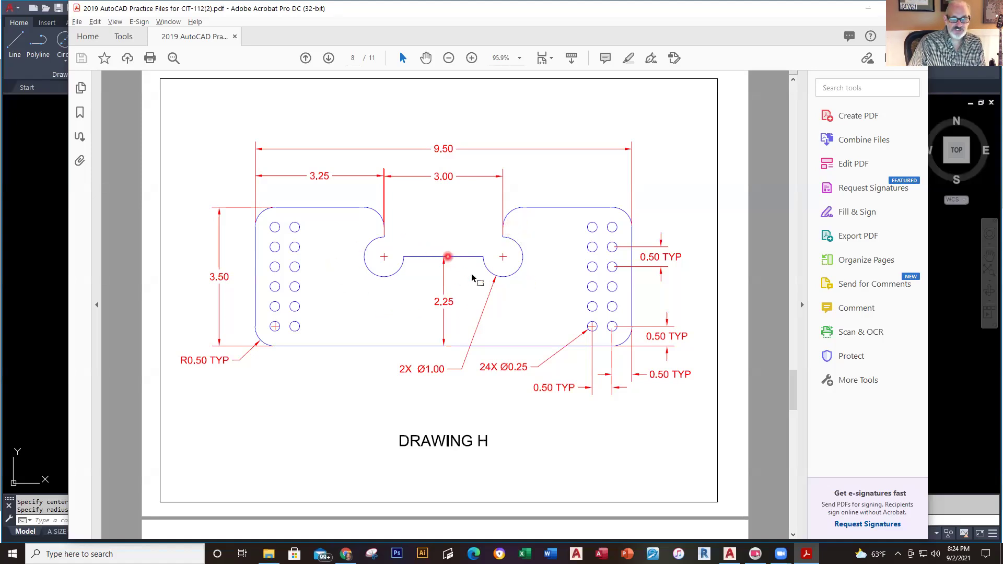
key(alt+Tab)
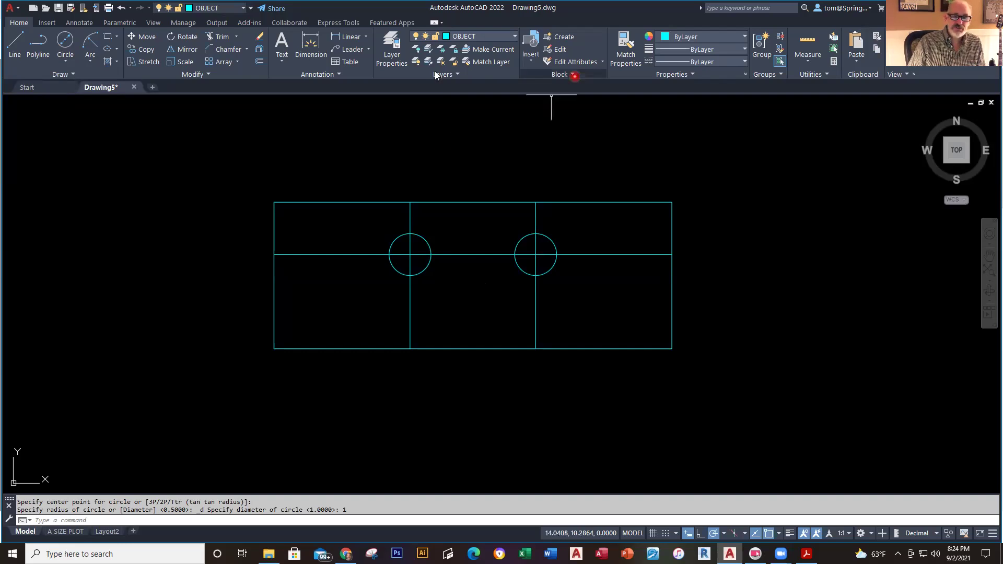
click(223, 38)
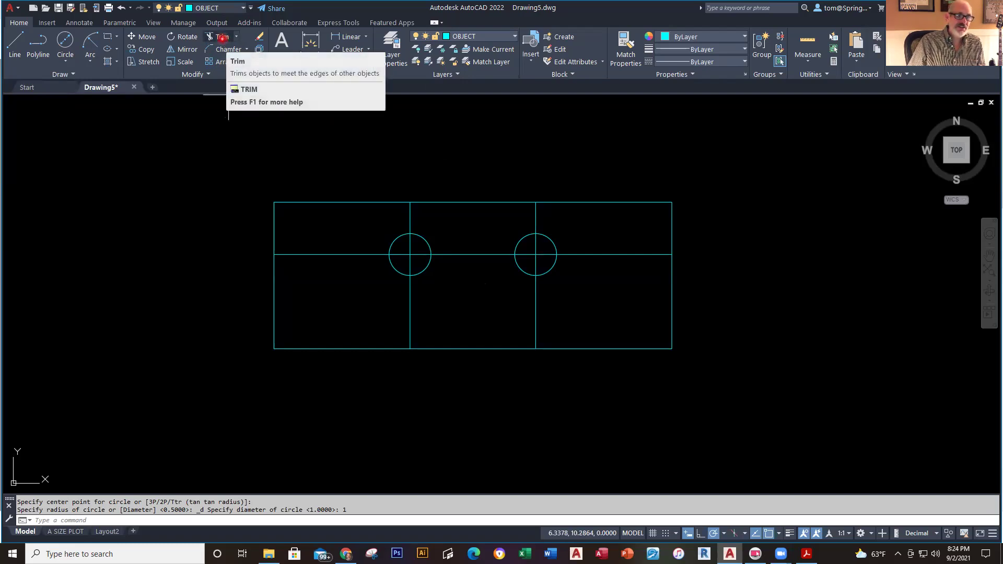
click(223, 39)
click(475, 173)
click(475, 219)
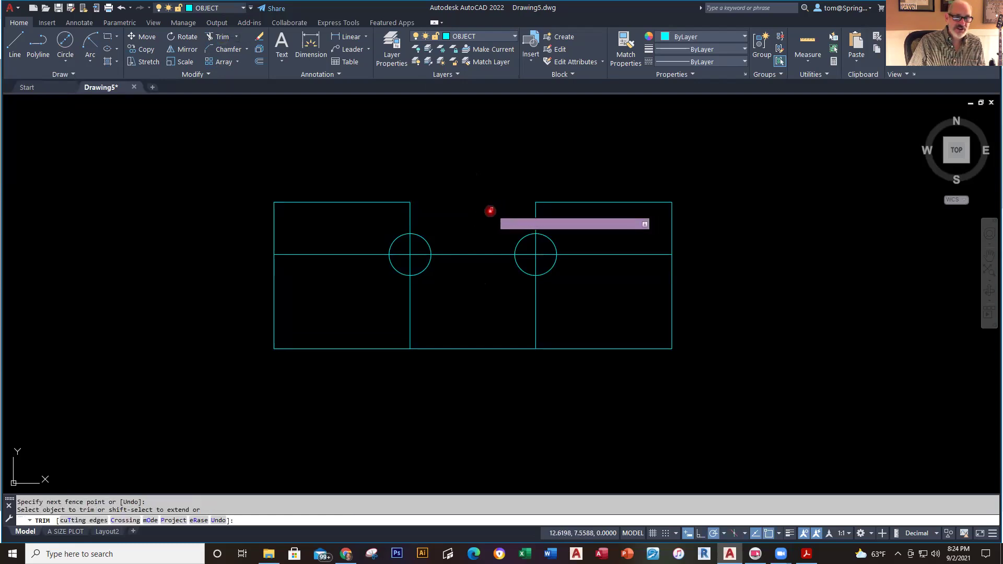
scroll(470, 233, up, 2)
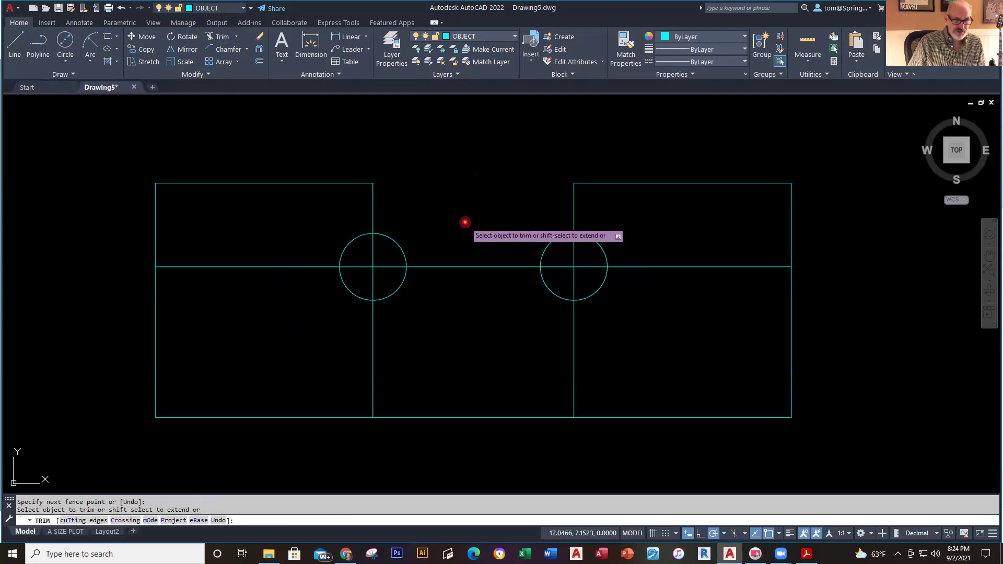
key(ctrl+z)
scroll(470, 234, down, 2)
scroll(473, 221, up, 2)
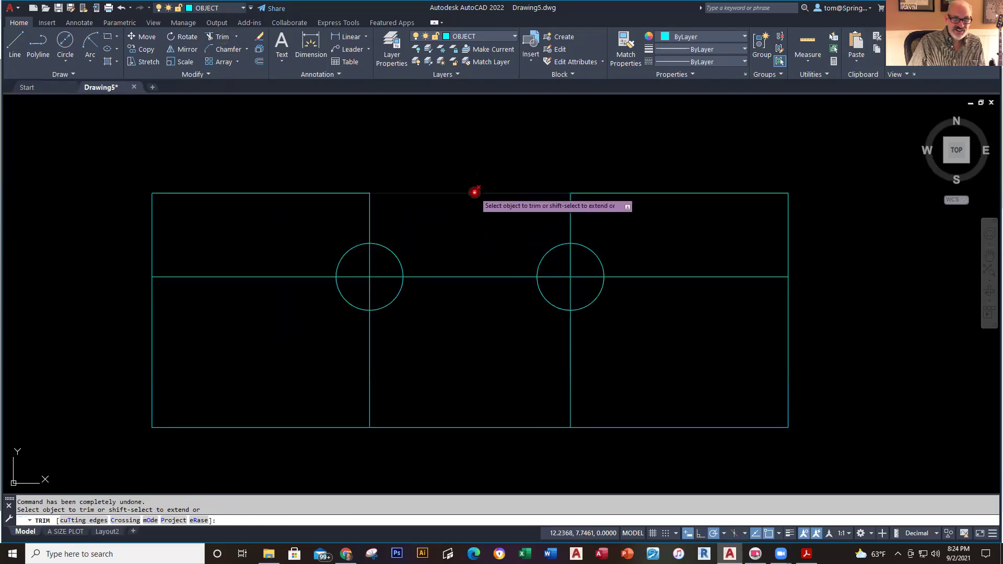
click(474, 193)
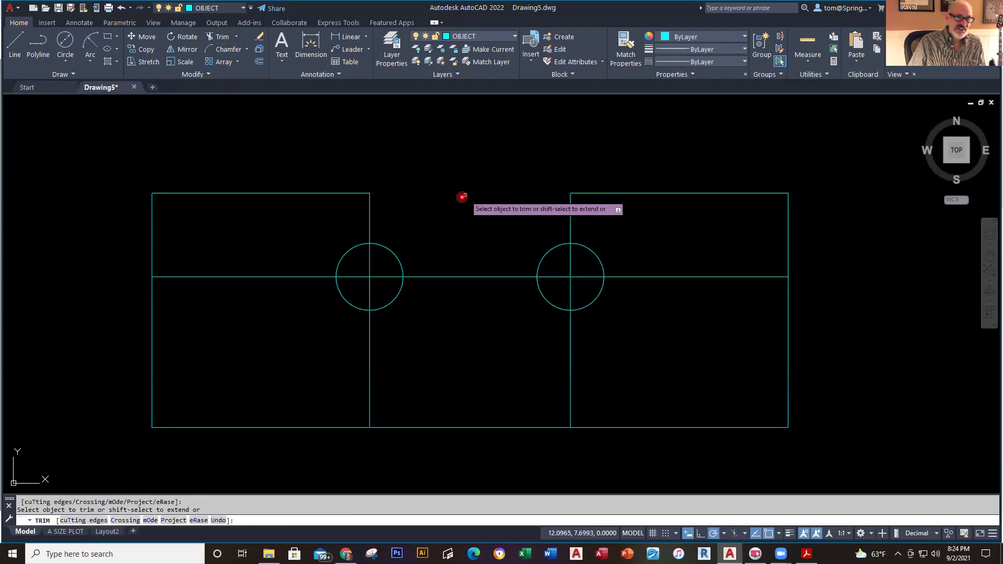
- Trim the left circle's upper-right quarter and the line segments inside the circle
click(391, 253)
click(369, 260)
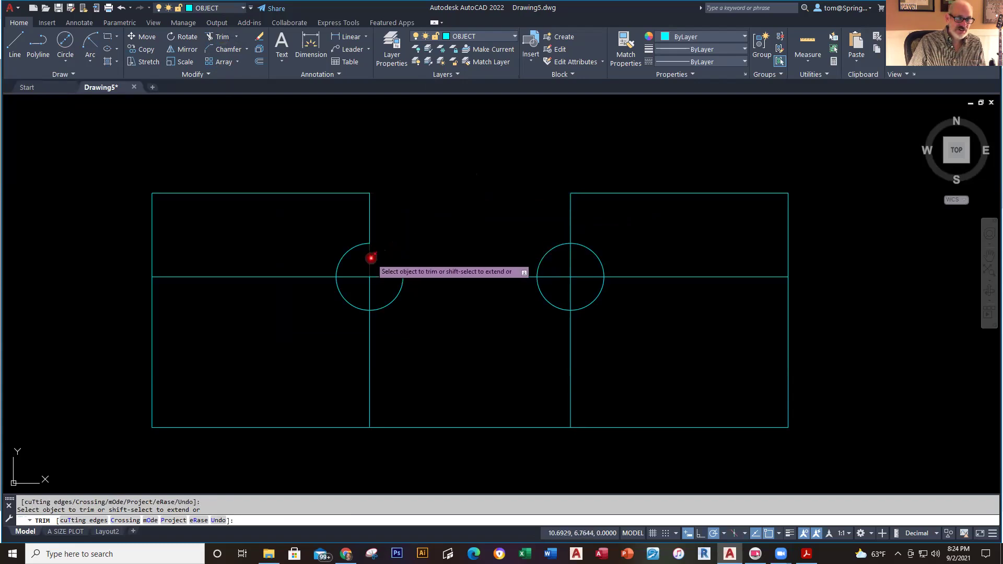
click(349, 277)
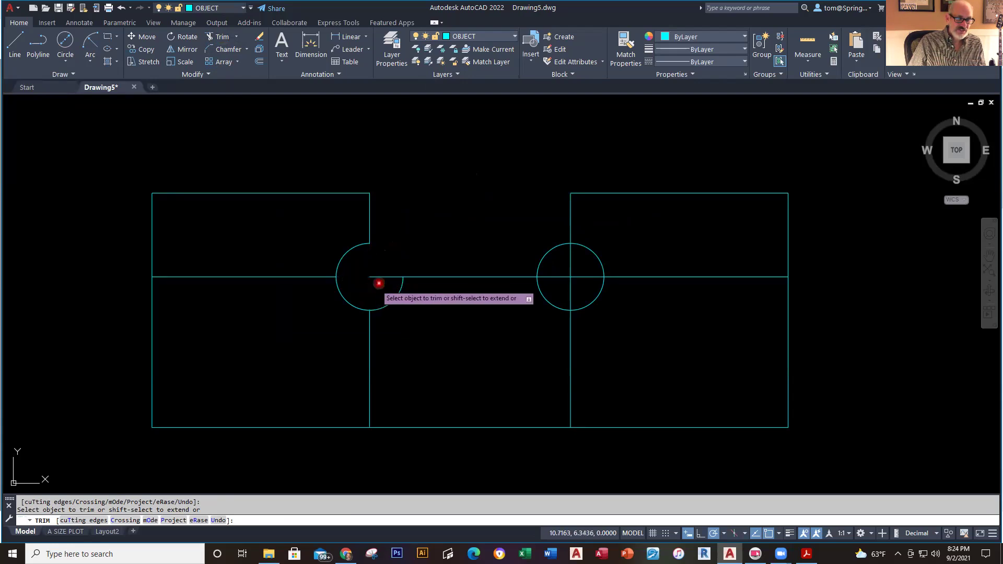
click(385, 279)
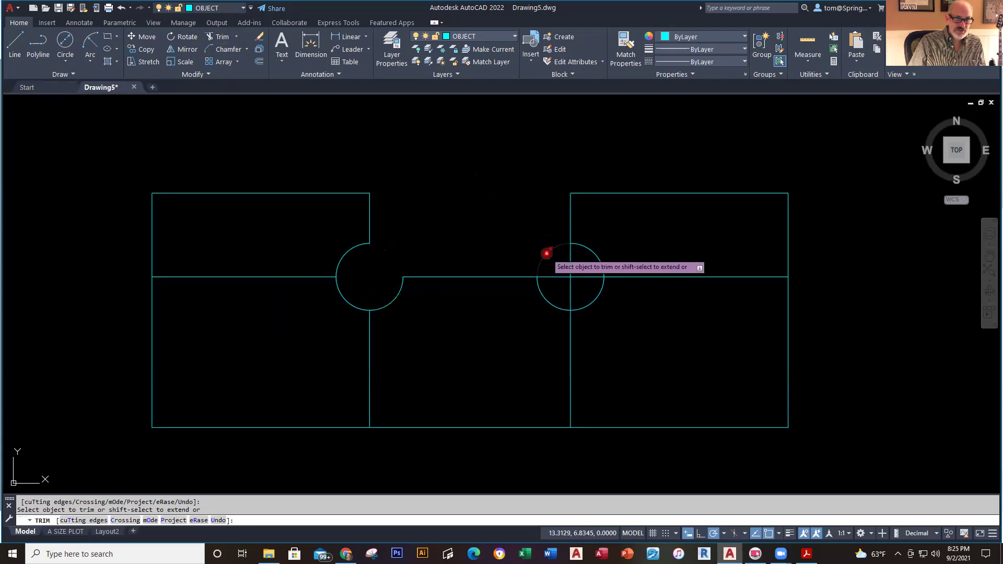
- Trim the right circle's upper-left quarter and inner line segments, and remove the leftover construction lines across the plate body
click(546, 253)
click(555, 277)
click(571, 288)
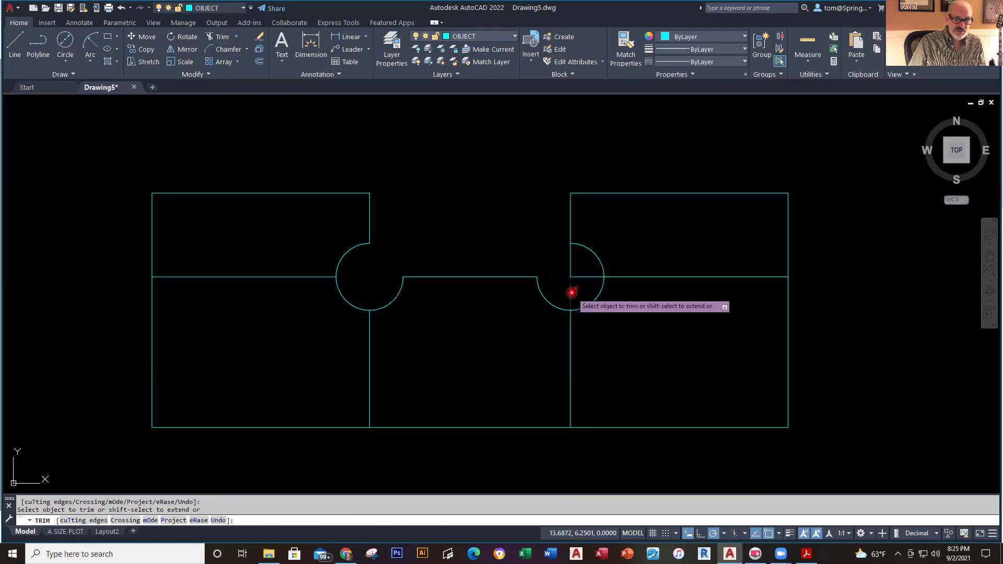
click(588, 278)
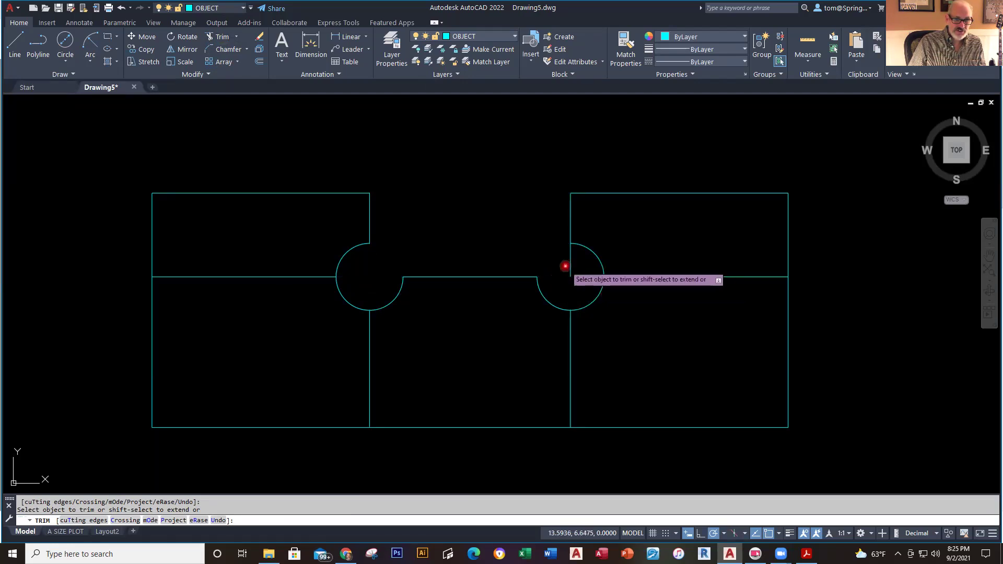
click(572, 264)
mouse_move(728, 235)
mouse_down()
mouse_move(712, 340)
mouse_move(544, 381)
mouse_move(428, 387)
mouse_move(271, 329)
mouse_move(228, 256)
mouse_move(268, 316)
mouse_move(458, 364)
mouse_move(667, 284)
mouse_move(665, 276)
mouse_up()
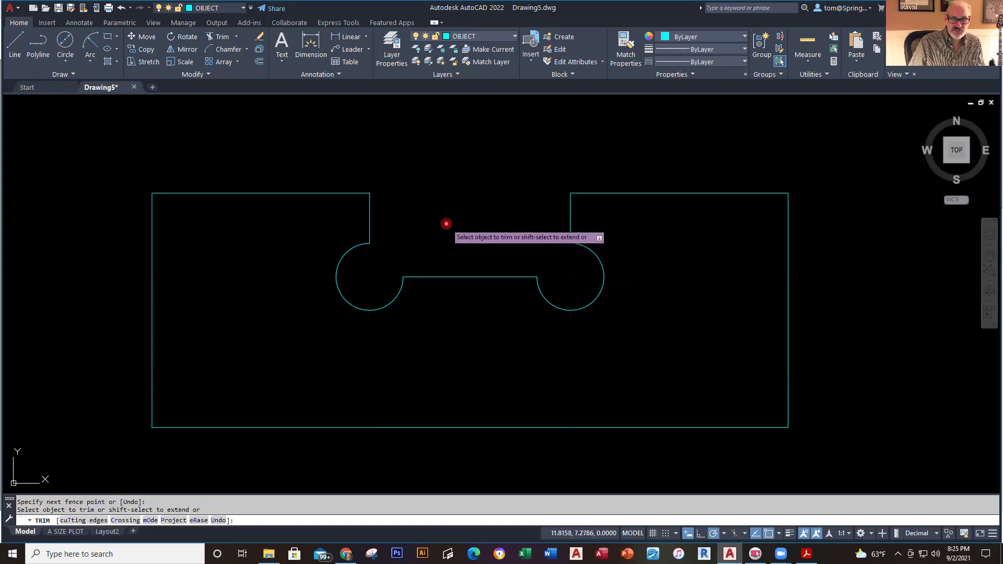
key(Escape)
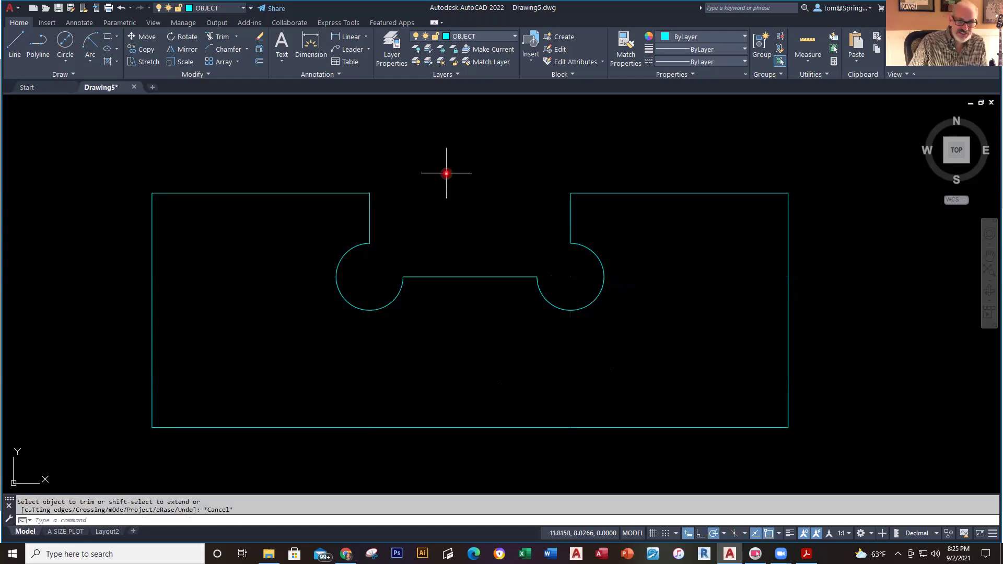
- Check the corner radius in the Acrobat reference, and fillet the plate's upper-left corner in AutoCAD with radius .5
key(alt+Tab)
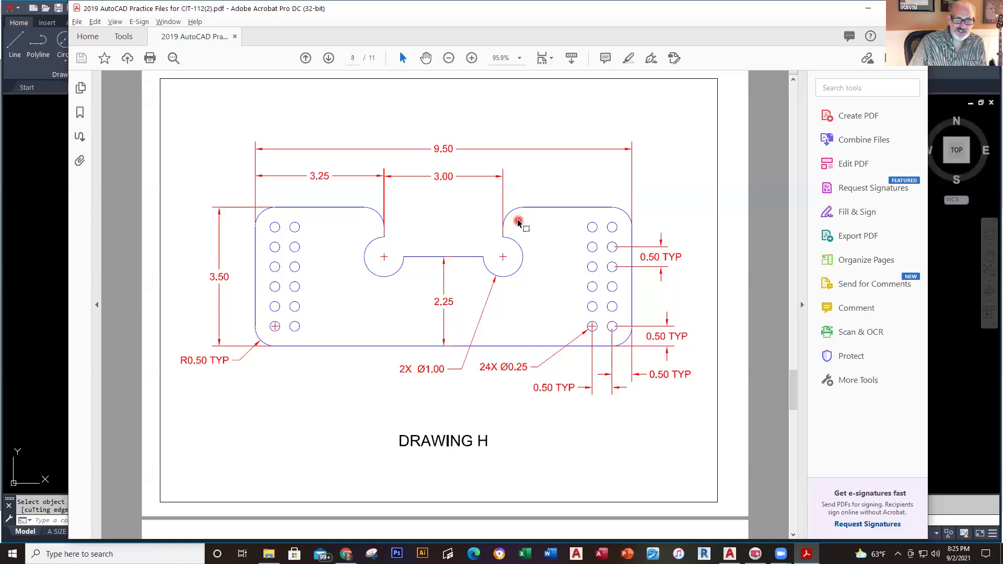
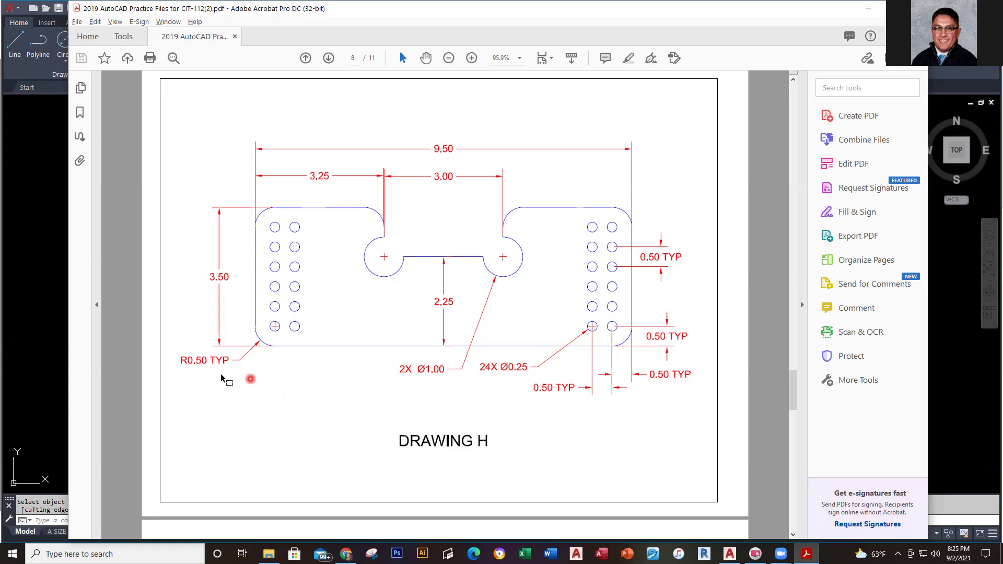
key(alt+Tab)
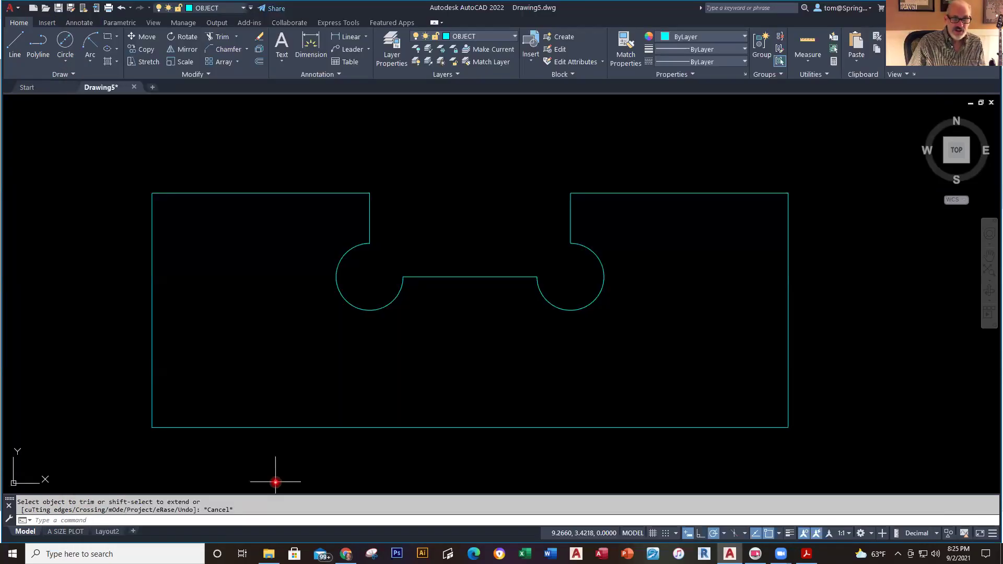
click(247, 49)
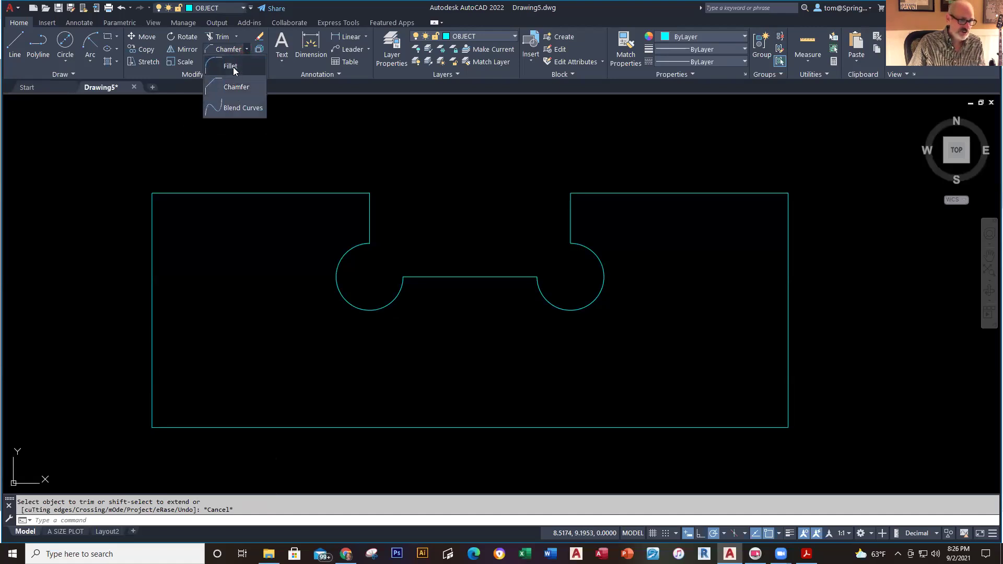
click(233, 67)
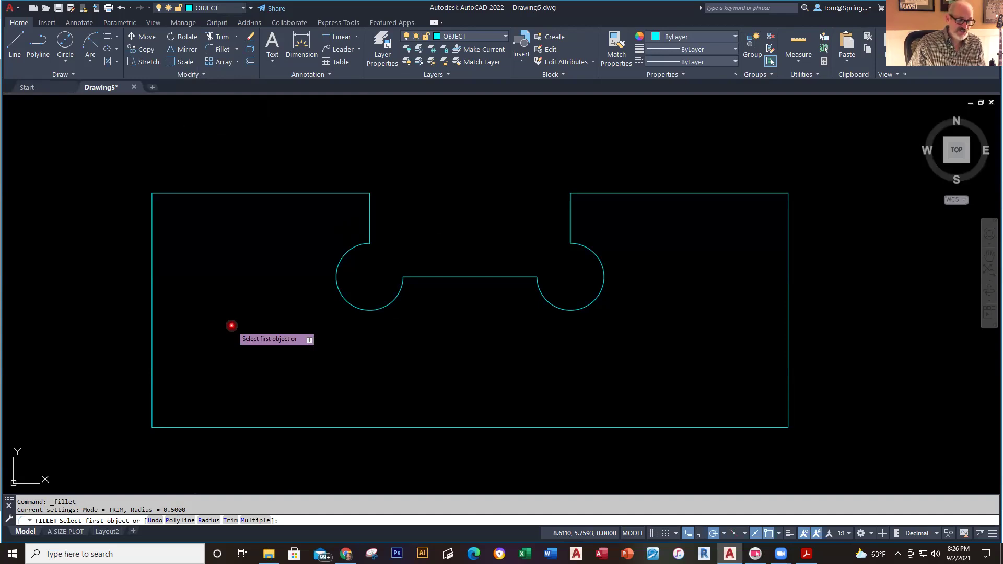
text(R)
key(Return)
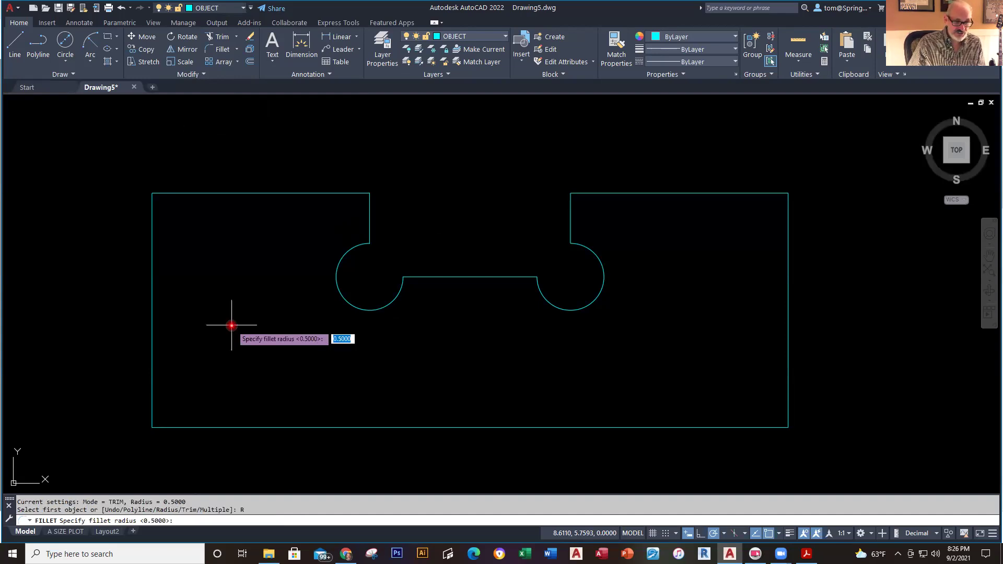
key(BackSpace)
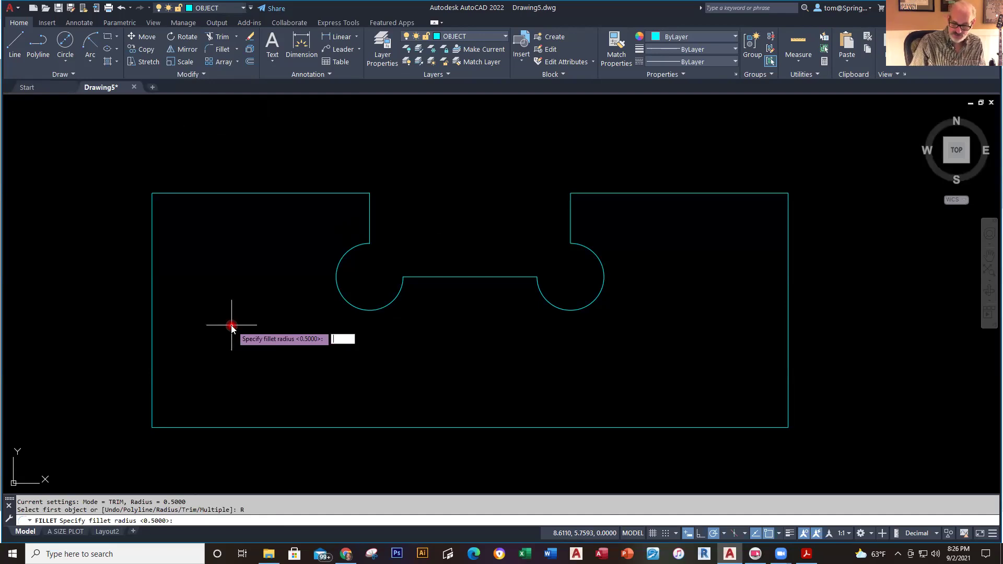
text(.5)
key(Return)
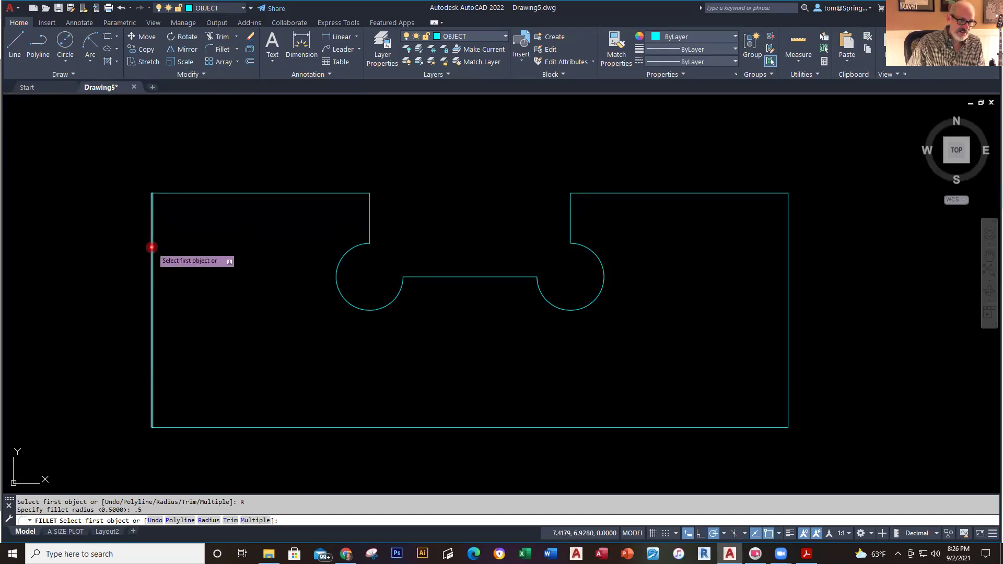
click(152, 247)
click(186, 195)
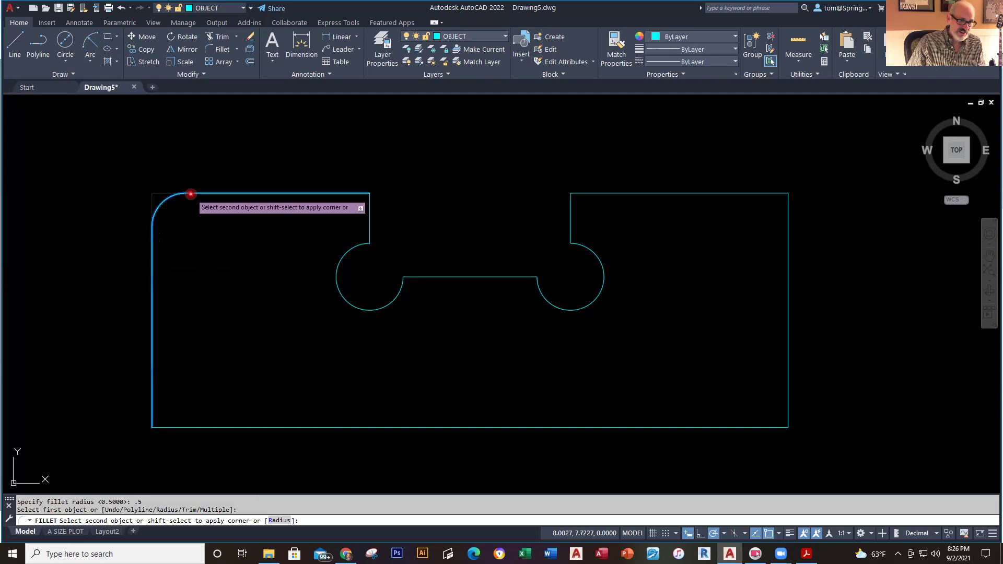
- Fillet the plate's lower-left, upper-right and lower-right outer corners with the same radius, using the Multiple option
right_click(238, 111)
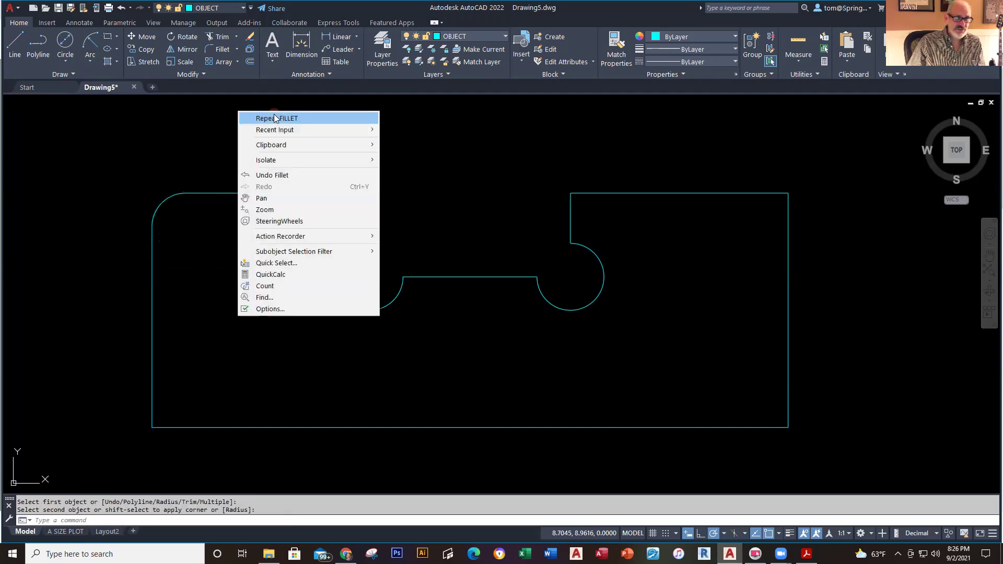
click(275, 116)
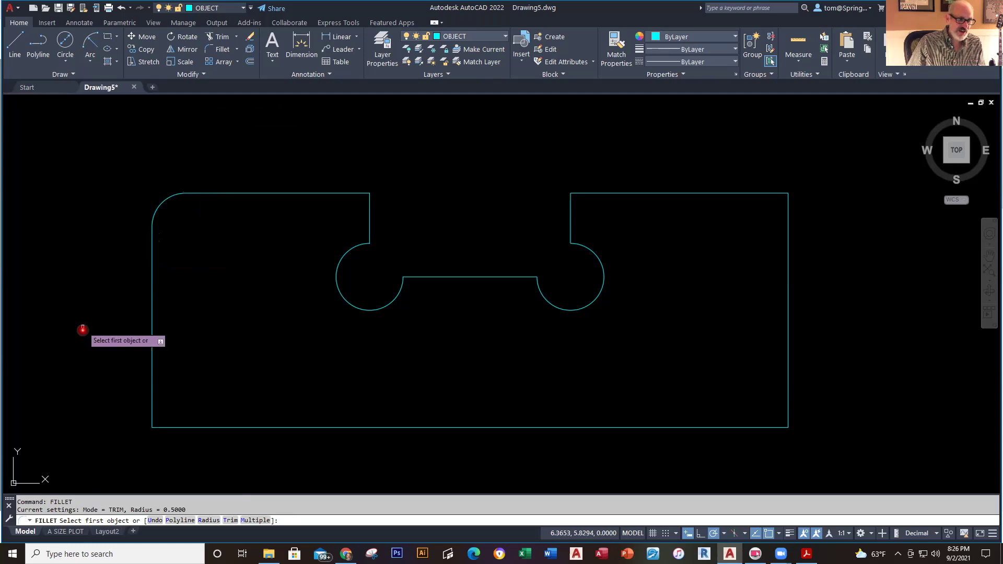
click(256, 520)
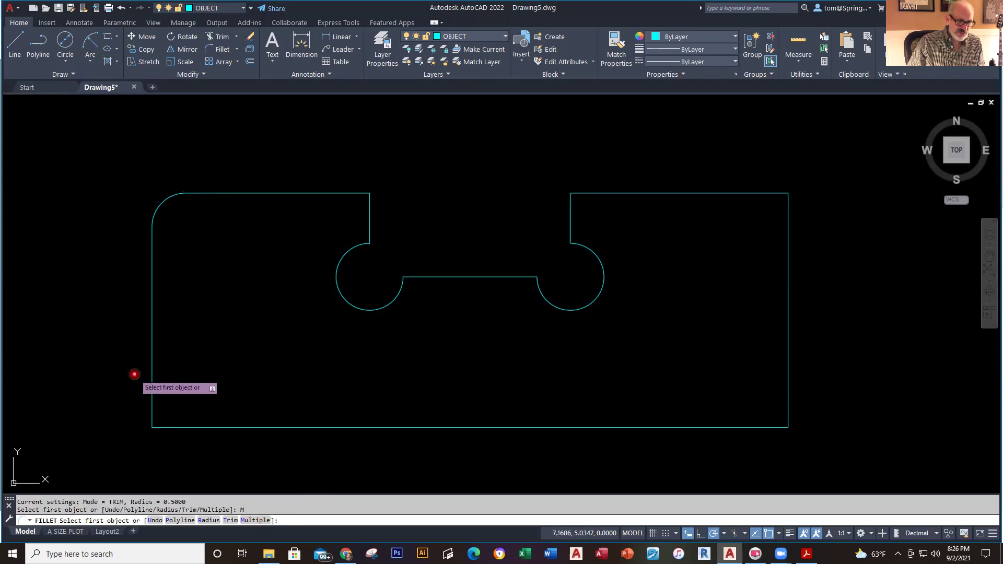
click(152, 391)
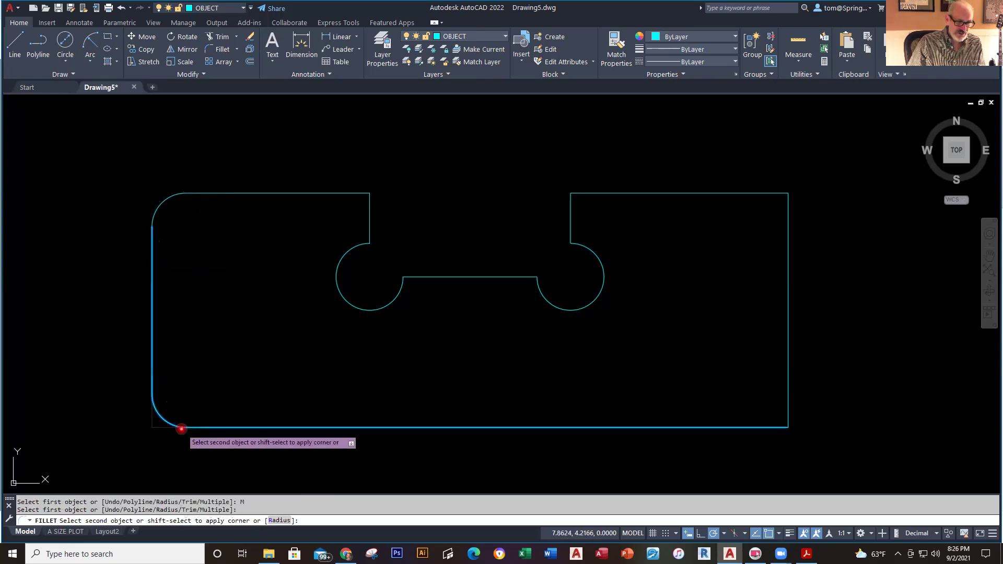
click(183, 427)
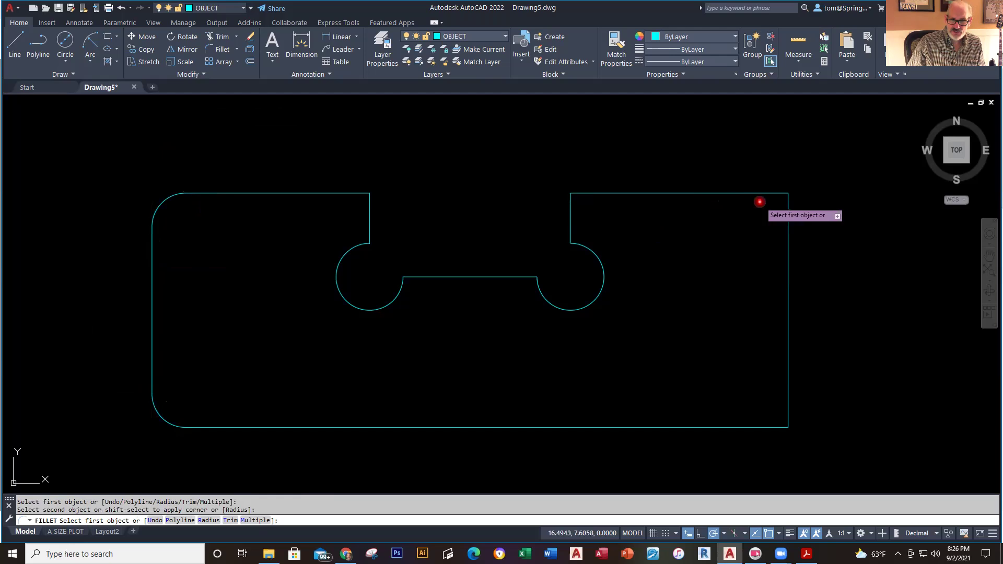
click(776, 194)
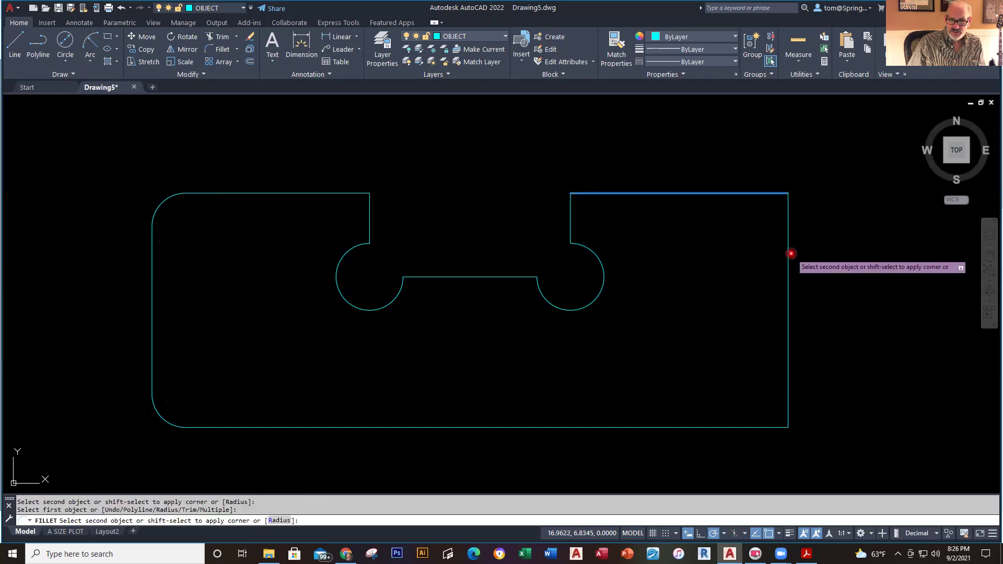
click(784, 231)
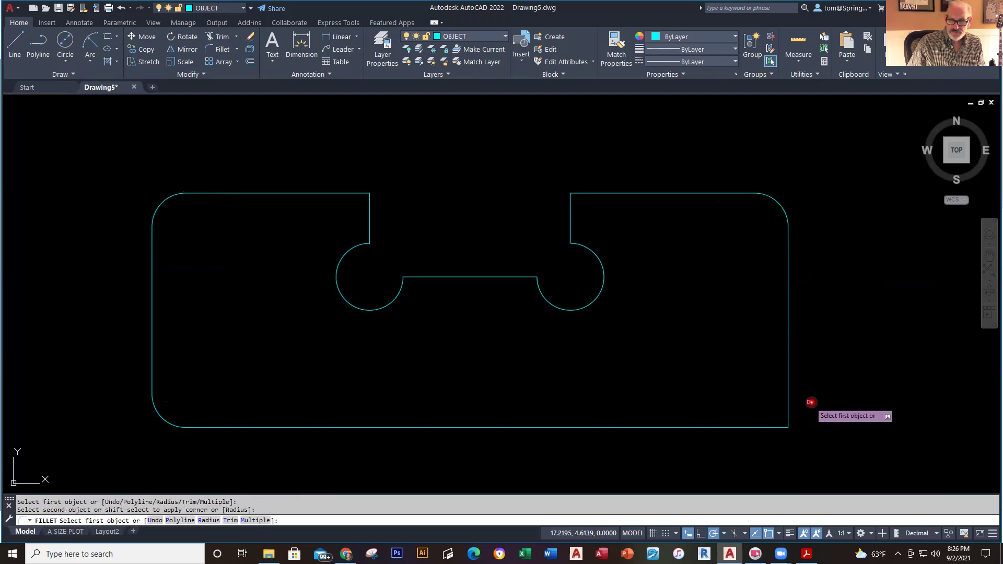
click(788, 398)
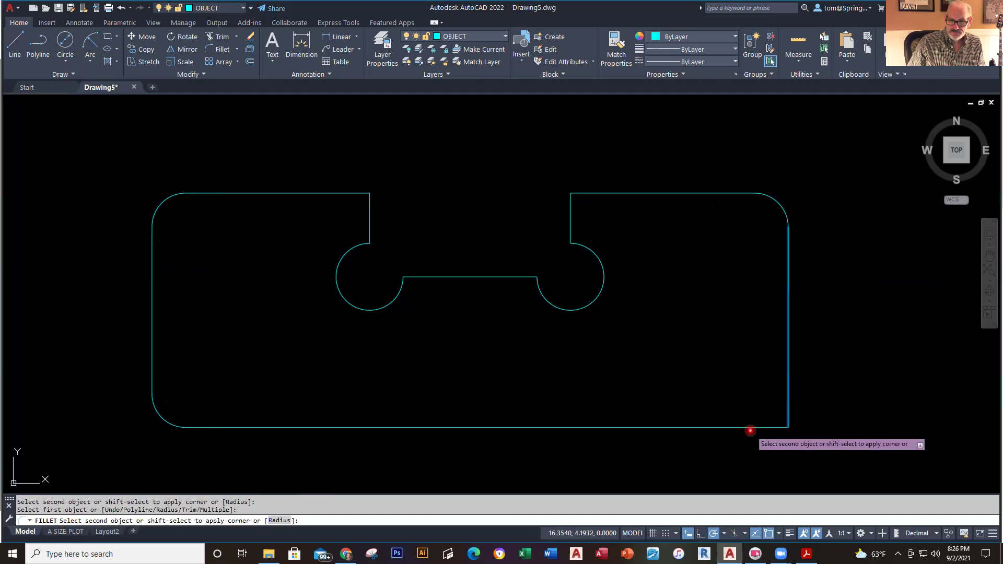
click(750, 428)
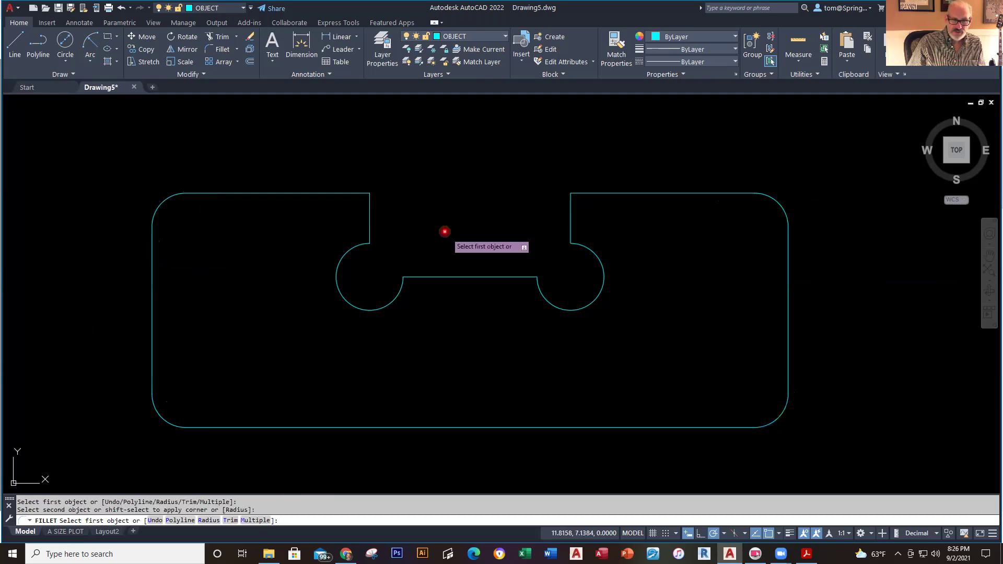
- Fillet the two upper corners of the notch where the top edges meet the inner vertical lines
click(353, 194)
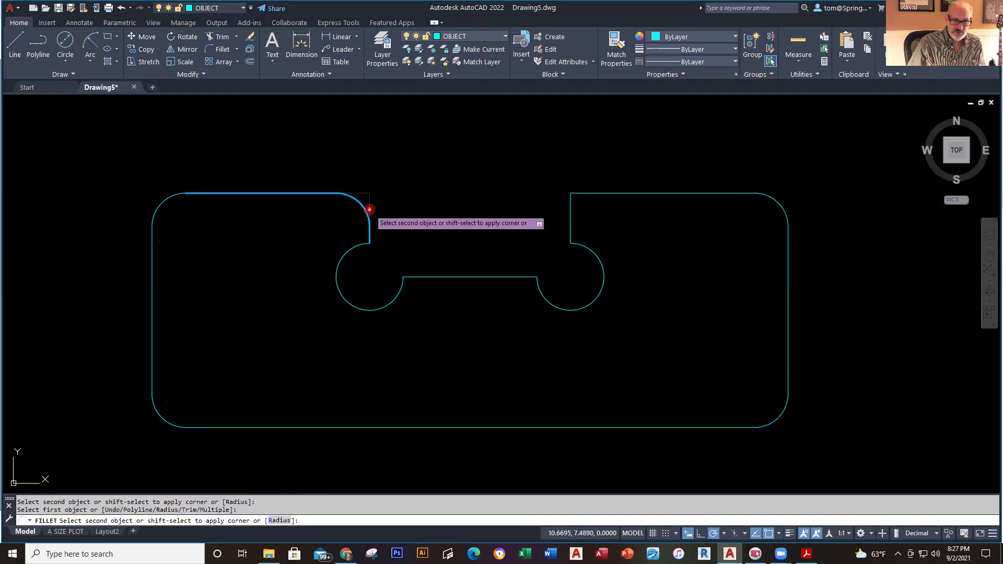
click(369, 212)
click(604, 195)
click(571, 217)
key(Escape)
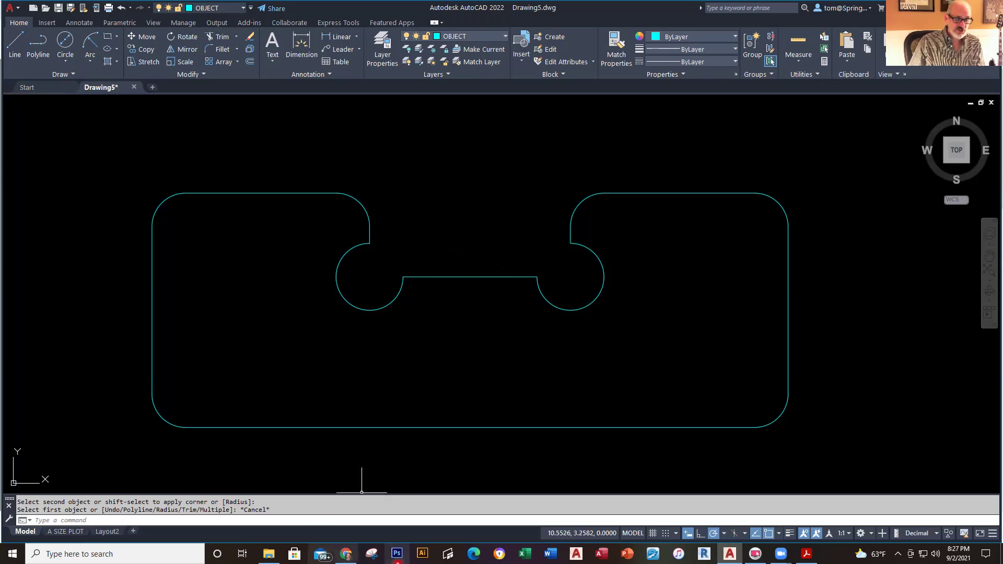
- Check the holes in the Acrobat reference, and draw a .25 diameter circle in AutoCAD centered on the lower-left corner arc's center
click(730, 555)
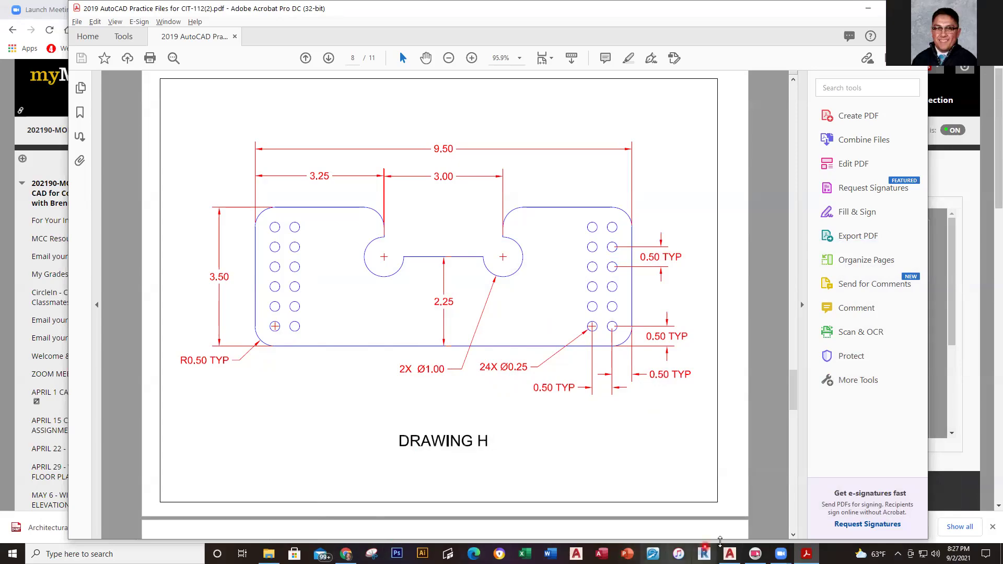
click(730, 554)
middle_drag(476, 370, 500, 348)
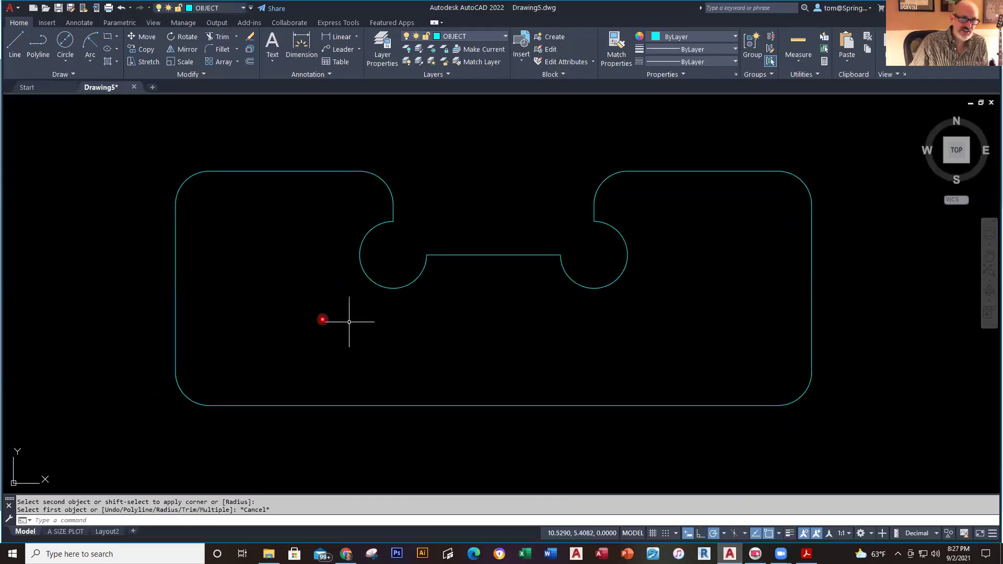
click(65, 62)
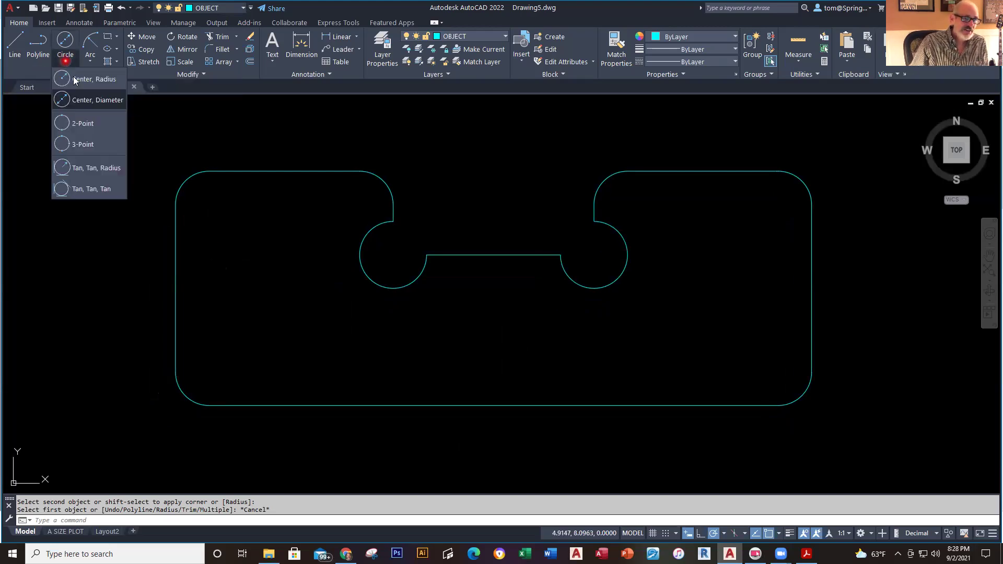
click(80, 102)
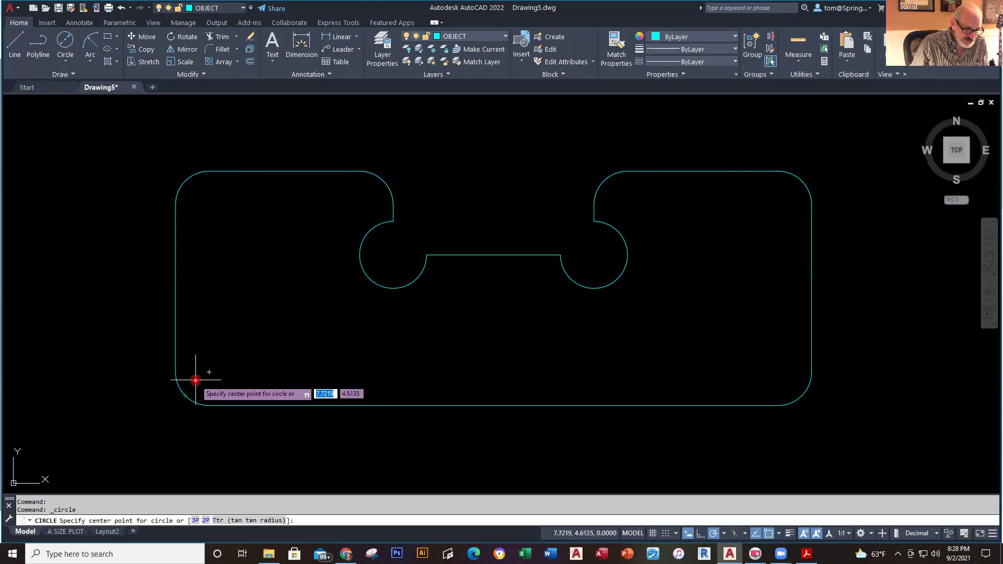
click(209, 372)
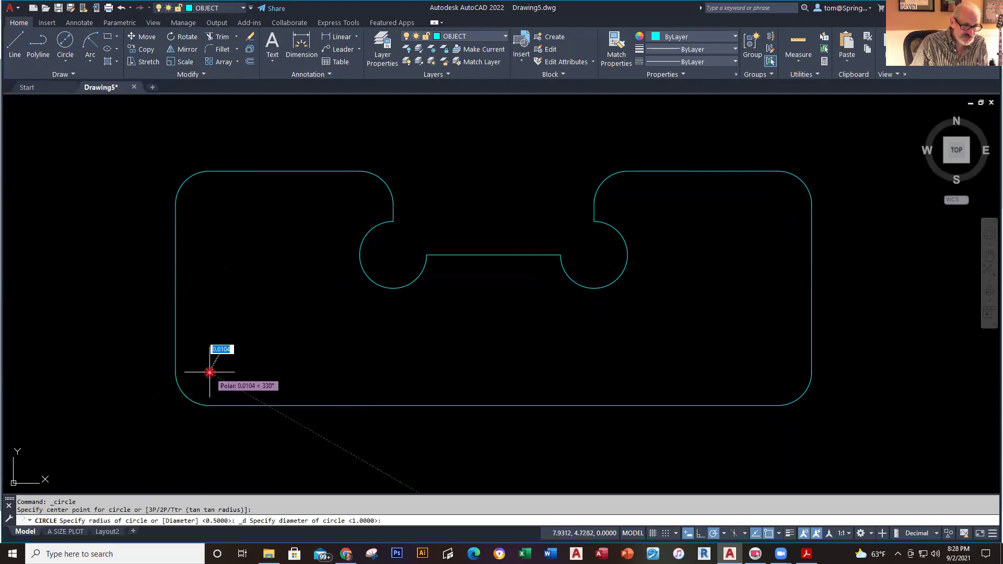
text(.25)
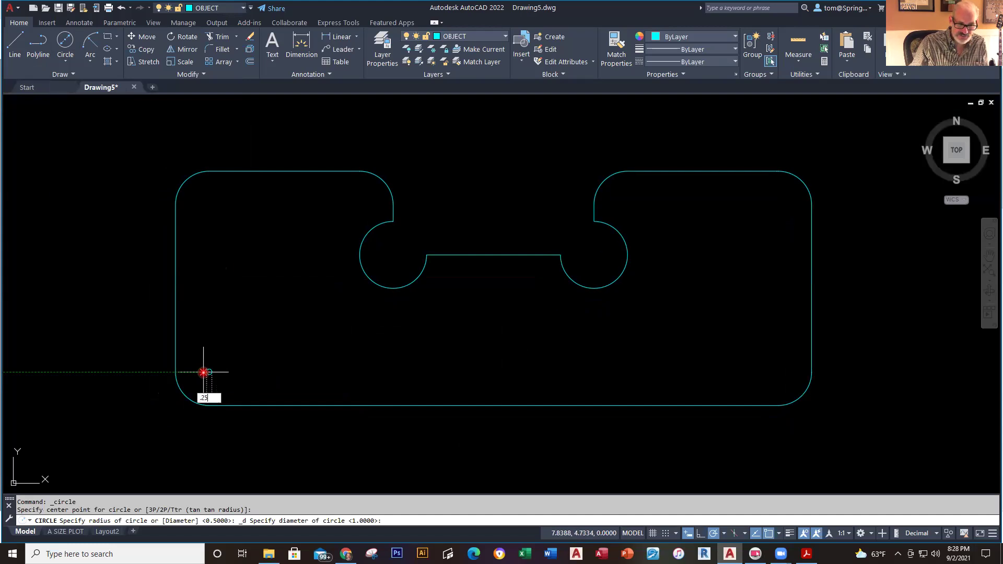
key(Return)
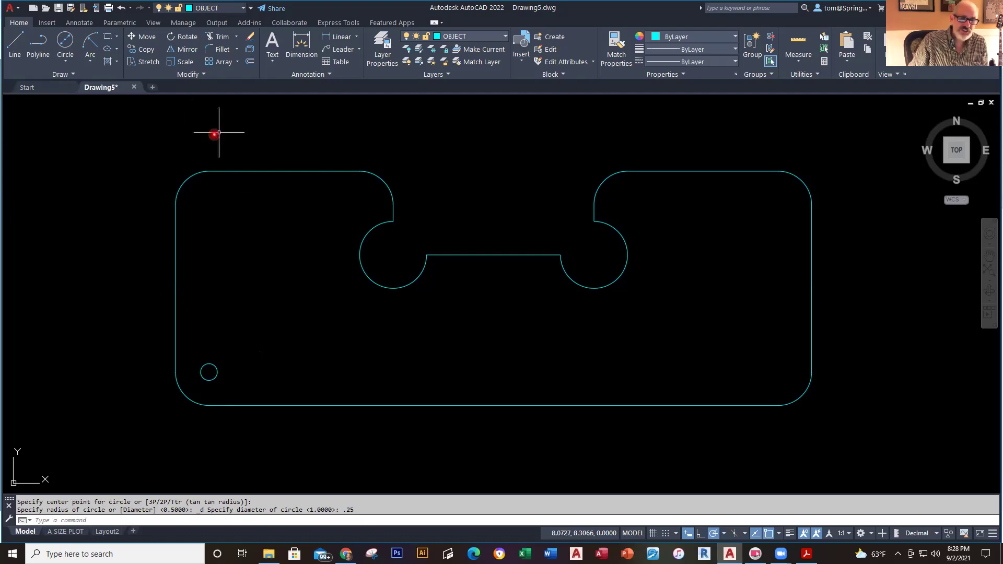
- Copy the lower-left circle straight up from its center at distances of .5, 1, 1.5, 2 and 2.5, and undo the copies
click(146, 50)
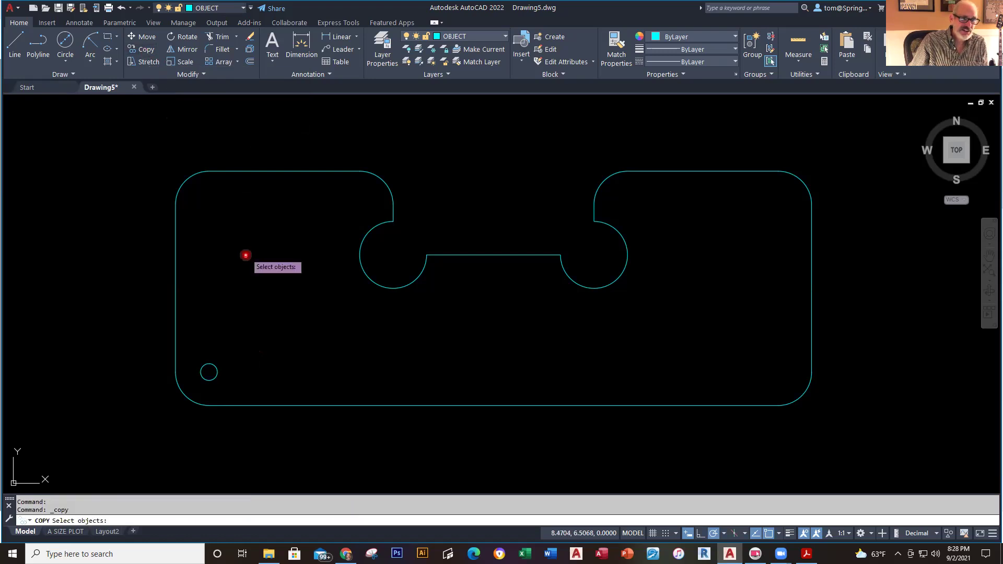
click(207, 365)
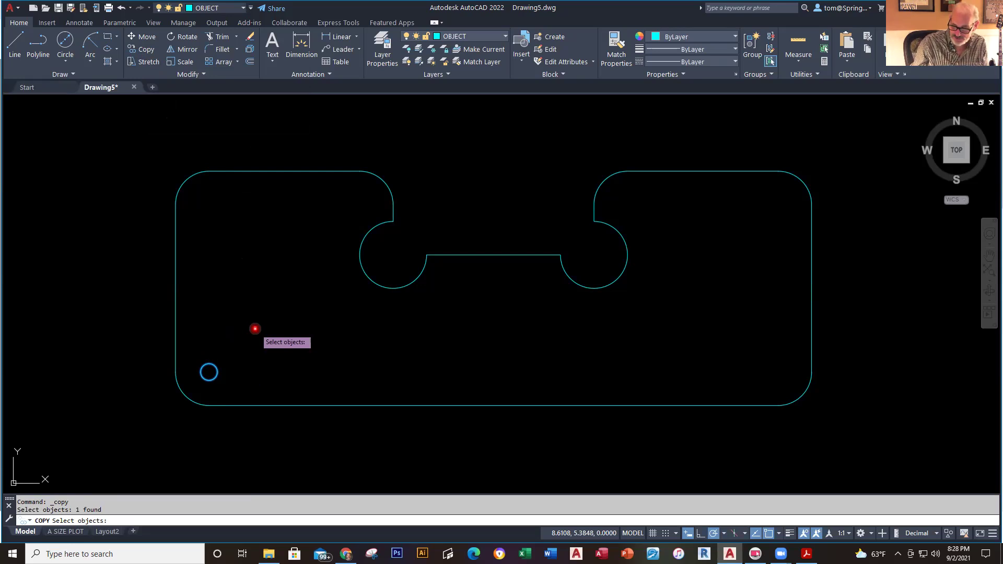
key(Return)
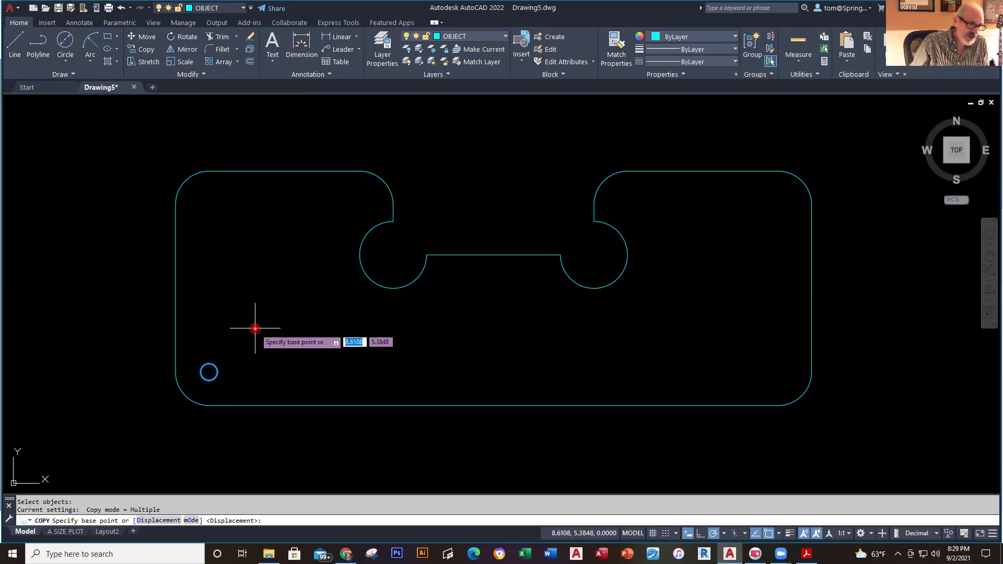
click(209, 372)
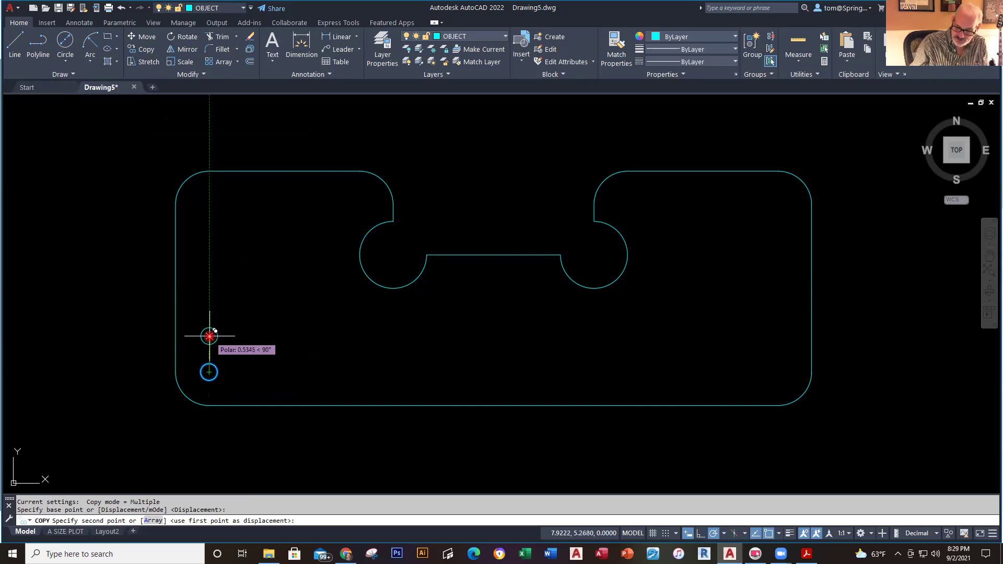
text(.5)
key(Return)
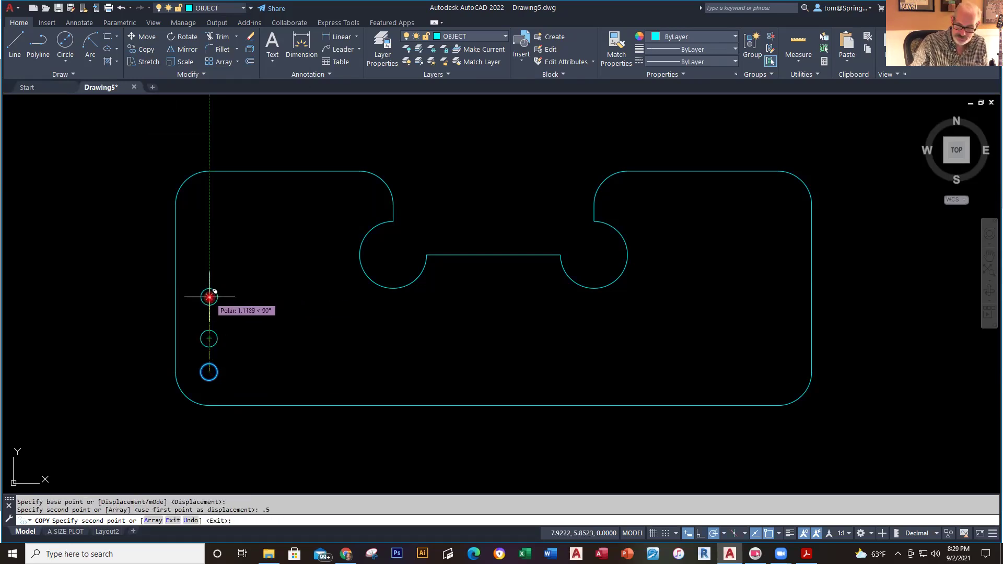
text(1)
key(Return)
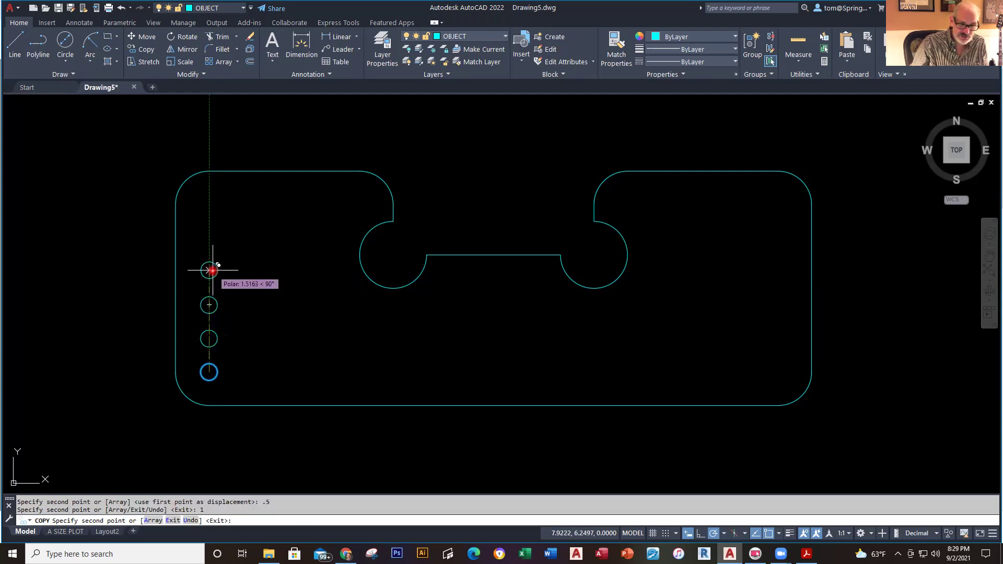
text(1.5)
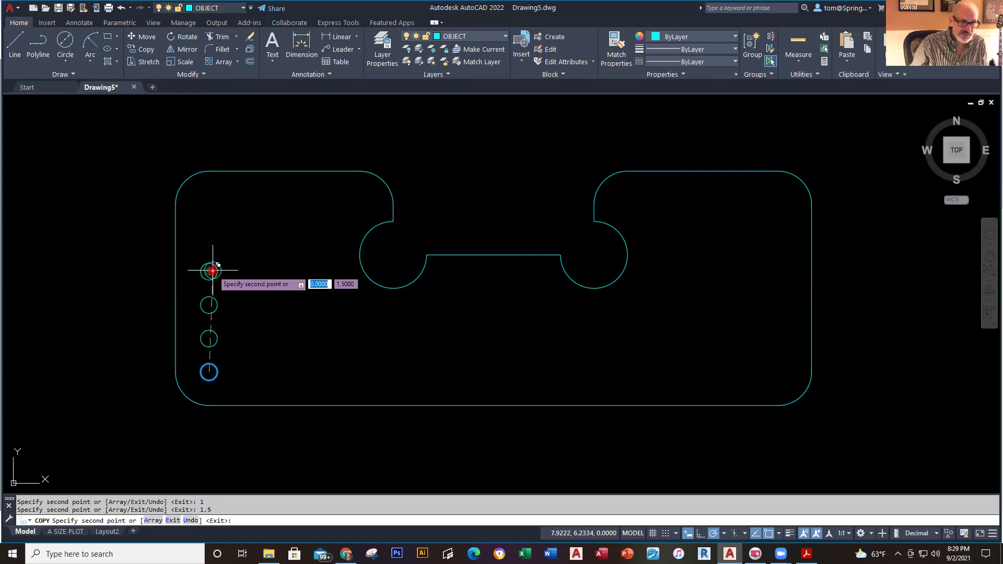
key(Return)
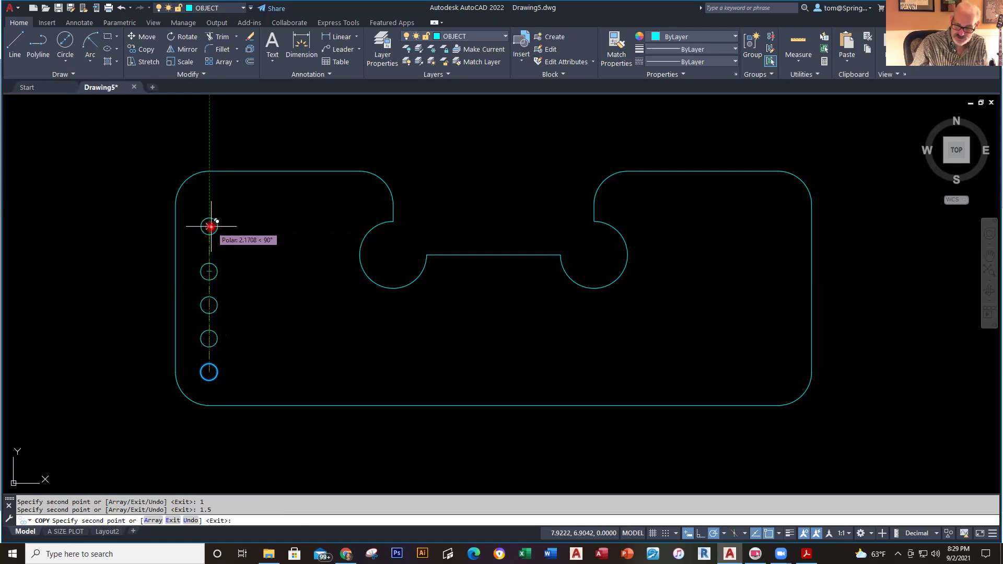
text(2)
key(Return)
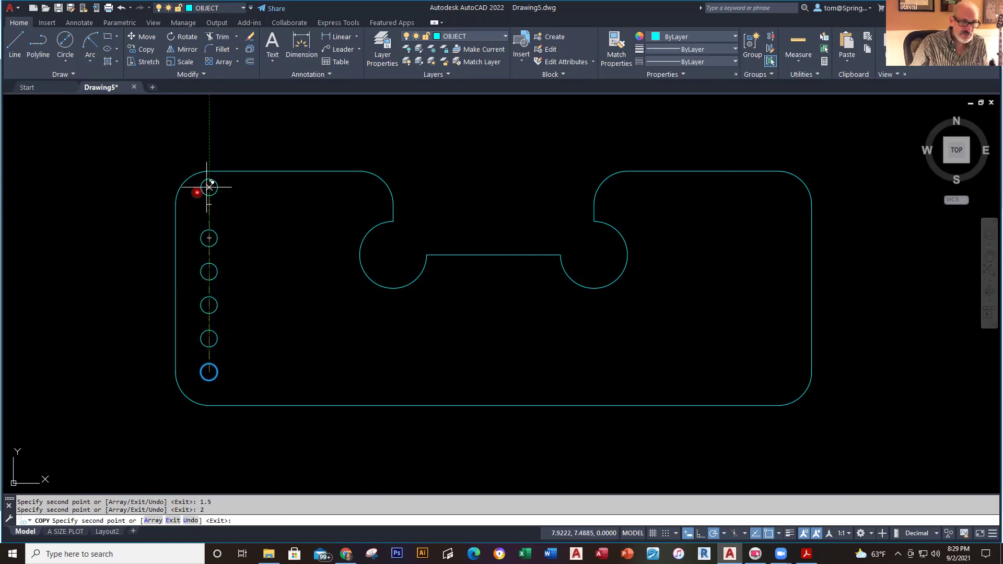
text(2.5)
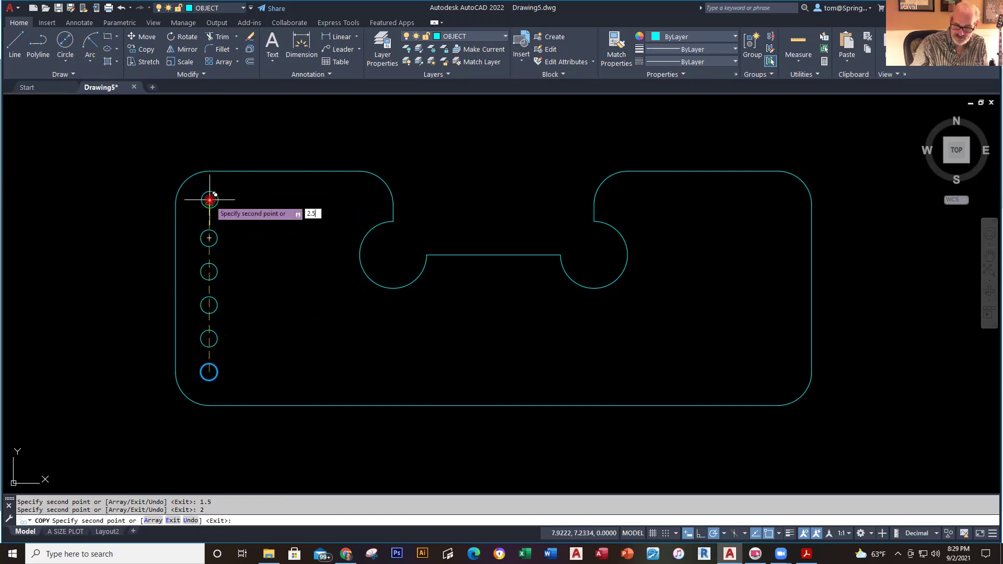
key(Return)
key(Escape)
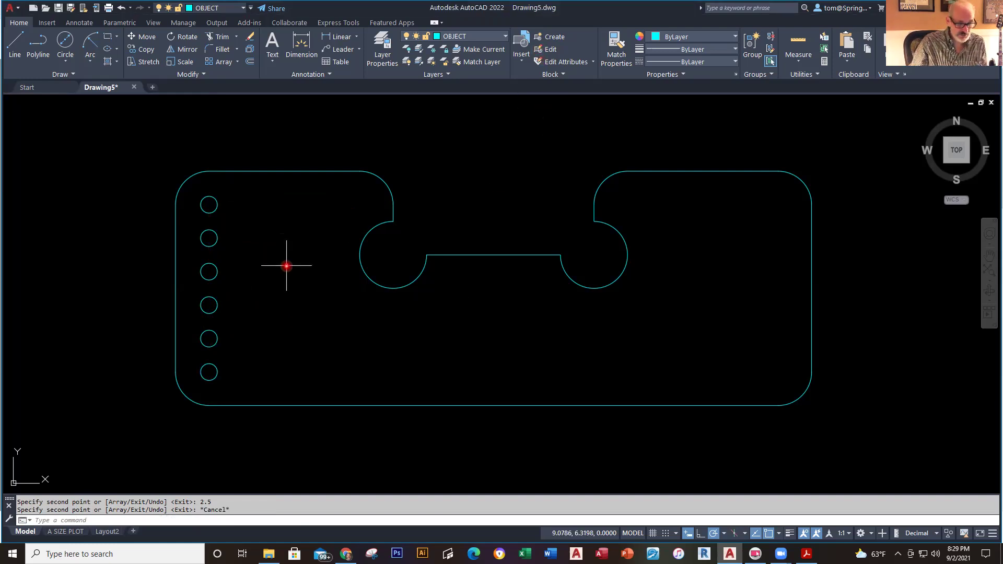
key(ctrl+z)
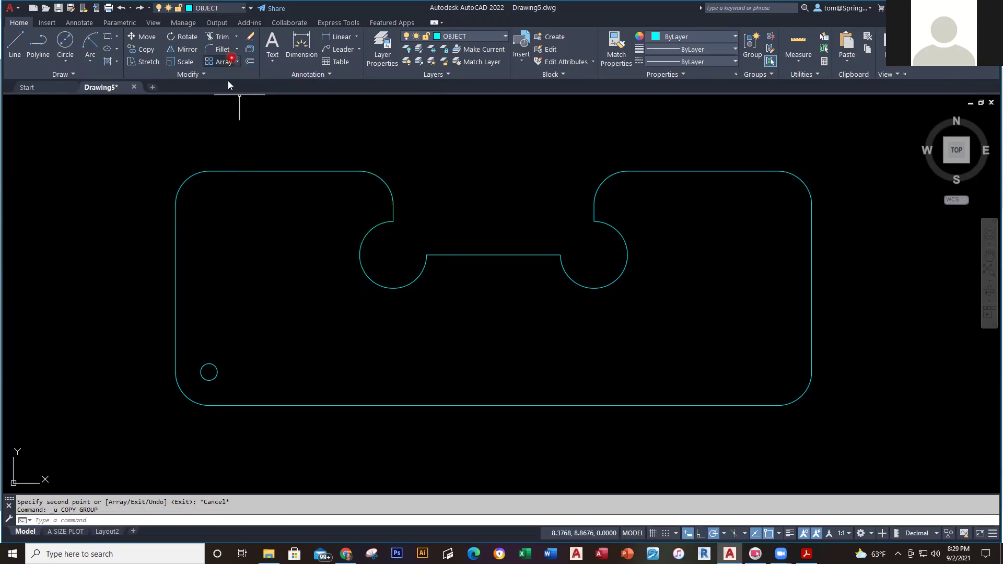
- Erase the small circle at the plate's lower-left corner
click(230, 350)
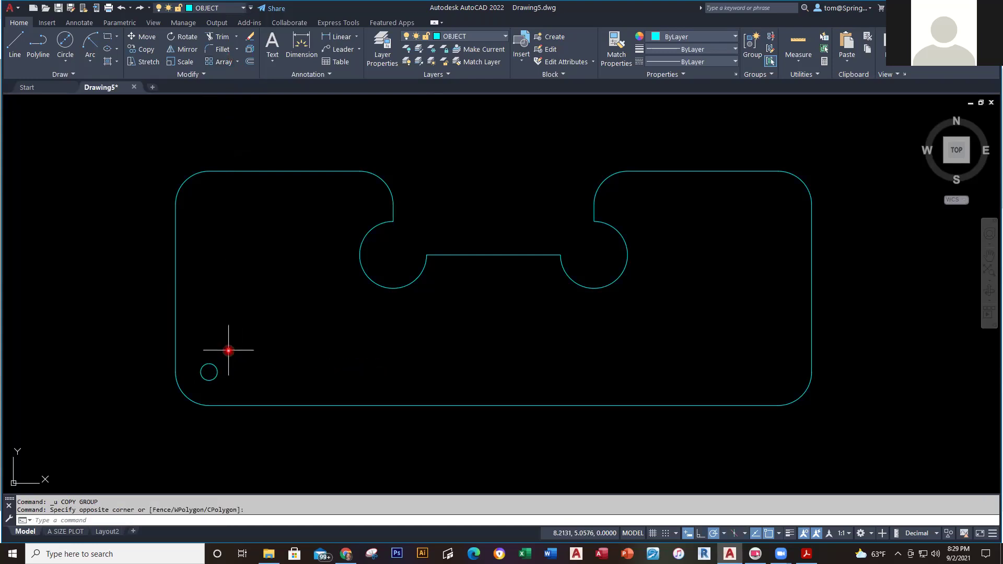
click(208, 378)
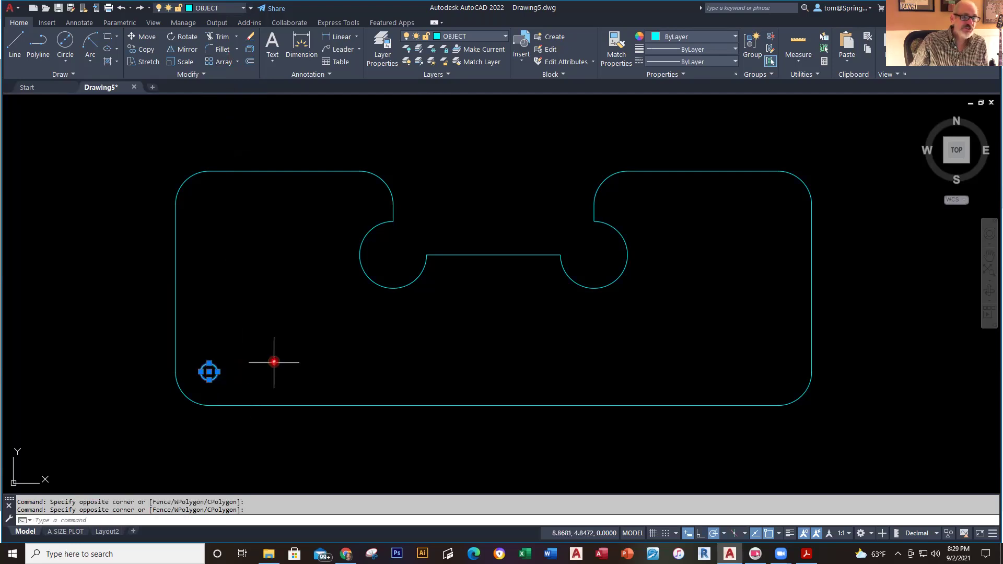
key(Delete)
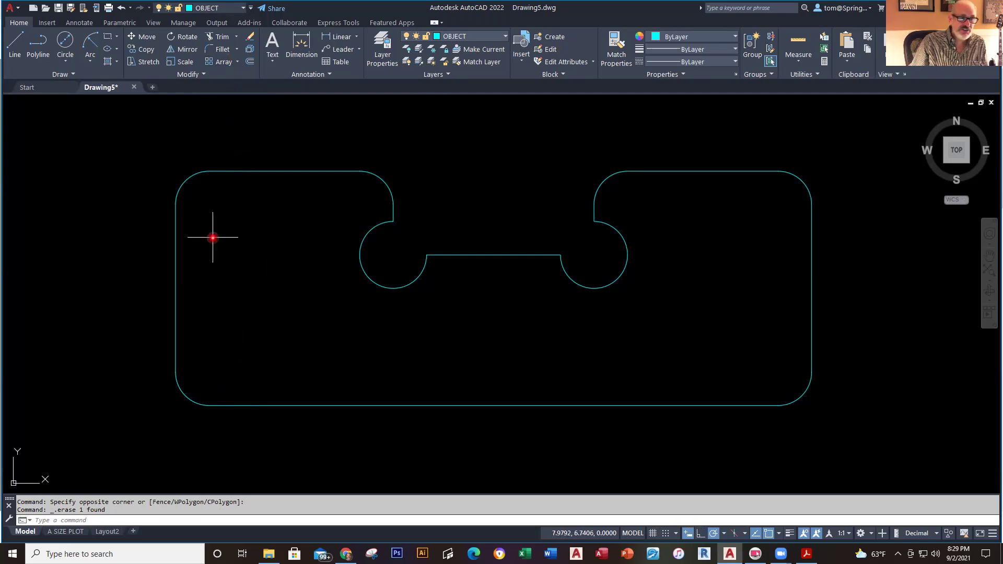
- Draw a circle of diameter .25 centered on the center of the plate's lower-left corner arc
click(65, 61)
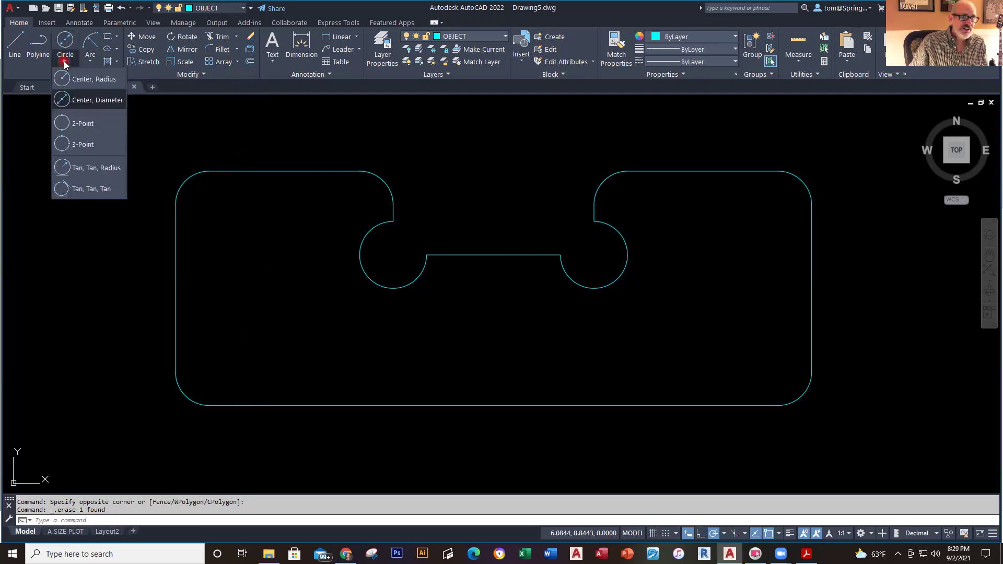
click(81, 100)
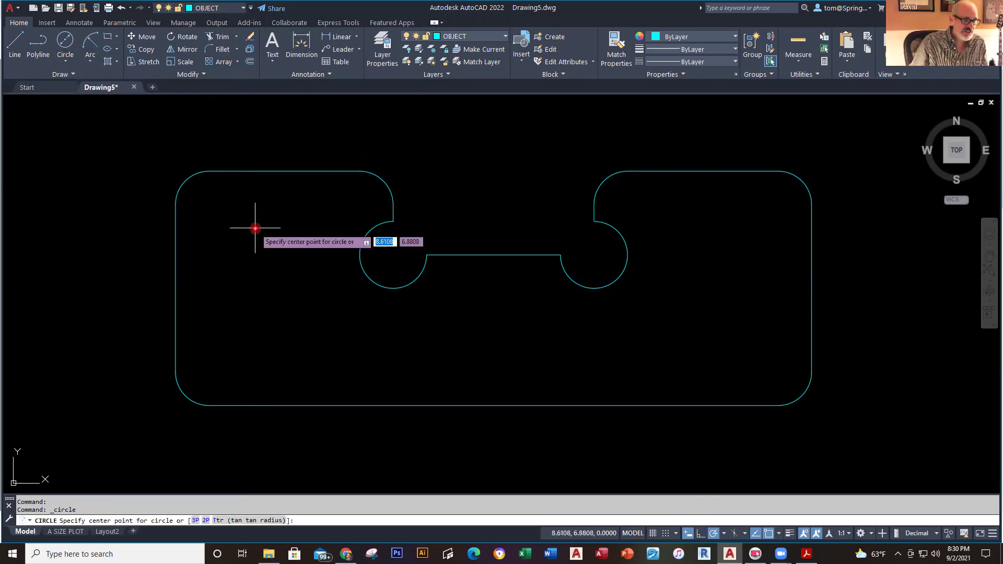
click(211, 371)
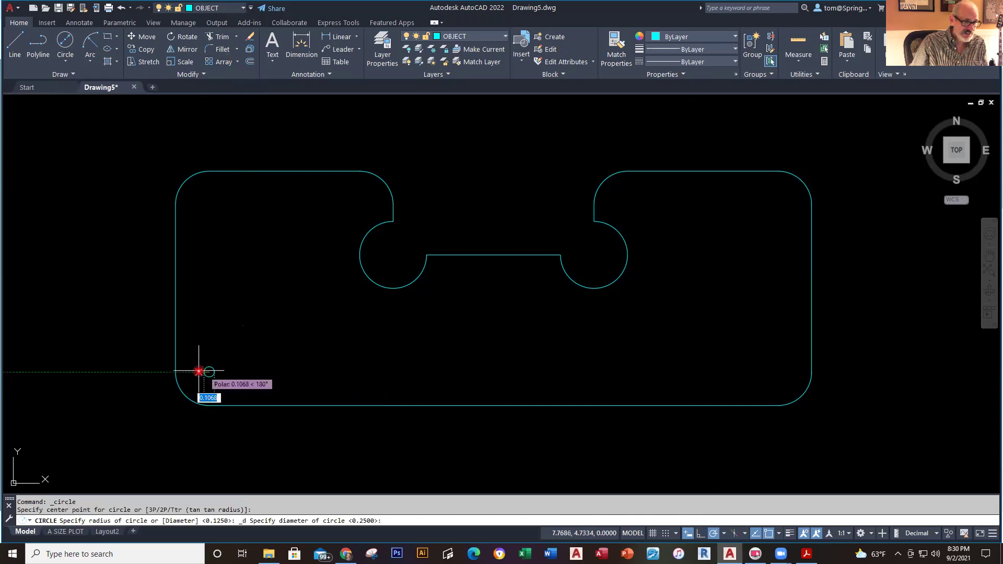
text(.25)
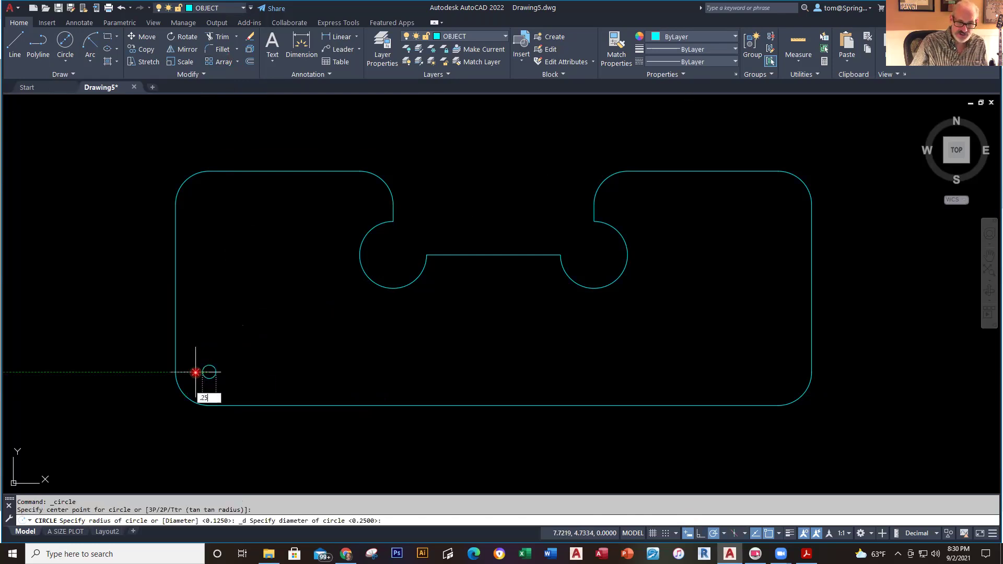
key(Return)
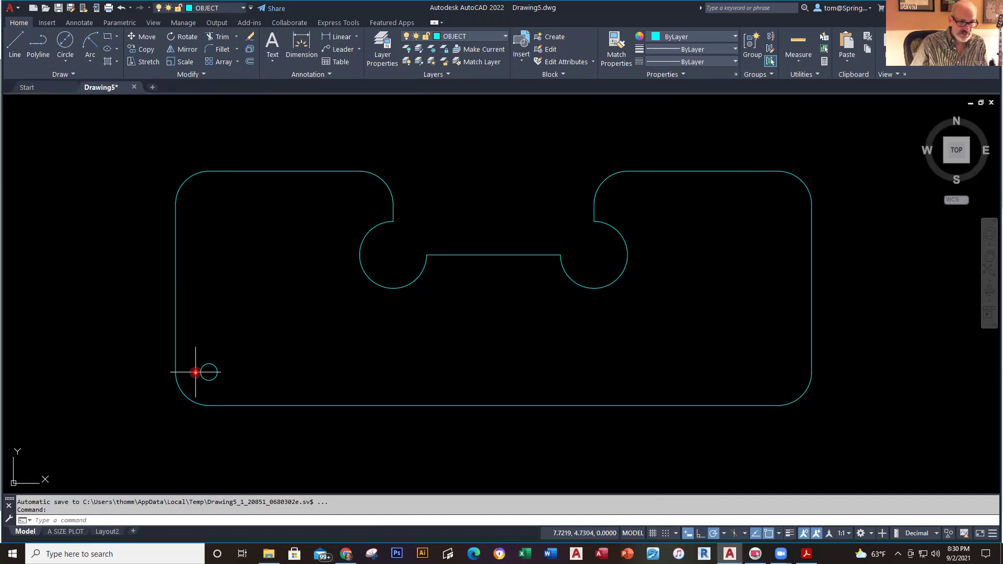
- Erase the newly drawn circle inside the lower-left corner
click(257, 362)
click(211, 387)
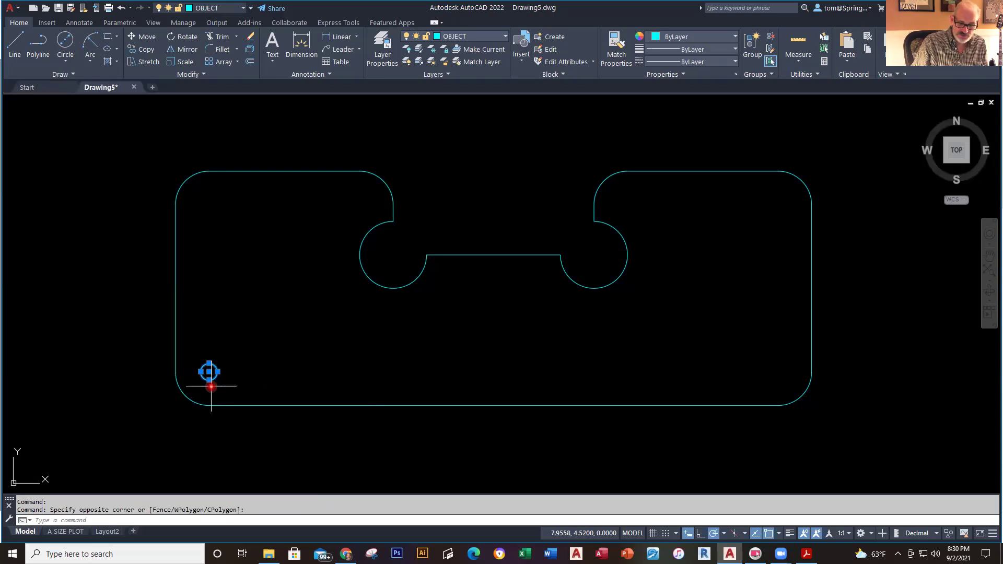
key(Delete)
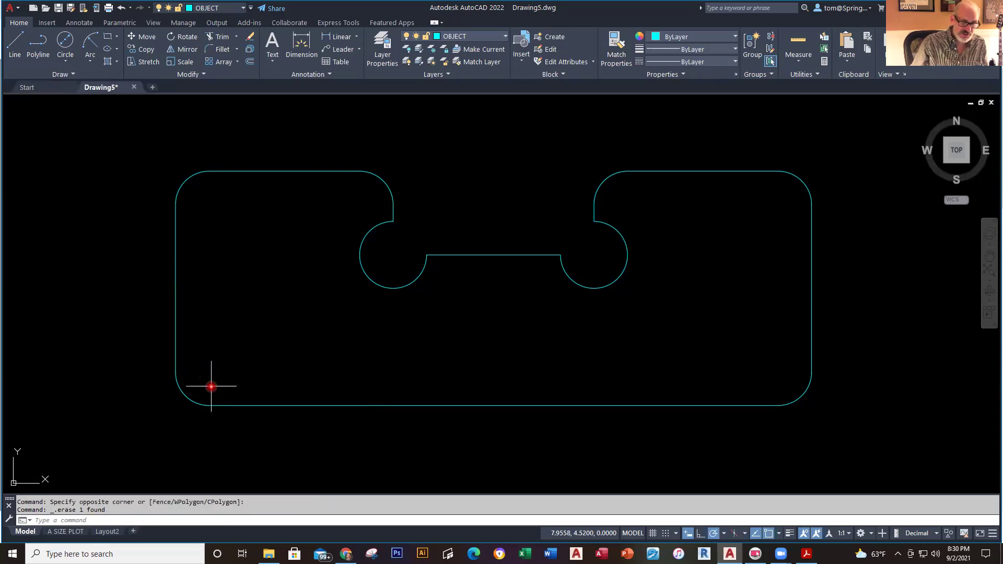
- Redraw the .25 diameter circle at the center of the lower-left corner arc using Center, Diameter
click(67, 66)
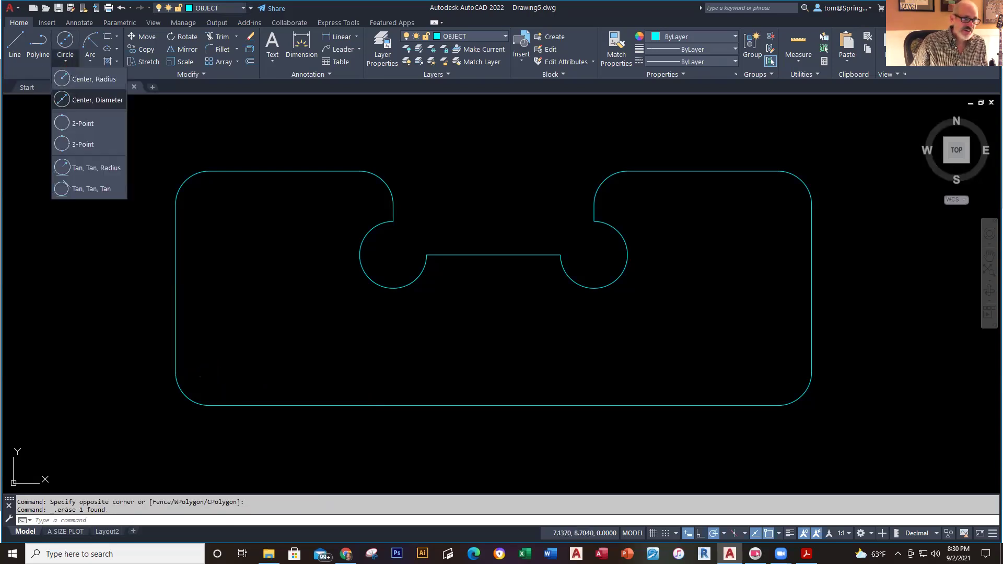
click(95, 100)
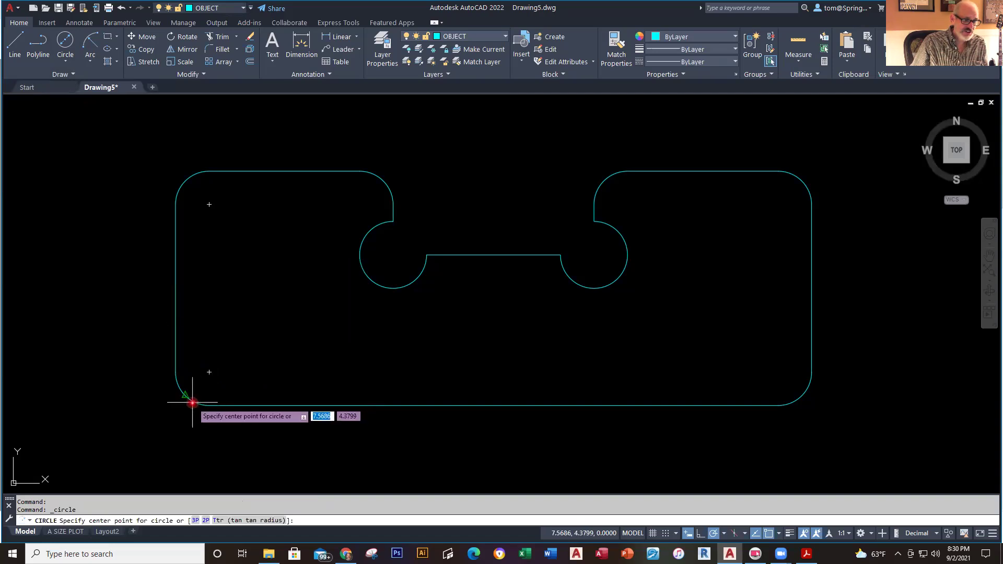
click(209, 372)
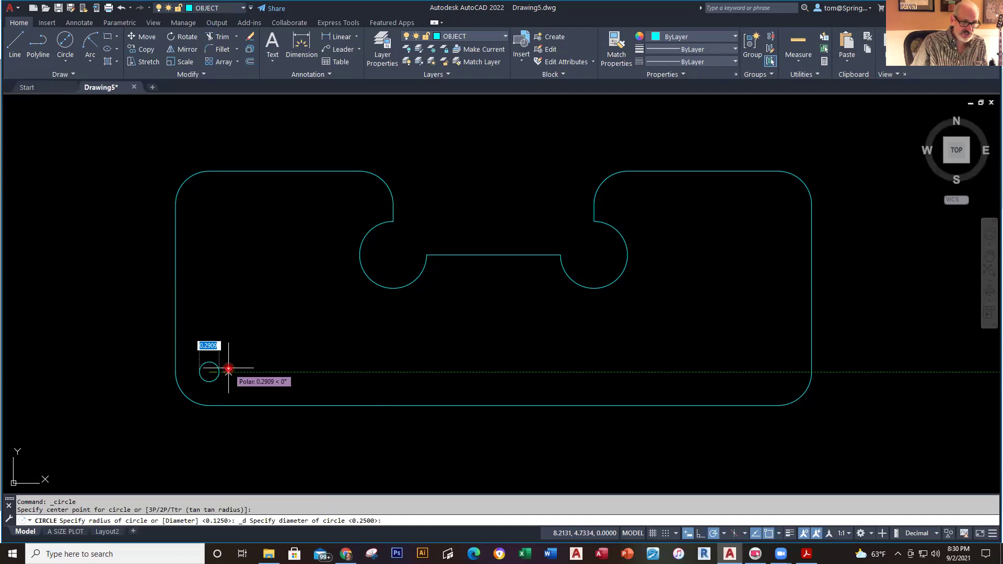
text(.25)
key(Return)
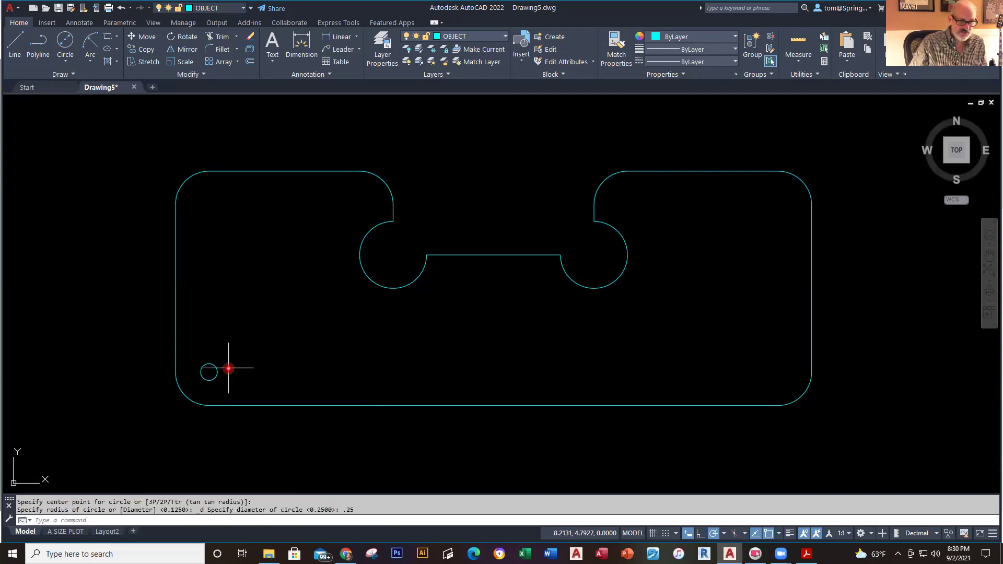
- Check the hole layout in the Acrobat reference, and create a rectangular array from the lower-left circle in AutoCAD
key(alt+Tab)
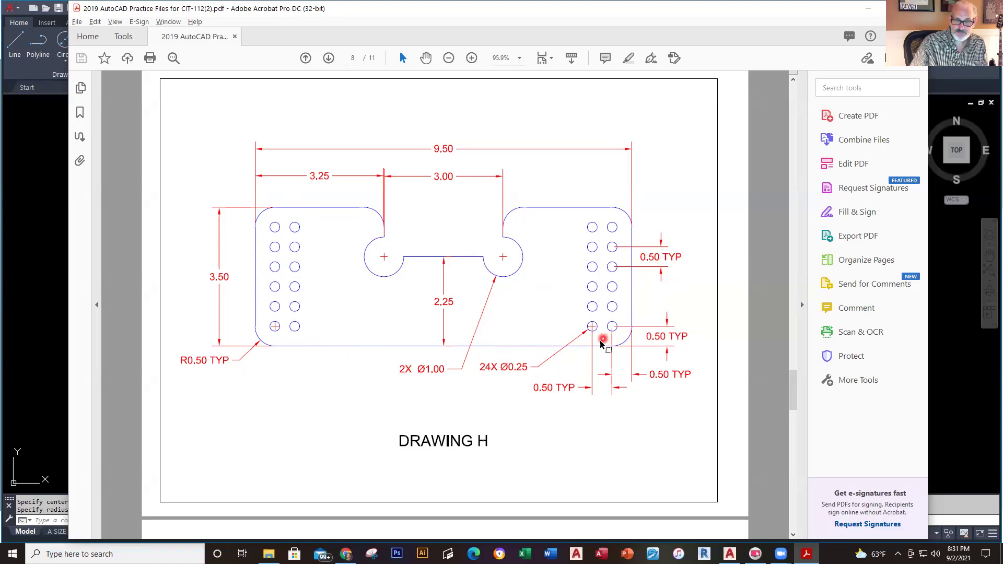
key(alt+Tab)
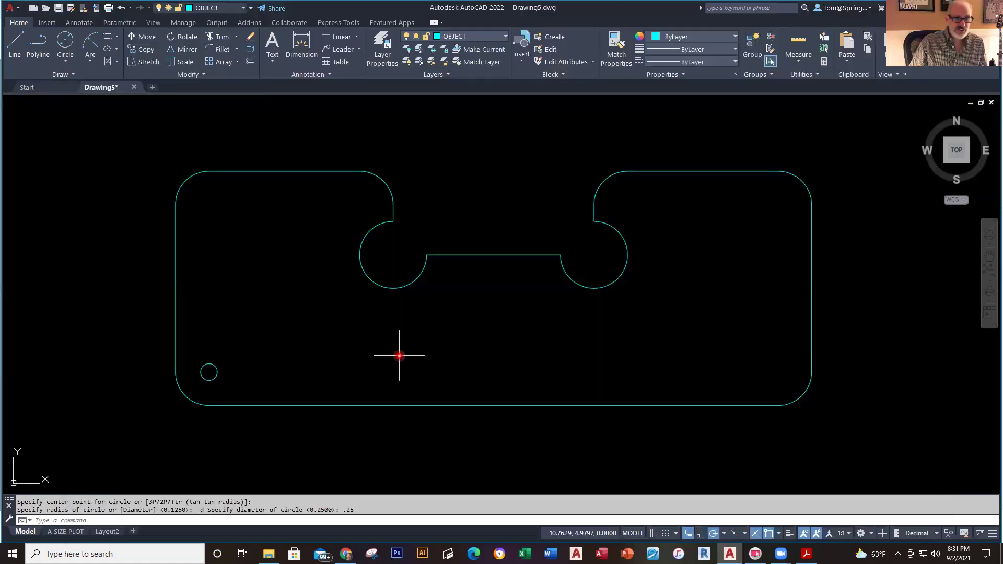
click(237, 63)
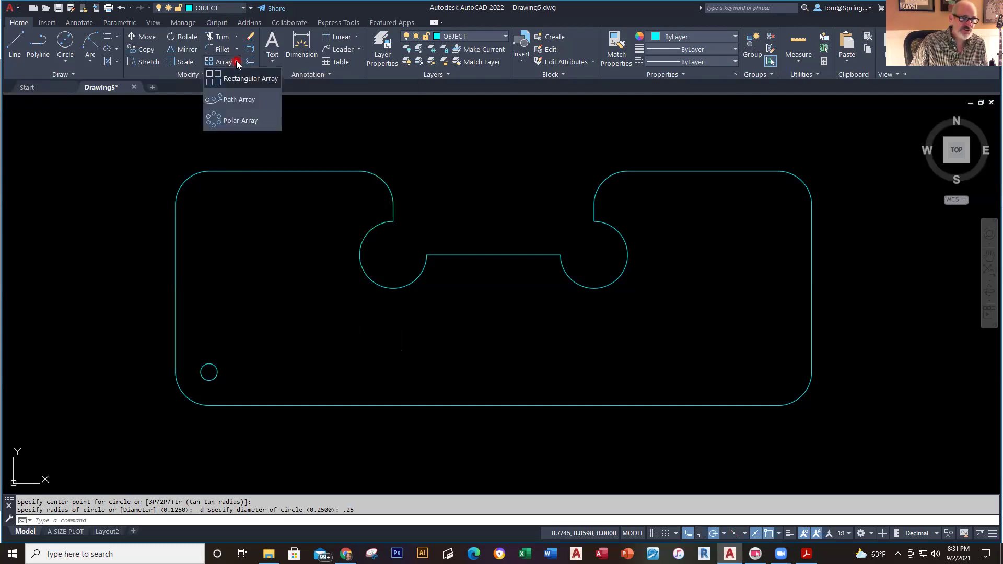
click(234, 79)
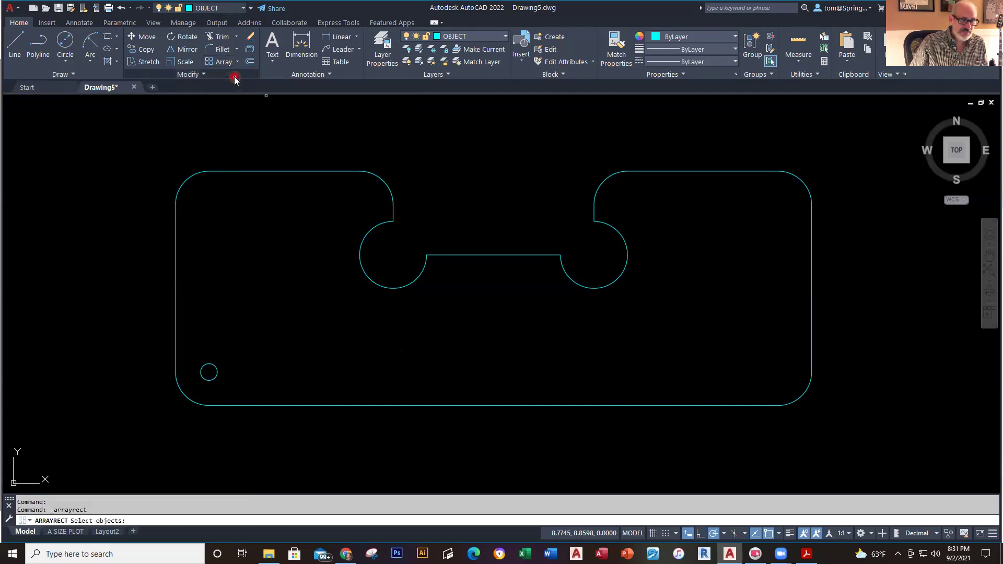
click(209, 364)
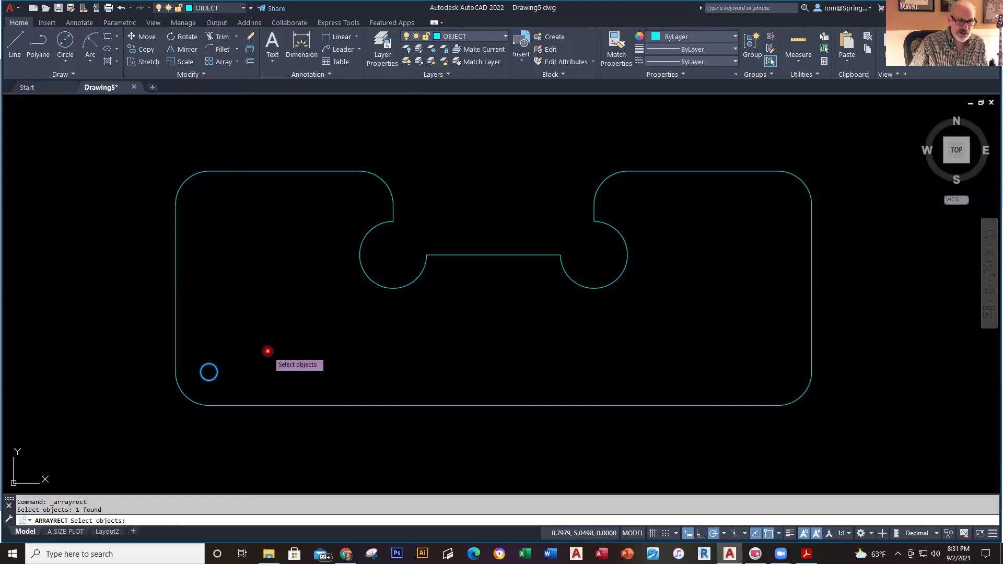
key(Return)
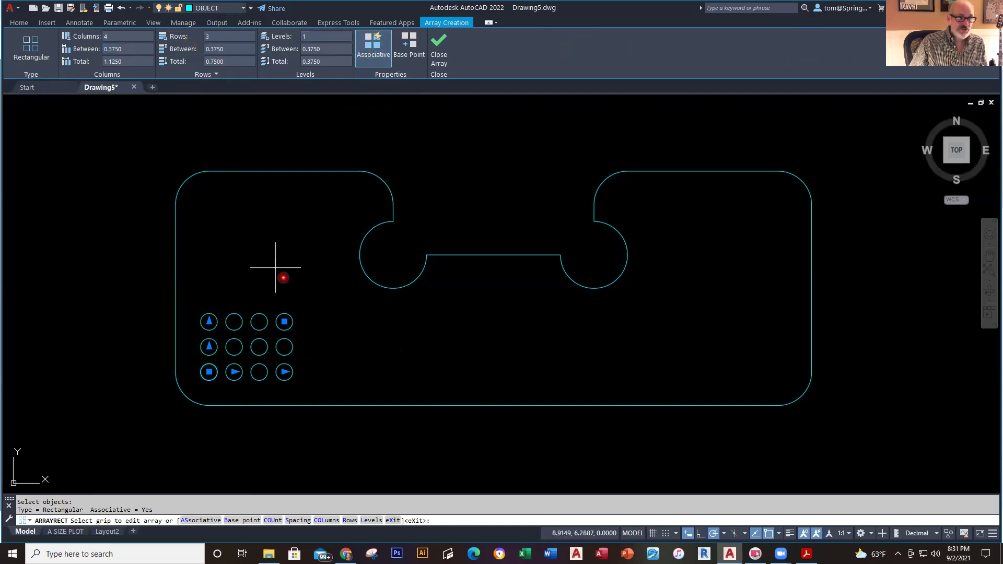
- Set the rectangular array of holes to 2 columns and 6 rows
click(116, 37)
text(2)
key(Return)
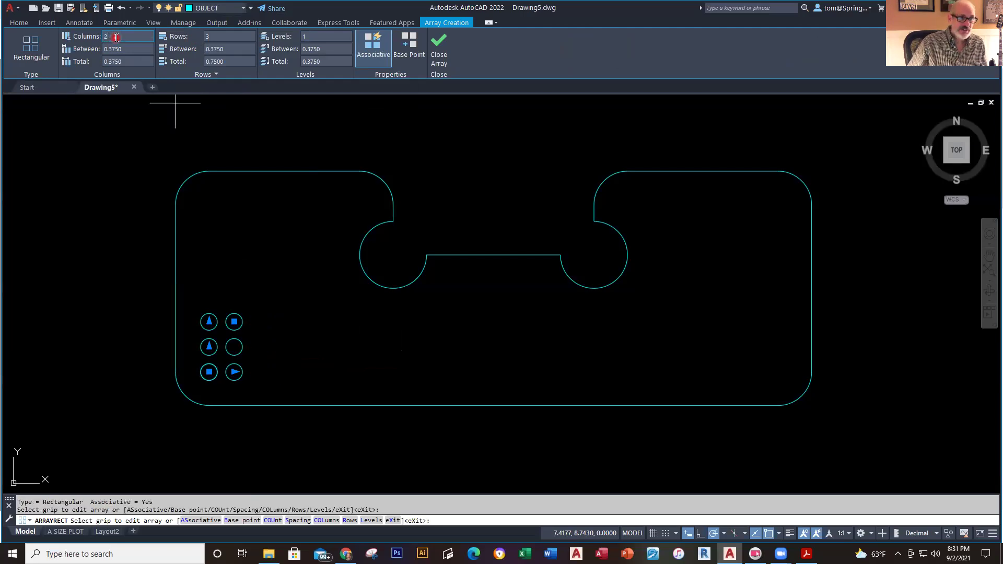
click(217, 37)
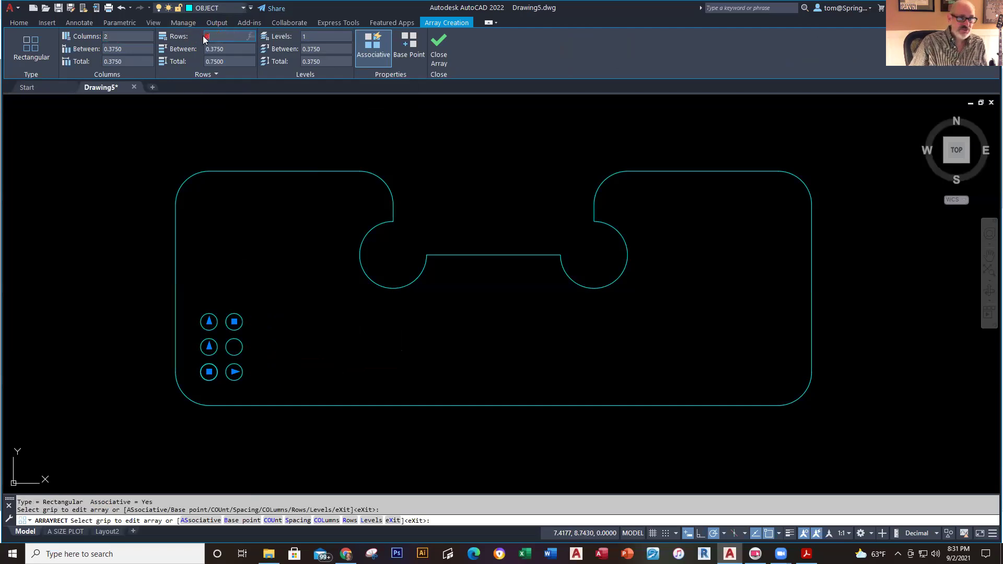
key(Return)
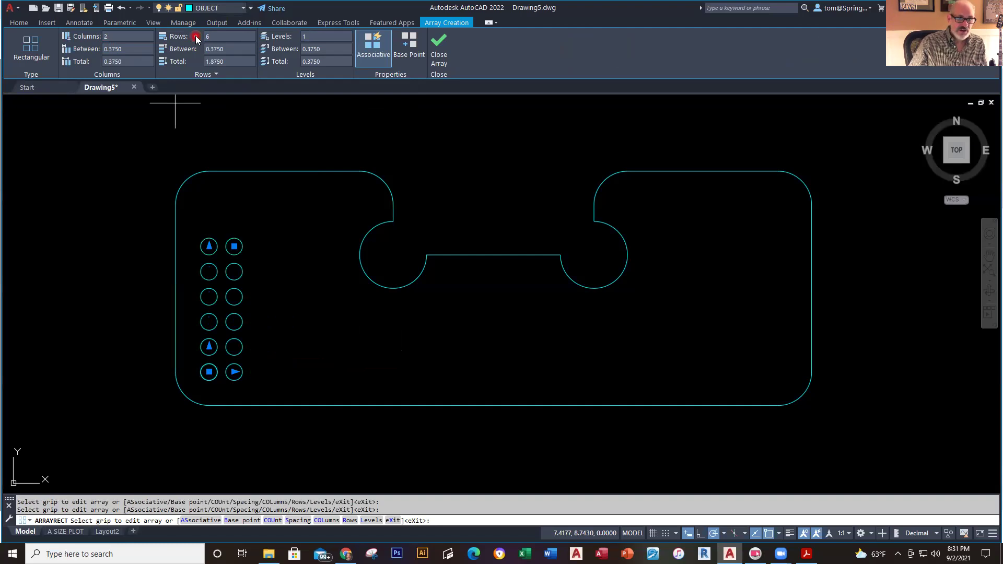
- Set the hole array's column spacing and row spacing to 0.5 and finish the array
click(134, 49)
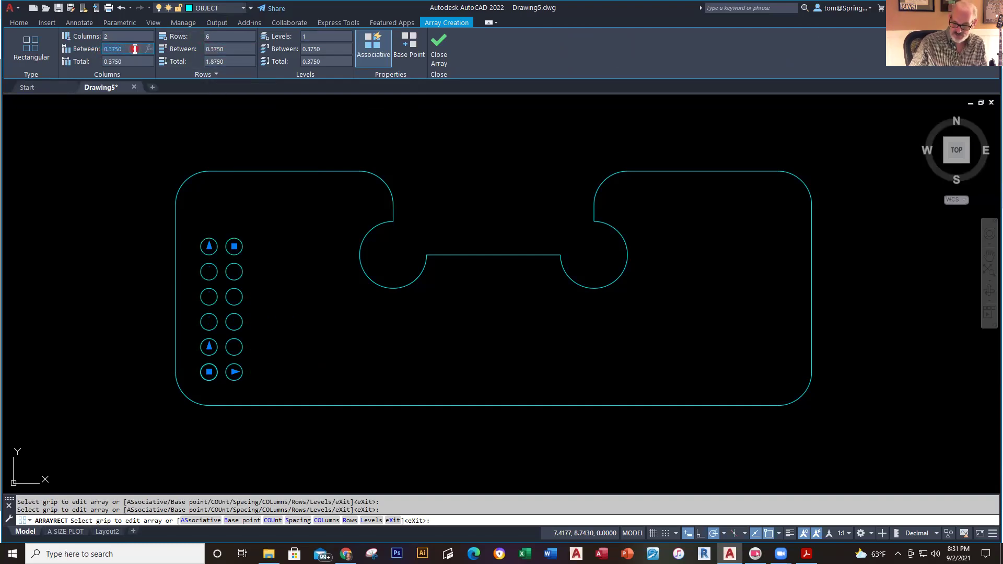
text(.5)
key(Return)
click(234, 47)
text(.5)
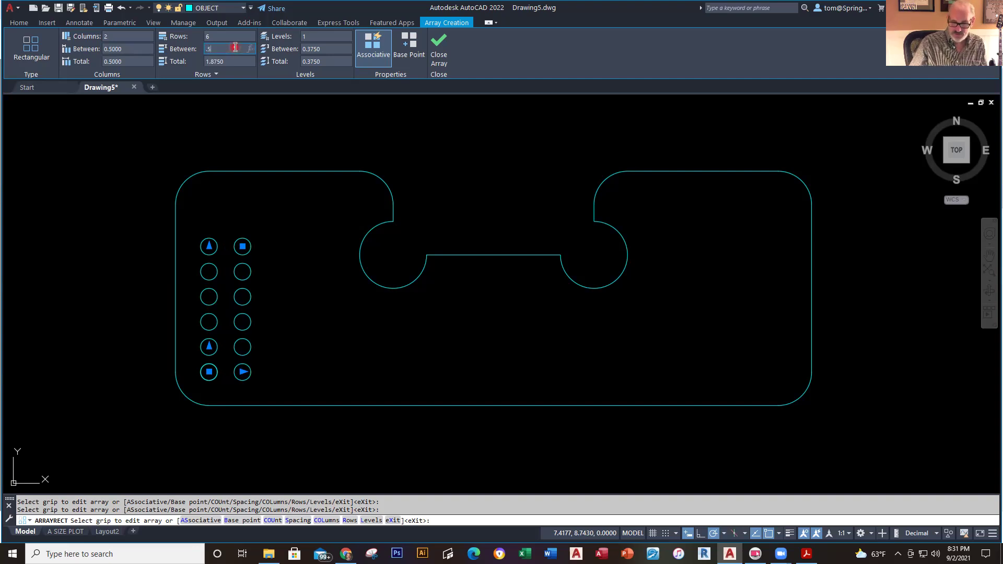
key(Return)
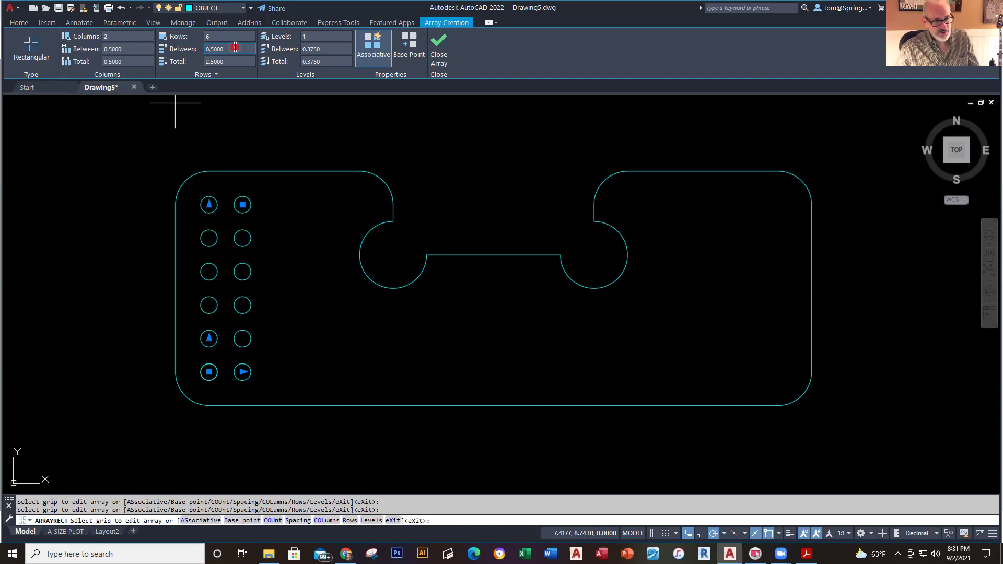
key(Escape)
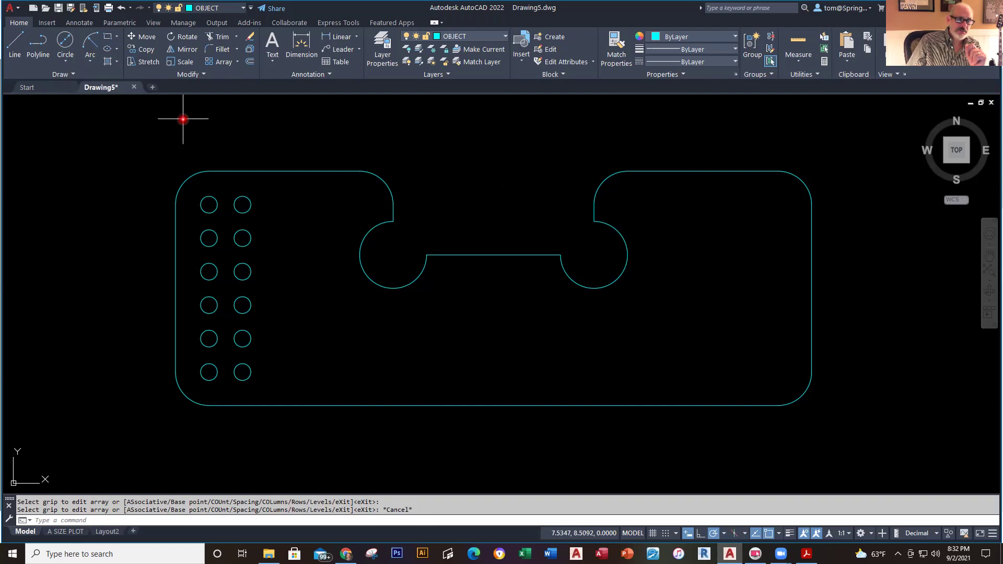
- Mirror the hole array across a vertical line through the midpoint of the notch's horizontal edge, keeping the source objects
click(187, 51)
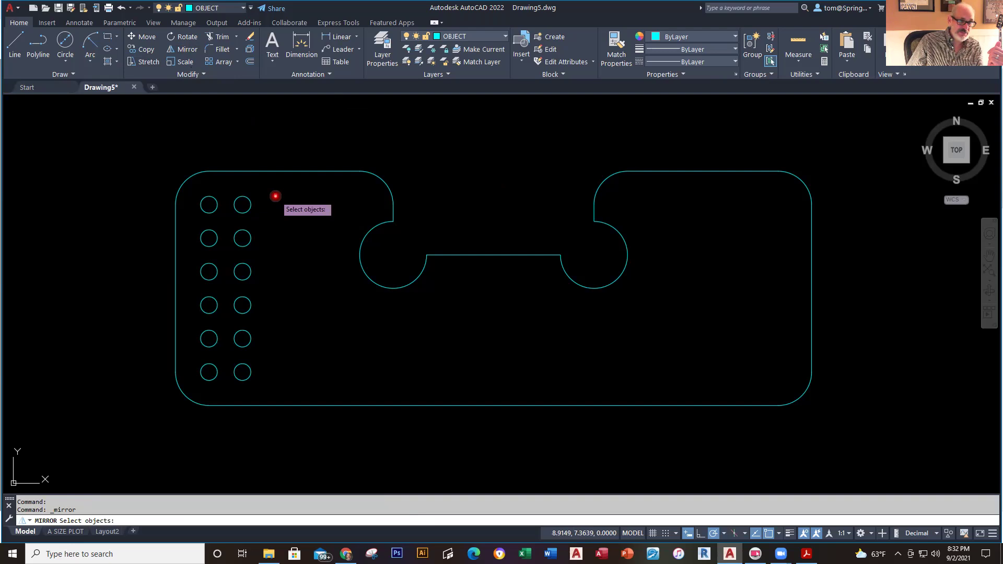
click(242, 197)
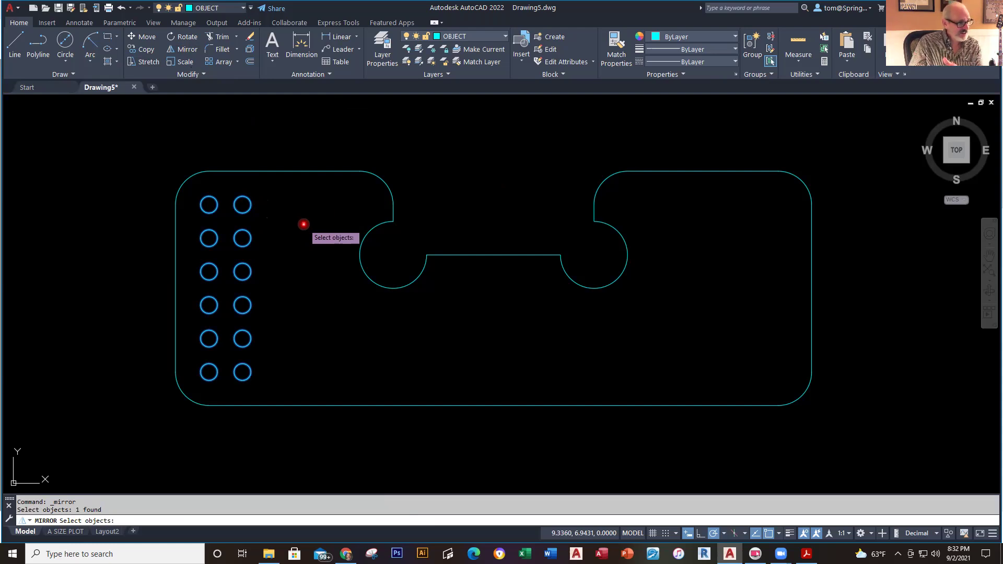
key(Return)
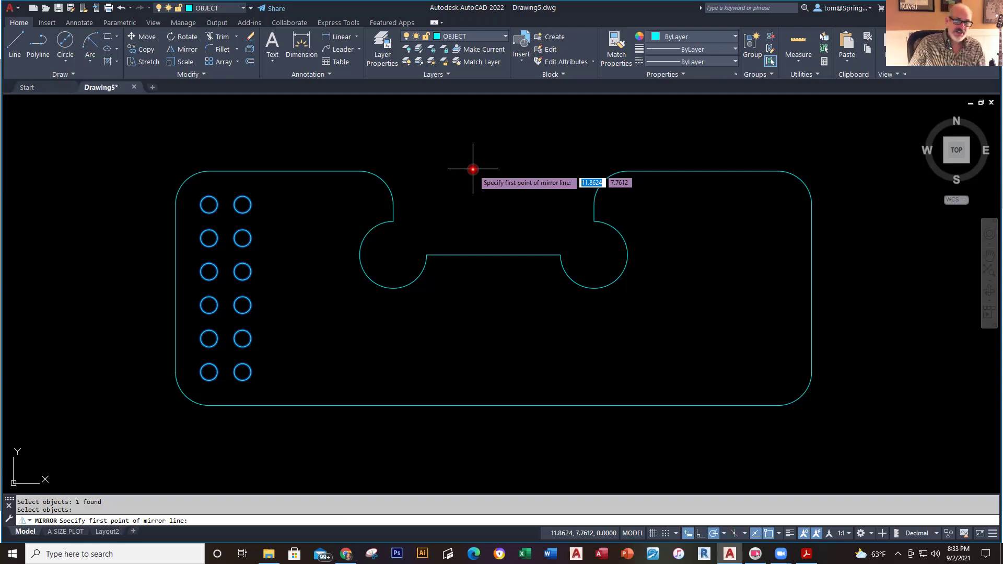
click(494, 254)
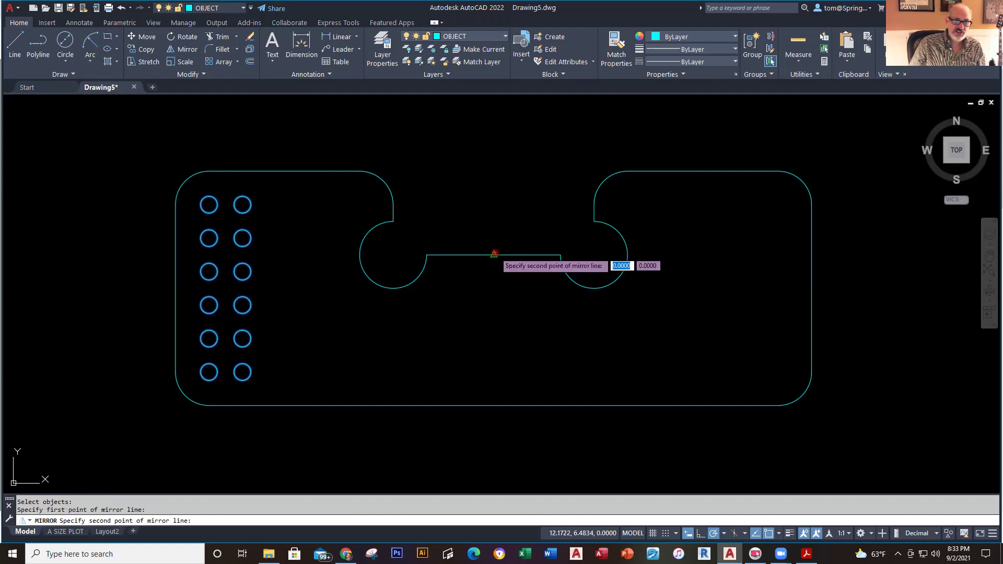
click(496, 359)
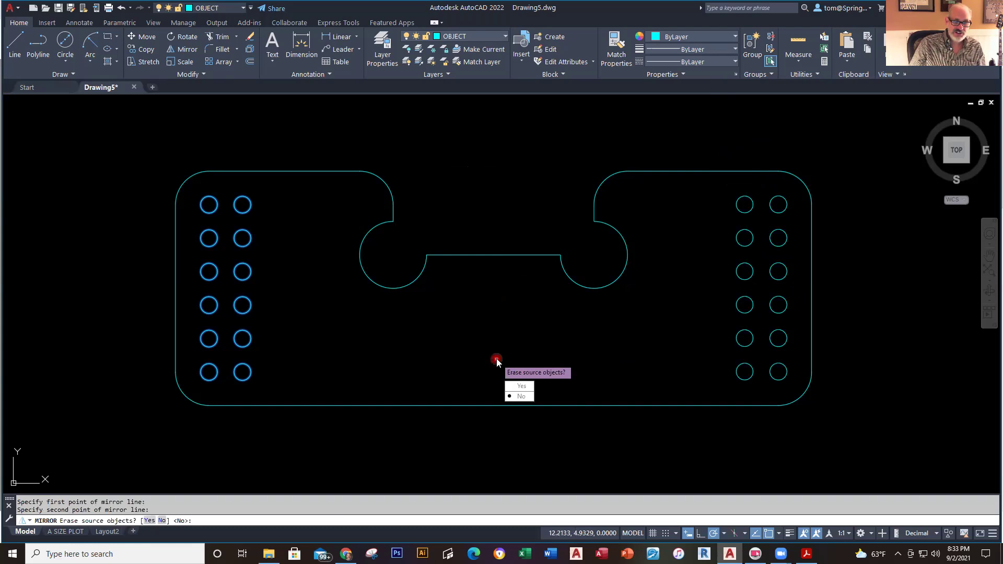
click(522, 396)
scroll(506, 343, down, 2)
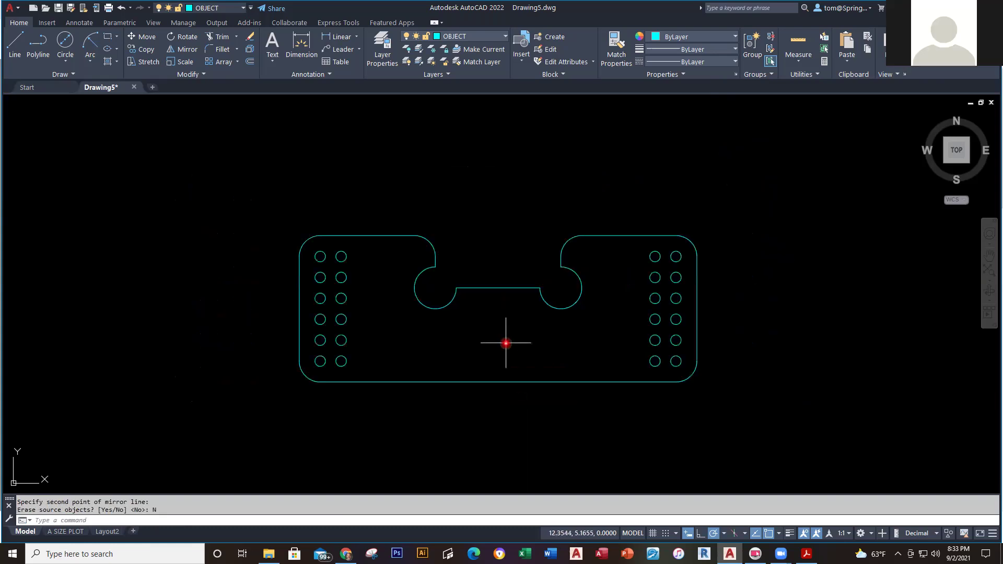
middle_drag(505, 343, 495, 318)
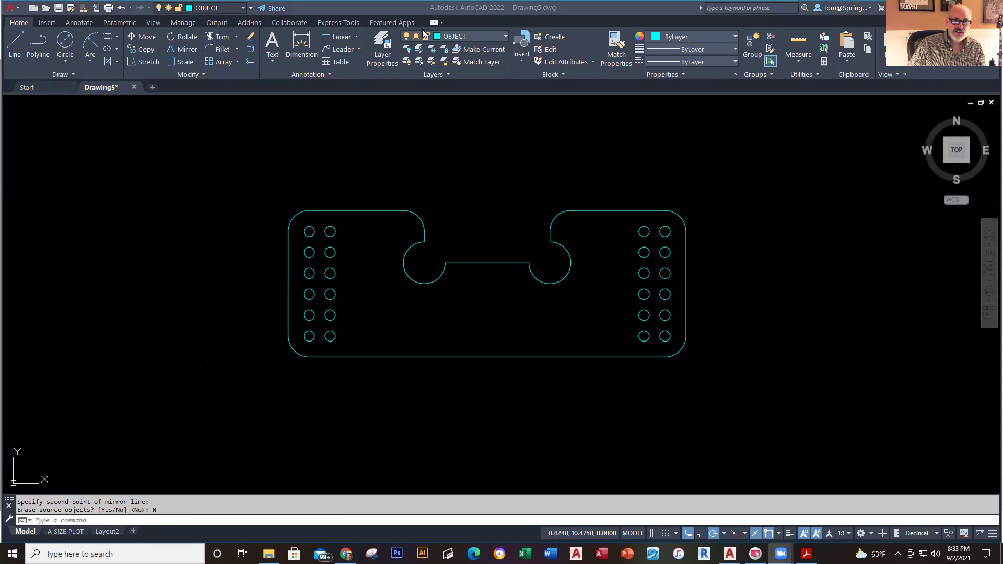
- Make the DIMENSIONS layer current
click(506, 35)
click(492, 73)
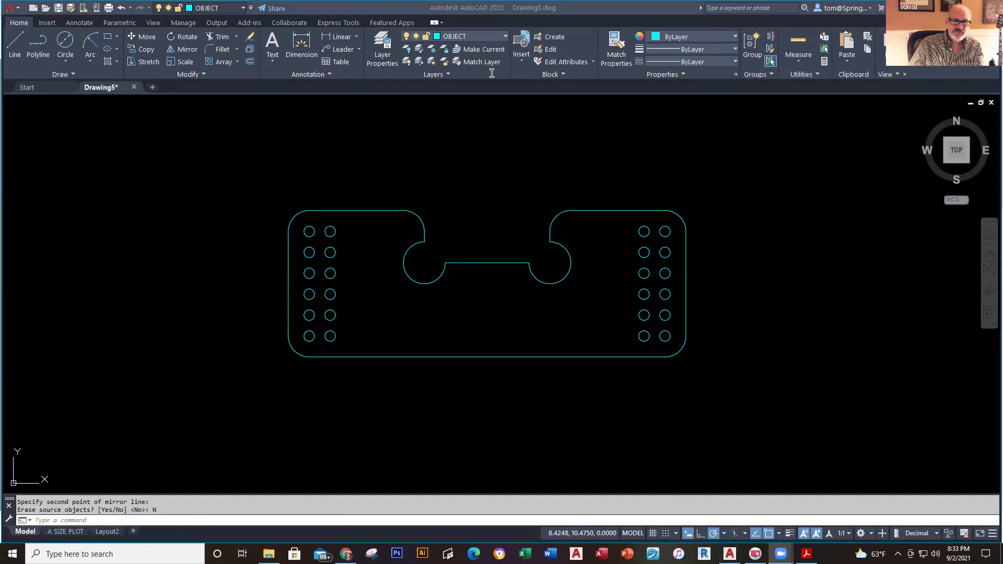
click(505, 37)
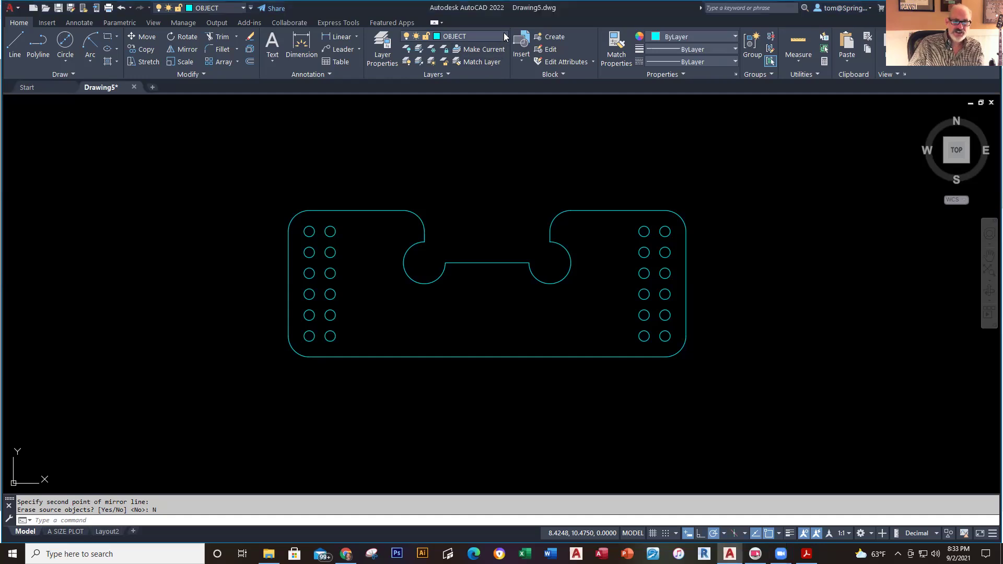
click(504, 37)
click(475, 77)
- Add a linear dimension for the plate's overall width, placed above the outline
click(349, 40)
click(289, 230)
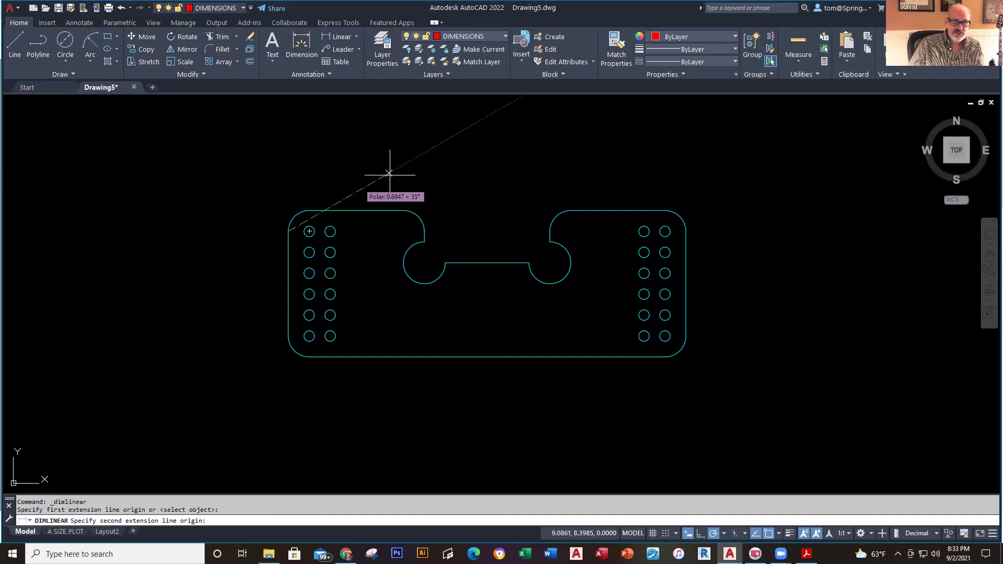
click(686, 230)
click(664, 160)
- Add a vertical linear dimension between the plate's upper and lower edges, placed left of the outline
click(340, 36)
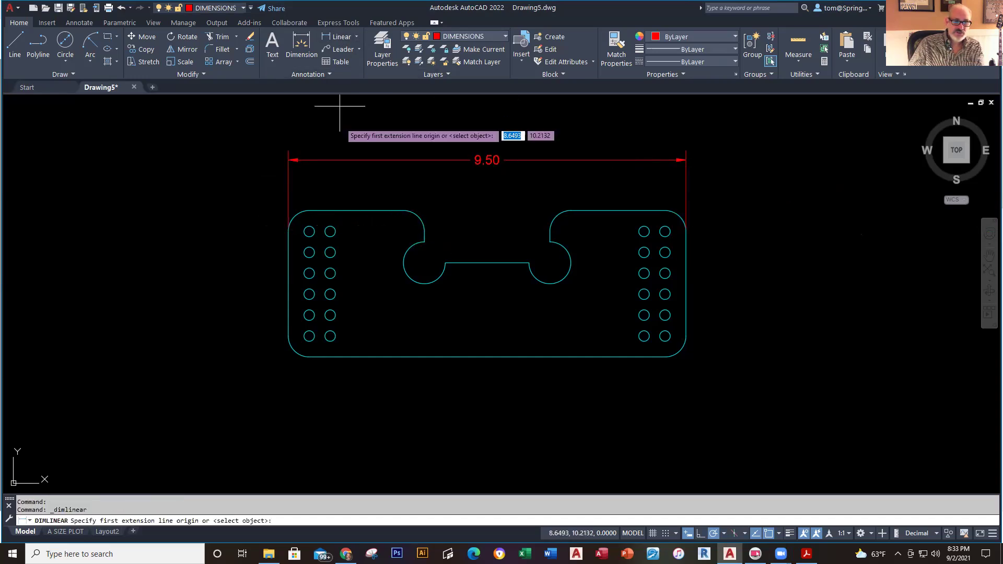
click(310, 211)
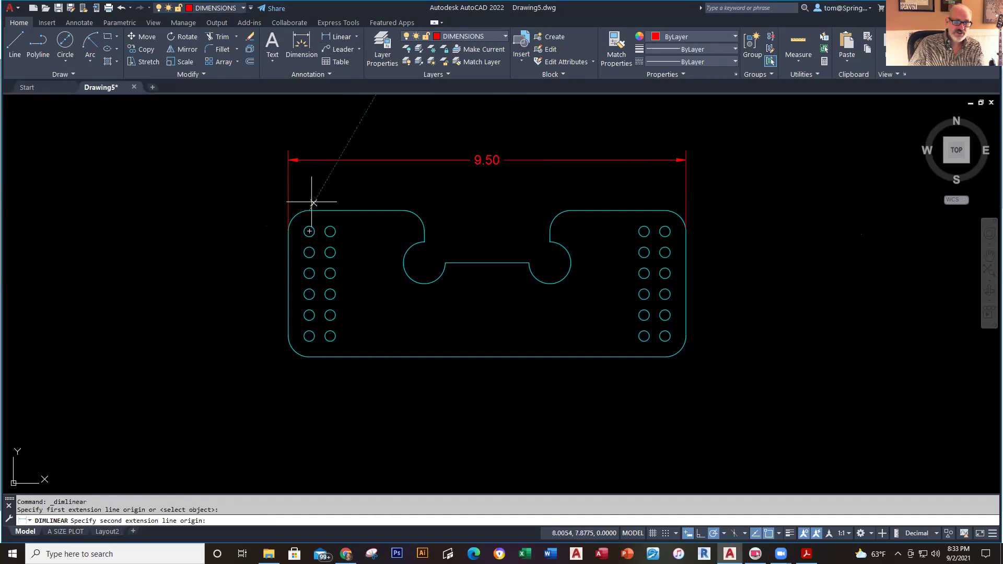
click(309, 357)
click(235, 342)
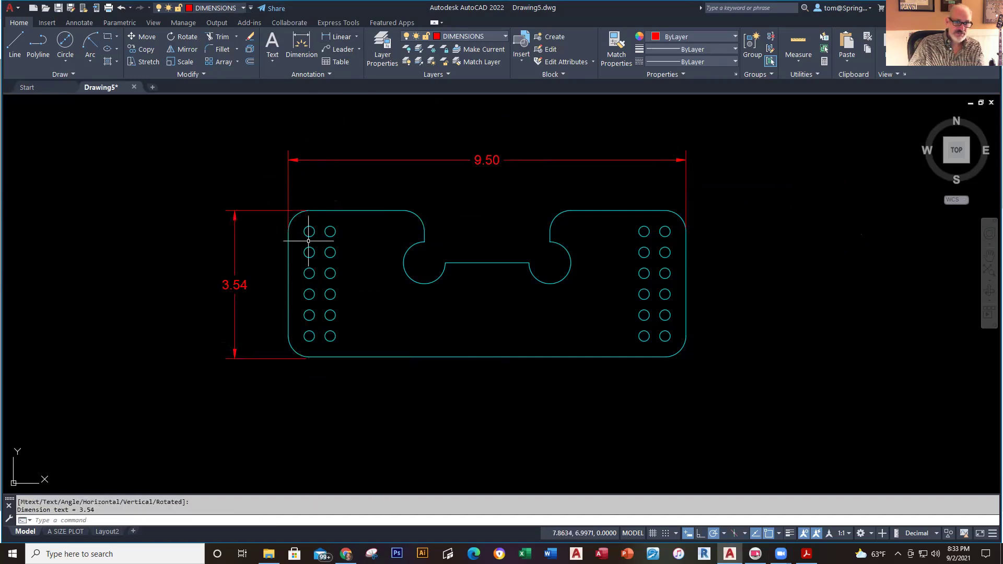
- Stretch the height dimension's lower extension-line origin onto the endpoint of the plate's bottom edge
scroll(306, 379, up, 5)
click(247, 301)
click(322, 300)
click(322, 292)
key(Escape)
scroll(499, 251, down, 4)
scroll(344, 196, down, 2)
middle_drag(368, 209, 363, 254)
scroll(474, 256, up, 1)
middle_drag(473, 240, 473, 290)
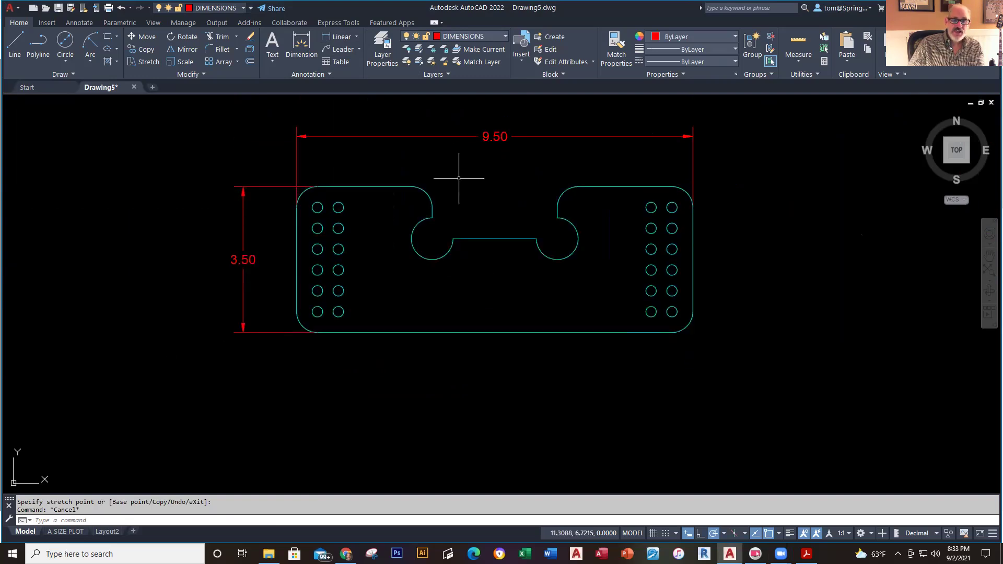
- Add a linear dimension from the plate's left edge to the notch's left side, below the overall width dimension
click(339, 36)
click(297, 208)
click(433, 207)
click(422, 167)
- Dimension the notch opening's width, aligned with the neighbouring dimension from the plate's left edge
right_click(453, 166)
click(523, 173)
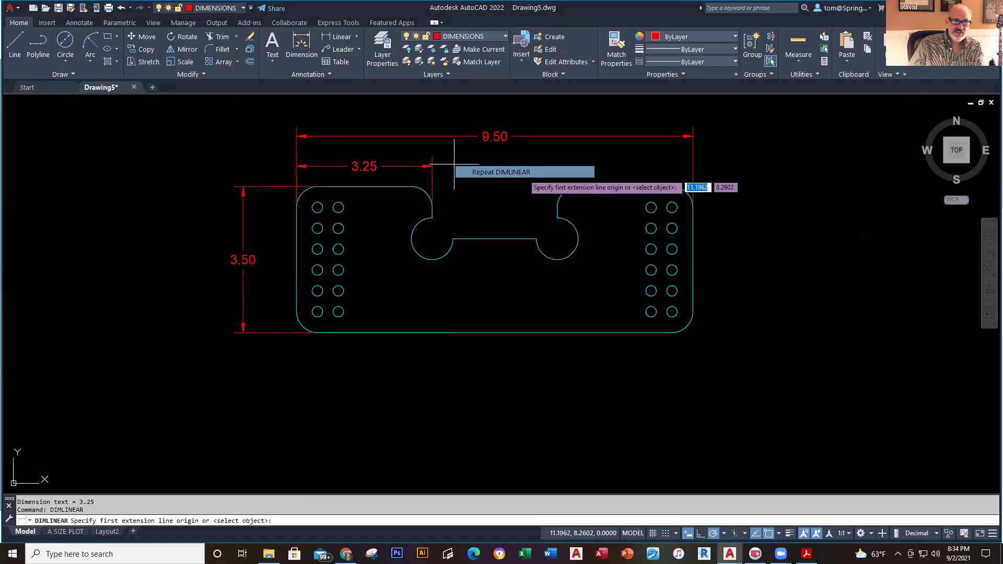
click(432, 207)
click(558, 207)
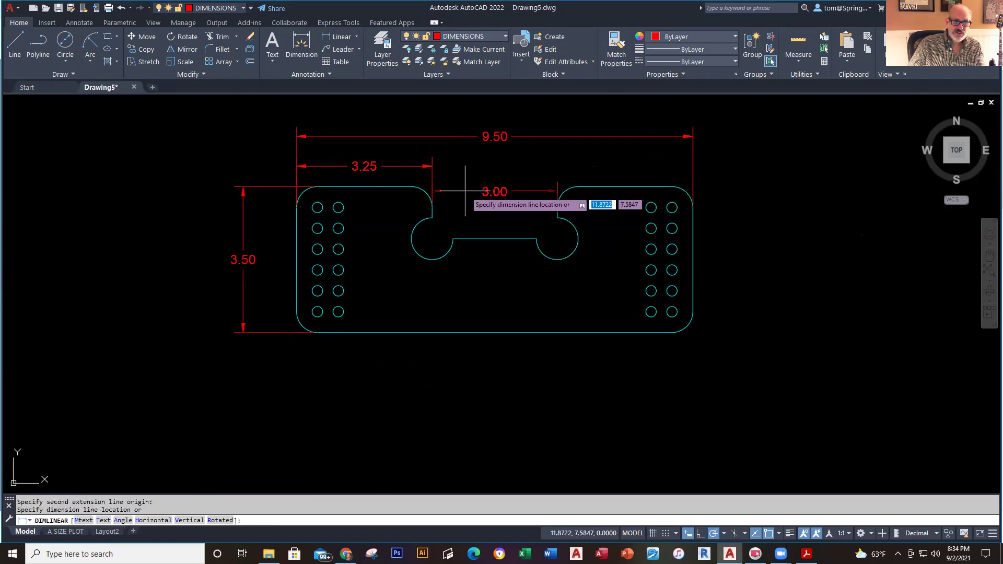
click(432, 166)
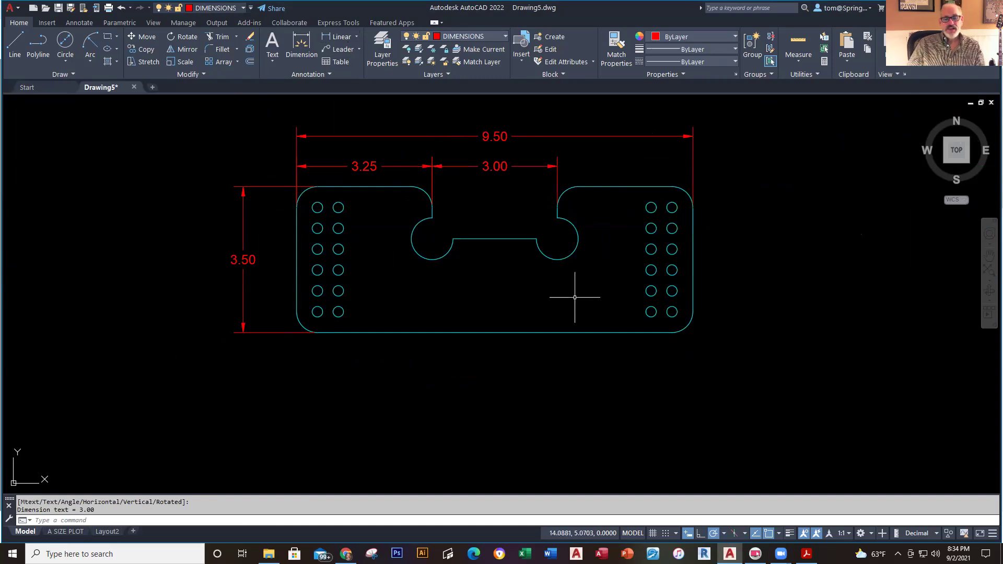
- Add a vertical linear dimension from the midpoint of the notch's horizontal edge down to the plate's bottom edge
click(338, 37)
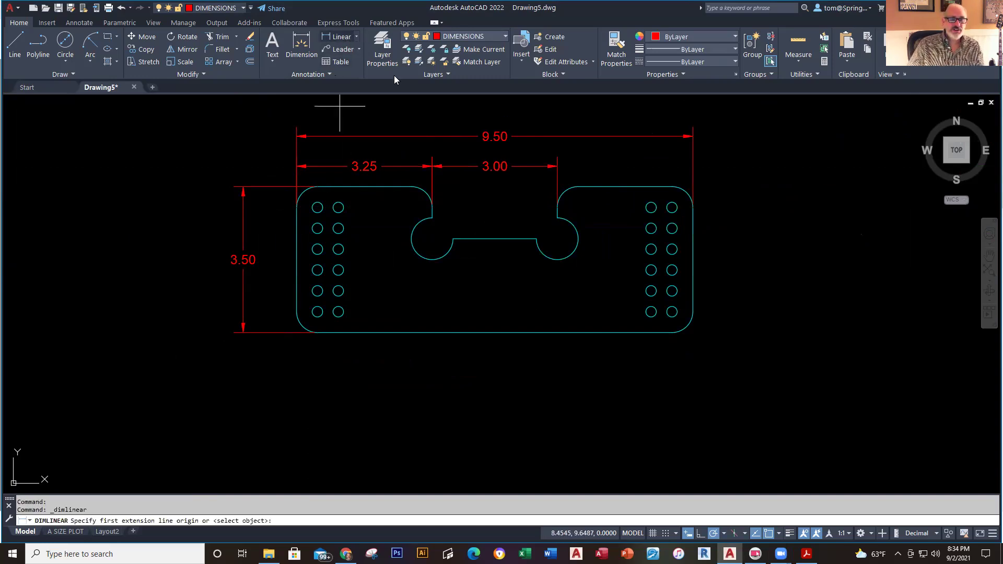
click(496, 239)
click(495, 331)
click(497, 319)
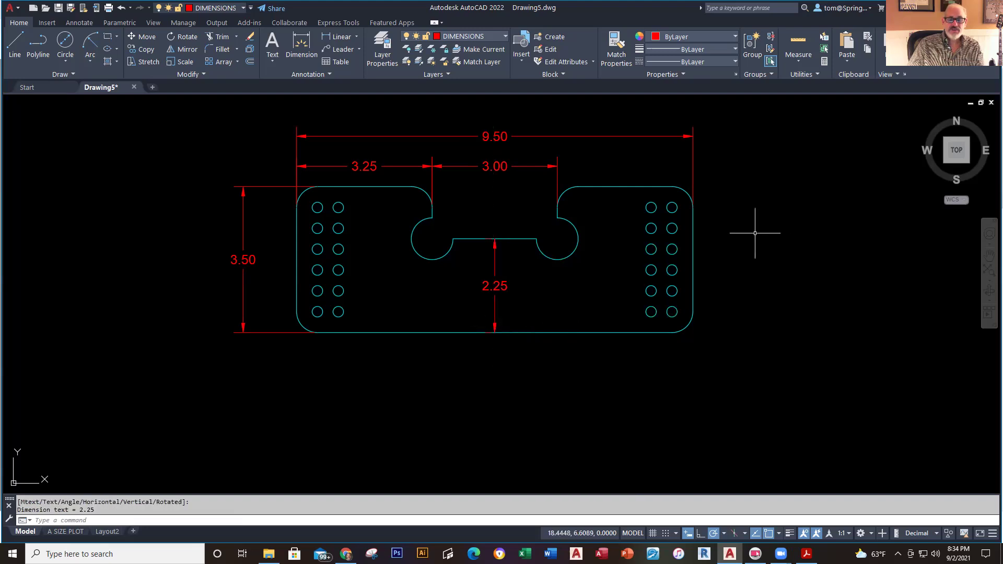
- Add a diameter dimension to the lower-left hole of the right-hand array, with its text below the plate
click(356, 37)
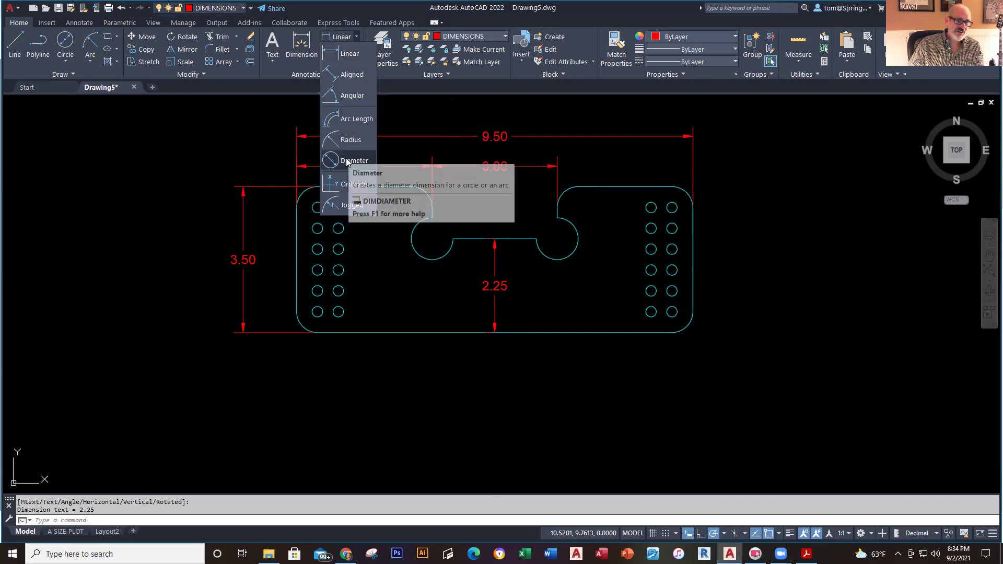
click(347, 160)
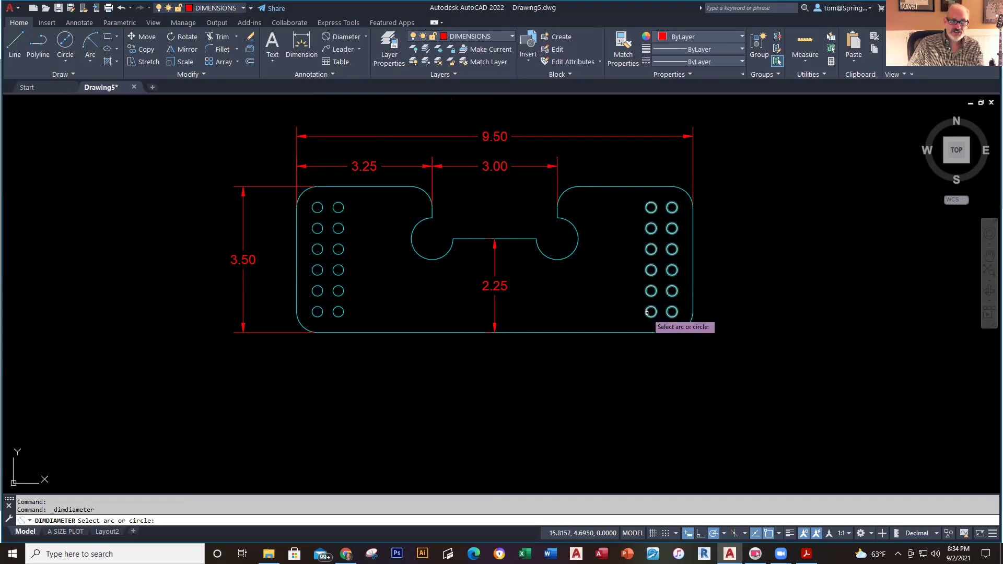
click(647, 313)
click(604, 362)
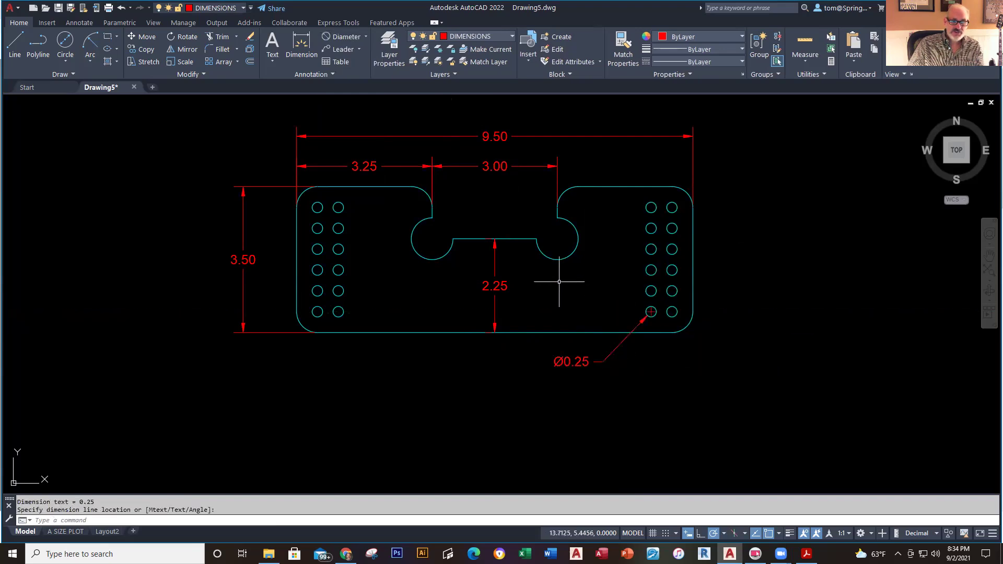
- Add a diameter dimension to the notch's right circular arc, with its text below the plate
right_click(566, 312)
click(575, 317)
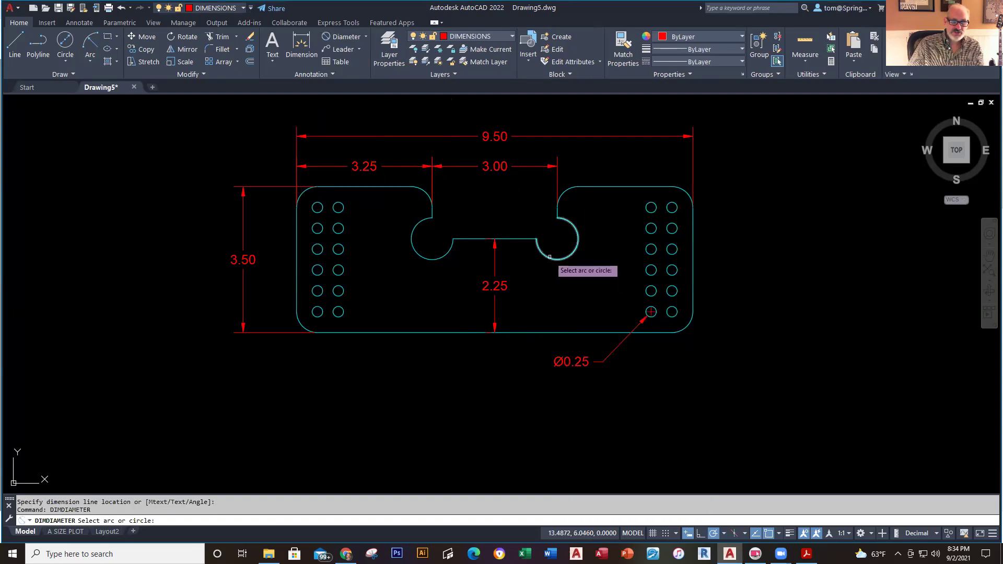
click(550, 260)
click(503, 369)
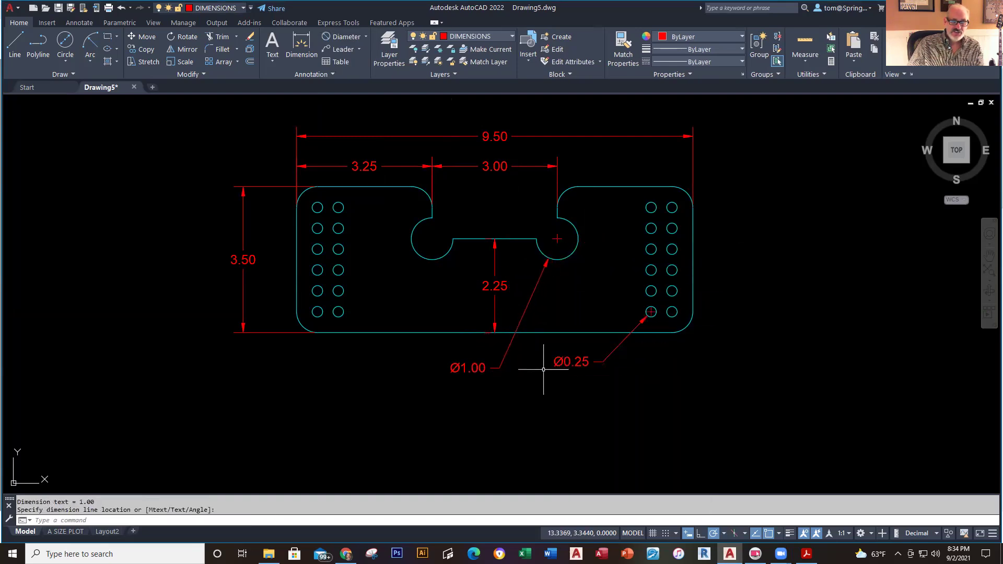
- Edit the small hole's diameter dimension text to add the prefix "24X" before the value
scroll(553, 360, up, 6)
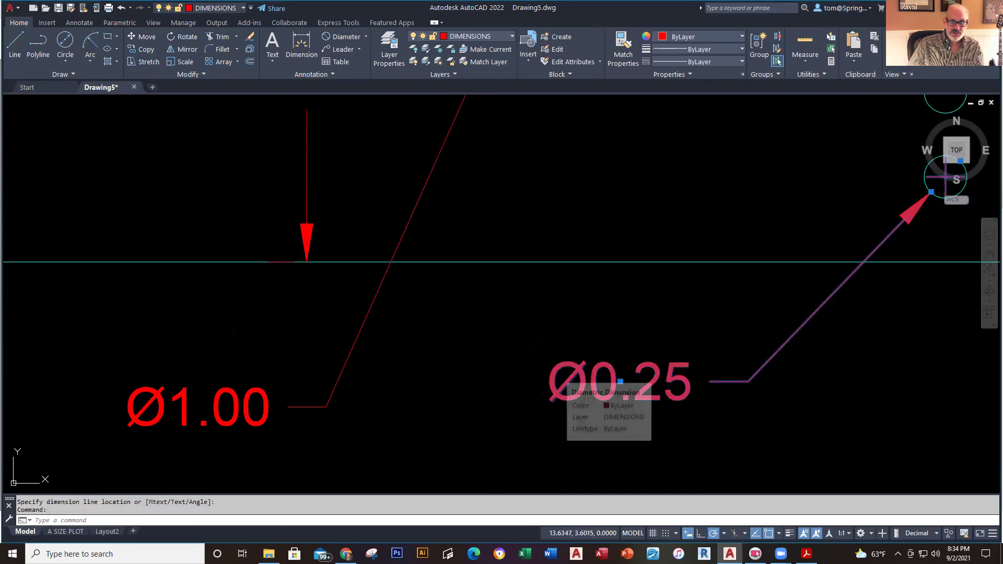
double_click(557, 370)
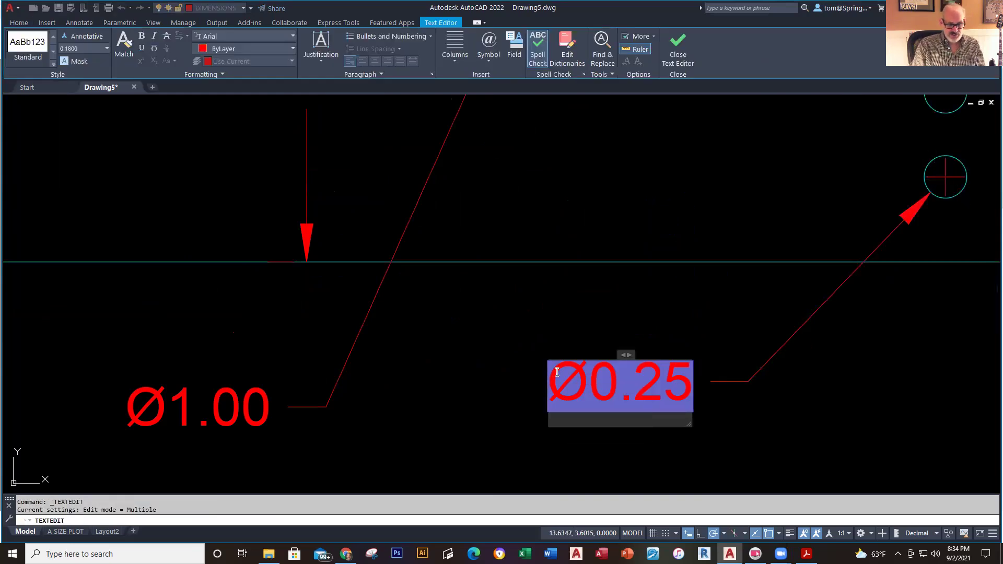
text(24 x)
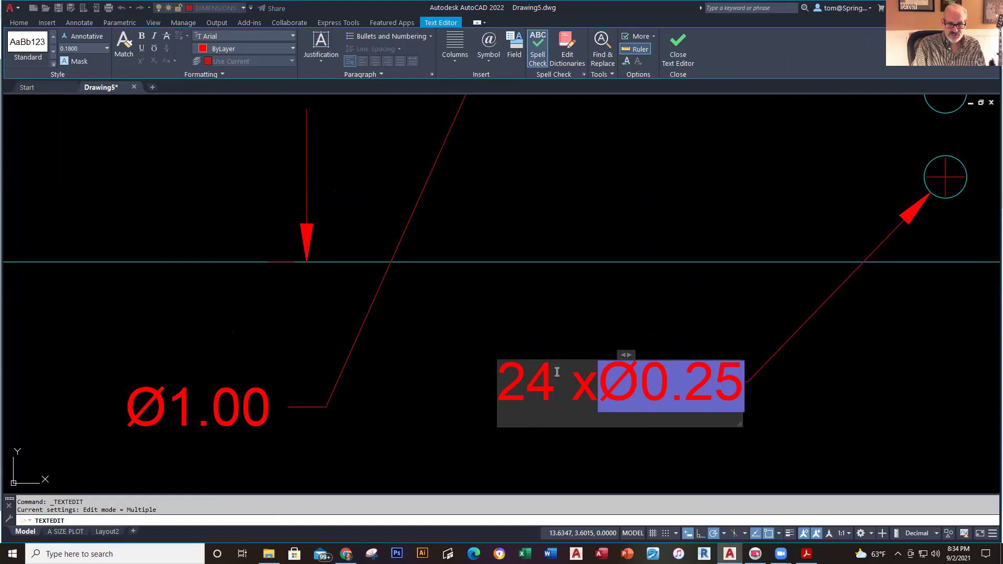
key(BackSpace)
text(X)
key(BackSpace)
key(BackSpace)
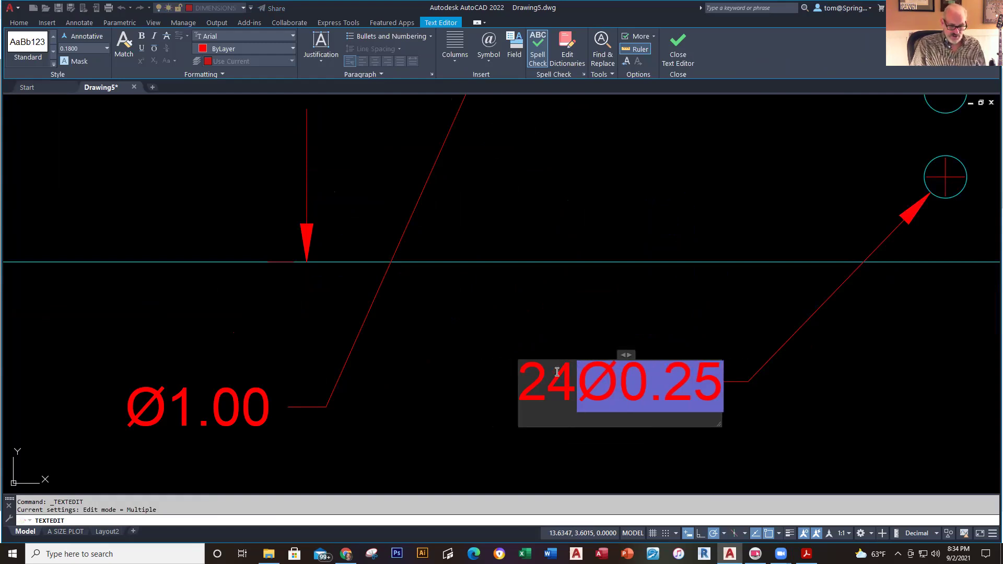
text(X)
click(474, 328)
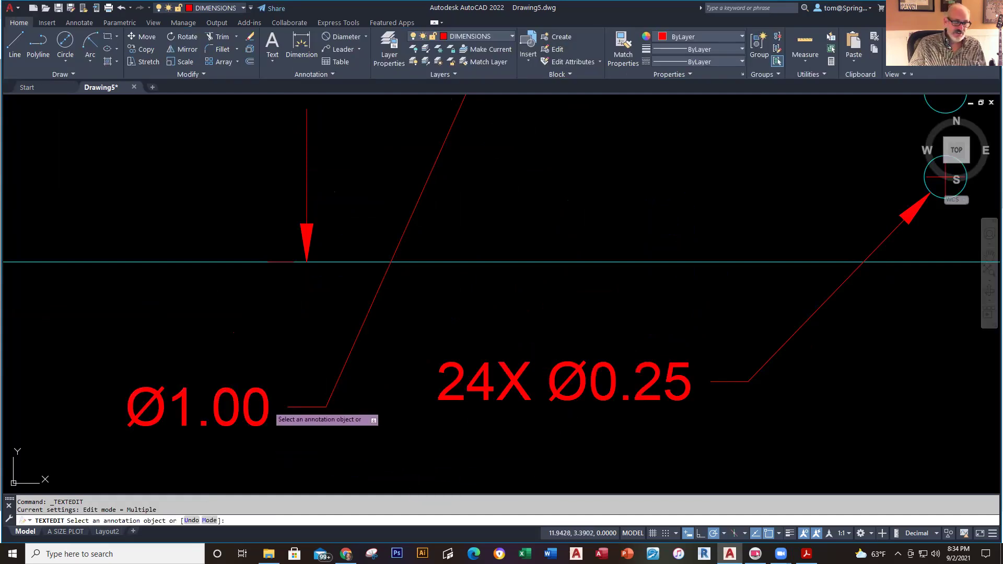
- Add the prefix "2X" before the value in the notch arc's diameter dimension and finish text editing
click(158, 408)
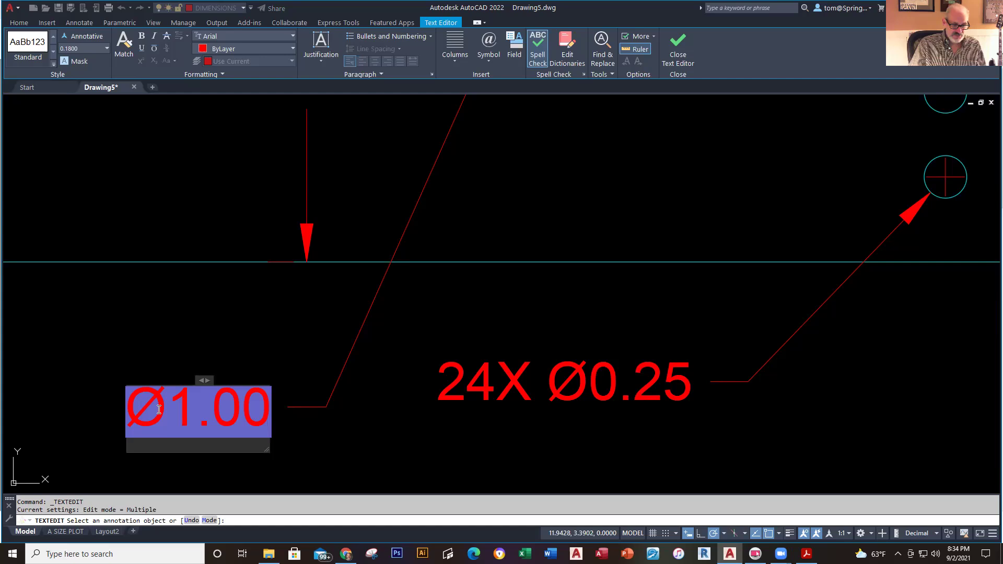
text(2X)
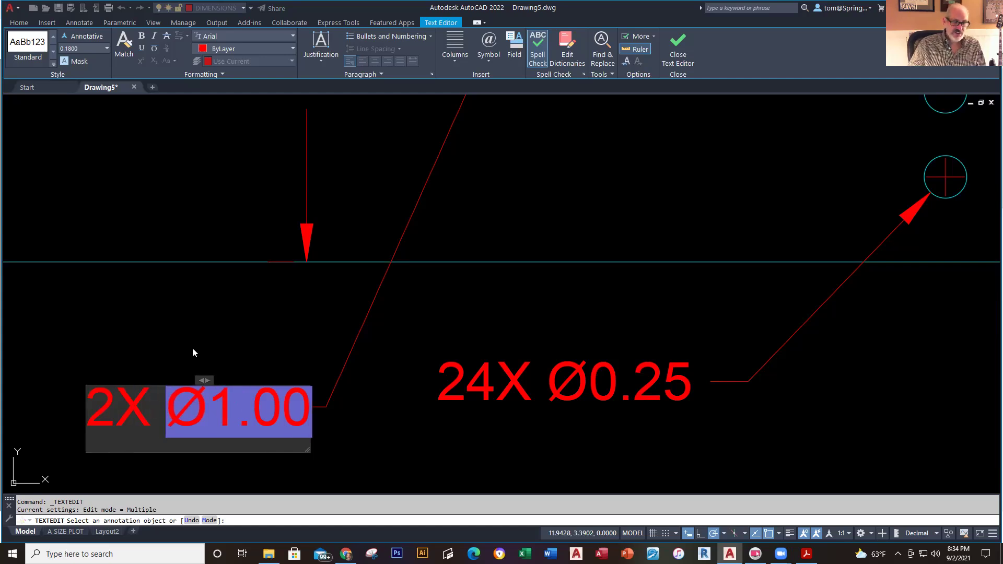
click(193, 352)
scroll(411, 424, down, 6)
key(Escape)
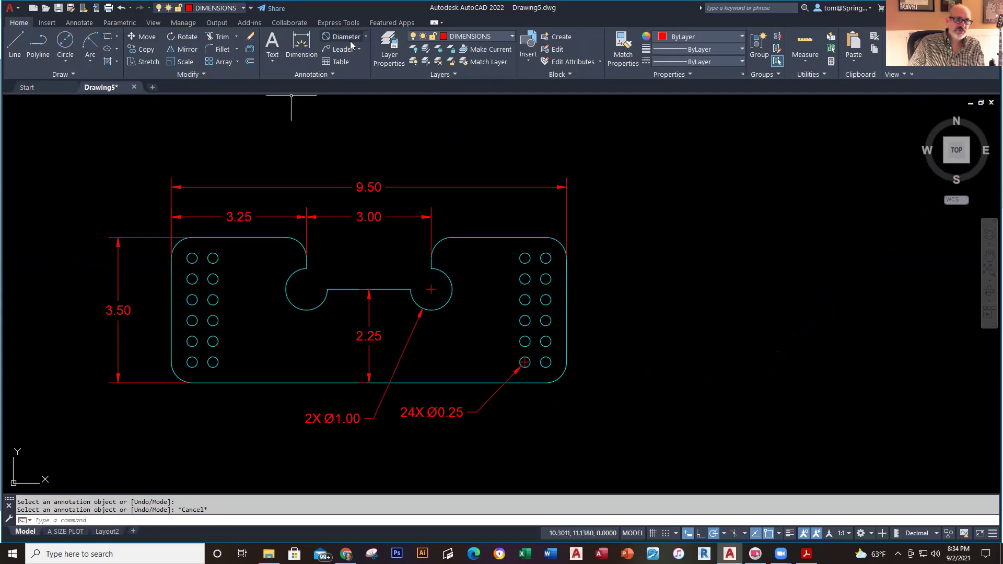
- Add a vertical linear dimension between the second and third holes from the top in the right-hand array's outer column
click(367, 37)
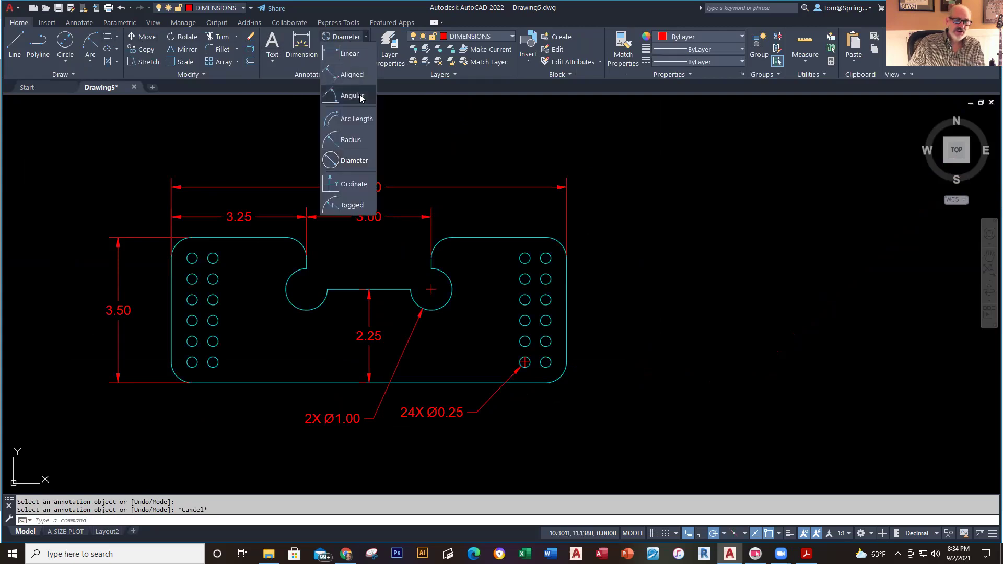
click(359, 62)
scroll(585, 334, up, 2)
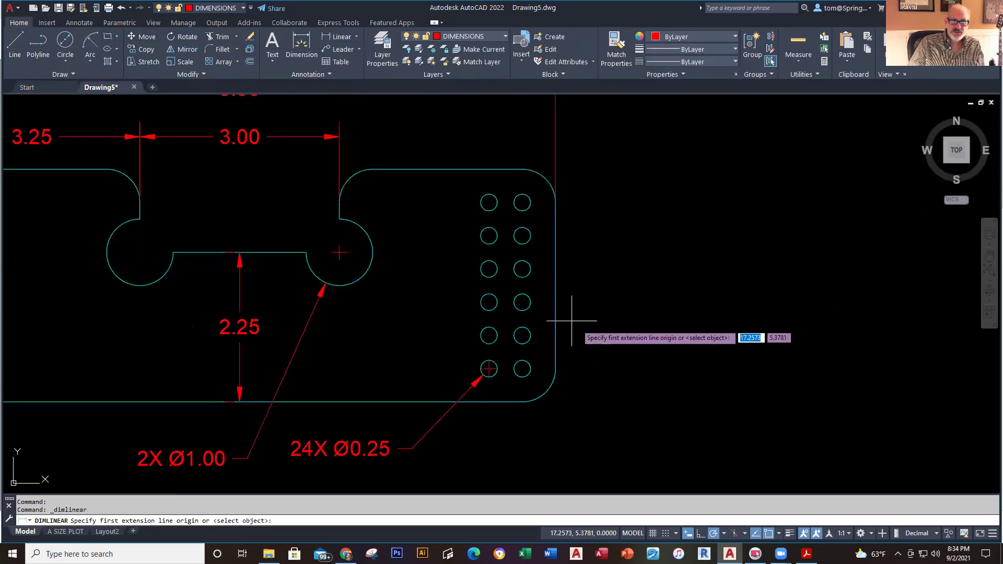
click(522, 235)
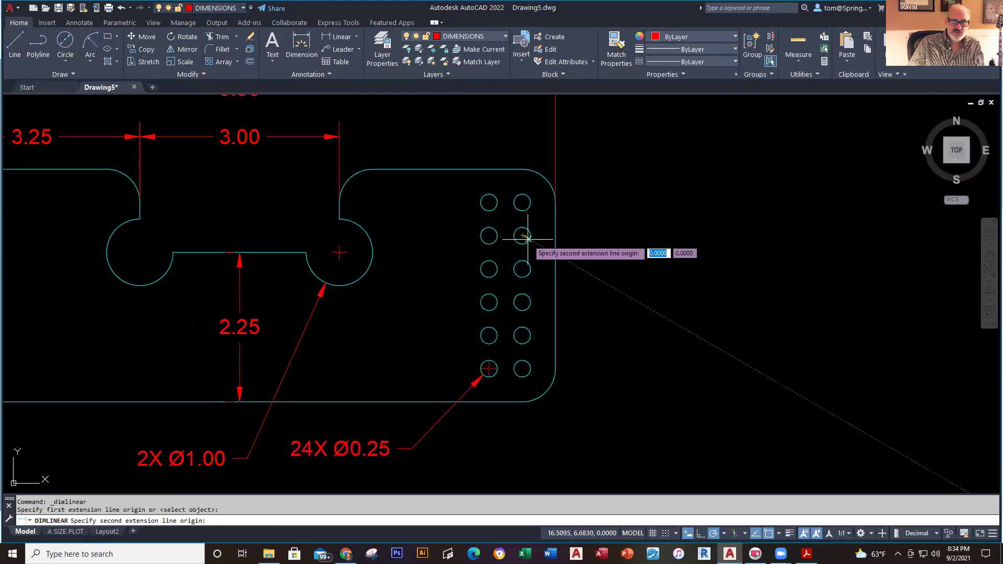
click(523, 269)
click(609, 250)
- Add a vertical linear dimension from the lower-right hole's center to the plate's bottom edge, placed outside the plate's right edge
right_click(710, 238)
click(732, 243)
click(523, 369)
click(523, 335)
click(615, 397)
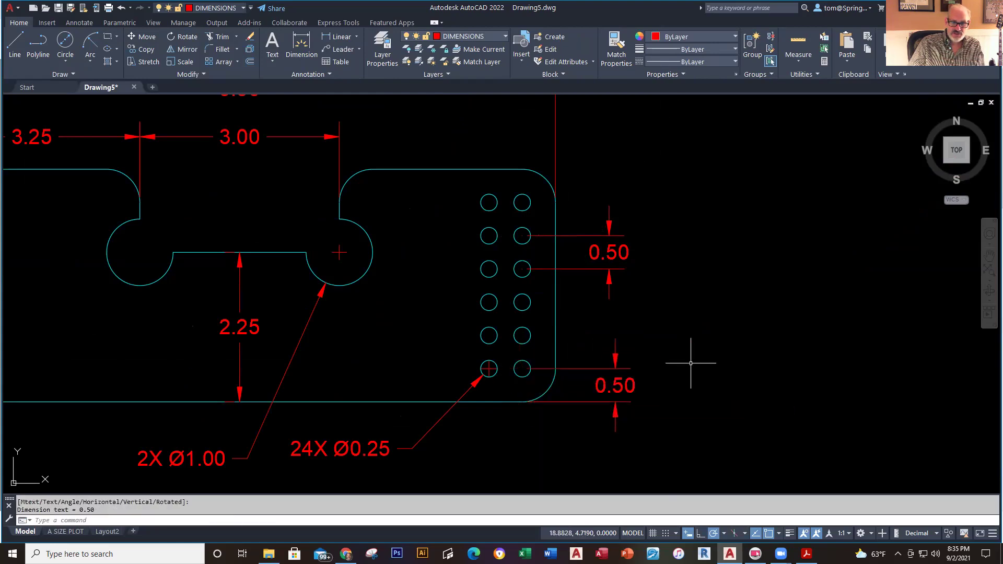
- Add a horizontal linear dimension between the two bottom holes of the right-hand array, placed below the plate
right_click(694, 150)
click(741, 156)
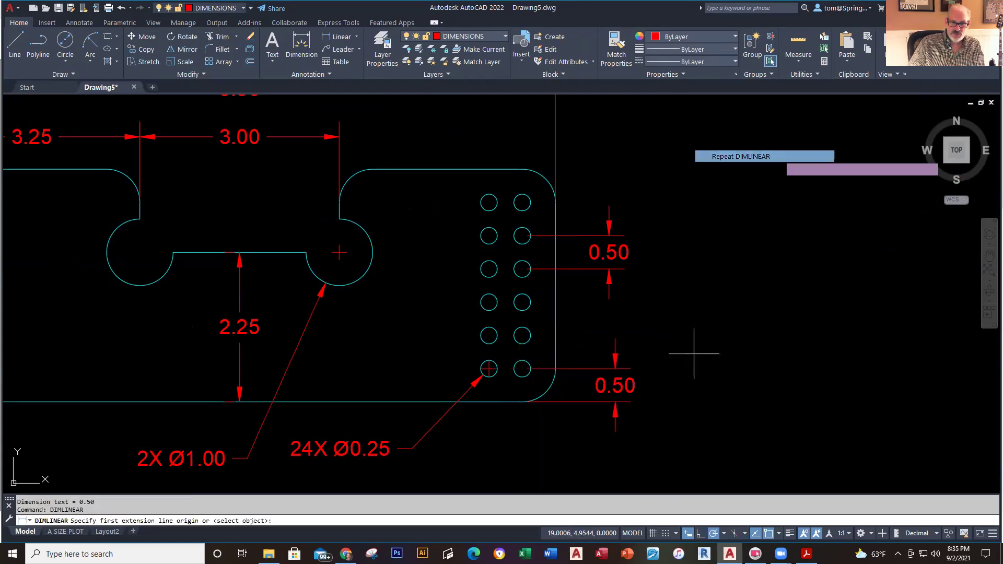
click(522, 369)
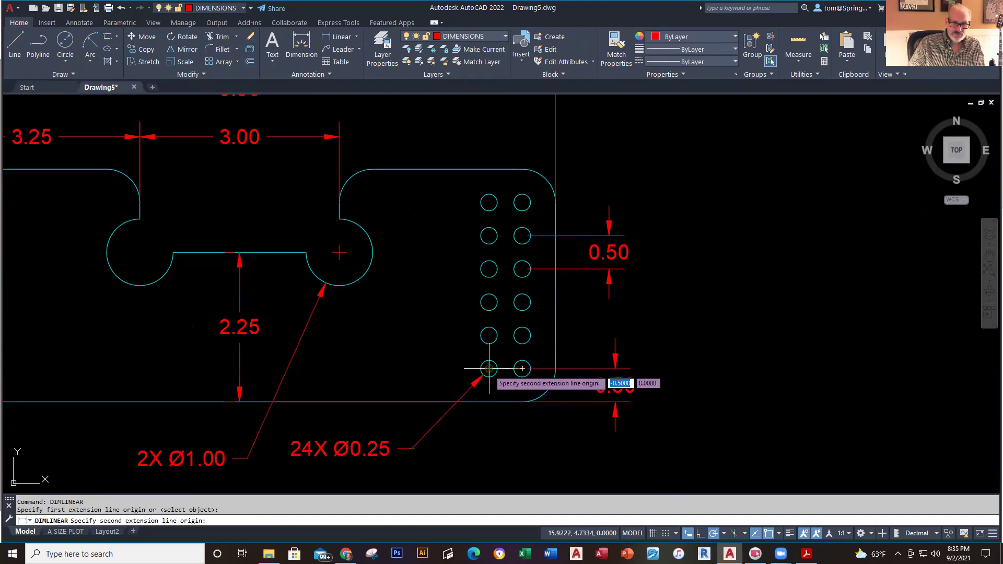
click(489, 368)
click(495, 461)
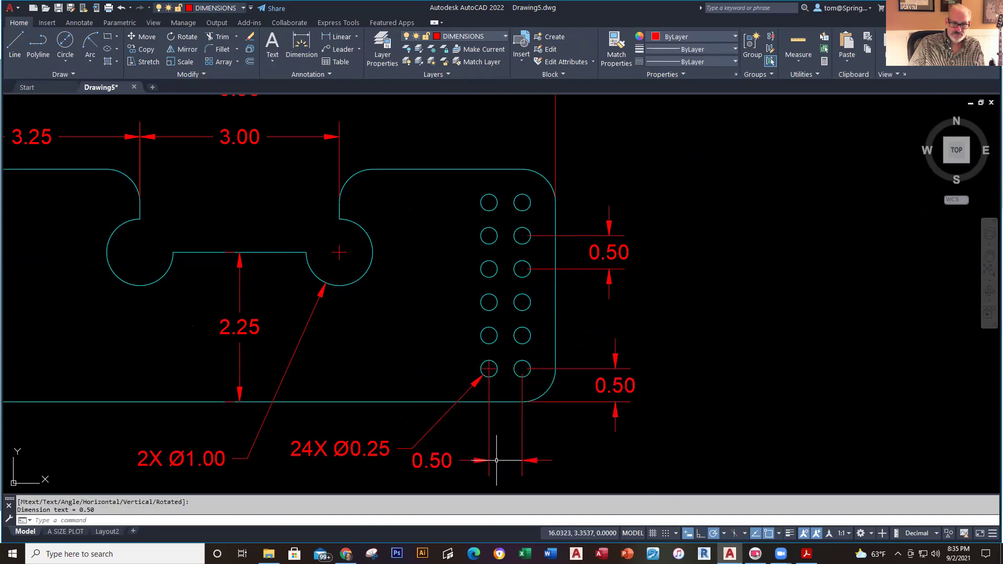
- Check the Drawing H PDF, then dimension the horizontal distance from the lower-right hole to the plate's right edge, placed below the plate
right_click(718, 291)
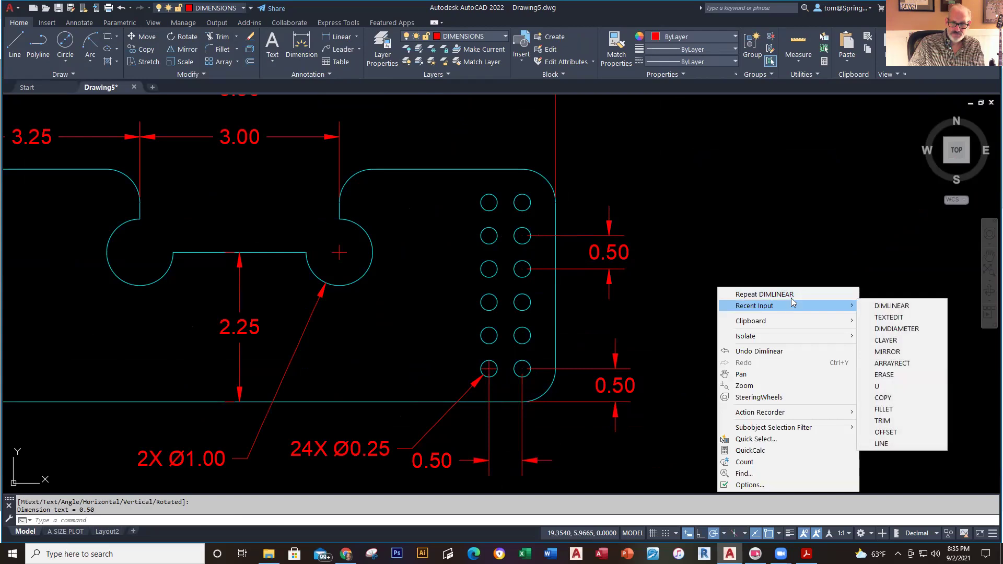
click(780, 295)
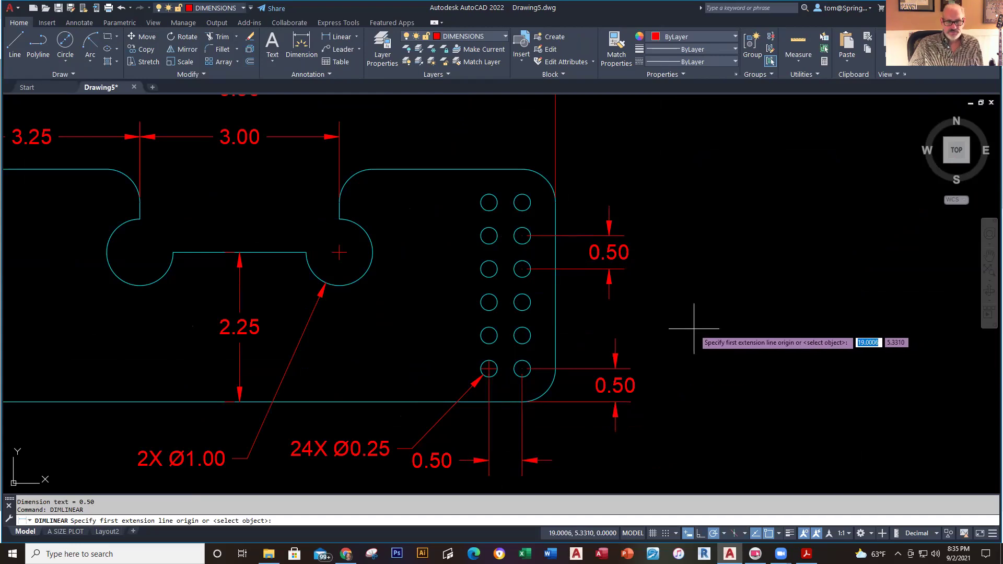
key(alt+Tab)
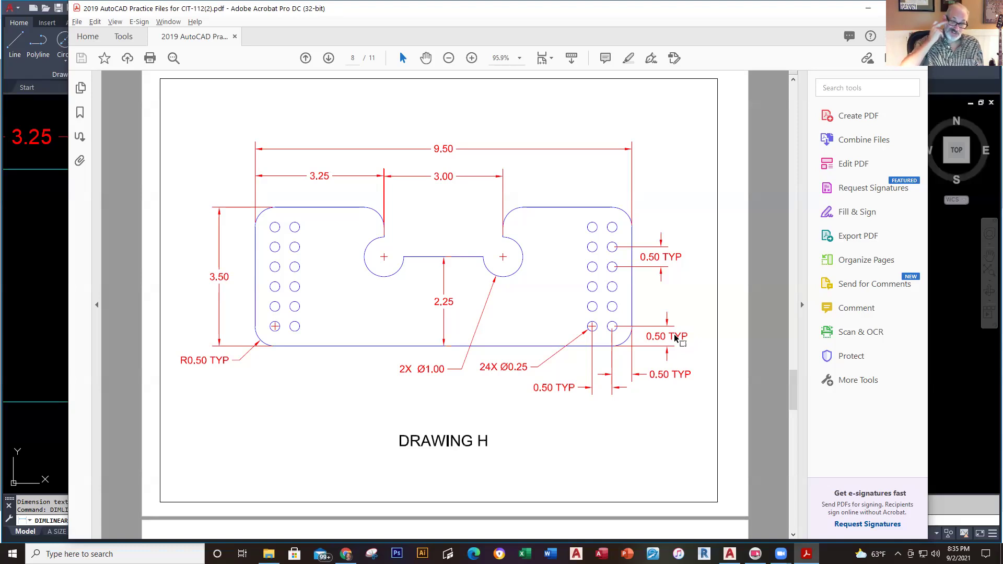
key(alt+Tab)
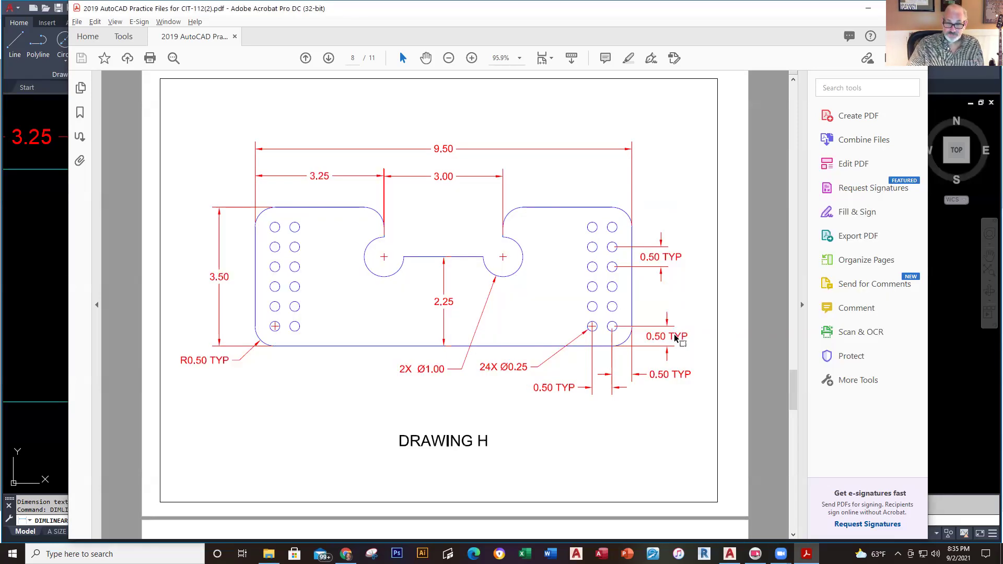
key(alt+Tab)
key(alt+Tab)
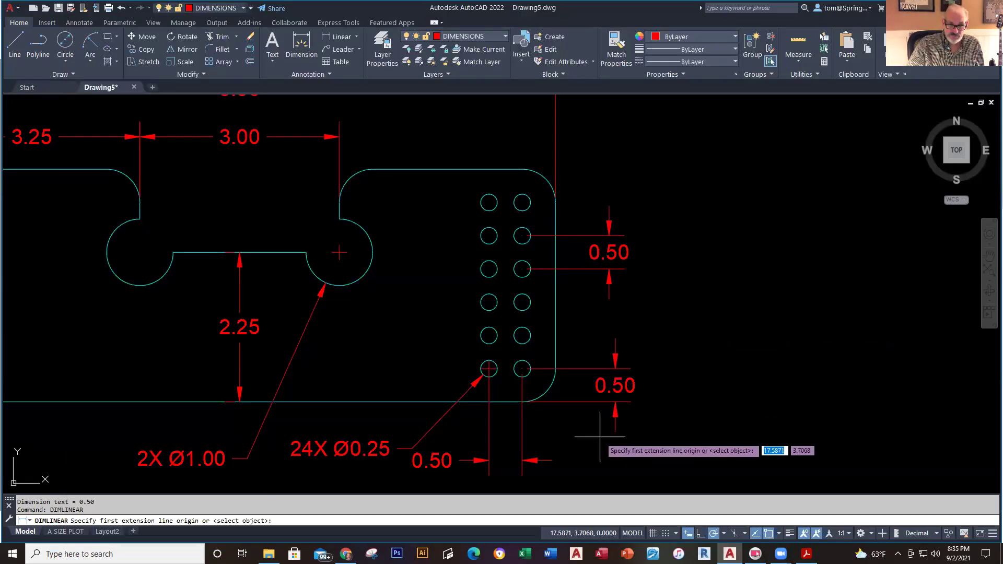
click(522, 369)
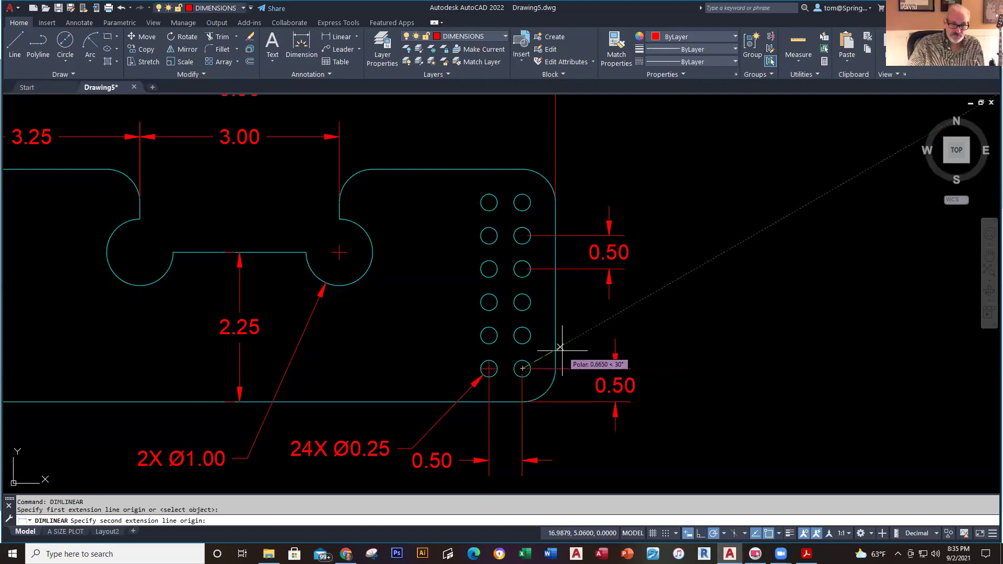
click(556, 371)
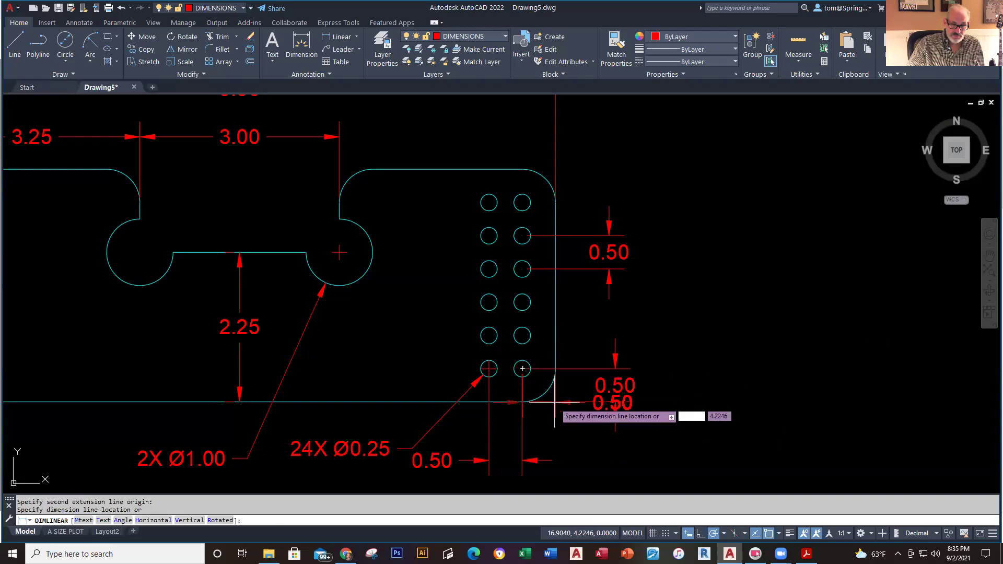
click(562, 450)
scroll(689, 408, down, 2)
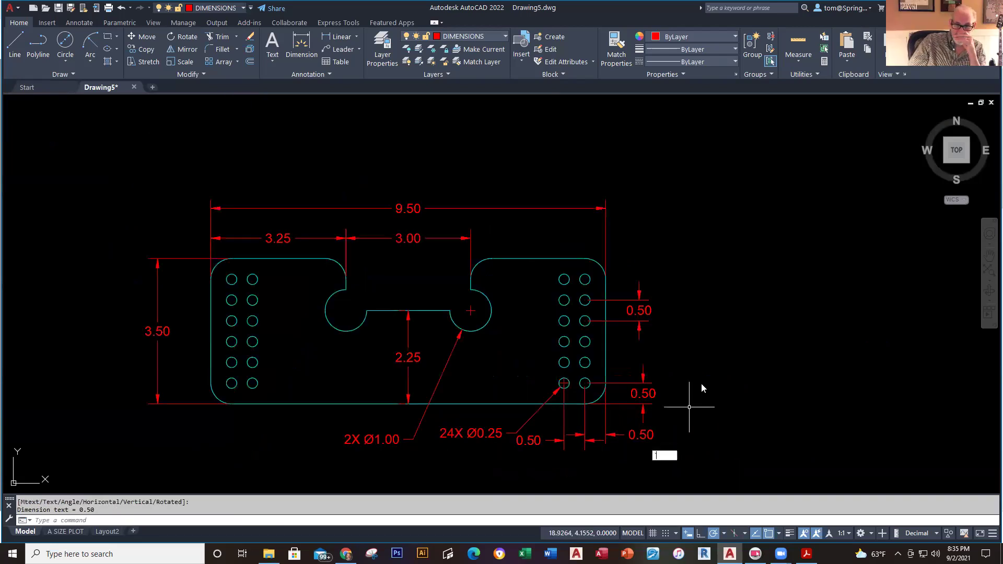
key(Escape)
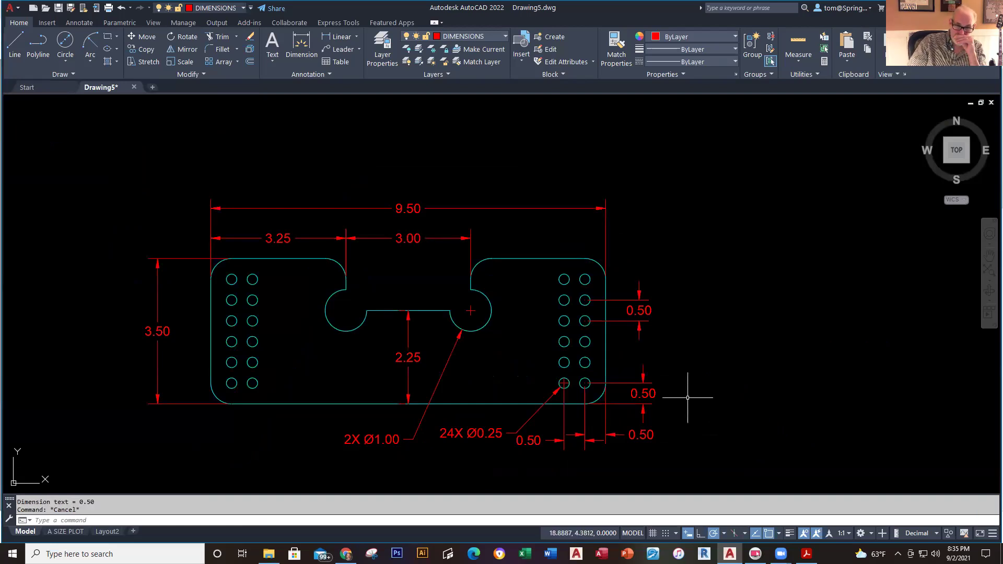
- Make TEXT the current layer and add the multiline text "DRAWING H" below the plate
mouse_move(526, 359)
middle_down()
mouse_move(620, 293)
mouse_move(606, 319)
middle_up()
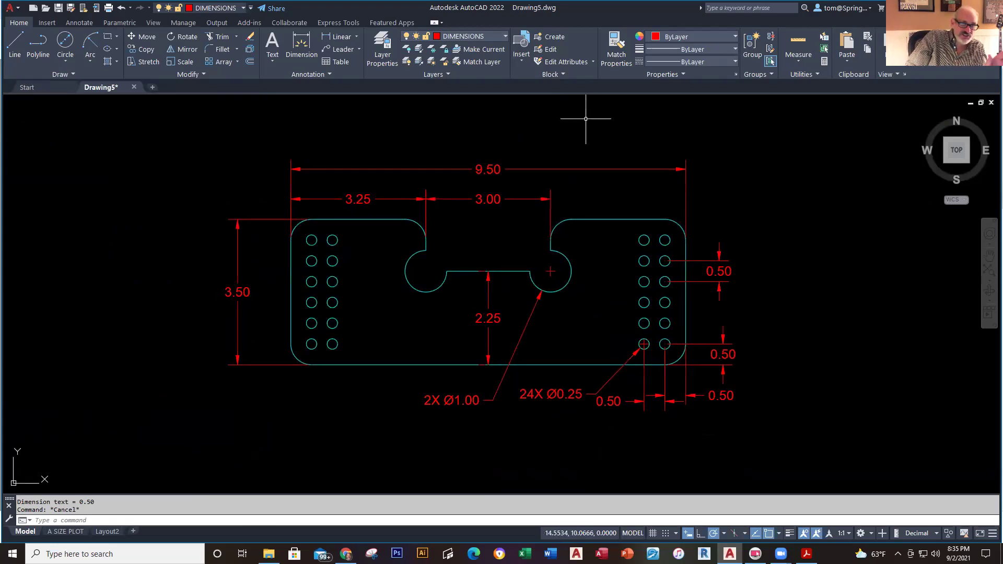
click(505, 36)
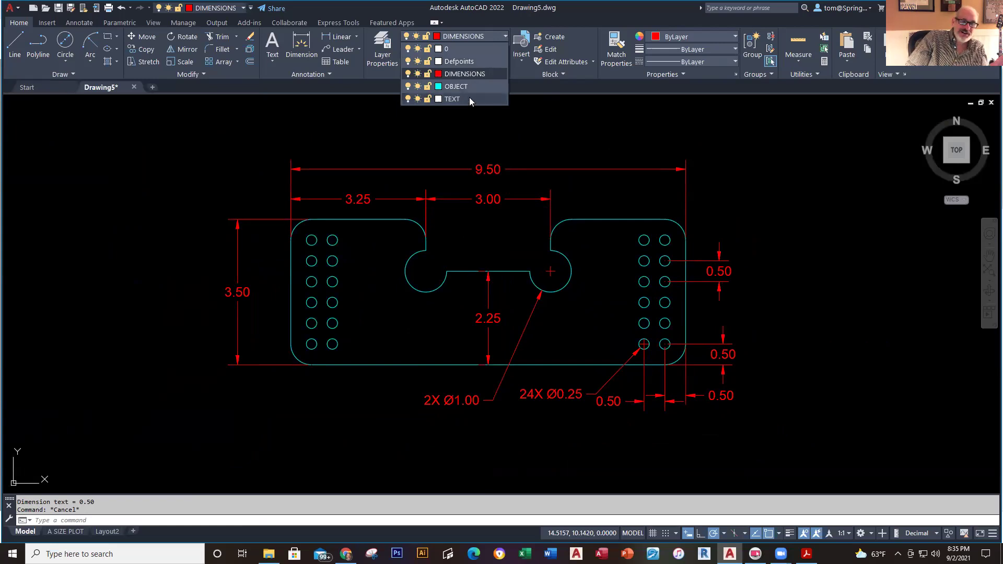
click(469, 98)
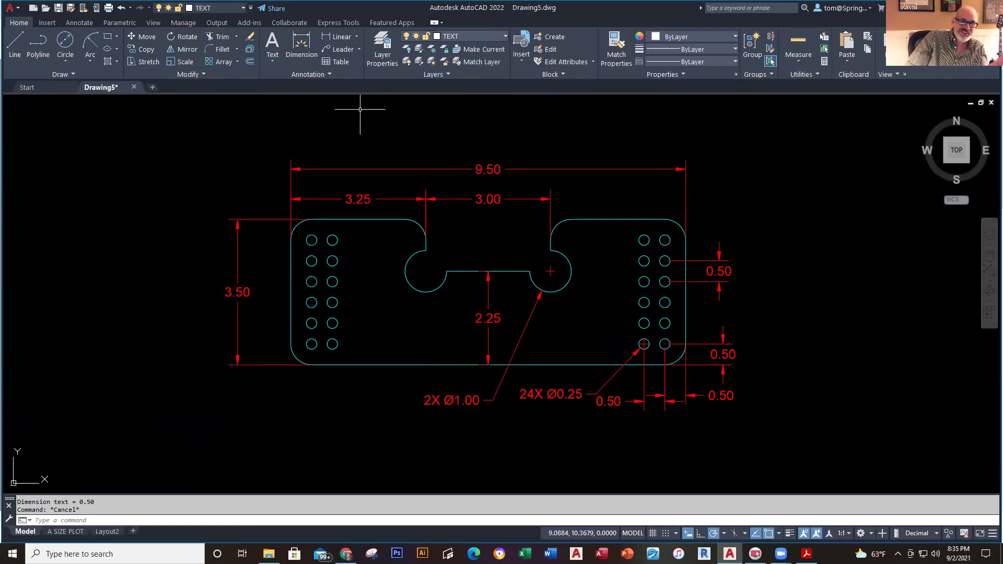
click(269, 61)
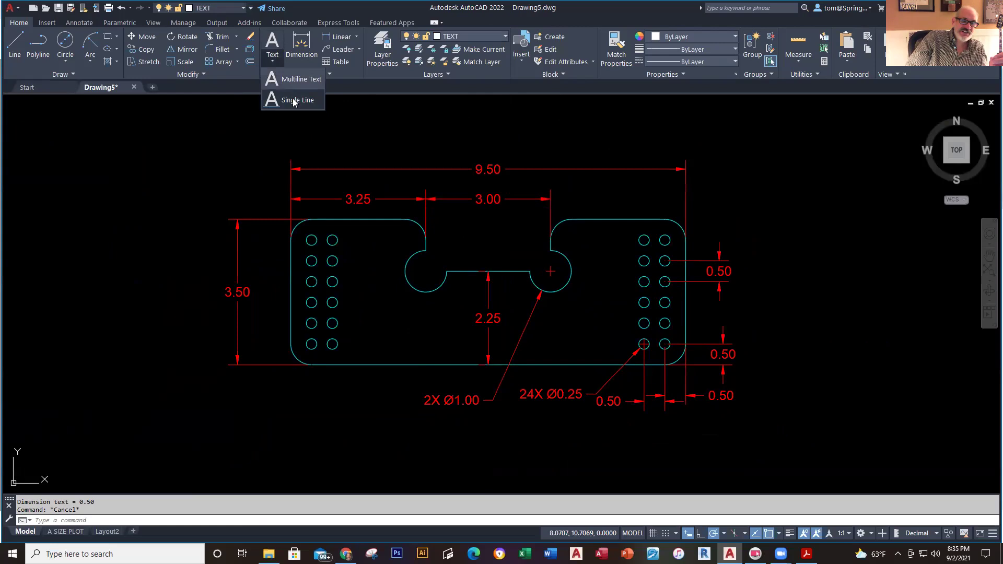
click(296, 83)
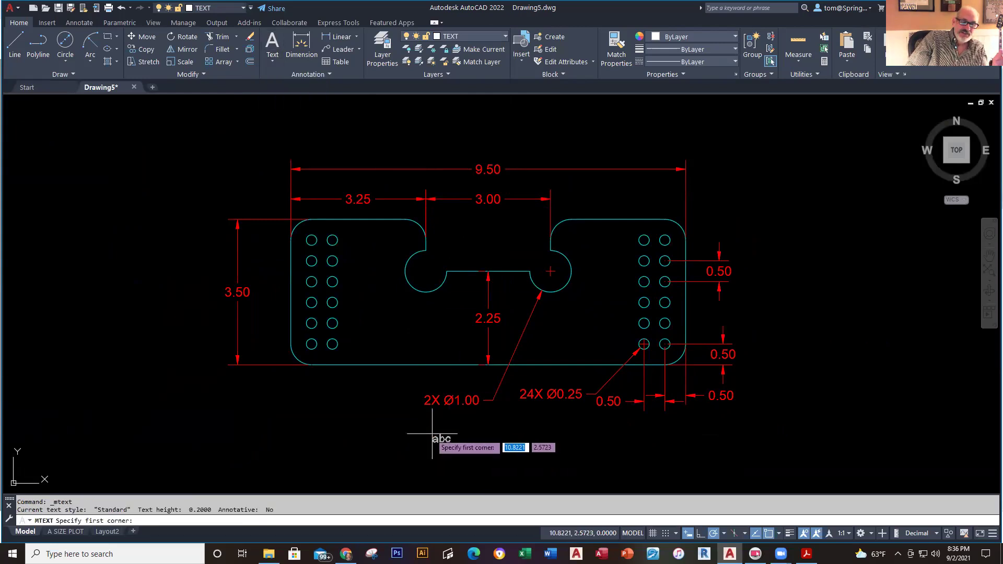
click(410, 418)
click(554, 457)
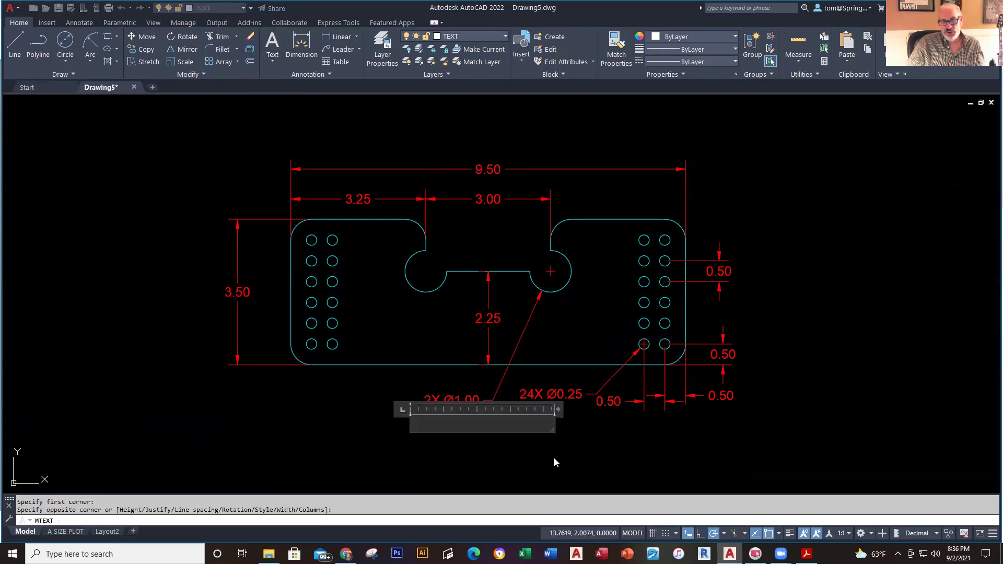
text(DRAING)
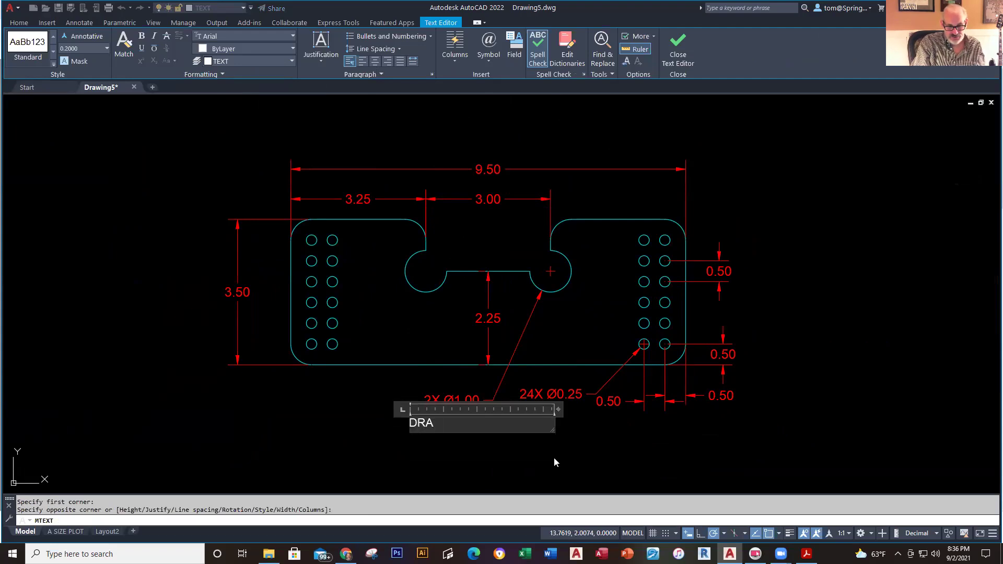
key(BackSpace)
key(BackSpace)
key(BackSpace)
text(WING H)
key(Escape)
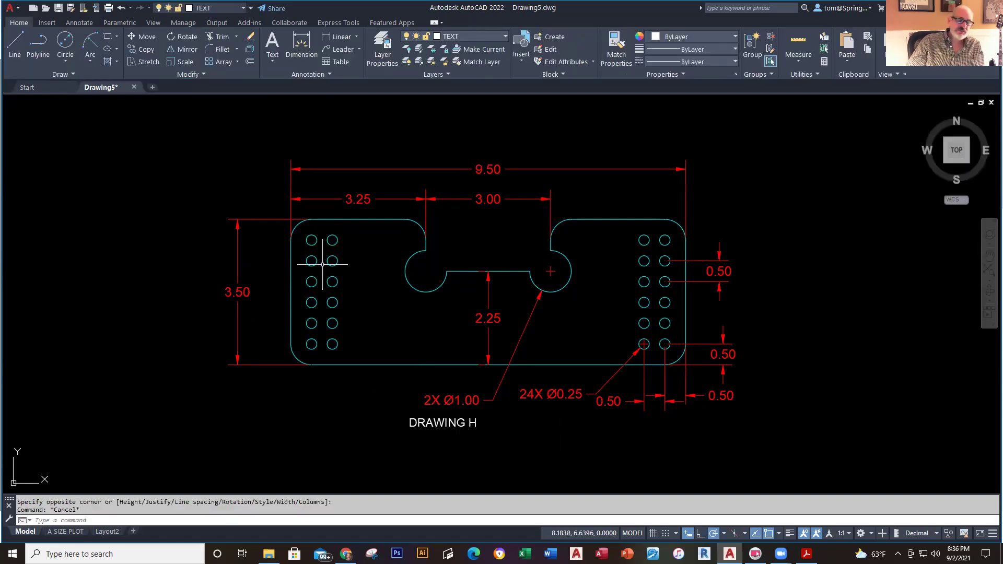
- Save the drawing to the Desktop as "DRAWING H - TMB"
click(68, 9)
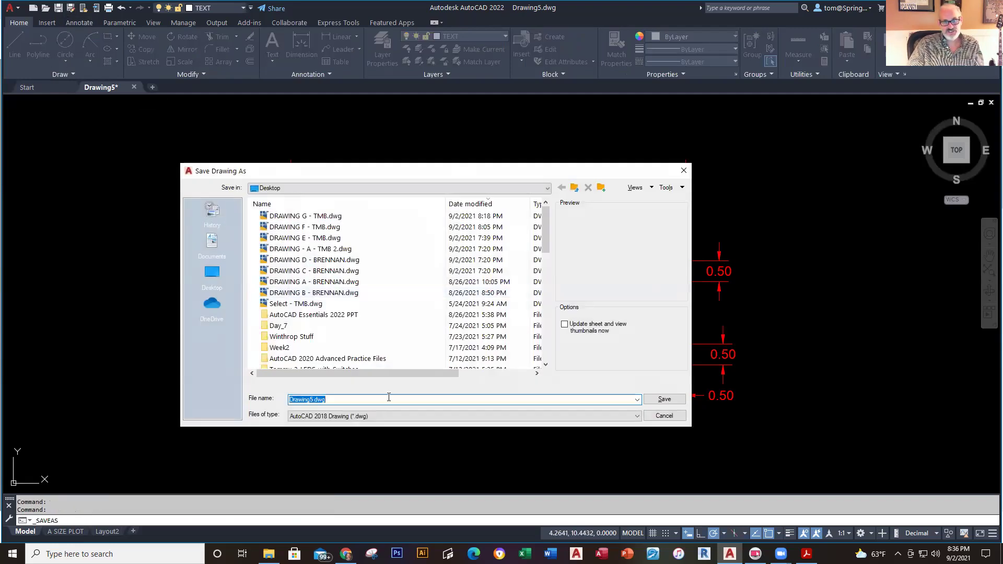
text(DRAWING)
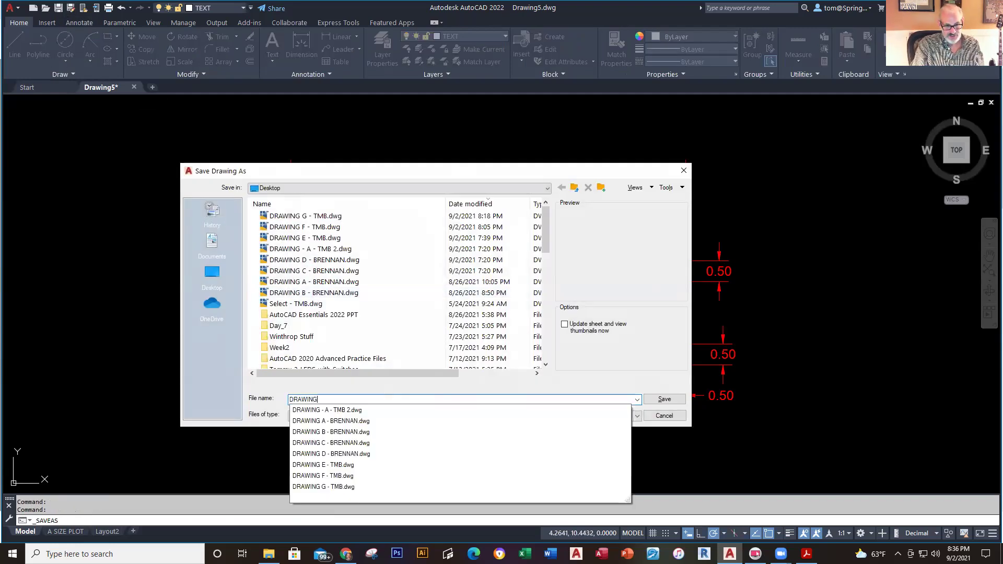
text( H - TMB)
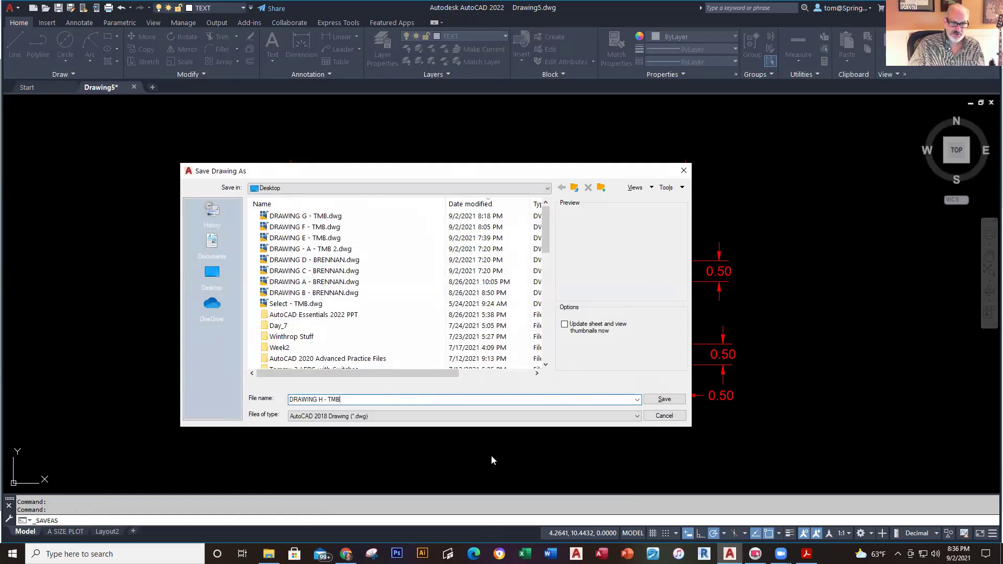
click(664, 400)
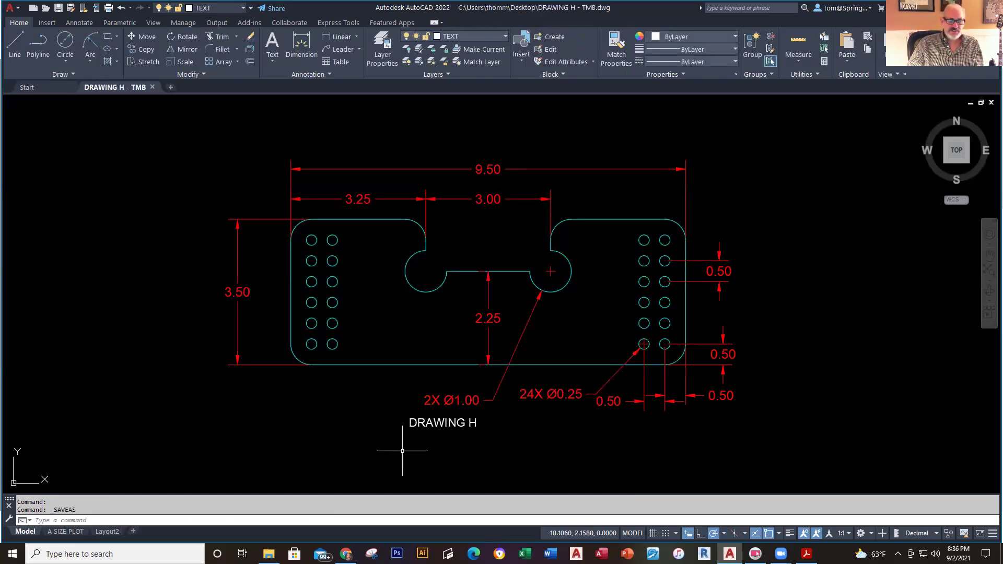
- Move the "DRAWING H" title down and to the right so it sits roughly centered beneath the plate
click(421, 424)
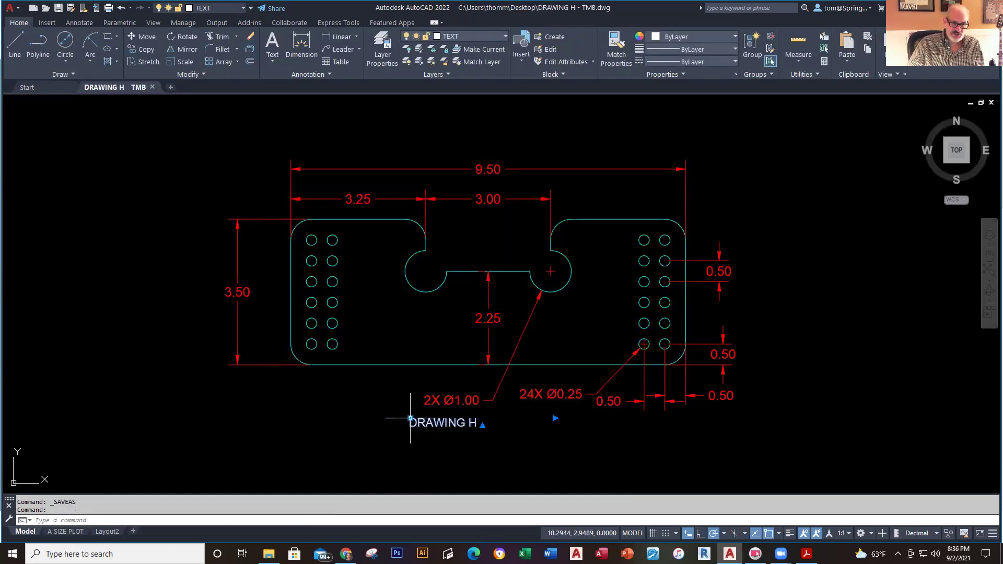
click(410, 418)
click(448, 445)
key(Escape)
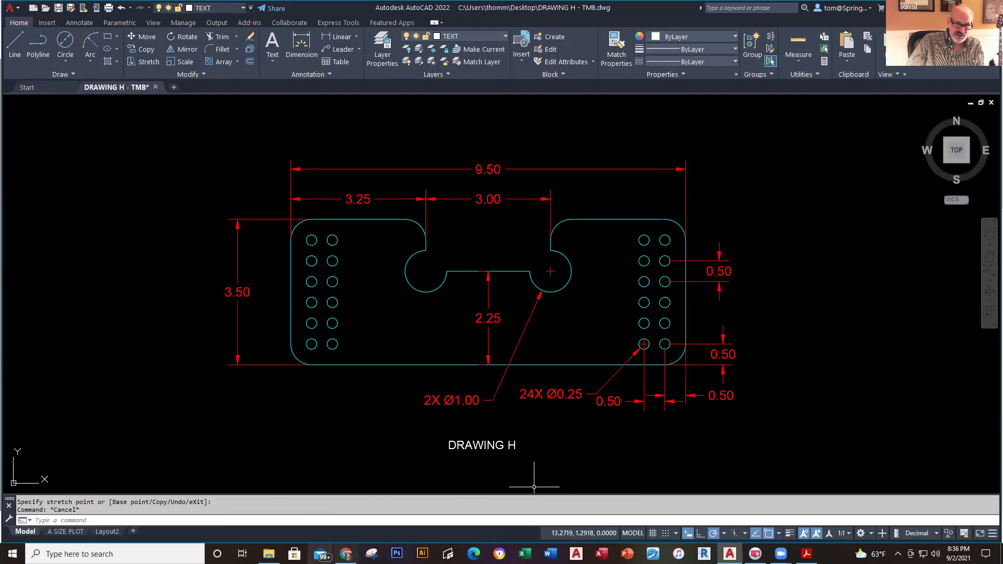
- Switch to Chrome and open the Bracket Project - Printed Tutorial from the AutoCAD Intro Assignments - Week 2 page
mouse_move(346, 554)
click(346, 501)
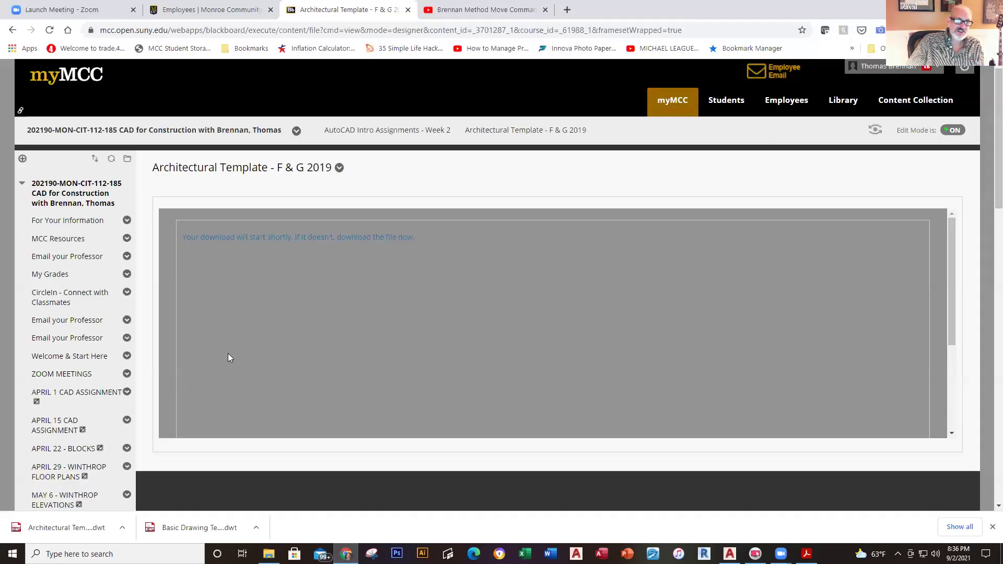
scroll(227, 353, down, 5)
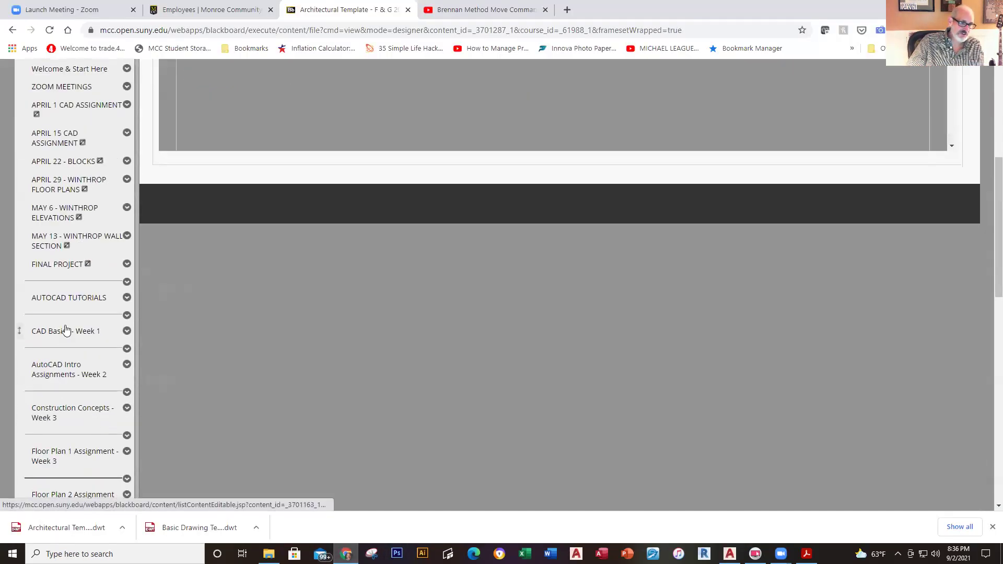
click(58, 368)
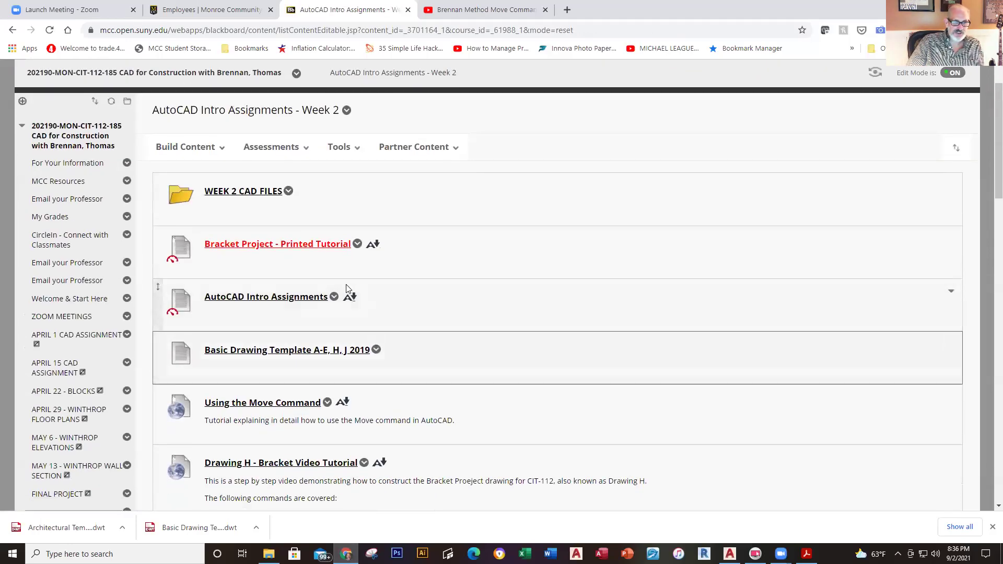
click(269, 244)
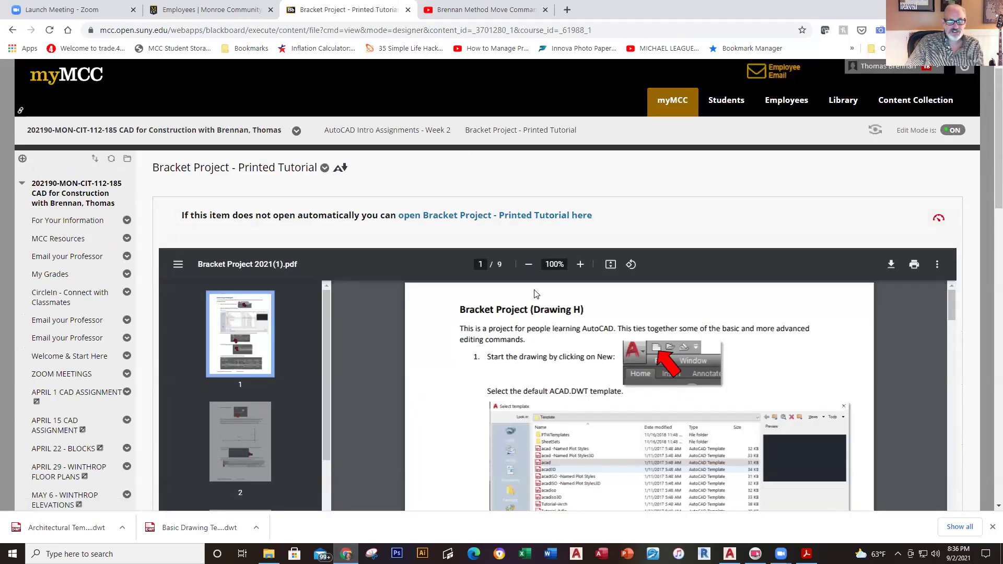
- Read through the Bracket Project PDF from the first page to the dimensioned Drawing H on page 9
scroll(670, 321, up, 1)
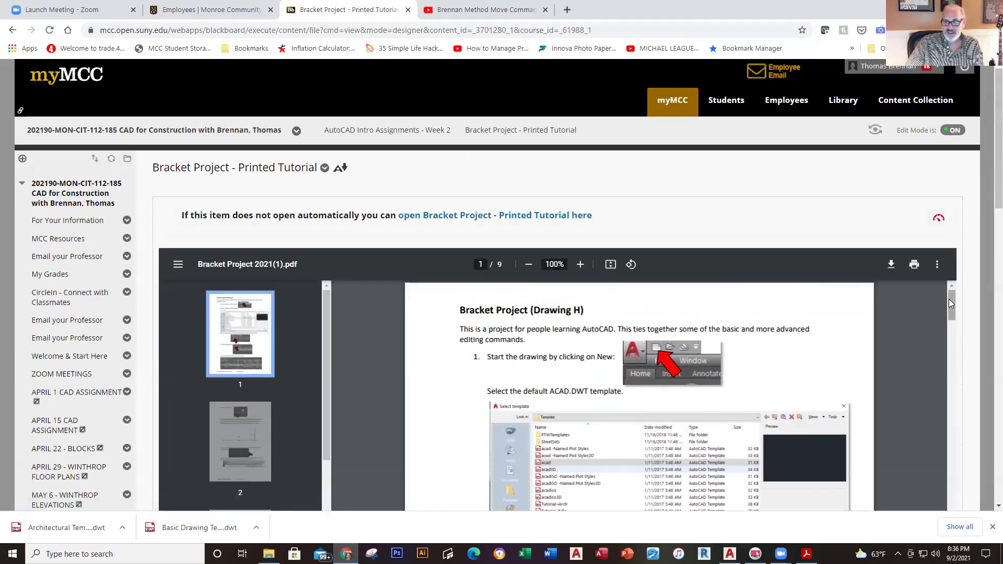
drag(948, 299, 941, 332)
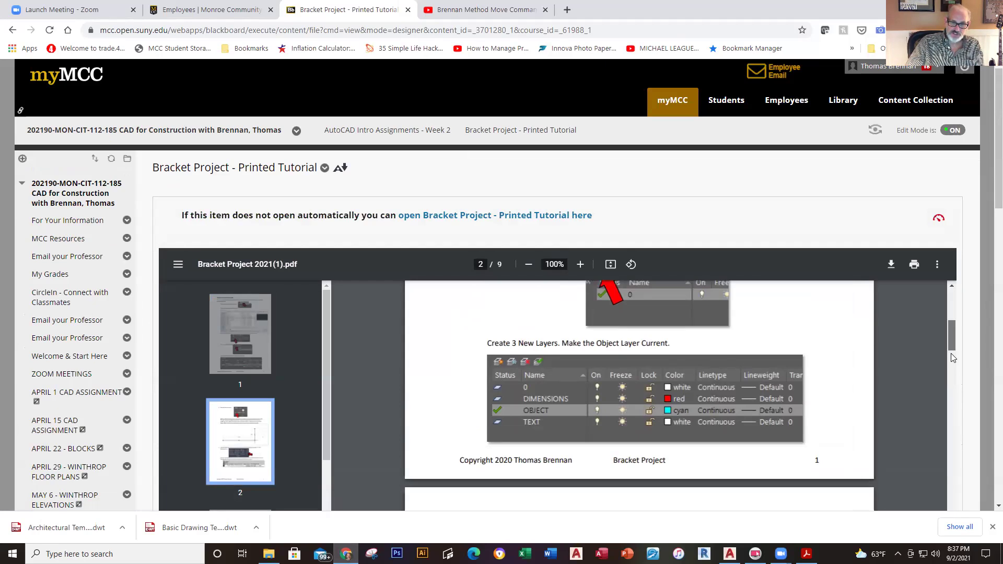
scroll(951, 353, down, 5)
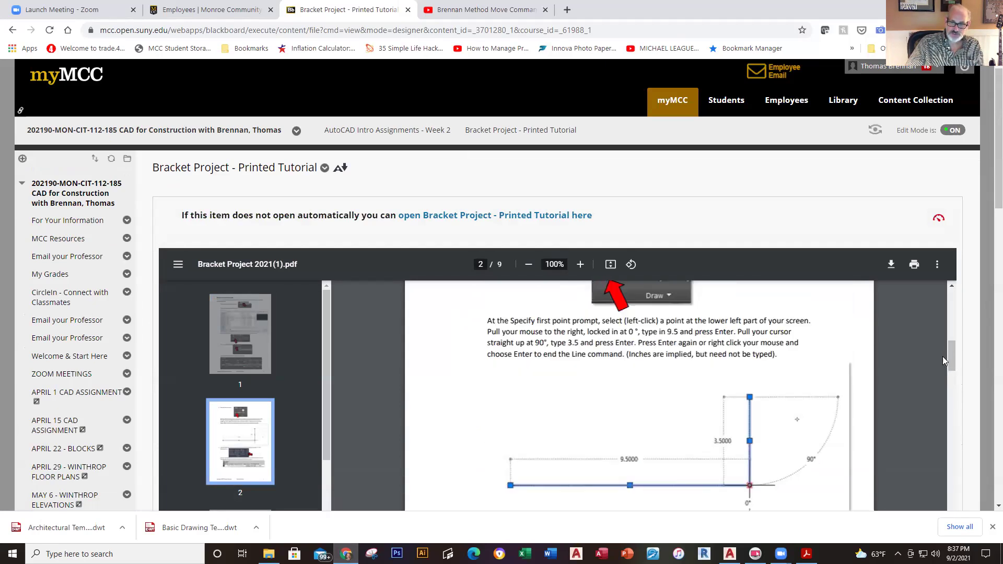
drag(948, 350, 945, 500)
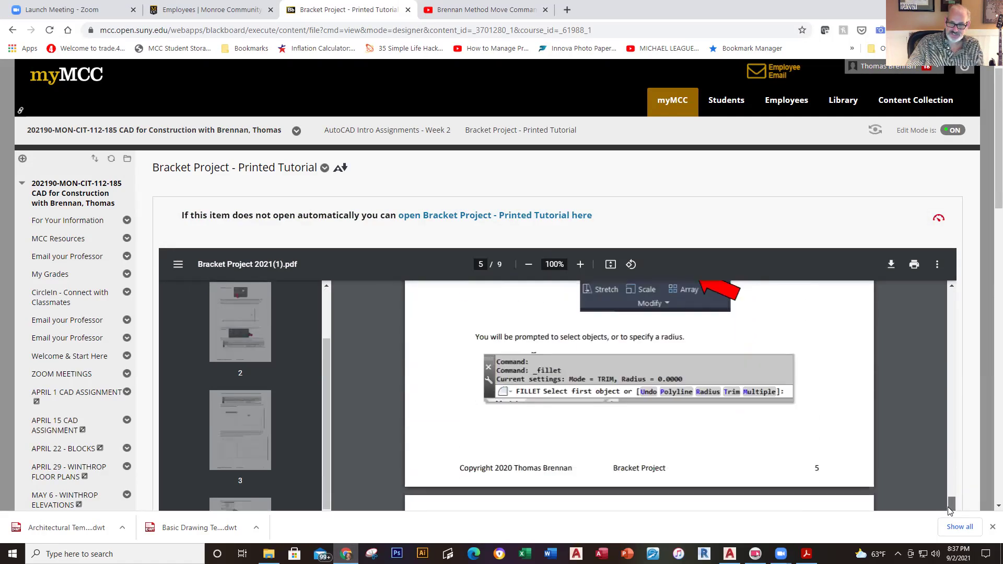
scroll(906, 435, down, 10)
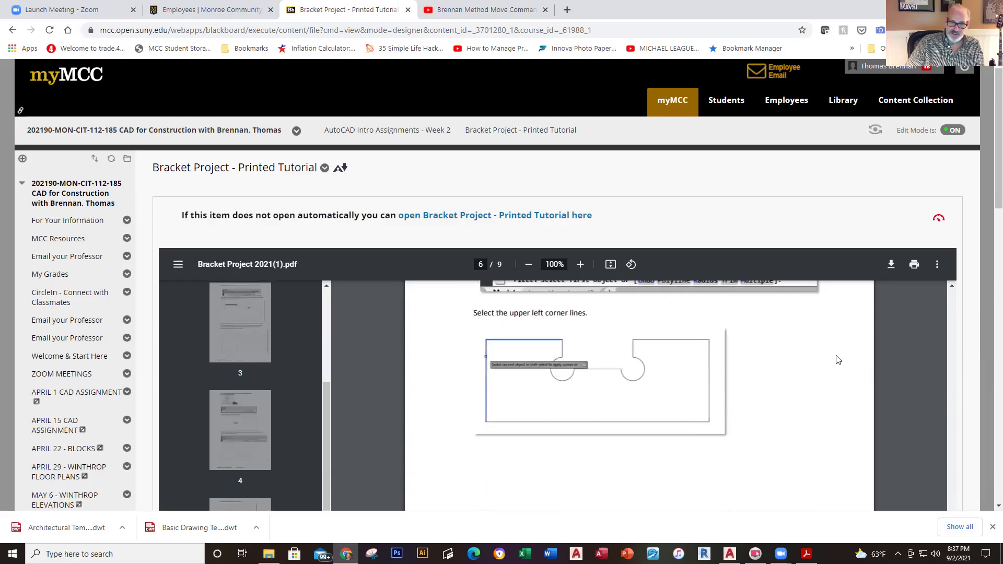
scroll(809, 360, down, 10)
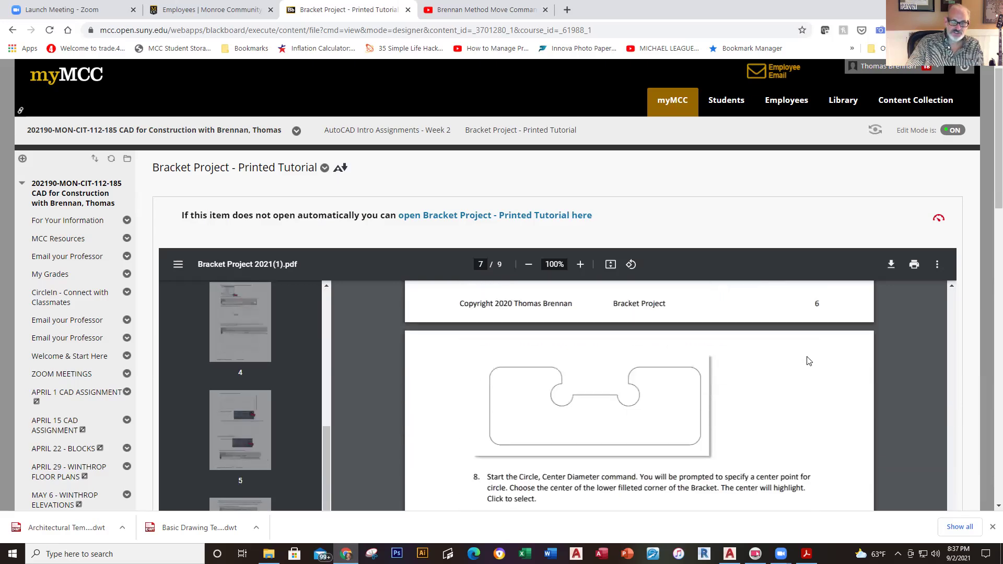
scroll(809, 361, down, 2)
scroll(809, 365, down, 10)
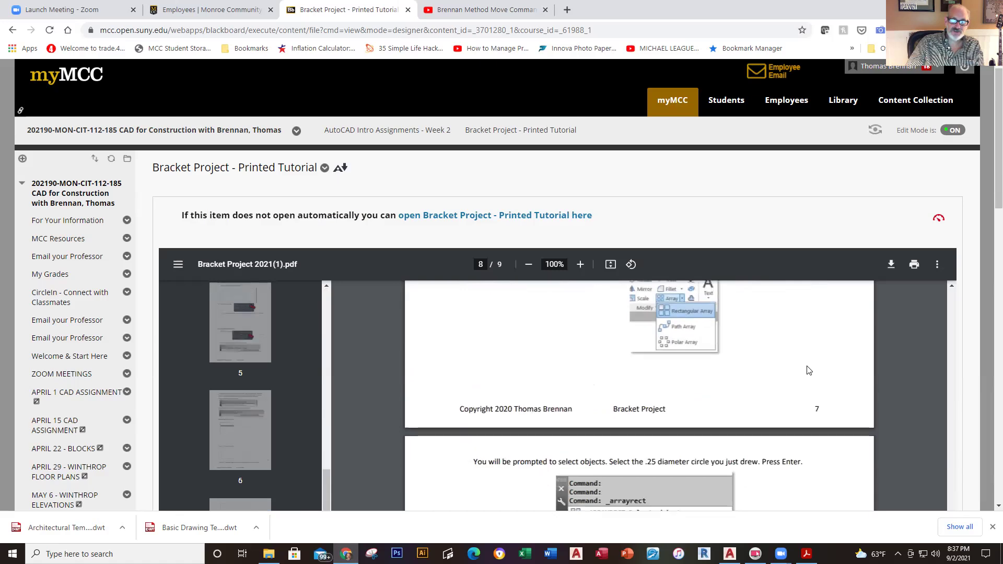
scroll(806, 370, down, 10)
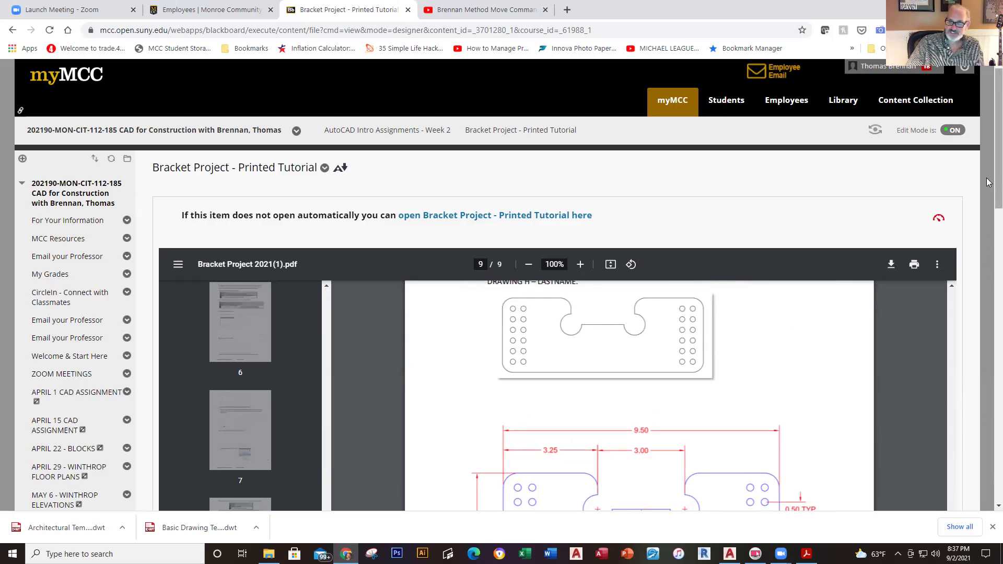
scroll(988, 218, down, 2)
scroll(988, 219, down, 1)
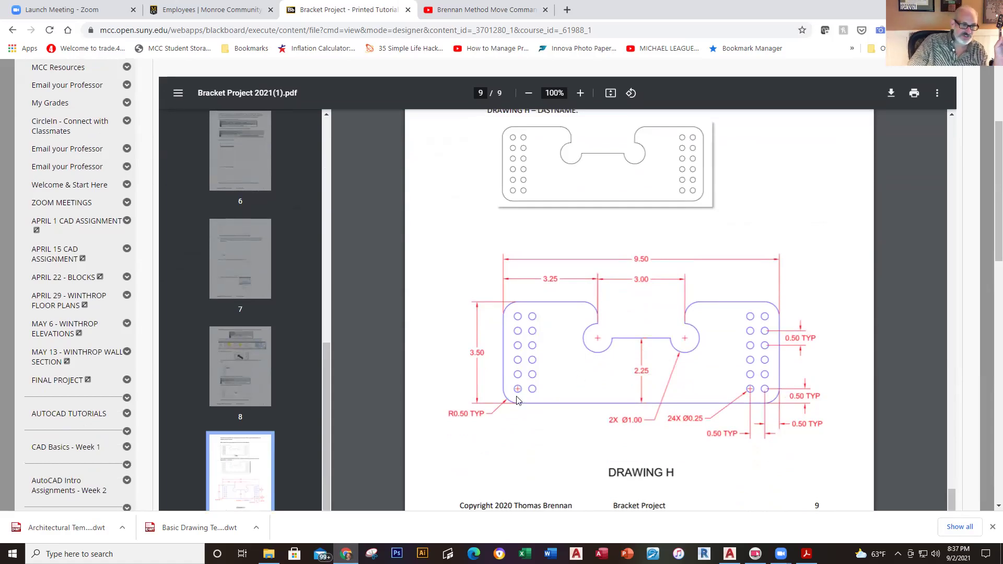
scroll(78, 441, down, 1)
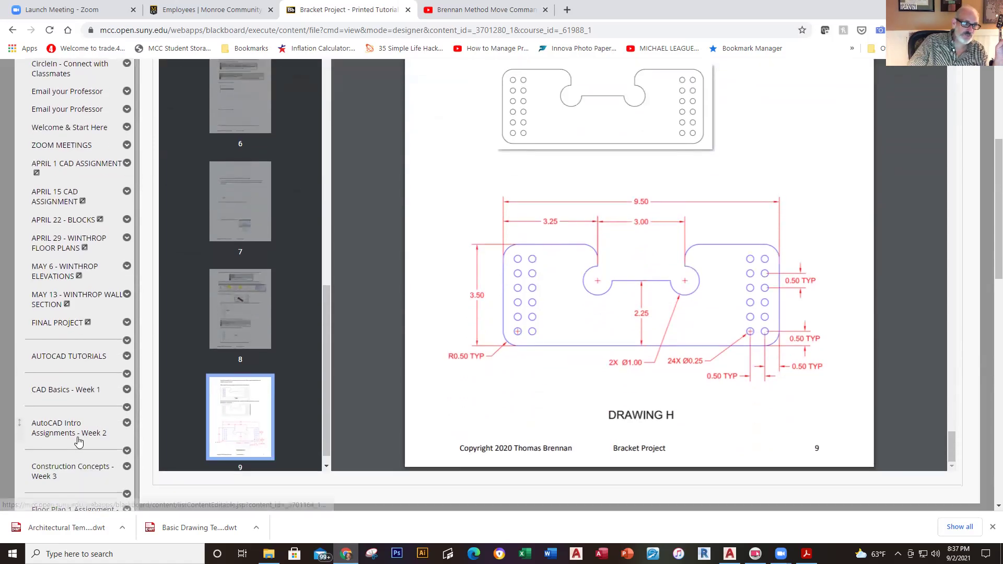
- Return to the AutoCAD Intro Assignments - Week 2 page and open the Drawing H - Bracket Video Tutorial
scroll(78, 441, down, 1)
click(59, 380)
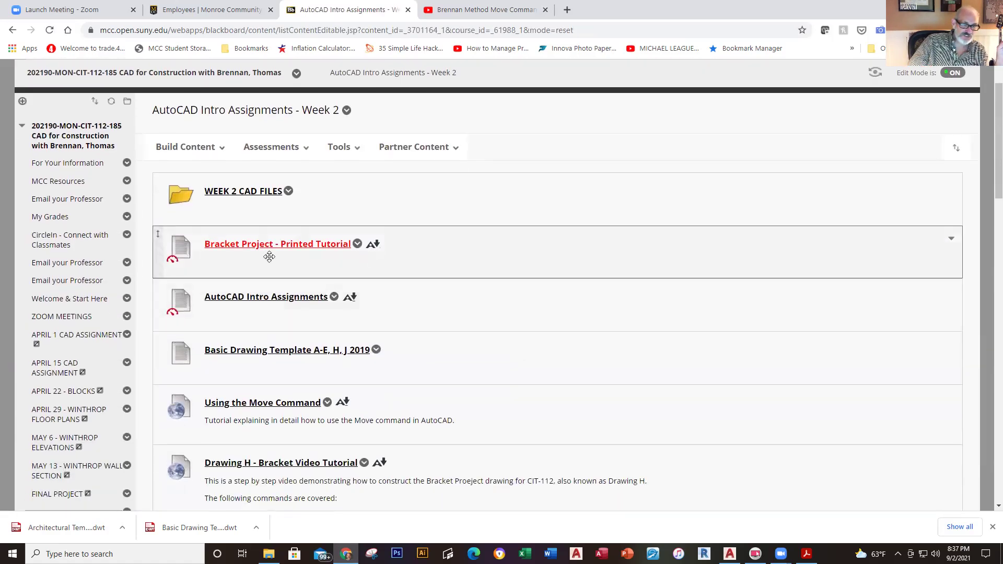
scroll(427, 328, down, 1)
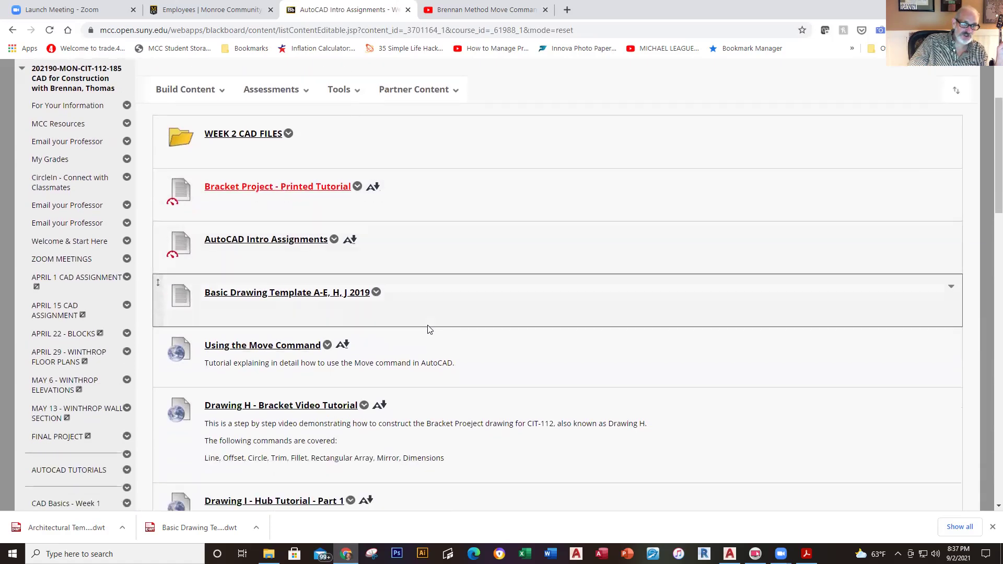
scroll(427, 328, down, 3)
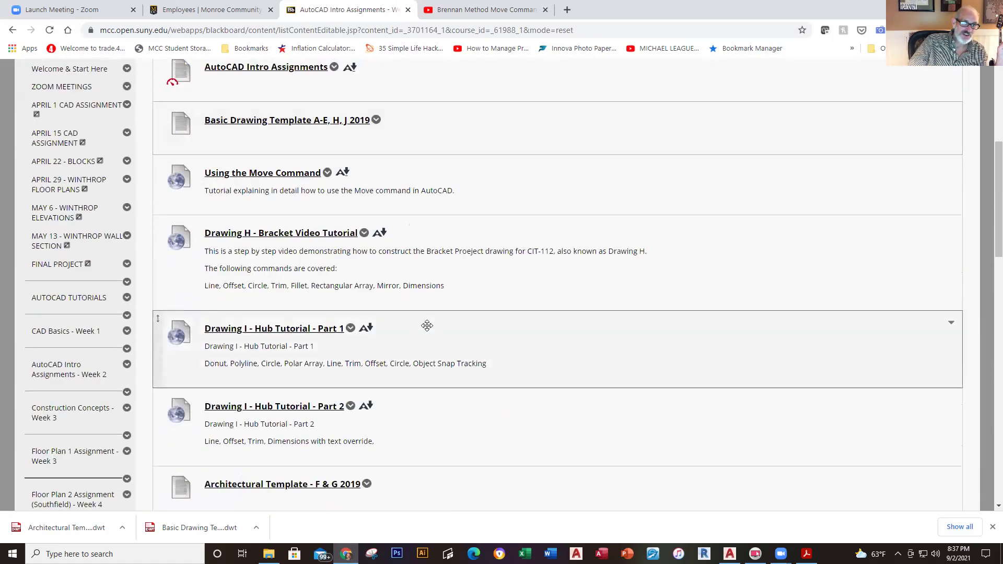
click(275, 234)
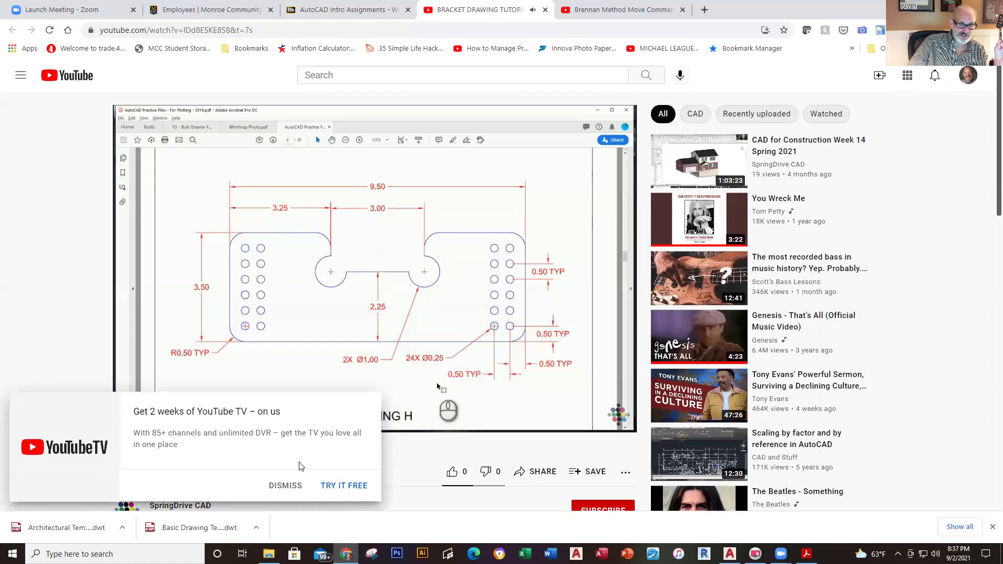
- Dismiss the YouTube TV offer, pause the bracket tutorial video, and skim it at several points up to about 11:08
click(288, 486)
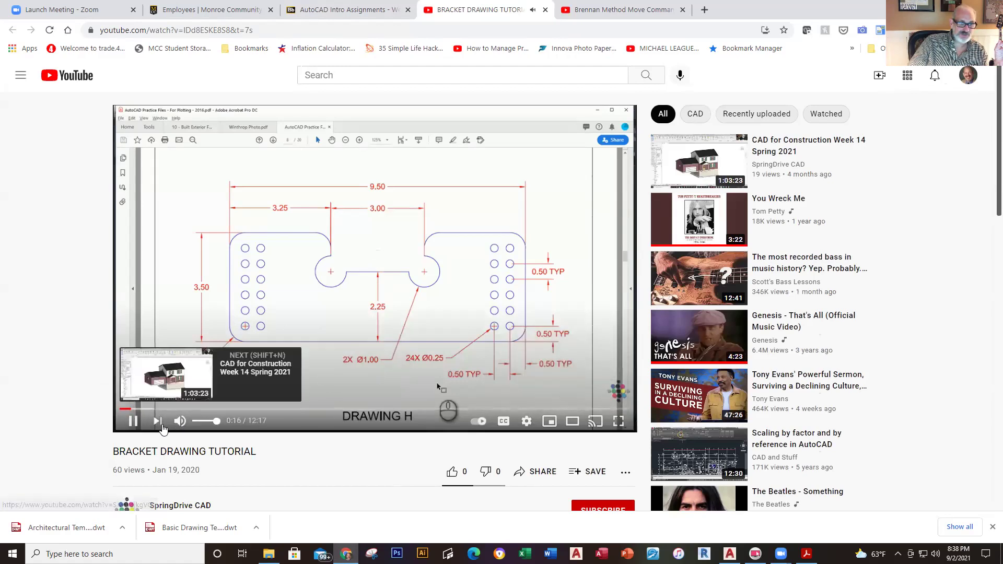
click(137, 423)
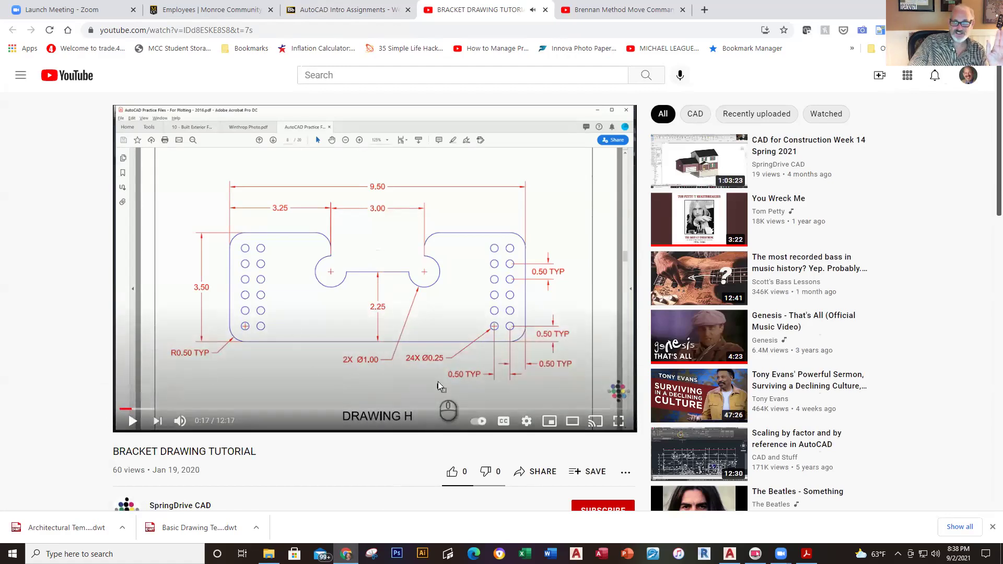
click(249, 410)
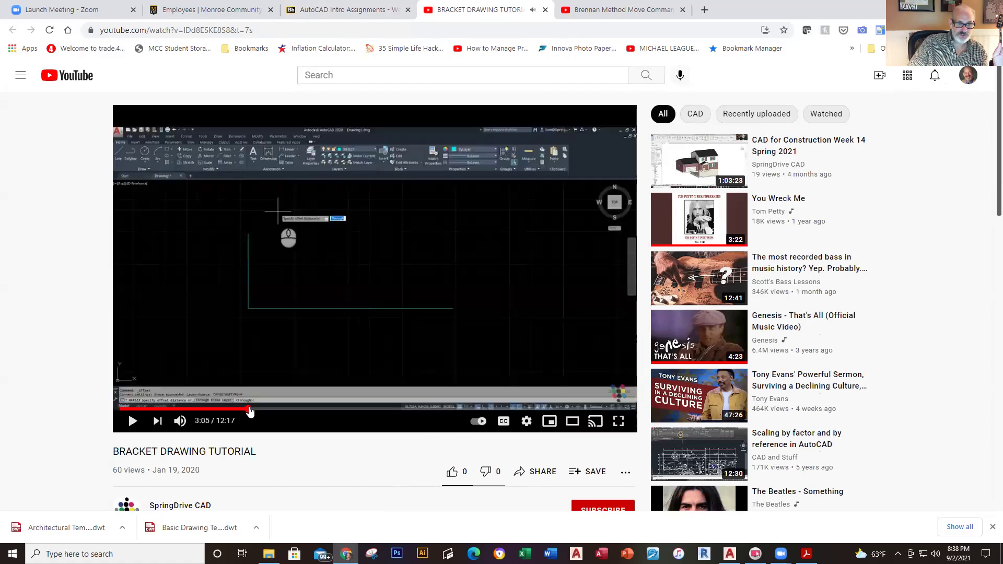
click(394, 410)
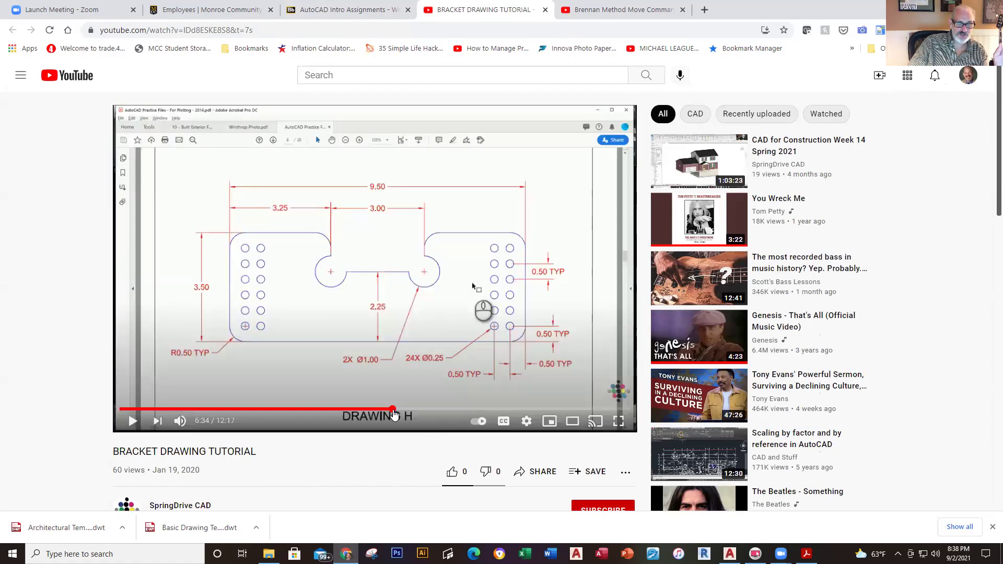
click(474, 410)
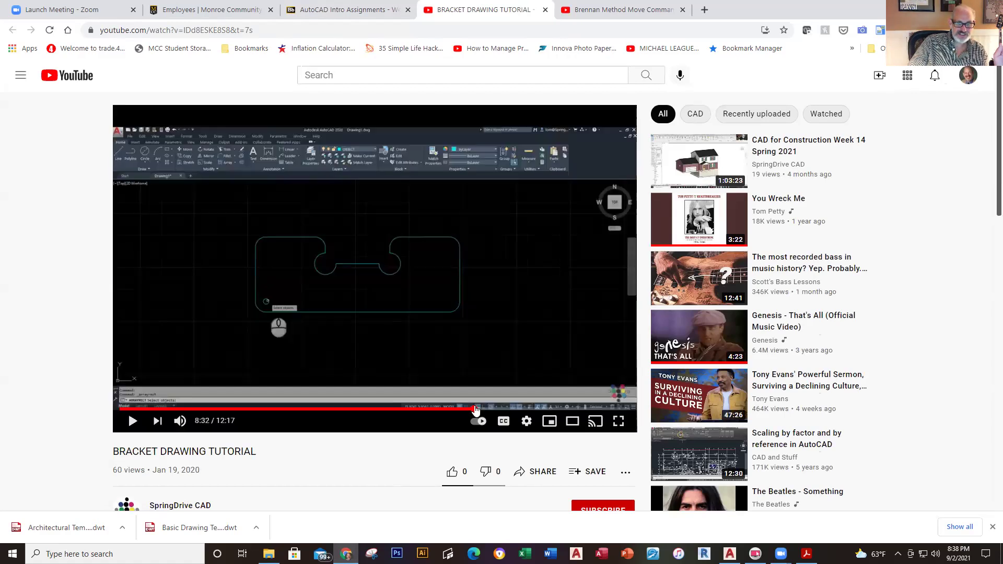
click(538, 409)
click(584, 409)
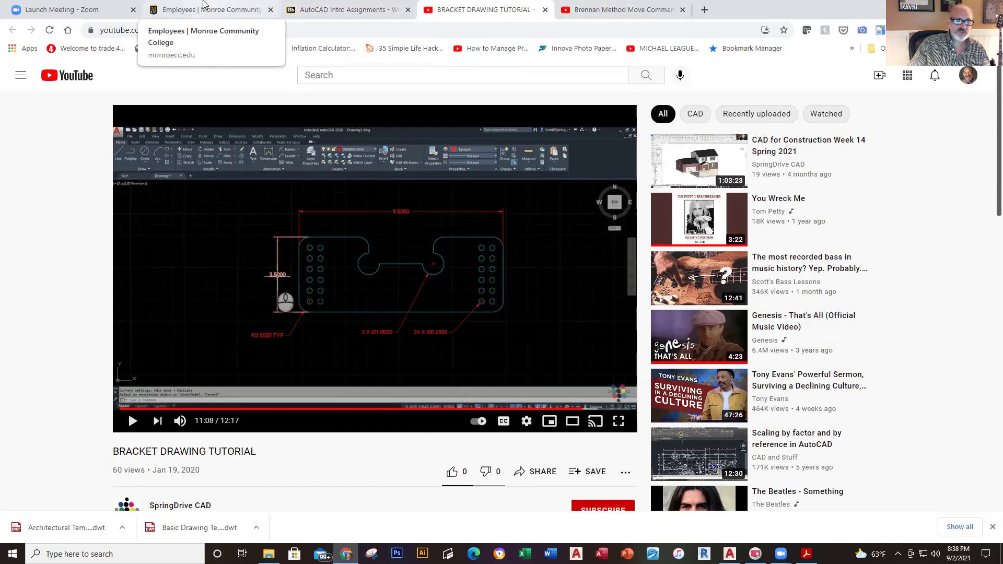
- Go back to the Blackboard course, open What's Due When - Fall 2021 from Welcome & Start Here, and review the due dates
click(324, 11)
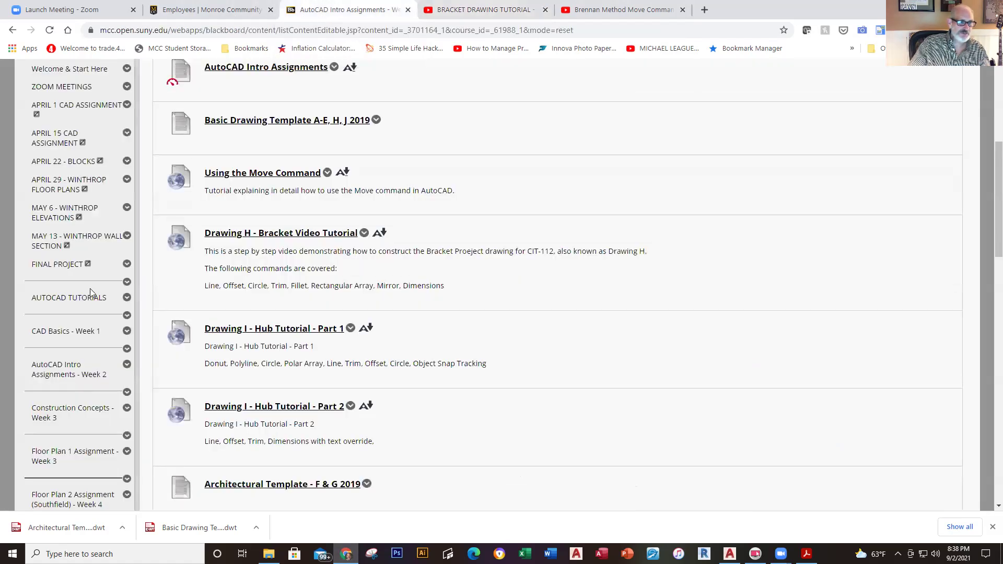
scroll(89, 298, up, 6)
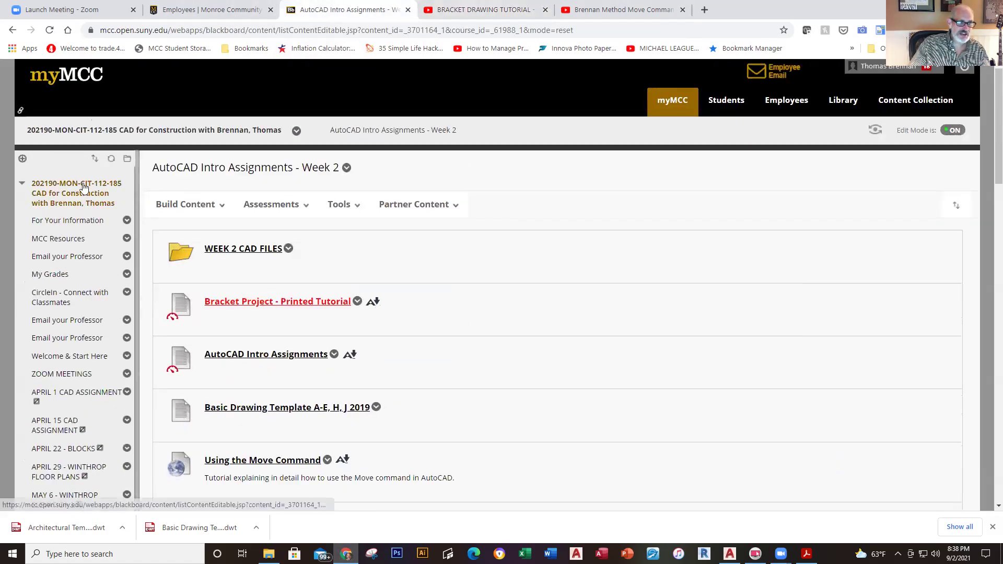
click(146, 133)
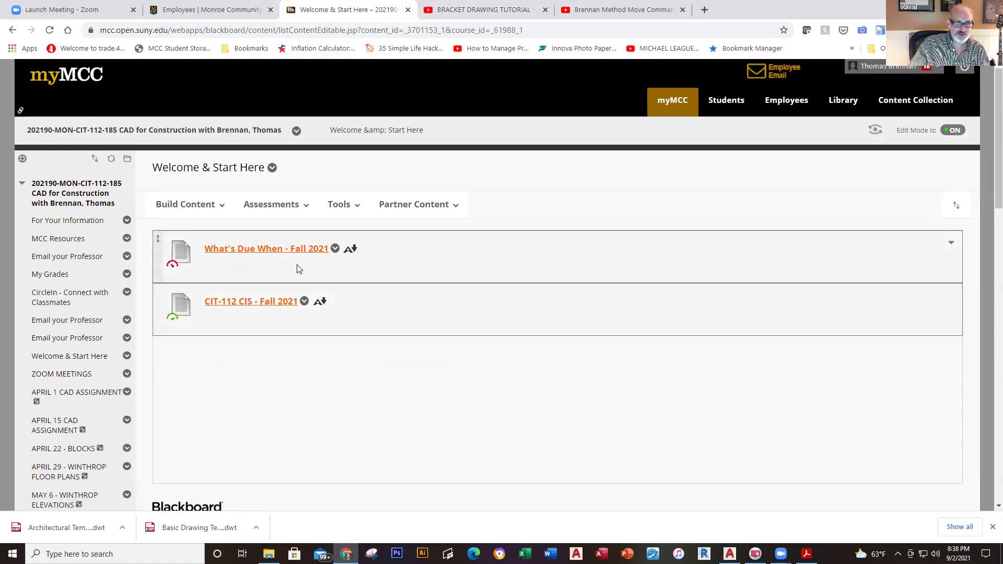
click(303, 252)
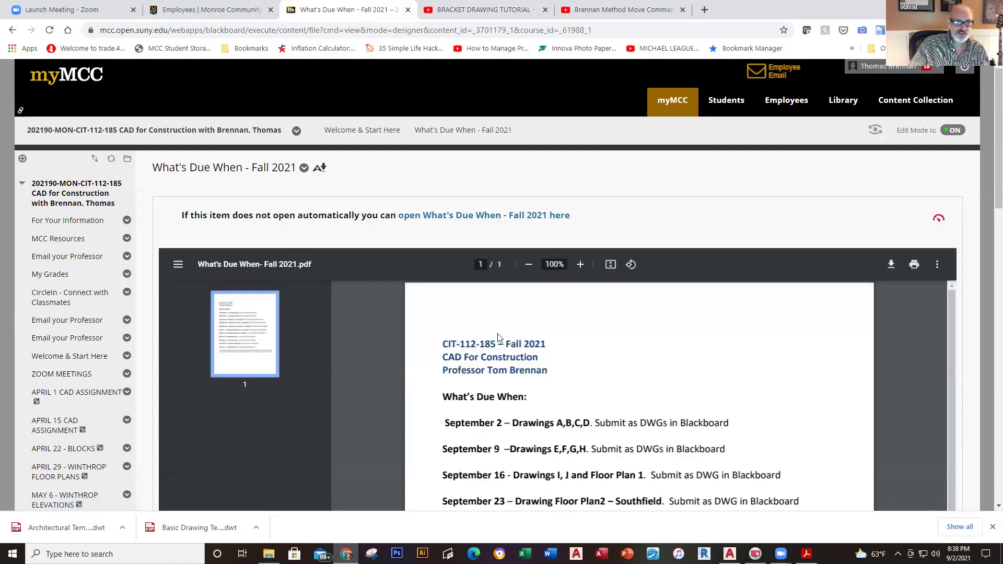
scroll(488, 350, down, 2)
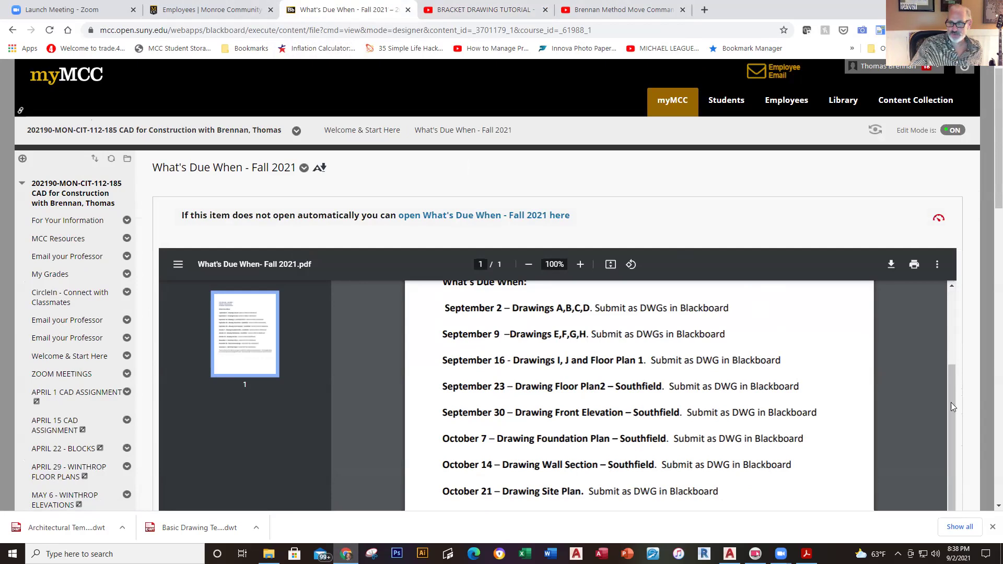
drag(952, 399, 951, 304)
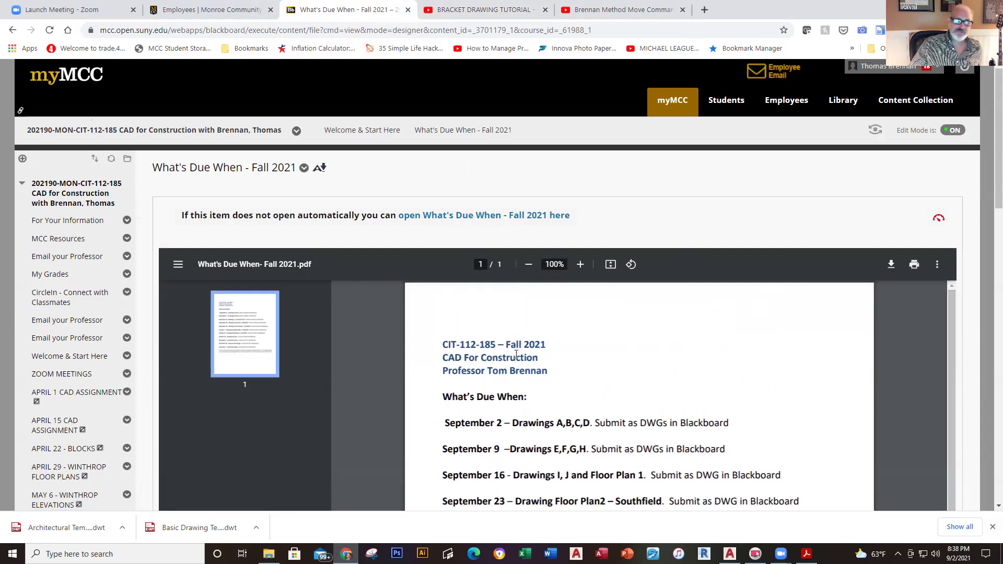